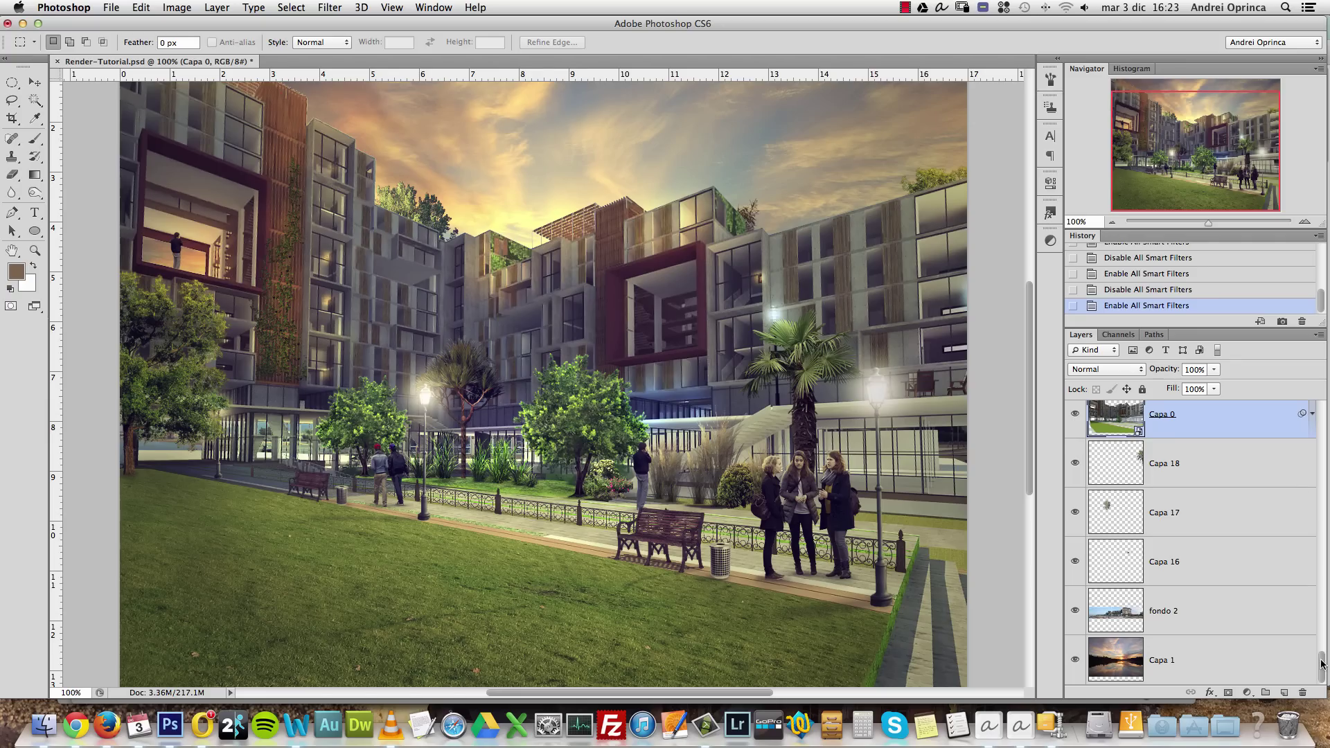
Compare the raw render on layer Capa 0, shown alone, with the full composite of all layers
{"action": "scroll", "coordinate": [1321, 663], "scroll_direction": "up", "scroll_amount": 3}
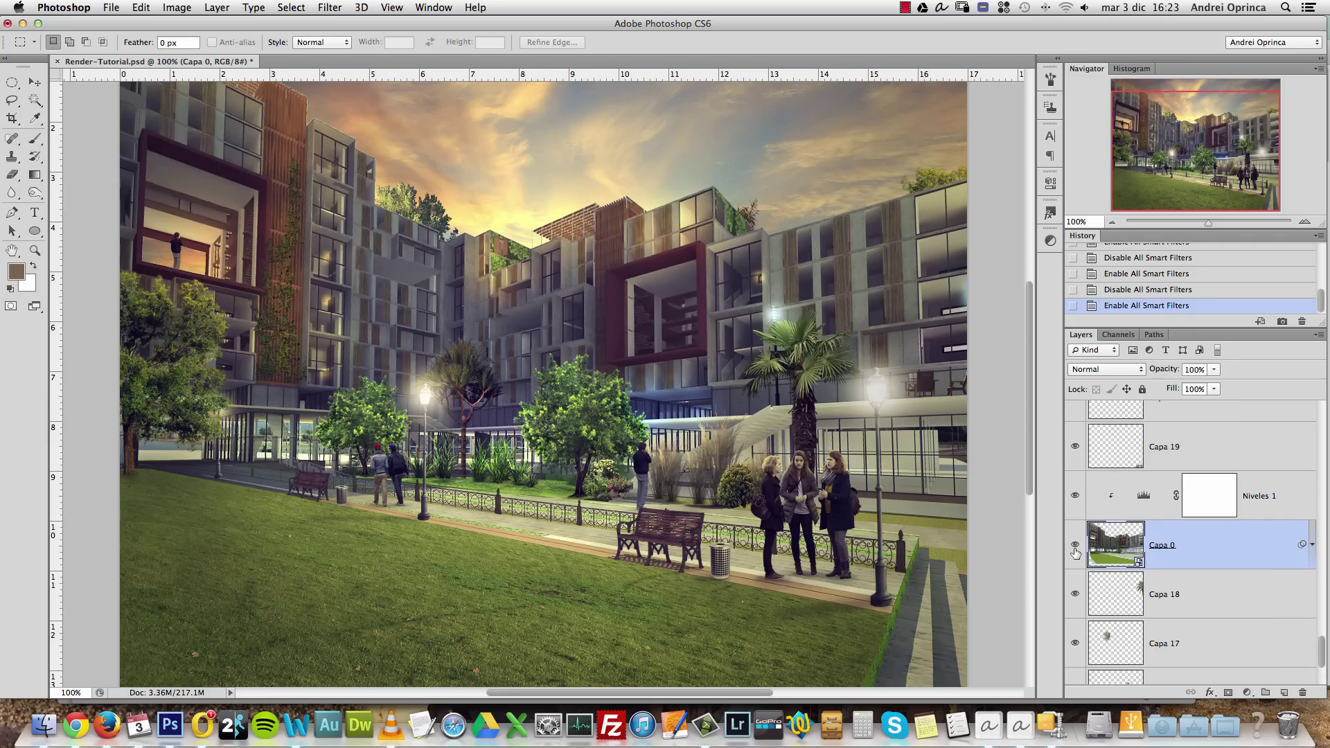
{"action": "left_click", "coordinate": [1075, 546], "text": "alt"}
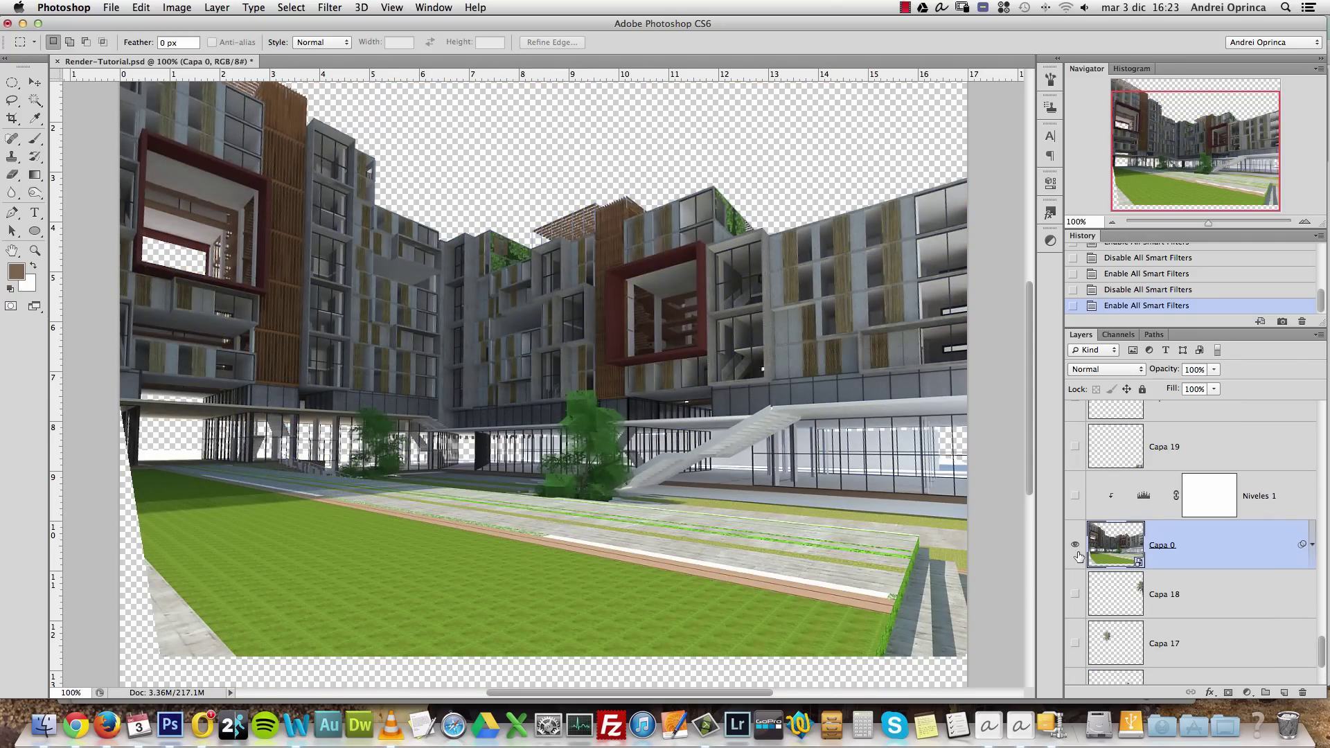
{"action": "left_click", "coordinate": [1074, 546], "text": "alt"}
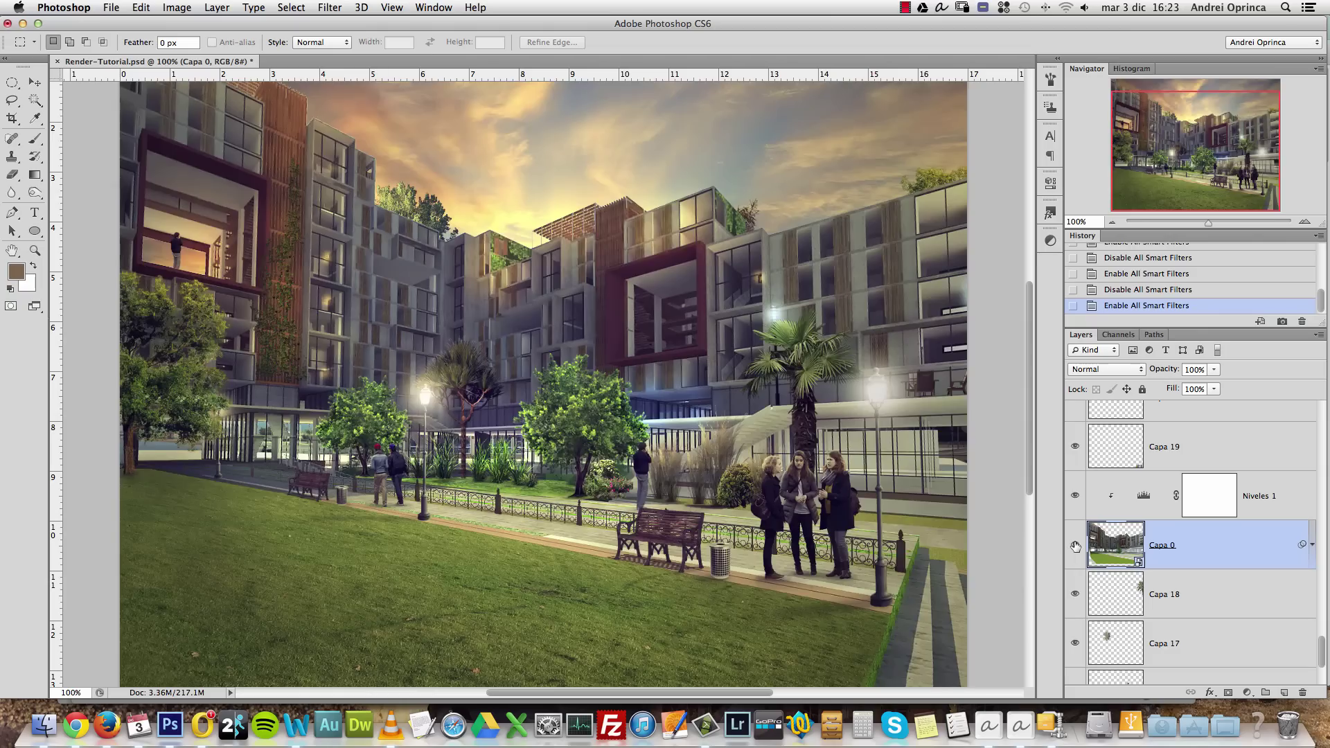
{"action": "left_click", "coordinate": [1075, 547], "text": "alt"}
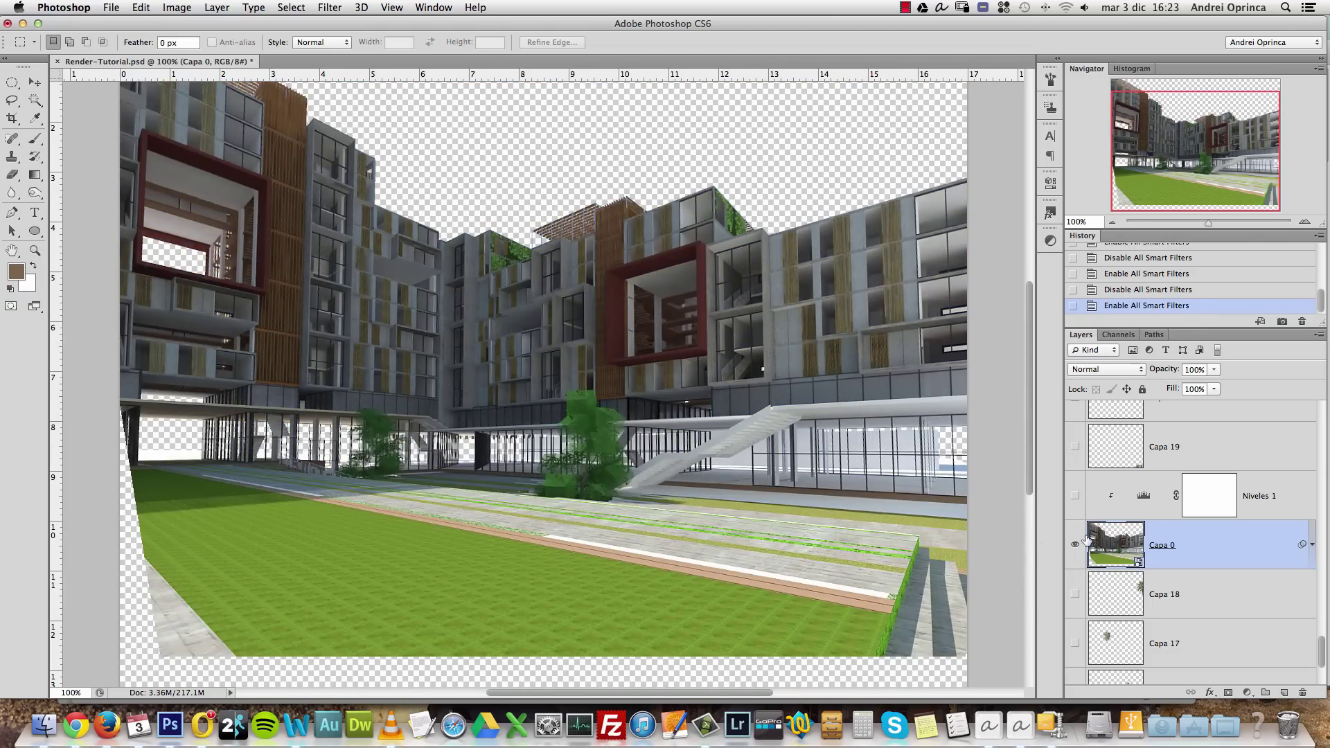
{"action": "left_click", "coordinate": [1074, 546], "text": "alt"}
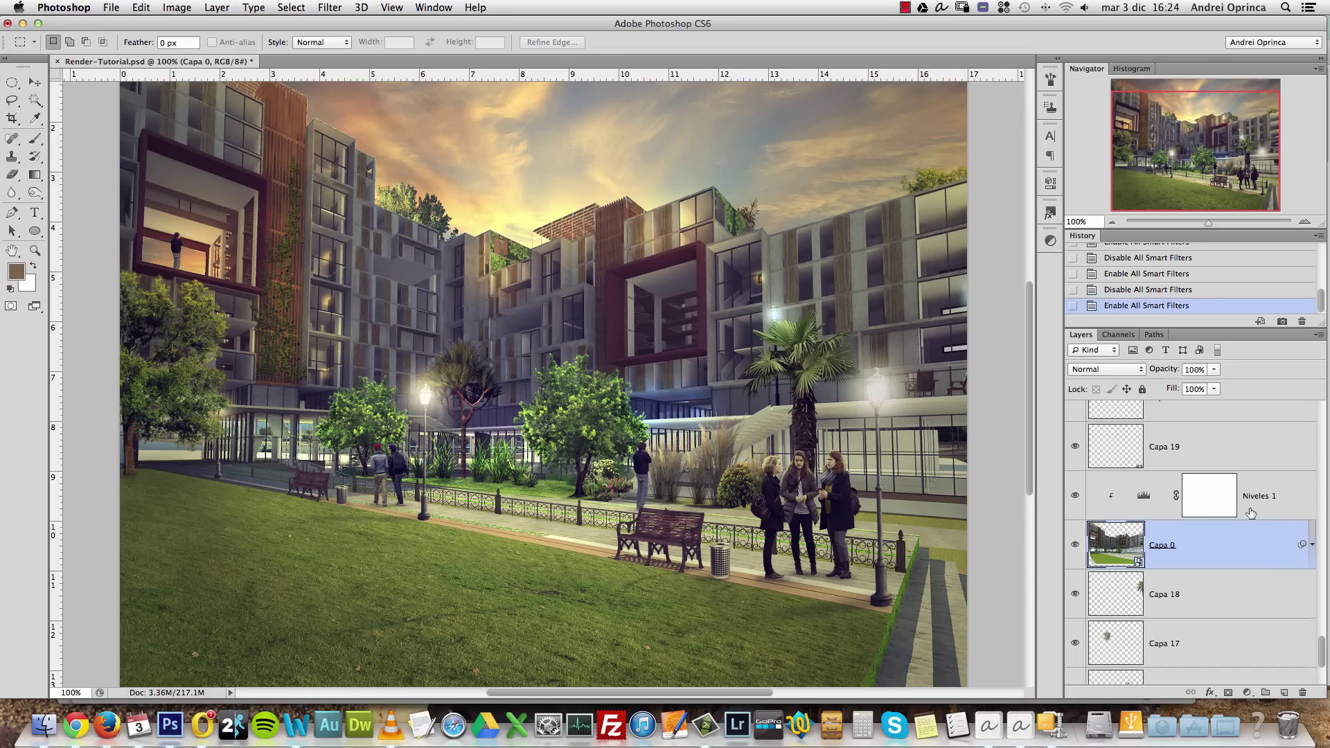
{"action": "left_click", "coordinate": [1075, 544], "text": "alt"}
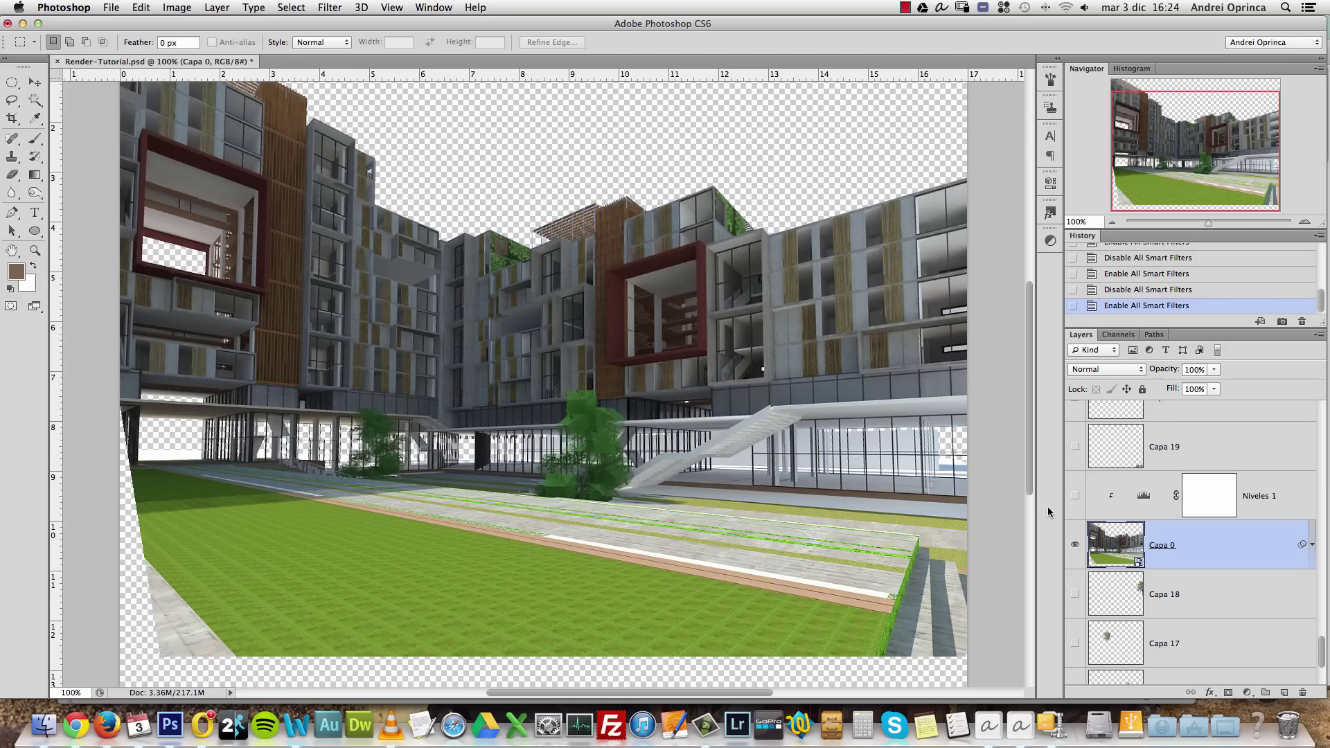
{"action": "left_click", "coordinate": [1076, 544], "text": "alt"}
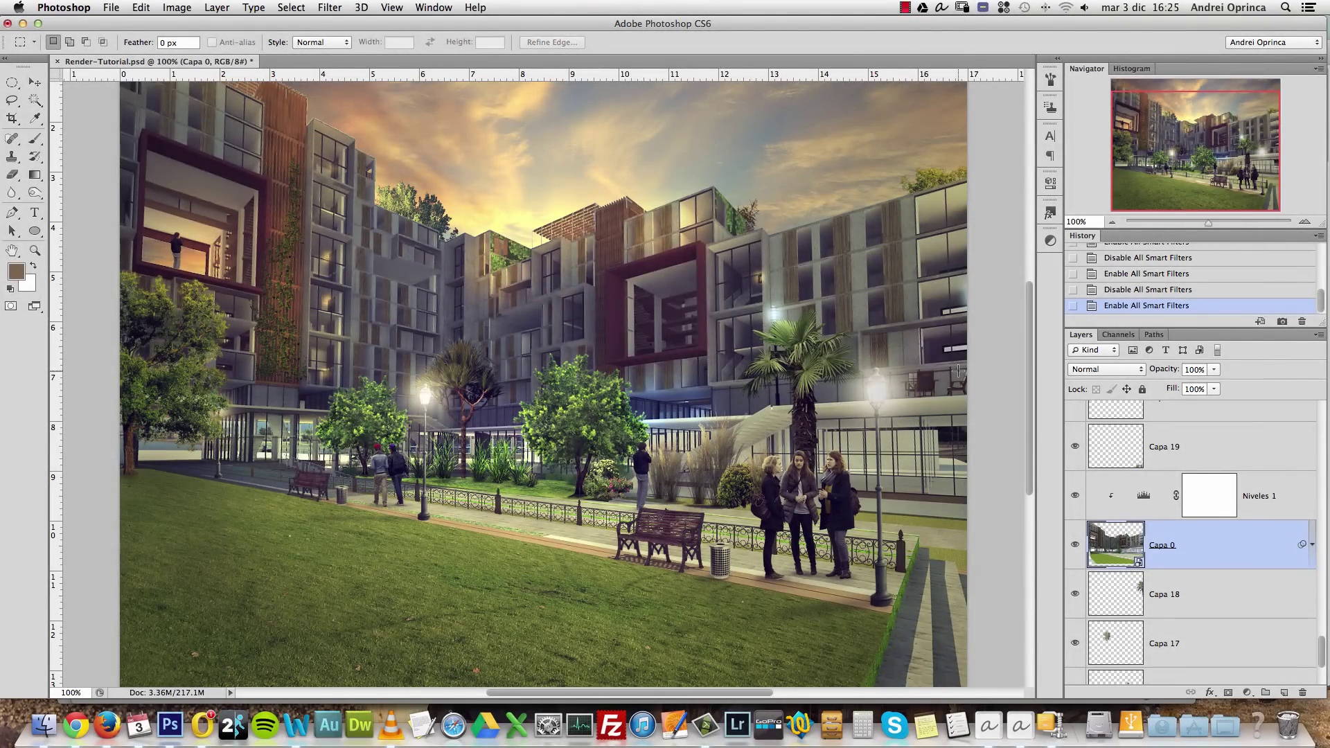
Select the entire canvas and copy its merged visible content
{"action": "key", "text": "super+a"}
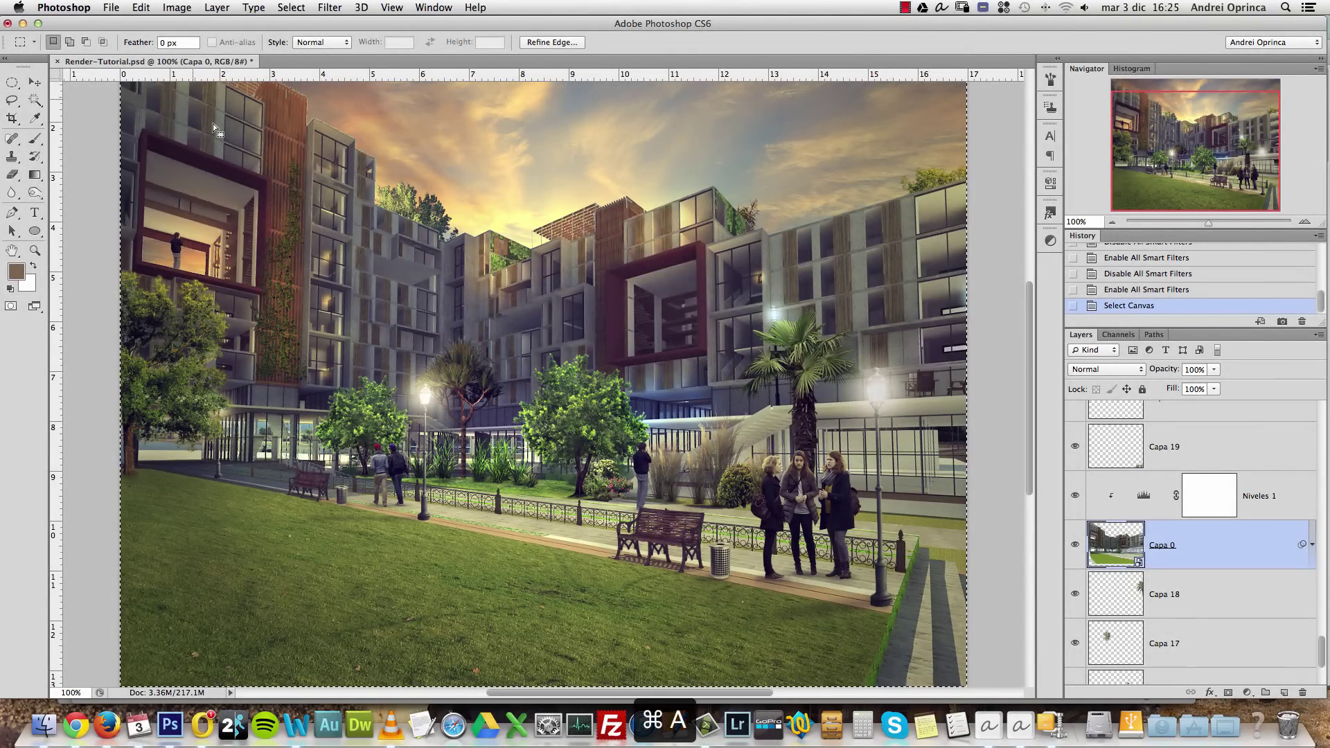
{"action": "left_click", "coordinate": [167, 9]}
{"action": "mouse_move", "coordinate": [147, 7]}
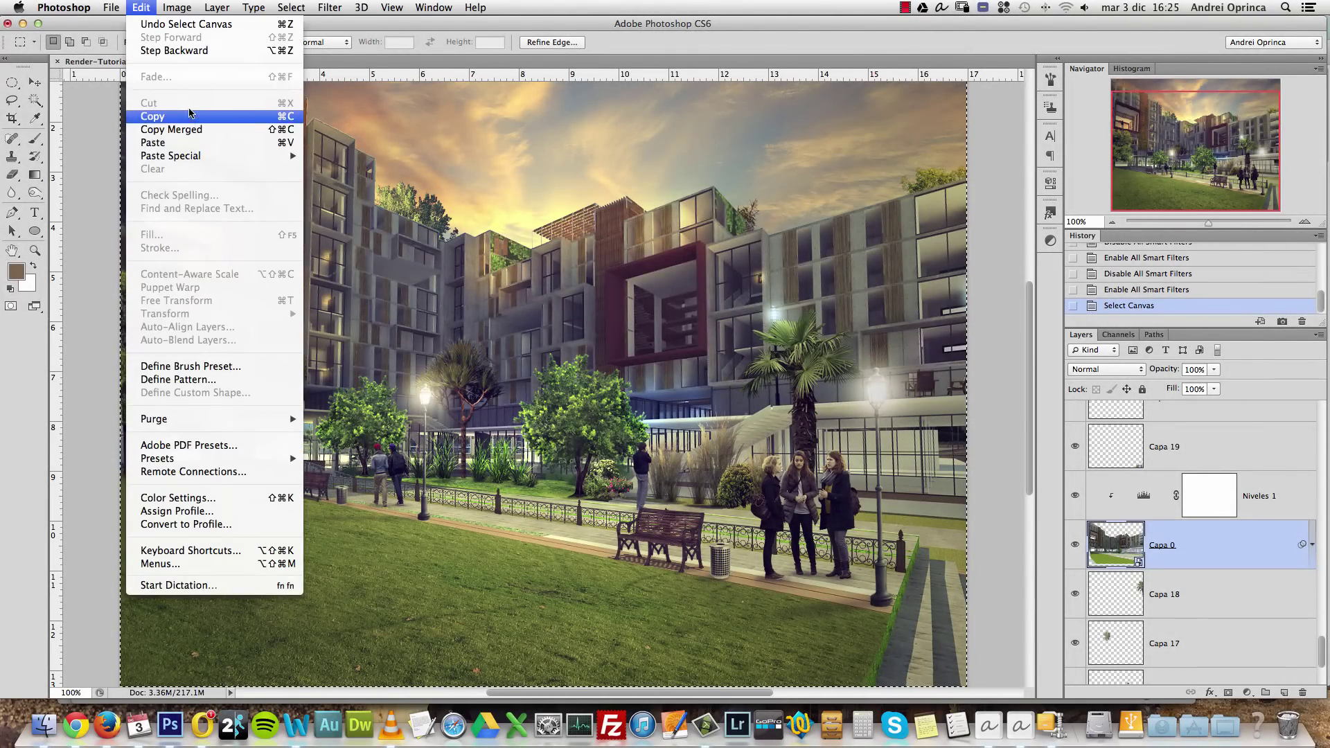
{"action": "left_click", "coordinate": [171, 130]}
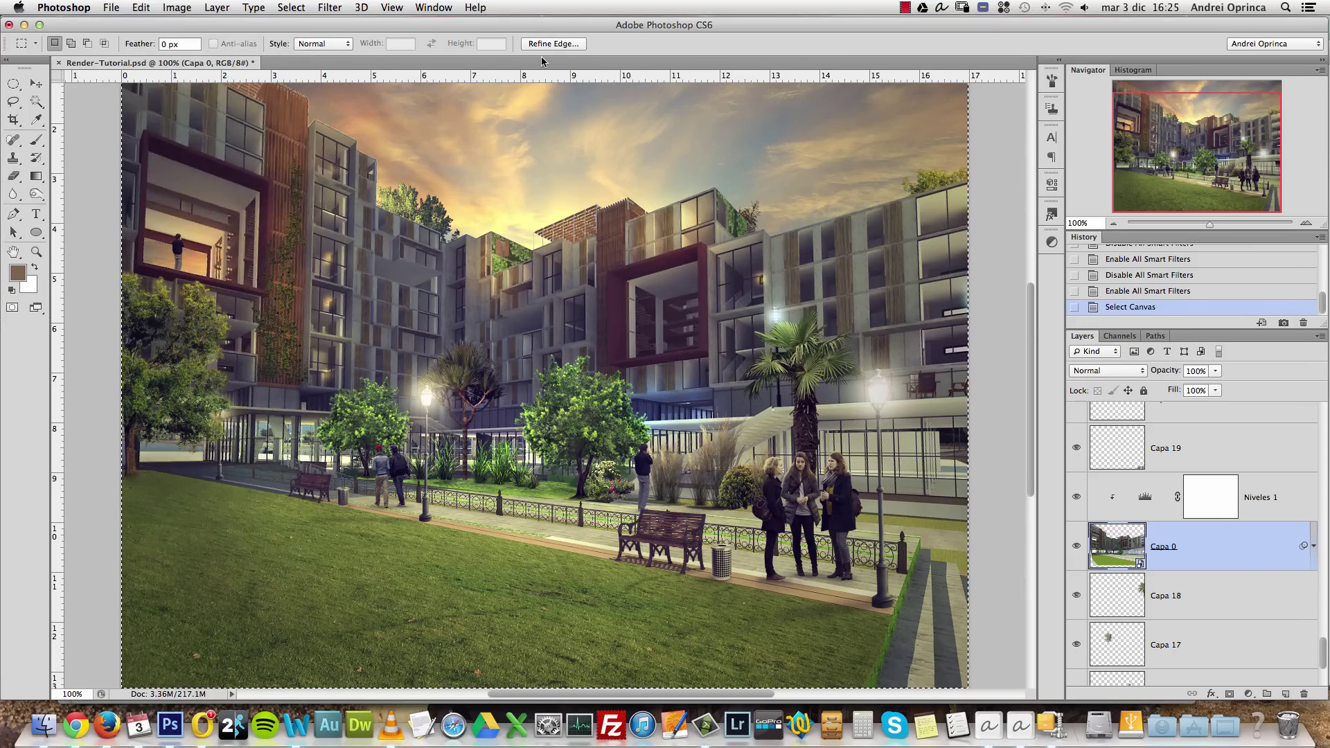
Create a new document named "render PSD box" using the Clipboard preset, 1223 × 960 pixels at 72 pixels/inch
{"action": "key", "text": "super+n"}
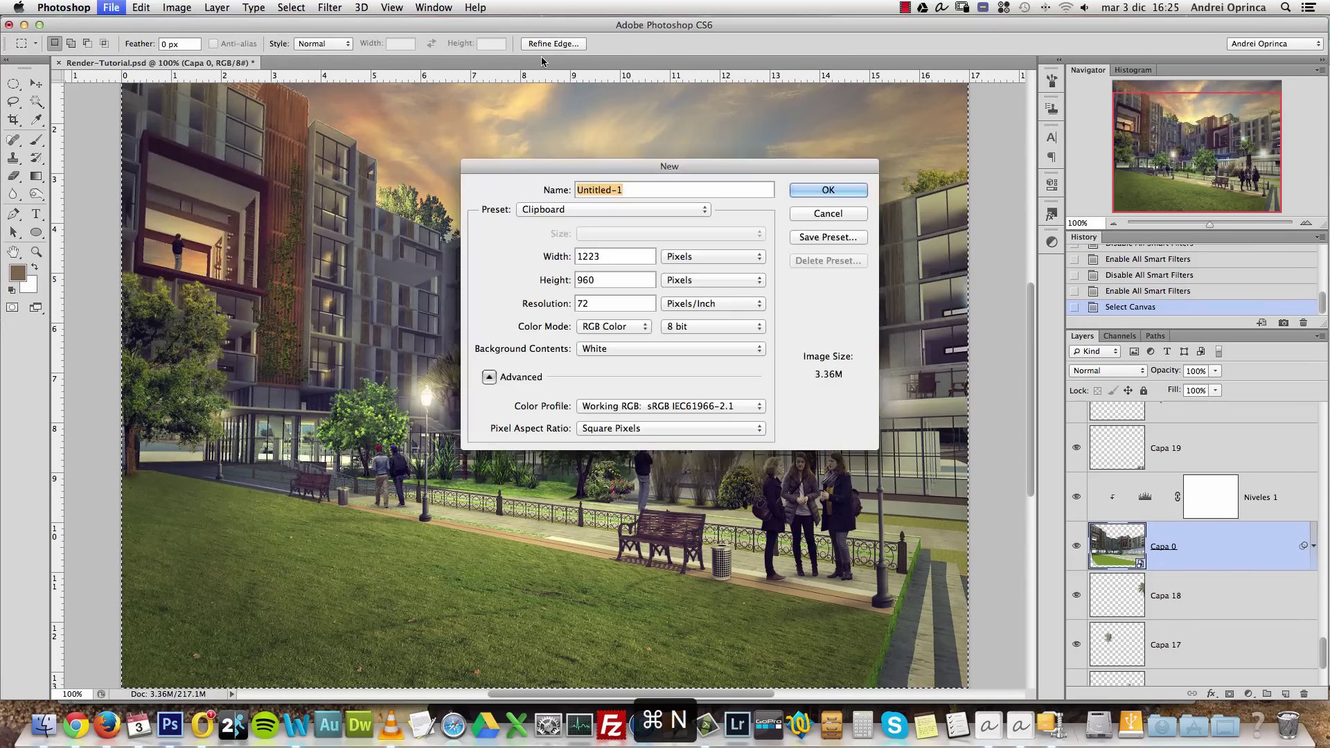
{"action": "key", "text": "BackSpace"}
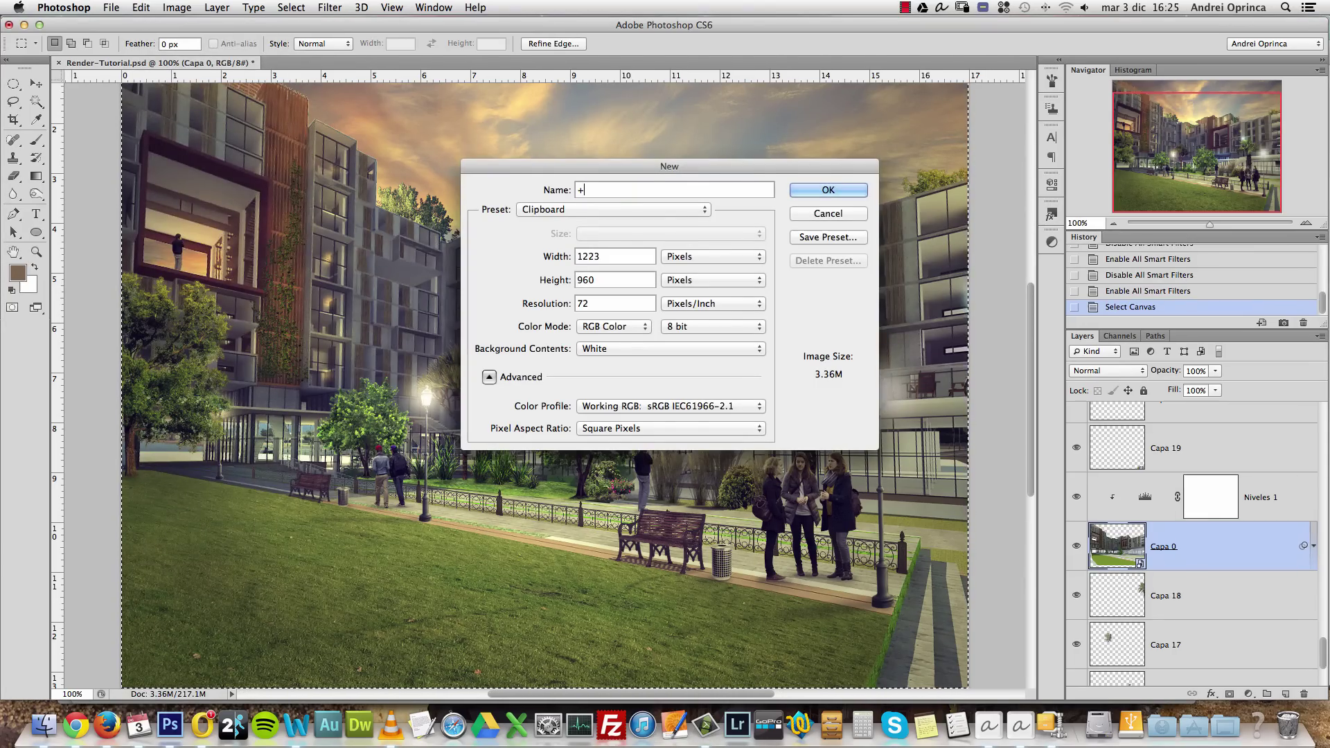
{"action": "type", "text": "render PSD box"}
{"action": "key", "text": "Return"}
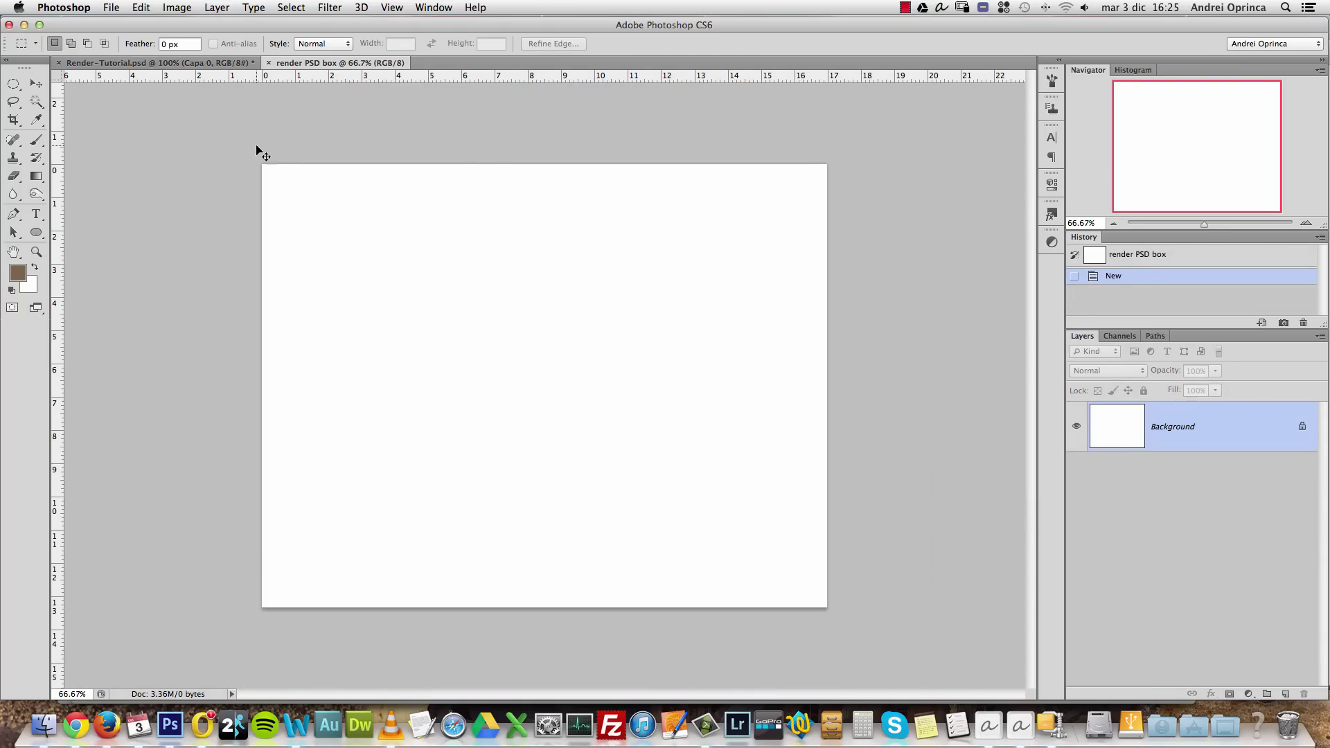
Switch to the Render tutorial folder in Finder and open the Renders folder inside Esp
{"action": "key", "text": "super+Tab"}
{"action": "key", "text": "super+Tab"}
{"action": "key", "text": "super+Tab"}
{"action": "key", "text": "super+Tab"}
{"action": "key", "text": "super+Tab"}
{"action": "key", "text": "super+Tab"}
{"action": "key", "text": "super+Tab"}
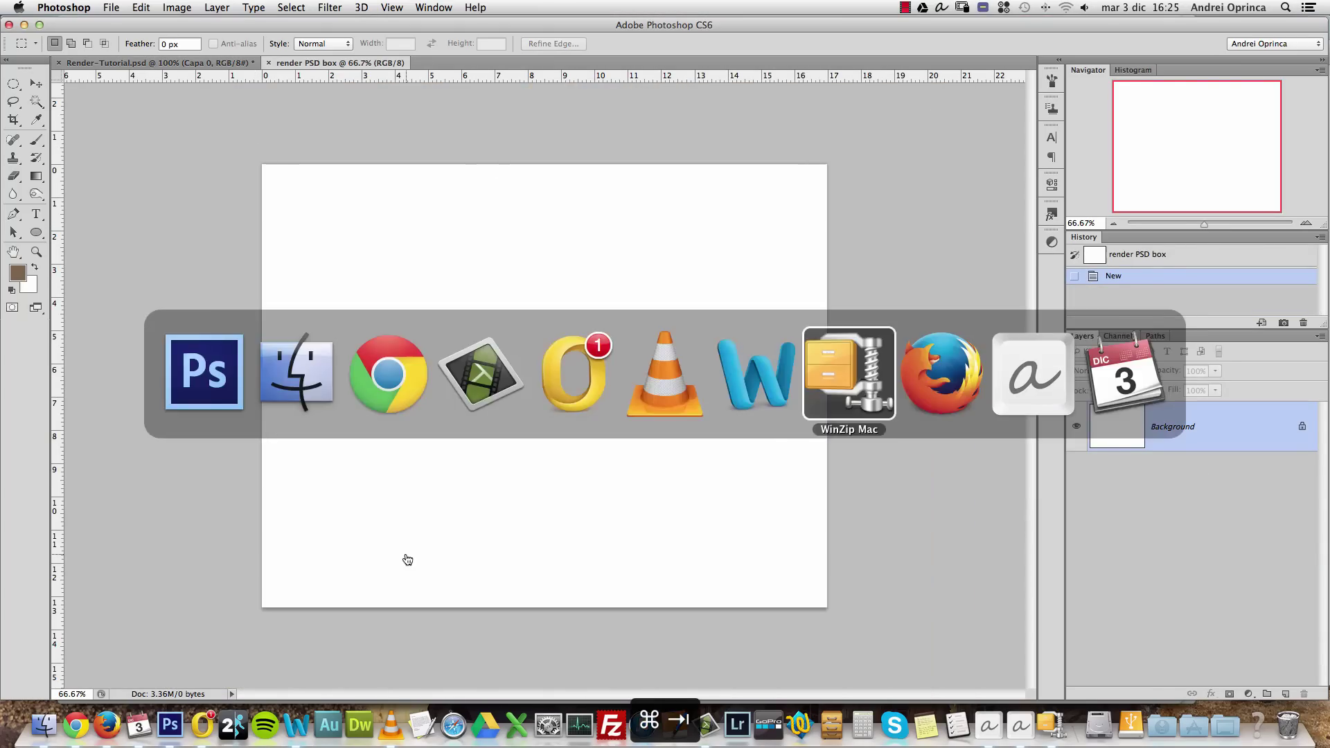
{"action": "key", "text": "super+Tab"}
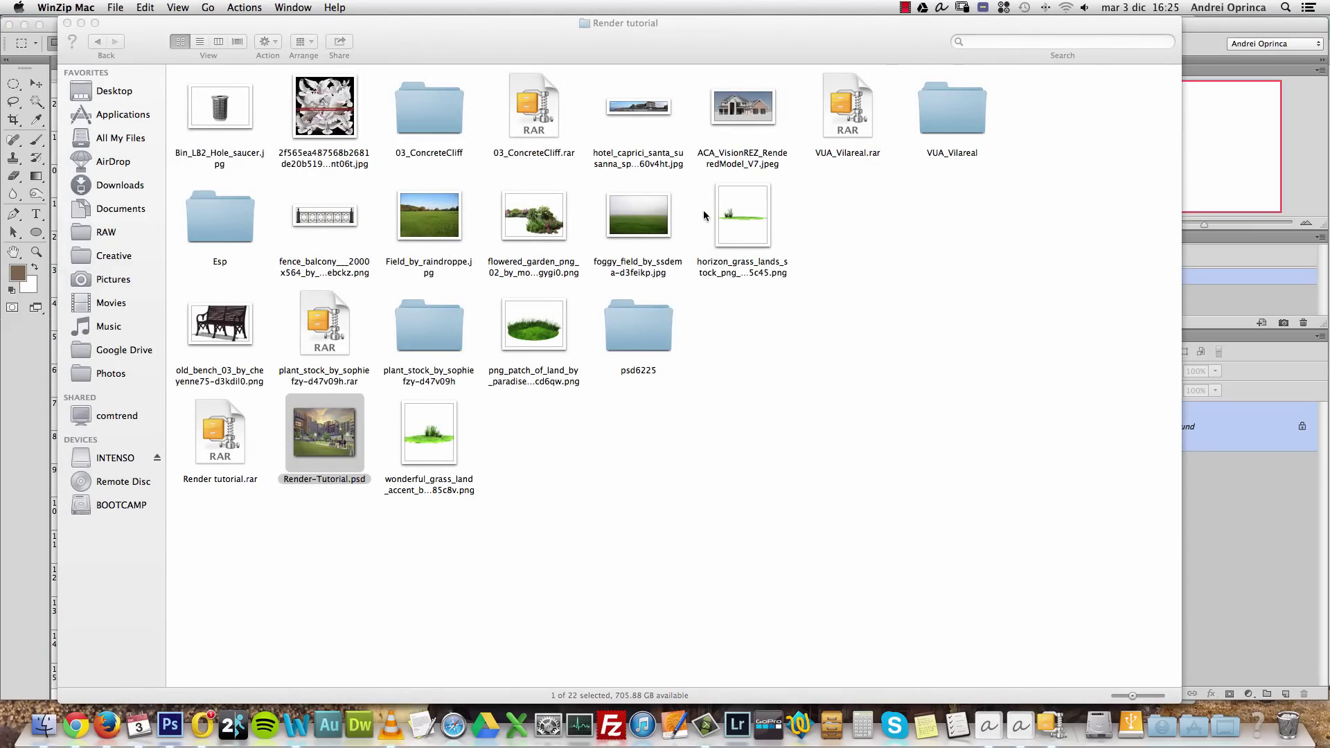
{"action": "double_click", "coordinate": [246, 220]}
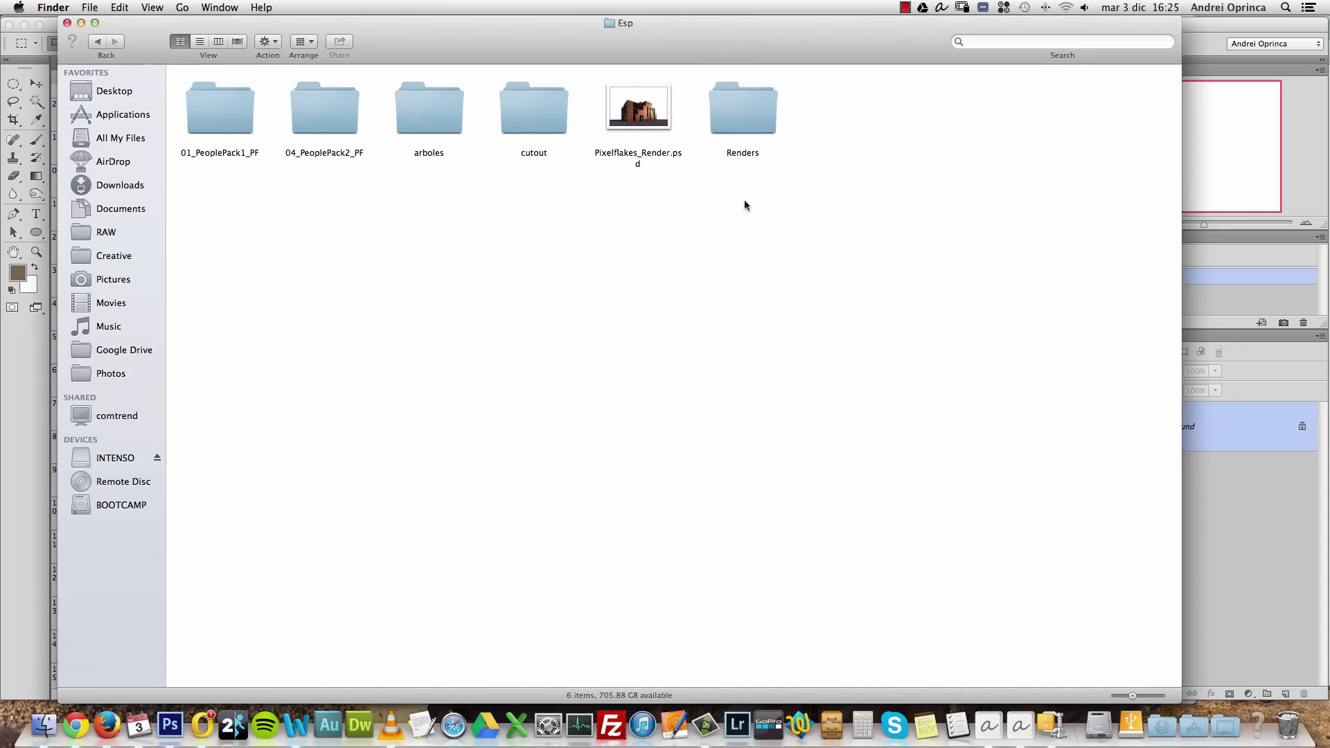
{"action": "double_click", "coordinate": [739, 119]}
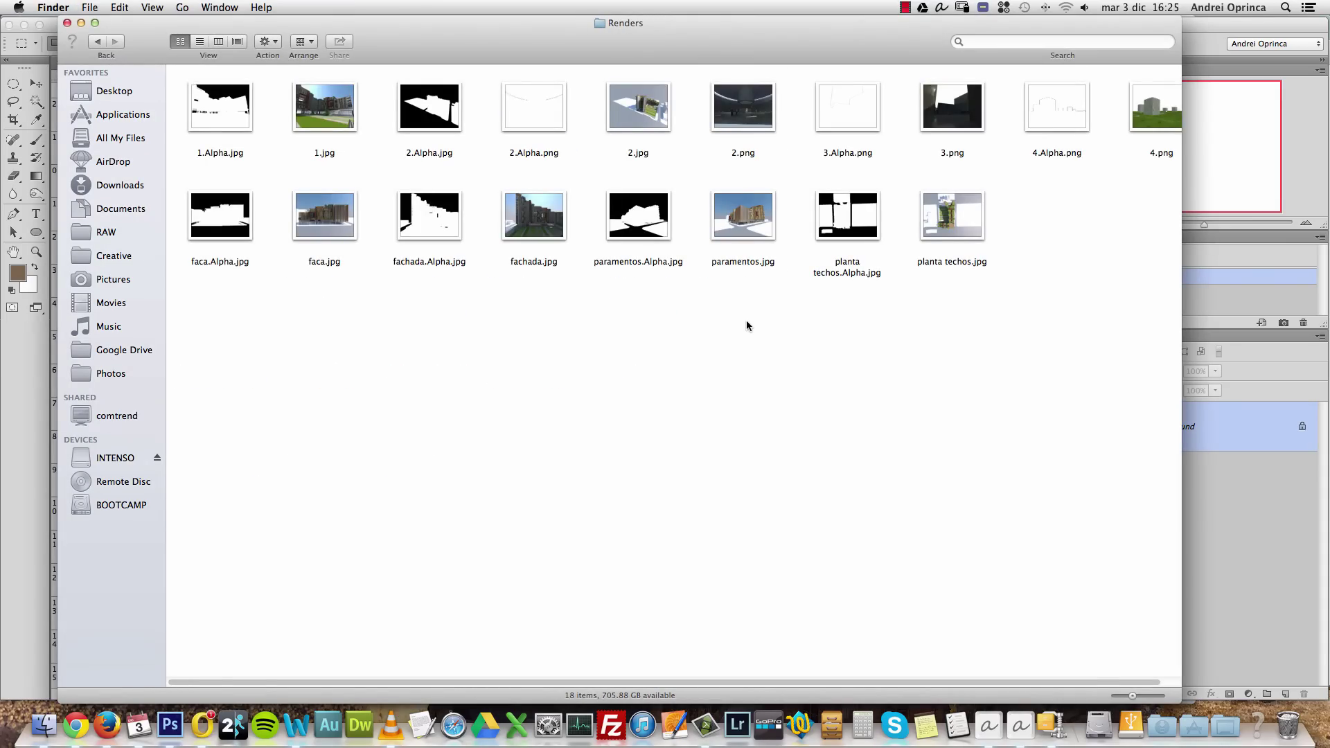
Preview the render images 1.jpg and 2.jpg, returning to 1.jpg for another look
{"action": "left_click", "coordinate": [336, 135]}
{"action": "key", "text": "space"}
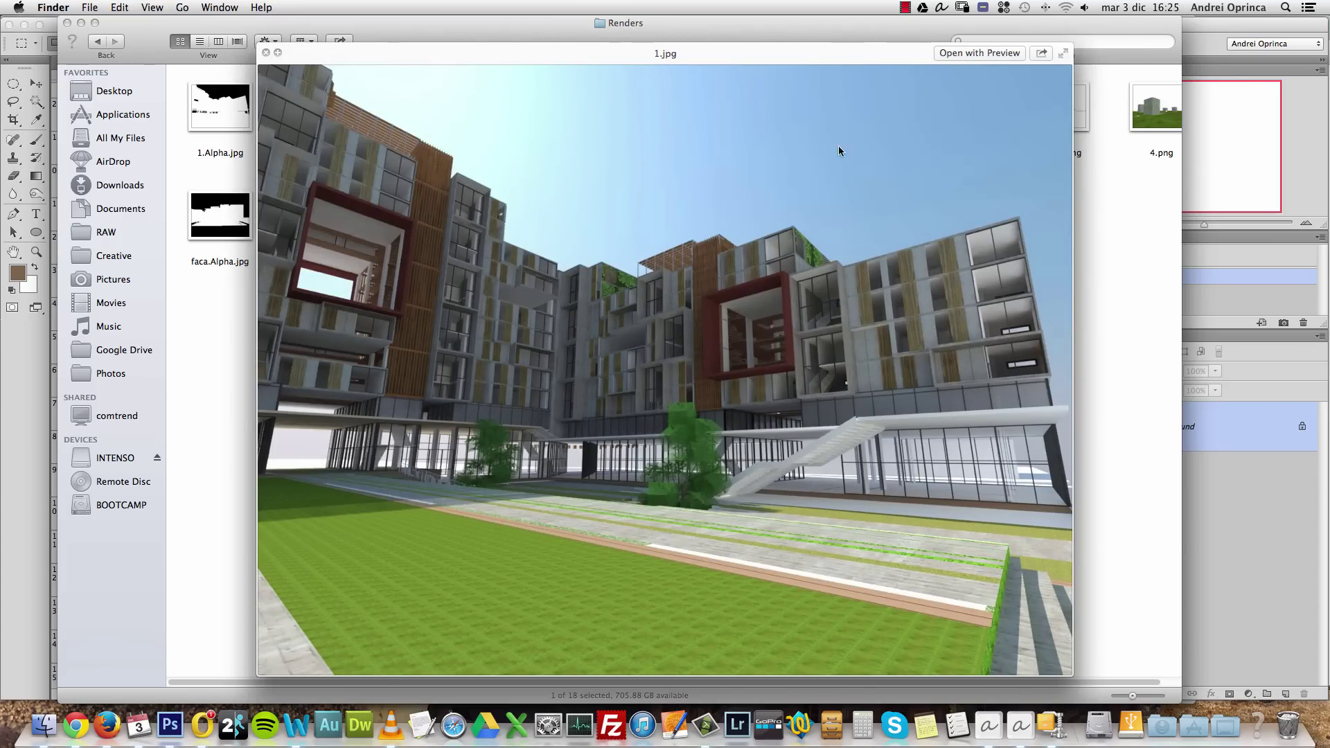
{"action": "key", "text": "space"}
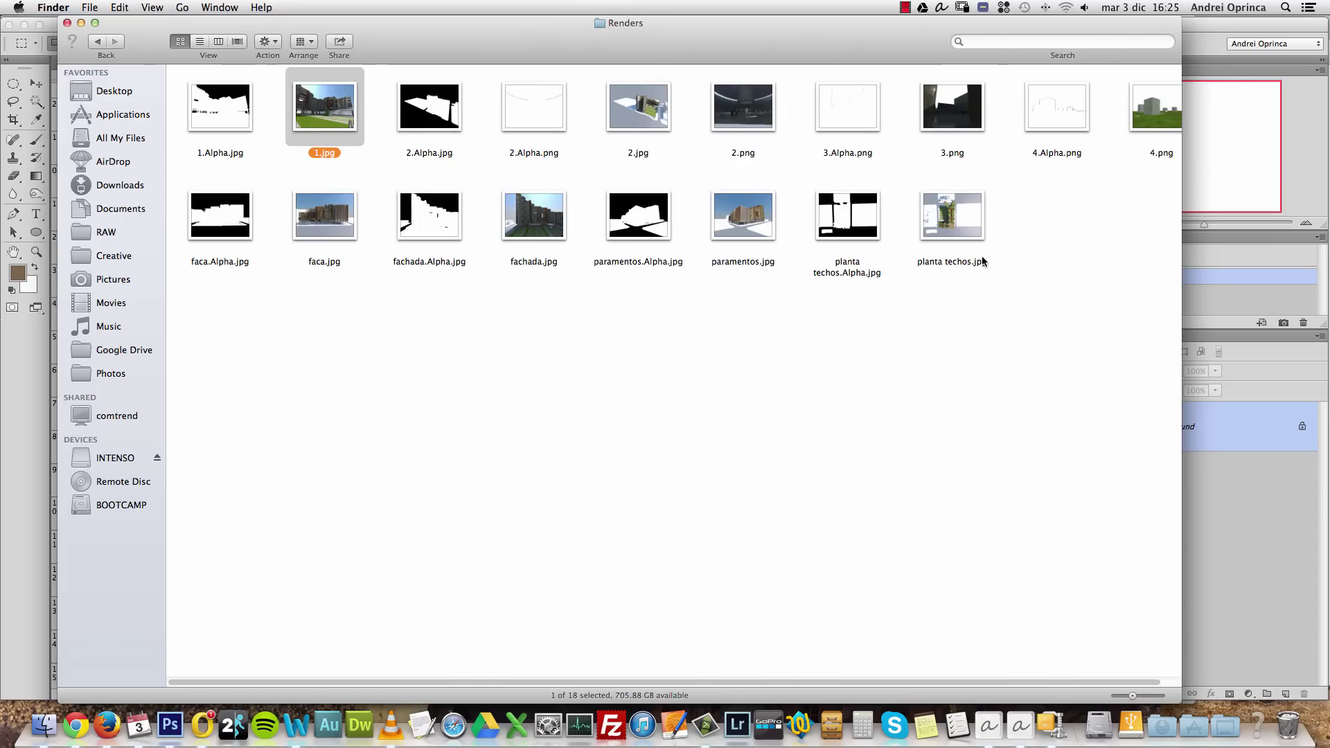
{"action": "left_click", "coordinate": [631, 116]}
{"action": "key", "text": "space"}
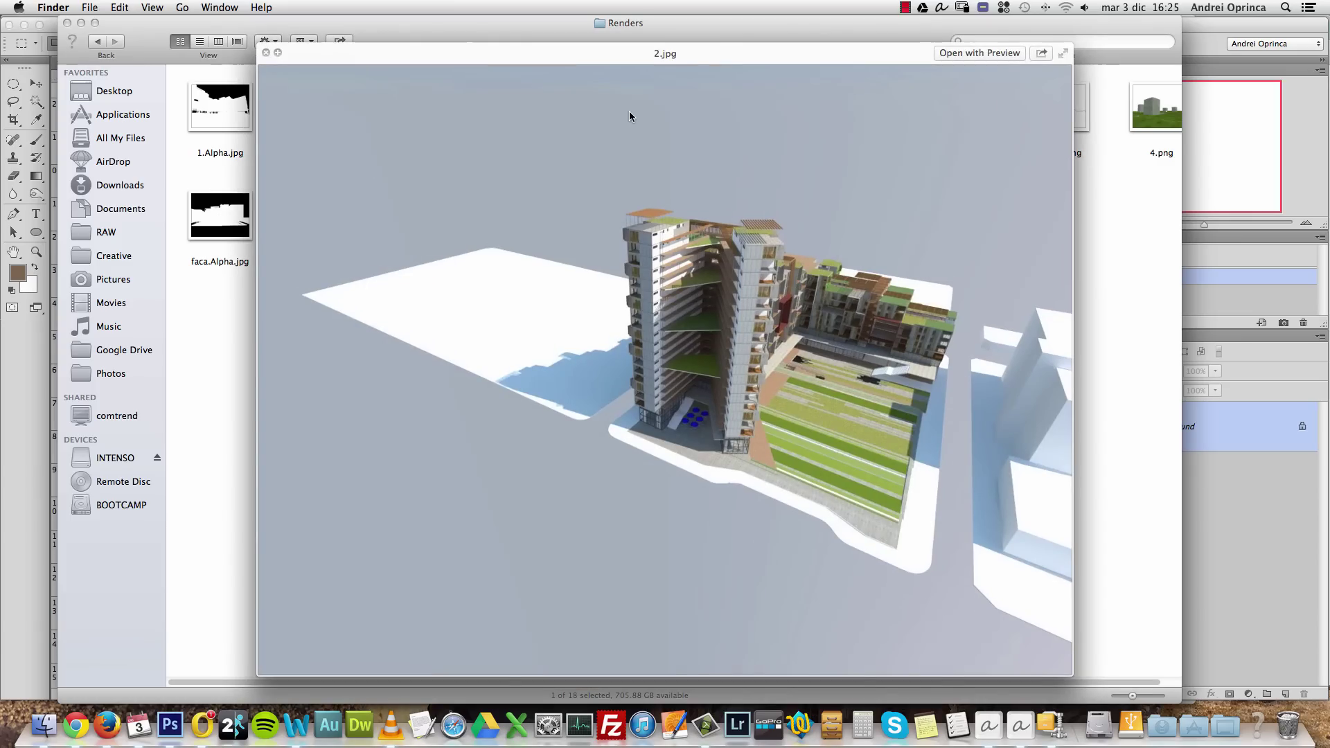
{"action": "key", "text": "space"}
{"action": "left_click", "coordinate": [308, 131]}
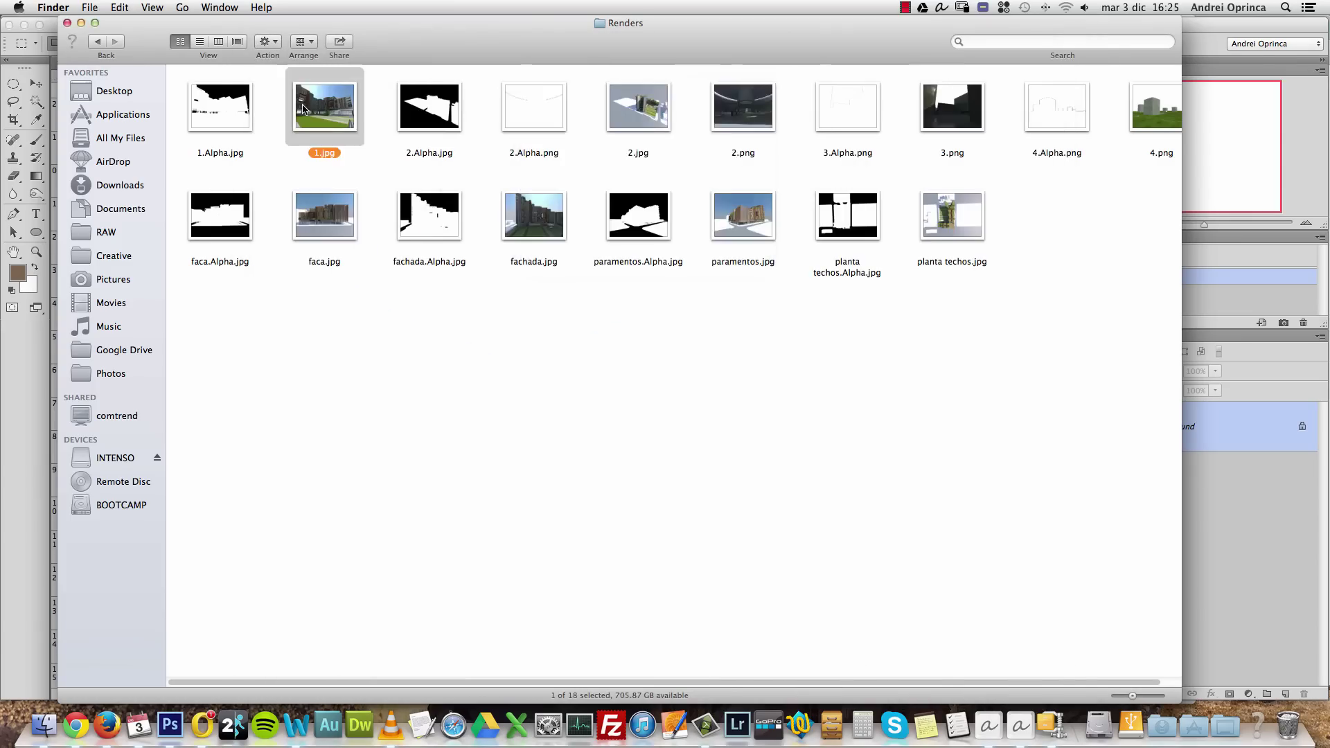
{"action": "key", "text": "space"}
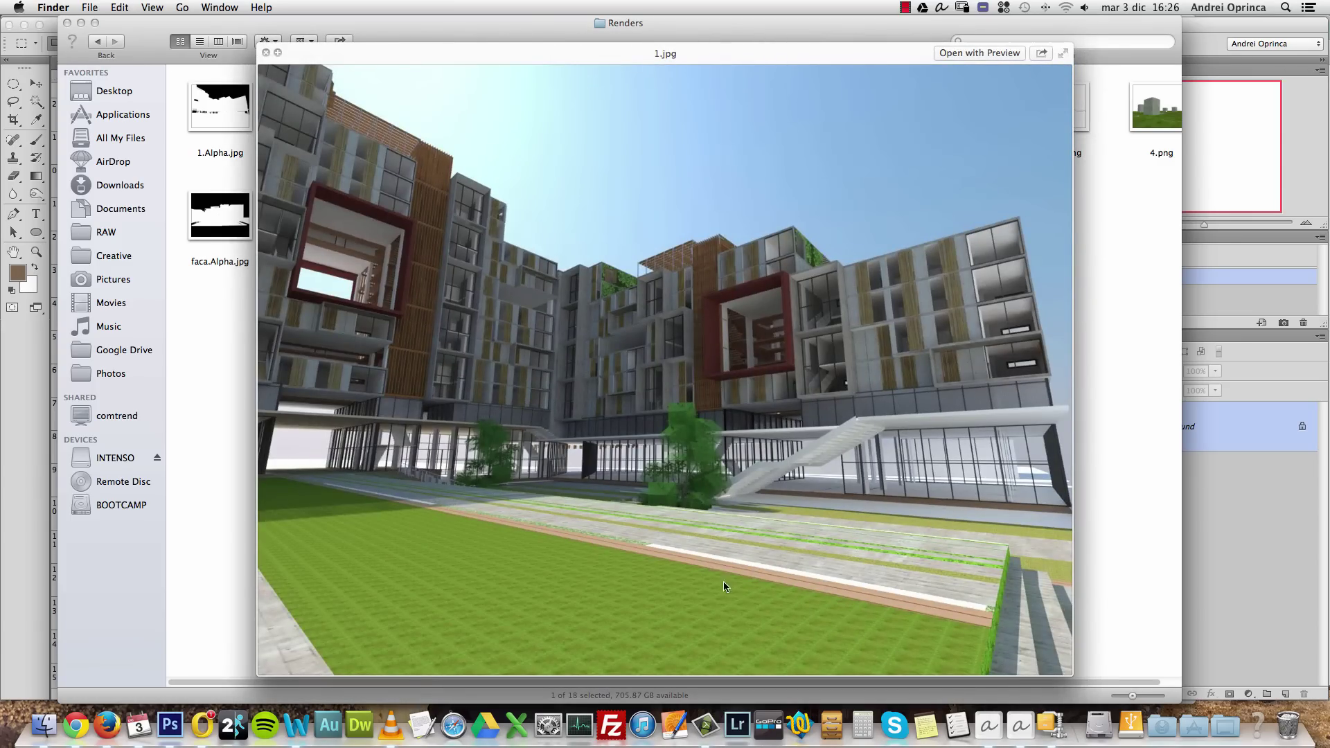
{"action": "key", "text": "space"}
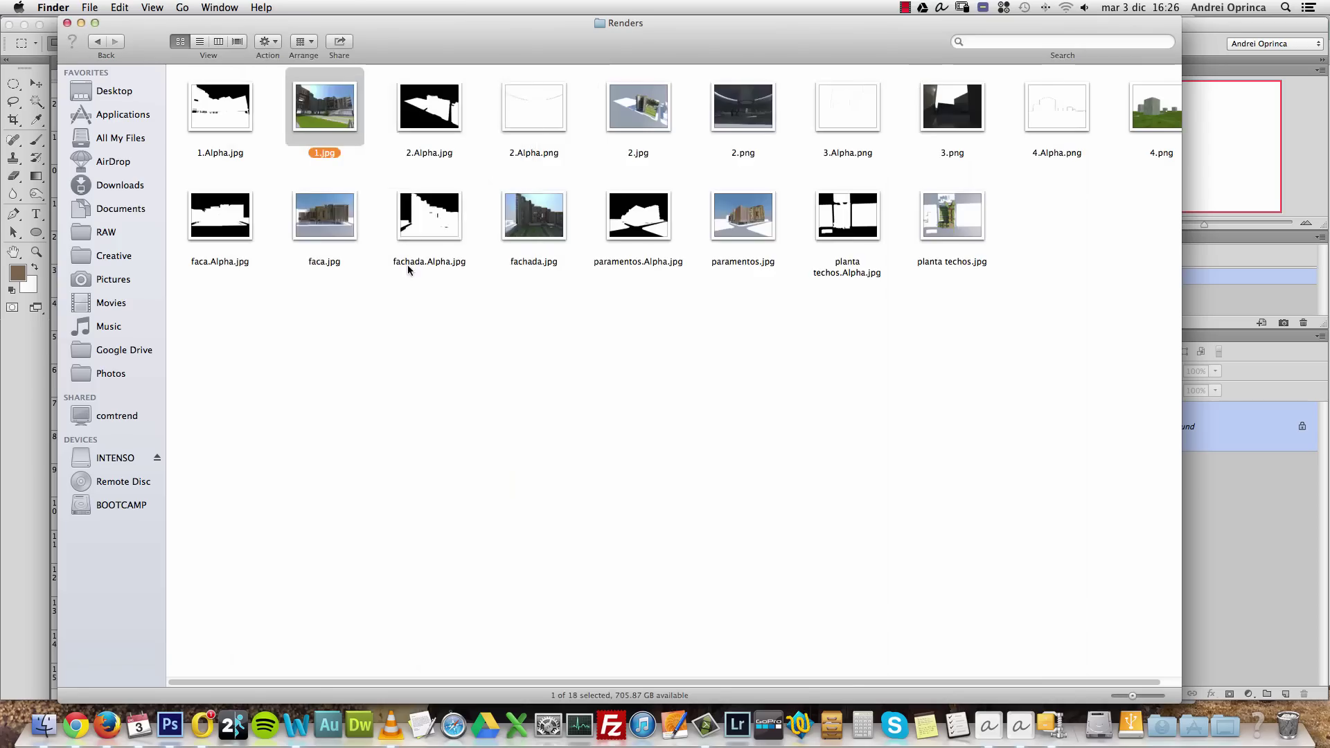
Preview the renders faca.jpg, planta techos.jpg, paramentos.jpg and fachada.jpg one after another
{"action": "left_click", "coordinate": [314, 221]}
{"action": "key", "text": "space"}
{"action": "key", "text": "space"}
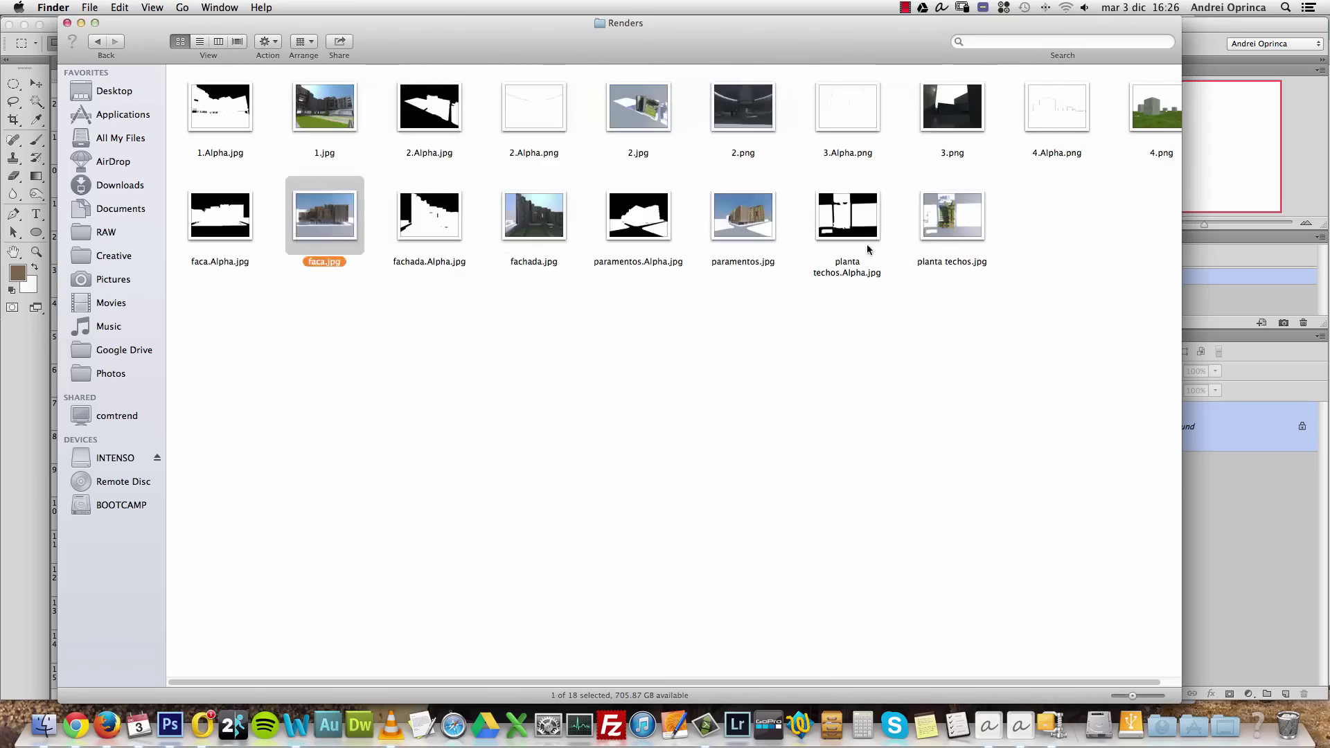
{"action": "left_click", "coordinate": [940, 241]}
{"action": "key", "text": "space"}
{"action": "key", "text": "space"}
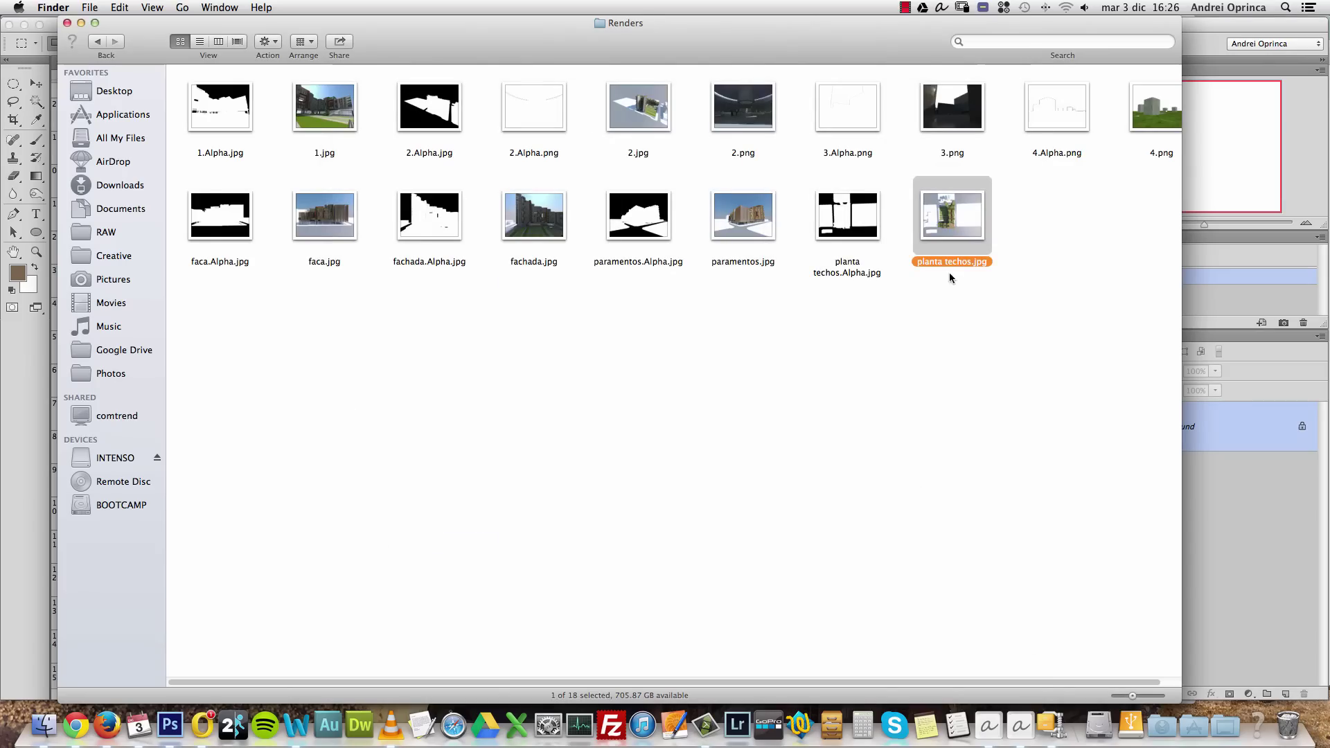
{"action": "left_click", "coordinate": [755, 235]}
{"action": "key", "text": "space"}
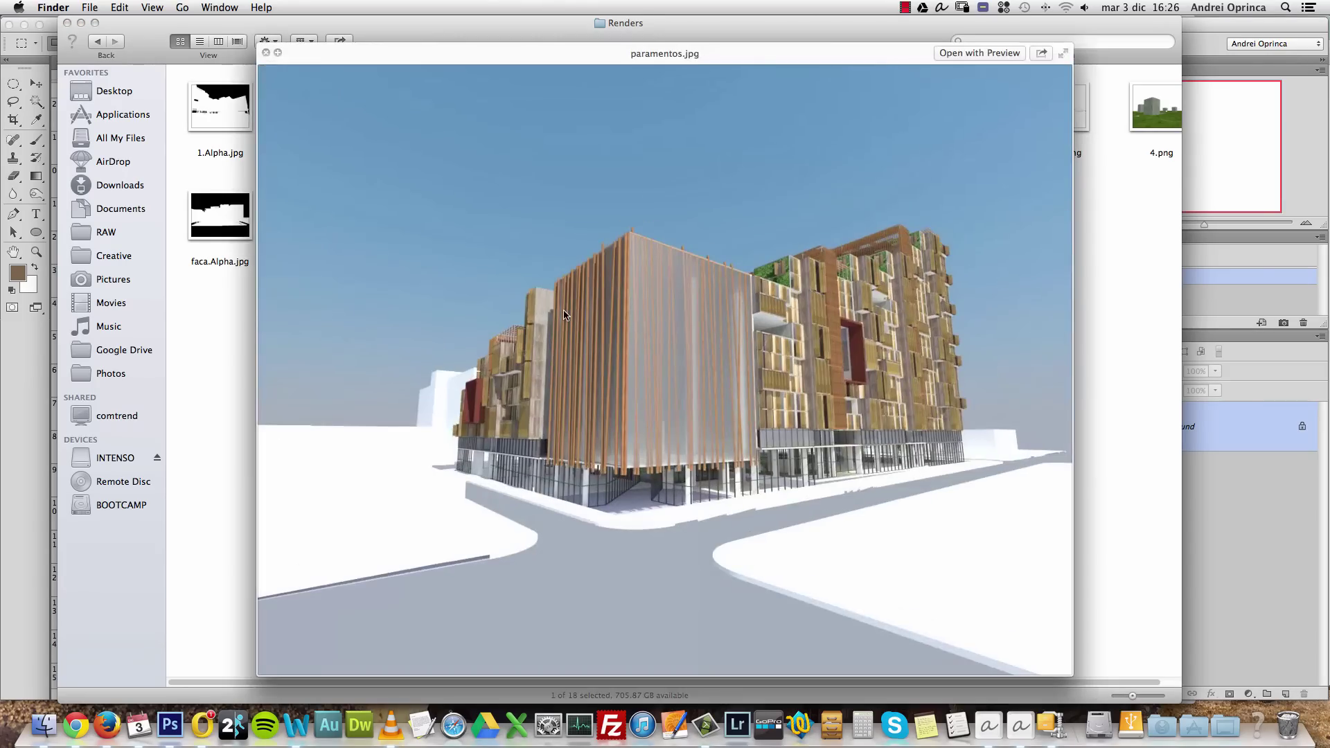
{"action": "key", "text": "space"}
{"action": "left_click", "coordinate": [532, 231]}
{"action": "key", "text": "space"}
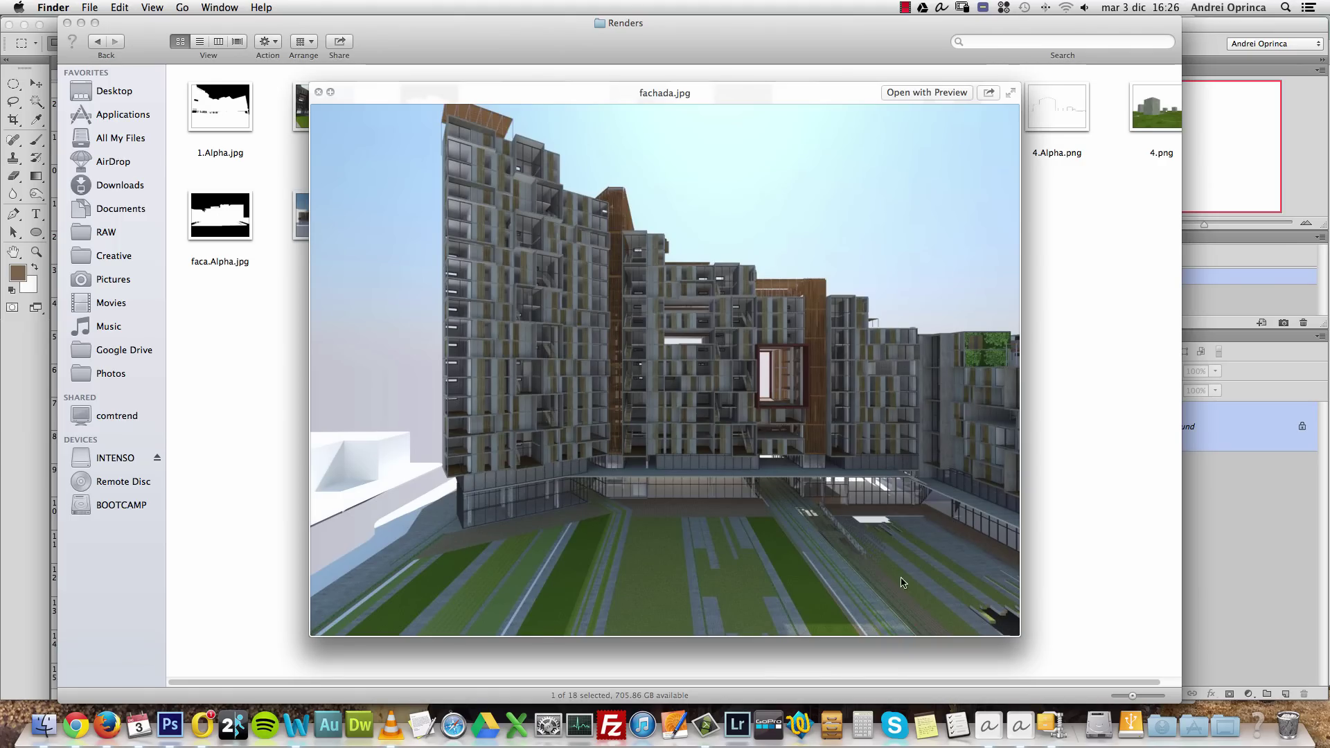
{"action": "key", "text": "space"}
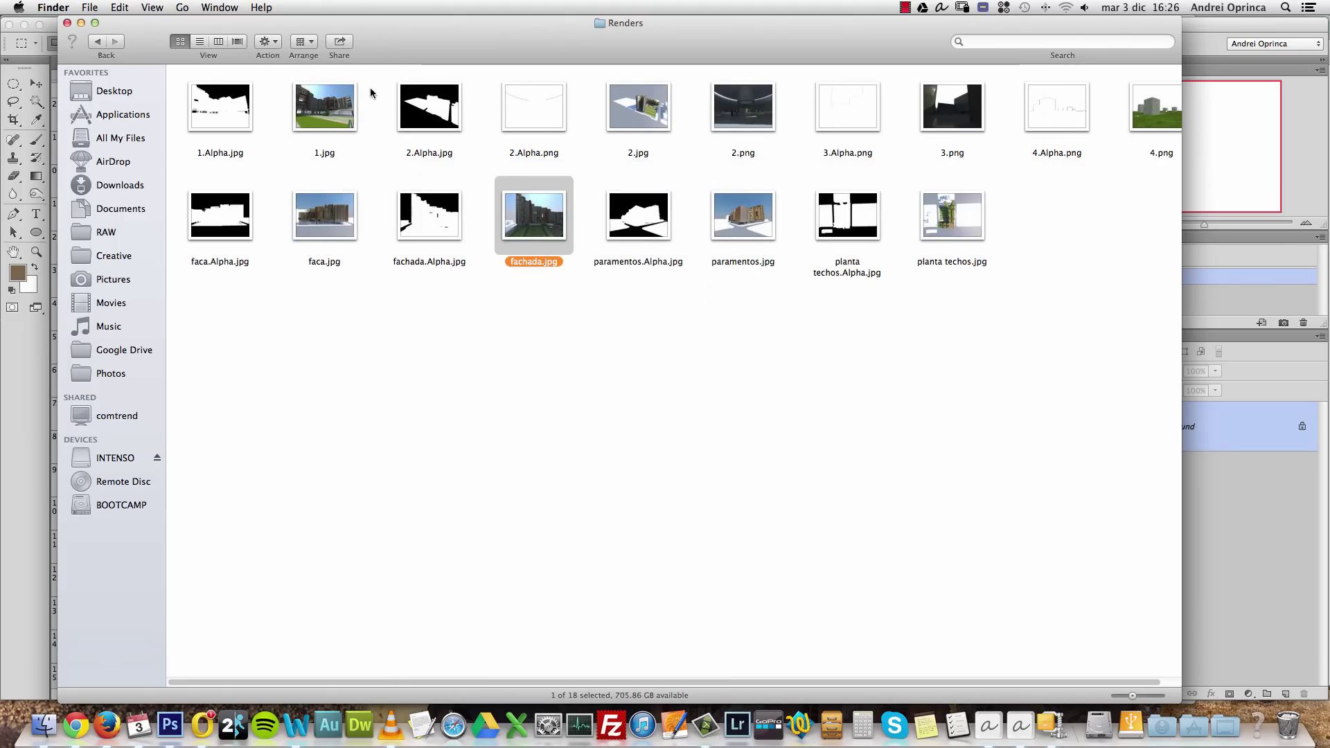
Examine the black-and-white mask image 1.Alpha.jpg that belongs to 1.jpg in a preview
{"action": "left_click", "coordinate": [320, 114]}
{"action": "left_click", "coordinate": [205, 103]}
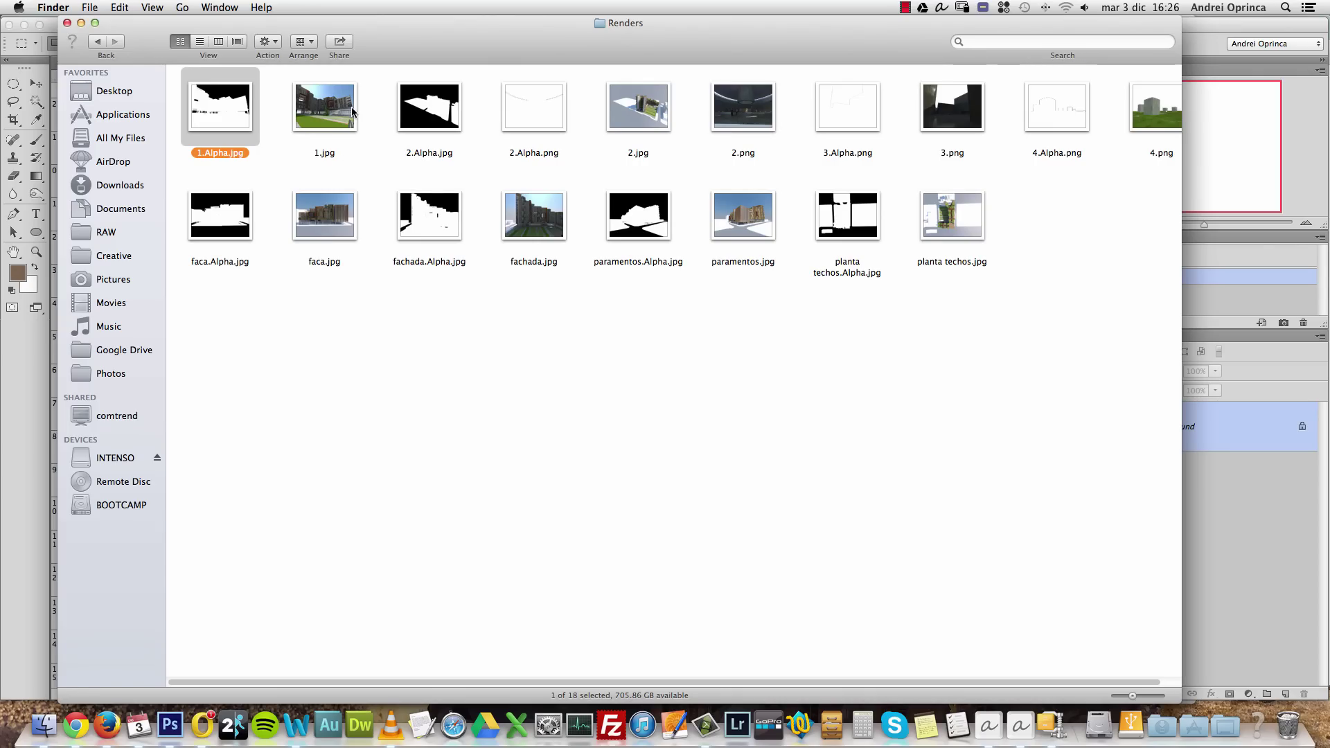
{"action": "left_click", "coordinate": [332, 114]}
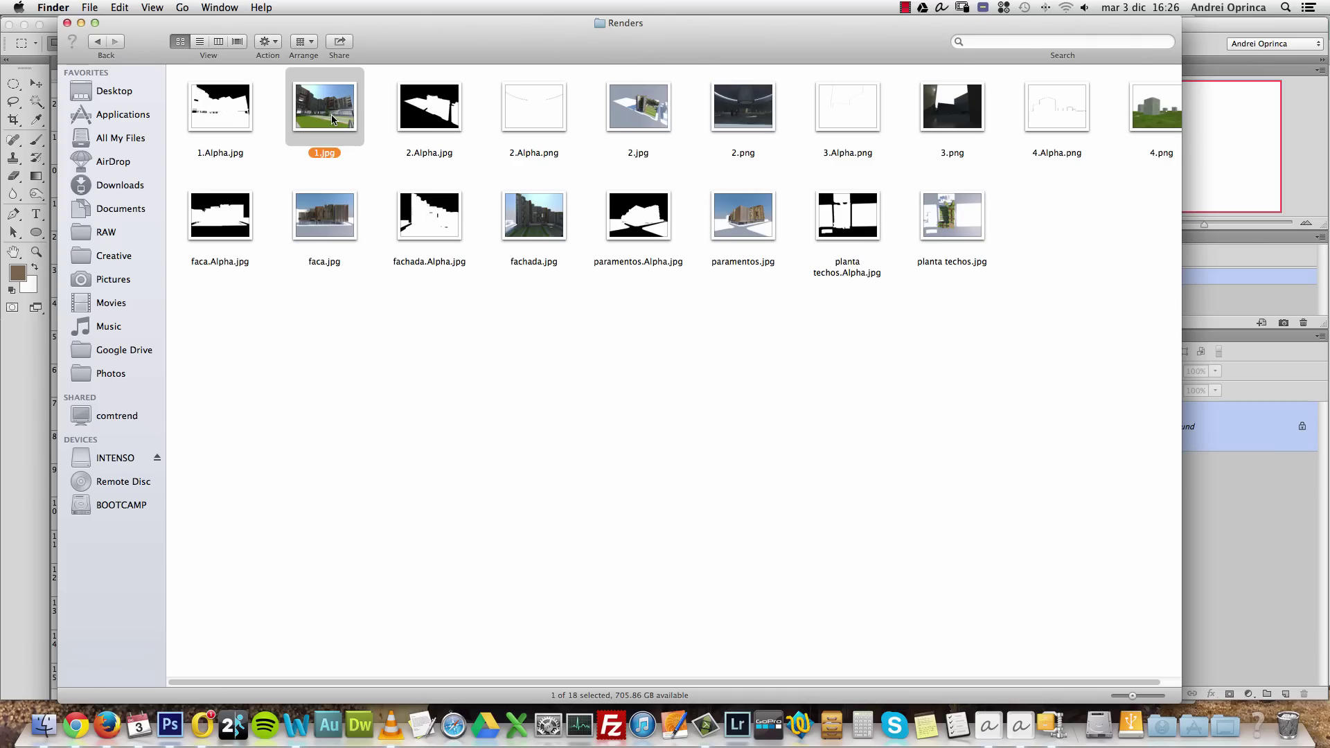
{"action": "left_click", "coordinate": [240, 118]}
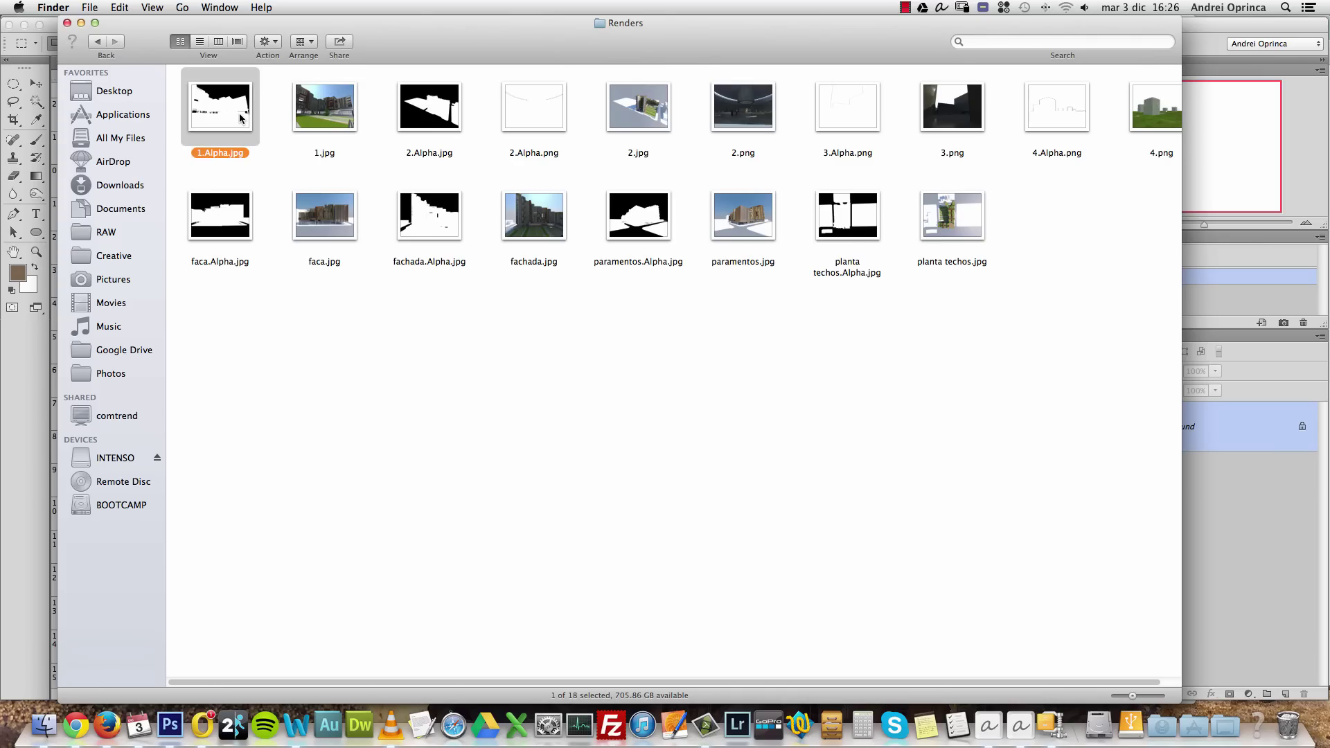
{"action": "key", "text": "space"}
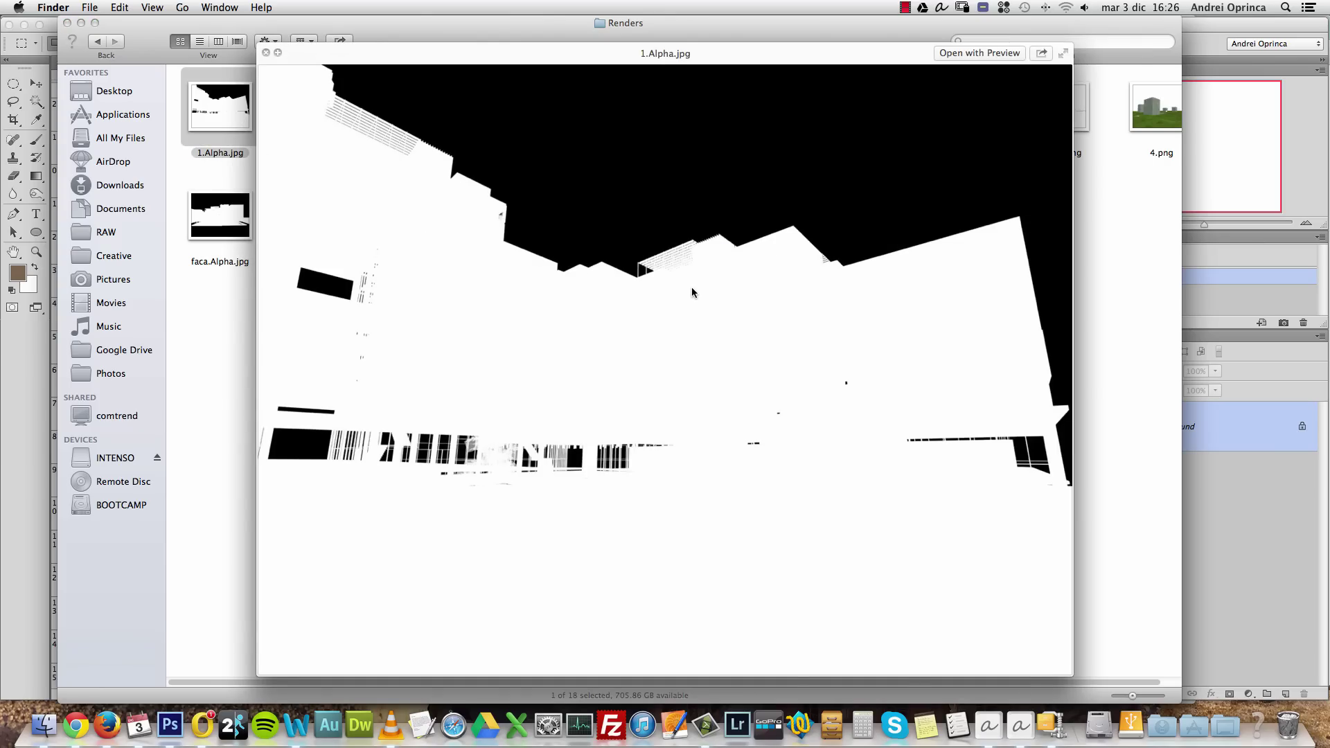
{"action": "key", "text": "space"}
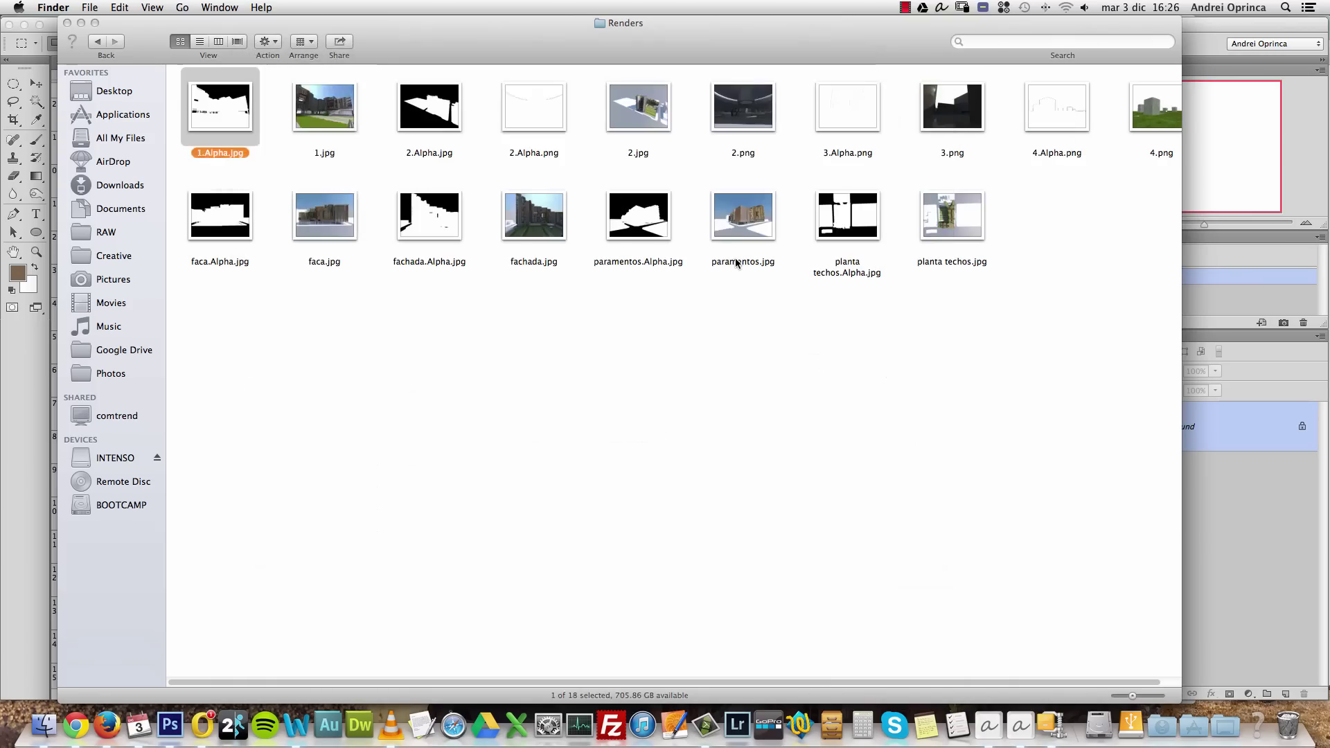
Open both 1.jpg and 1.Alpha.jpg together in Photoshop
{"action": "left_click", "coordinate": [323, 111], "text": "super"}
{"action": "right_click", "coordinate": [323, 111]}
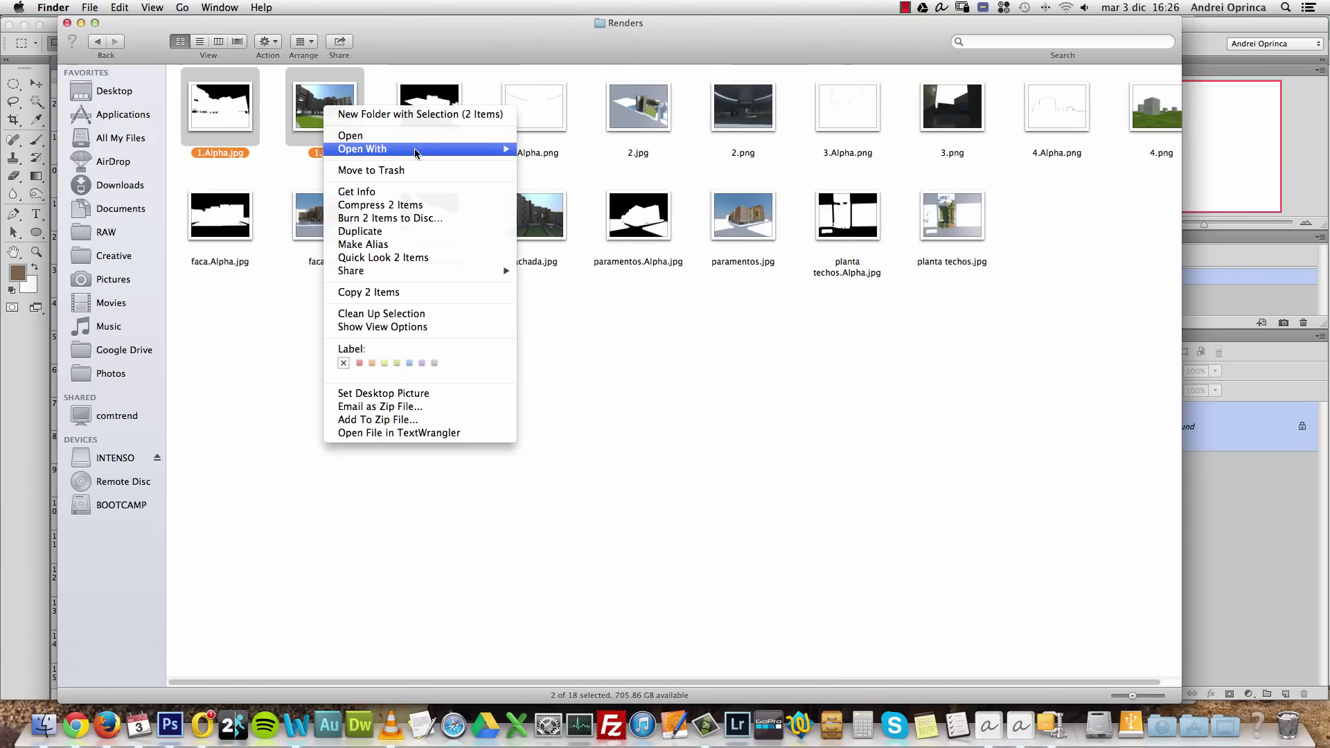
{"action": "mouse_move", "coordinate": [416, 149]}
{"action": "left_click", "coordinate": [596, 200]}
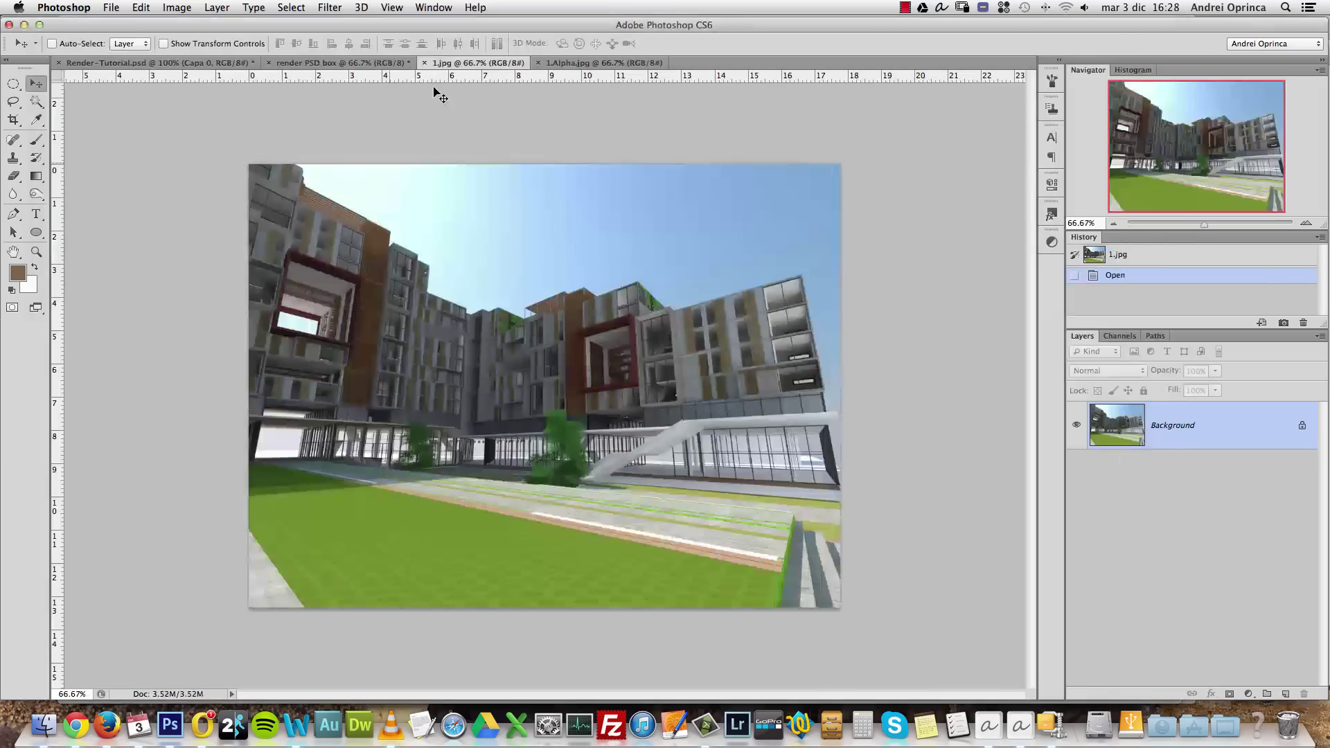
Copy the entire 1.Alpha.jpg image and paste it into 1.jpg as a new layer
{"action": "left_click", "coordinate": [604, 63]}
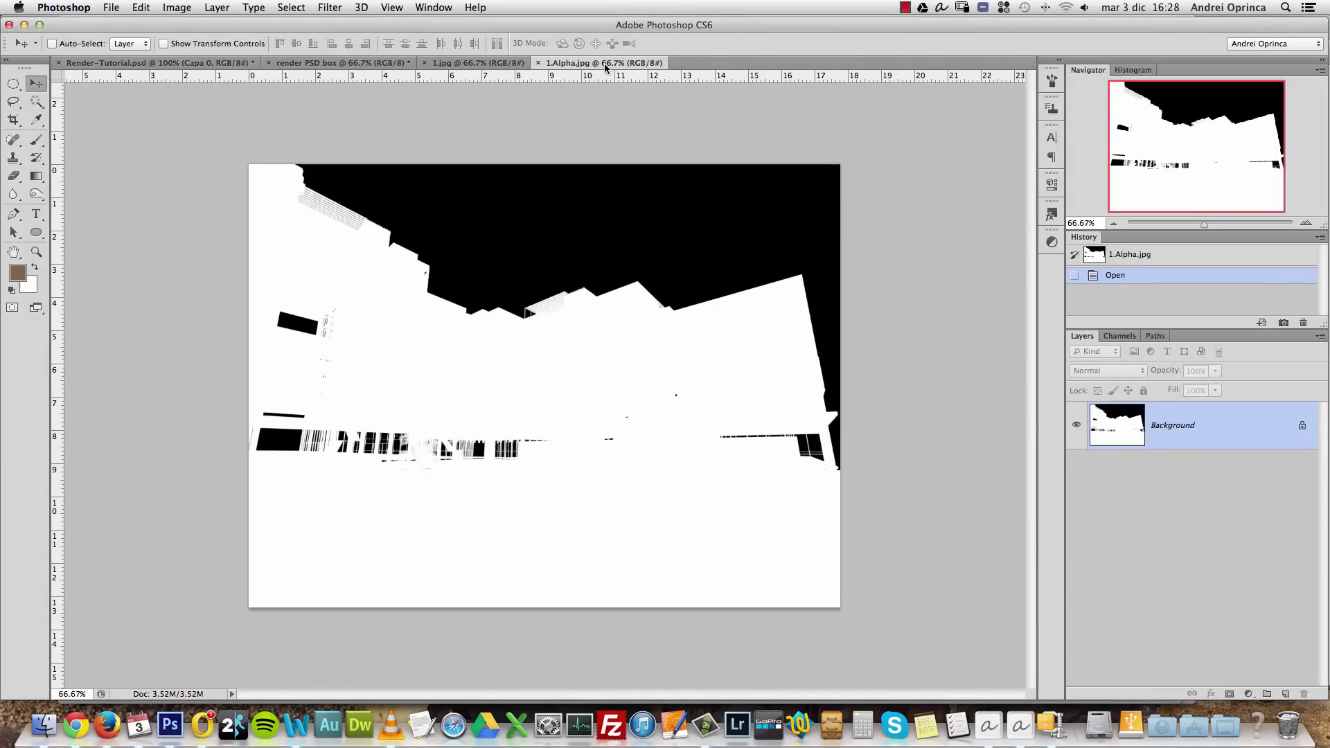
{"action": "key", "text": "super+a"}
{"action": "key", "text": "super+c"}
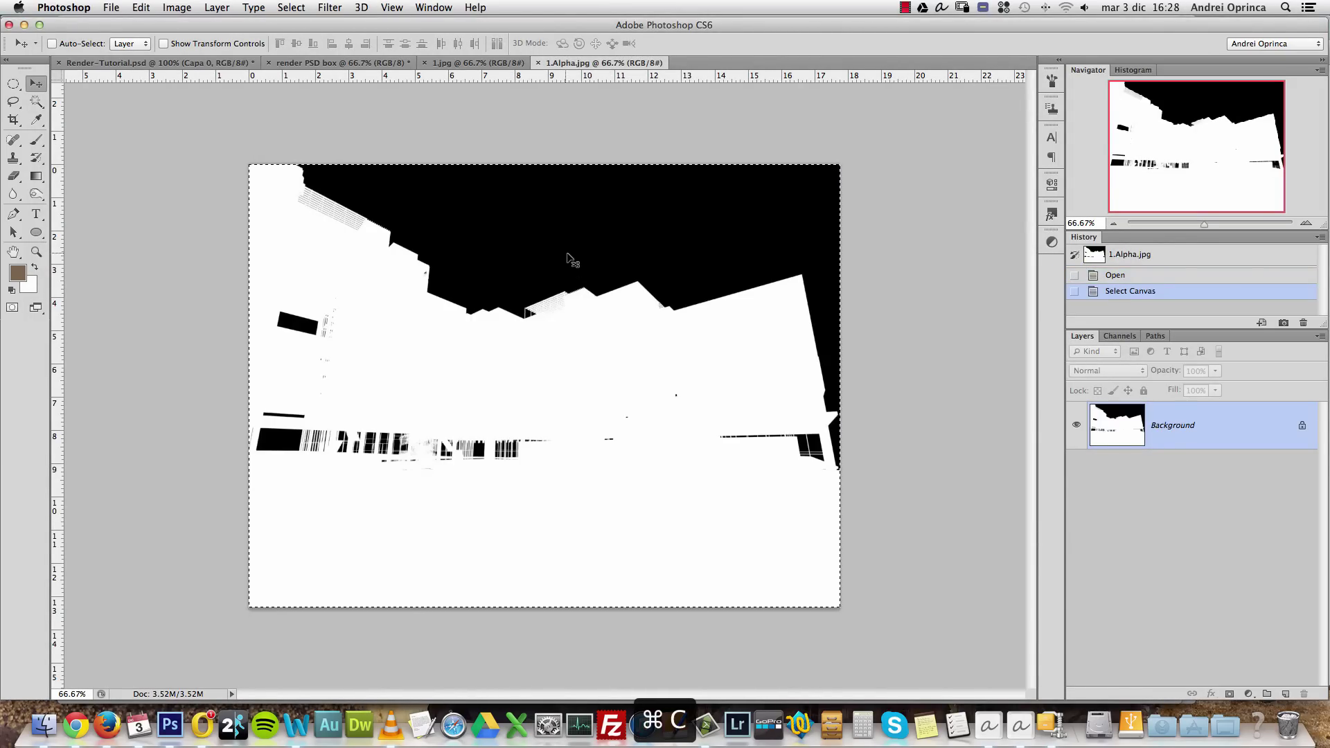
{"action": "left_click", "coordinate": [509, 63]}
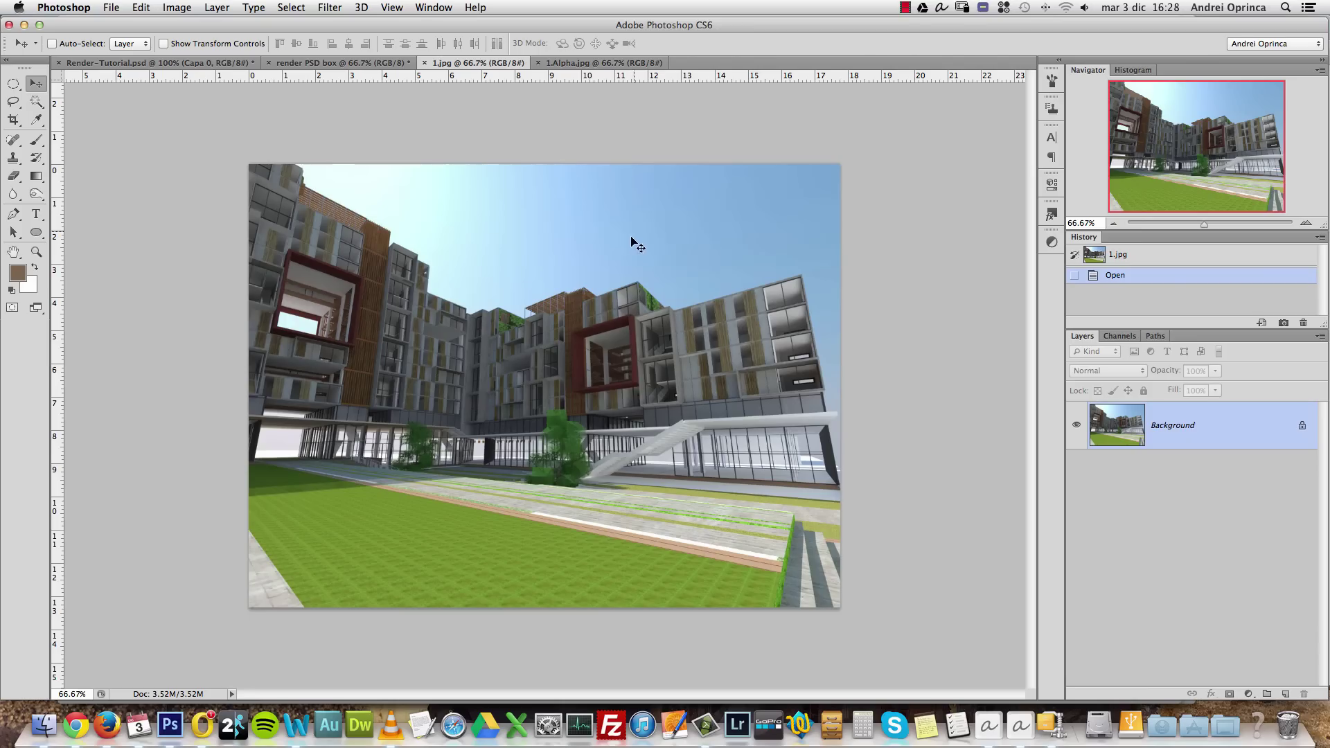
{"action": "key", "text": "cmd+v"}
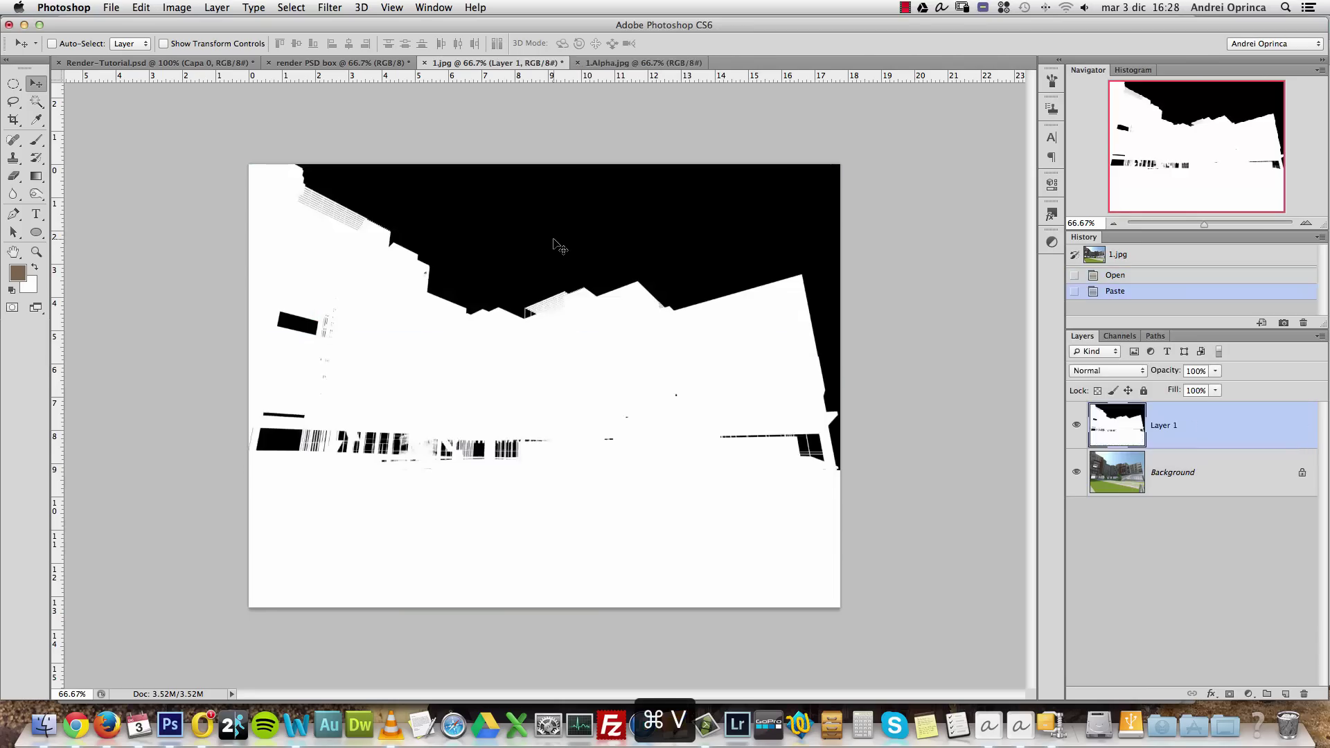
Move the pasted mask layer right and slightly down, and convert the locked Background into a regular layer
{"action": "left_click_drag", "start_coordinate": [425, 205], "coordinate": [508, 225]}
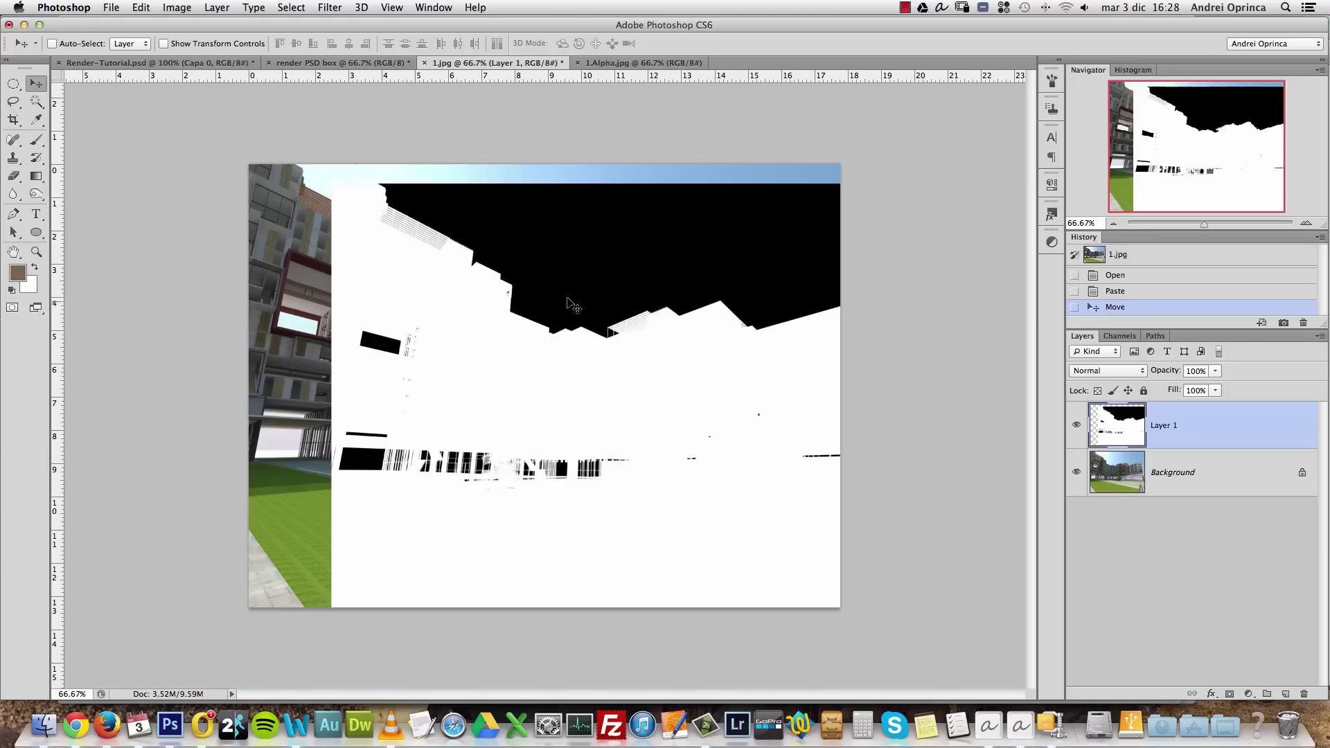
{"action": "left_click", "coordinate": [1180, 479]}
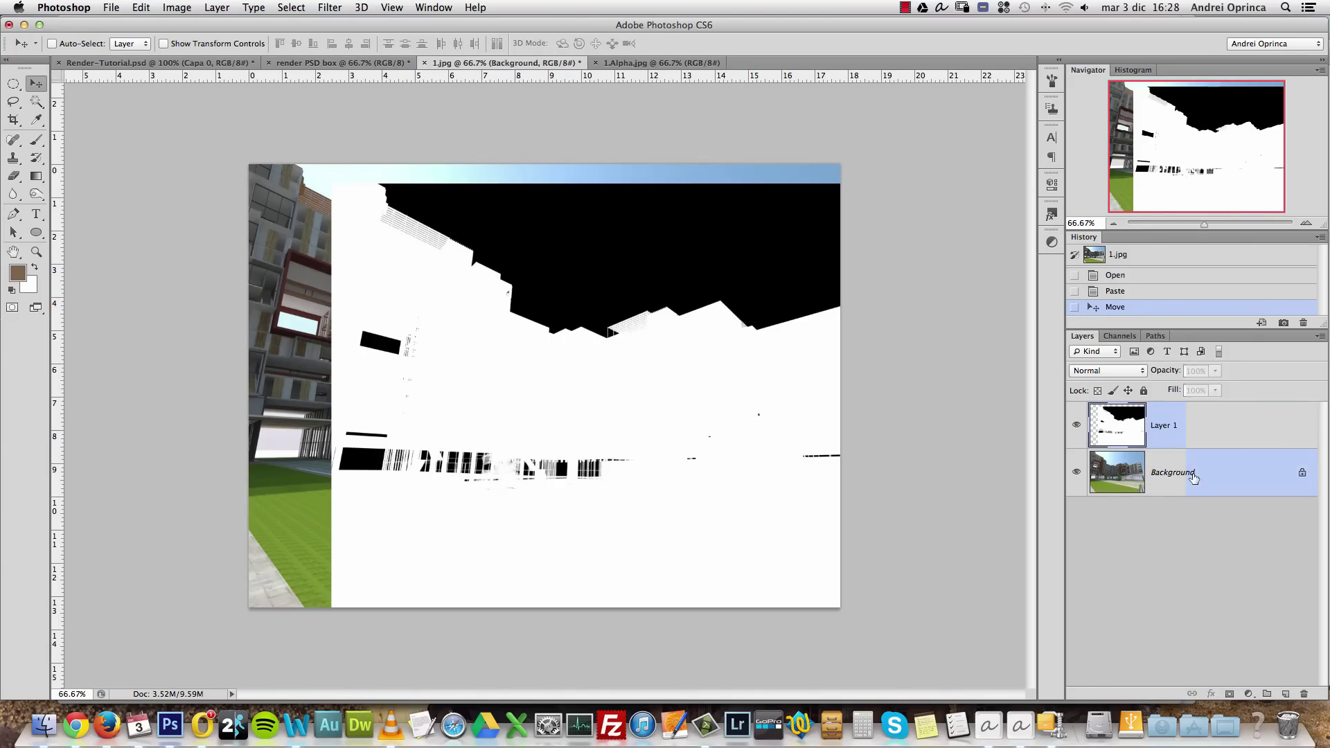
{"action": "double_click", "coordinate": [1191, 477], "text": "alt"}
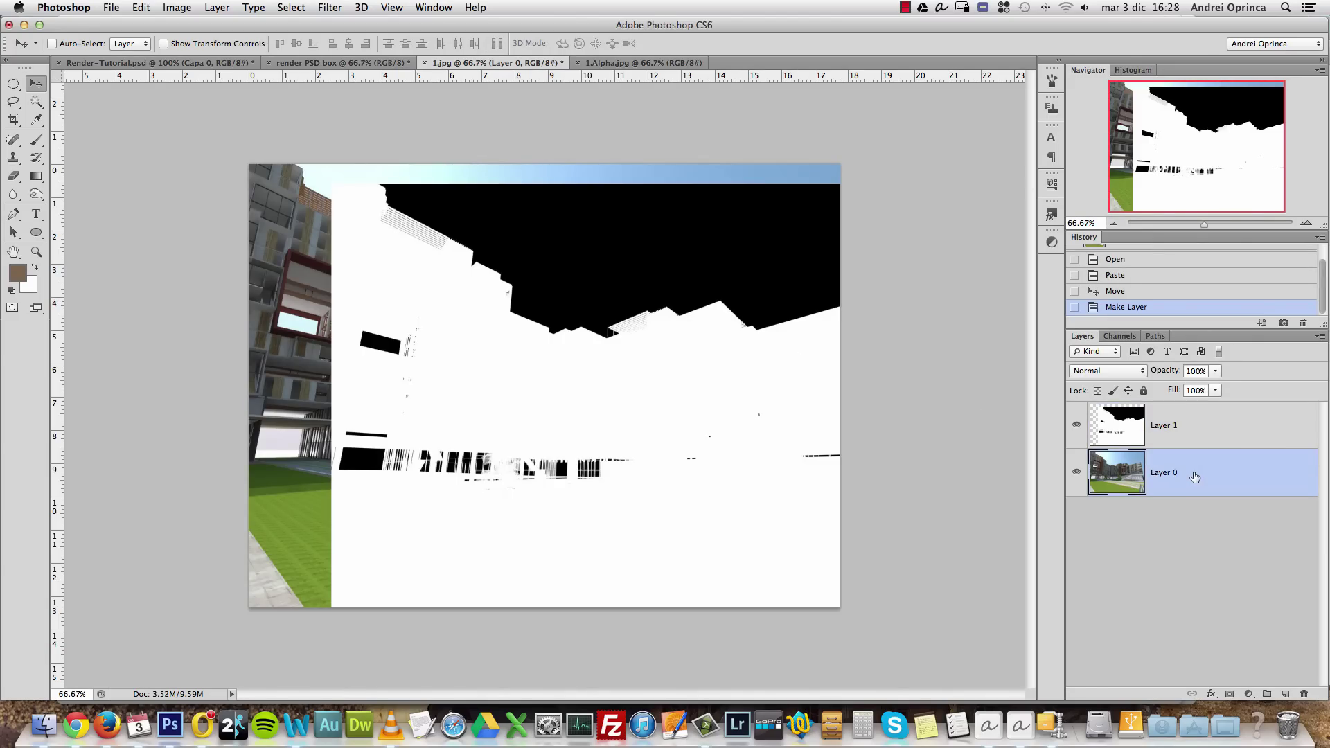
Align the left and top edges of Layer 1 and Layer 0 so the mask sits exactly over the render
{"action": "left_click", "coordinate": [1197, 437], "text": "shift"}
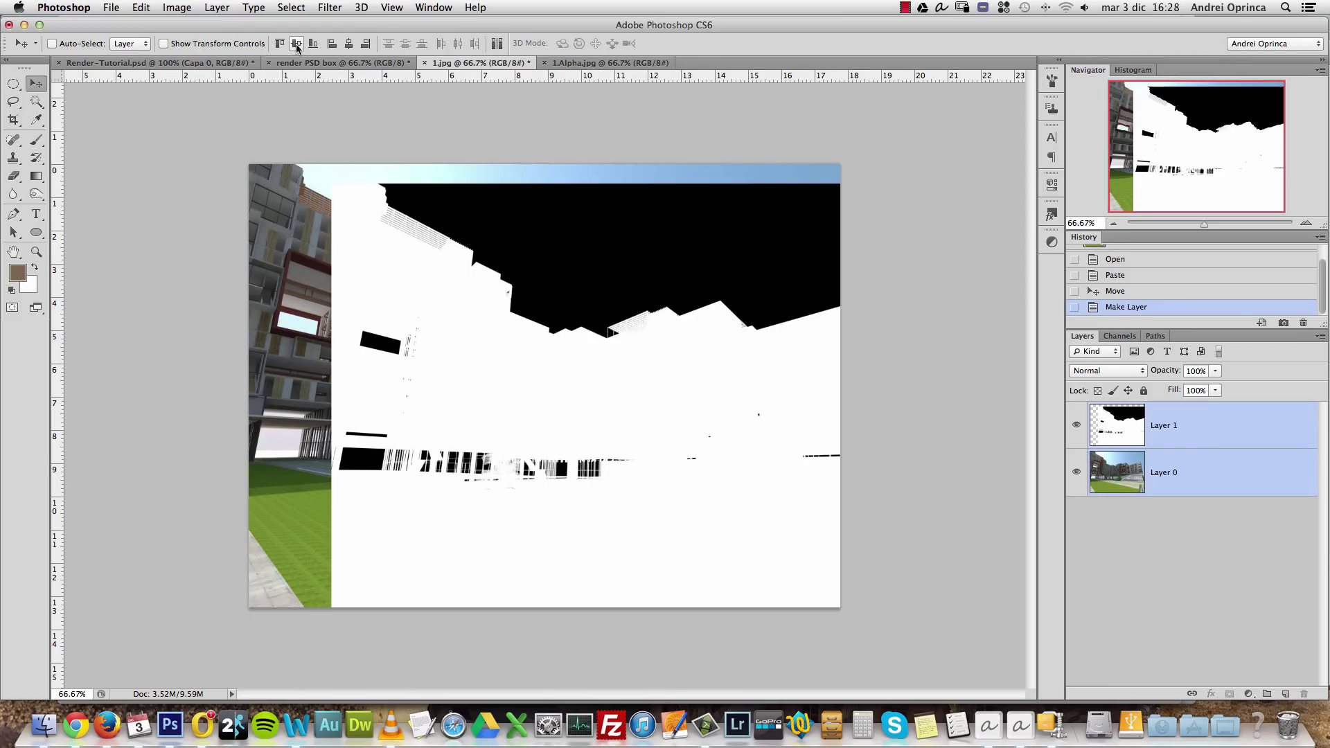
{"action": "left_click", "coordinate": [329, 48]}
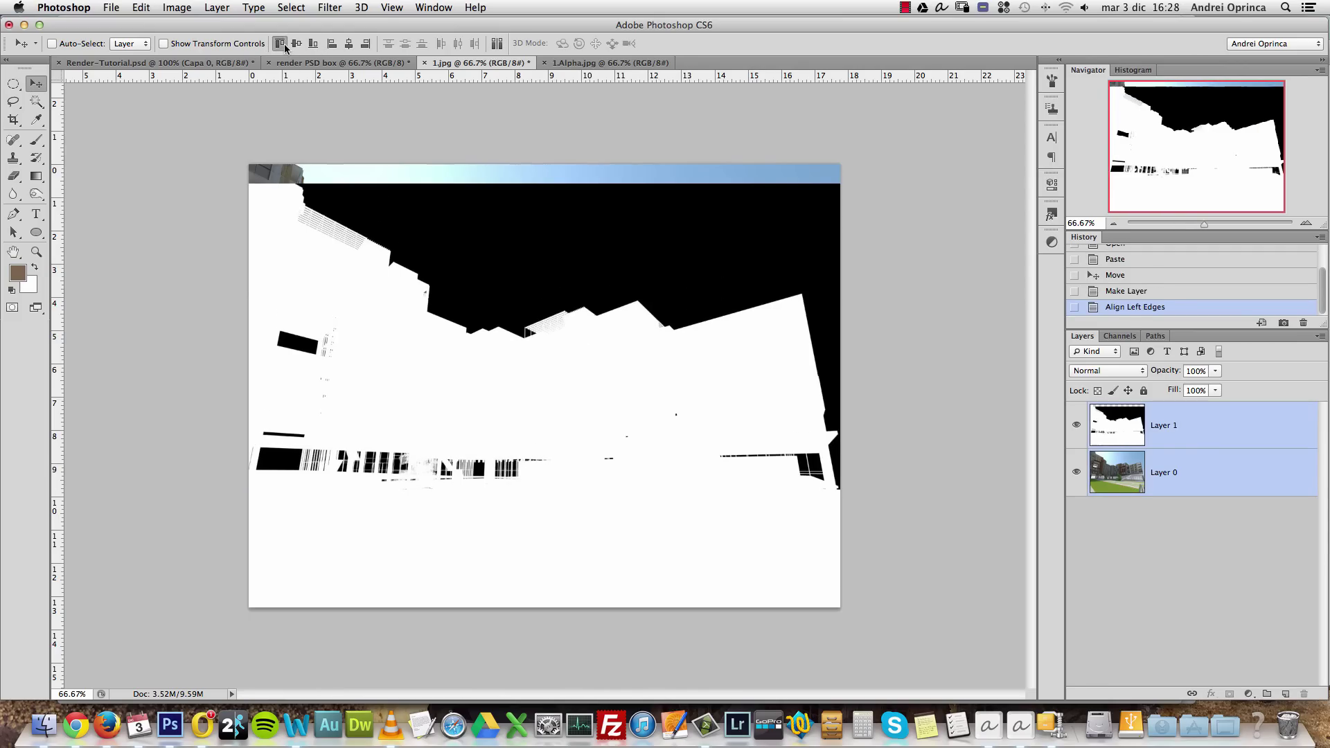
{"action": "left_click", "coordinate": [280, 44]}
{"action": "left_click", "coordinate": [1076, 425]}
{"action": "left_click", "coordinate": [1076, 424]}
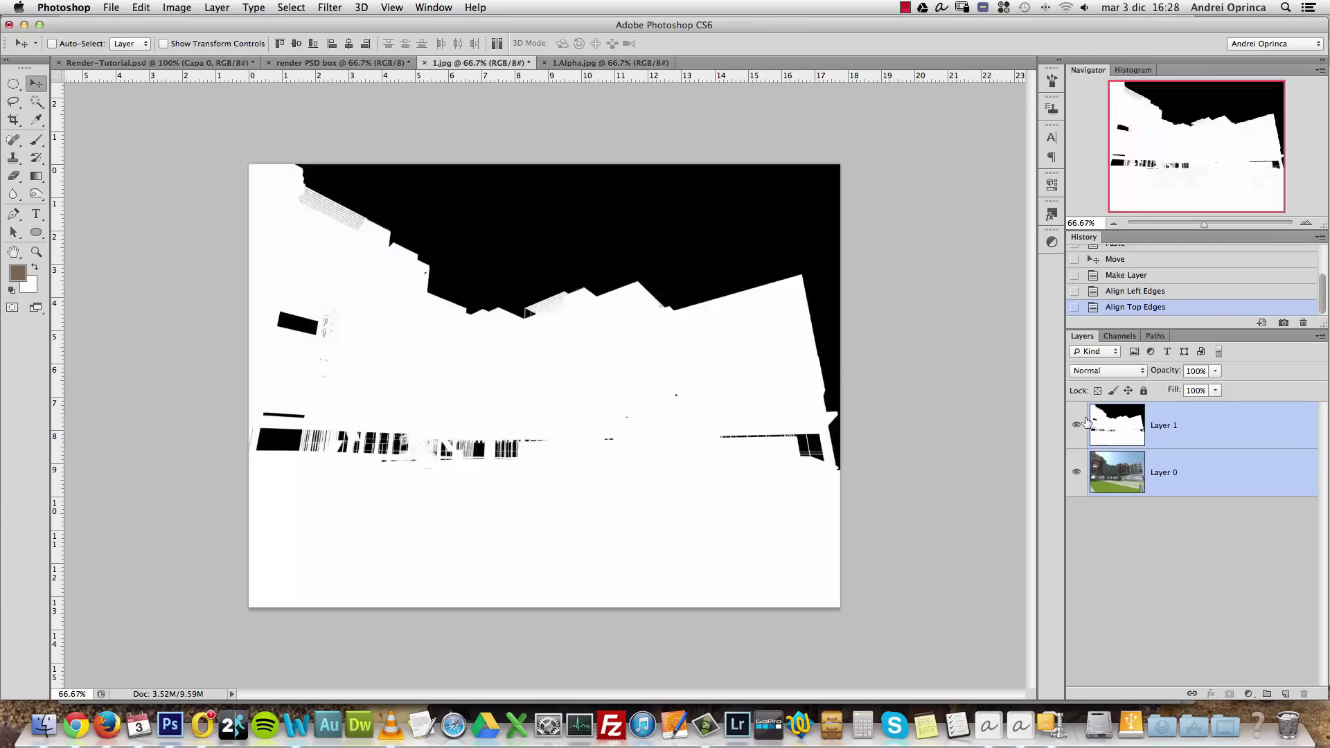
Add a layer mask to the render layer, Layer 0
{"action": "left_click", "coordinate": [1204, 434]}
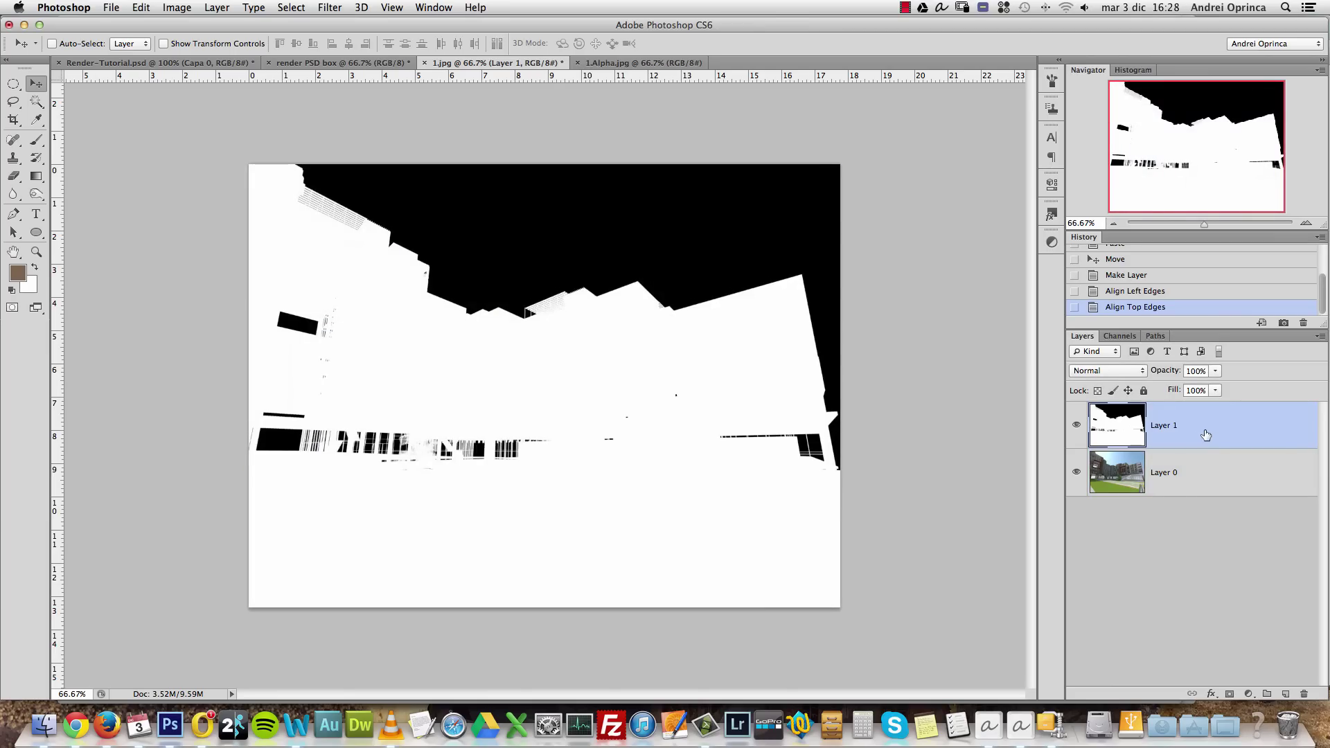
{"action": "left_click", "coordinate": [1225, 478]}
{"action": "left_click", "coordinate": [1230, 693]}
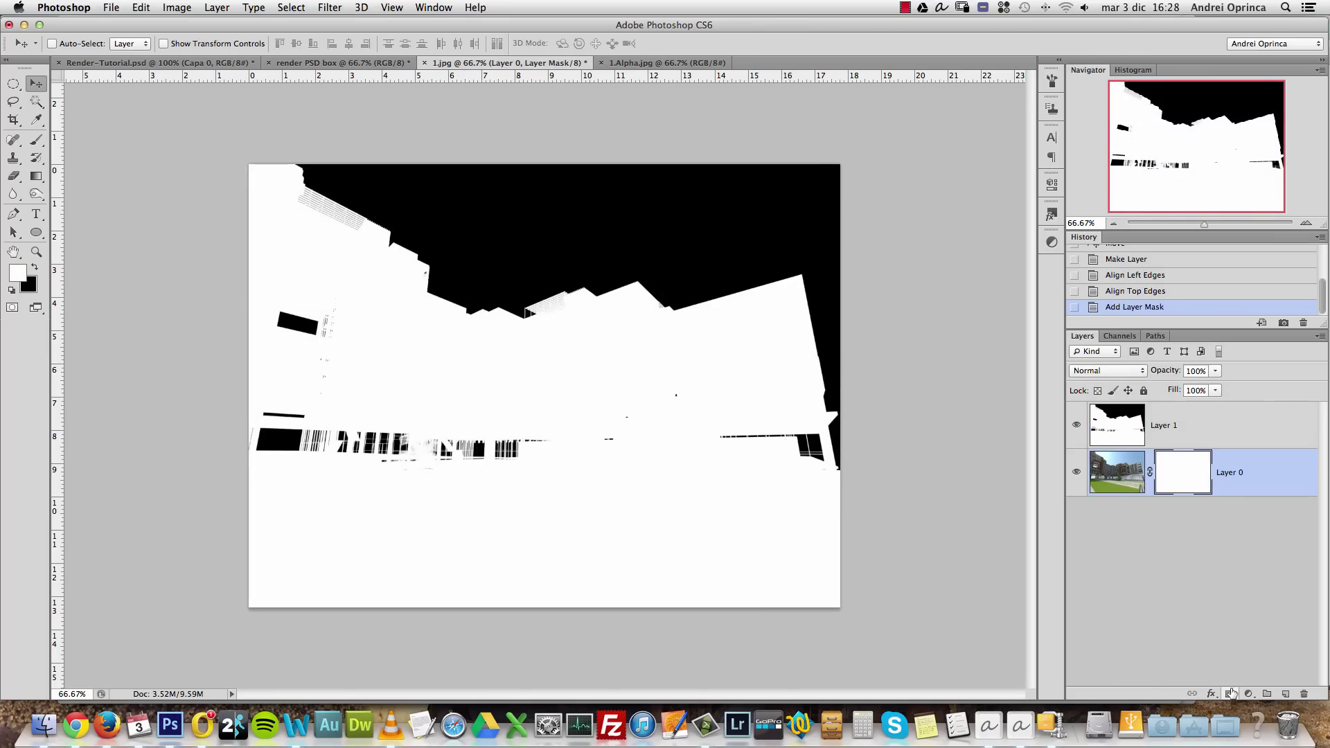
{"action": "left_click", "coordinate": [1156, 434]}
{"action": "left_click", "coordinate": [1076, 425]}
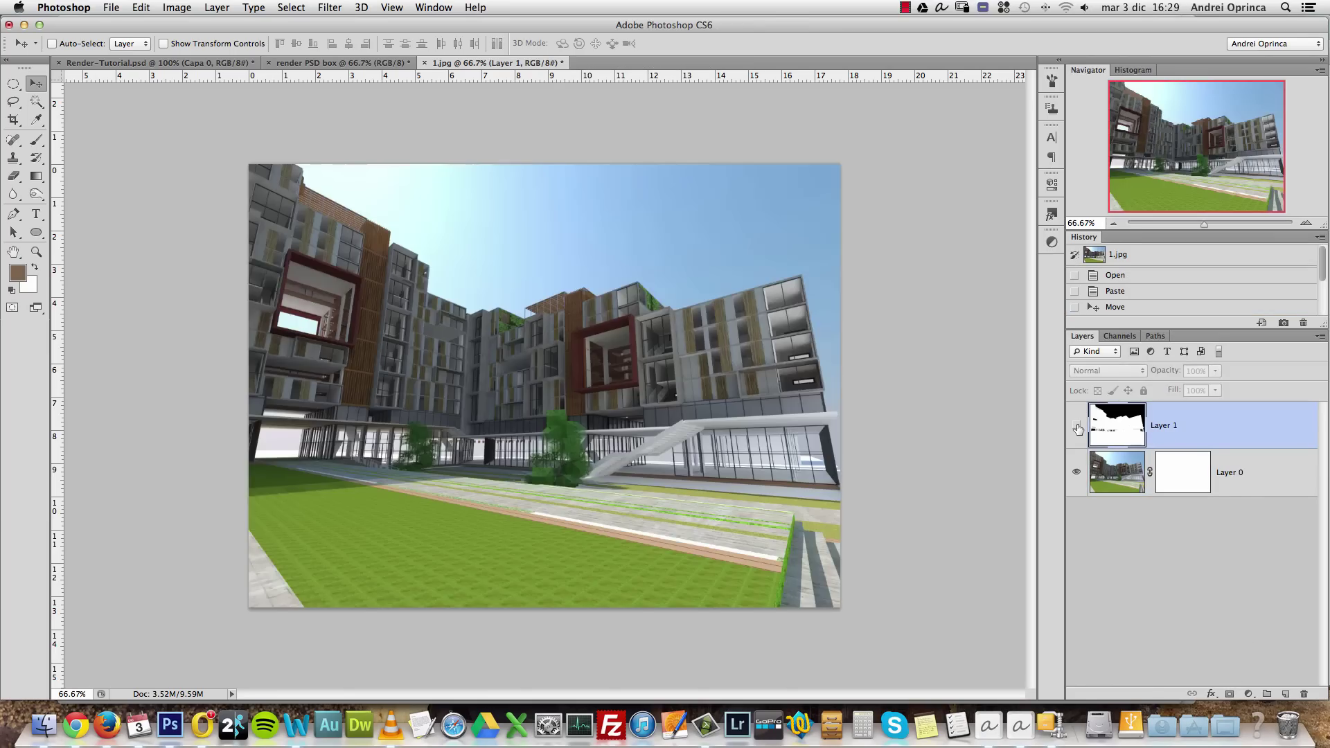
{"action": "left_click", "coordinate": [1257, 480]}
{"action": "left_click", "coordinate": [1183, 477]}
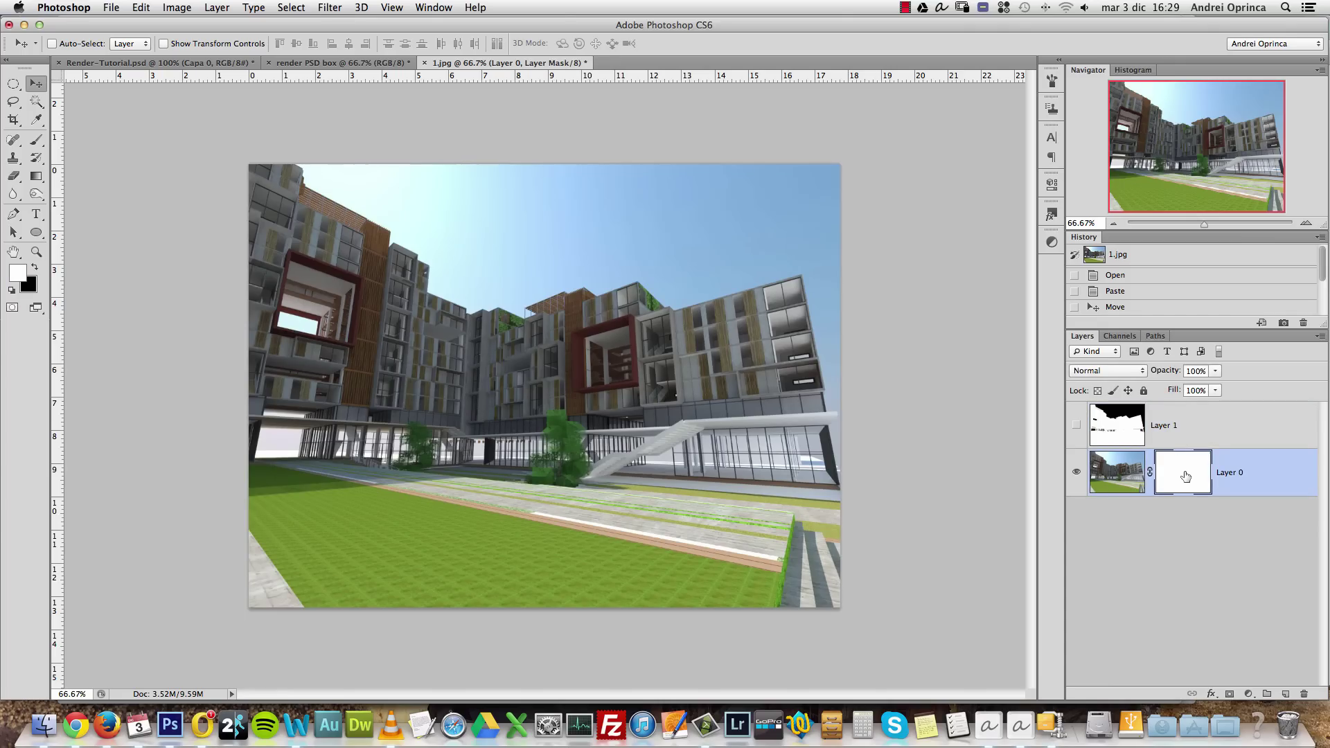
Copy the full black-and-white image on Layer 1, hide that layer and clear the selection
{"action": "left_click", "coordinate": [1167, 425]}
{"action": "left_click", "coordinate": [1076, 426]}
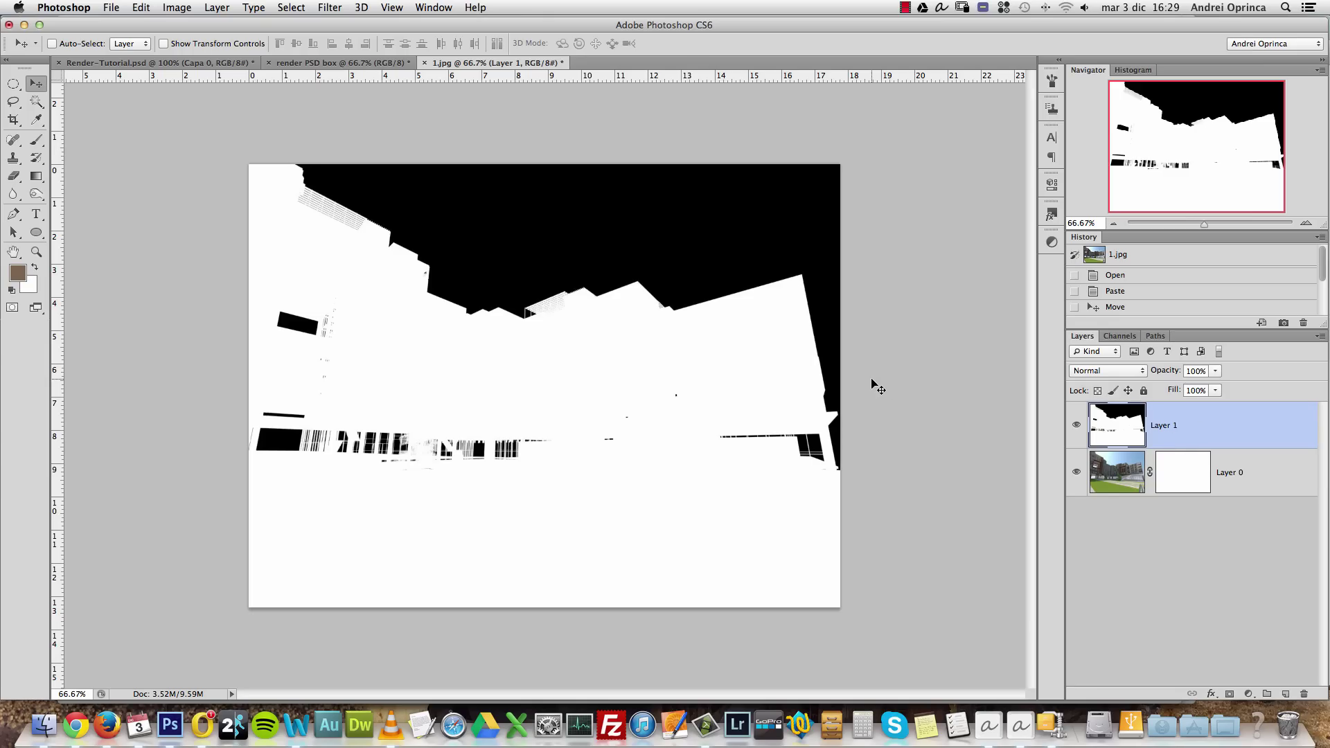
{"action": "key", "text": "super+a"}
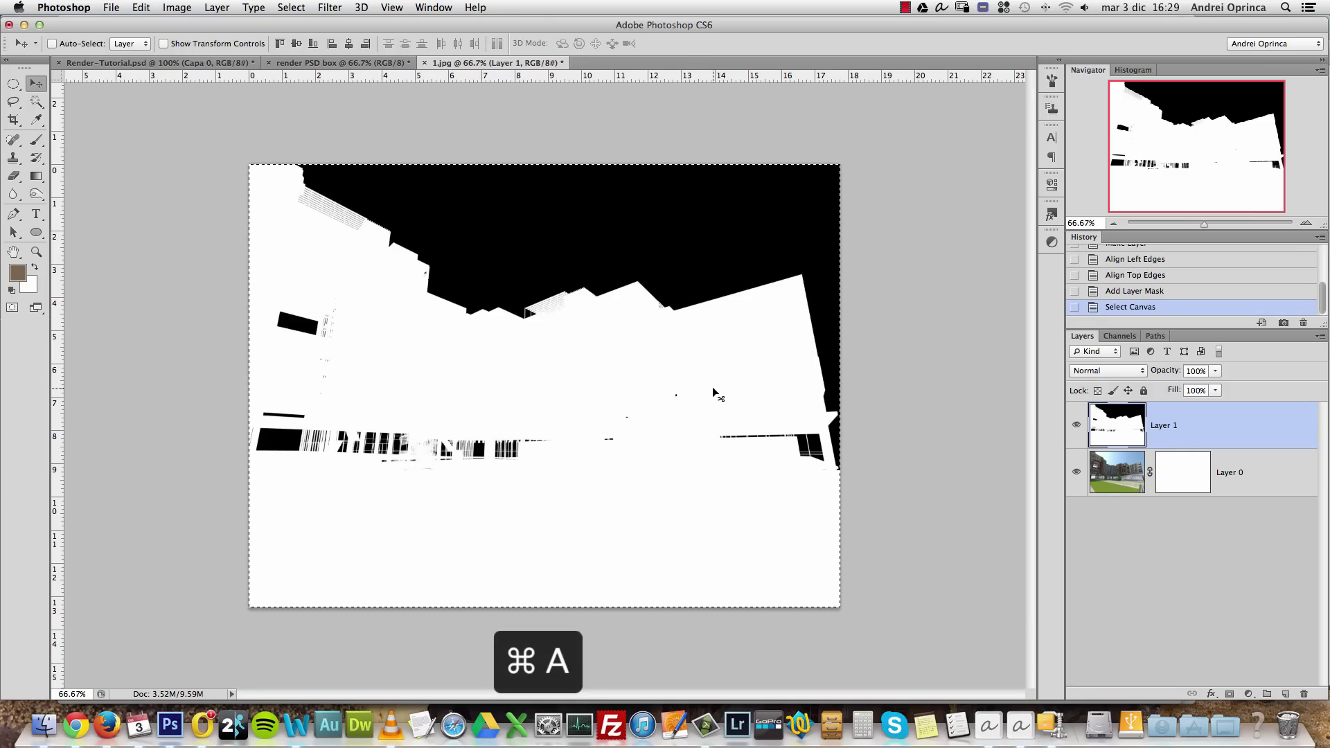
{"action": "key", "text": "super+c"}
{"action": "left_click", "coordinate": [1075, 424]}
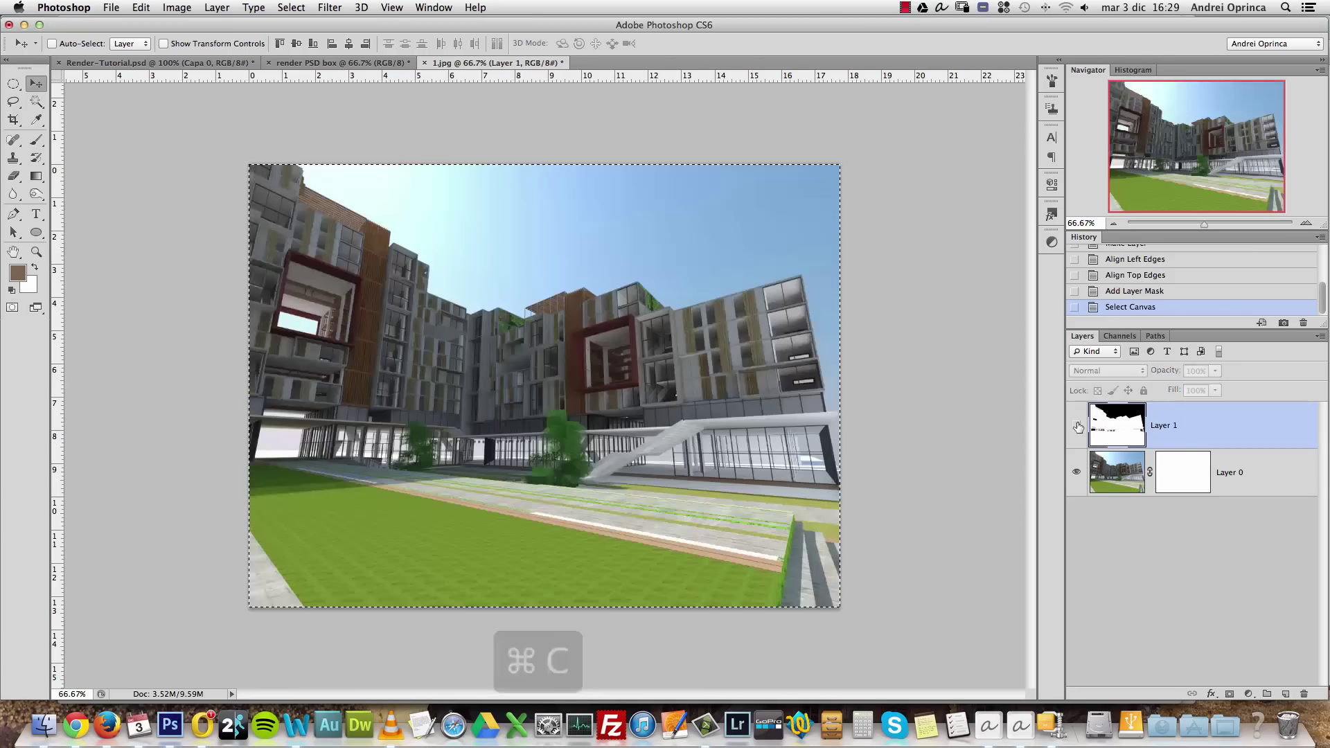
{"action": "key", "text": "super+d"}
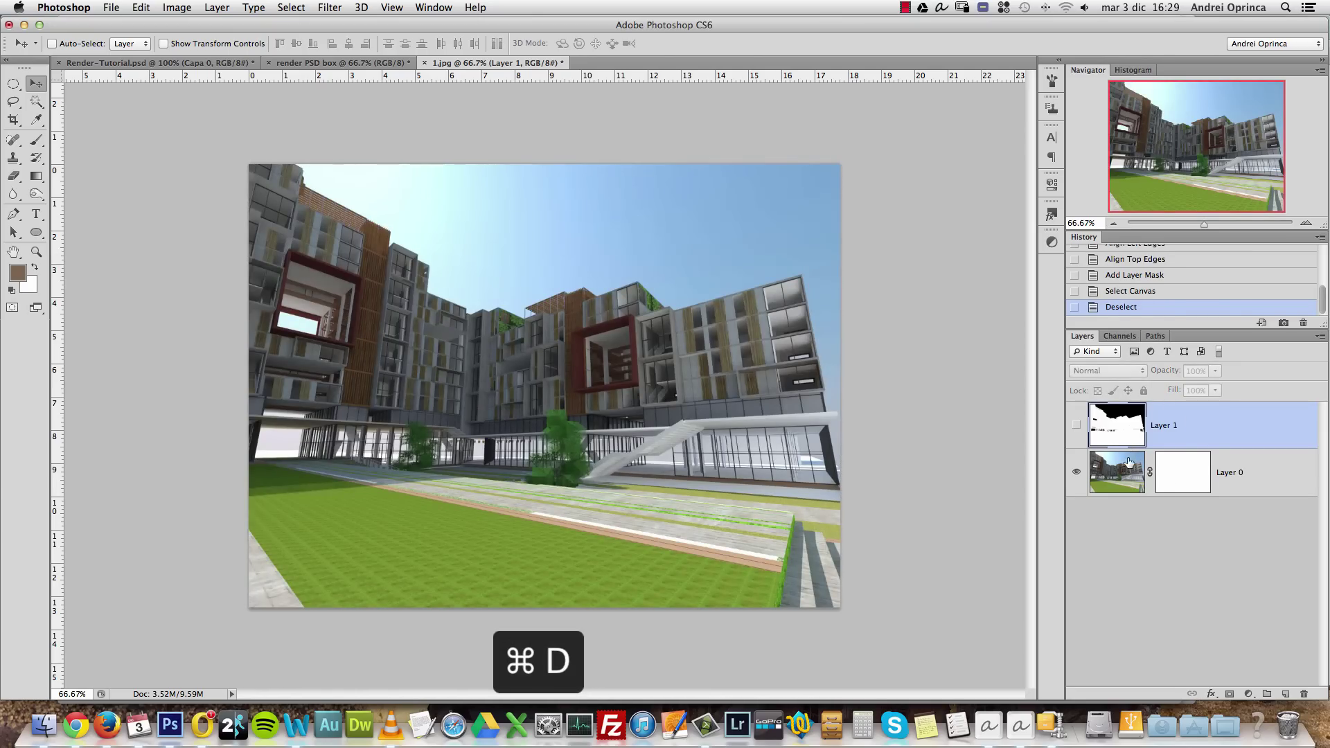
Paste the copied alpha image directly into Layer 0's mask, return to the normal image view and delete Layer 1
{"action": "left_click", "coordinate": [1177, 478]}
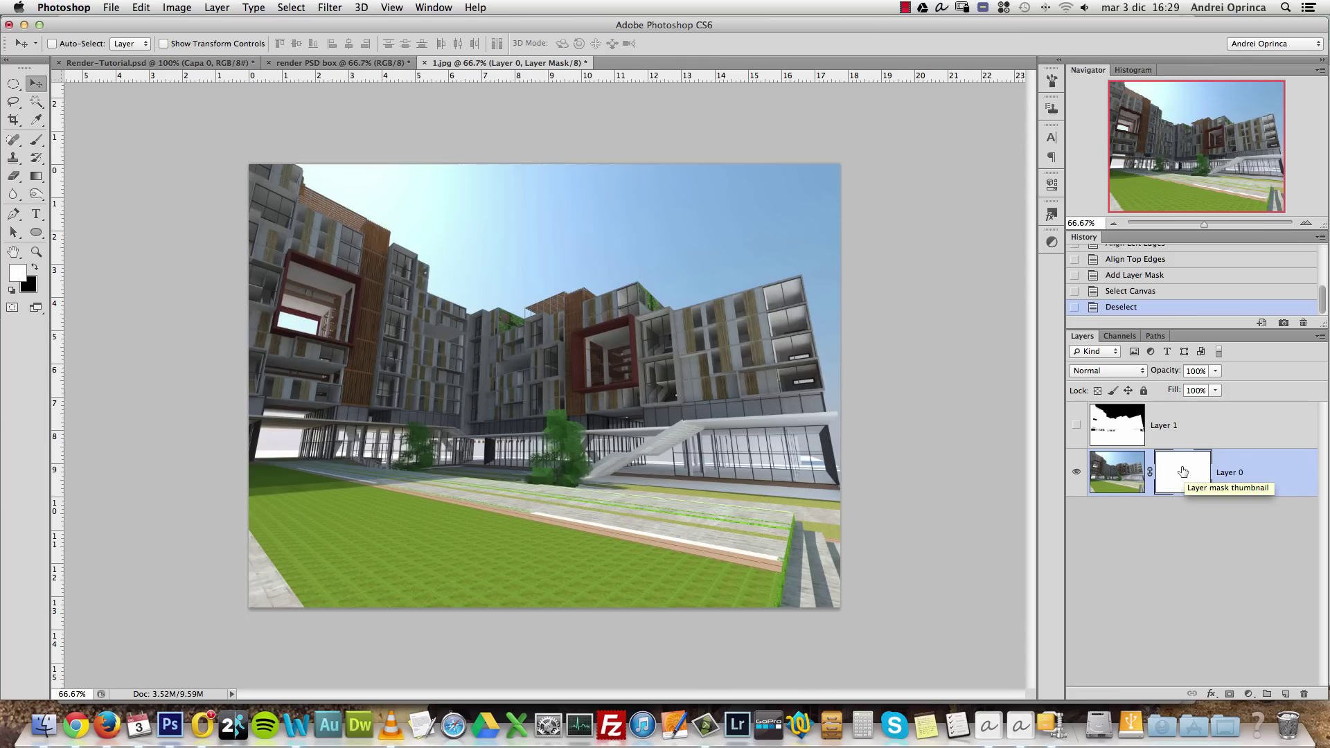
{"action": "left_click", "coordinate": [1182, 472], "text": "alt"}
{"action": "left_click", "coordinate": [1187, 486], "text": "alt"}
{"action": "left_click", "coordinate": [1190, 488], "text": "alt"}
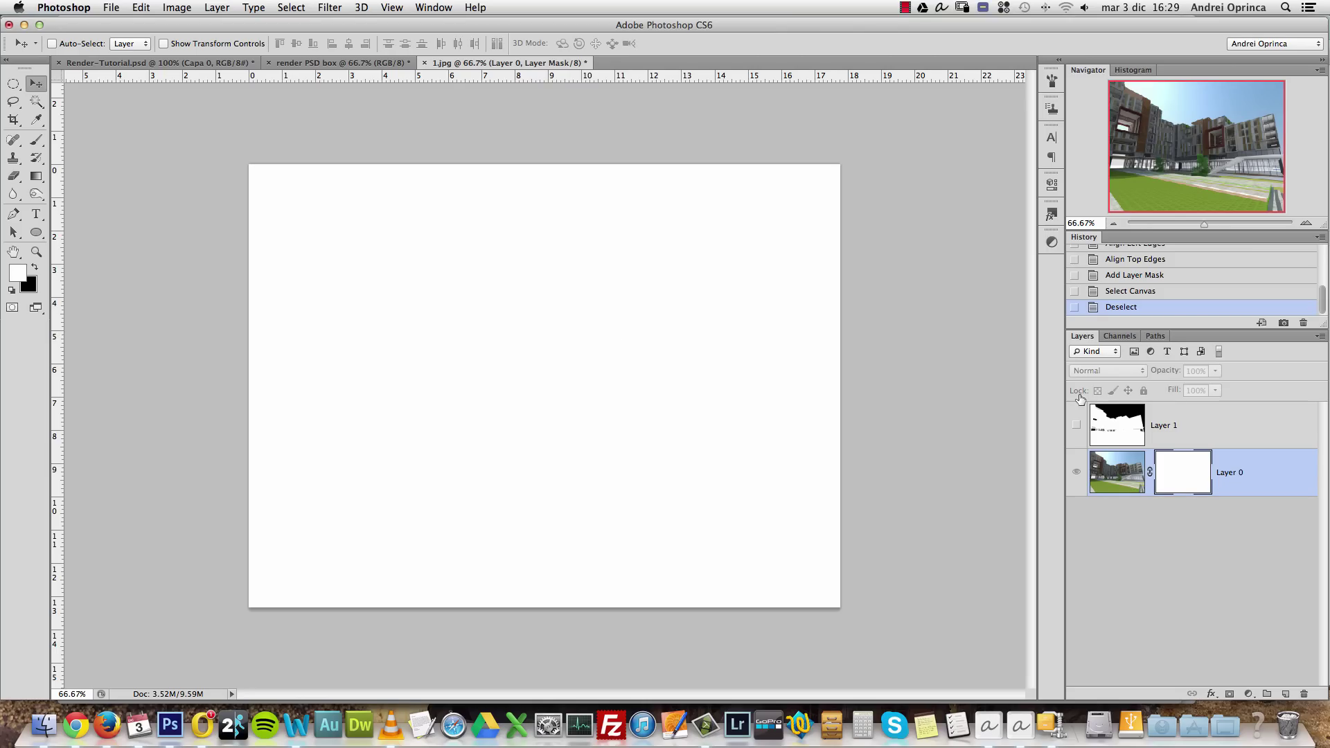
{"action": "key", "text": "super+v"}
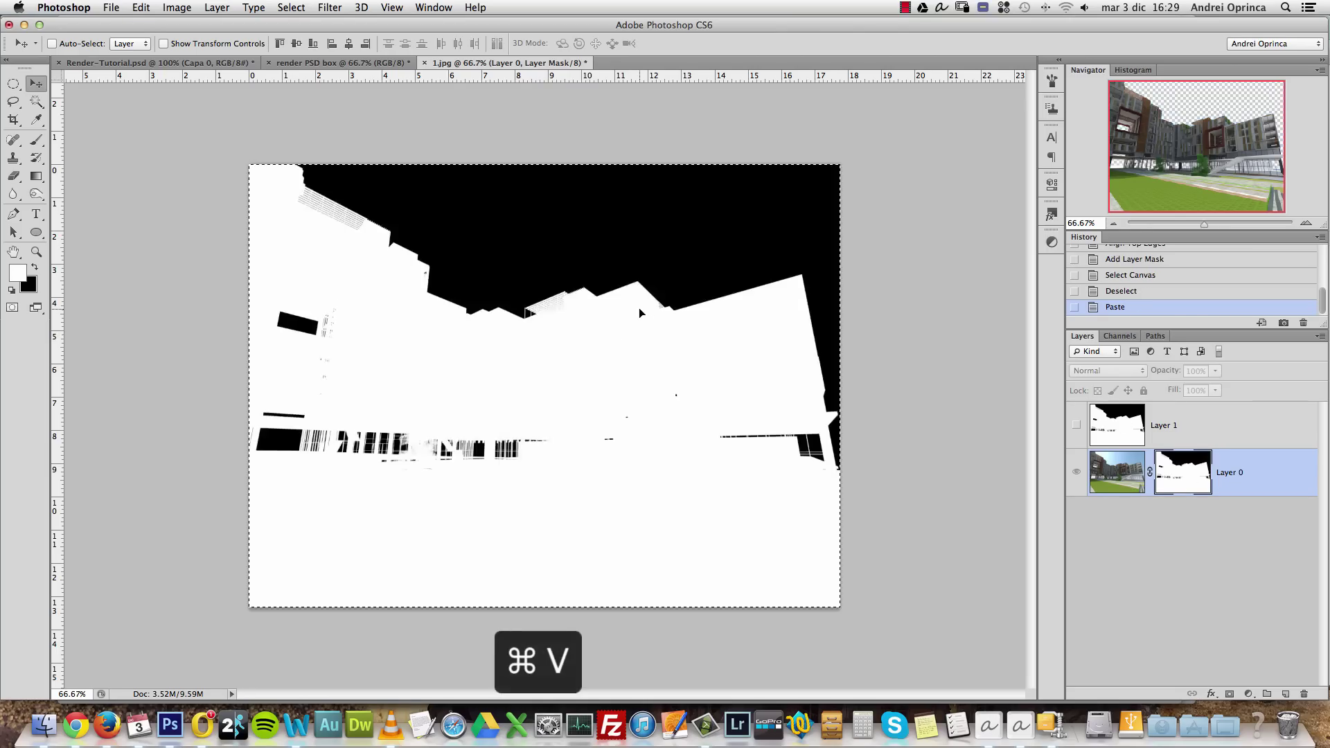
{"action": "key", "text": "super+d"}
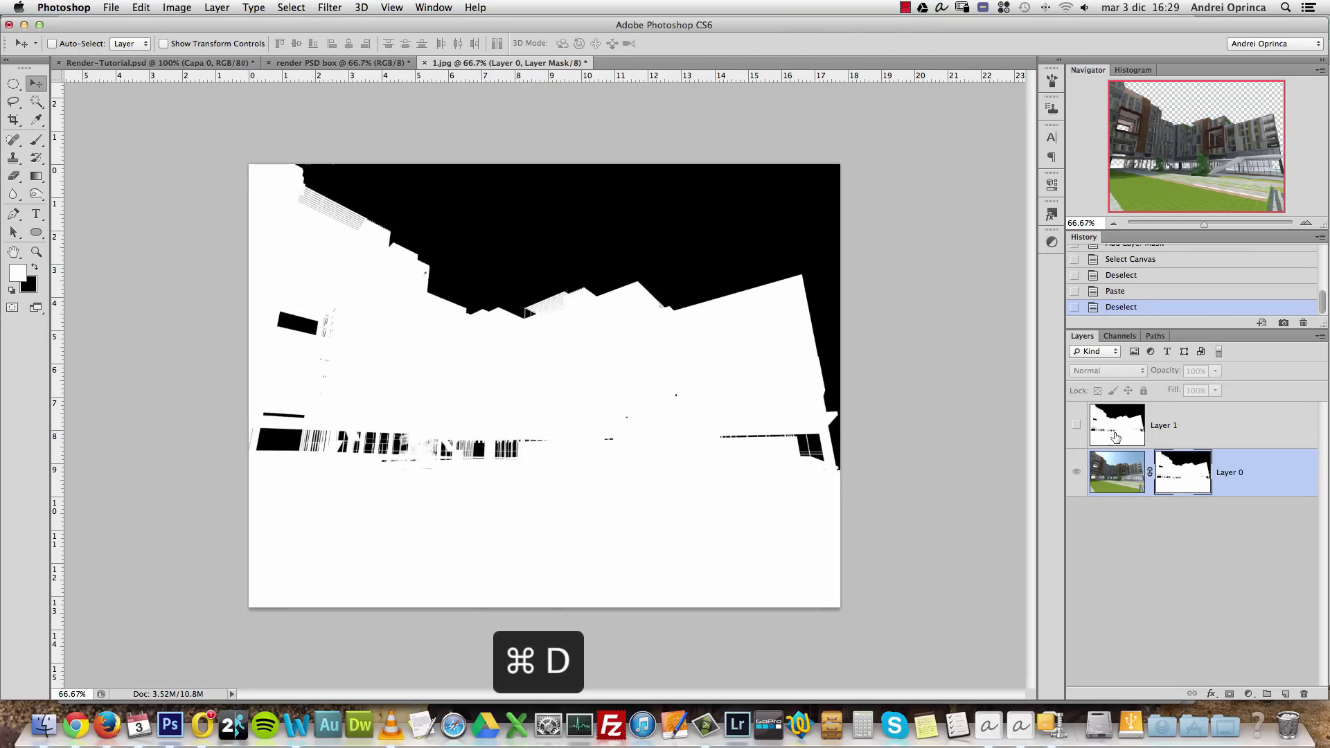
{"action": "left_click", "coordinate": [1184, 478], "text": "alt"}
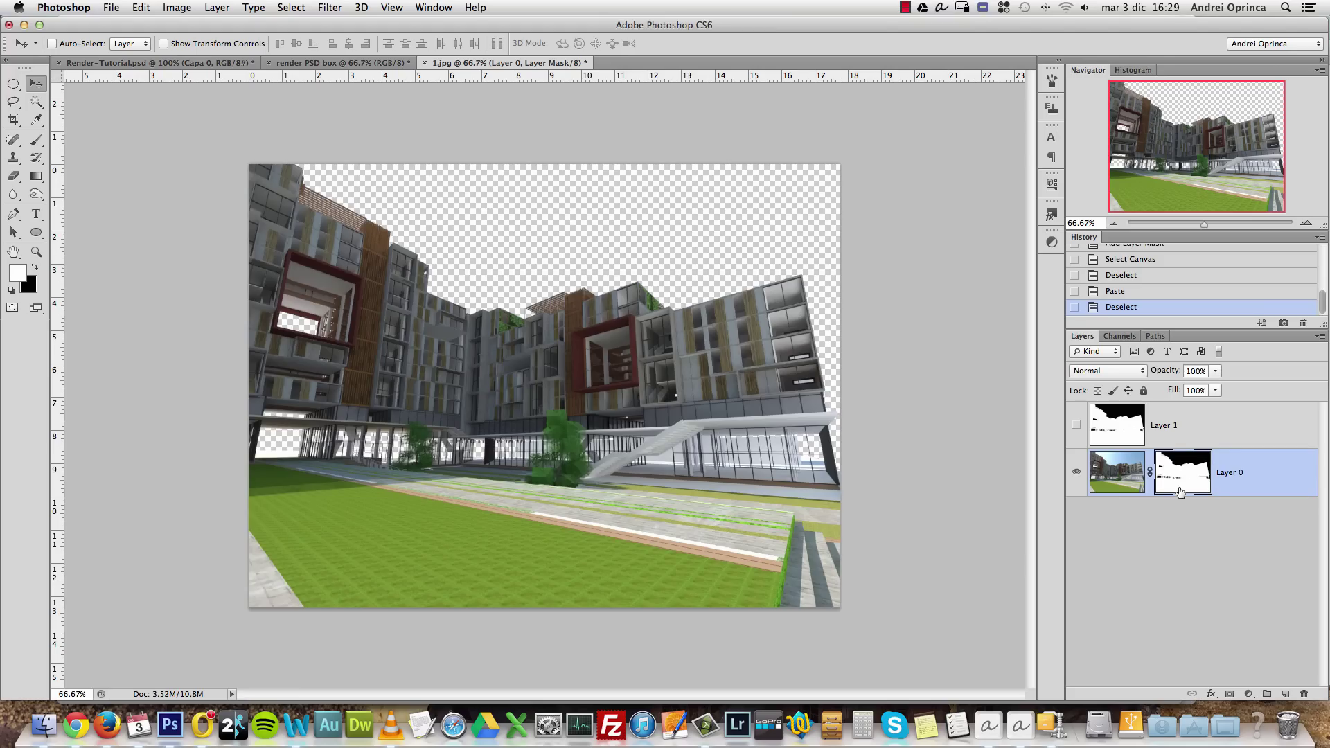
{"action": "left_click_drag", "start_coordinate": [1192, 424], "coordinate": [1303, 692]}
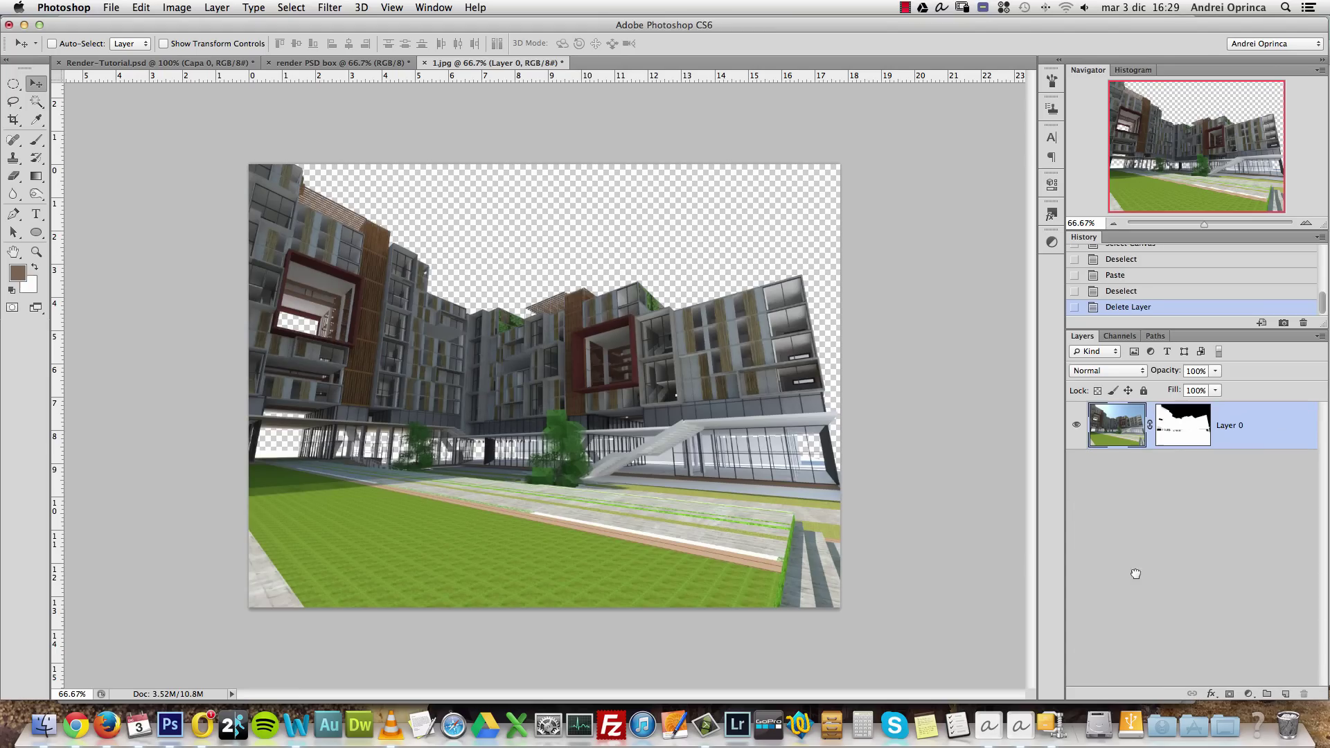
Inspect the masked-out sky and ground-floor window openings of the render up close
{"action": "key", "text": "super+1"}
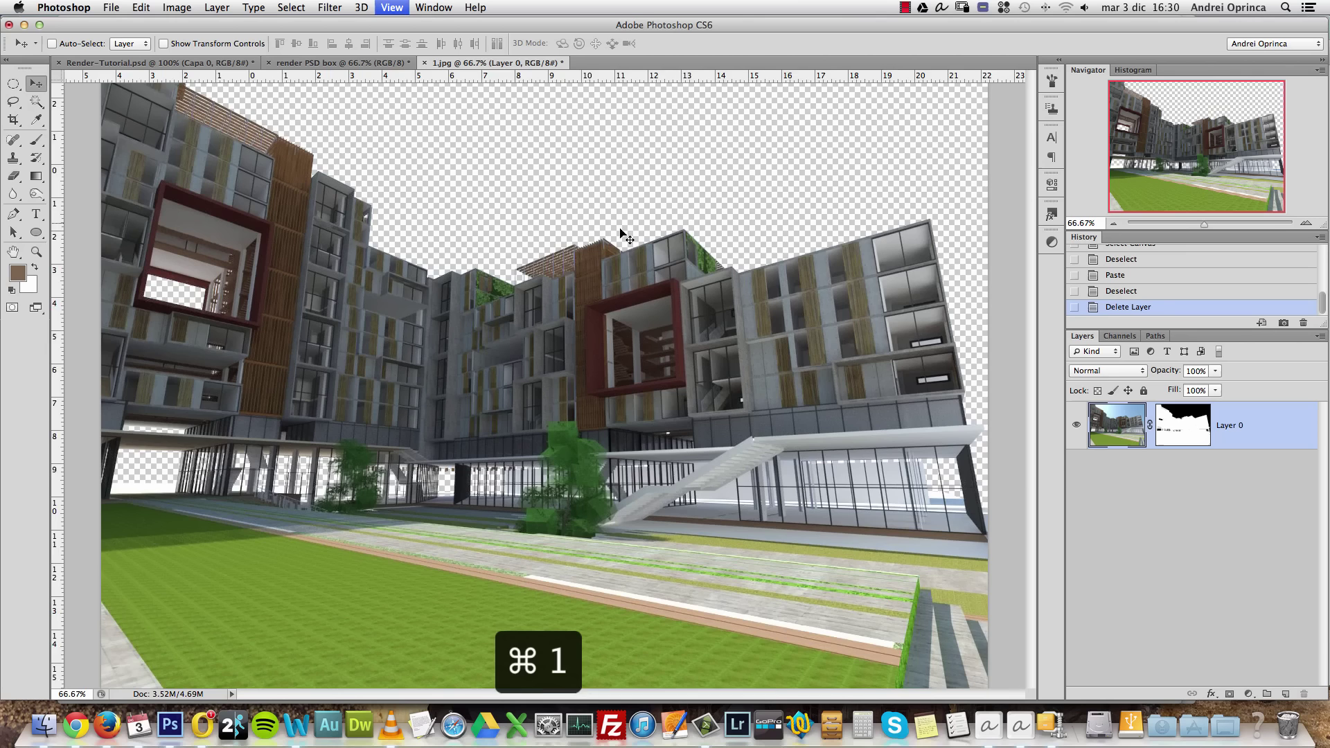
{"action": "scroll", "coordinate": [485, 497], "scroll_direction": "up", "scroll_amount": 10}
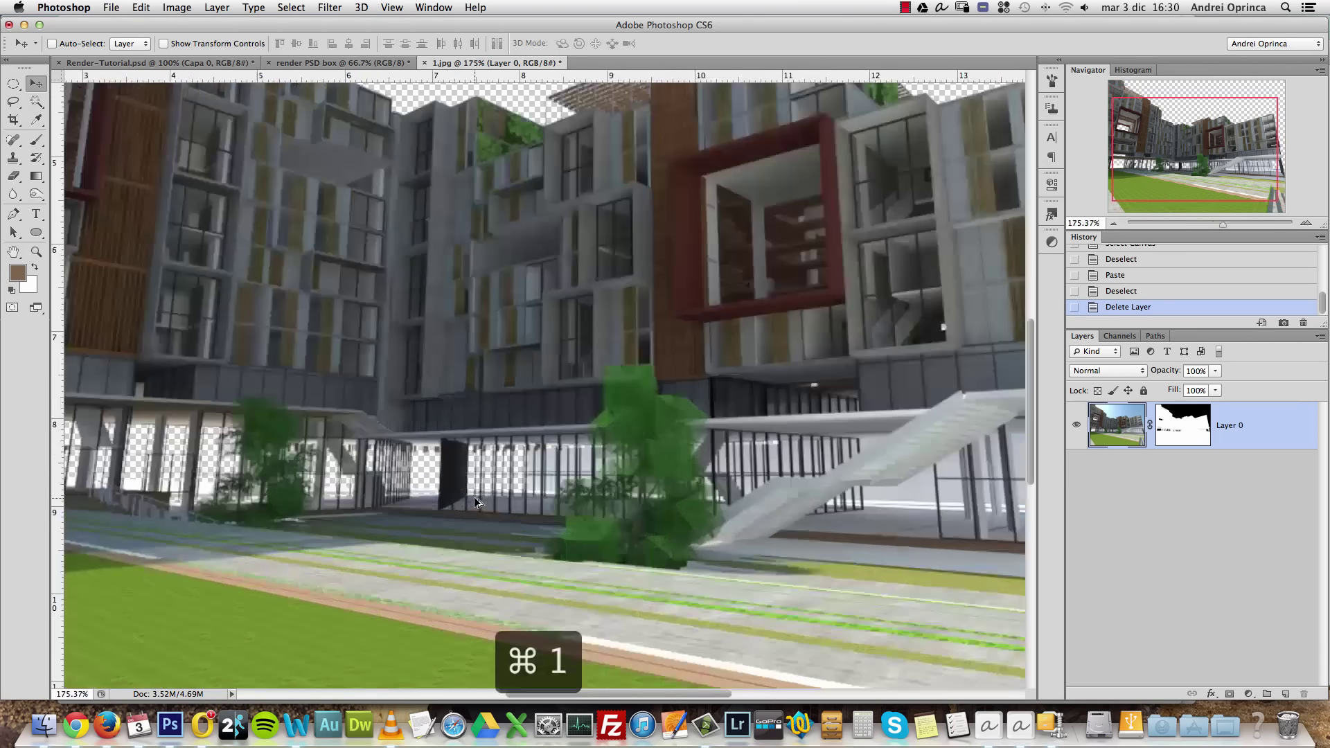
{"action": "left_click", "coordinate": [1113, 223]}
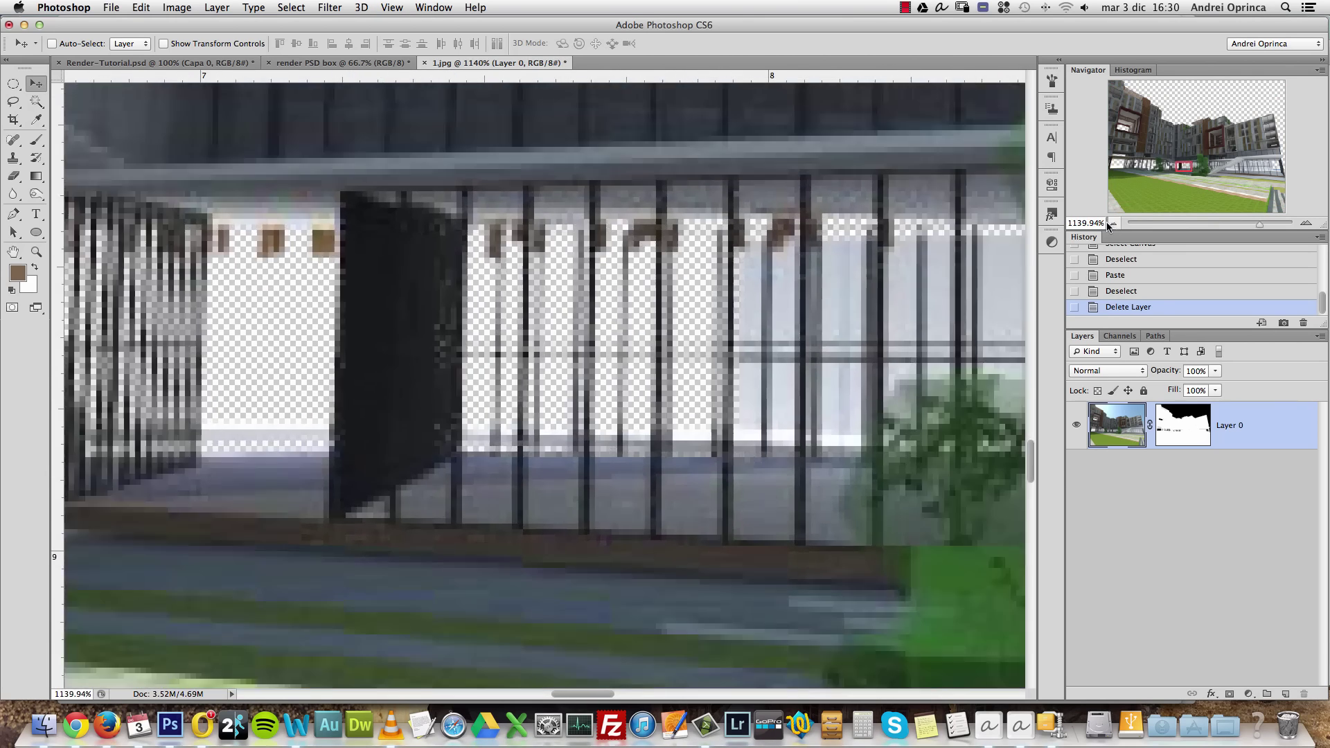
{"action": "left_click", "coordinate": [1113, 224]}
{"action": "left_click", "coordinate": [1113, 224]}
{"action": "left_click", "coordinate": [1113, 224]}
{"action": "left_click", "coordinate": [1113, 224]}
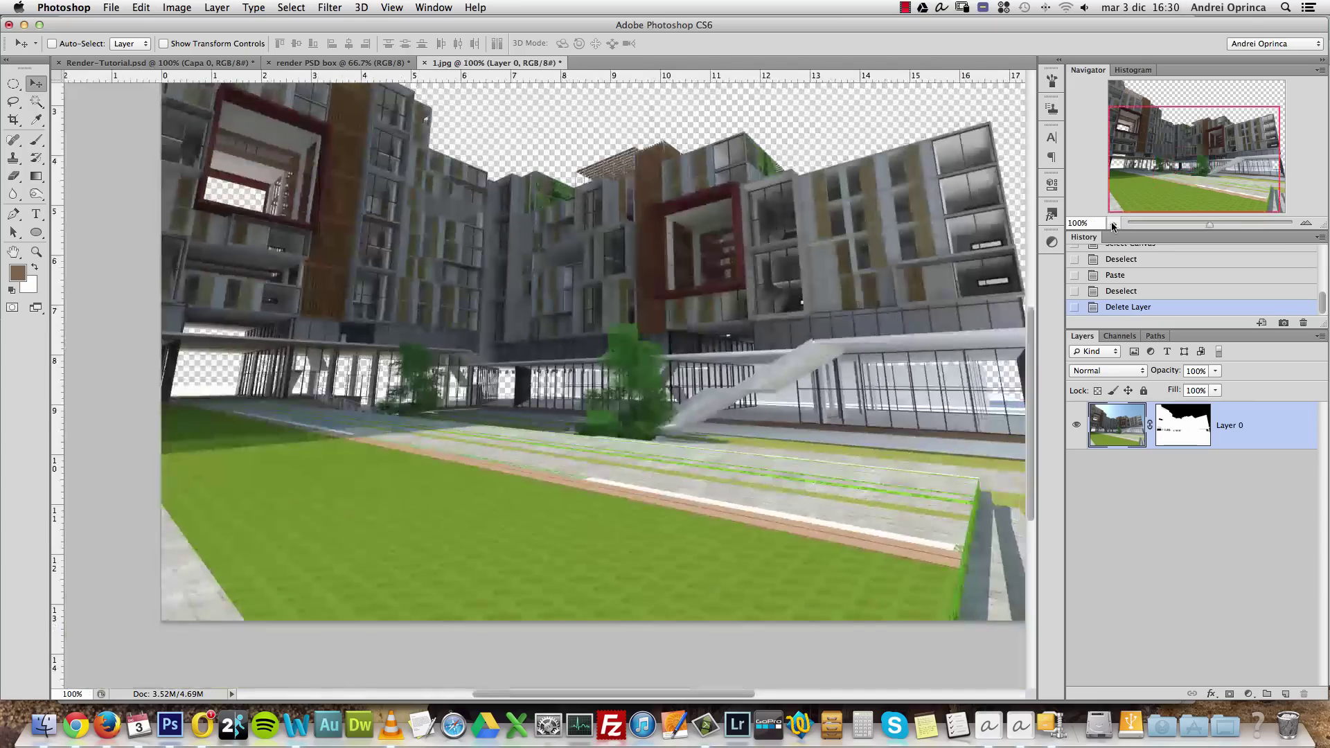
{"action": "left_click", "coordinate": [1113, 224]}
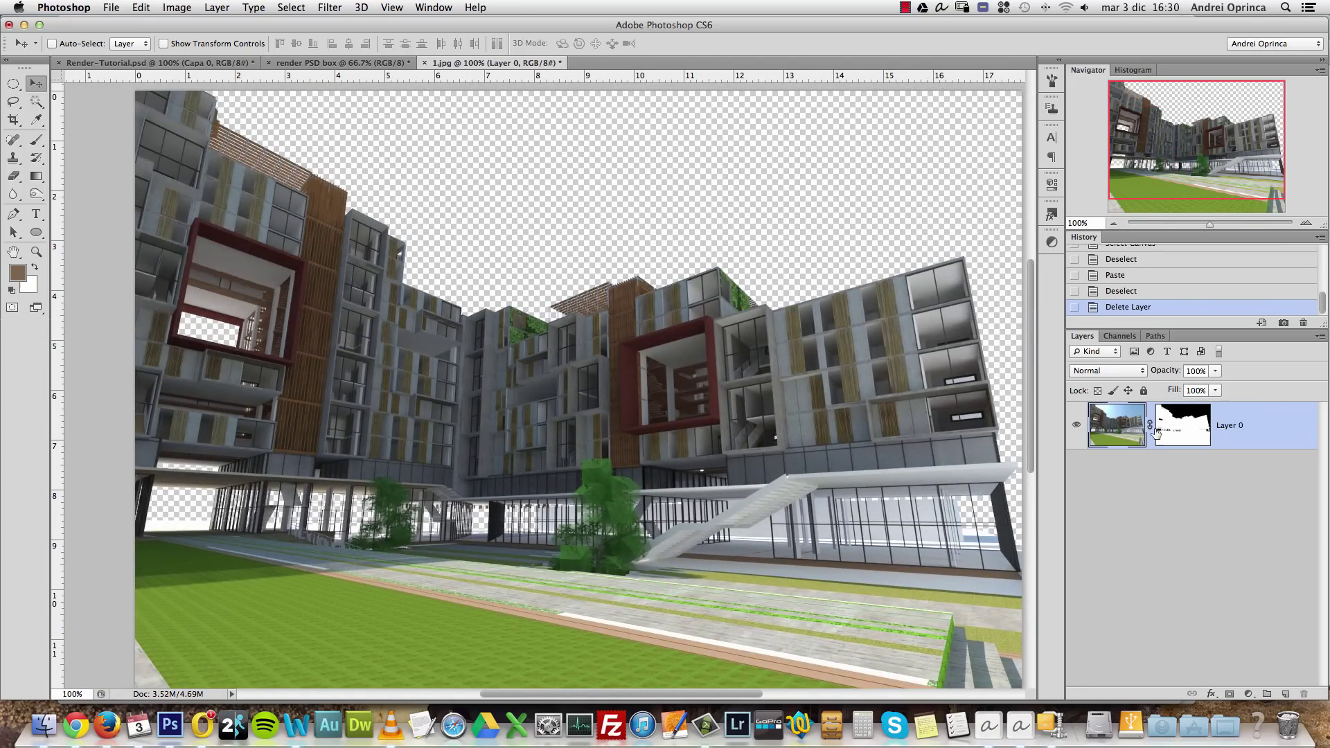
Disable and re-enable Layer 0's mask repeatedly to compare the render with and without its sky
{"action": "left_click", "coordinate": [1187, 432], "text": "shift"}
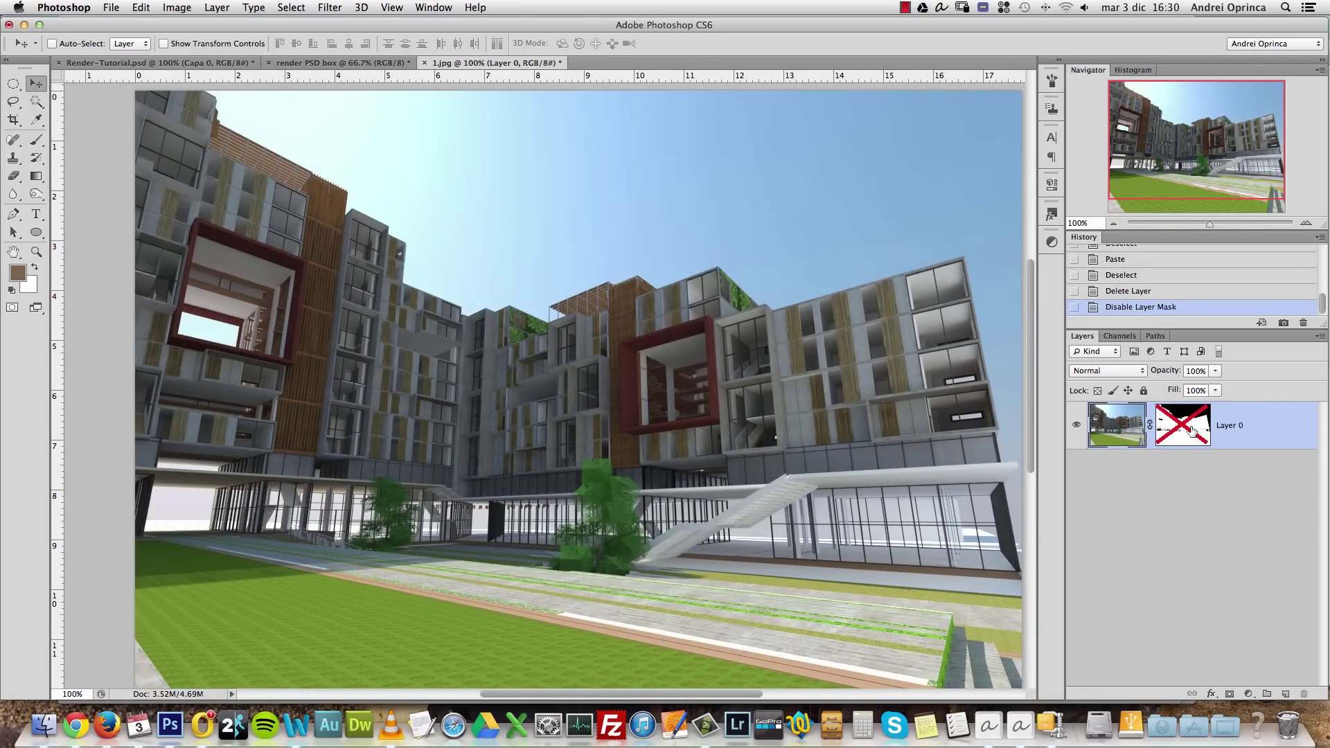
{"action": "left_click", "coordinate": [1194, 428], "text": "shift"}
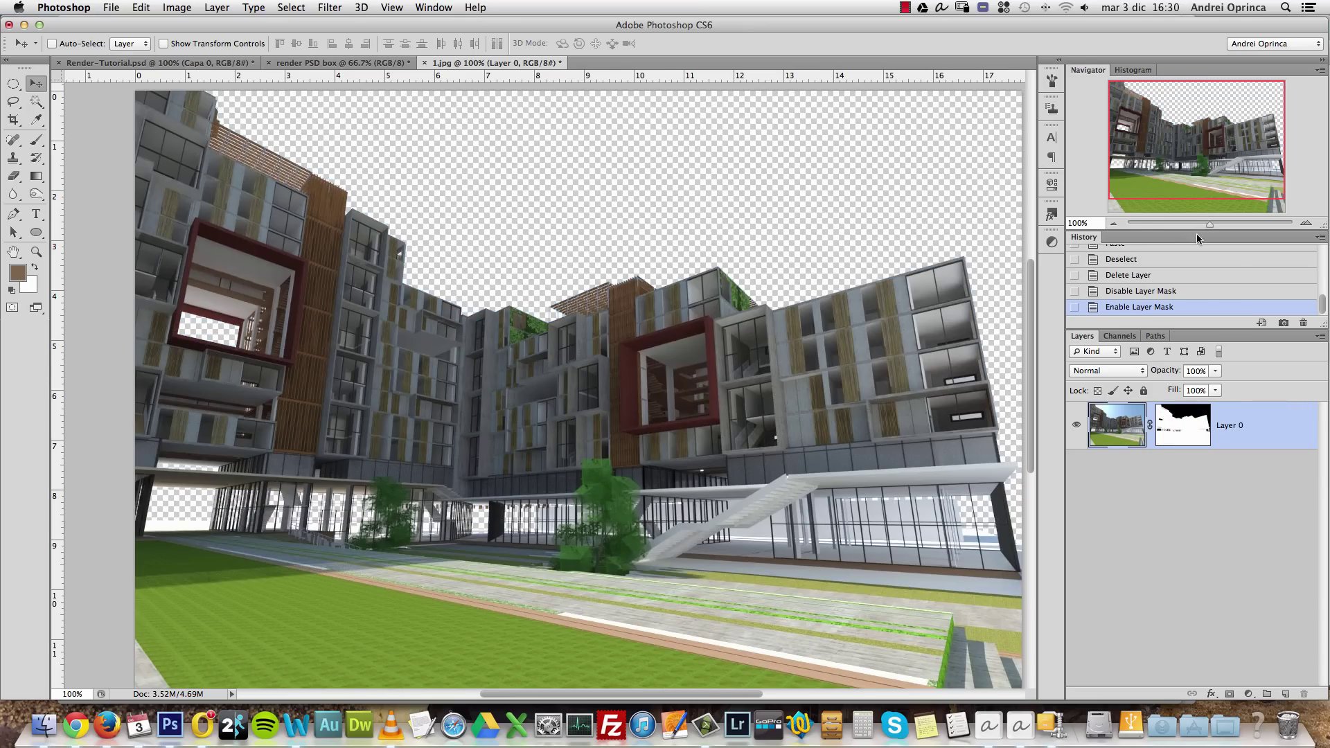
{"action": "left_click", "coordinate": [1117, 224]}
{"action": "left_click", "coordinate": [1193, 437], "text": "shift"}
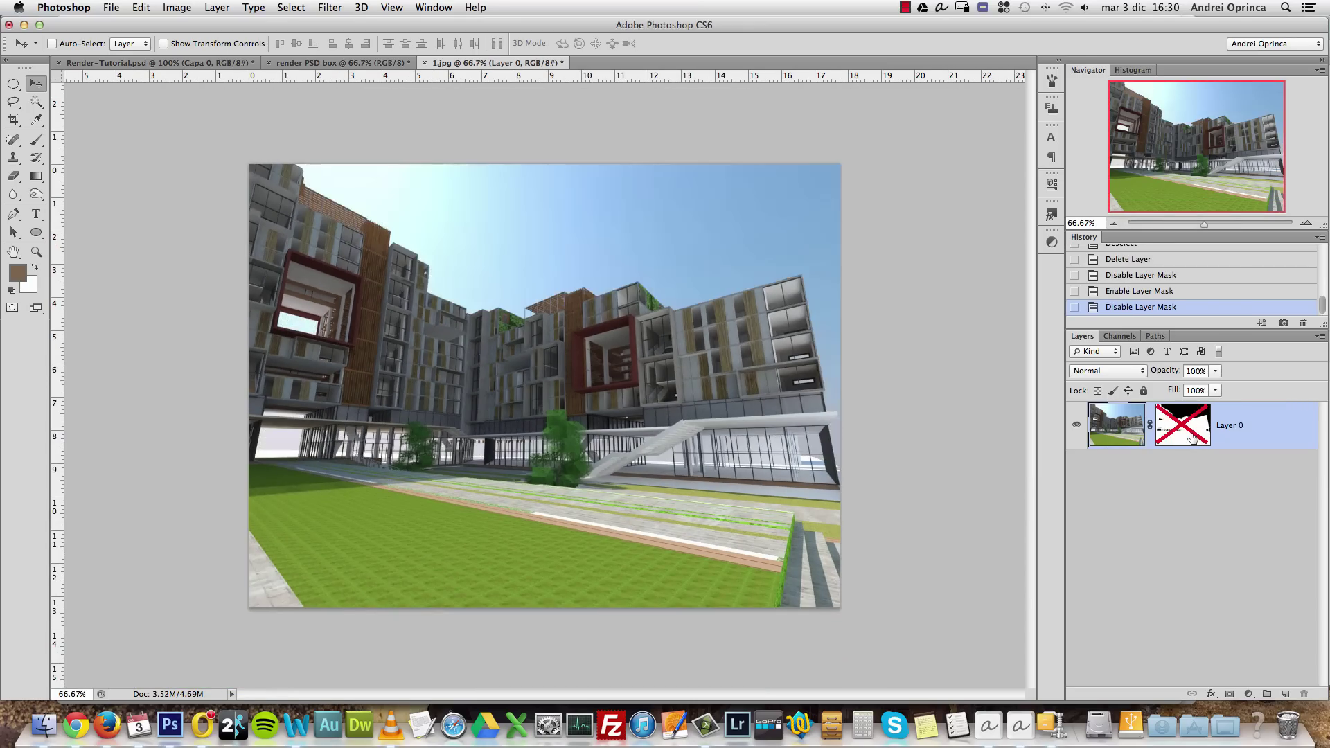
{"action": "left_click", "coordinate": [1193, 436], "text": "shift"}
{"action": "left_click", "coordinate": [1176, 422], "text": "shift"}
{"action": "left_click", "coordinate": [1176, 422], "text": "shift"}
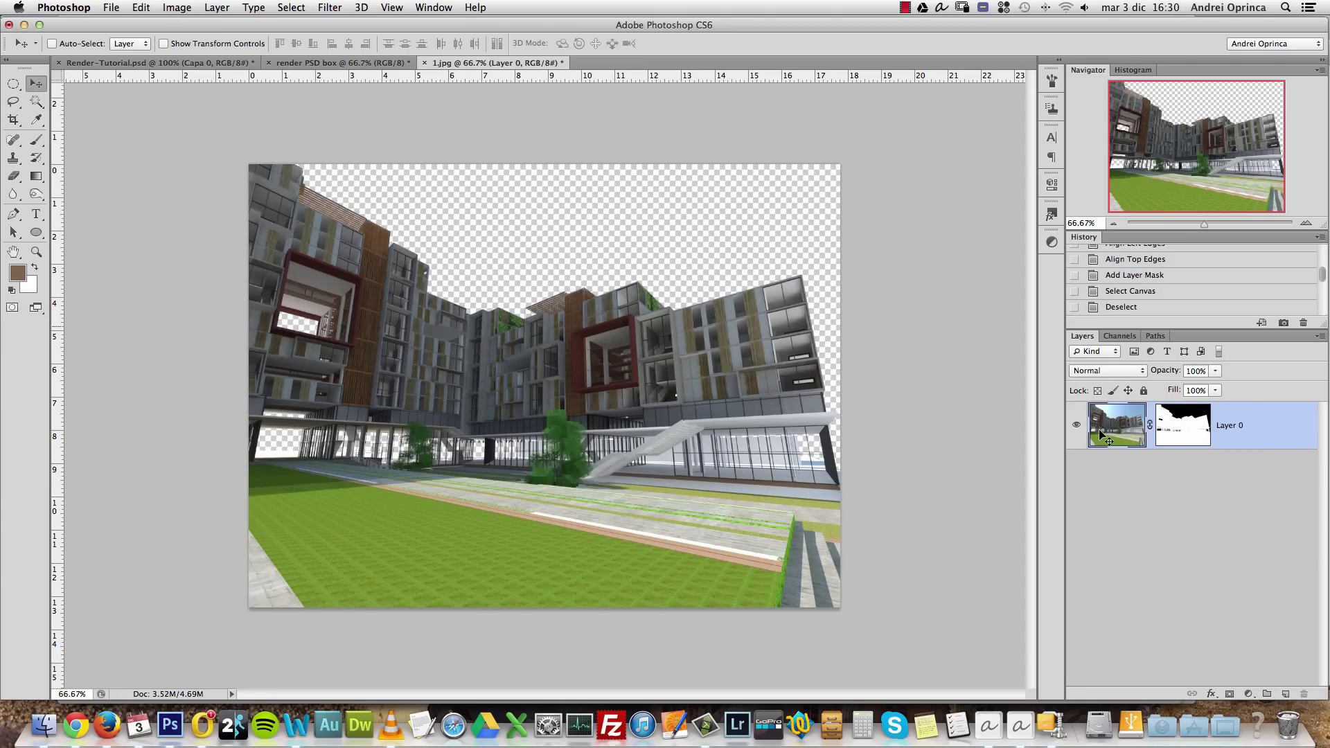
Copy the masked render layer into the render PSD box document and return to 1.jpg
{"action": "left_click_drag", "start_coordinate": [564, 363], "coordinate": [552, 323]}
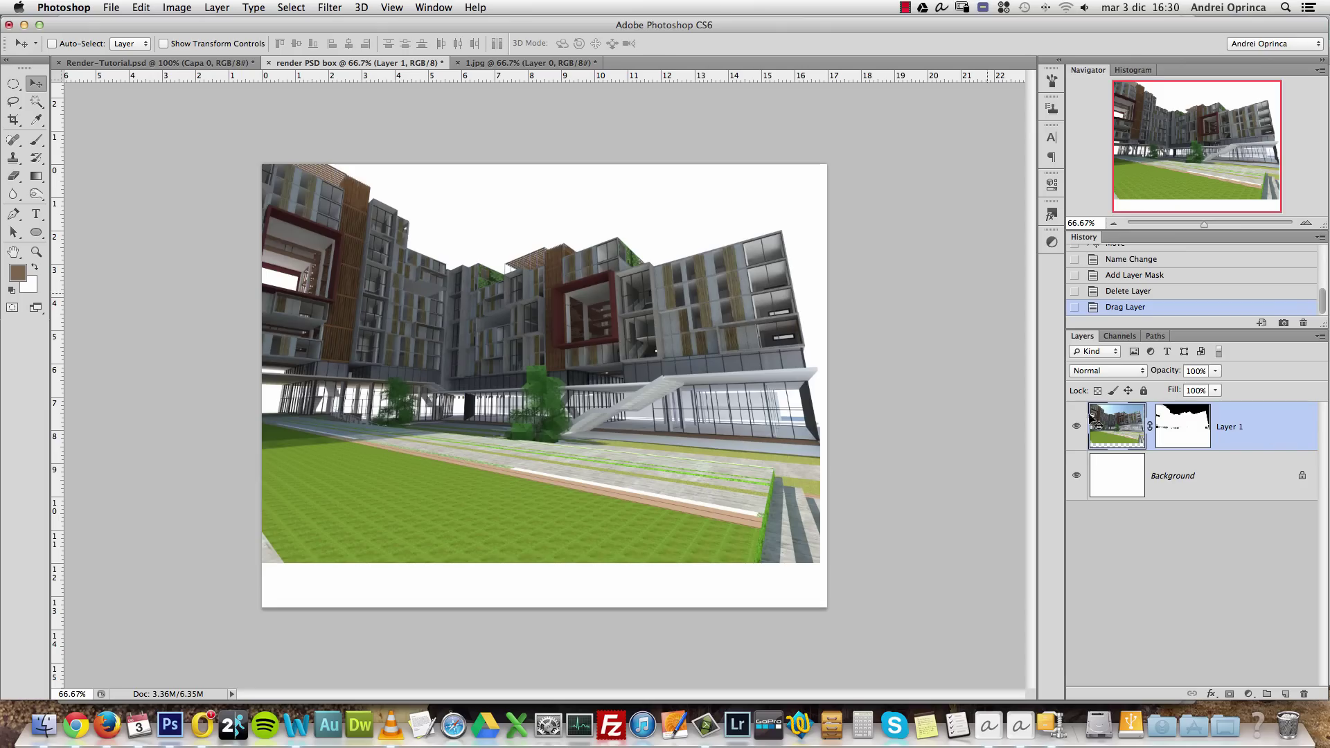
{"action": "left_click", "coordinate": [516, 63]}
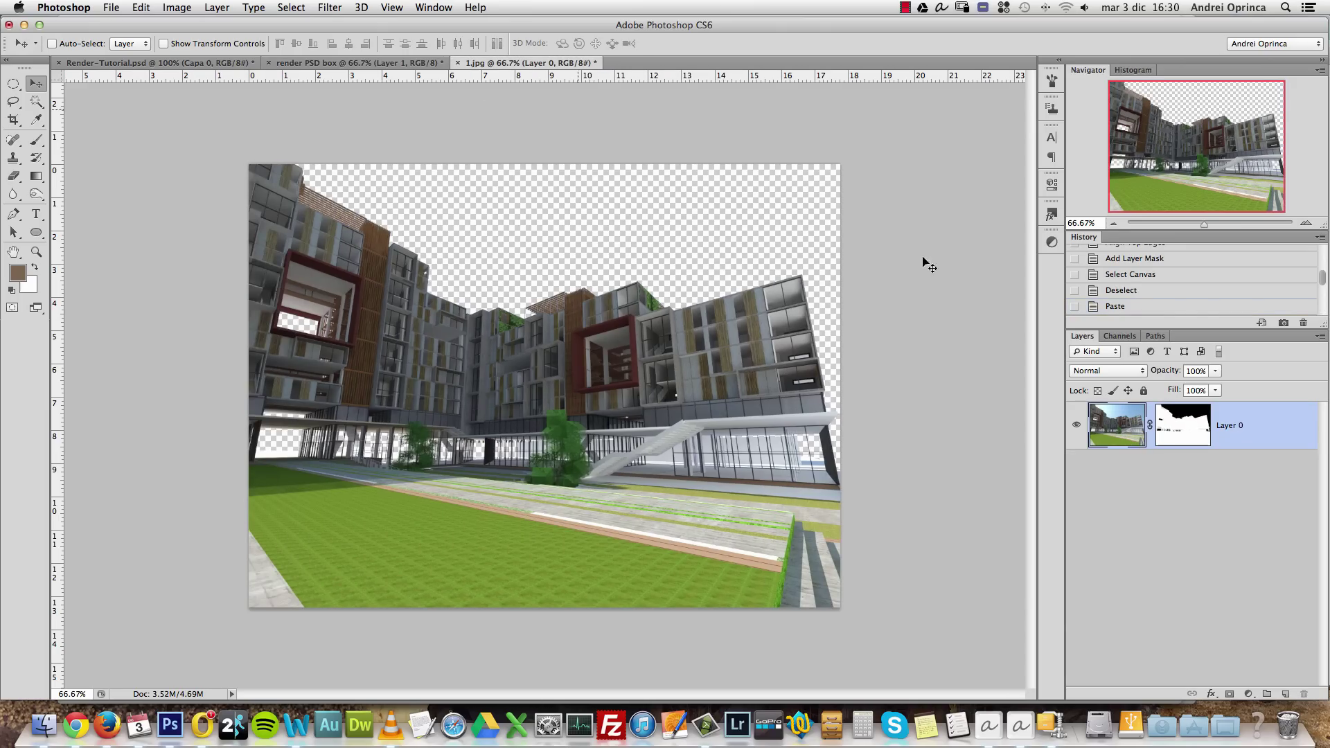
In the render PSD box document, delete the Background layer and reposition Layer 1 so the render fills the canvas
{"action": "left_click", "coordinate": [291, 63]}
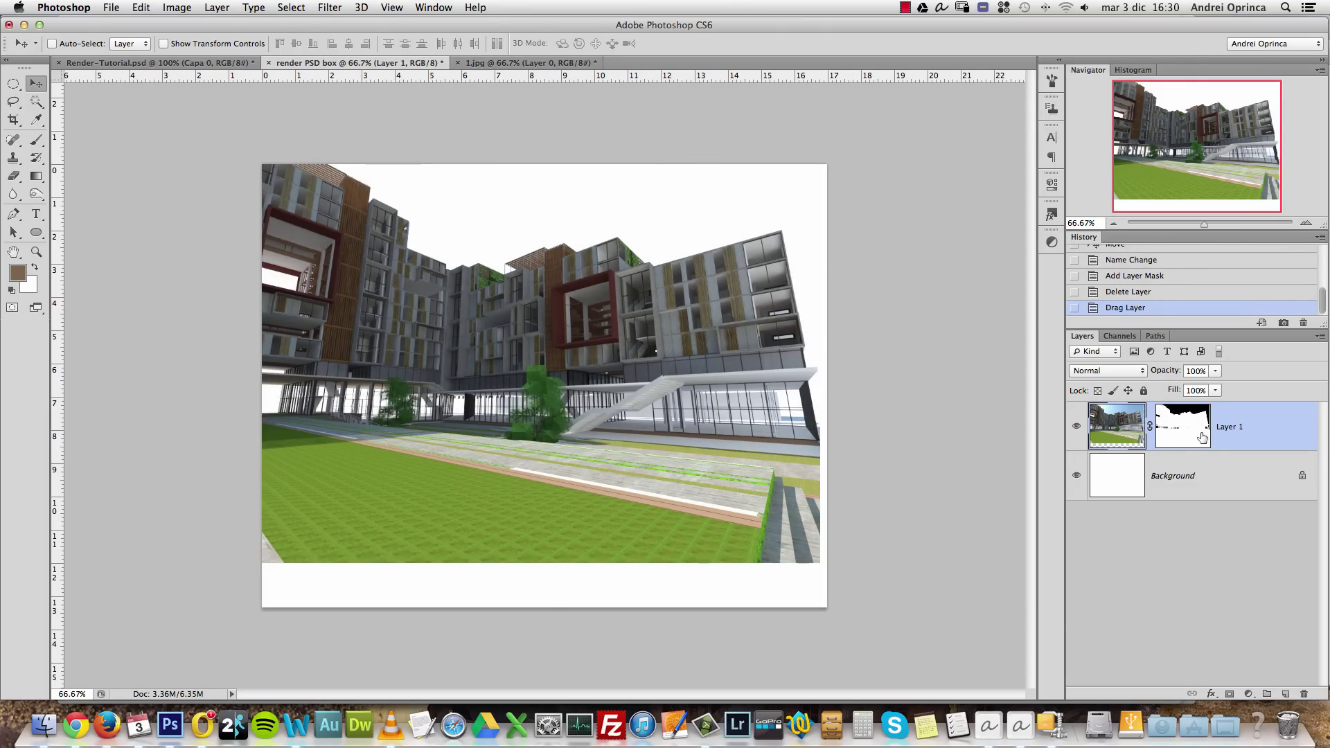
{"action": "left_click", "coordinate": [1174, 477]}
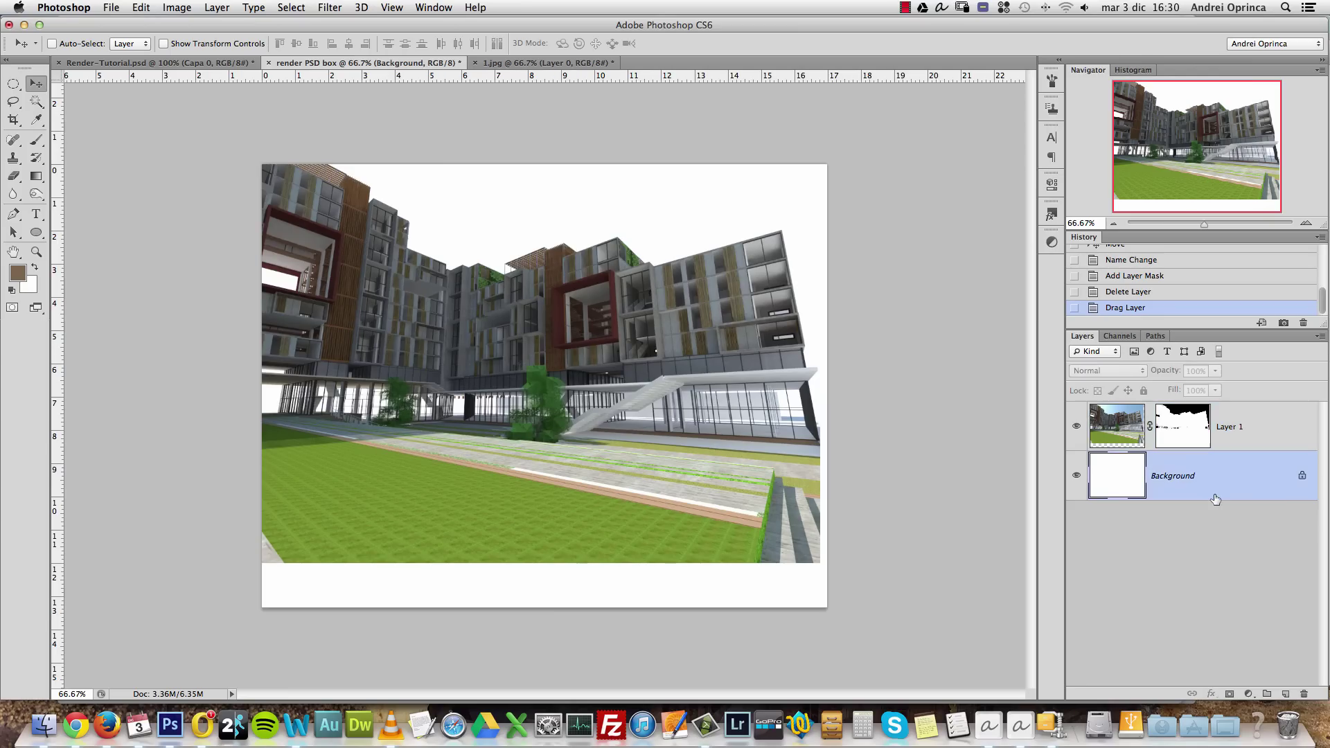
{"action": "left_click_drag", "start_coordinate": [1270, 492], "coordinate": [1303, 694]}
{"action": "left_click_drag", "start_coordinate": [655, 208], "coordinate": [689, 261]}
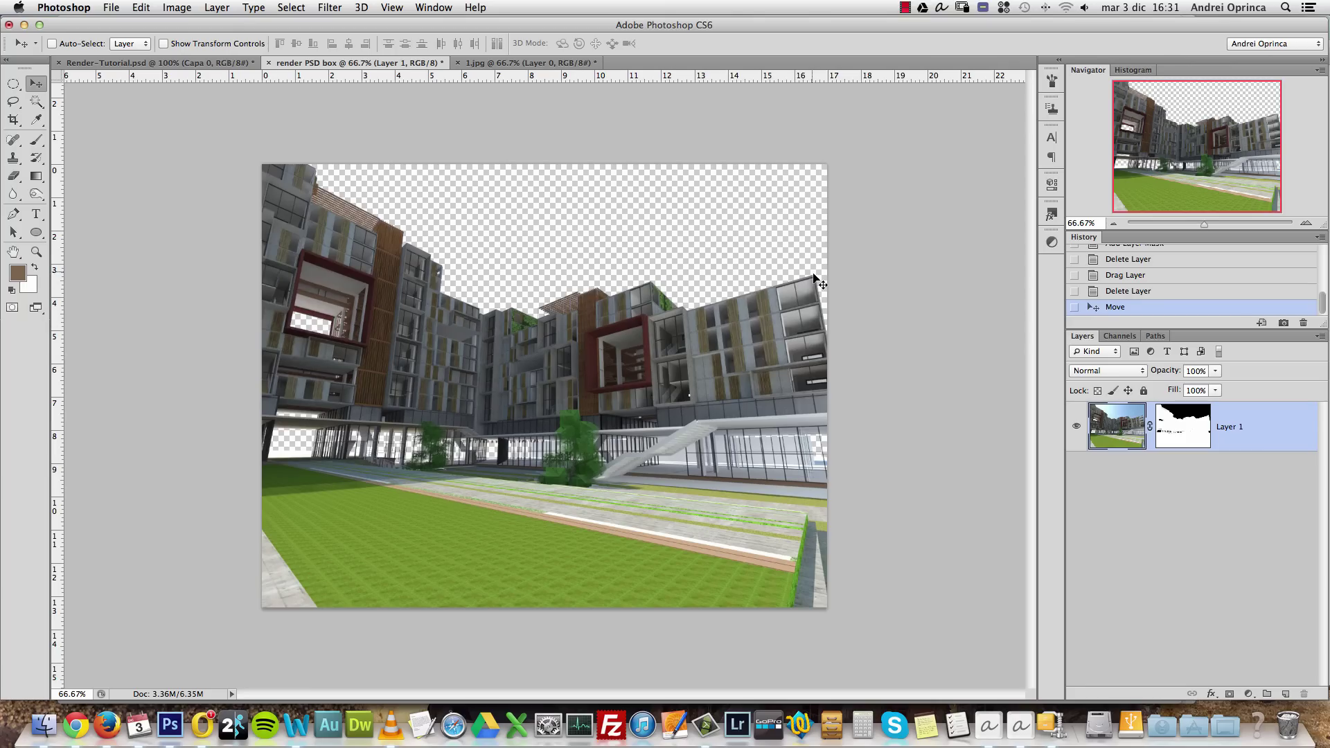
Convert Layer 1 to a smart object and apply a custom Lens Correction with vertical perspective -44 and horizontal perspective 0
{"action": "right_click", "coordinate": [1290, 441]}
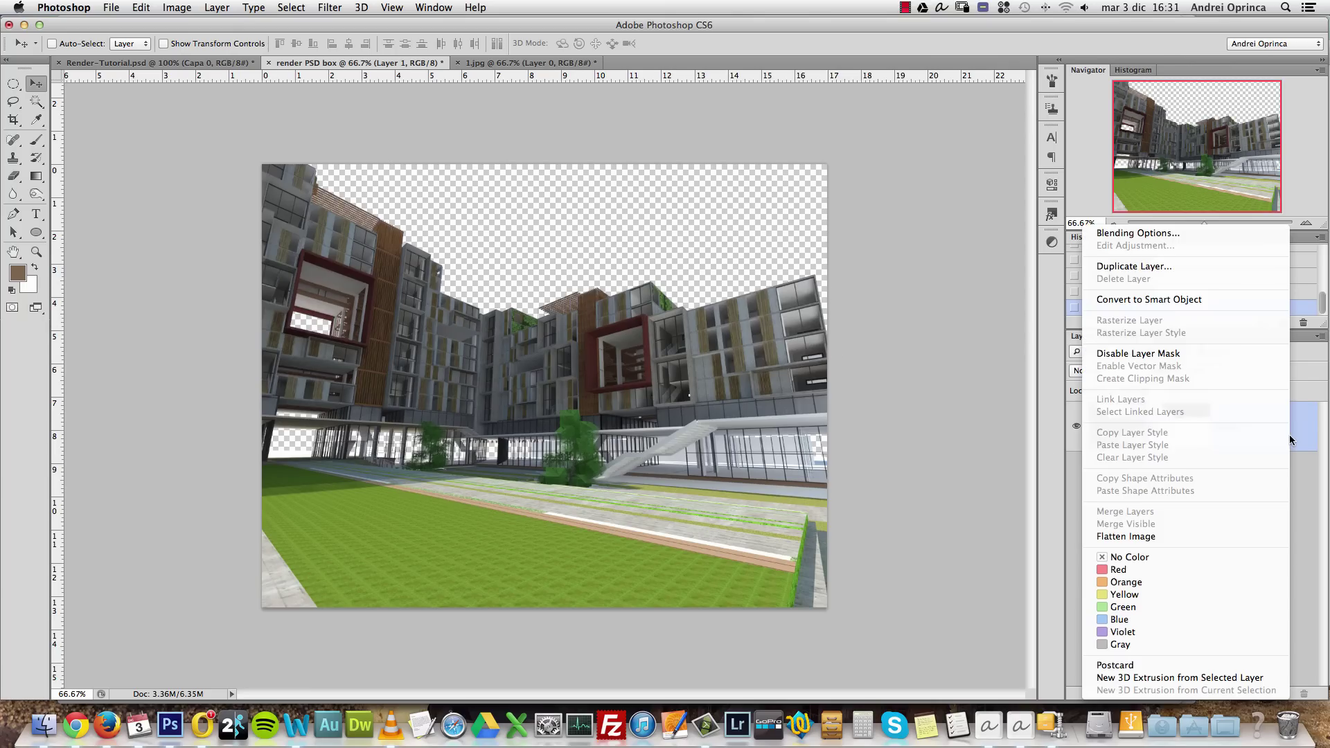
{"action": "left_click", "coordinate": [1187, 302]}
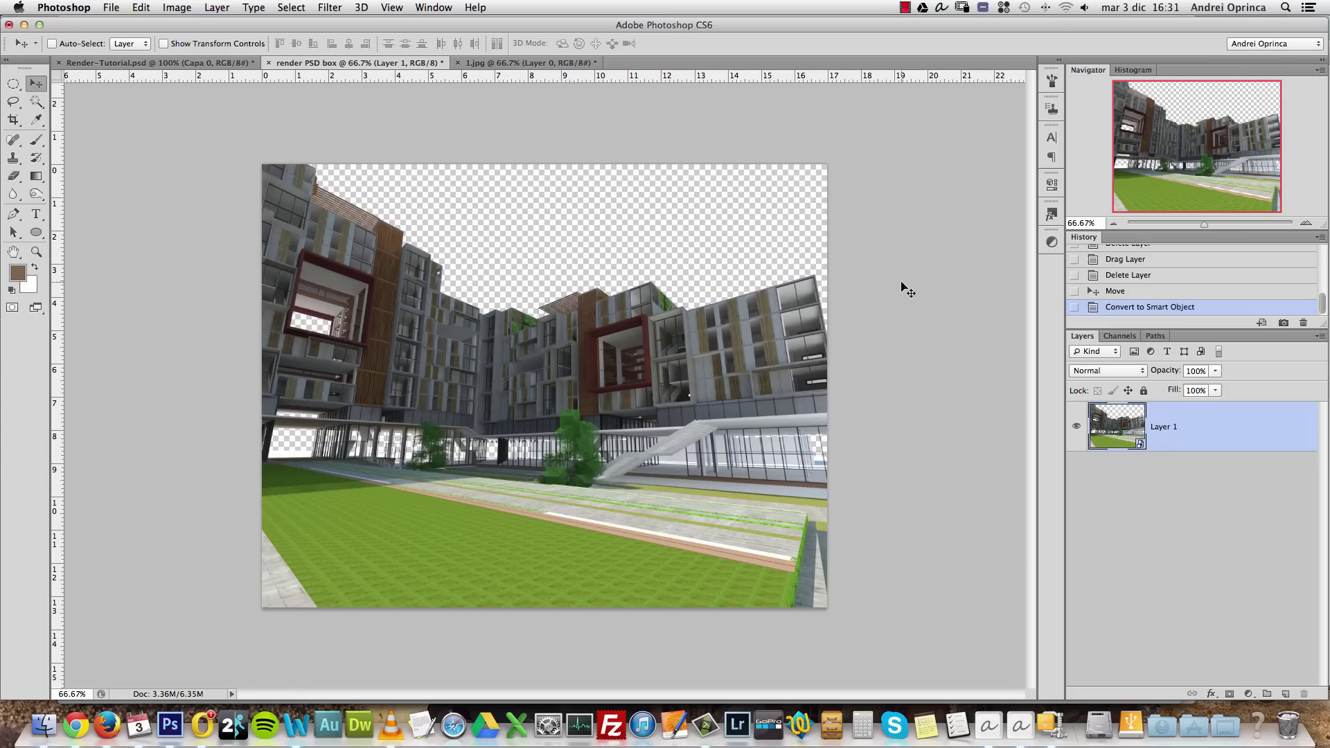
{"action": "left_click", "coordinate": [322, 8]}
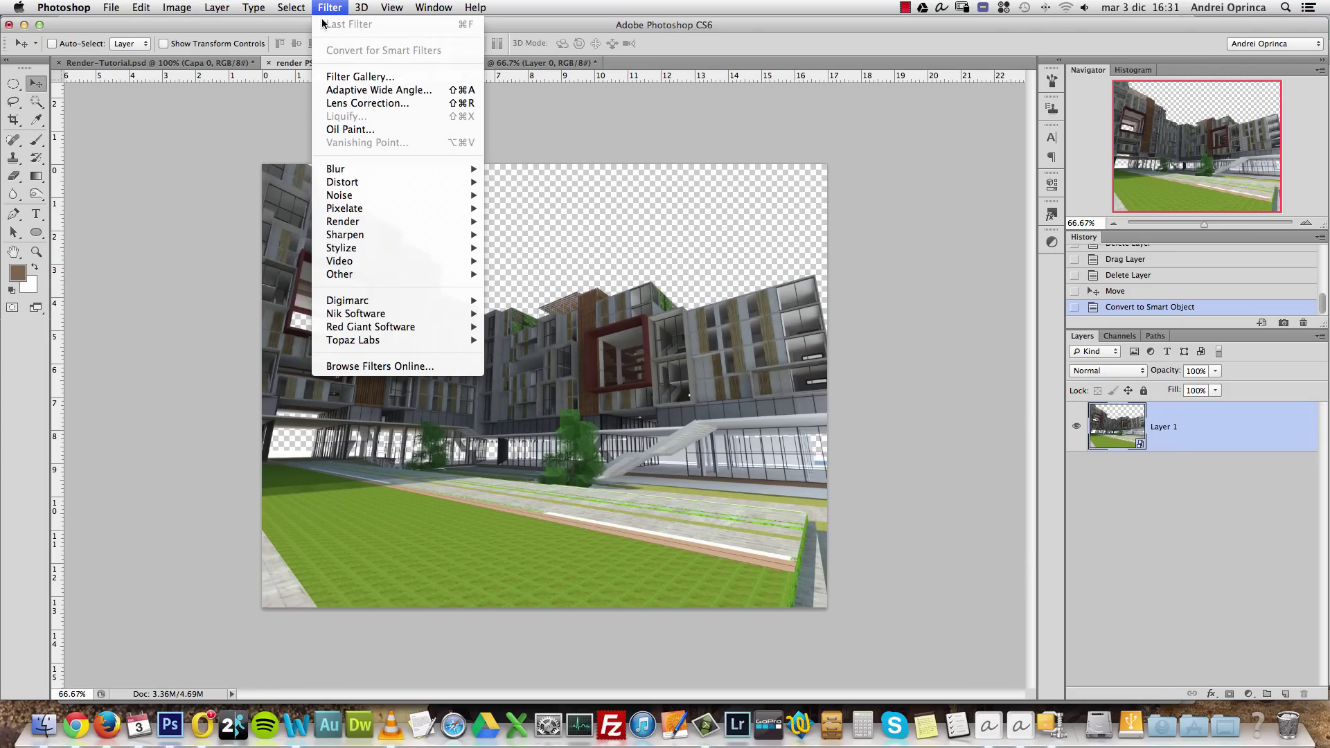
{"action": "left_click", "coordinate": [388, 106]}
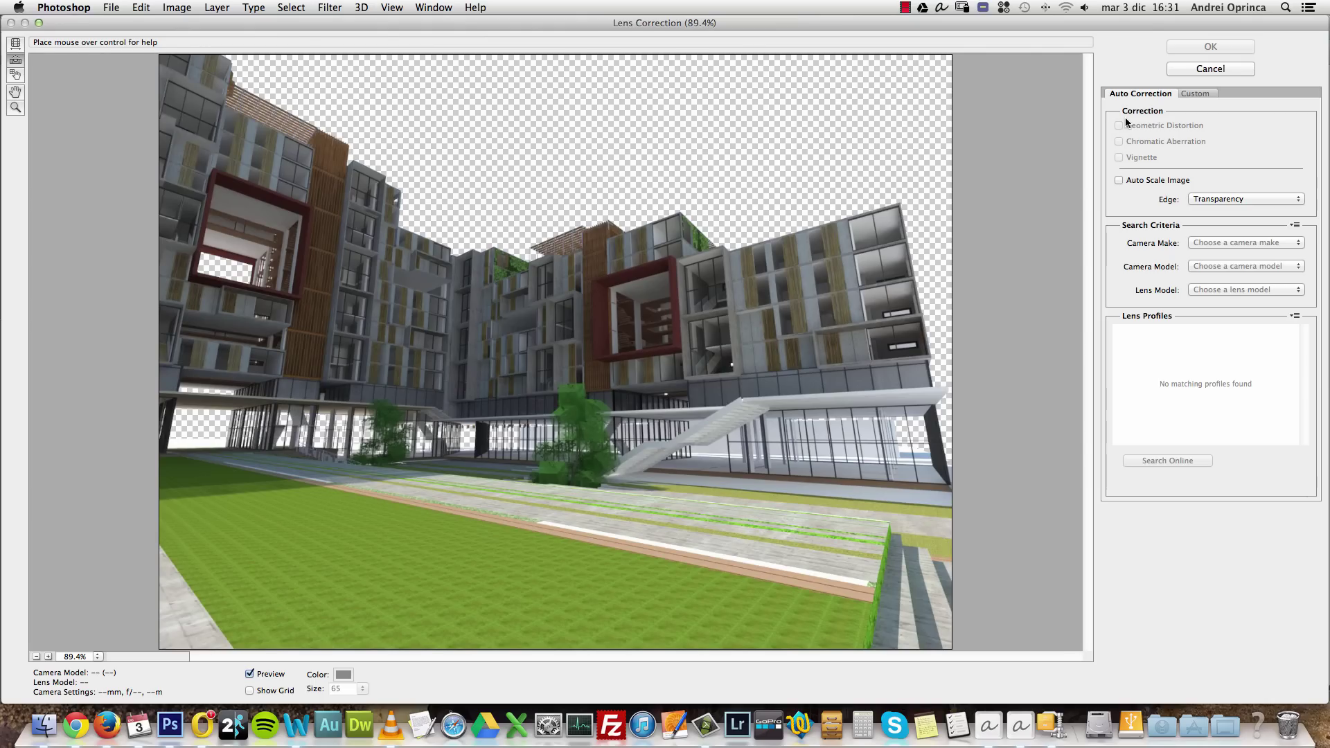
{"action": "left_click", "coordinate": [1199, 94]}
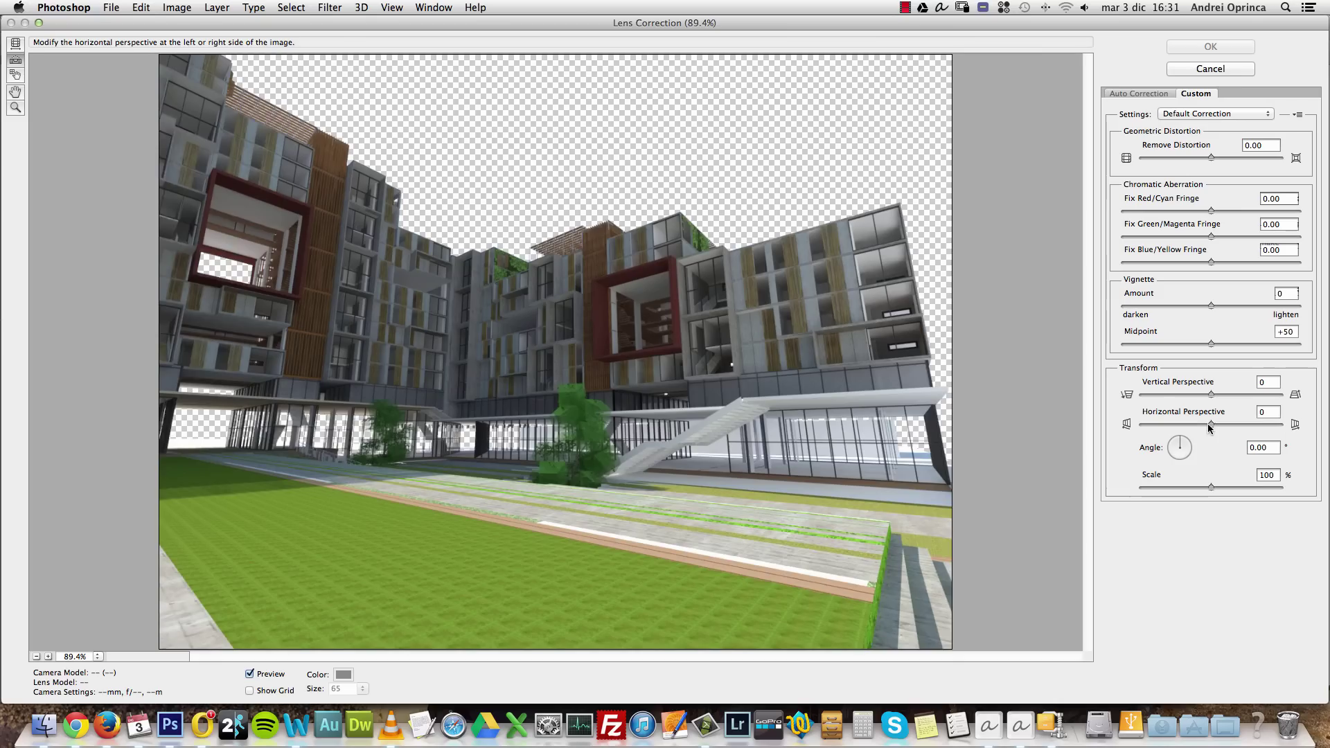
{"action": "left_click_drag", "start_coordinate": [1211, 424], "coordinate": [1175, 396]}
{"action": "type", "text": "0"}
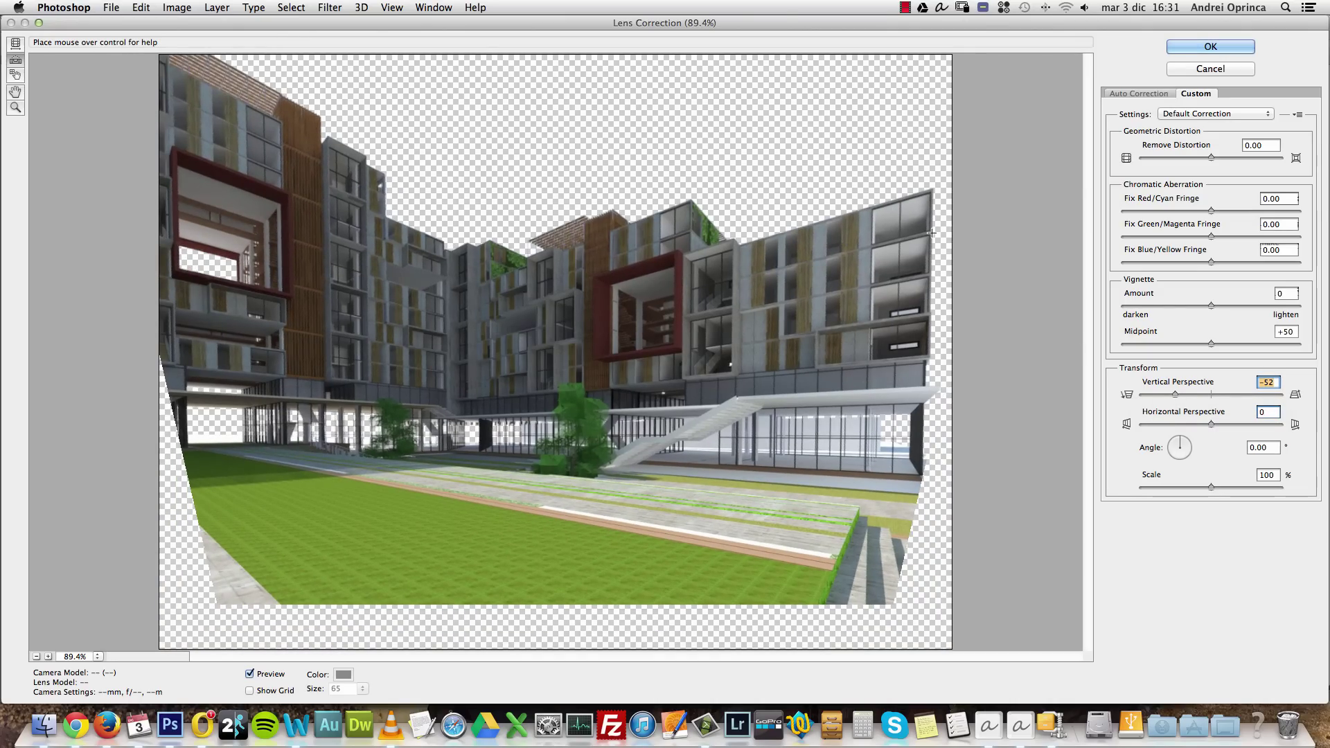
{"action": "left_click_drag", "start_coordinate": [1176, 395], "coordinate": [1179, 396]}
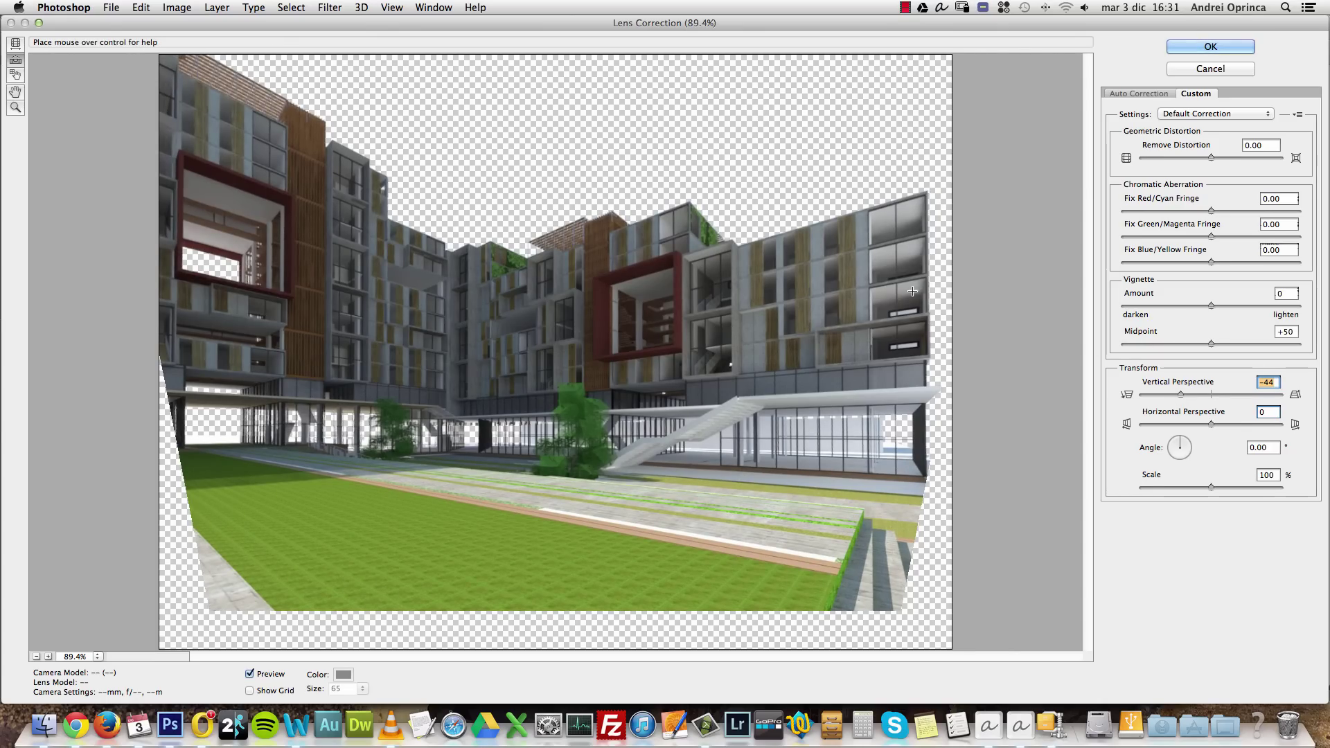
{"action": "left_click", "coordinate": [1185, 45]}
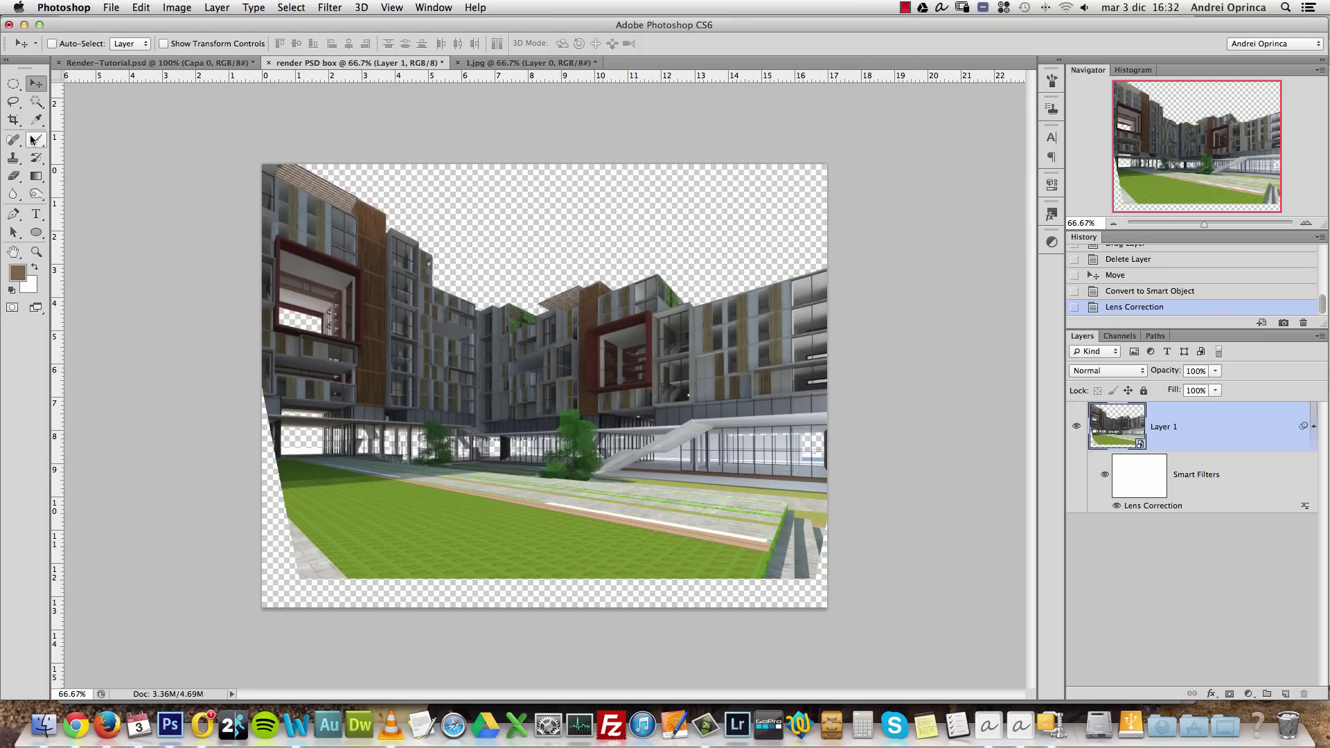
{"action": "left_click", "coordinate": [14, 121]}
{"action": "left_click_drag", "start_coordinate": [264, 388], "coordinate": [279, 388]}
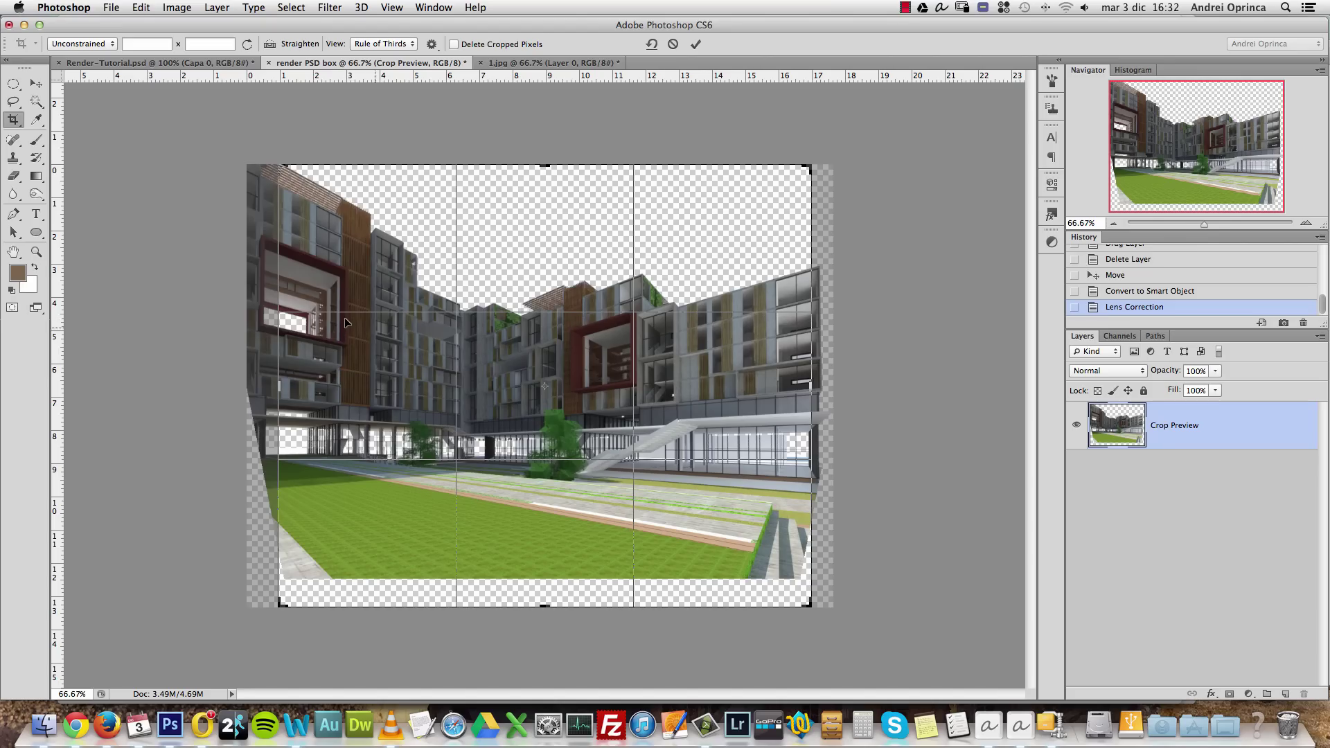
{"action": "key", "text": "Escape"}
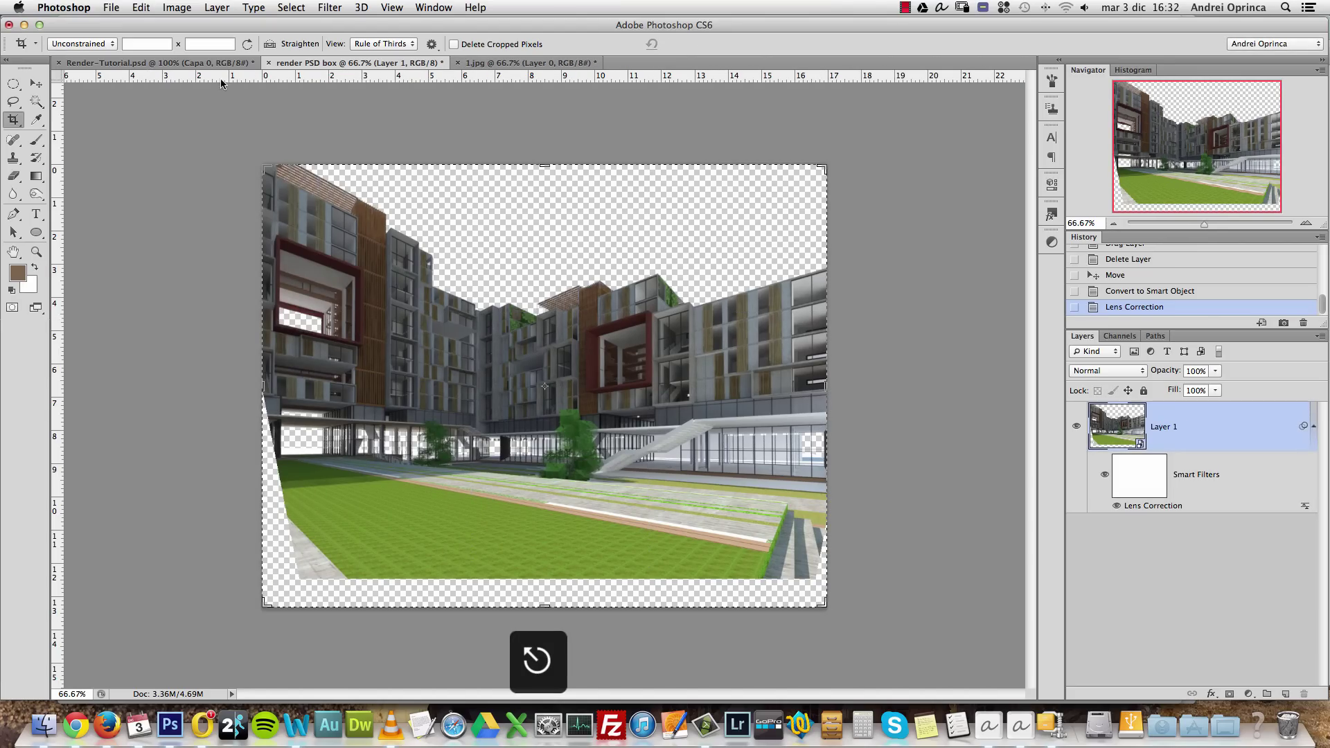
Switch to Render-Tutorial.psd, show only the Capa 0 layer and expand its smart filters
{"action": "left_click", "coordinate": [201, 63]}
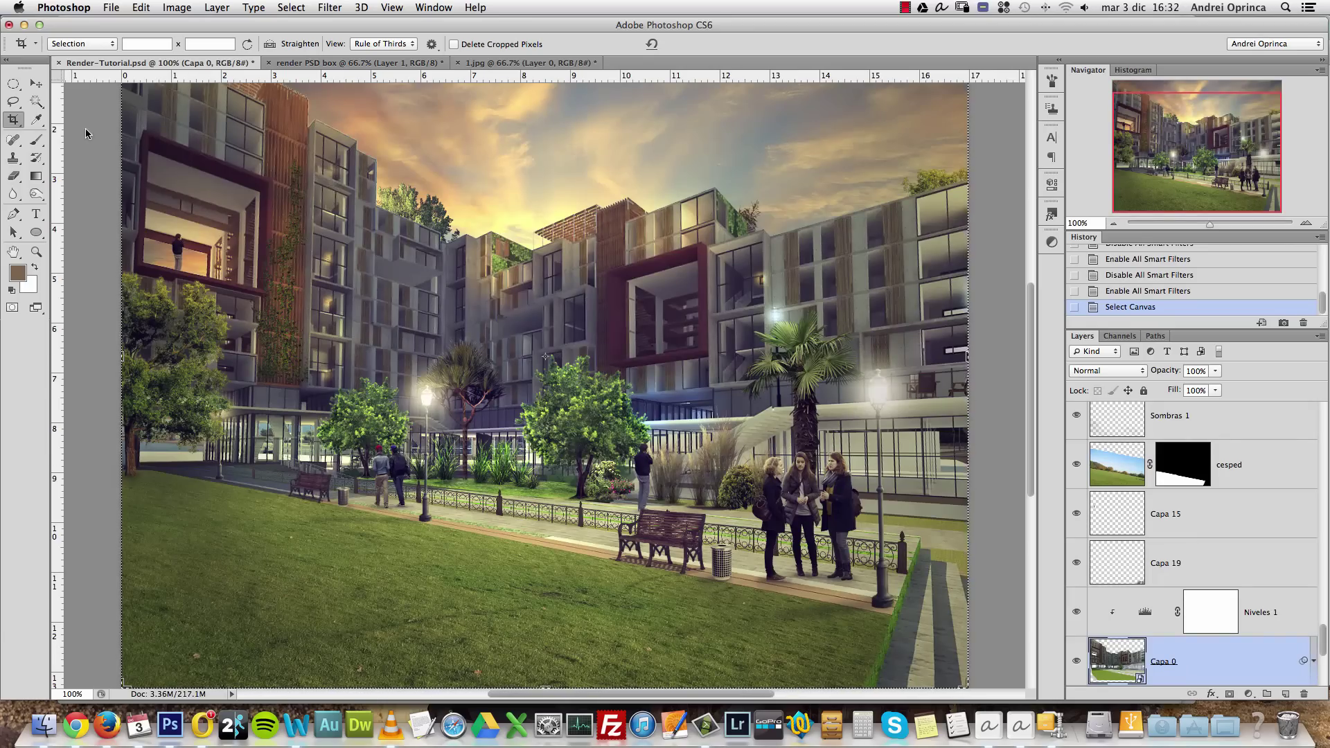
{"action": "key", "text": "v"}
{"action": "scroll", "coordinate": [579, 484], "scroll_direction": "down", "scroll_amount": 3}
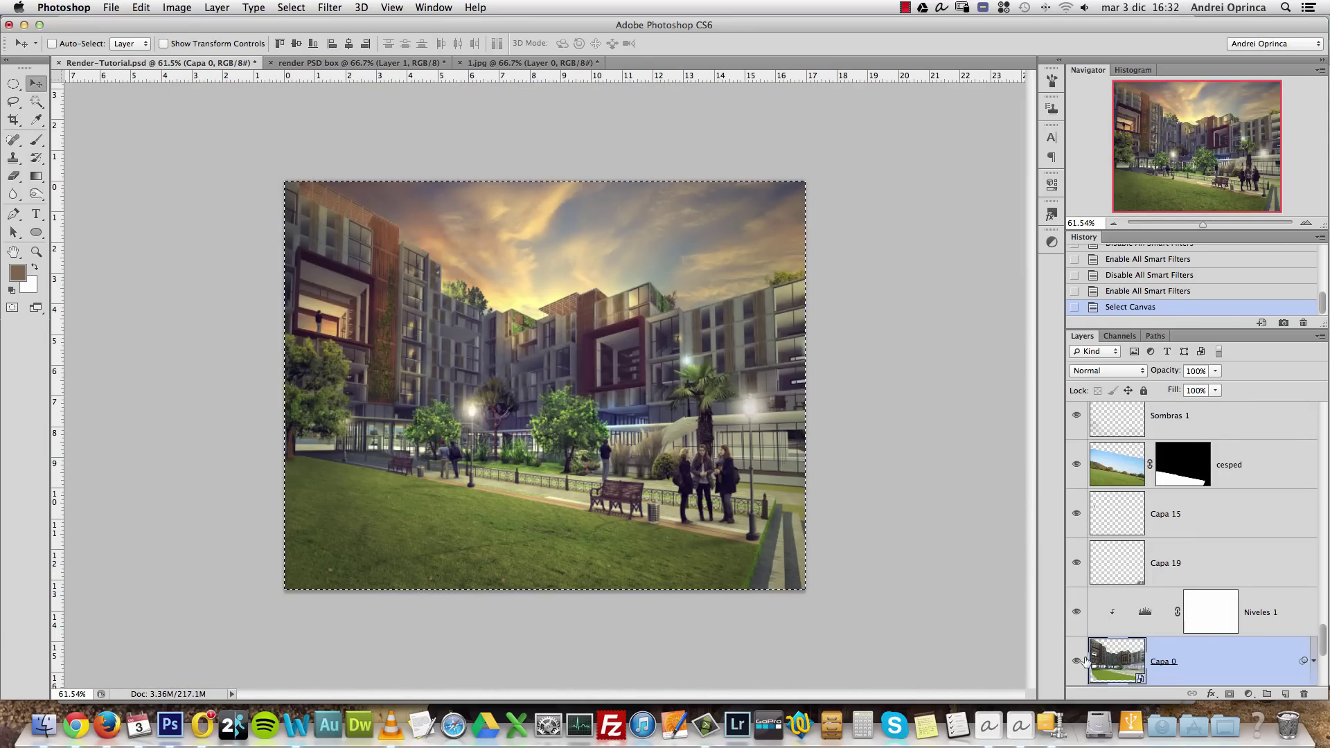
{"action": "left_click", "coordinate": [1076, 662], "text": "alt"}
{"action": "scroll", "coordinate": [1151, 654], "scroll_direction": "down", "scroll_amount": 5}
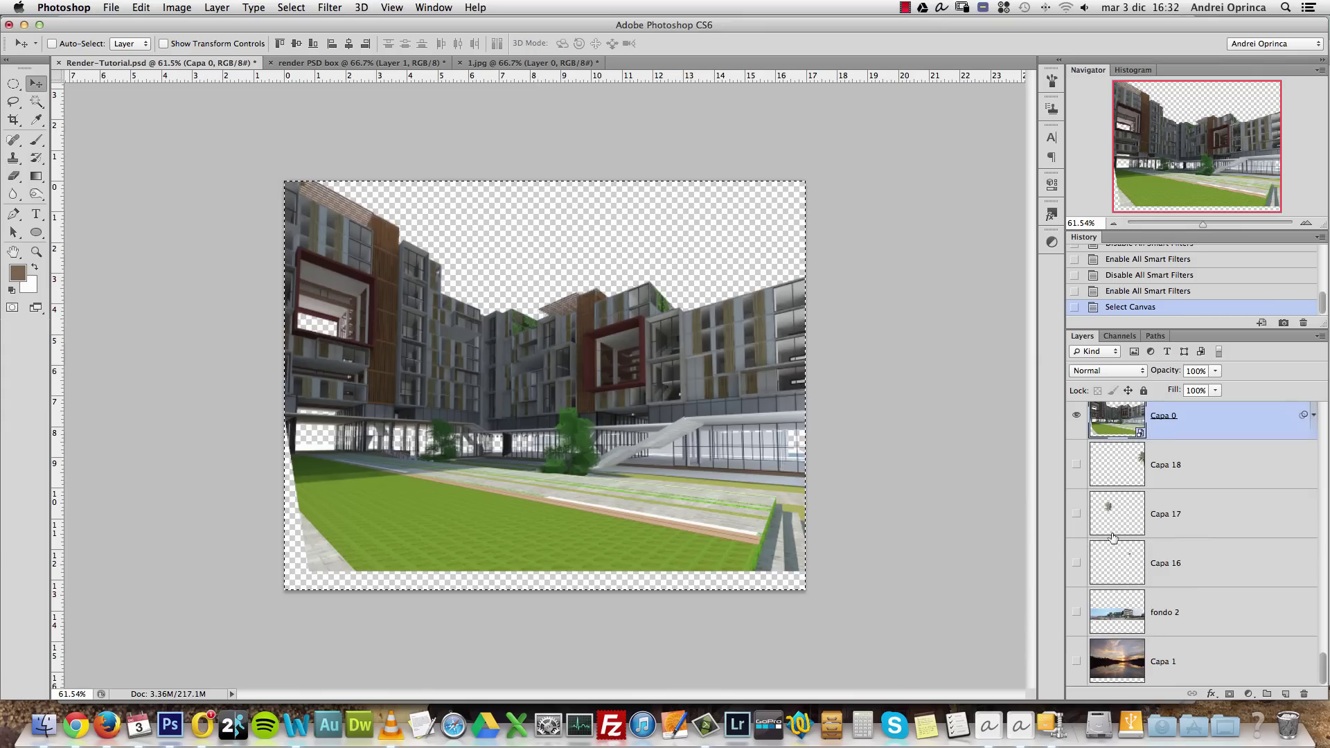
{"action": "left_click", "coordinate": [1313, 415]}
Toggle Capa 0's smart filters and visibility to compare the render with and without correction, leave both enabled and clear the canvas selection
{"action": "left_click", "coordinate": [1105, 466]}
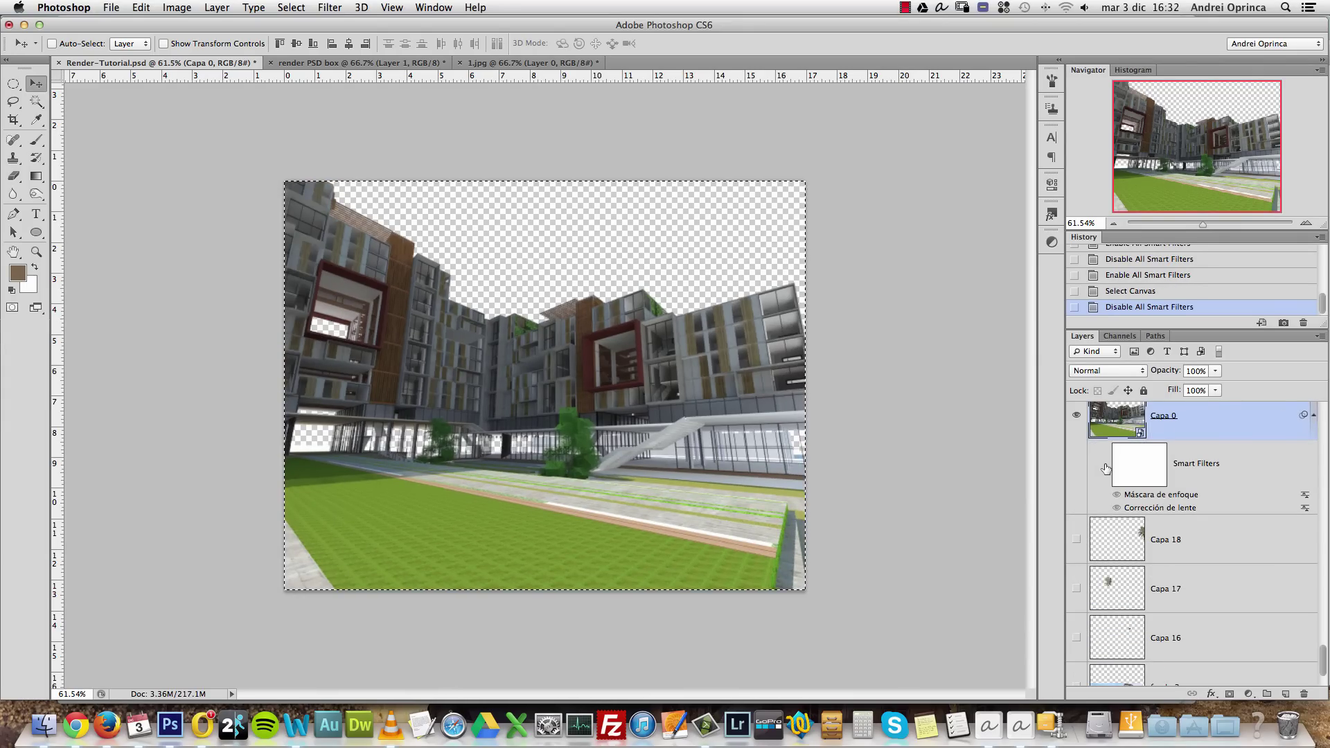
{"action": "left_click", "coordinate": [1104, 465]}
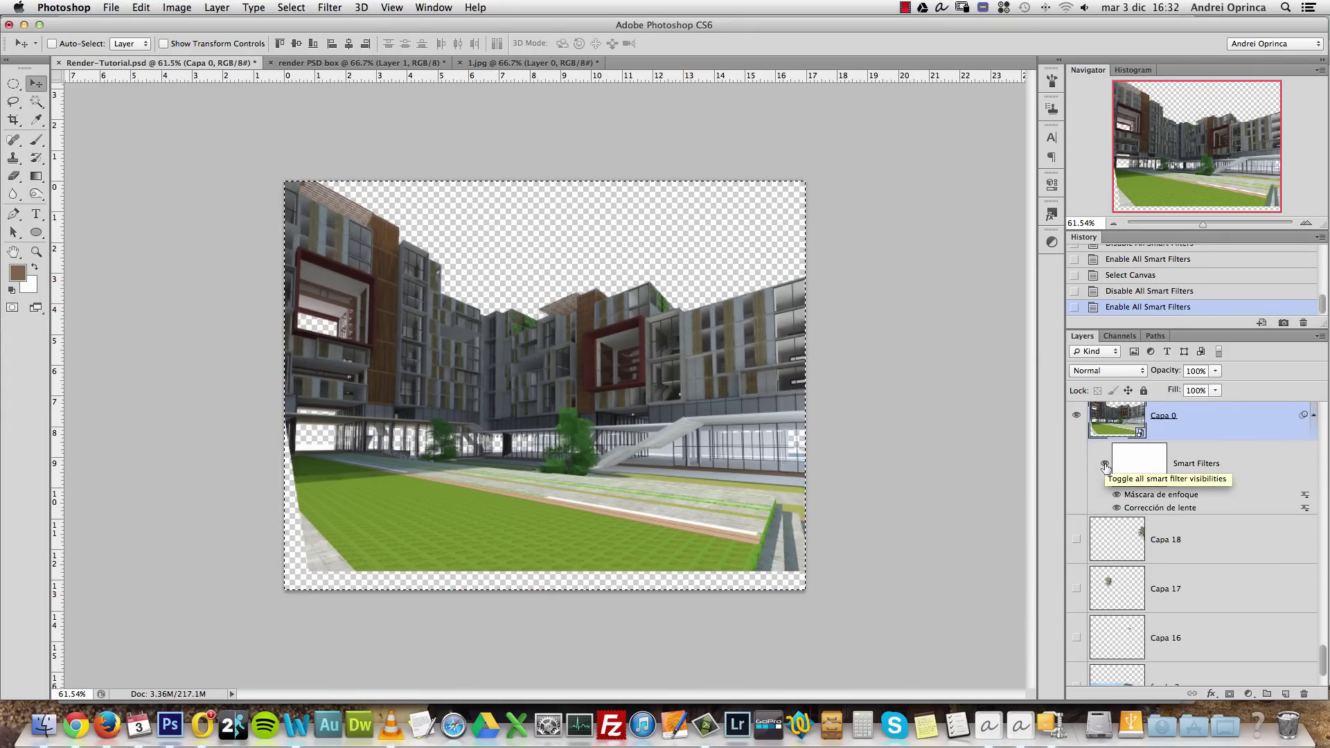
{"action": "left_click", "coordinate": [1105, 466]}
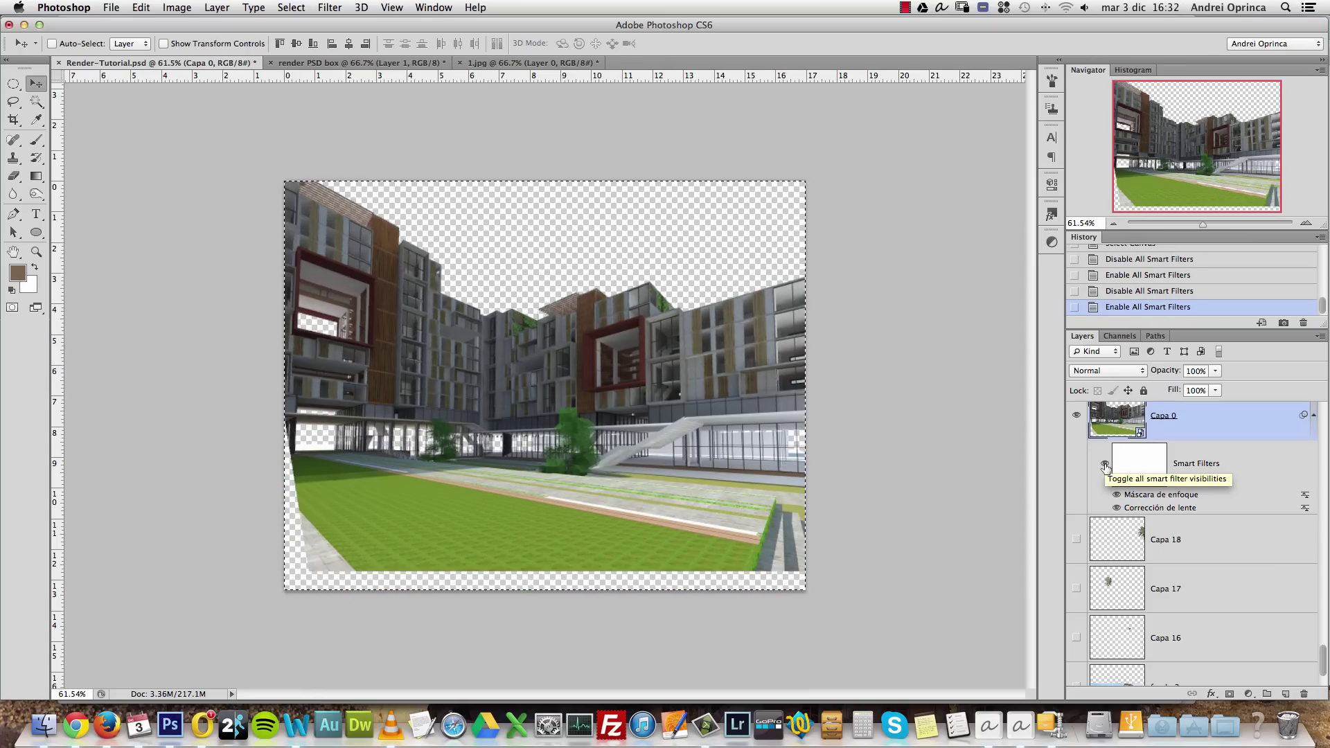
{"action": "left_click", "coordinate": [1105, 465]}
{"action": "left_click", "coordinate": [1105, 465]}
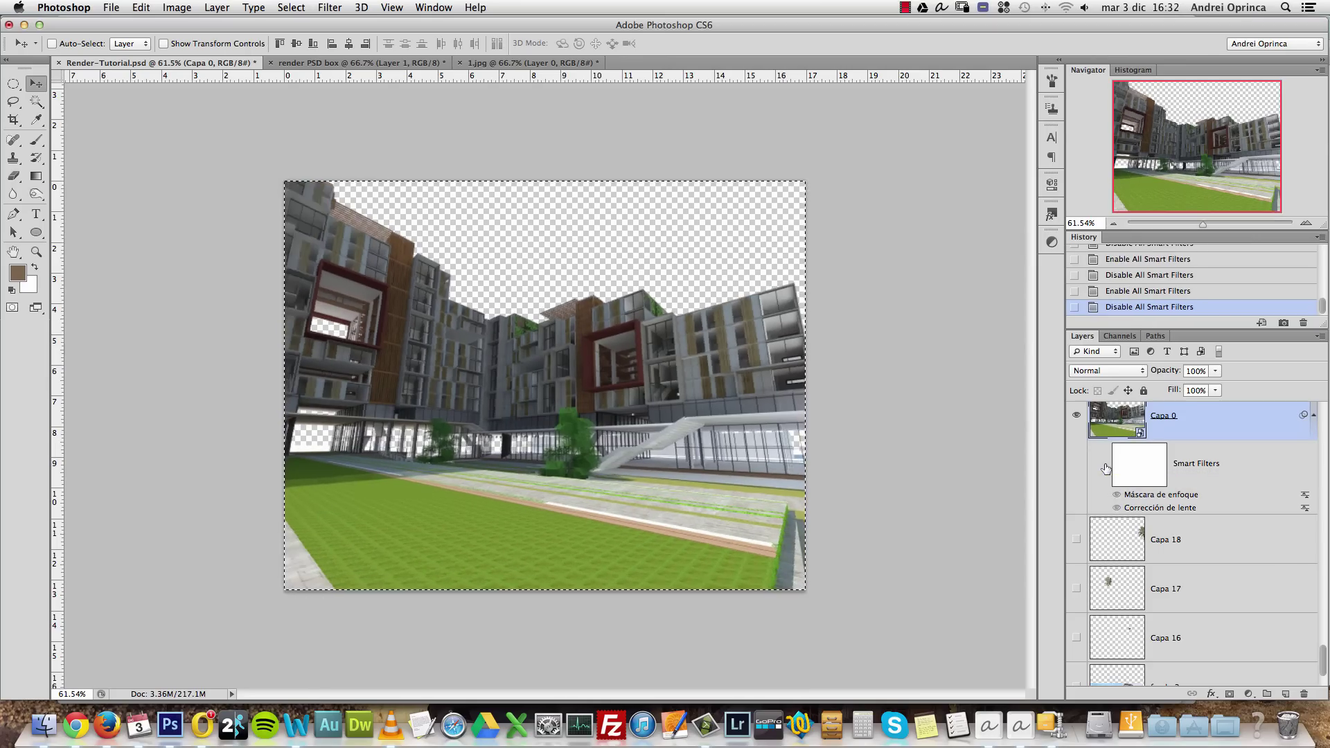
{"action": "left_click", "coordinate": [1077, 418]}
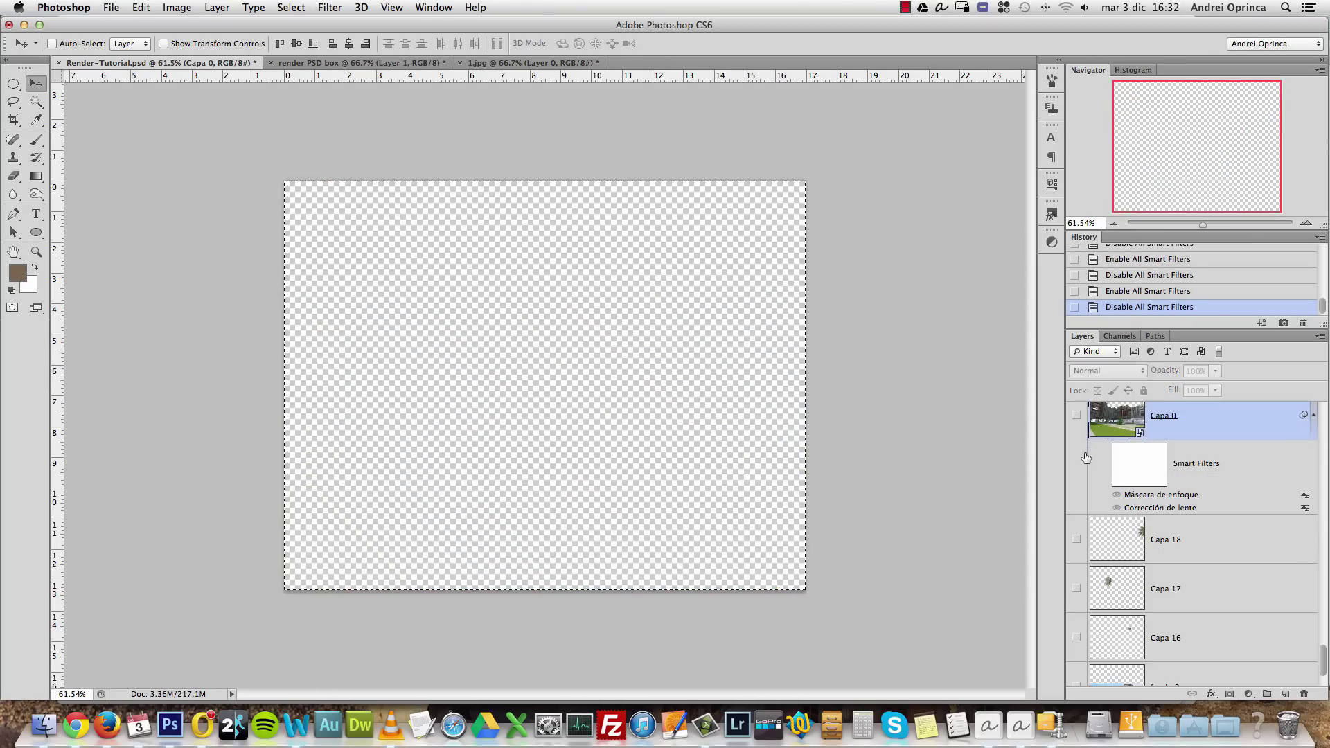
{"action": "left_click", "coordinate": [1077, 428]}
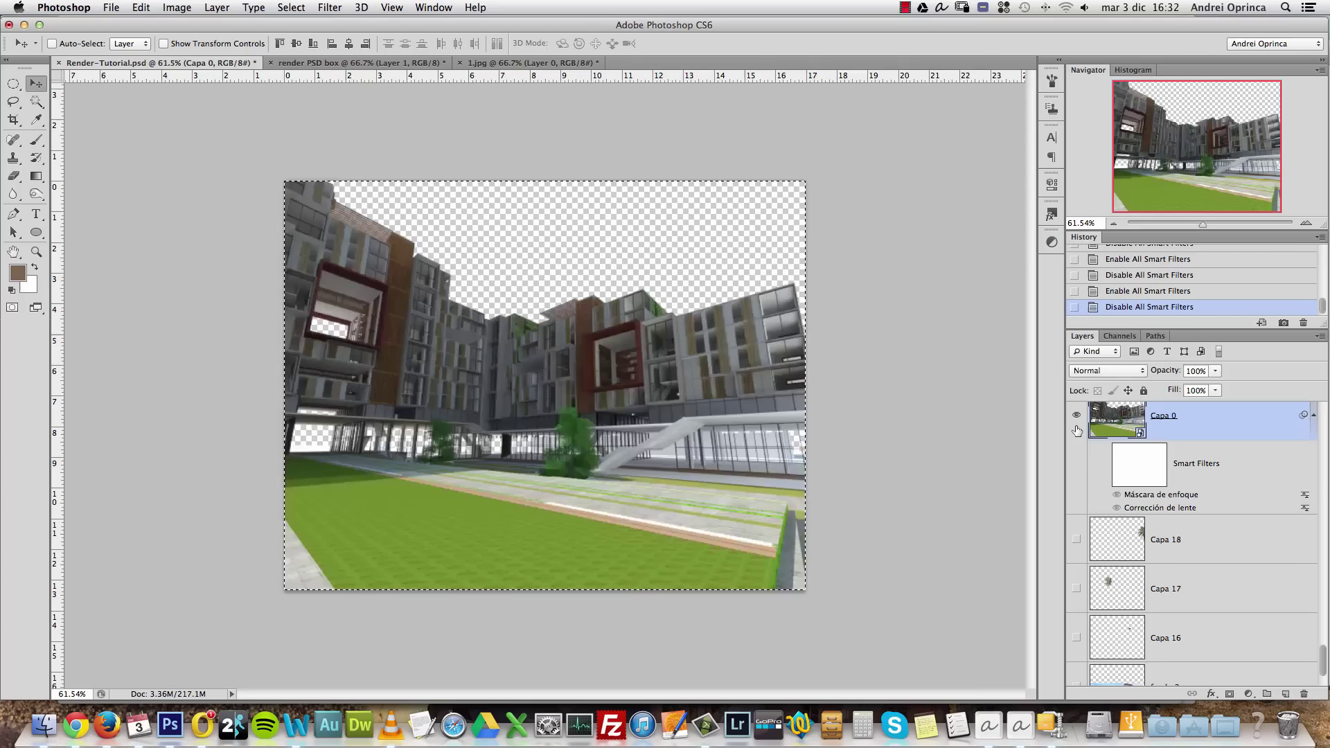
{"action": "left_click", "coordinate": [1115, 493]}
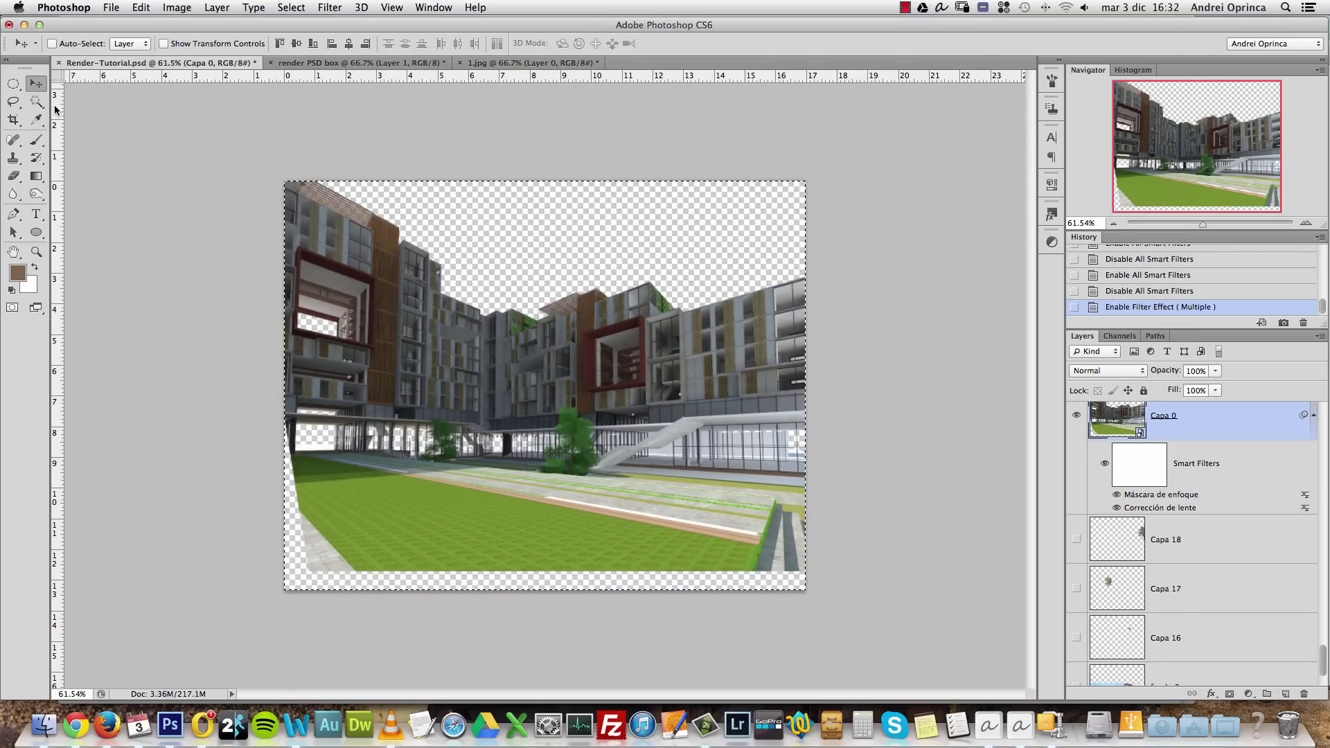
{"action": "key", "text": "super+d"}
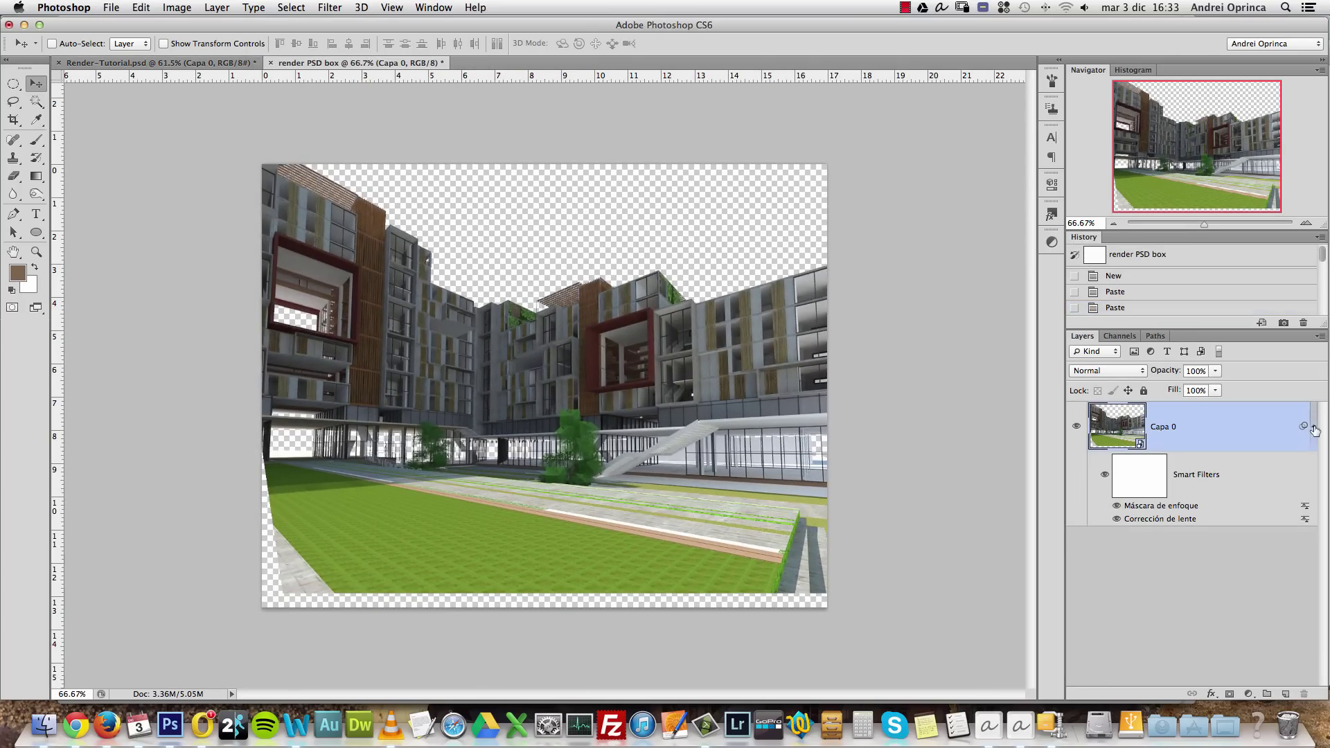
Collapse Capa 0's smart filters in render PSD box, make all Render-Tutorial.psd layers visible again and return to render PSD box
{"action": "left_click", "coordinate": [1313, 426]}
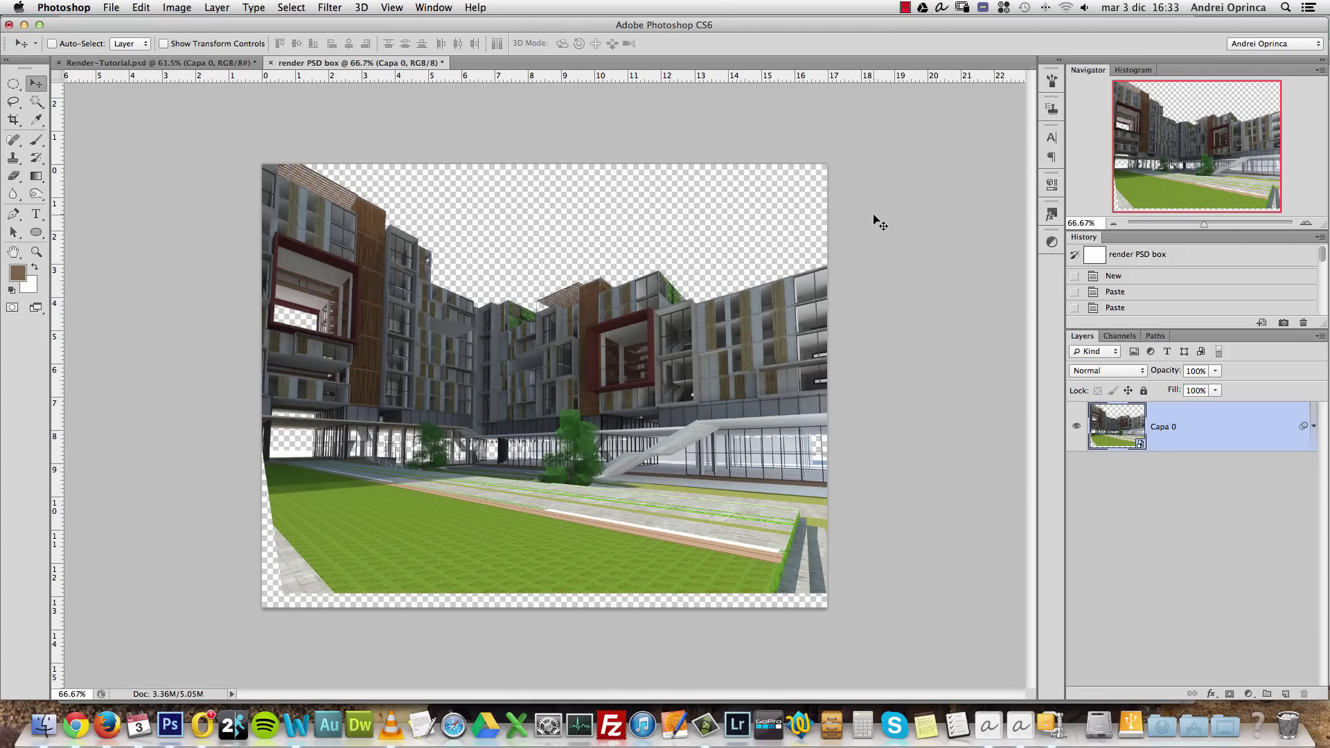
{"action": "left_click", "coordinate": [159, 63]}
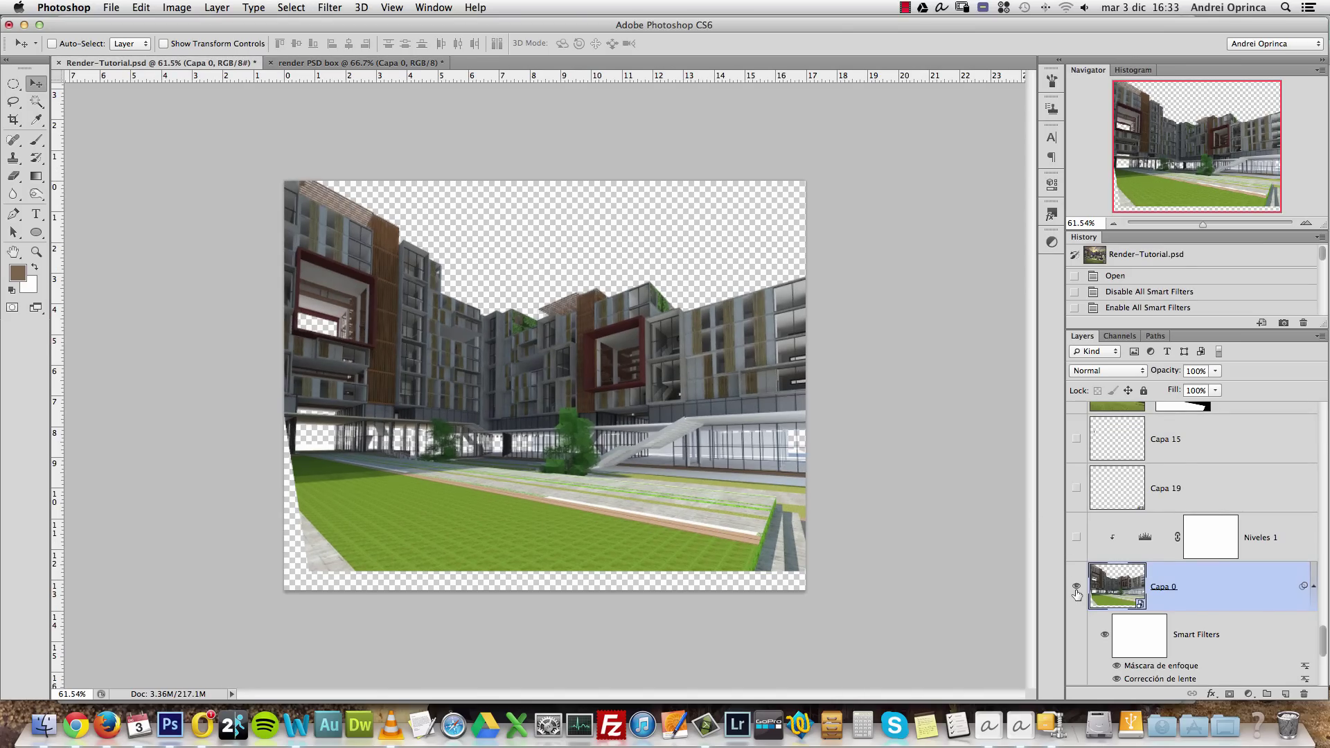
{"action": "right_click", "coordinate": [1076, 588]}
{"action": "left_click", "coordinate": [1080, 586]}
{"action": "right_click", "coordinate": [1082, 586]}
{"action": "left_click", "coordinate": [1082, 583]}
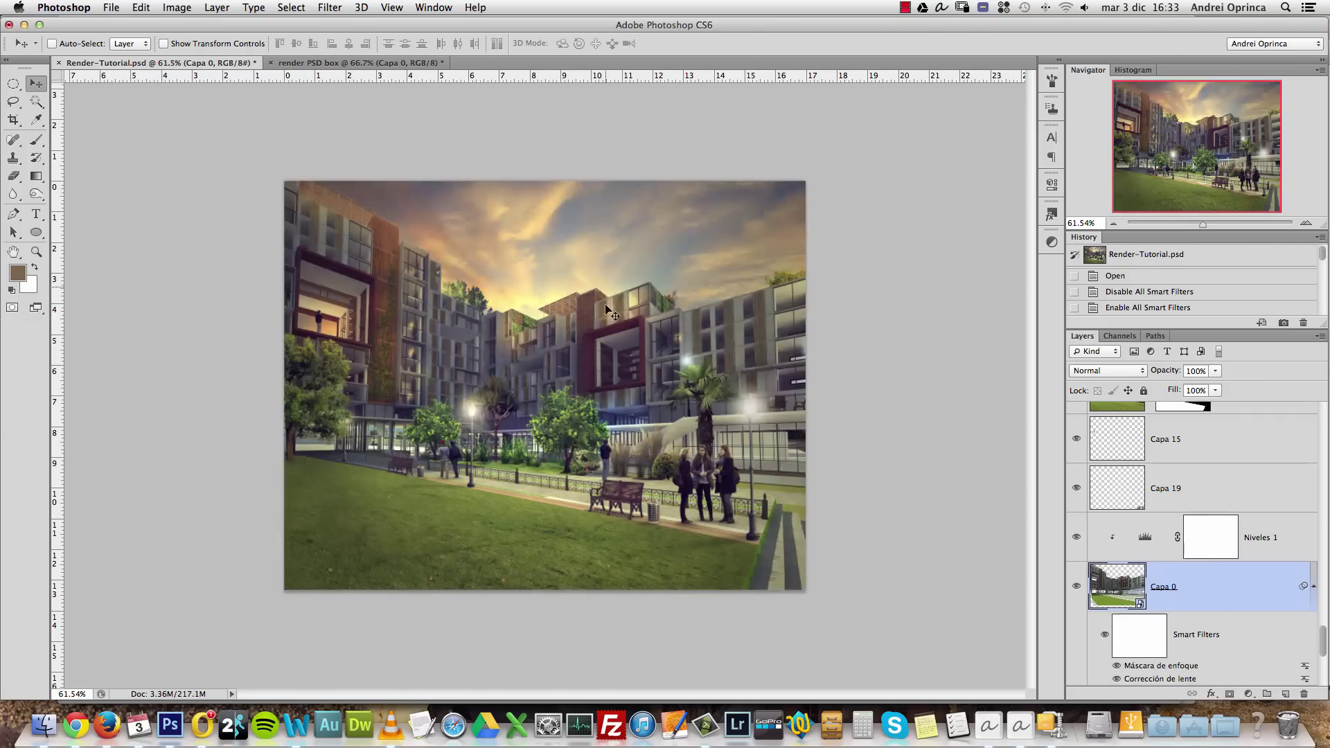
{"action": "left_click", "coordinate": [356, 62]}
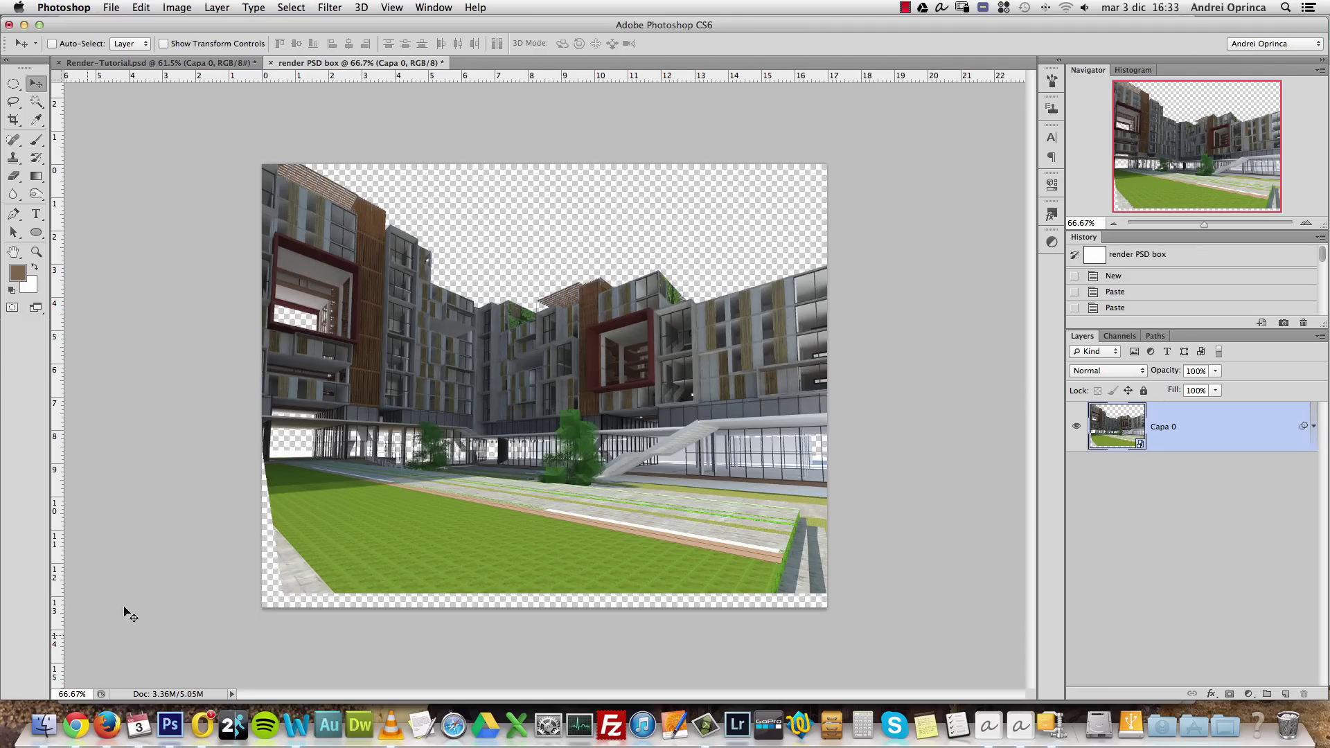
Switch to Finder and open the SKY folder inside Stock Photos
{"action": "left_click", "coordinate": [43, 724]}
{"action": "left_click", "coordinate": [485, 404]}
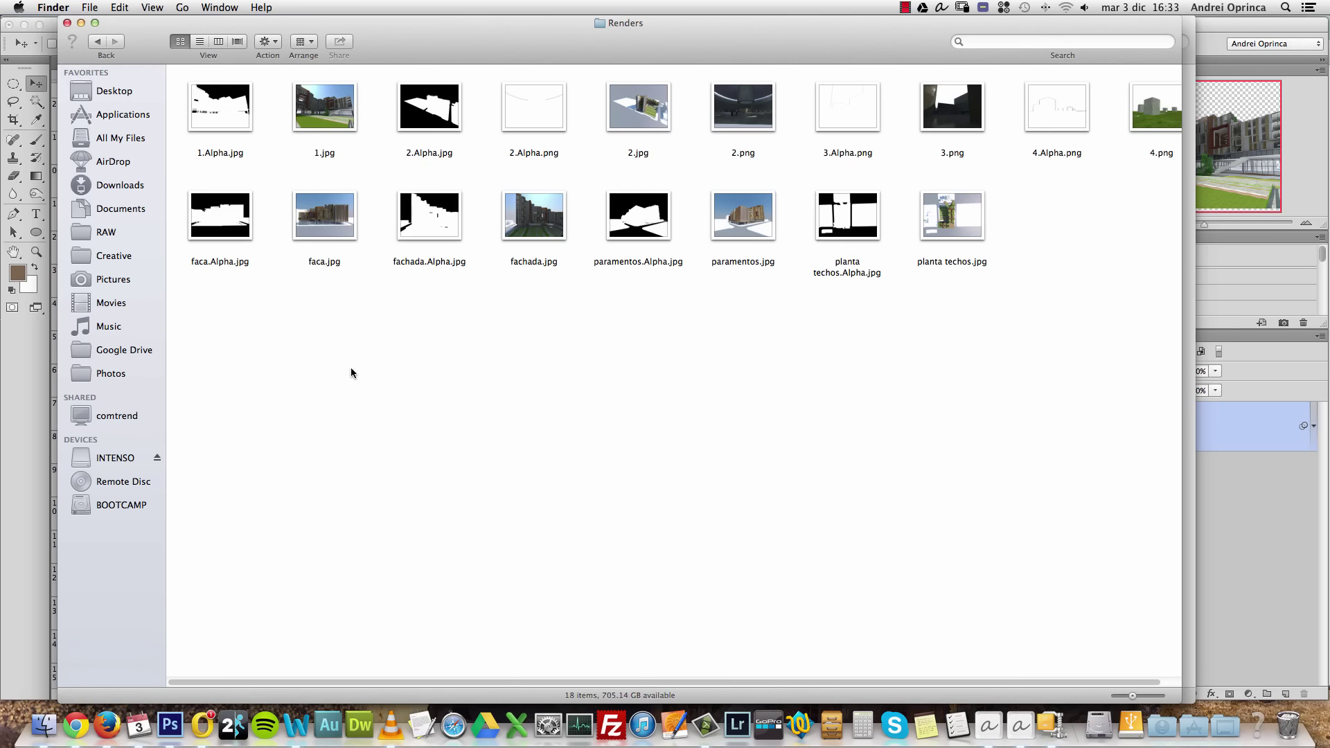
{"action": "key", "text": "ctrl+Down"}
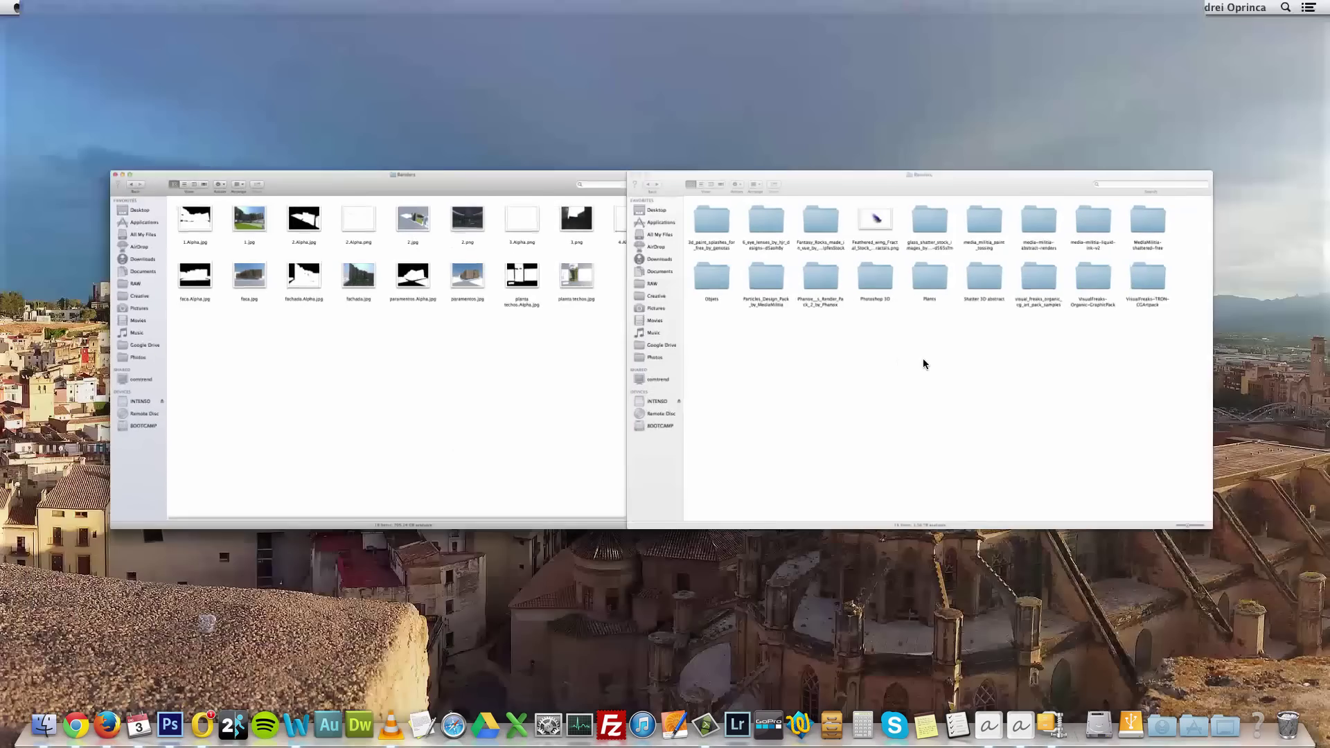
{"action": "left_click", "coordinate": [922, 359]}
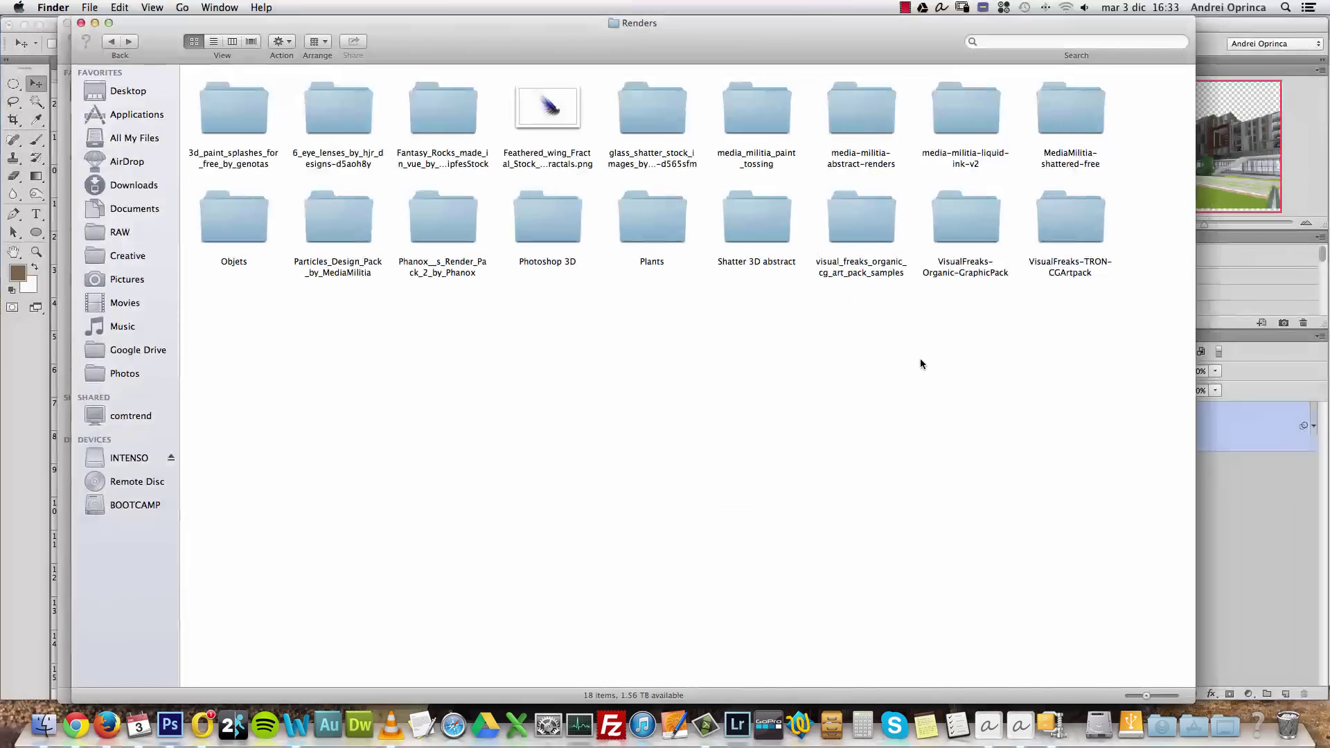
{"action": "left_click", "coordinate": [112, 42]}
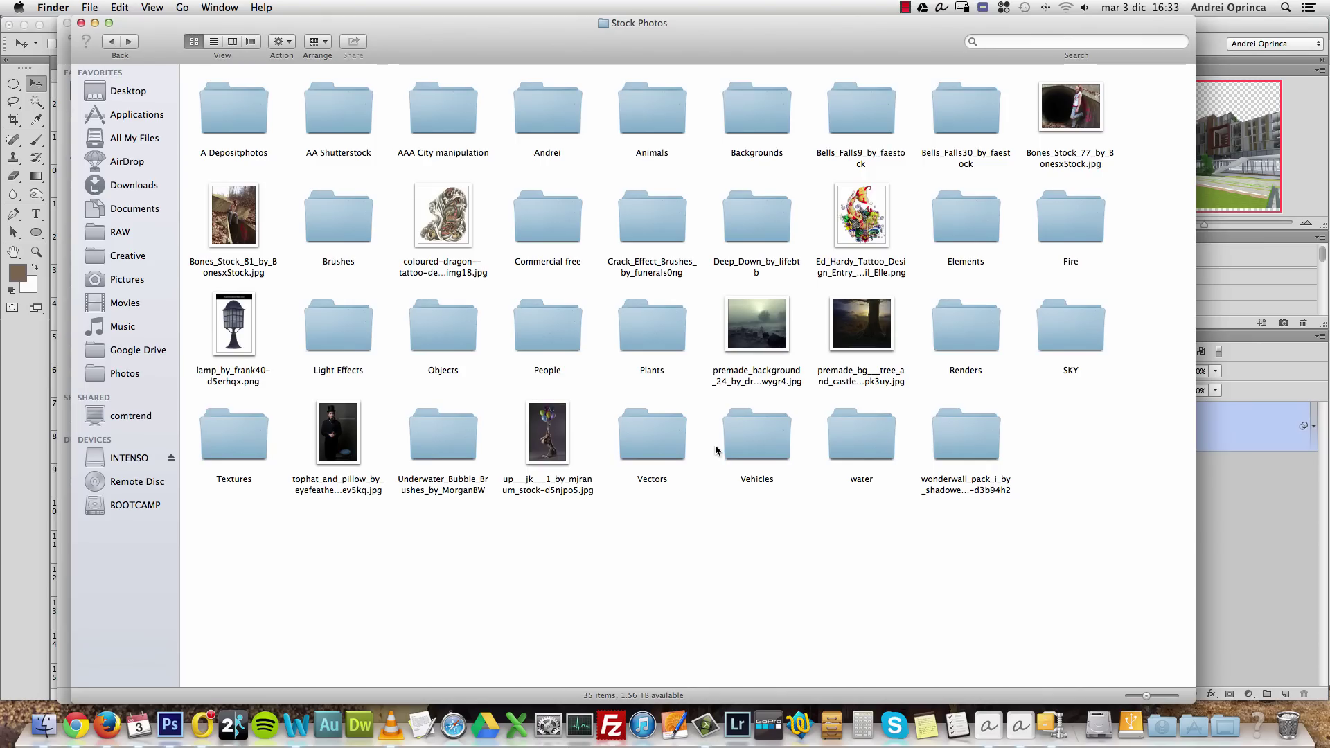
{"action": "key", "text": "s"}
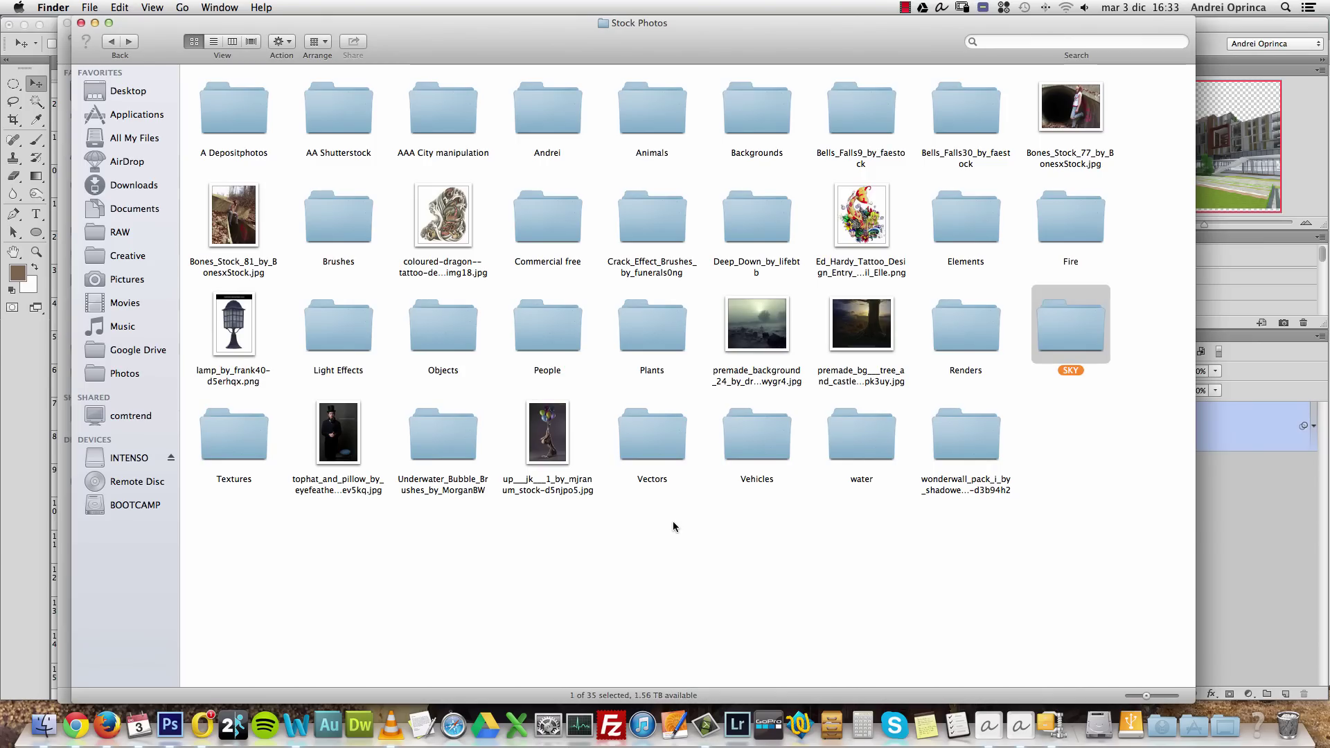
{"action": "double_click", "coordinate": [1045, 339]}
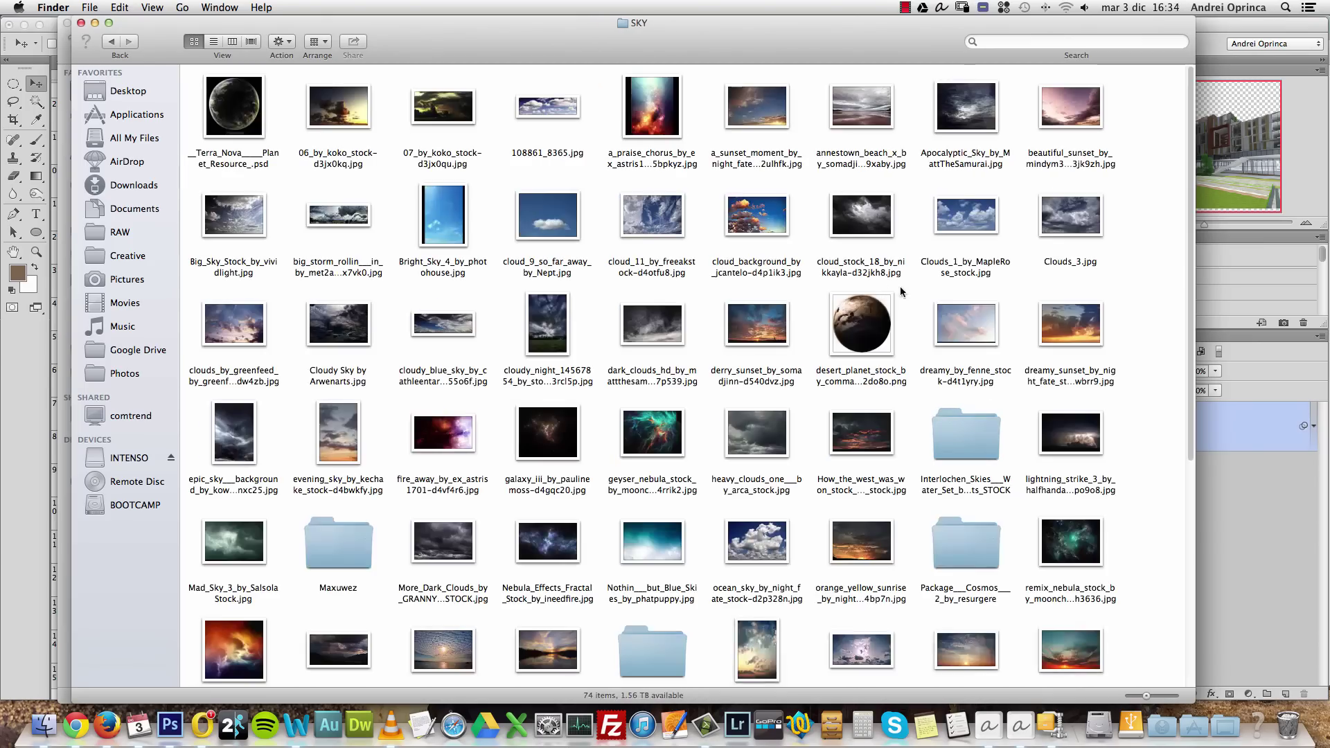
Browse the sky images and open scenic_skies_5158246_by_stockproject1-d3j2ln4.jpg in Adobe Photoshop CS6
{"action": "scroll", "coordinate": [900, 305], "scroll_direction": "down", "scroll_amount": 10}
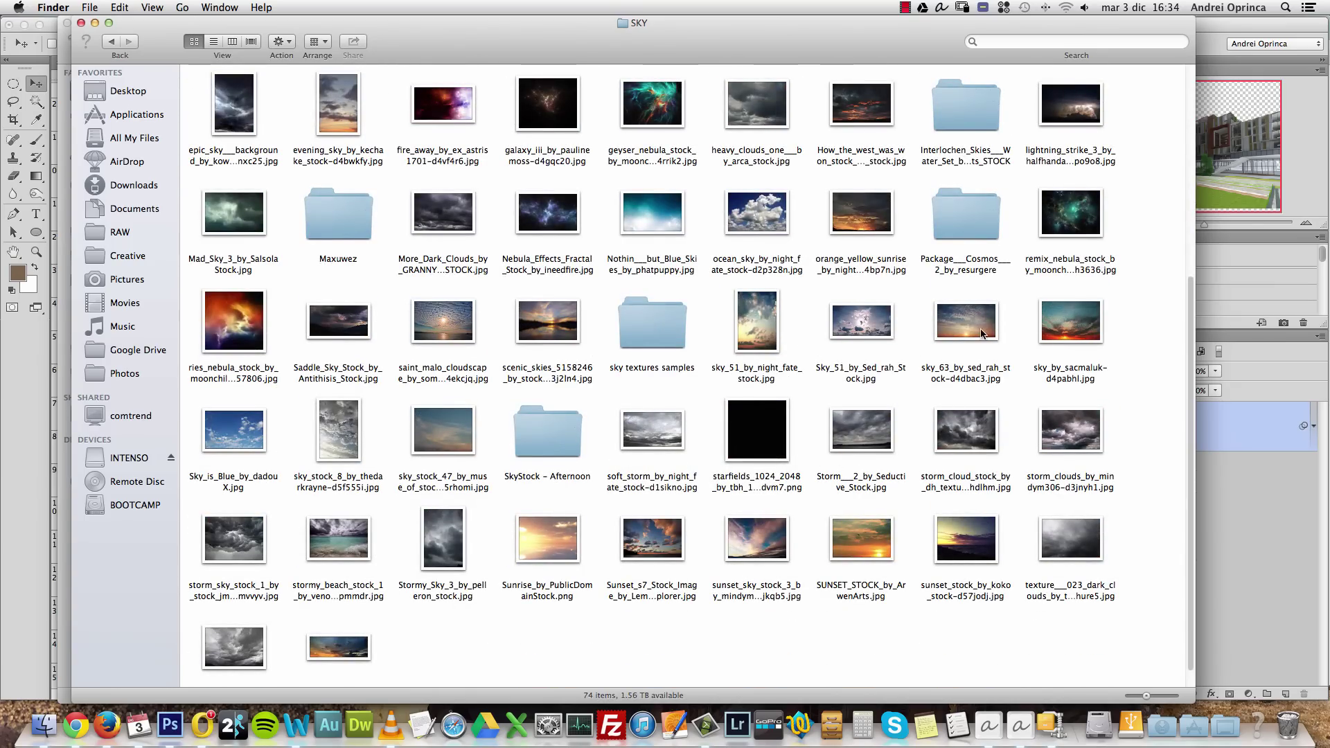
{"action": "scroll", "coordinate": [468, 400], "scroll_direction": "down", "scroll_amount": 2}
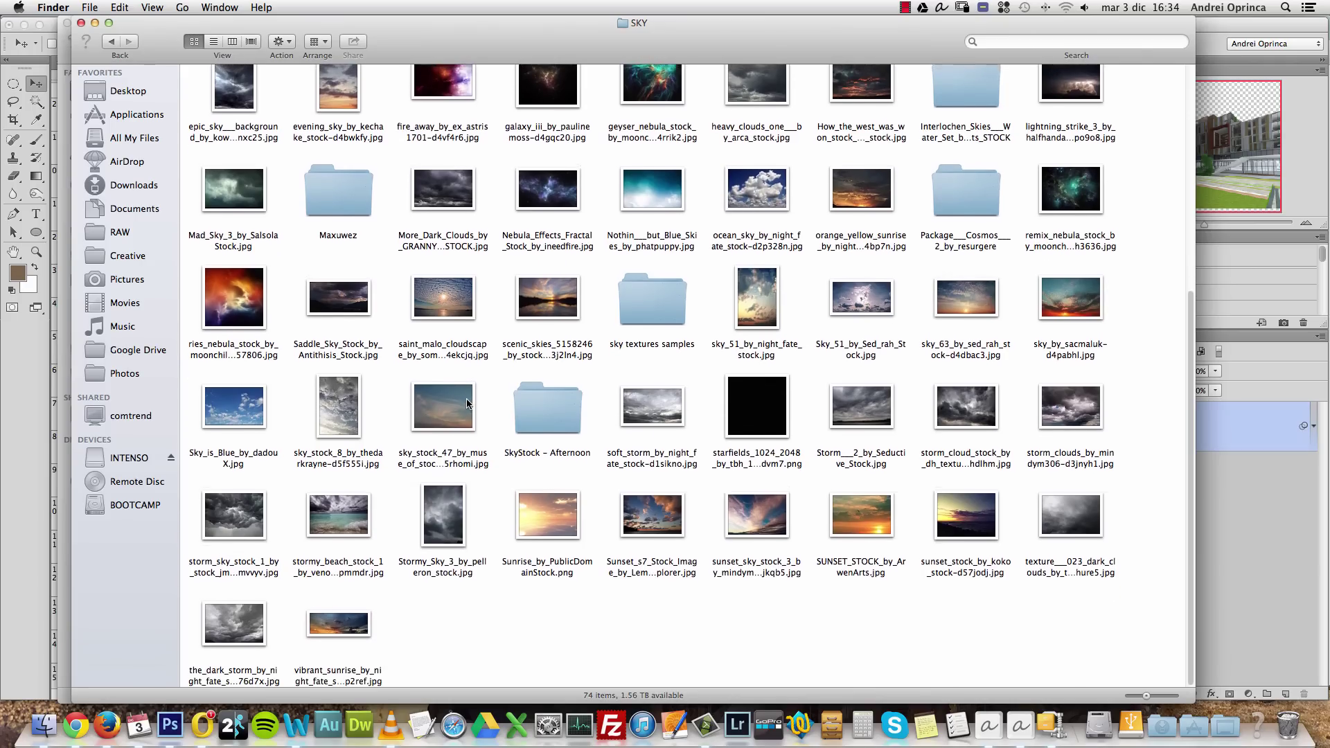
{"action": "left_click", "coordinate": [770, 511]}
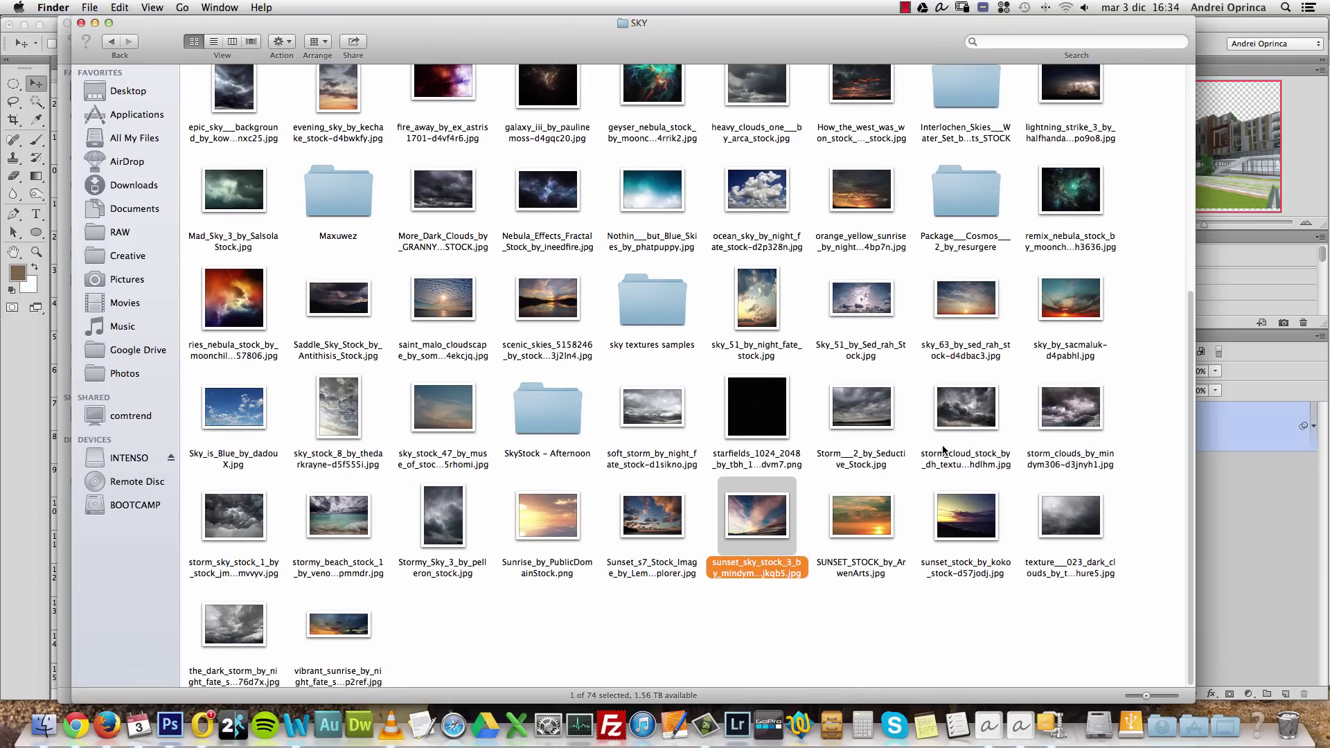
{"action": "scroll", "coordinate": [597, 400], "scroll_direction": "up", "scroll_amount": 3}
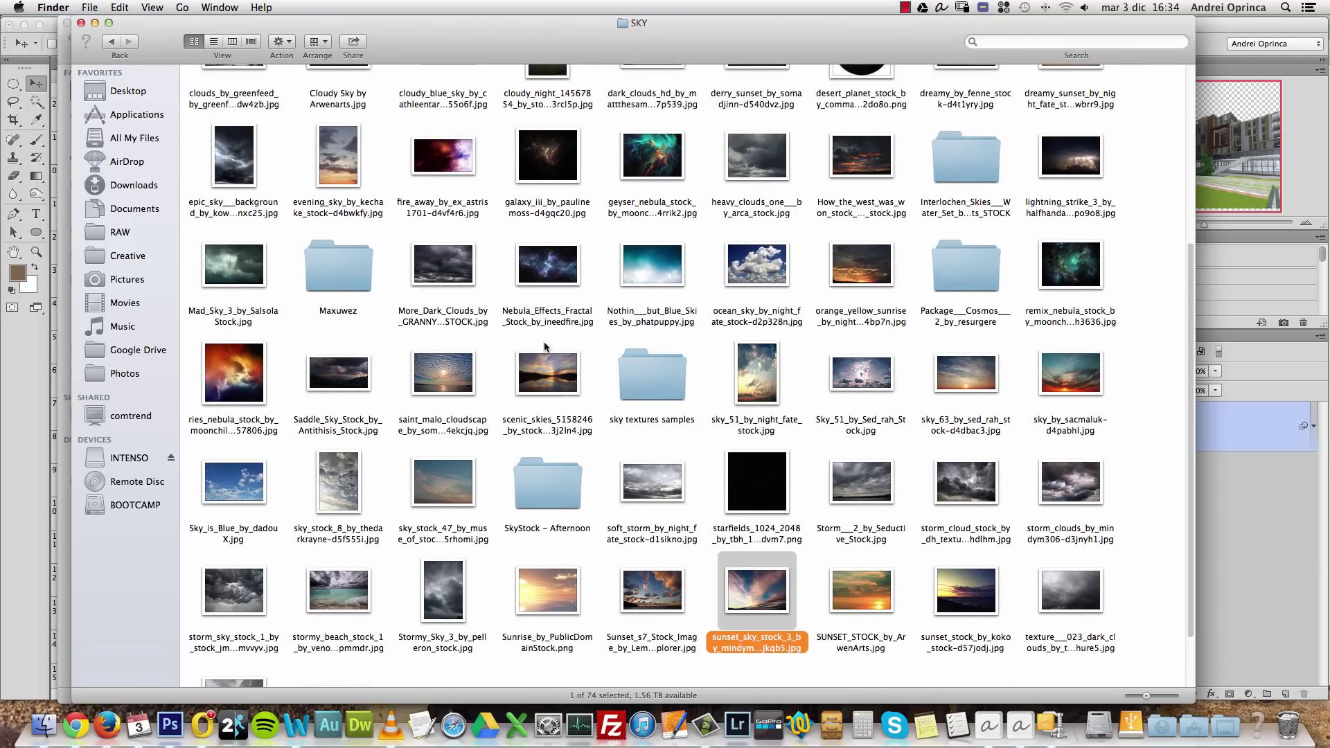
{"action": "left_click", "coordinate": [548, 352]}
{"action": "scroll", "coordinate": [1060, 670], "scroll_direction": "down", "scroll_amount": 2}
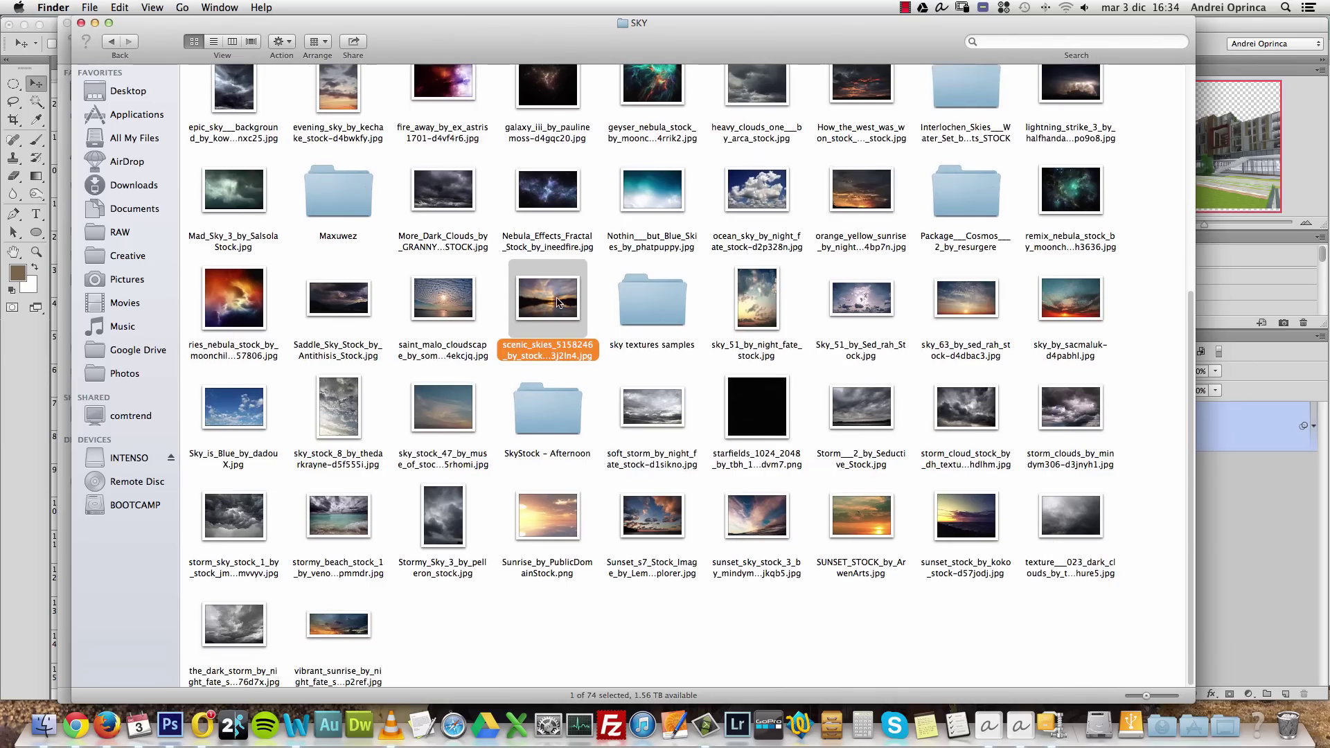
{"action": "right_click", "coordinate": [558, 318]}
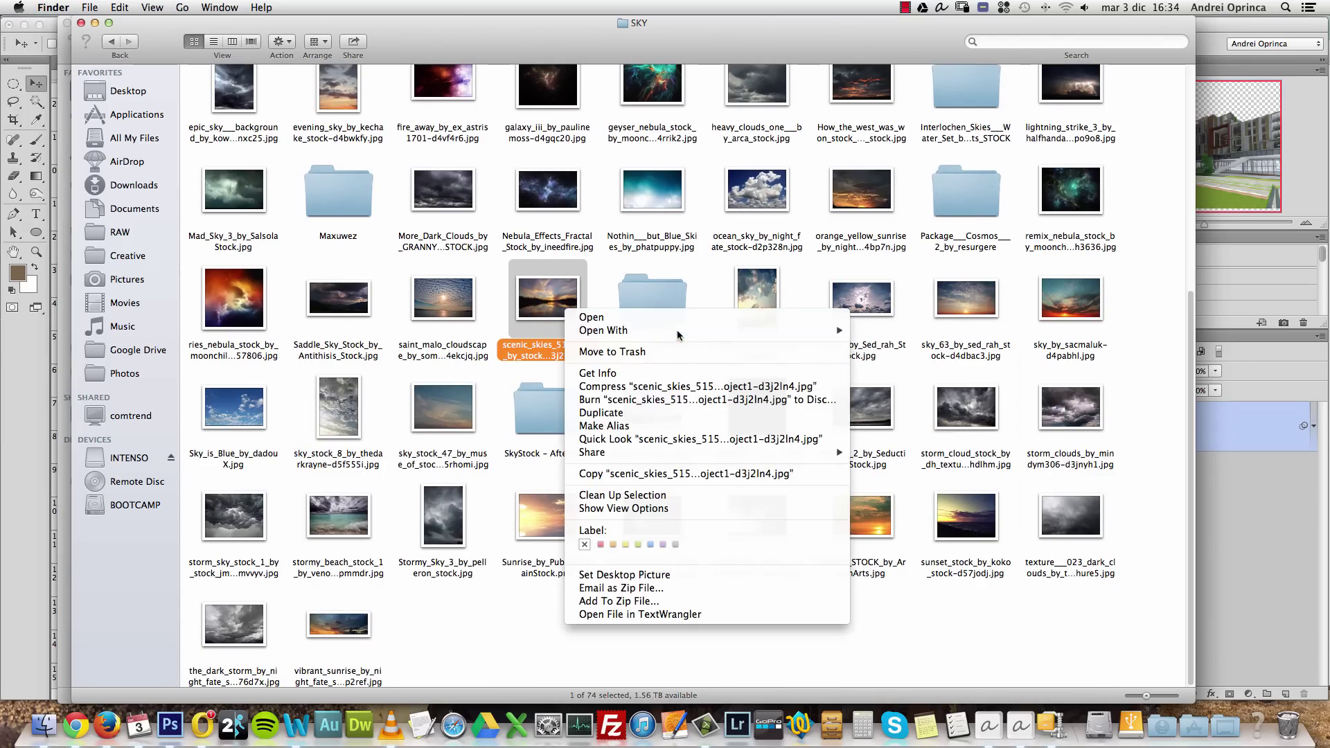
{"action": "left_click", "coordinate": [676, 331]}
{"action": "right_click", "coordinate": [560, 305]}
{"action": "mouse_move", "coordinate": [627, 324]}
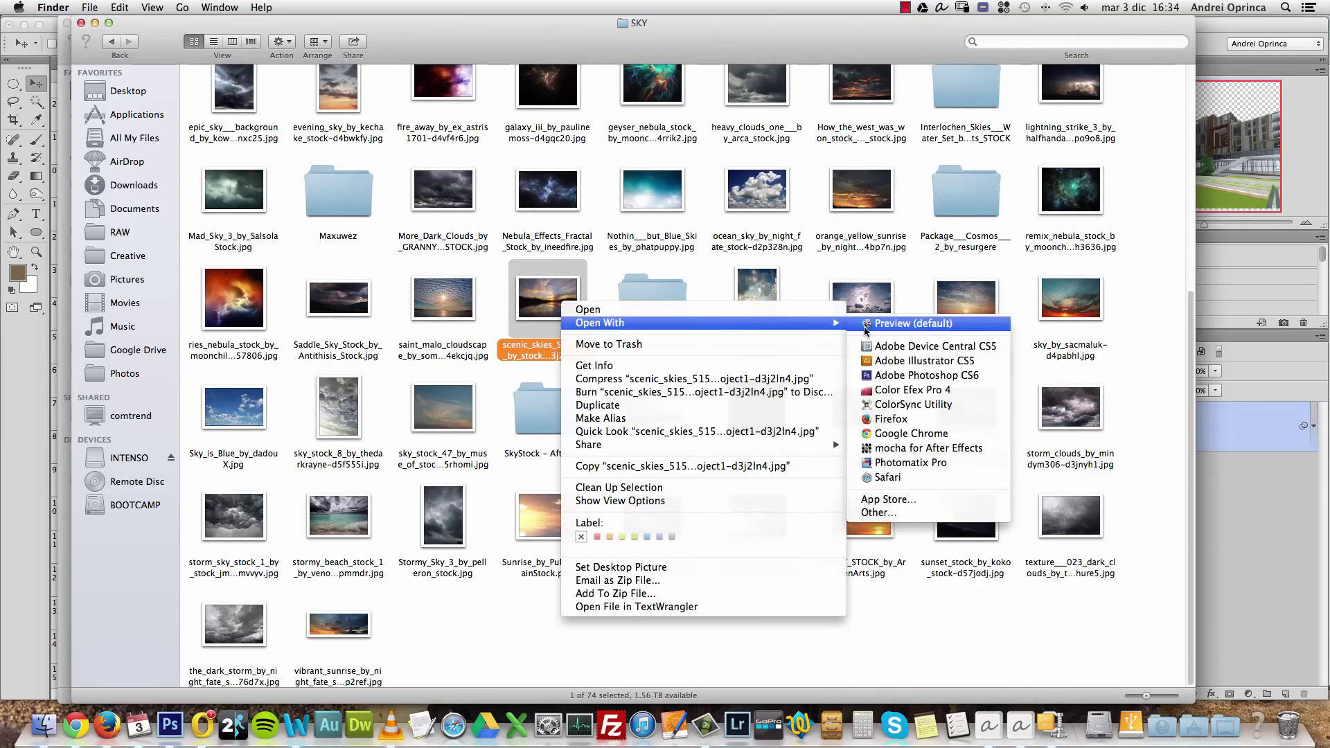
{"action": "left_click", "coordinate": [908, 374]}
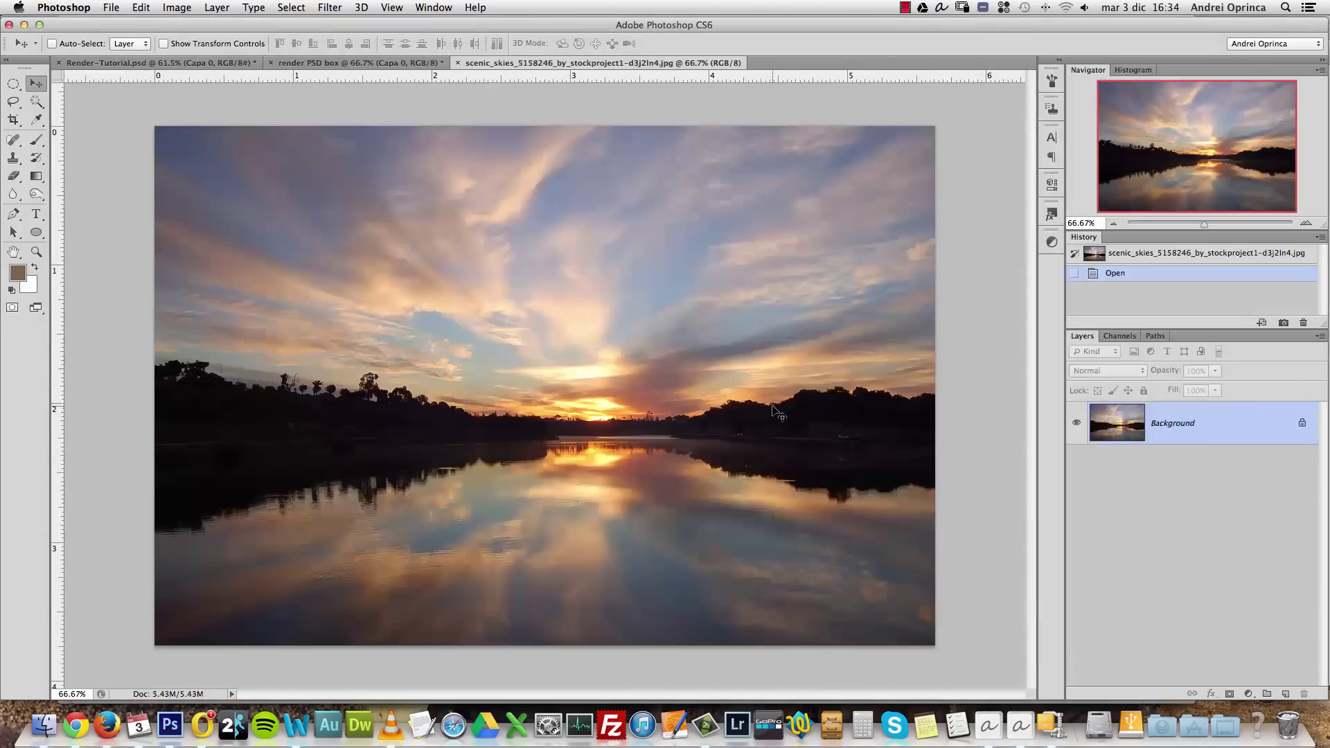
Copy the whole sunset image, close its file and paste it on a new layer beneath Capa 0 in render PSD box
{"action": "key", "text": "cmd+a"}
{"action": "key", "text": "cmd+c"}
{"action": "key", "text": "cmd+w"}
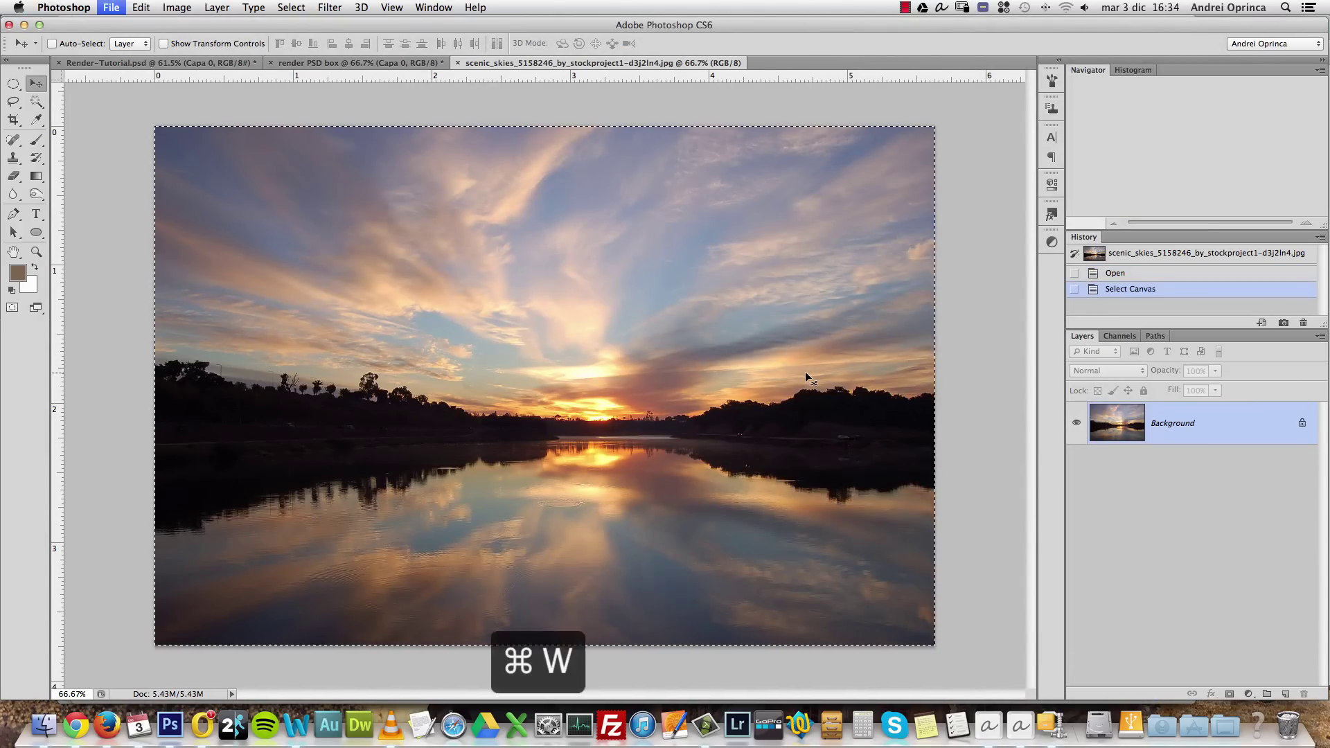
{"action": "left_click", "coordinate": [1286, 694]}
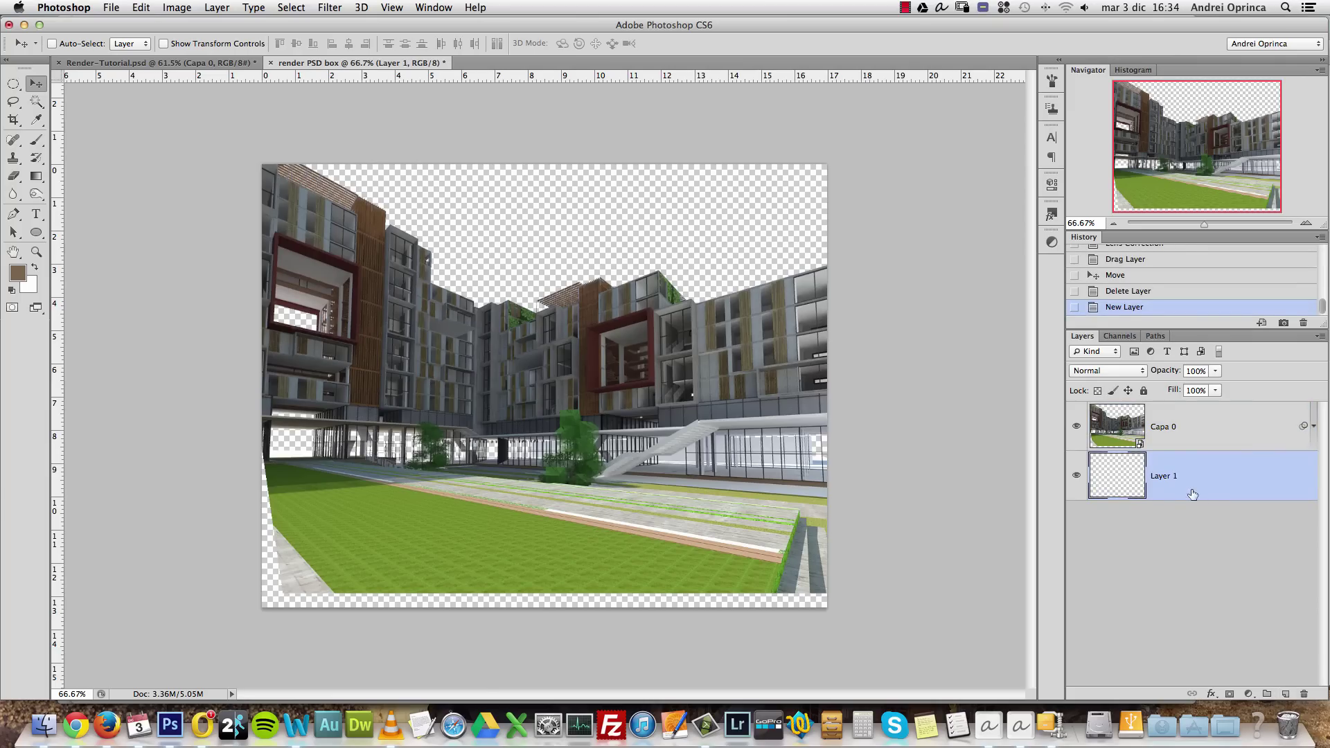
{"action": "key", "text": "cmd+v"}
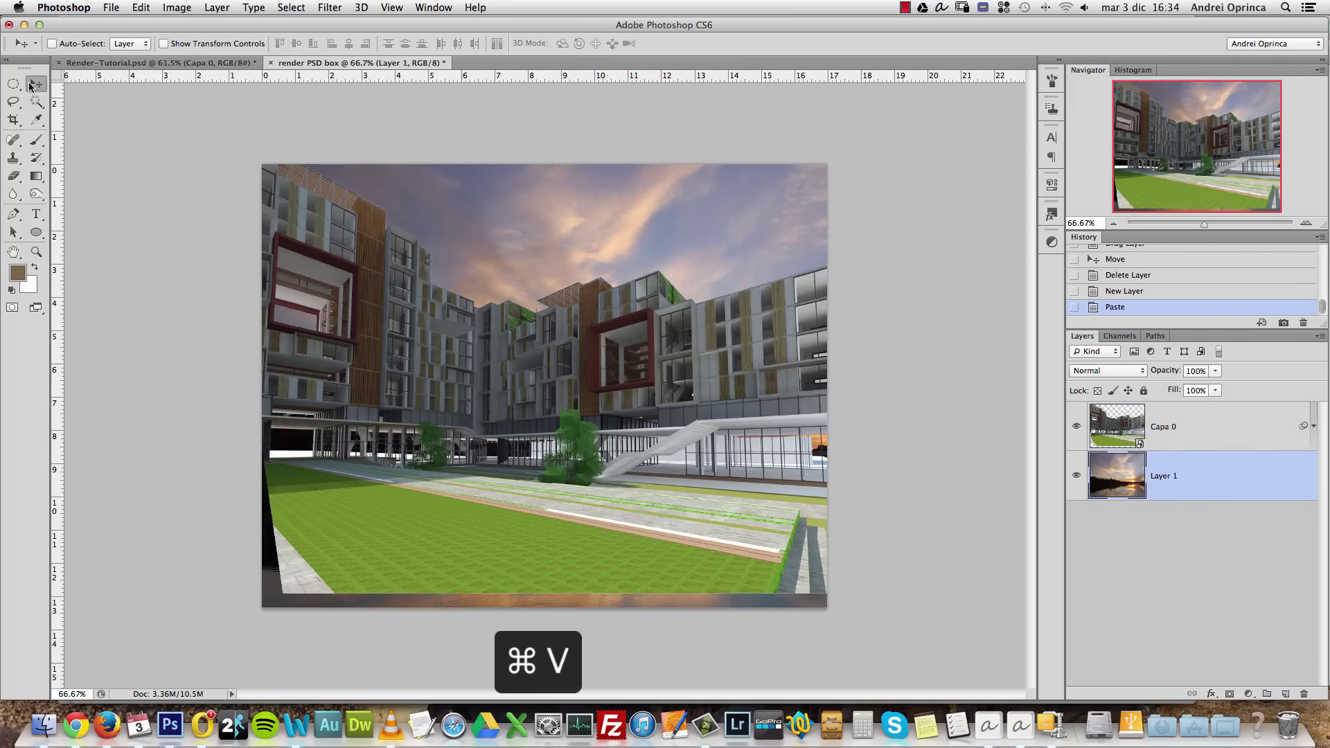
Scale the pasted sky down proportionally with Free Transform and position it across the full canvas width behind the buildings
{"action": "key", "text": "super+t"}
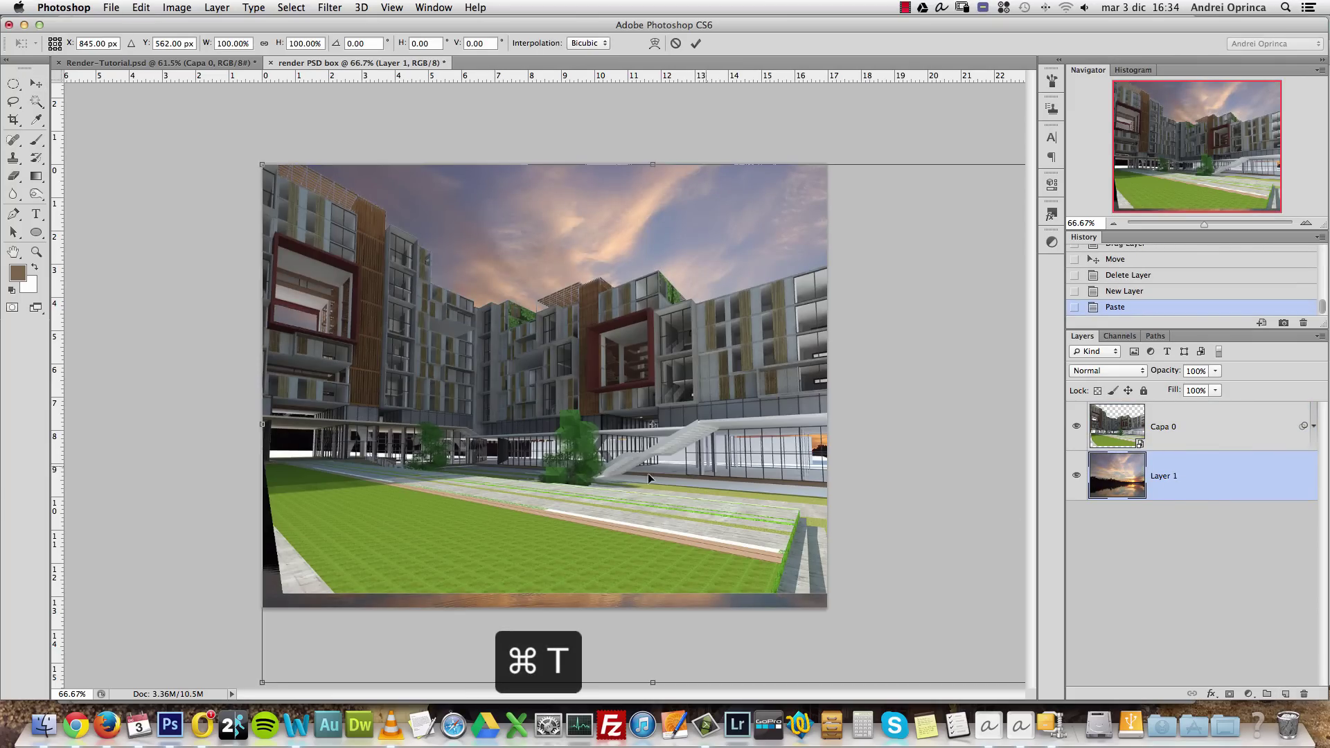
{"action": "left_click_drag", "start_coordinate": [268, 179], "coordinate": [414, 290]}
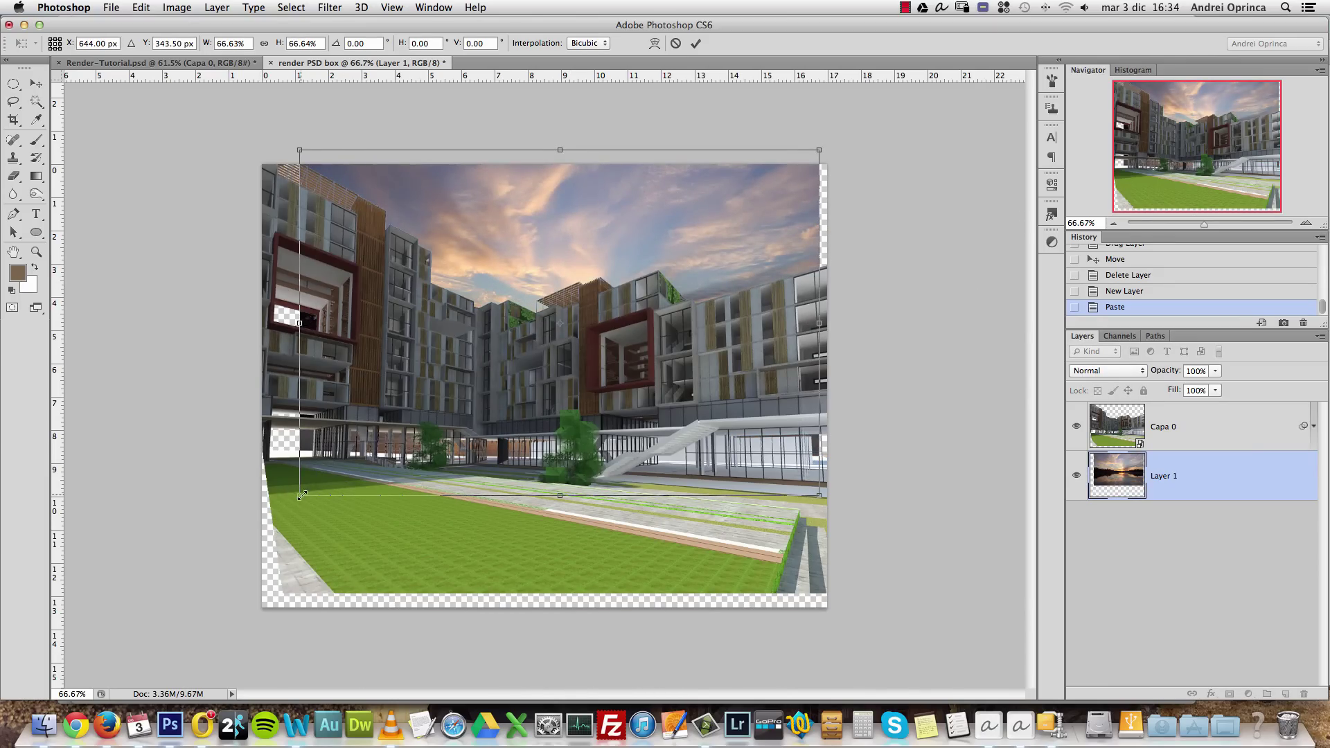
{"action": "left_click_drag", "start_coordinate": [301, 495], "coordinate": [223, 543]}
{"action": "left_click_drag", "start_coordinate": [602, 357], "coordinate": [629, 367]}
{"action": "left_click_drag", "start_coordinate": [458, 359], "coordinate": [461, 361]}
{"action": "key", "text": "Return"}
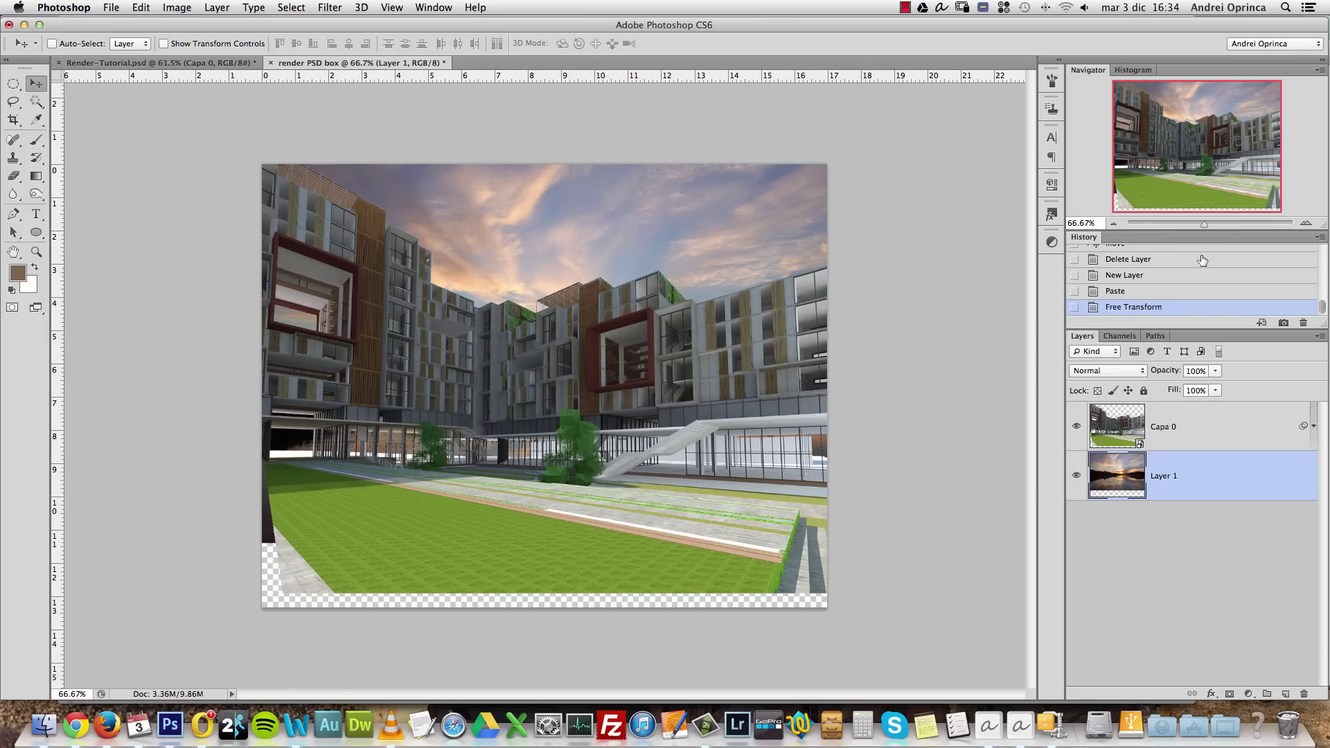
{"action": "left_click", "coordinate": [1306, 223]}
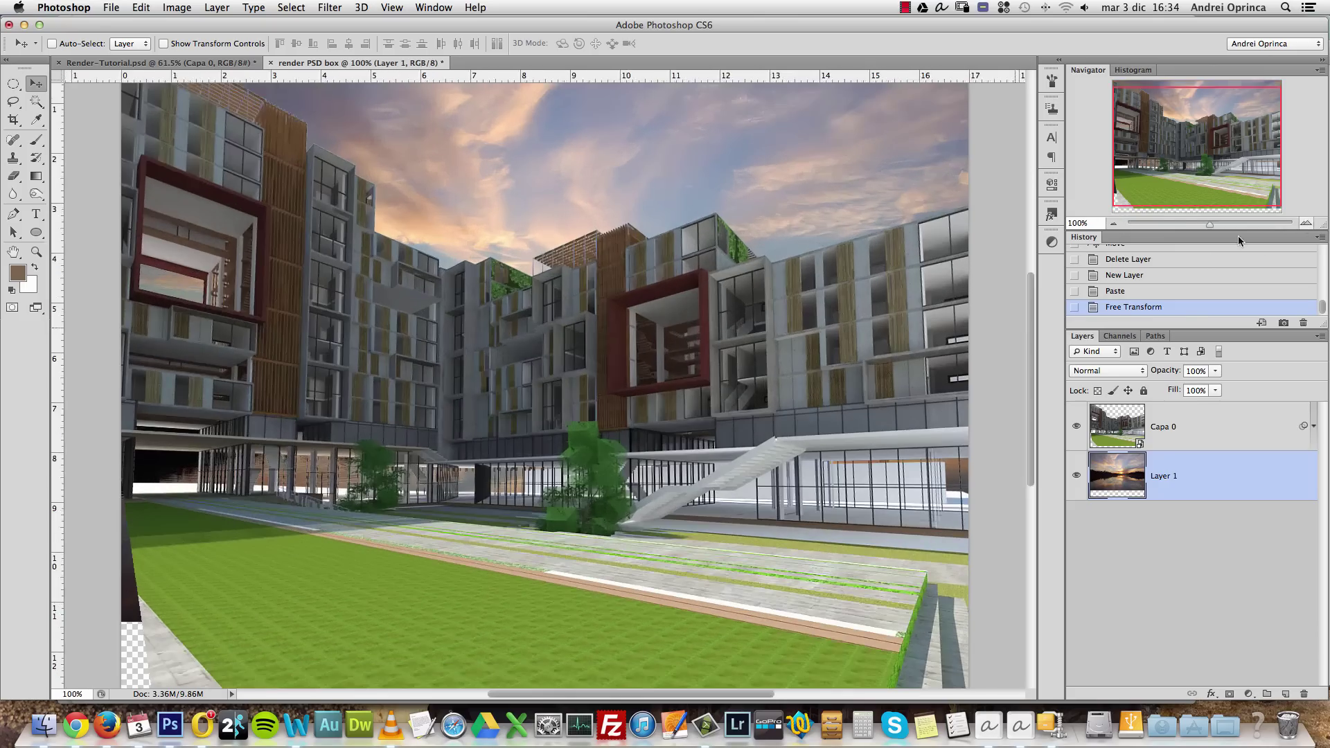
{"action": "left_click_drag", "start_coordinate": [736, 599], "coordinate": [731, 501]}
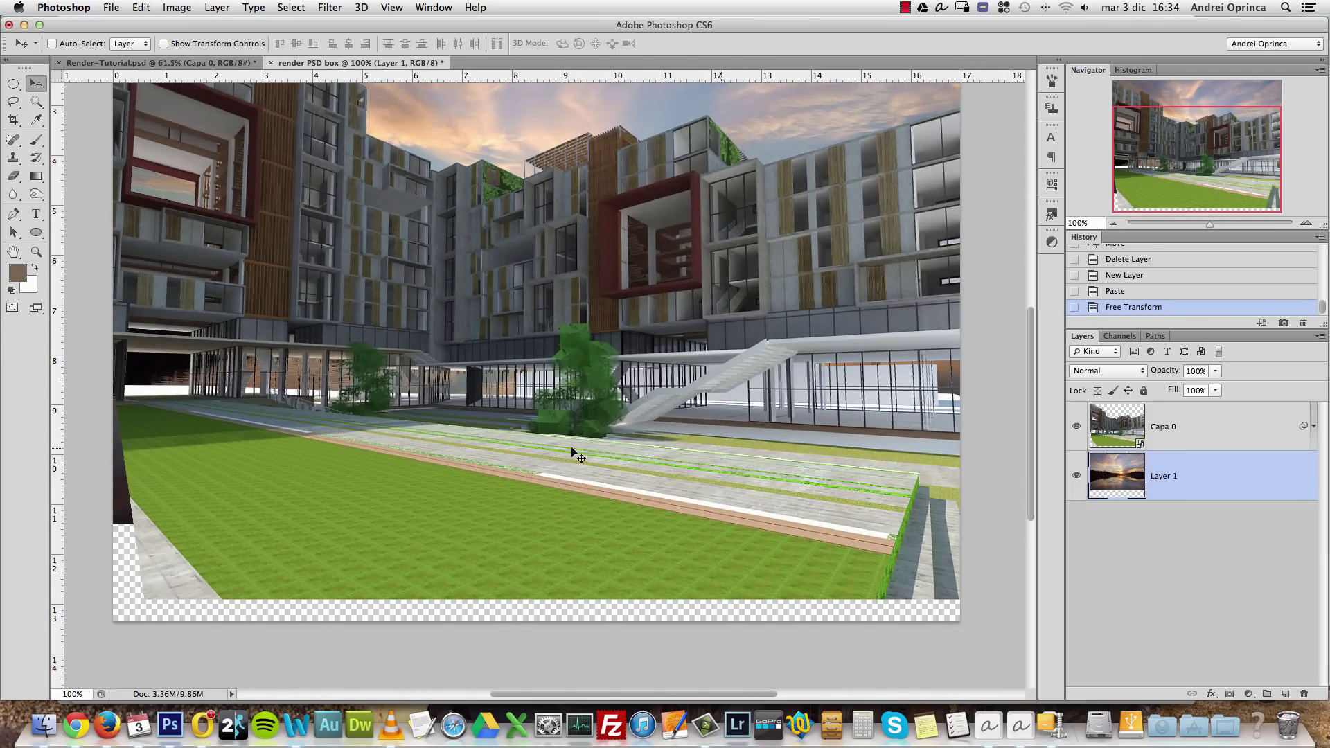
{"action": "left_click", "coordinate": [1113, 223]}
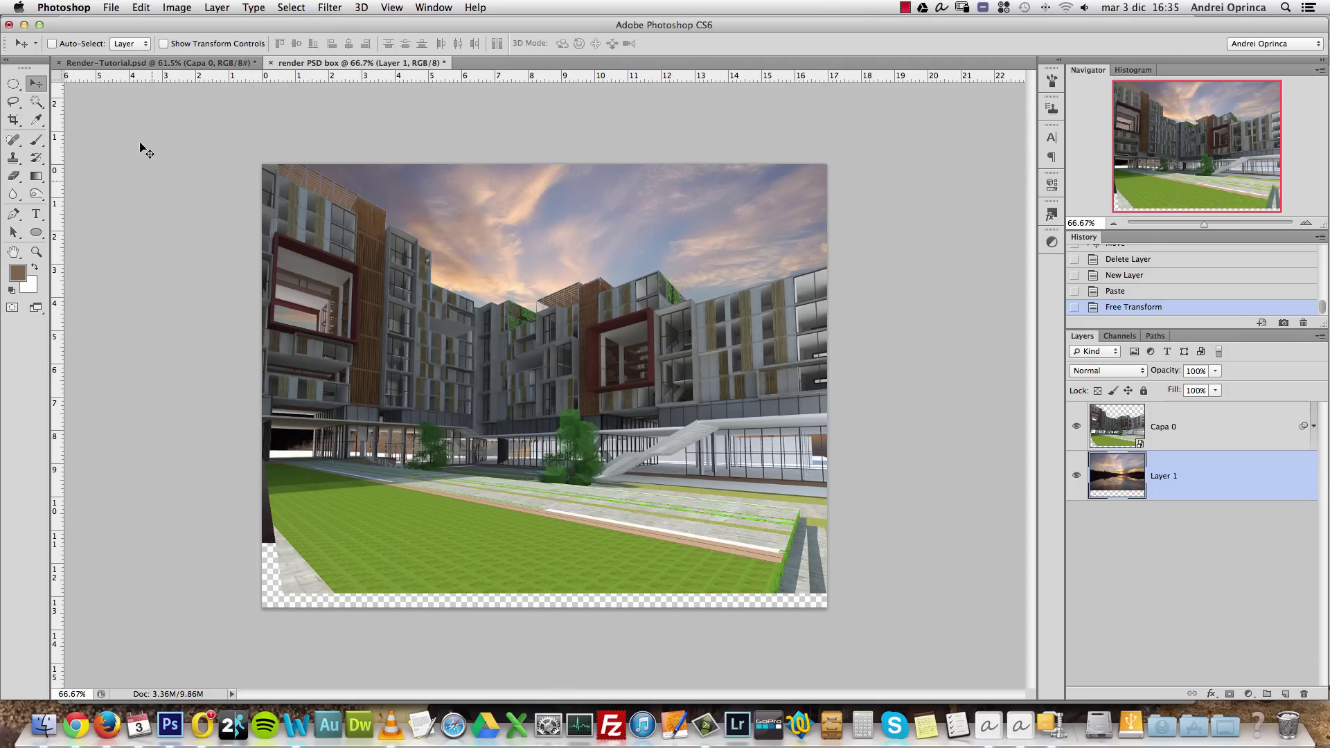
{"action": "key", "text": "super+z"}
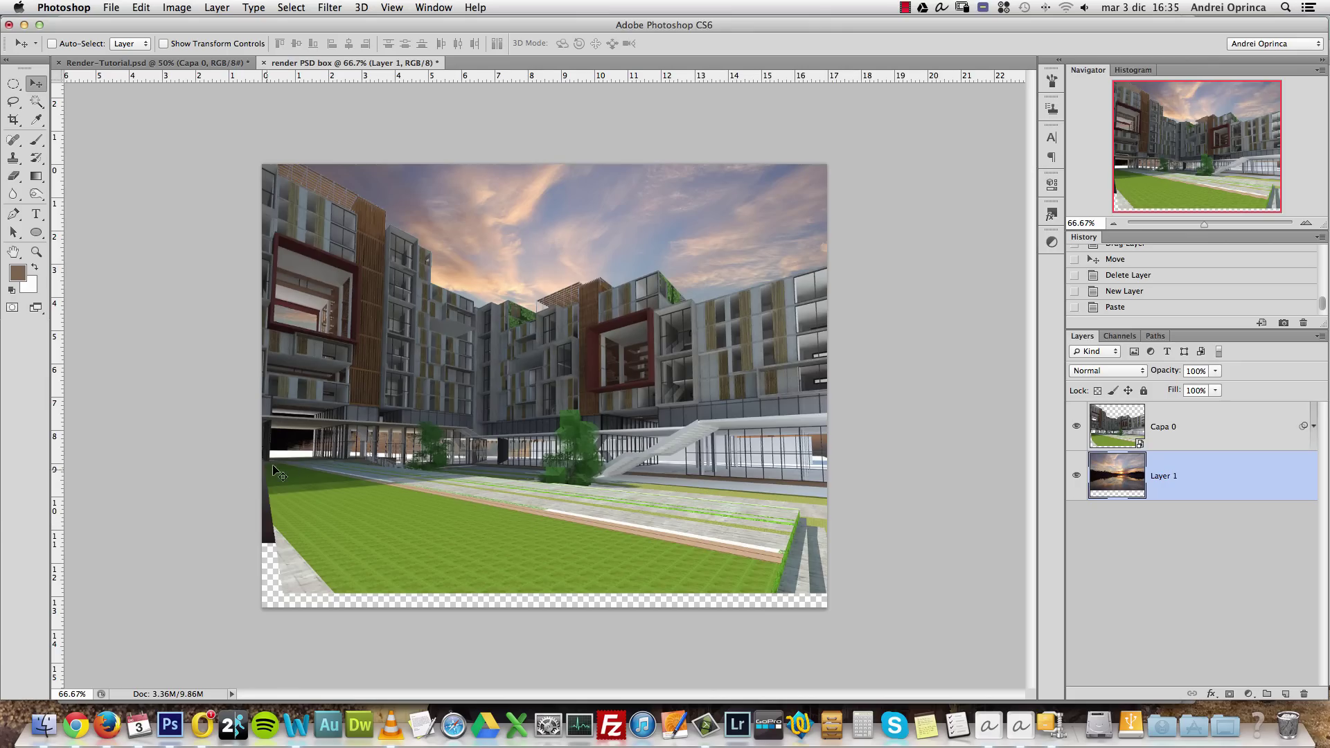
Switch to Finder and open Field_by_raindroppe.jpg from the Render tutorial folder in Photoshop
{"action": "left_click", "coordinate": [40, 723]}
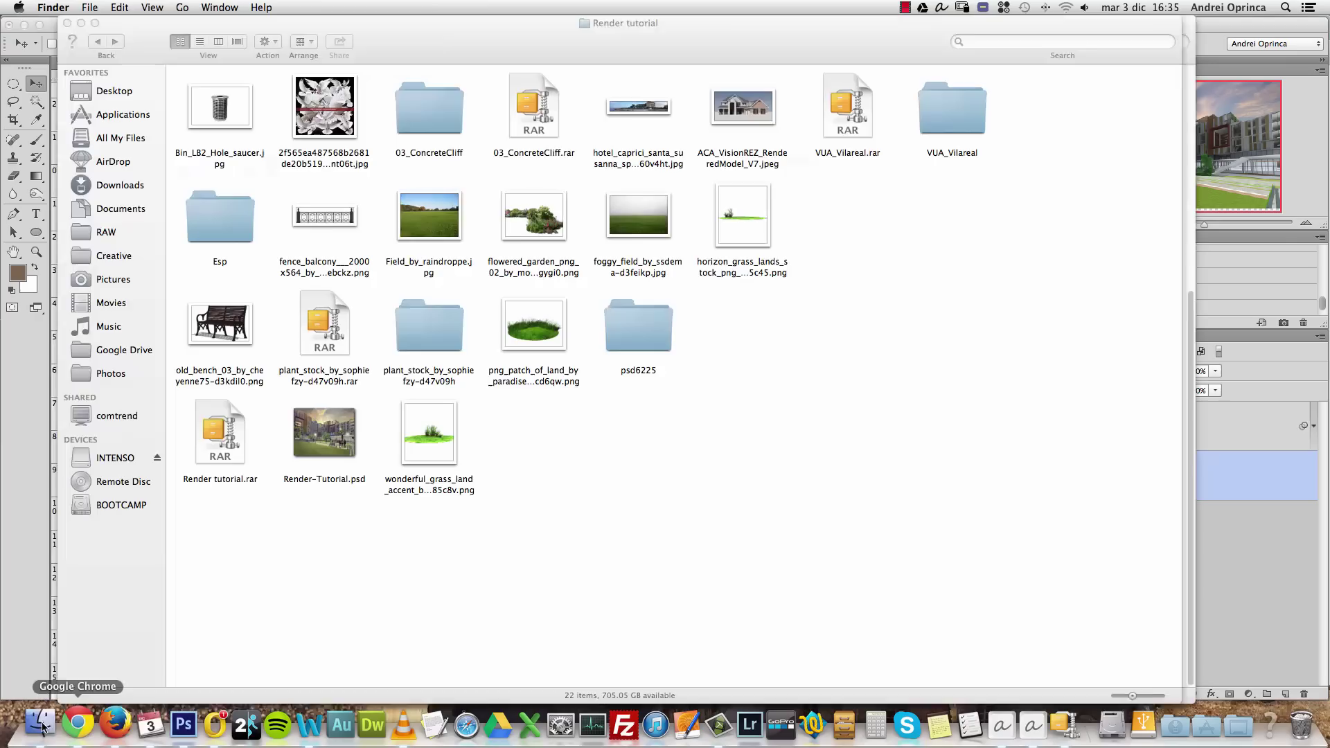
{"action": "left_click", "coordinate": [434, 215]}
{"action": "right_click", "coordinate": [438, 216]}
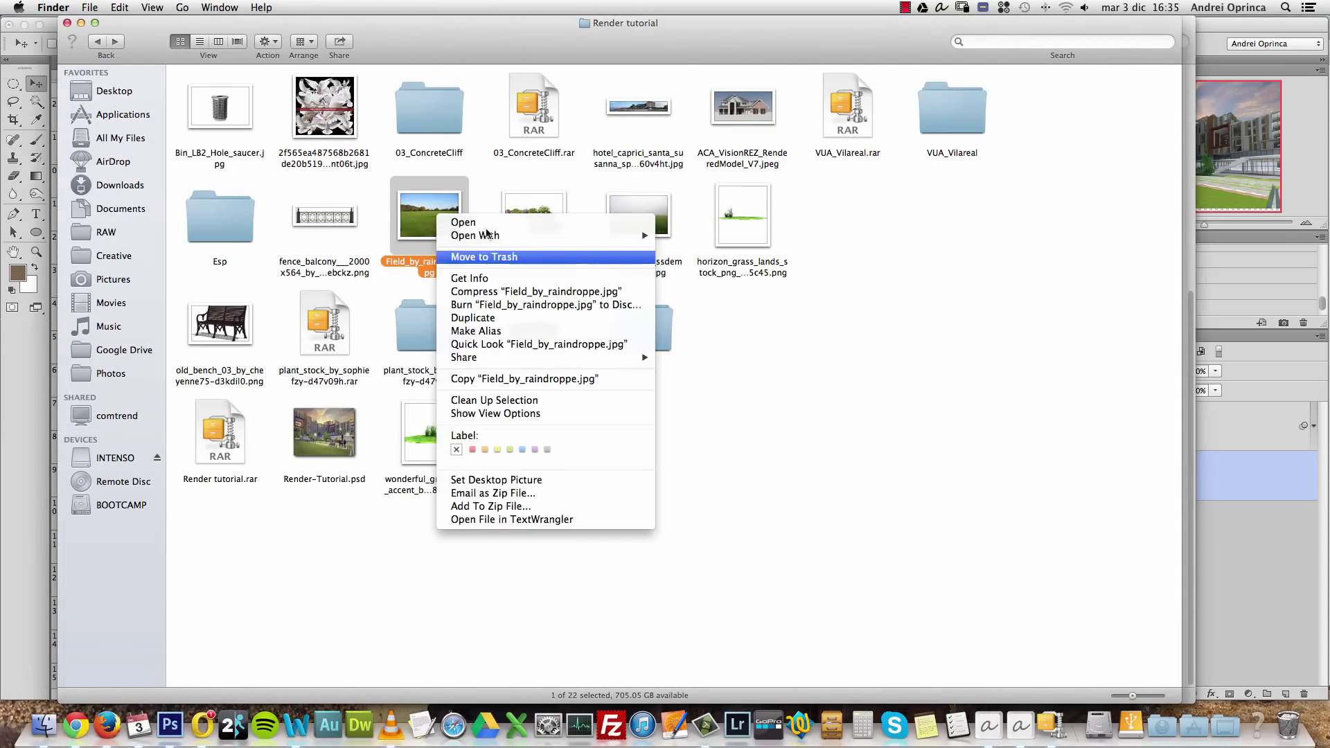
{"action": "mouse_move", "coordinate": [546, 235]}
{"action": "left_click", "coordinate": [762, 288]}
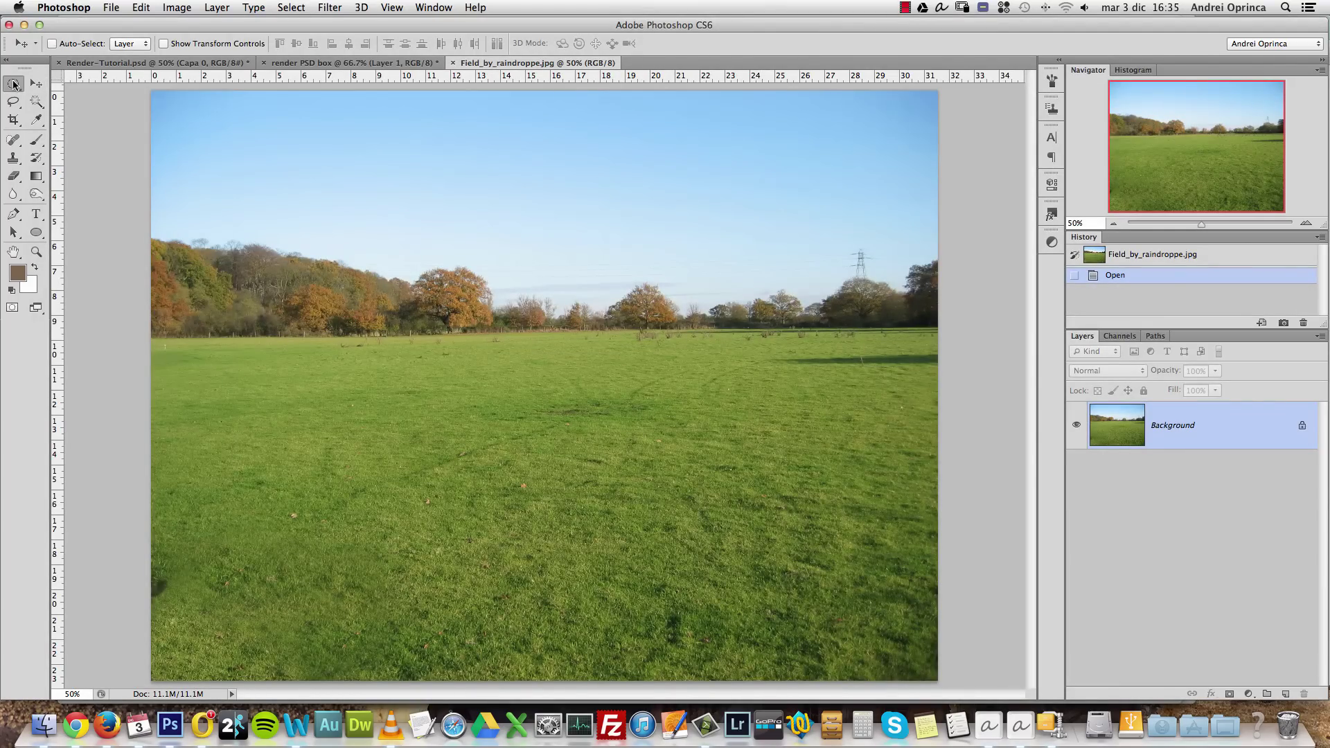
Select the grass area below the tree line with the Rectangular Marquee tool and copy it
{"action": "left_click", "coordinate": [13, 84]}
{"action": "left_click", "coordinate": [13, 84]}
{"action": "left_click", "coordinate": [69, 82]}
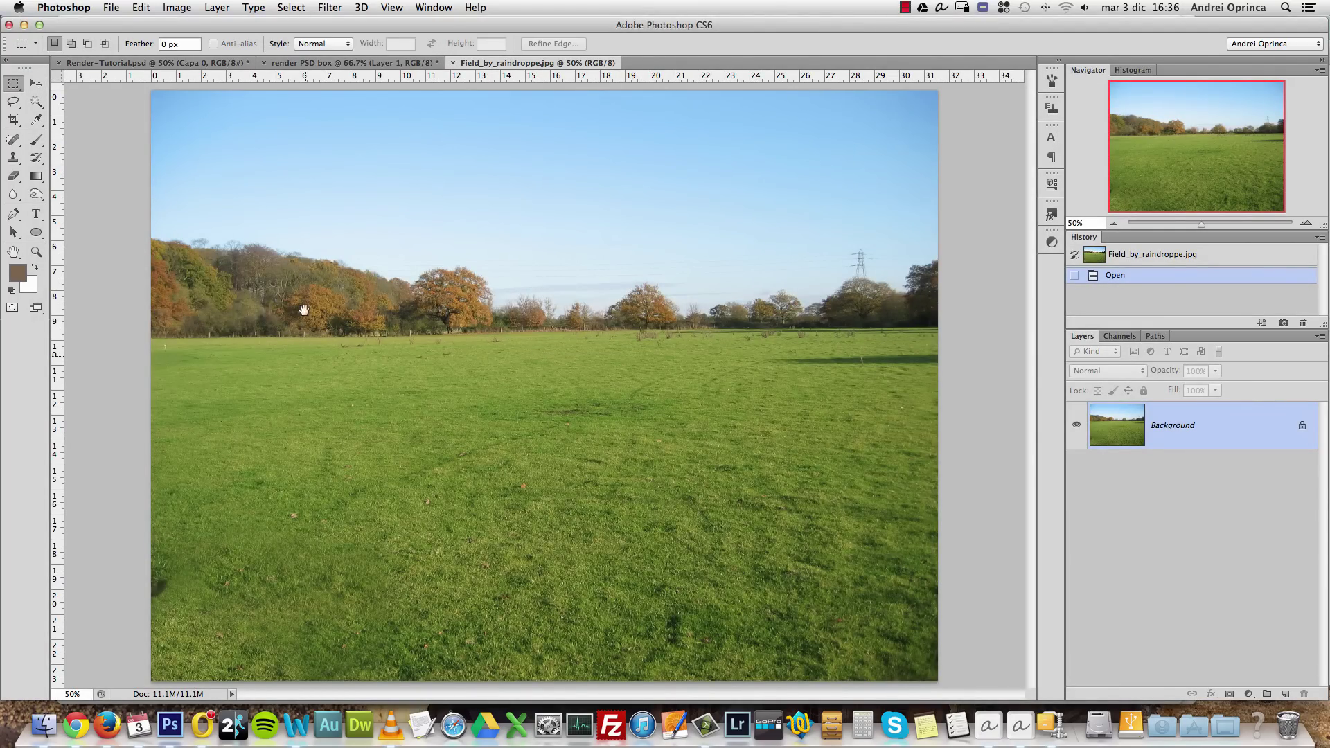
{"action": "left_click_drag", "start_coordinate": [137, 345], "coordinate": [997, 685]}
{"action": "key", "text": "super+c"}
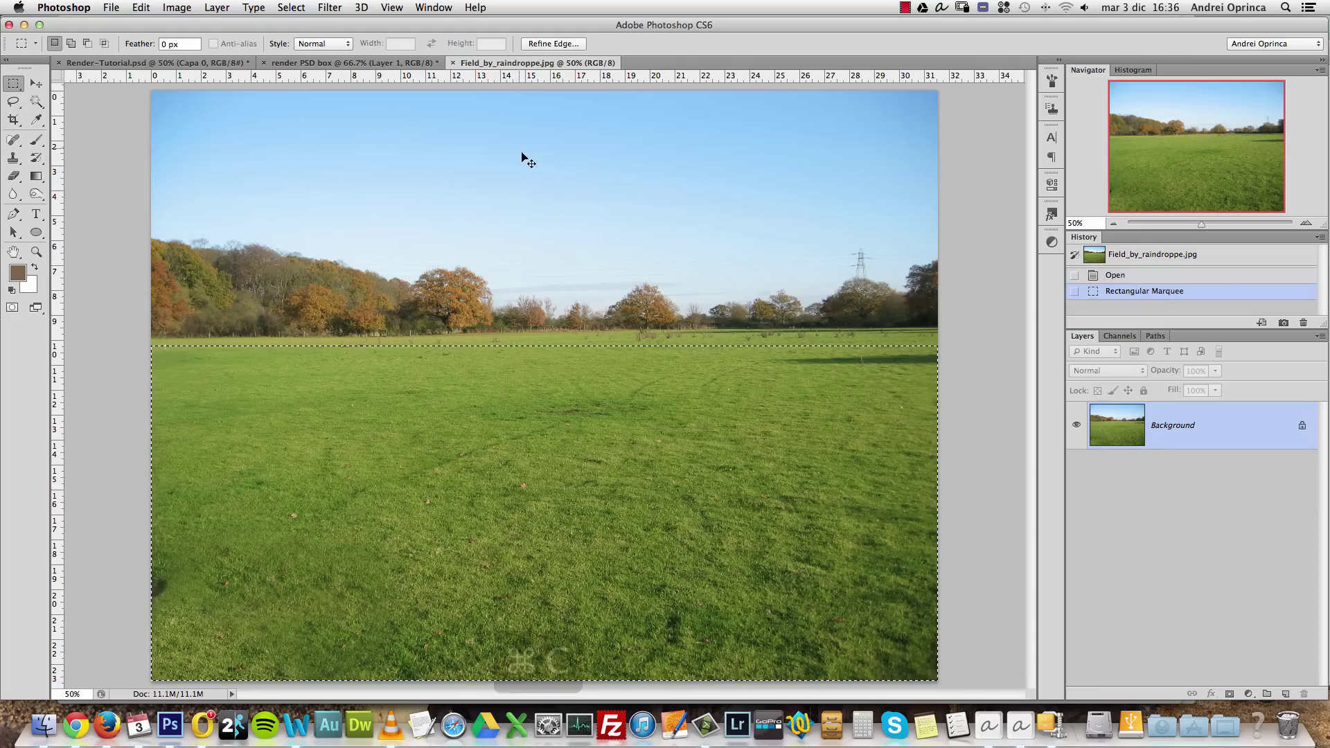
Close the field image, paste the grass above Capa 0 in render PSD box and move it down to cover the lower canvas
{"action": "left_click", "coordinate": [453, 63]}
{"action": "left_click", "coordinate": [1217, 440]}
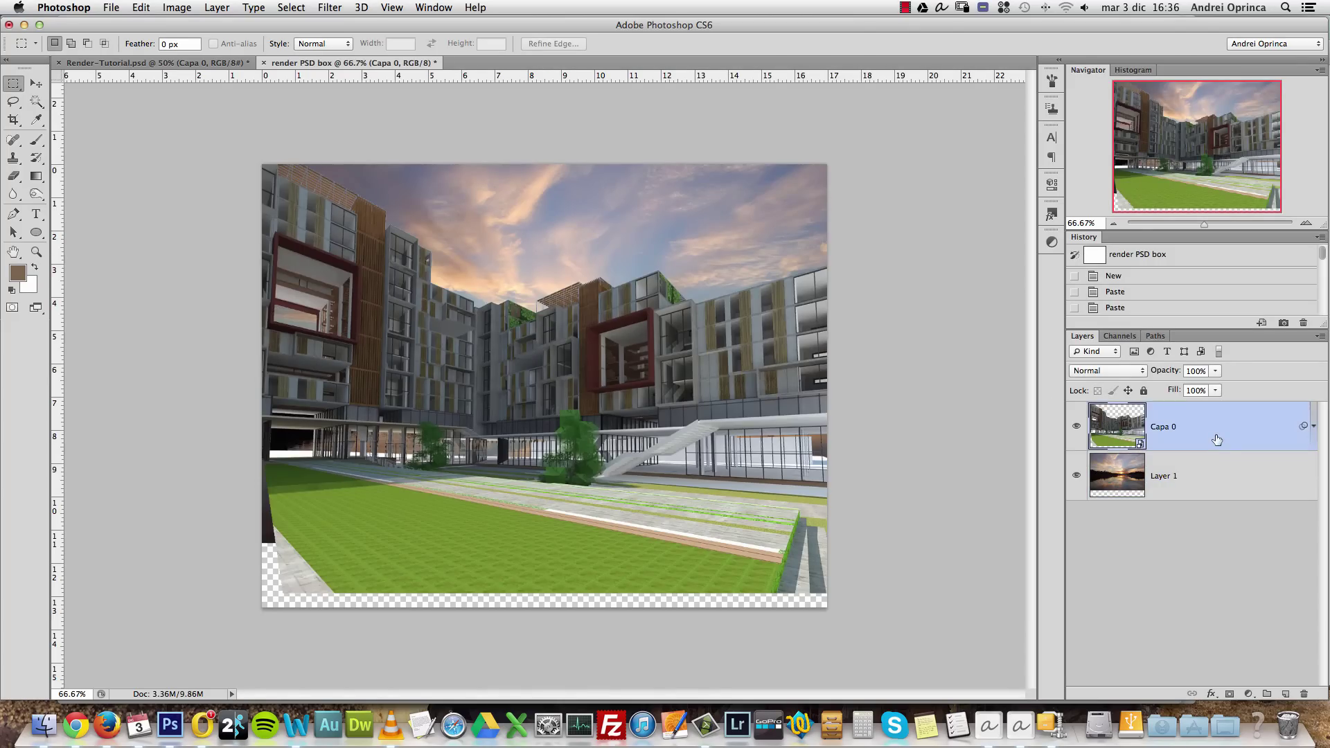
{"action": "key", "text": "super+v"}
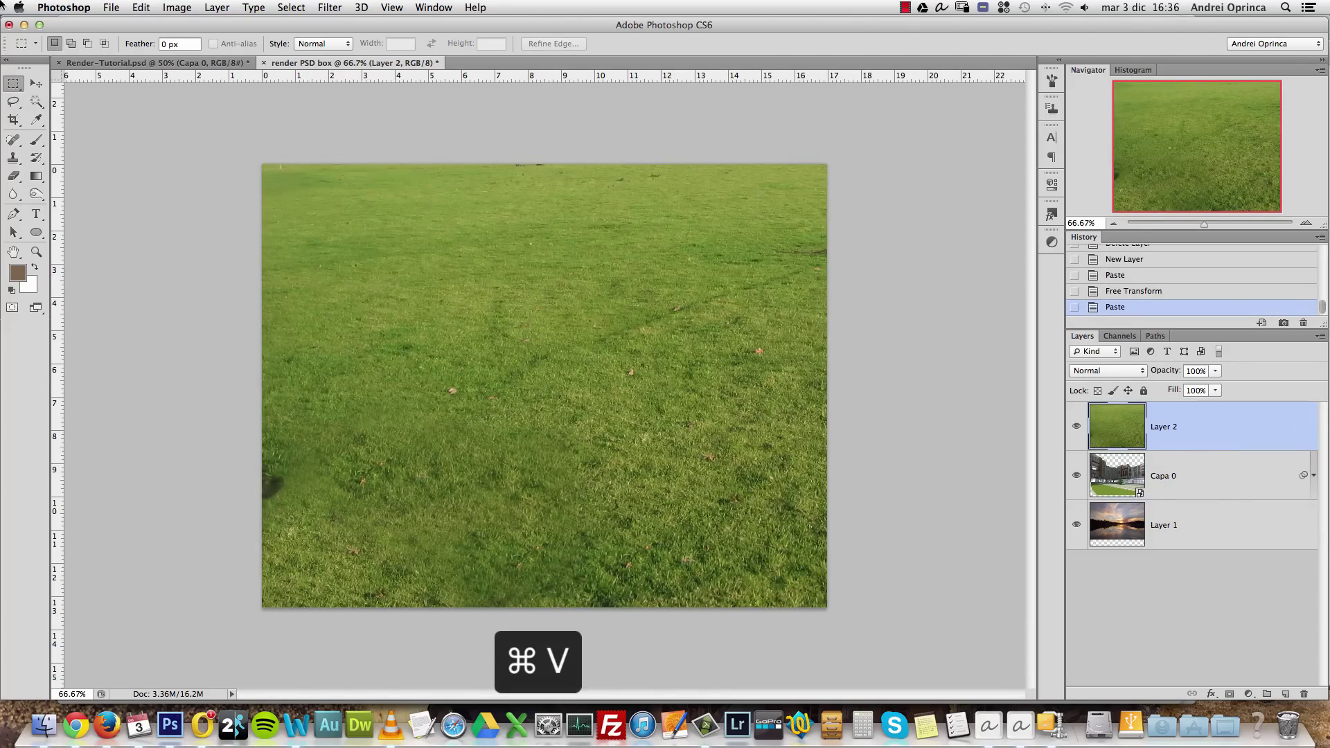
{"action": "left_click", "coordinate": [36, 83]}
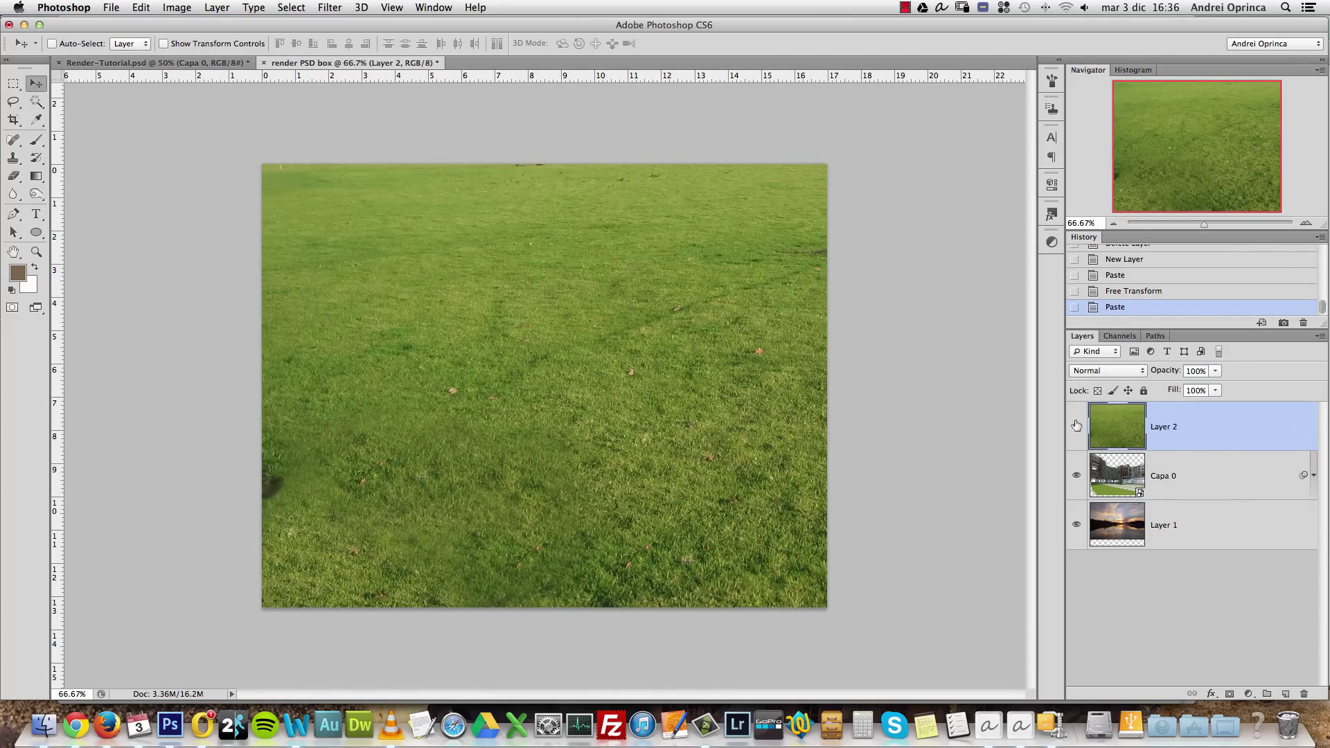
{"action": "left_click_drag", "start_coordinate": [502, 327], "coordinate": [502, 422]}
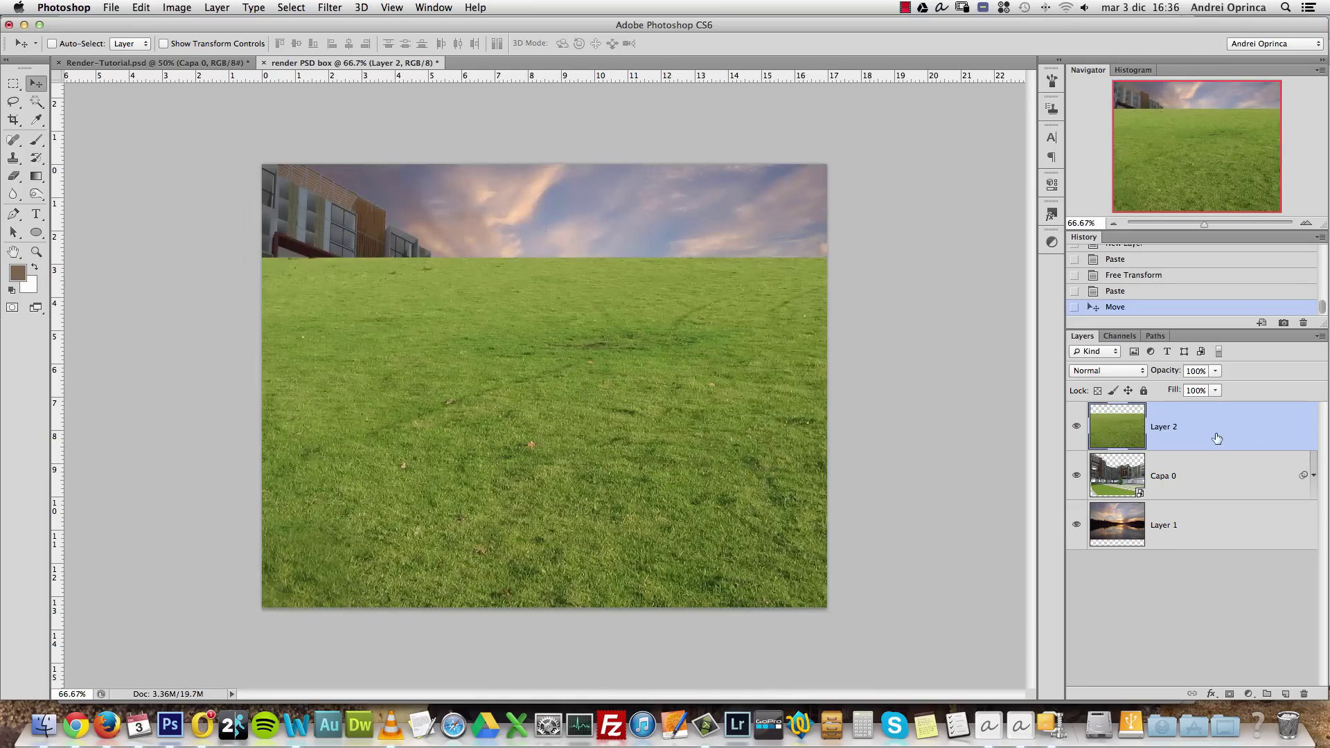
Hide the grass layer, Layer 2, and add a layer mask to it
{"action": "left_click", "coordinate": [1076, 426]}
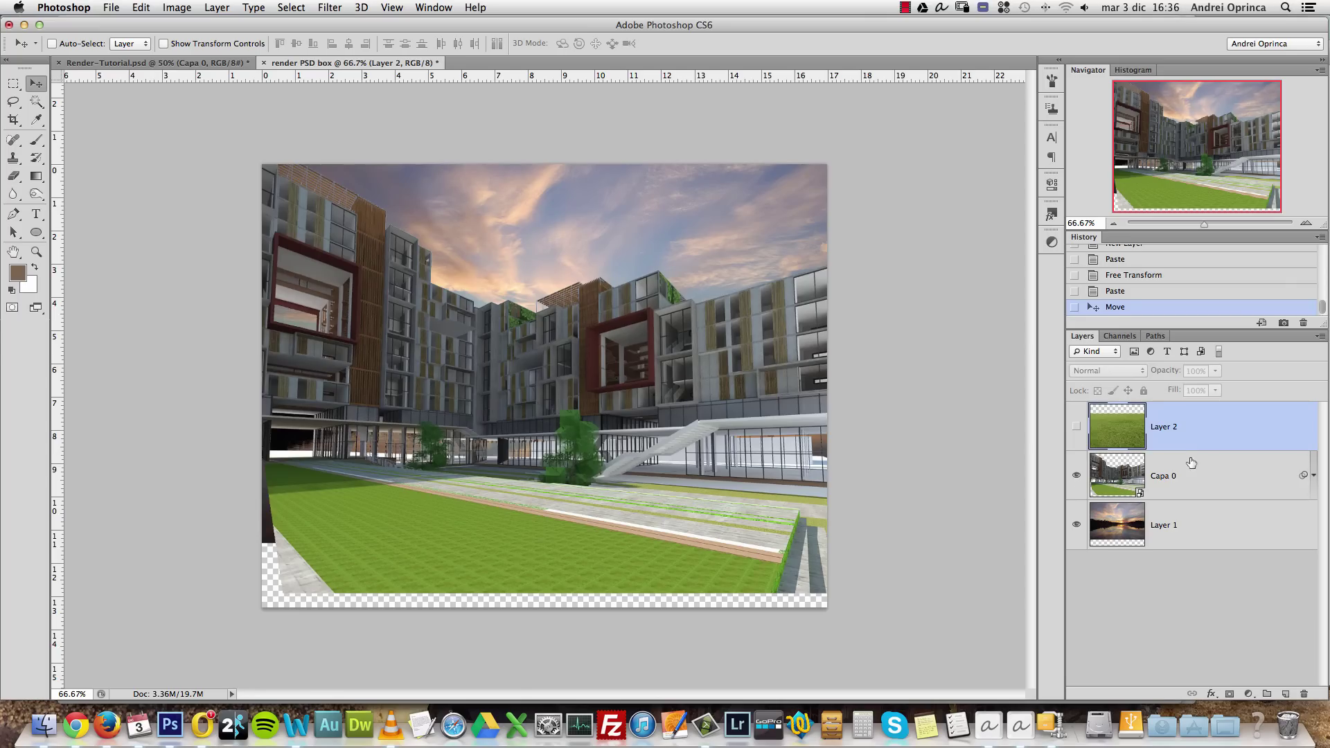
{"action": "left_click", "coordinate": [1229, 693]}
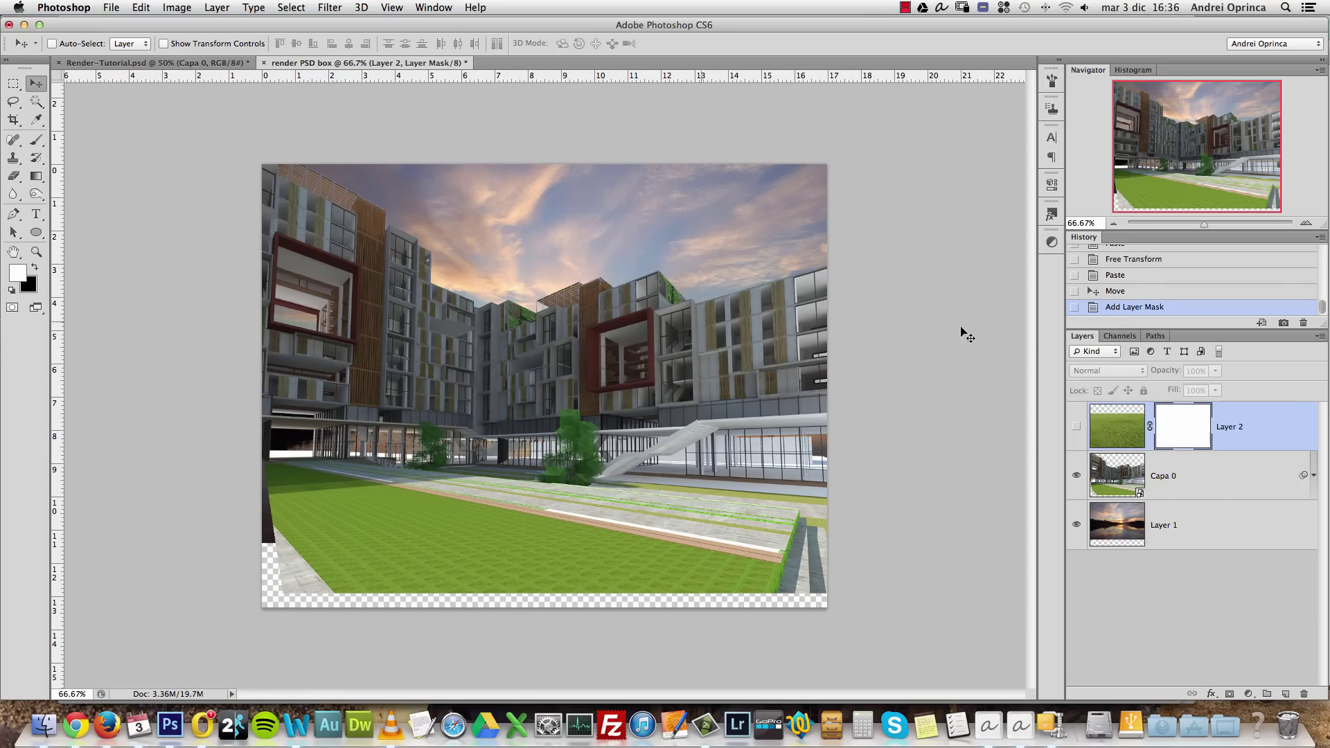
Outline the lawn with the Polygonal Lasso tool, following the path edge and extending past the canvas's left and lower borders
{"action": "left_click", "coordinate": [13, 101]}
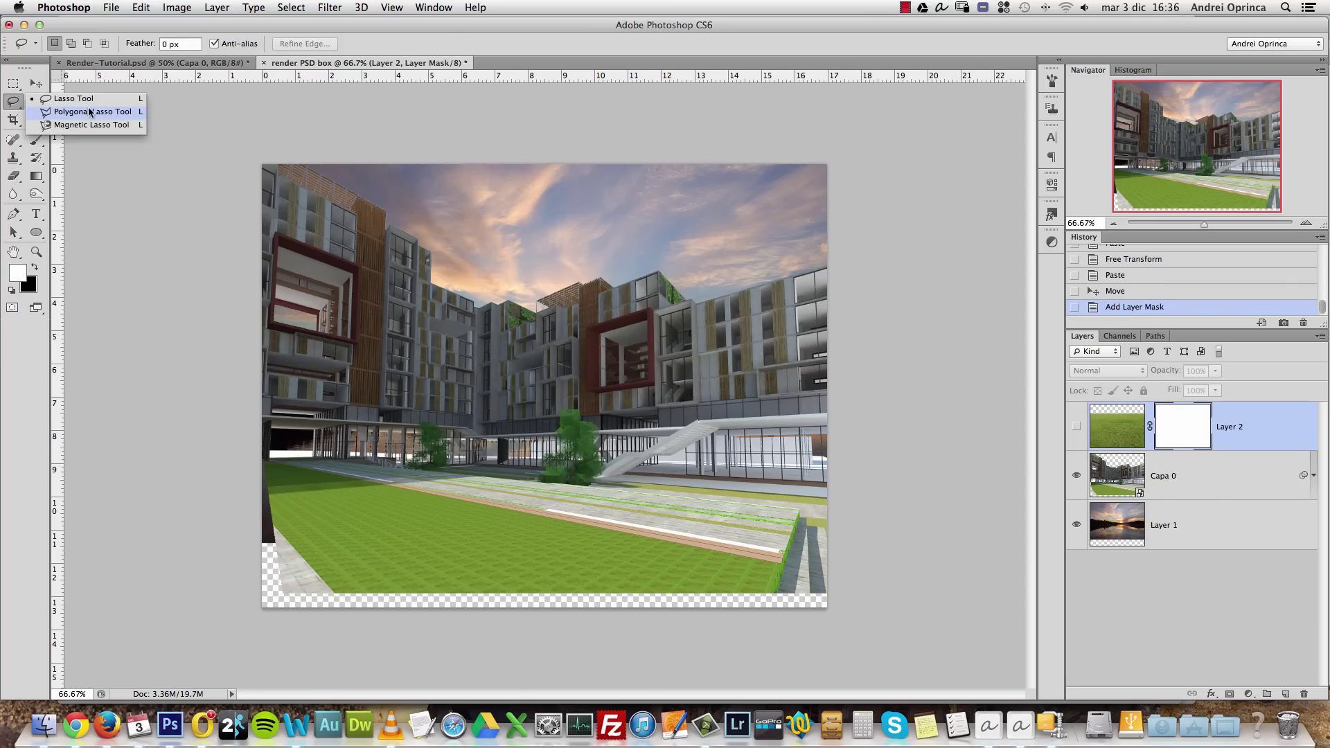
{"action": "left_click", "coordinate": [96, 115]}
{"action": "key", "text": "super+plus"}
{"action": "scroll", "coordinate": [881, 465], "scroll_direction": "down", "scroll_amount": 2}
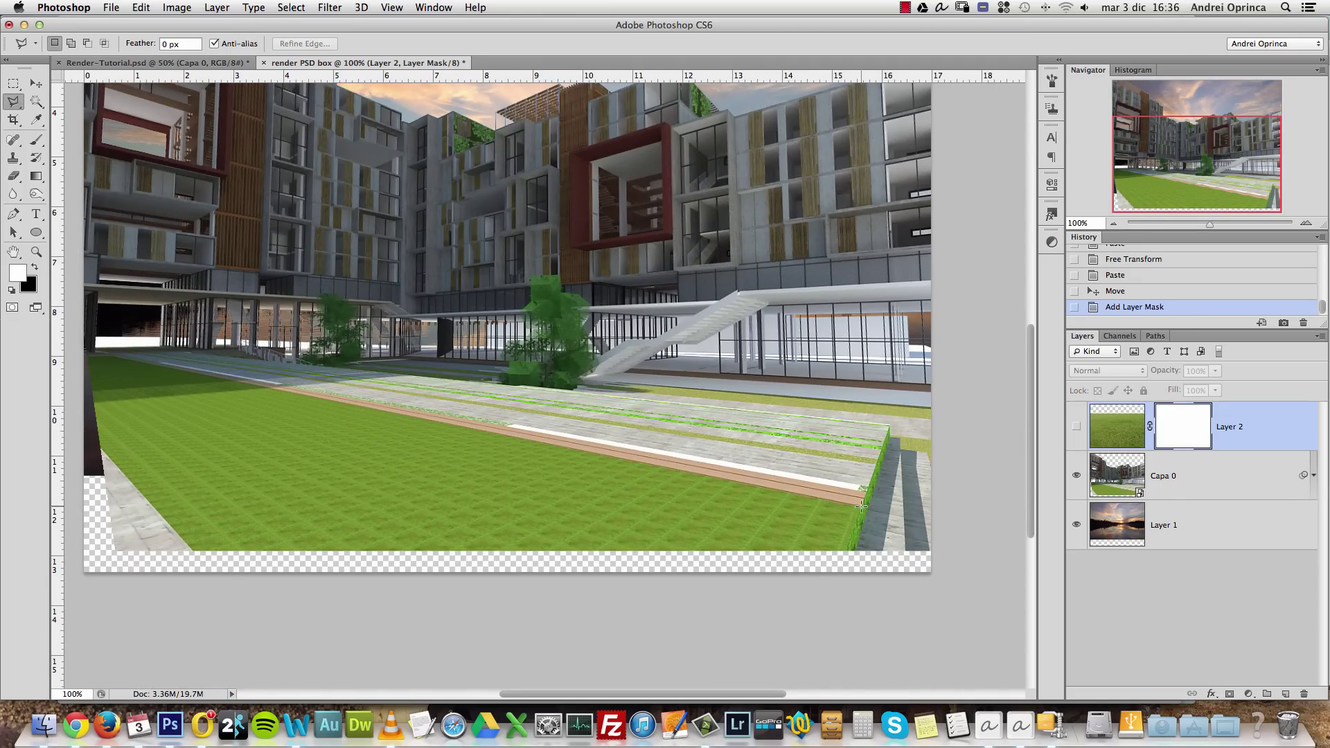
{"action": "scroll", "coordinate": [505, 424], "scroll_direction": "left", "scroll_amount": 5}
{"action": "scroll", "coordinate": [506, 424], "scroll_direction": "up", "scroll_amount": 1}
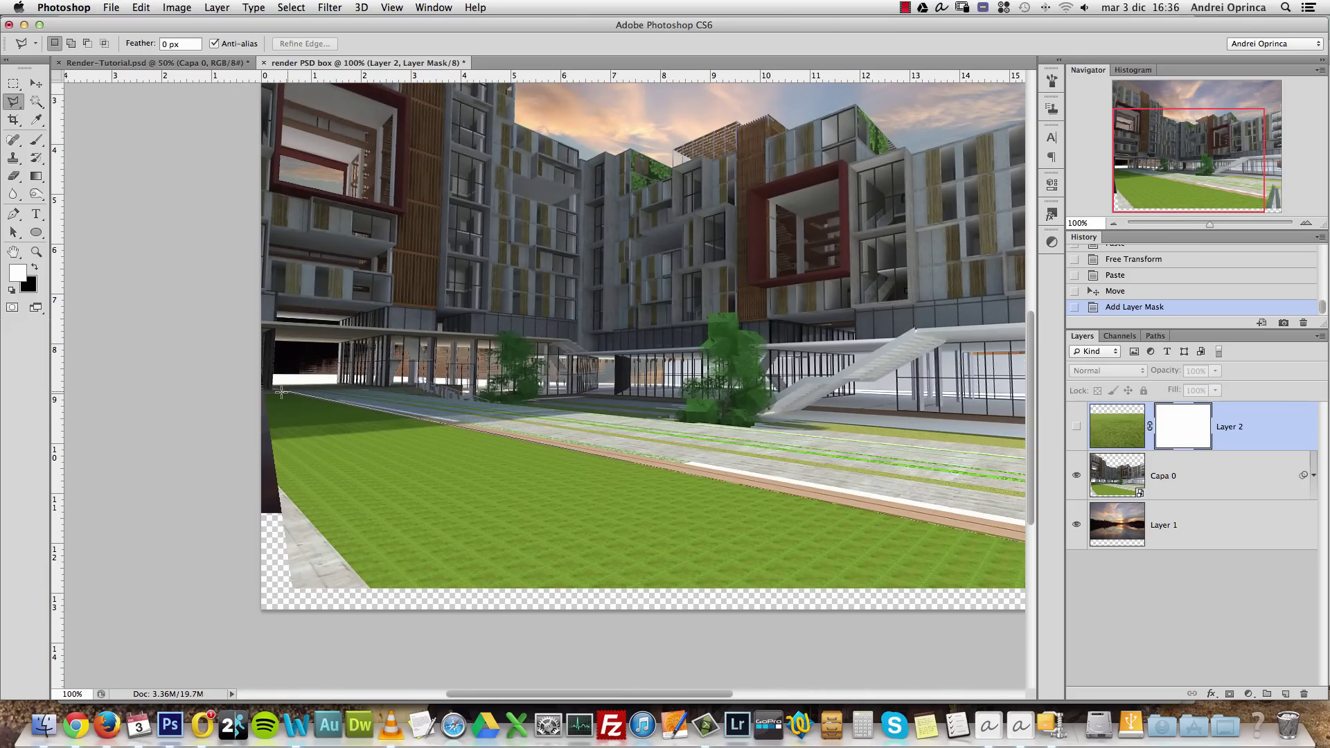
{"action": "left_click", "coordinate": [229, 404]}
{"action": "left_click", "coordinate": [201, 641]}
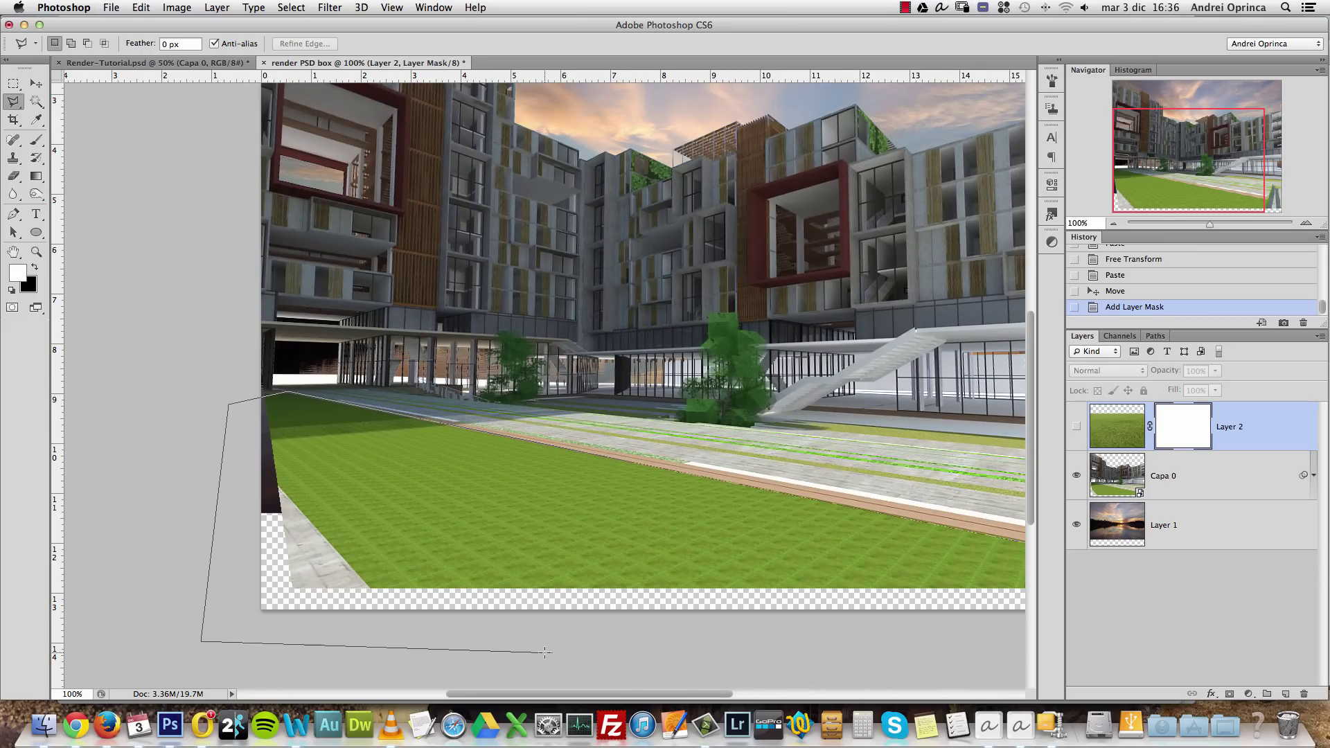
{"action": "left_click", "coordinate": [620, 650]}
{"action": "left_click_drag", "start_coordinate": [775, 618], "coordinate": [666, 526]}
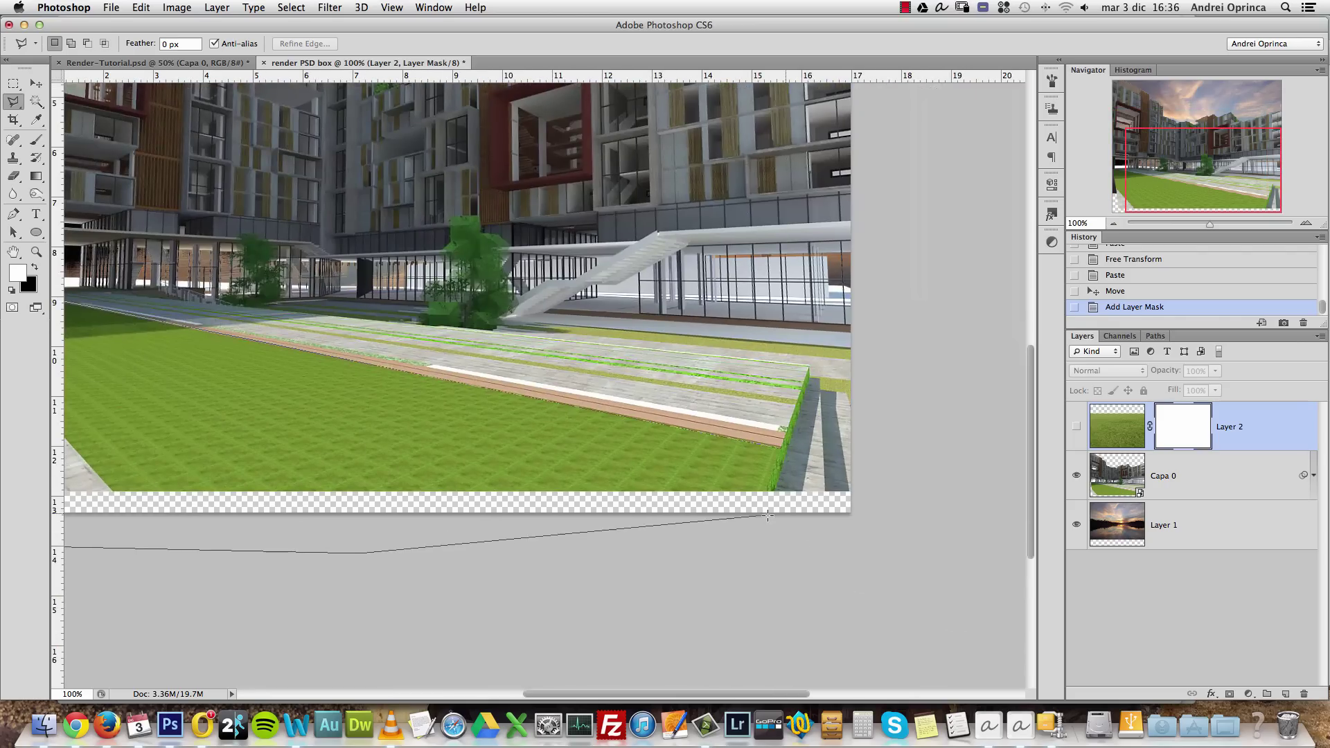
{"action": "left_click", "coordinate": [743, 538]}
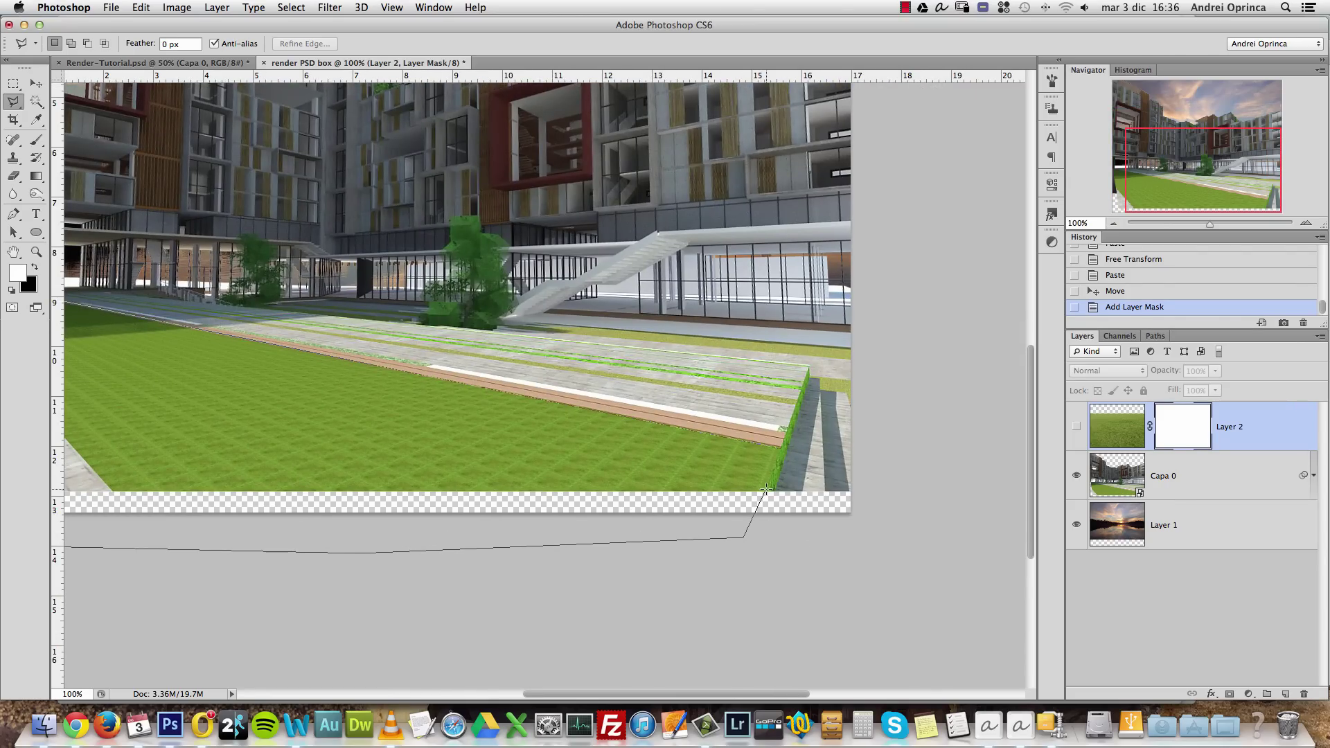
{"action": "double_click", "coordinate": [765, 489]}
{"action": "left_click_drag", "start_coordinate": [665, 375], "coordinate": [885, 459]}
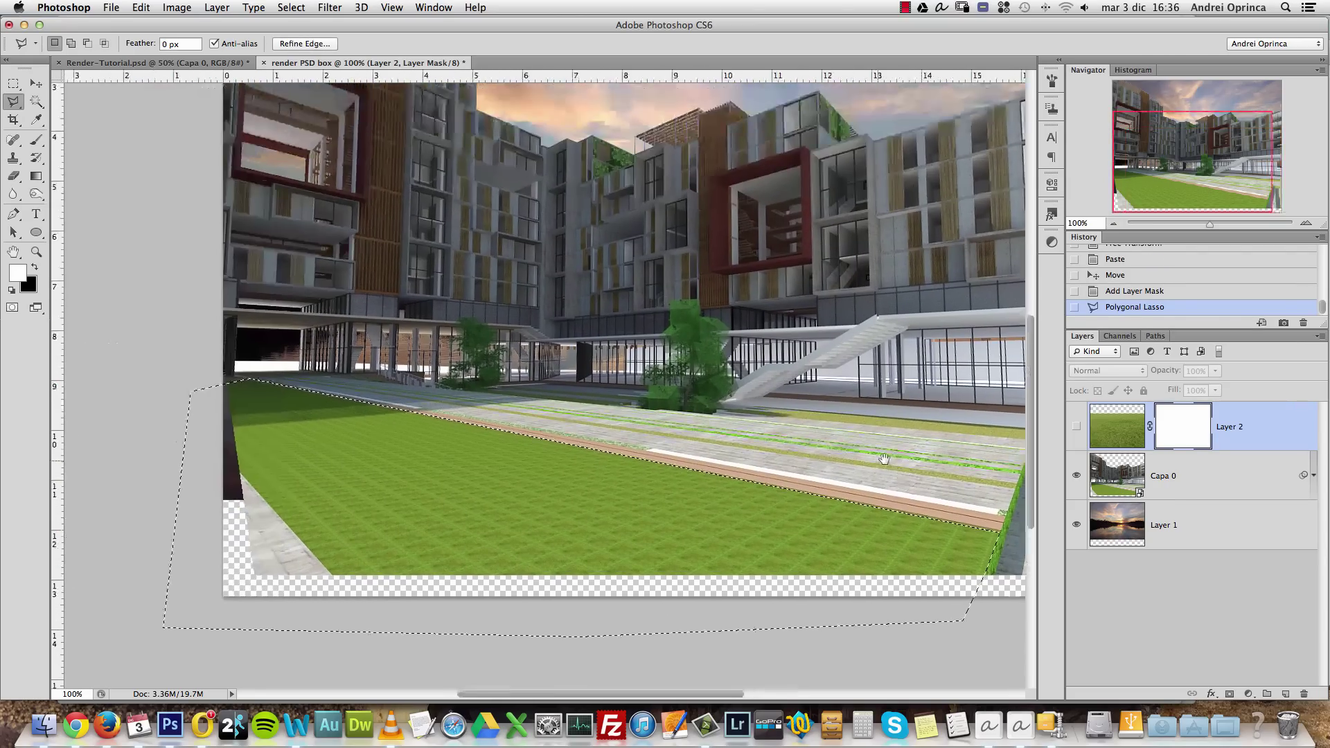
Show Layer 2, fill the lawn selection on its mask with black, deselect and invert the mask
{"action": "left_click", "coordinate": [1076, 426]}
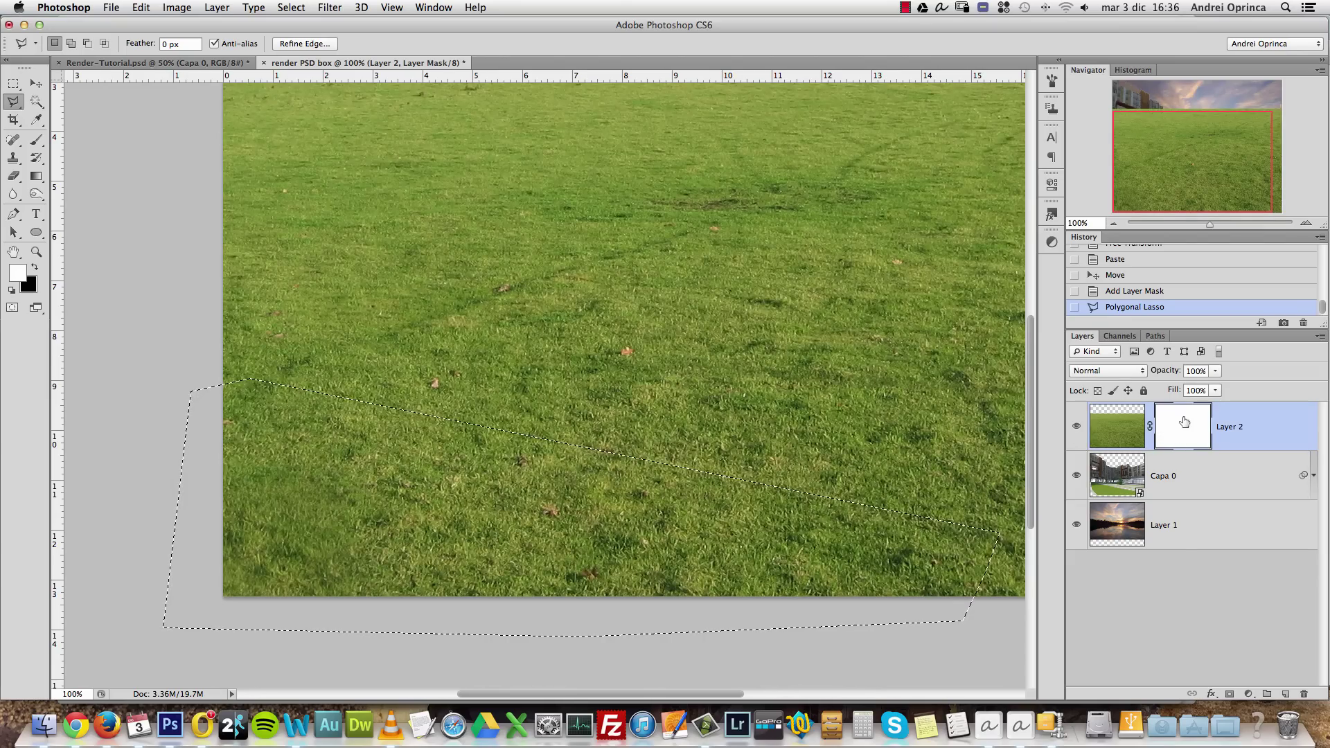
{"action": "key", "text": "x"}
{"action": "key", "text": "alt+BackSpace"}
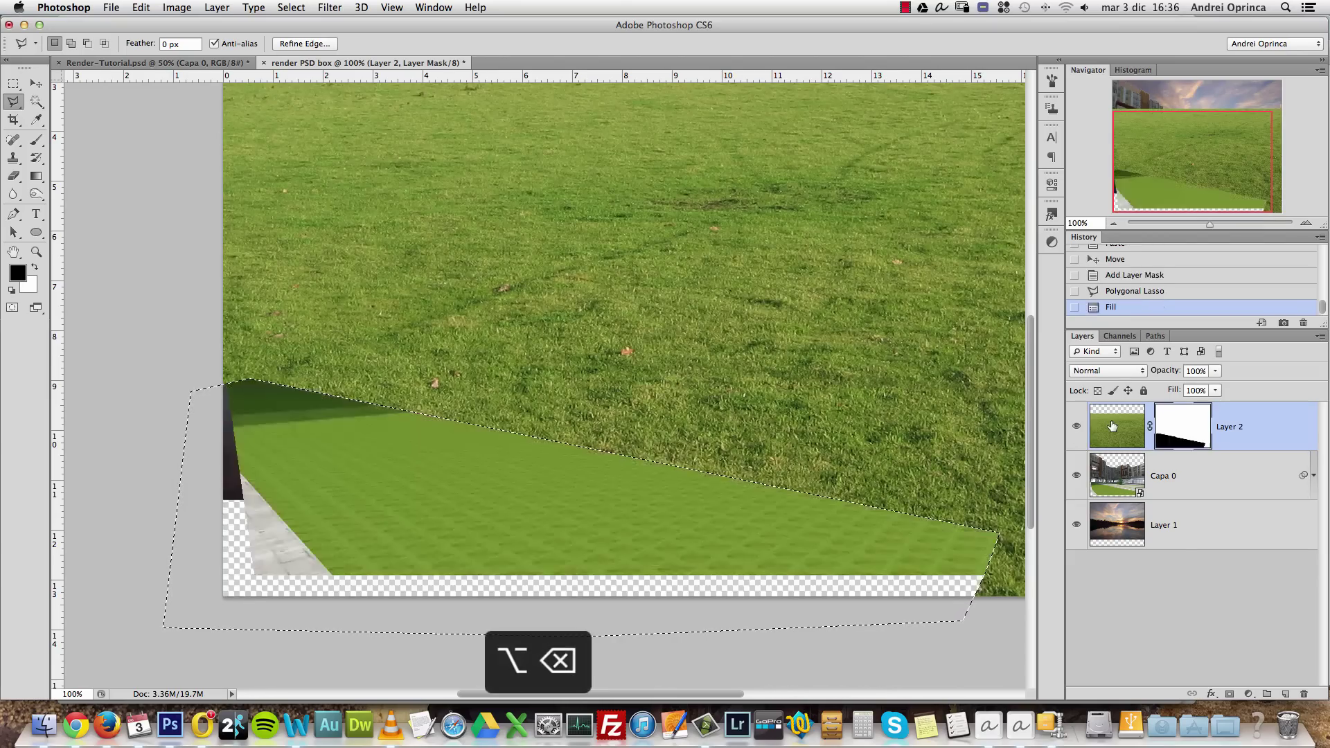
{"action": "key", "text": "super+d"}
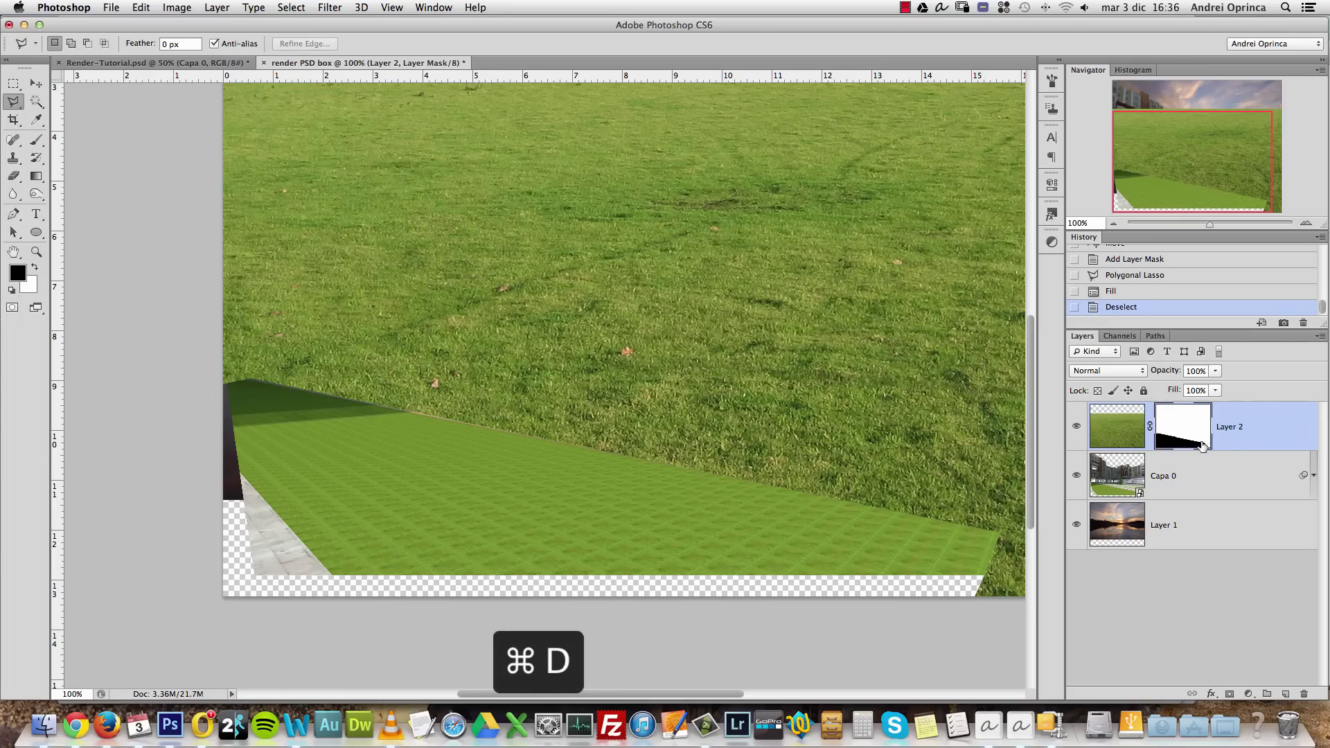
{"action": "key", "text": "super+i"}
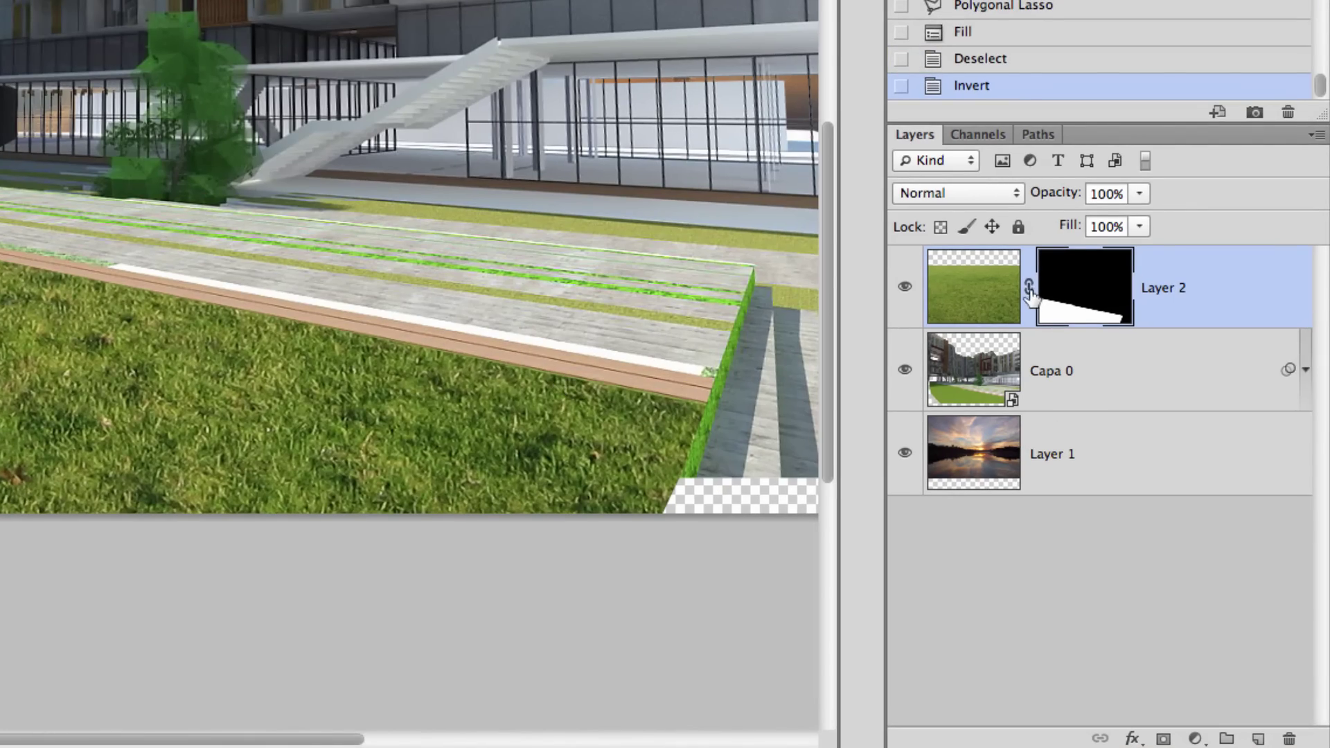
Unlink Layer 2's mask from its image and move the grass down within the masked lawn area
{"action": "left_click", "coordinate": [1027, 287]}
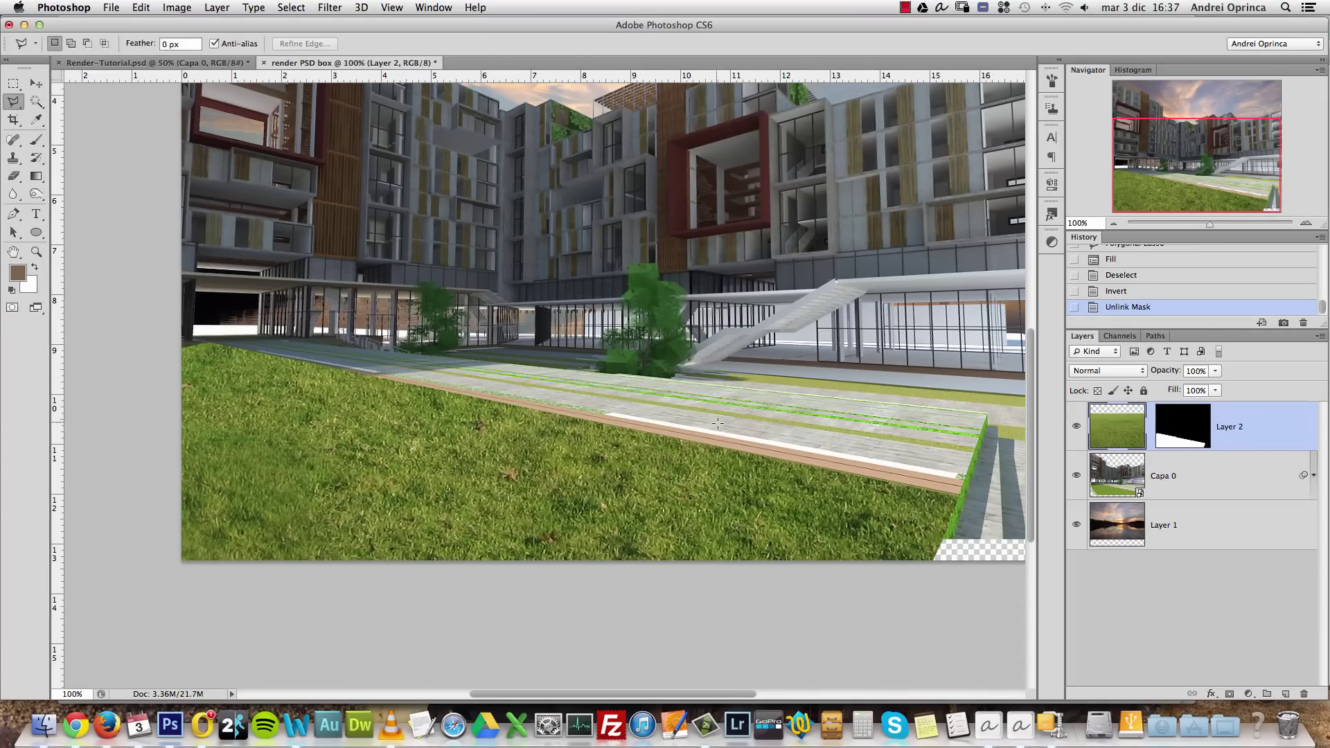
{"action": "key", "text": "v"}
{"action": "mouse_move", "coordinate": [717, 423]}
{"action": "left_mouse_down"}
{"action": "mouse_move", "coordinate": [480, 442]}
{"action": "mouse_move", "coordinate": [617, 605]}
{"action": "mouse_move", "coordinate": [663, 435]}
{"action": "mouse_move", "coordinate": [445, 463]}
{"action": "mouse_move", "coordinate": [477, 486]}
{"action": "mouse_move", "coordinate": [434, 466]}
{"action": "mouse_move", "coordinate": [504, 548]}
{"action": "mouse_move", "coordinate": [356, 479]}
{"action": "mouse_move", "coordinate": [660, 491]}
{"action": "left_mouse_up"}
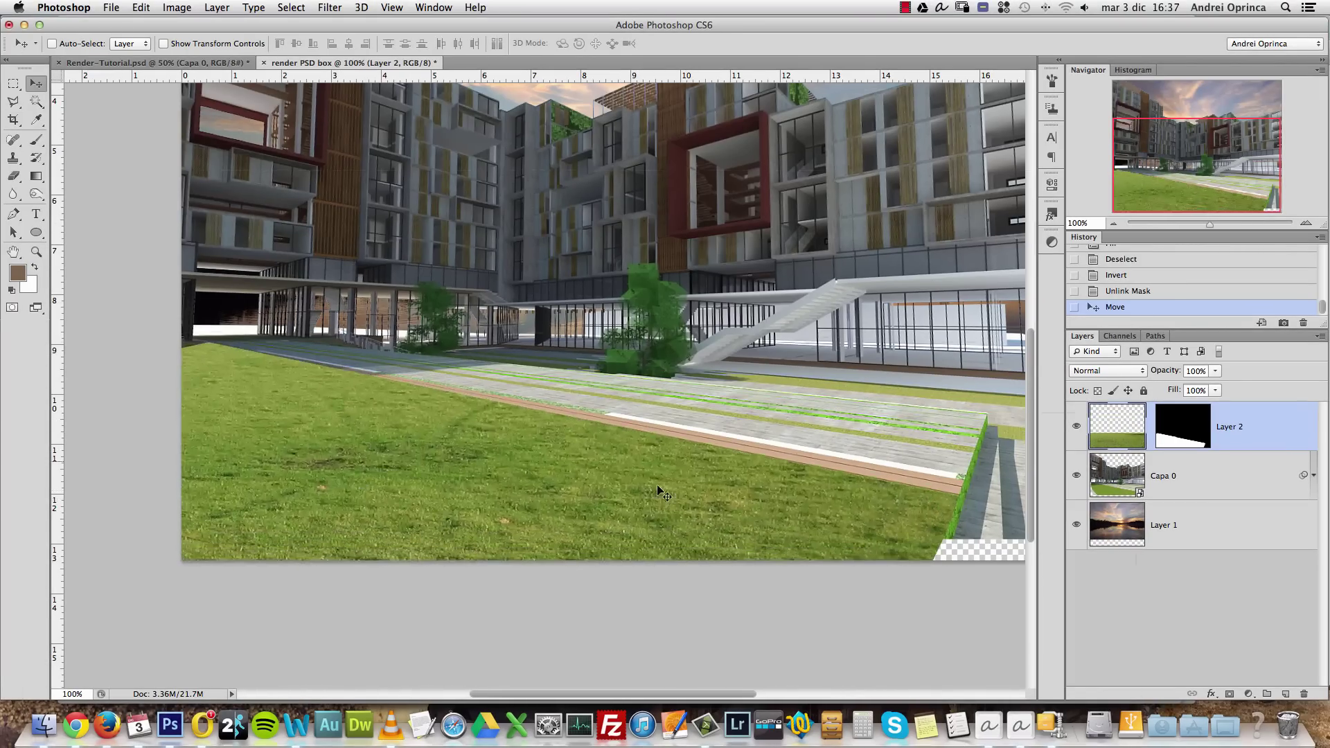
{"action": "left_click", "coordinate": [637, 493], "text": "alt"}
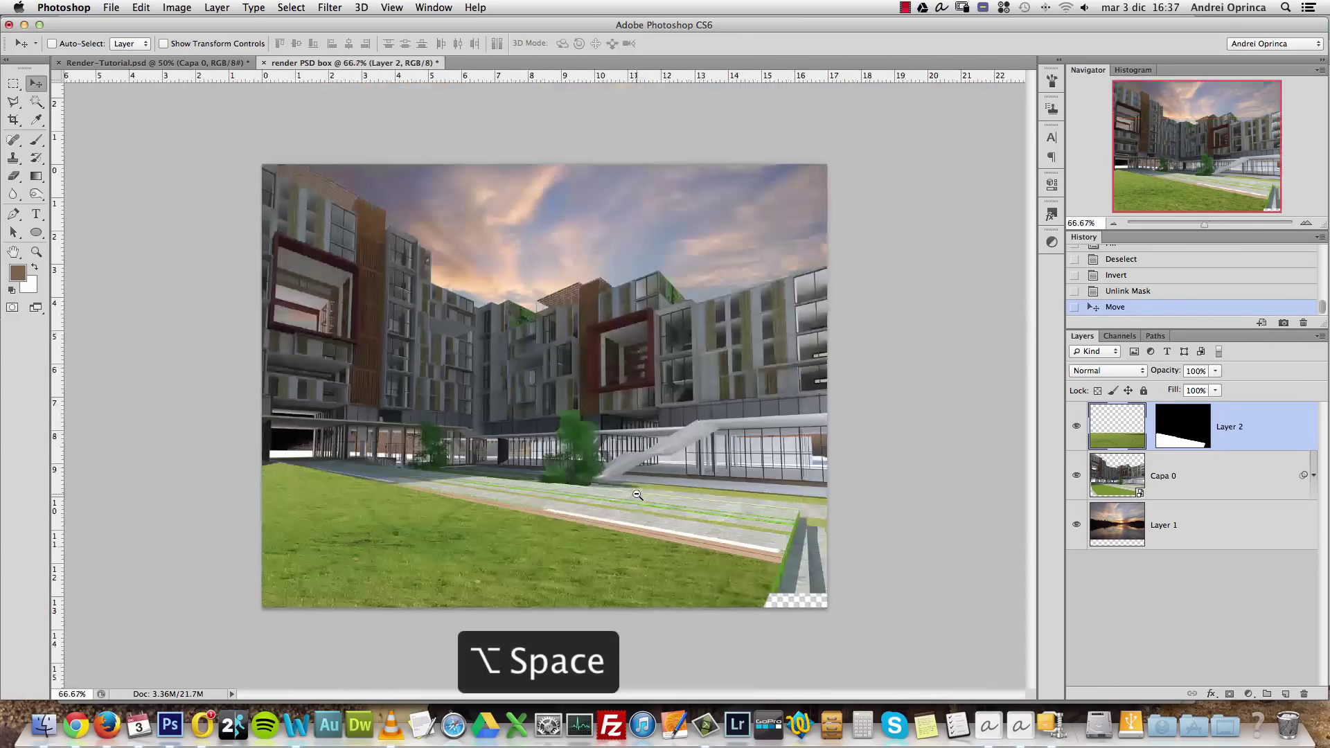
{"action": "key", "text": "super+t"}
{"action": "left_click_drag", "start_coordinate": [649, 554], "coordinate": [729, 504]}
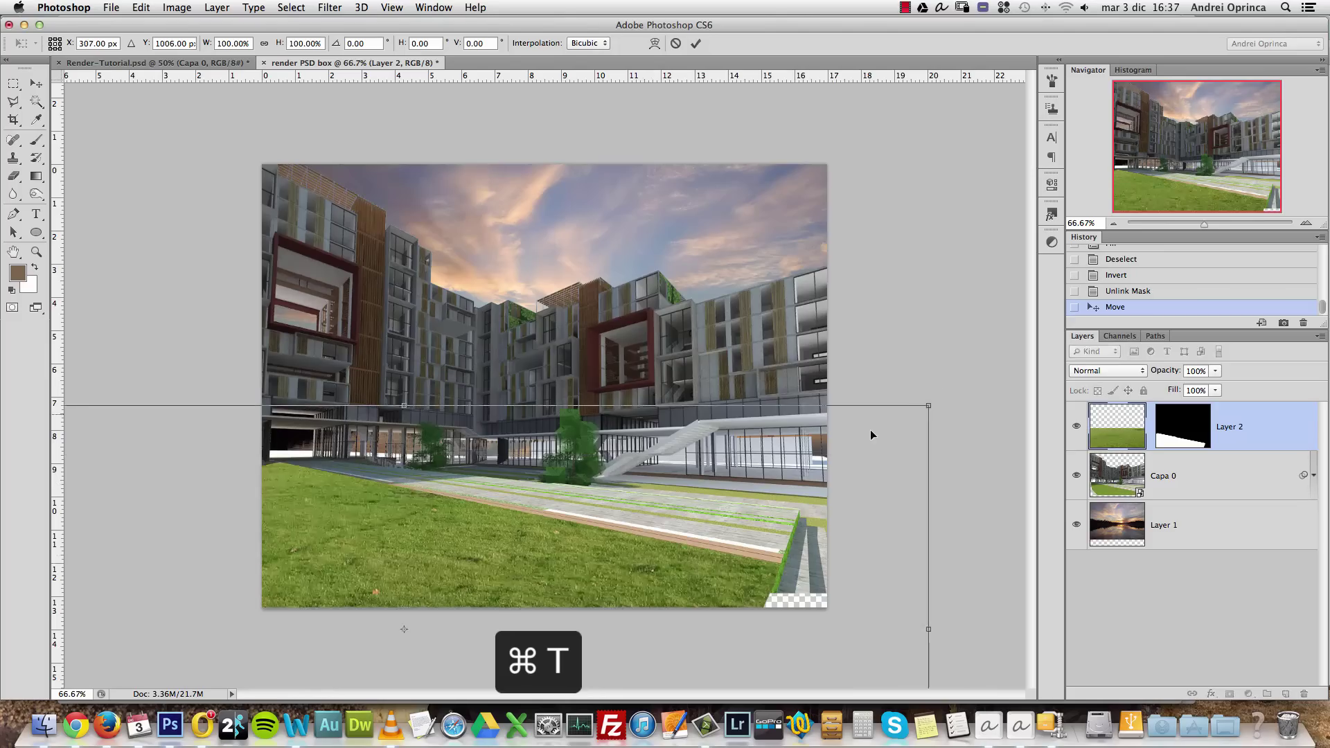
{"action": "left_click_drag", "start_coordinate": [928, 407], "coordinate": [636, 551]}
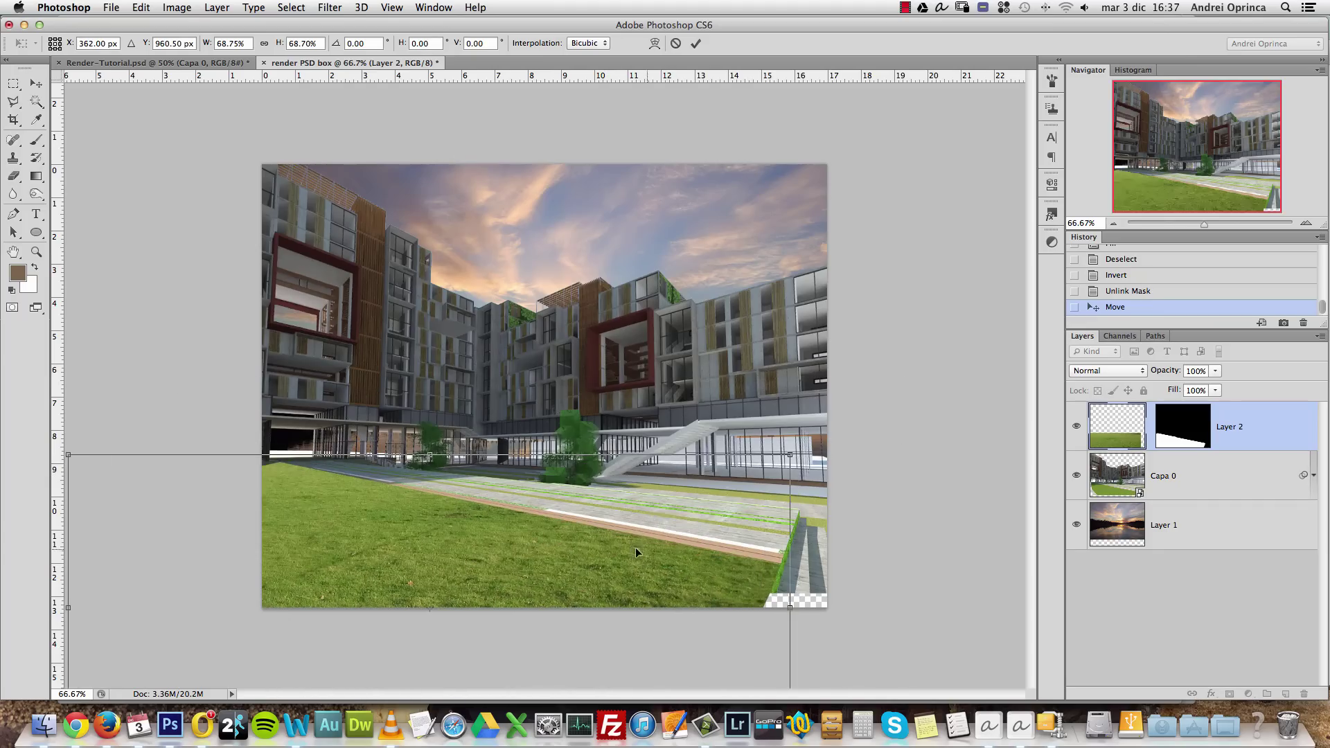
{"action": "key", "text": "super+t"}
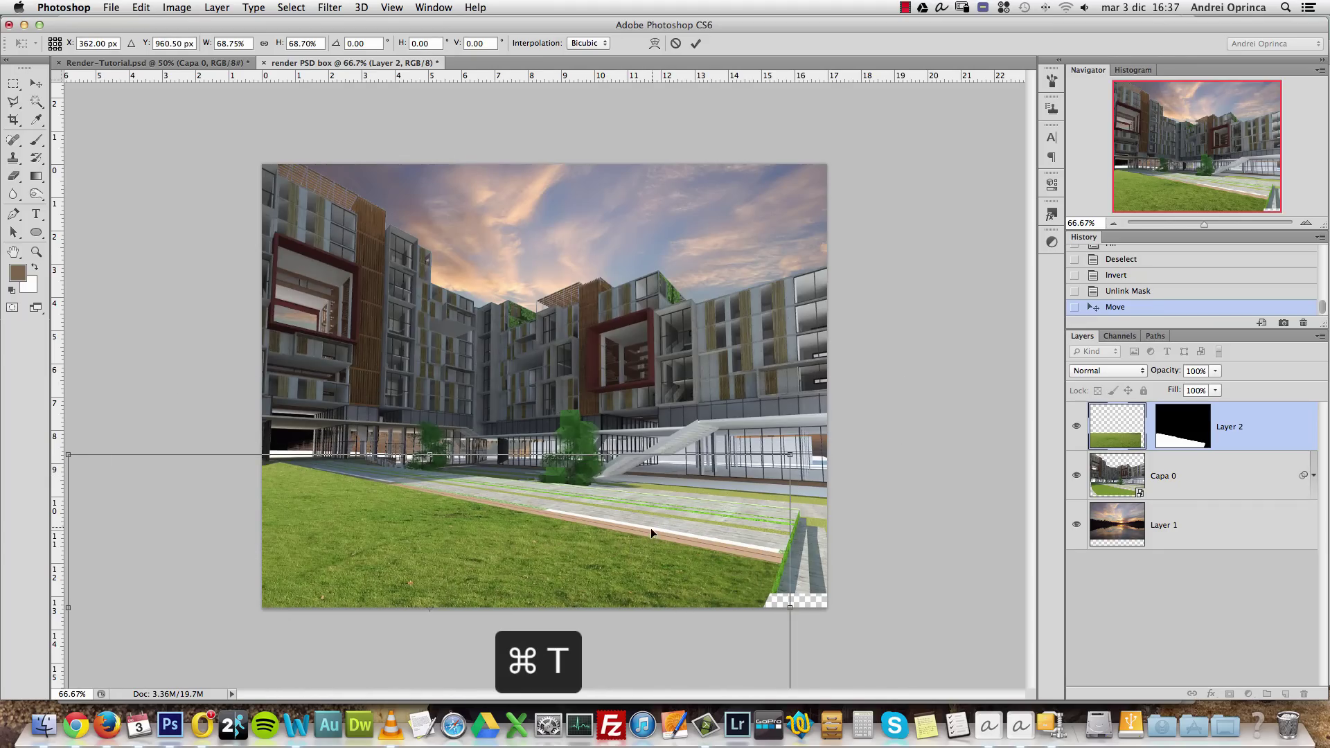
{"action": "right_click", "coordinate": [579, 514]}
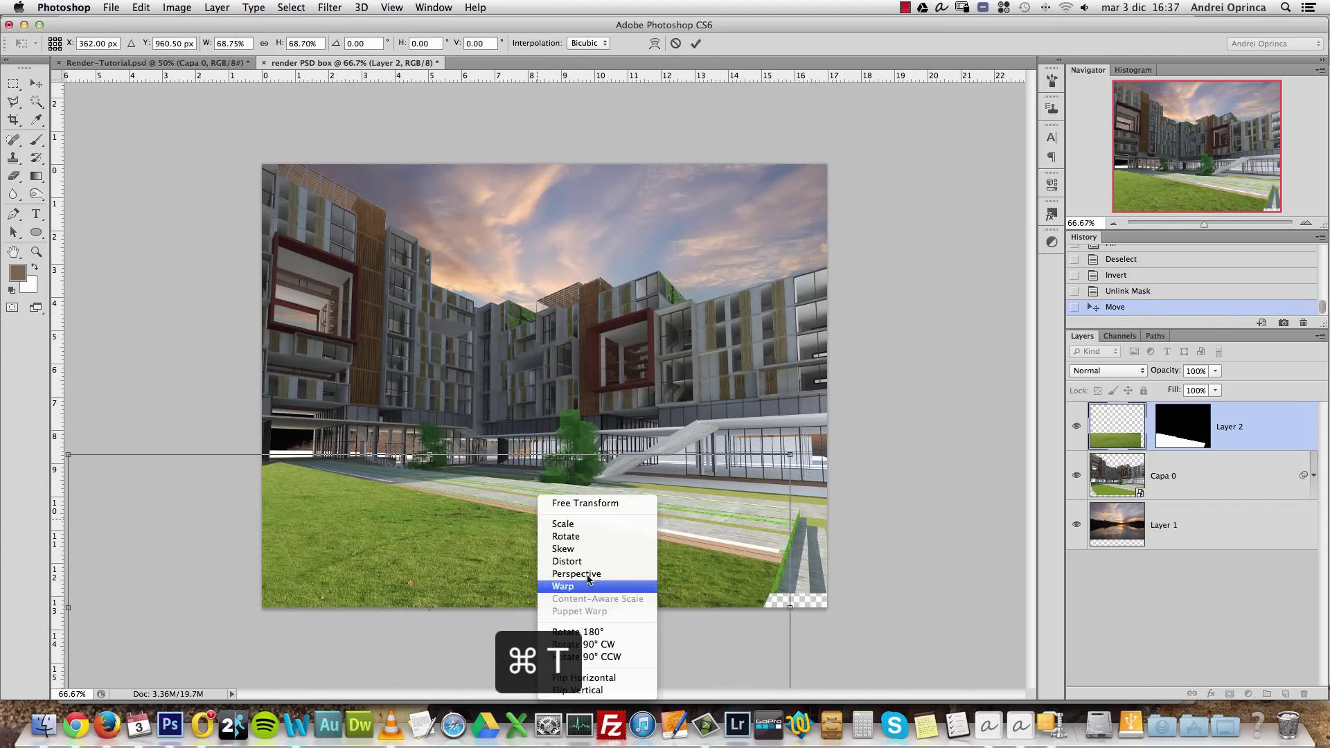
{"action": "left_click", "coordinate": [603, 674]}
{"action": "left_click_drag", "start_coordinate": [555, 555], "coordinate": [604, 521]}
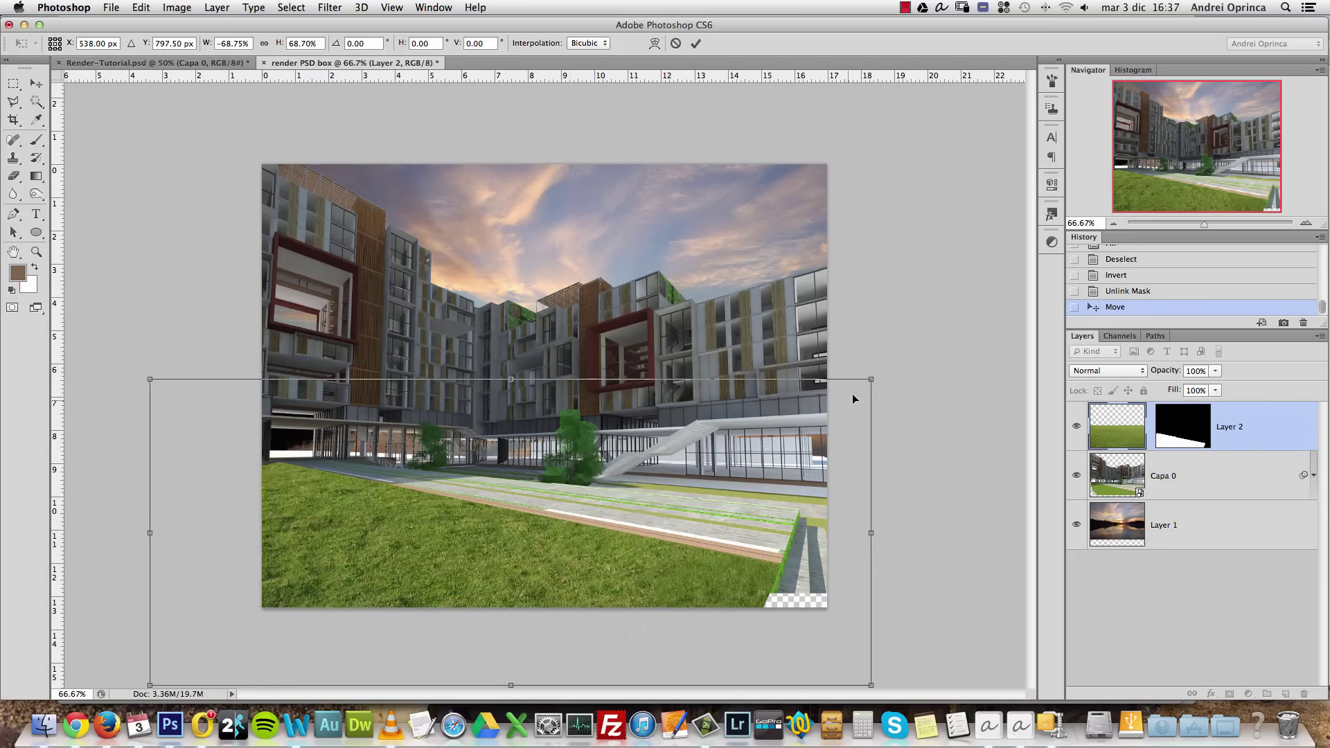
{"action": "left_click_drag", "start_coordinate": [855, 395], "coordinate": [807, 438]}
{"action": "left_click_drag", "start_coordinate": [633, 505], "coordinate": [615, 552]}
{"action": "right_click", "coordinate": [509, 589]}
{"action": "left_click", "coordinate": [534, 586]}
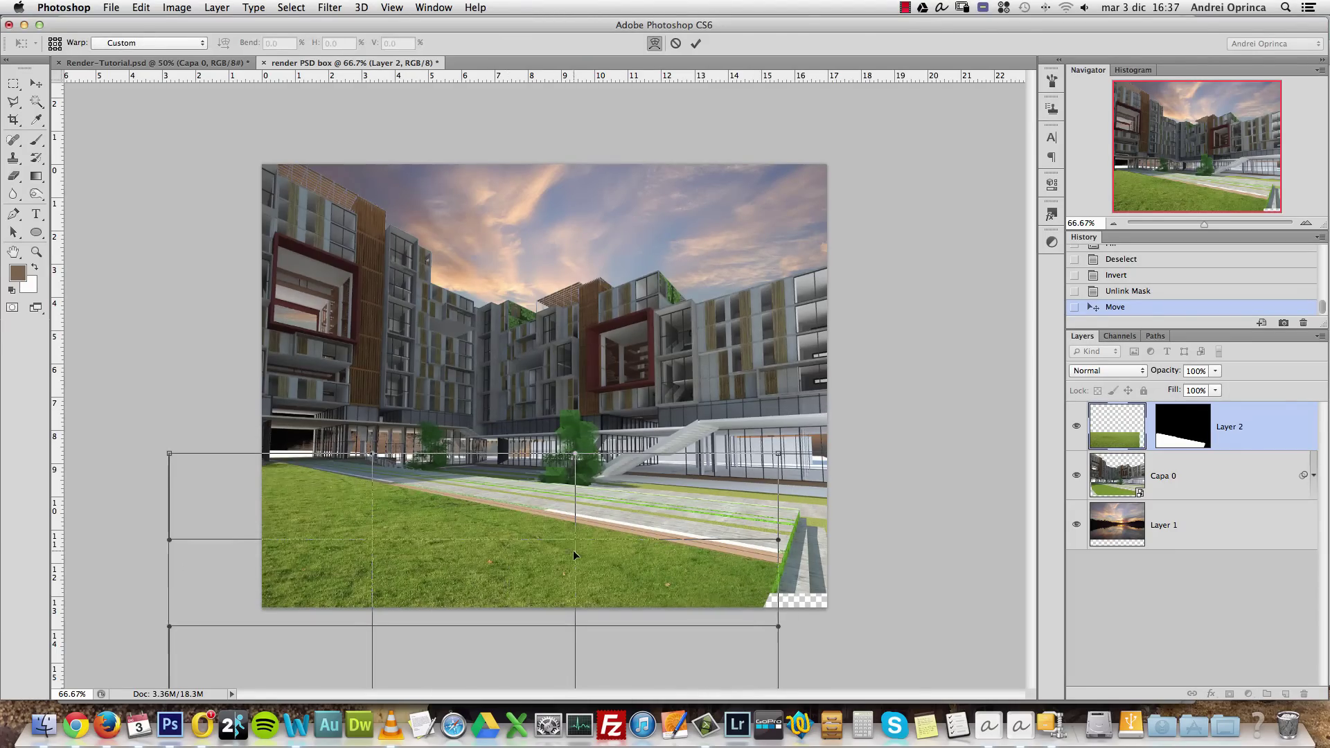
{"action": "key", "text": "Escape"}
Scale the grass image down to about 59% with Free Transform and position it over the lawn
{"action": "key", "text": "super+t"}
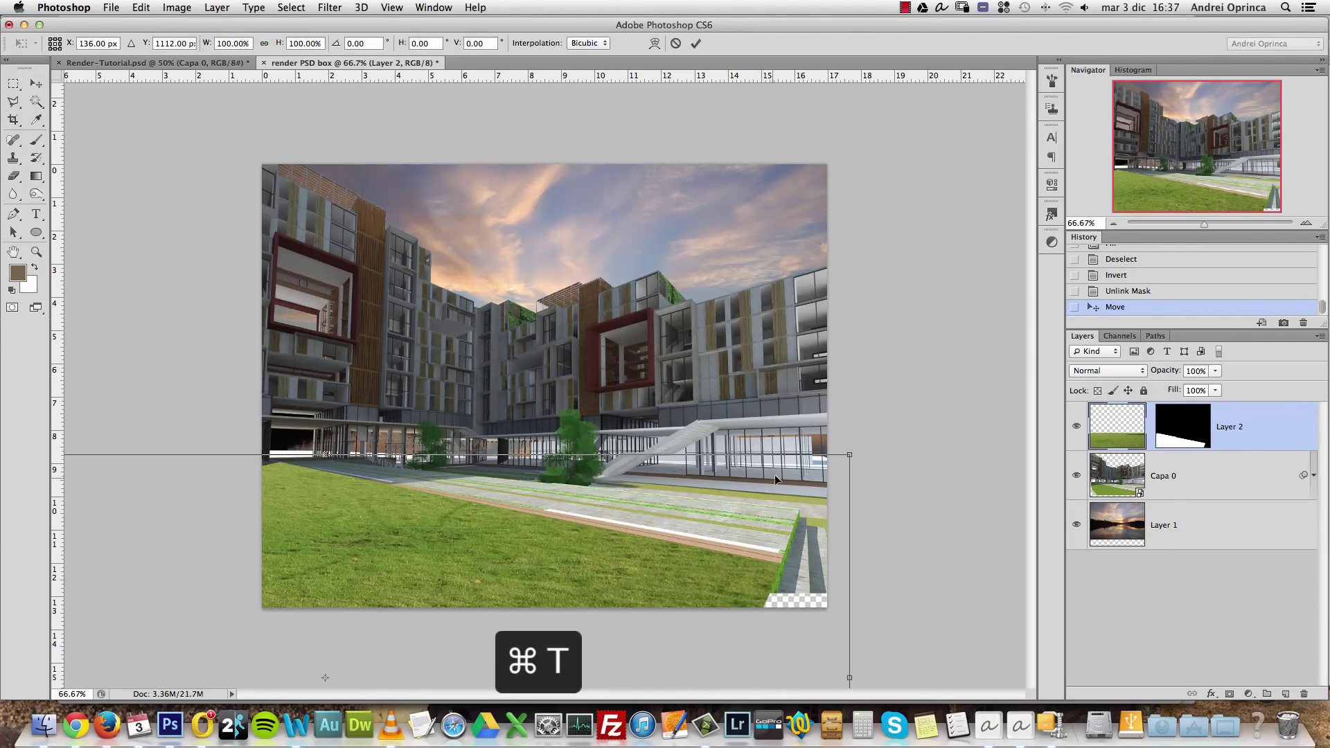
{"action": "left_click_drag", "start_coordinate": [846, 454], "coordinate": [807, 519]}
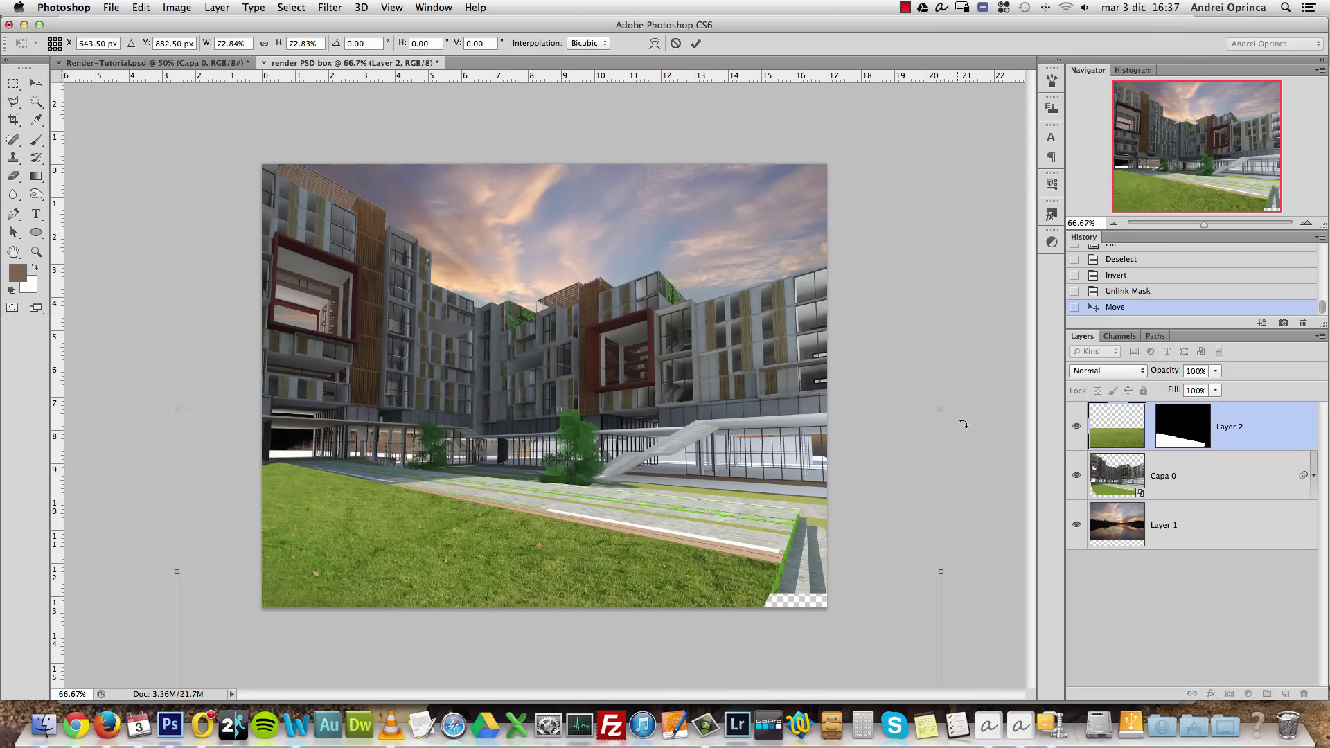
{"action": "left_click_drag", "start_coordinate": [939, 409], "coordinate": [797, 468]}
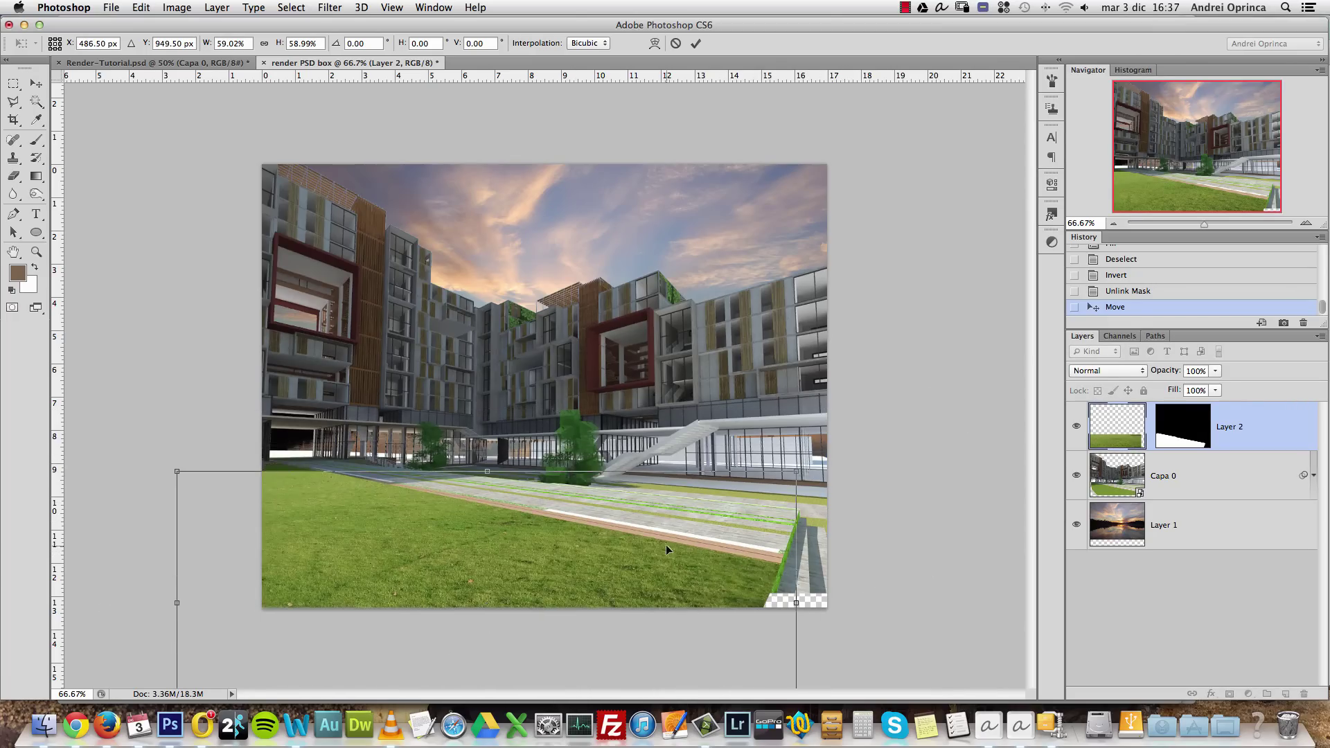
{"action": "left_click_drag", "start_coordinate": [666, 544], "coordinate": [662, 526]}
Flip the grass image horizontally, scale it to 61.36%, reposition it over the lawn and apply the transform
{"action": "right_click", "coordinate": [540, 528]}
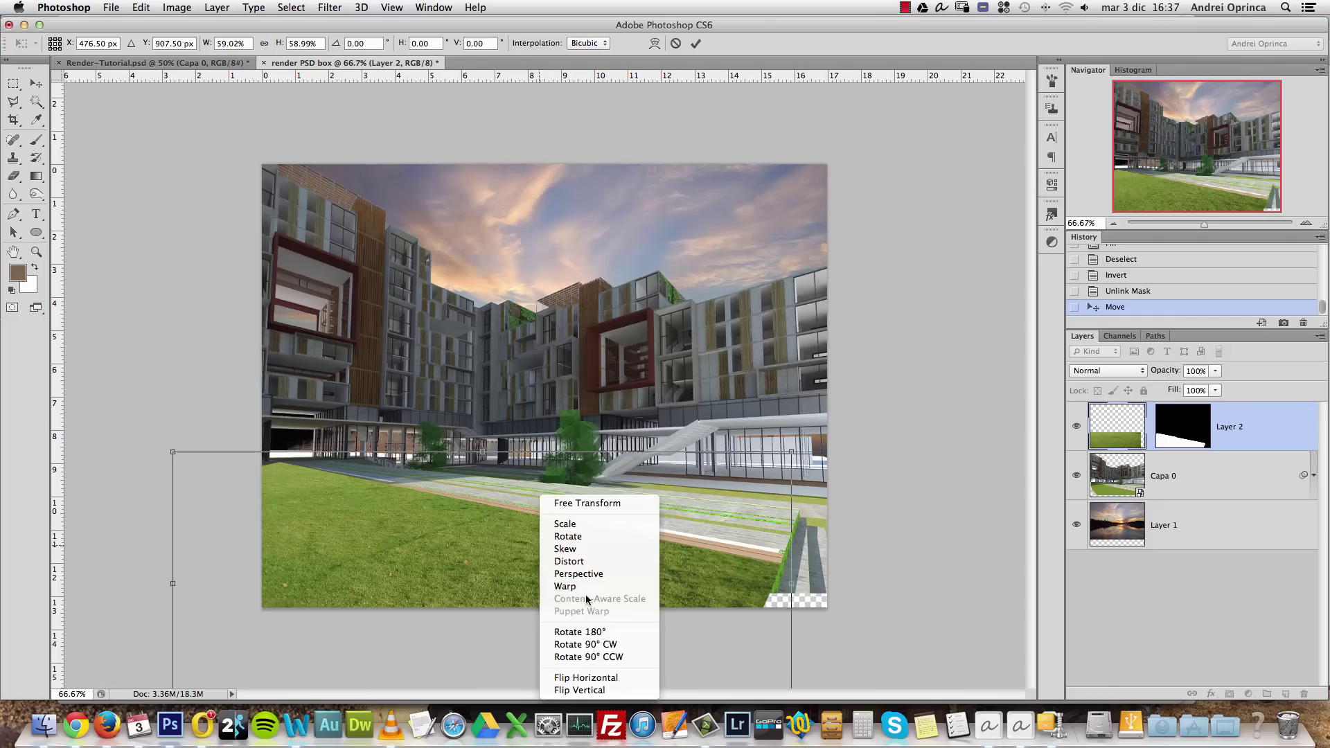
{"action": "left_click", "coordinate": [600, 676]}
{"action": "mouse_move", "coordinate": [660, 538]}
{"action": "left_mouse_down"}
{"action": "mouse_move", "coordinate": [646, 538]}
{"action": "mouse_move", "coordinate": [671, 564]}
{"action": "mouse_move", "coordinate": [613, 543]}
{"action": "mouse_move", "coordinate": [642, 534]}
{"action": "left_mouse_up"}
{"action": "left_click_drag", "start_coordinate": [776, 460], "coordinate": [797, 448]}
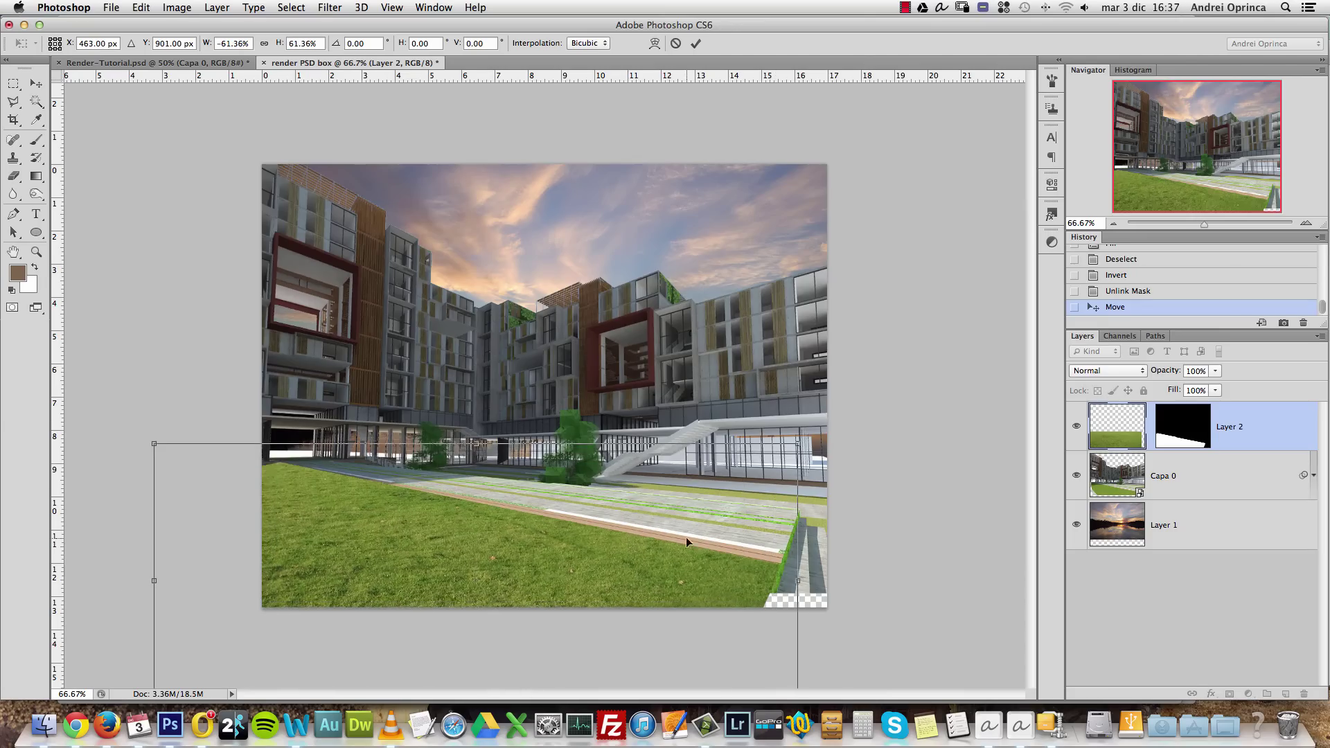
{"action": "left_click_drag", "start_coordinate": [686, 537], "coordinate": [688, 552]}
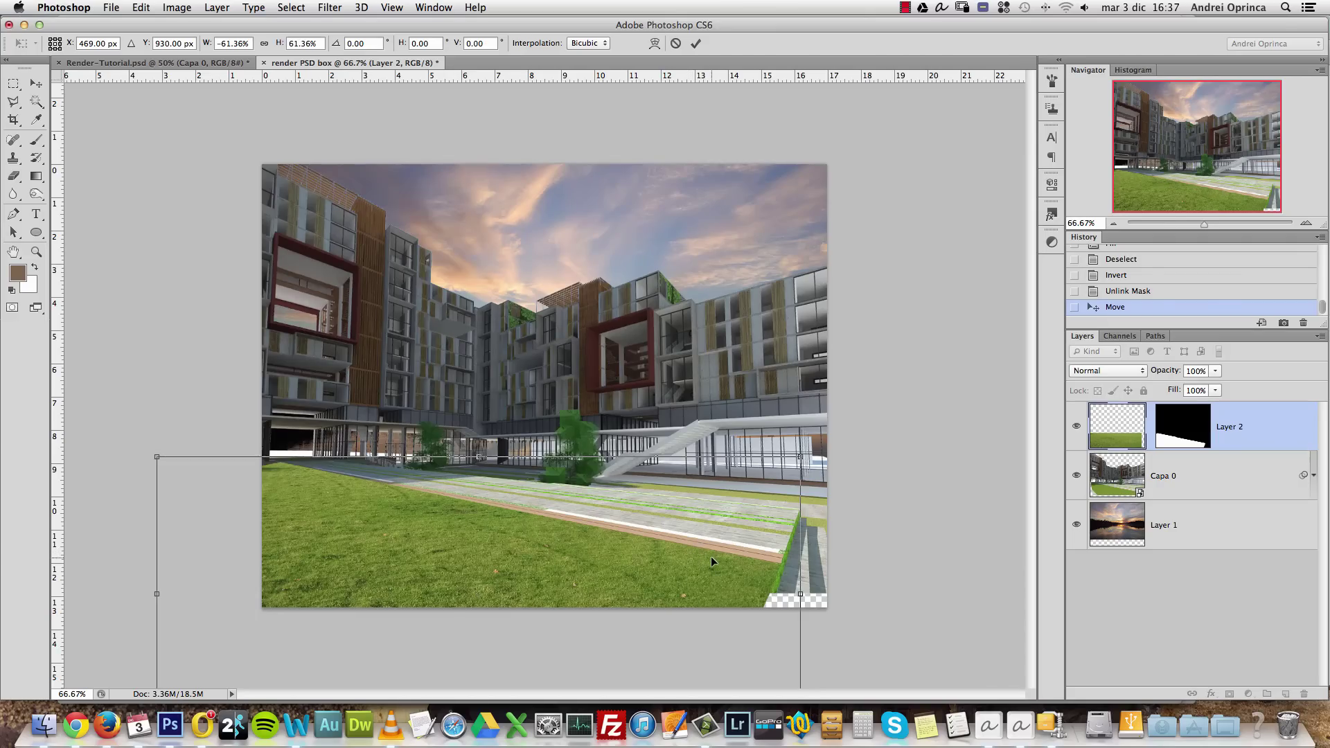
{"action": "key", "text": "Return"}
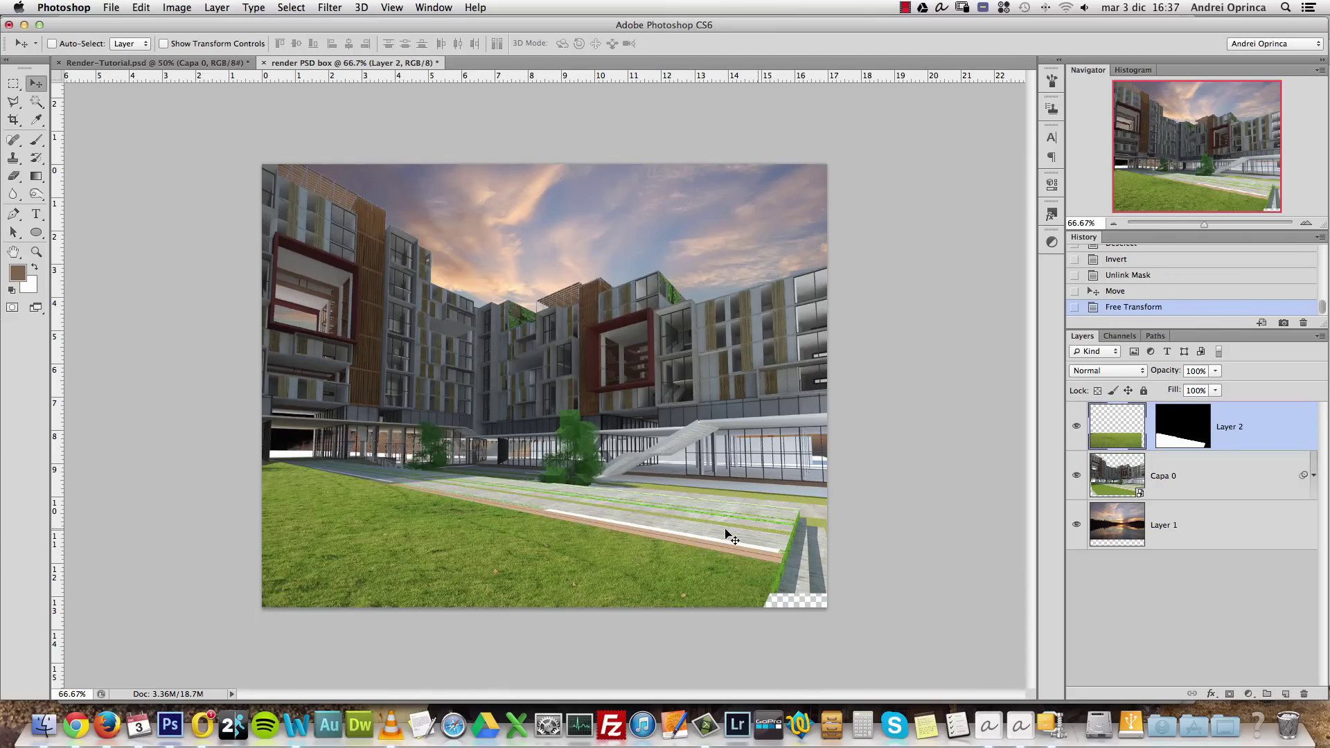
Compare the courtyard with and without Layer 2, and inspect the grass at 100% zoom
{"action": "left_click", "coordinate": [1075, 428]}
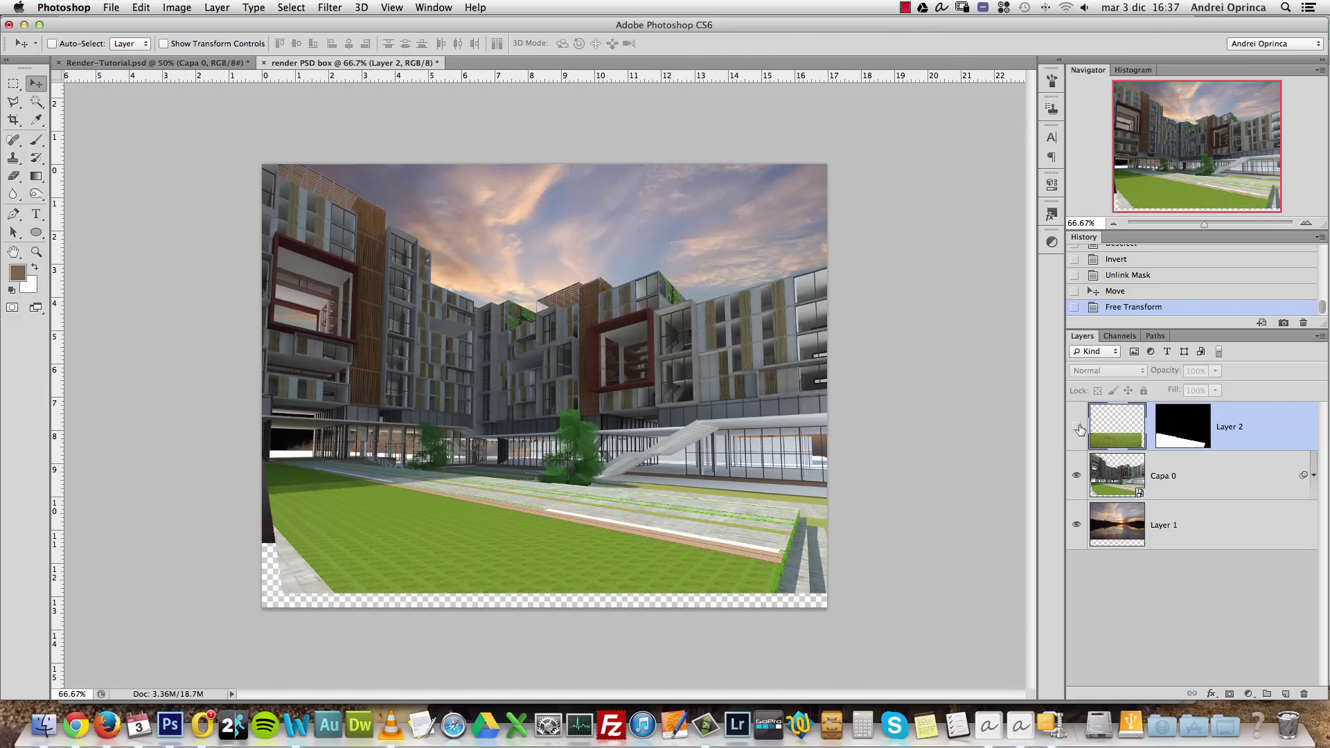
{"action": "left_click", "coordinate": [1077, 428]}
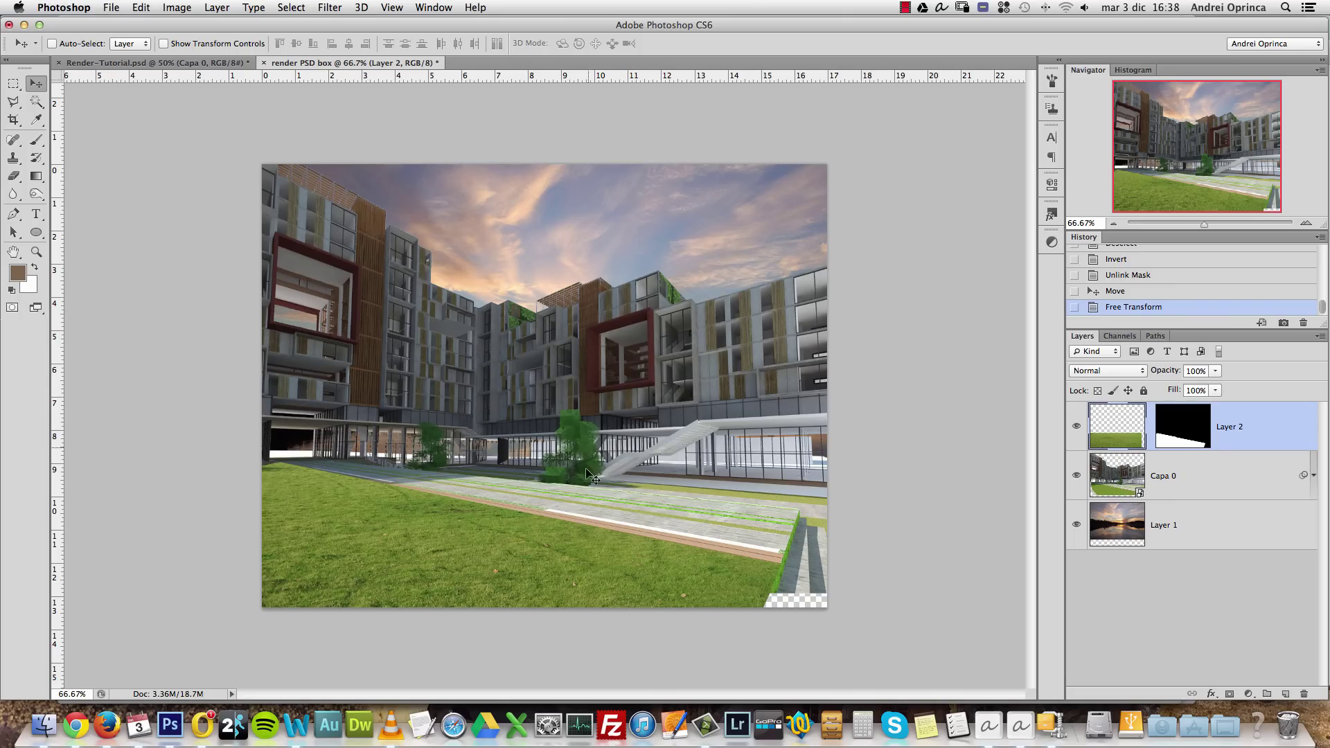
{"action": "key", "text": "super+1"}
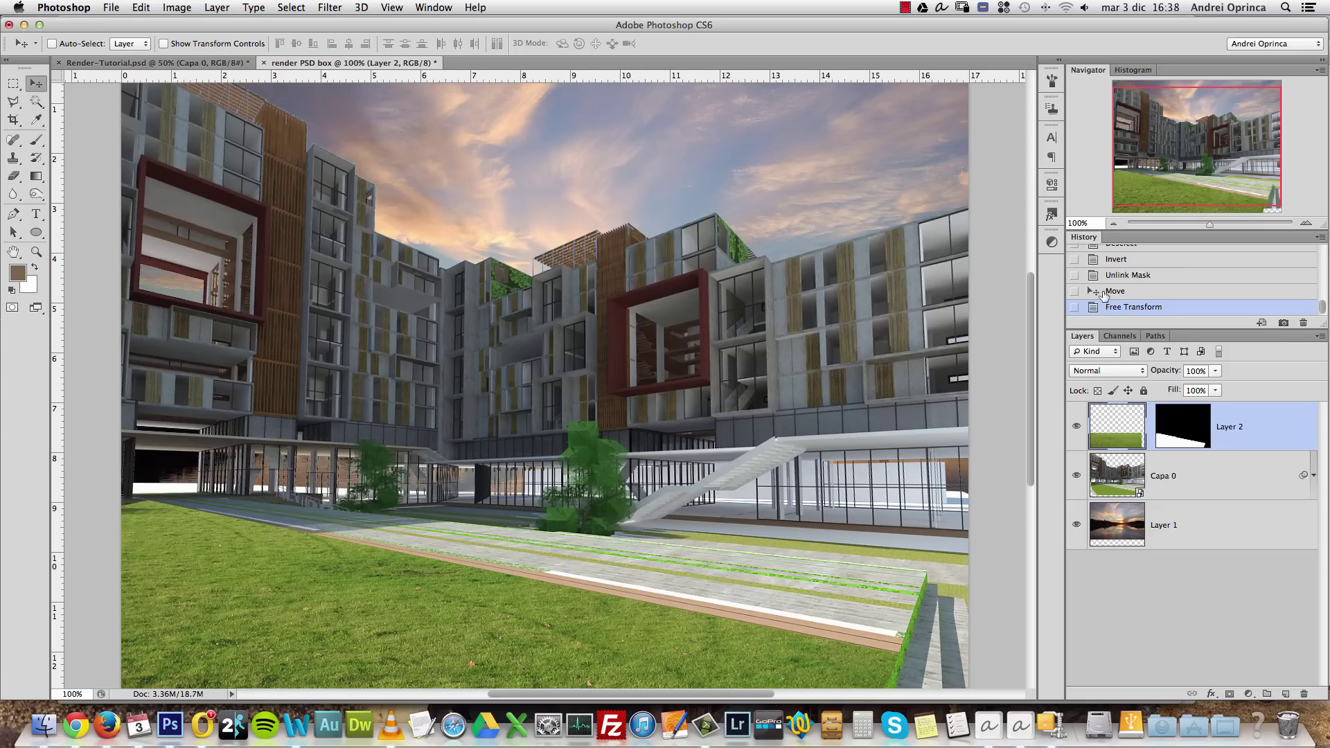
{"action": "left_click", "coordinate": [1113, 224]}
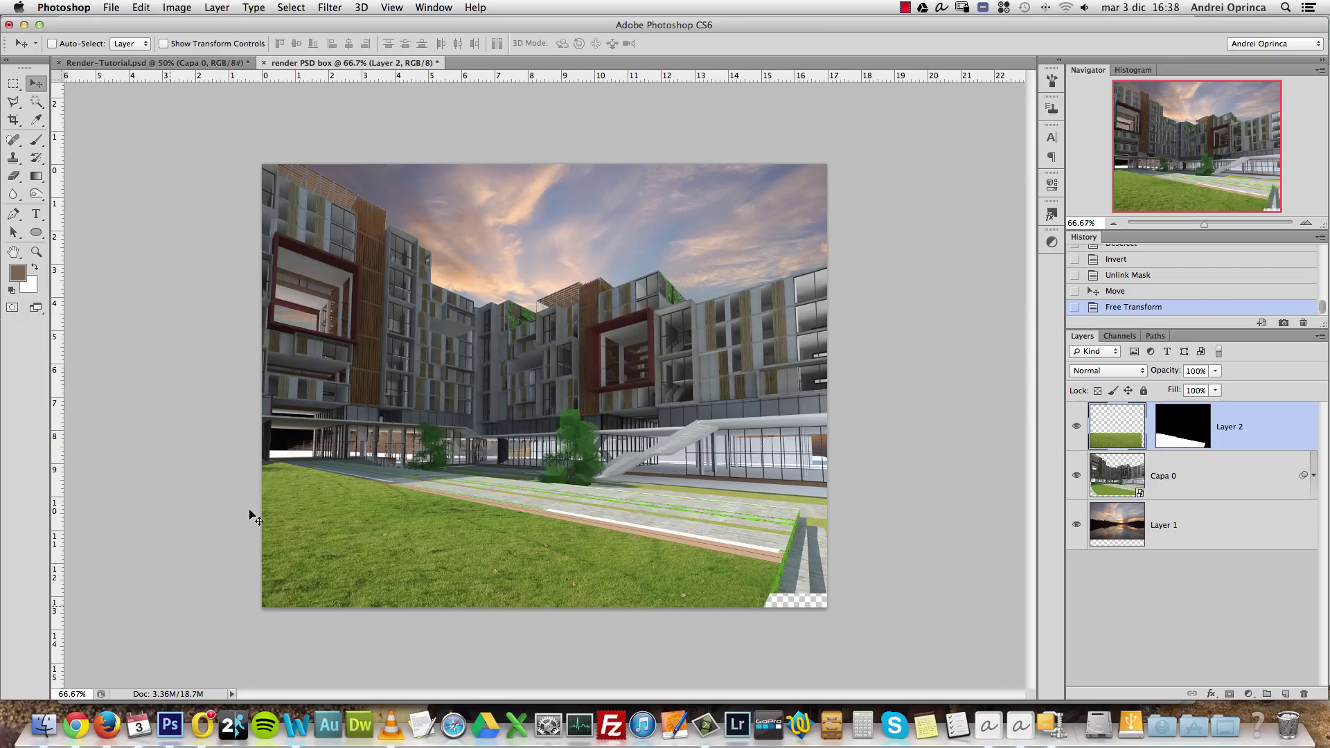
Switch to Chrome, search deviantART for "tree png" and open the Lemon Tree PNG result in a new tab
{"action": "left_click", "coordinate": [76, 725]}
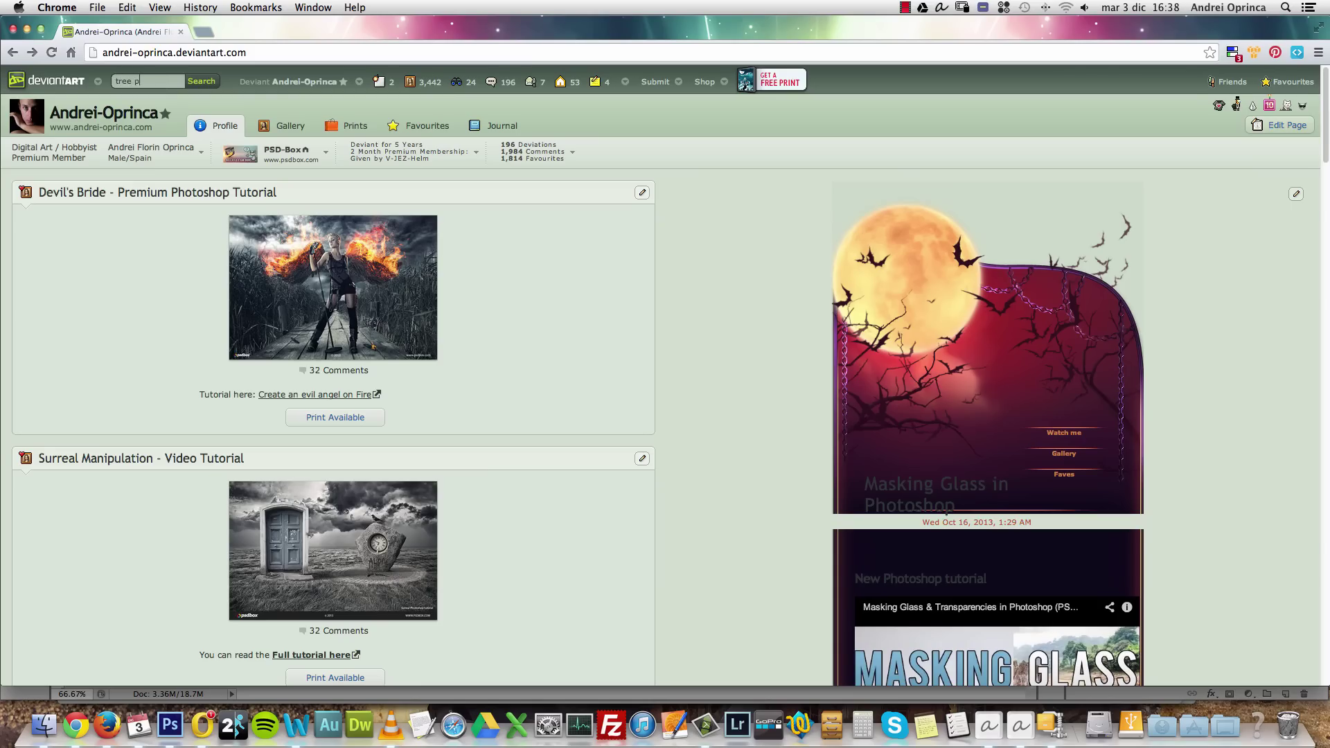
{"action": "key", "text": "Return"}
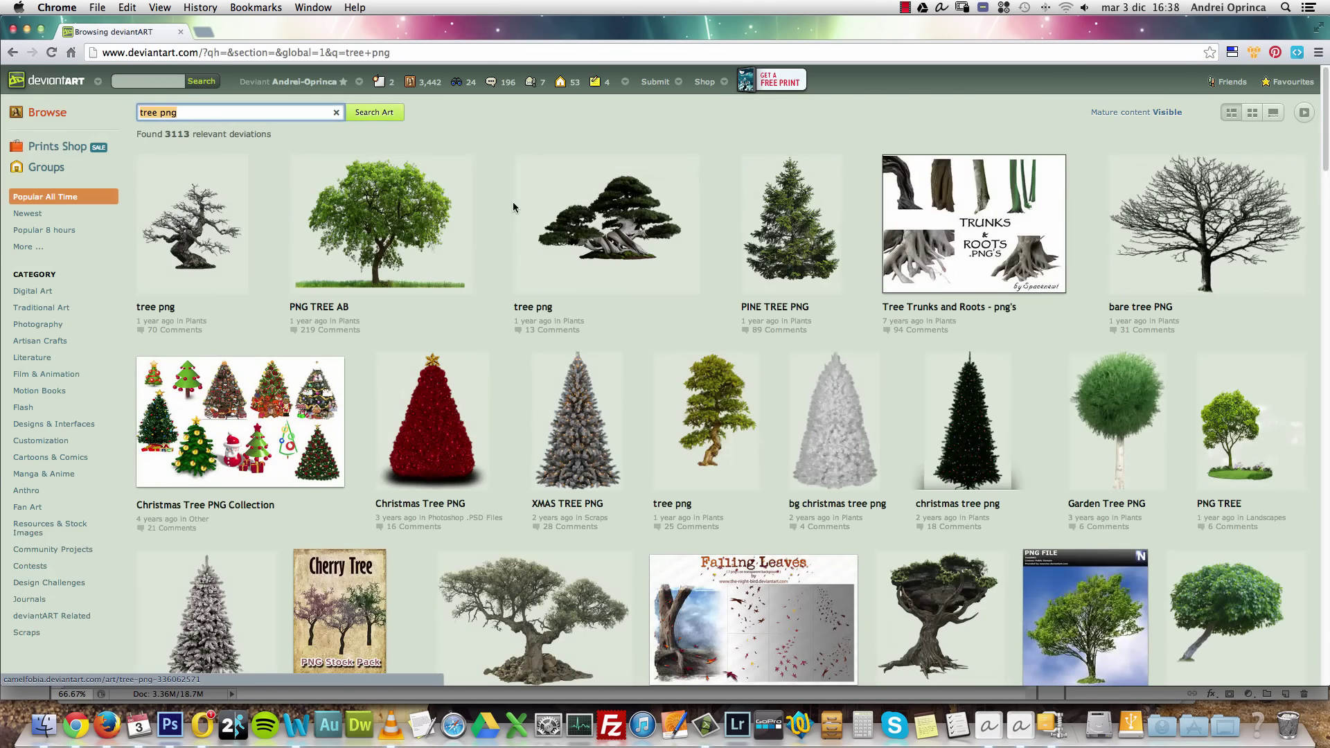
{"action": "scroll", "coordinate": [593, 217], "scroll_direction": "down", "scroll_amount": 10}
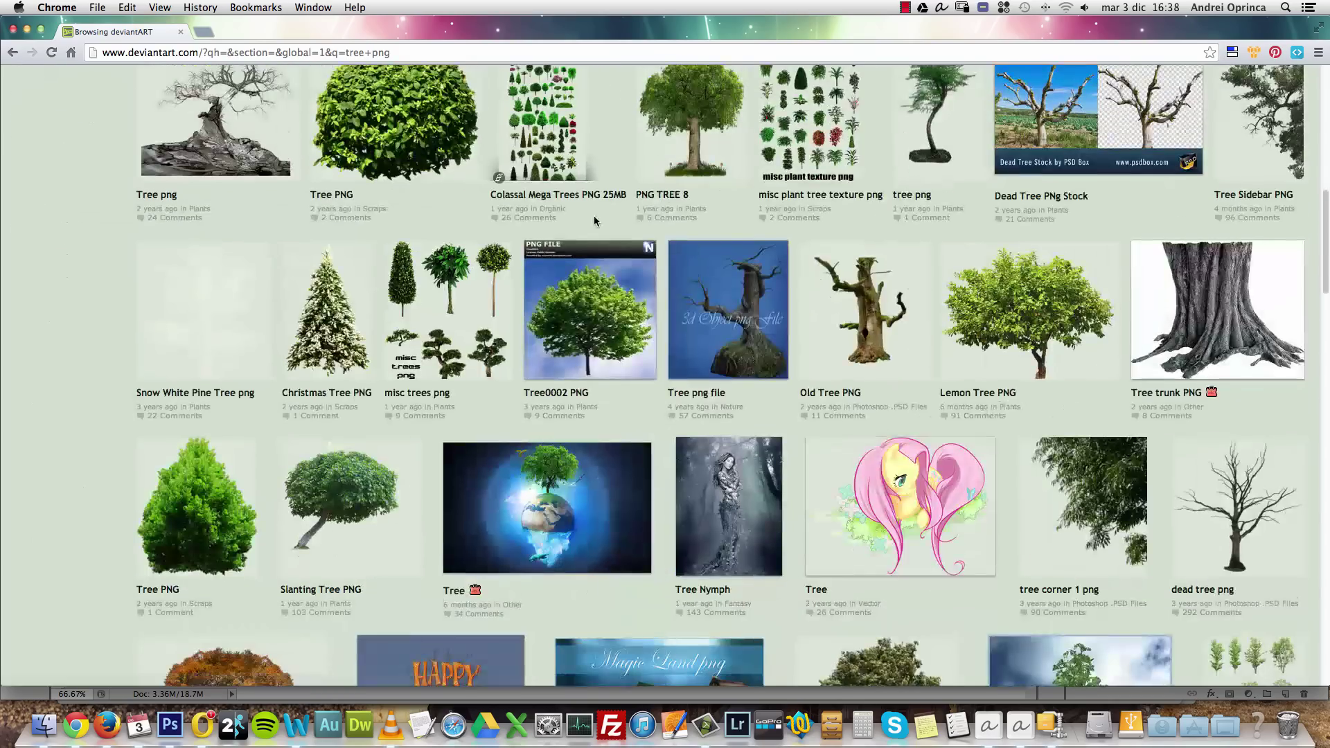
{"action": "right_click", "coordinate": [1006, 309]}
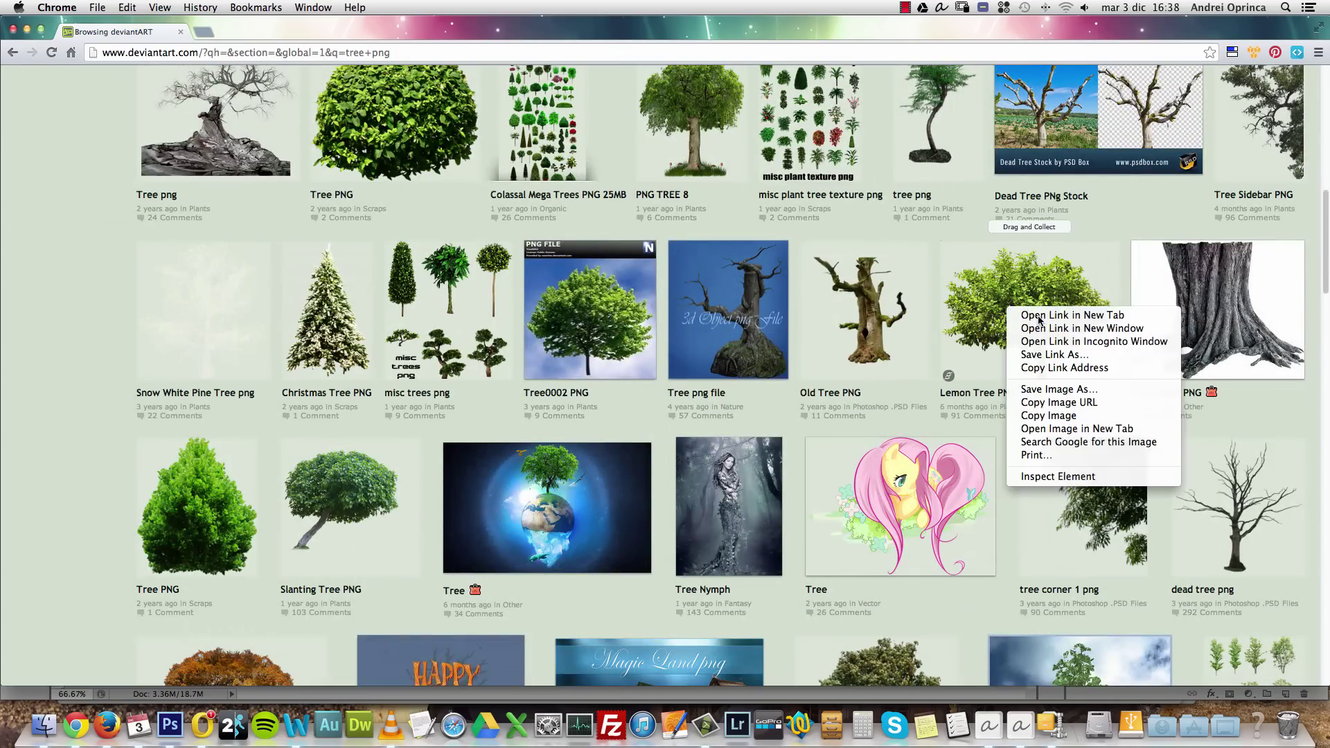
{"action": "left_click", "coordinate": [1024, 317]}
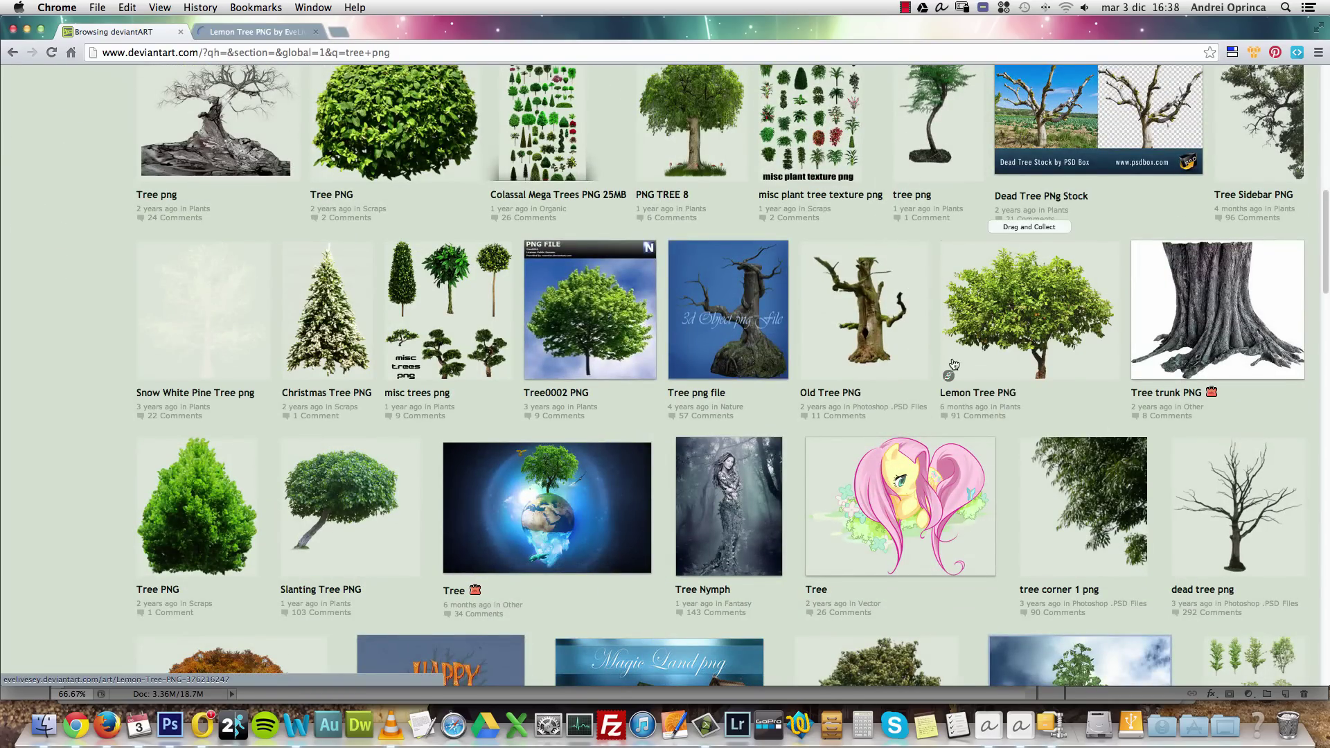
Browse more of the tree results and examine the enlarged misc plant tree texture png image
{"action": "scroll", "coordinate": [954, 365], "scroll_direction": "down", "scroll_amount": 5}
{"action": "scroll", "coordinate": [762, 333], "scroll_direction": "down", "scroll_amount": 6}
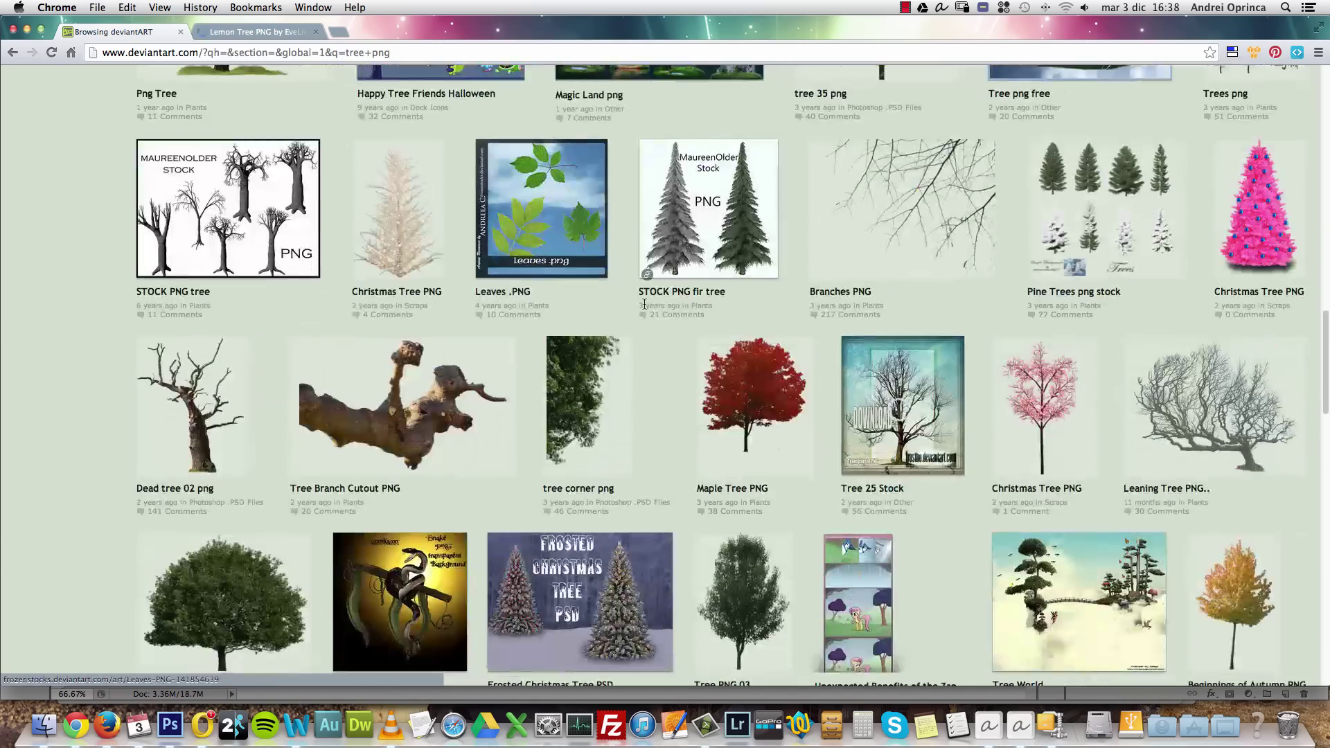
{"action": "scroll", "coordinate": [644, 305], "scroll_direction": "down", "scroll_amount": 7}
{"action": "scroll", "coordinate": [749, 316], "scroll_direction": "up", "scroll_amount": 8}
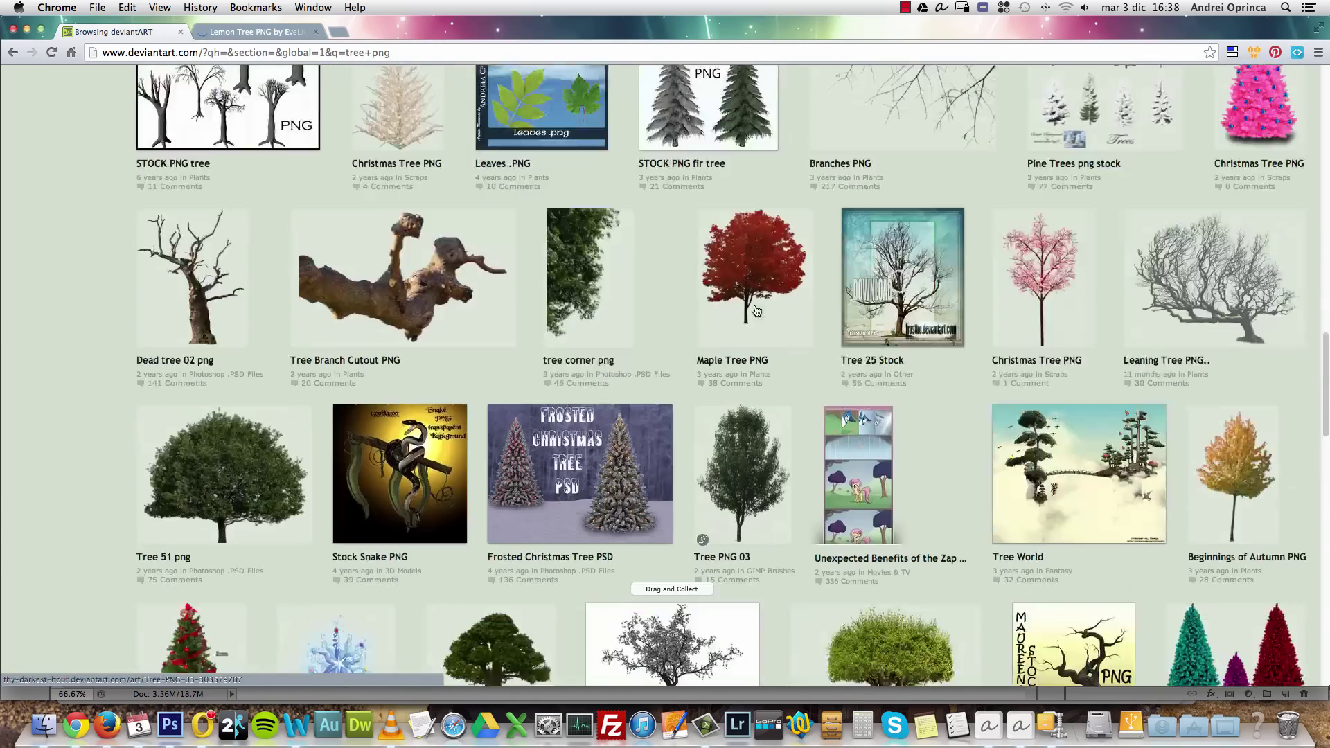
{"action": "scroll", "coordinate": [435, 382], "scroll_direction": "up", "scroll_amount": 11}
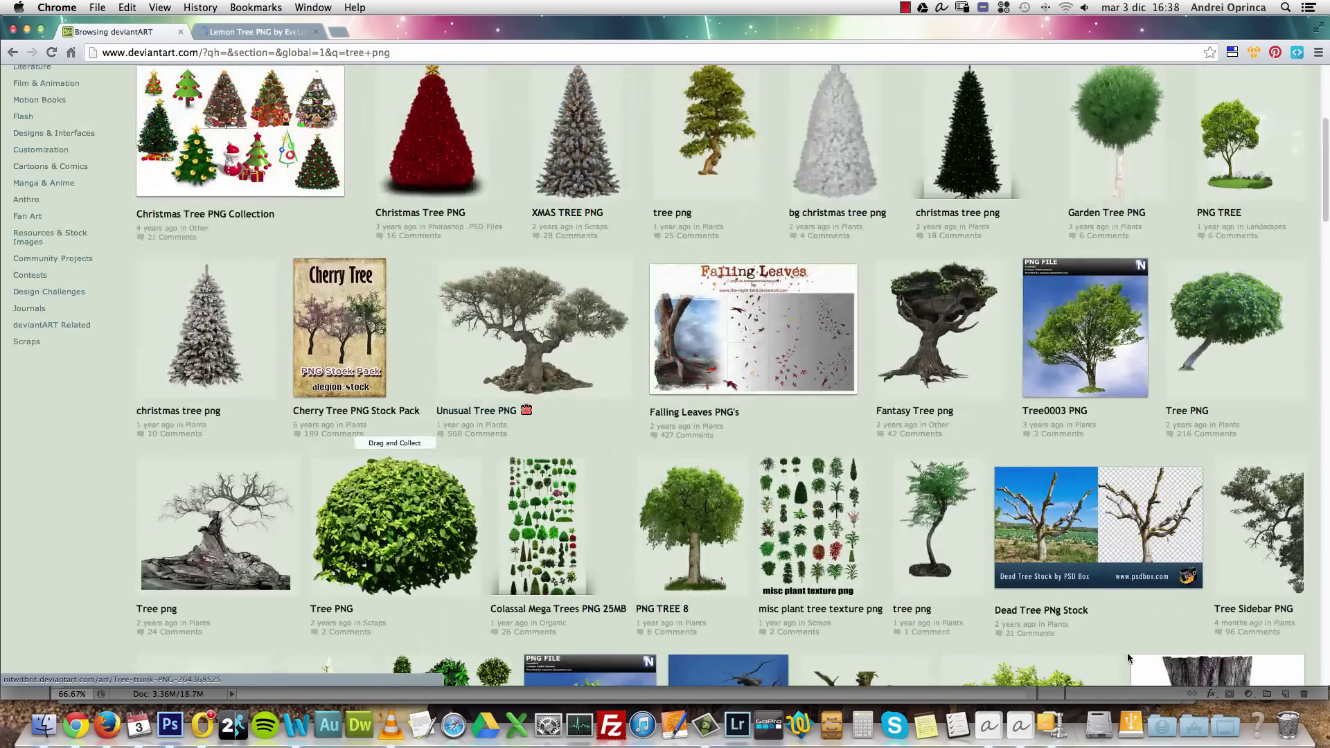
{"action": "left_click", "coordinate": [824, 506]}
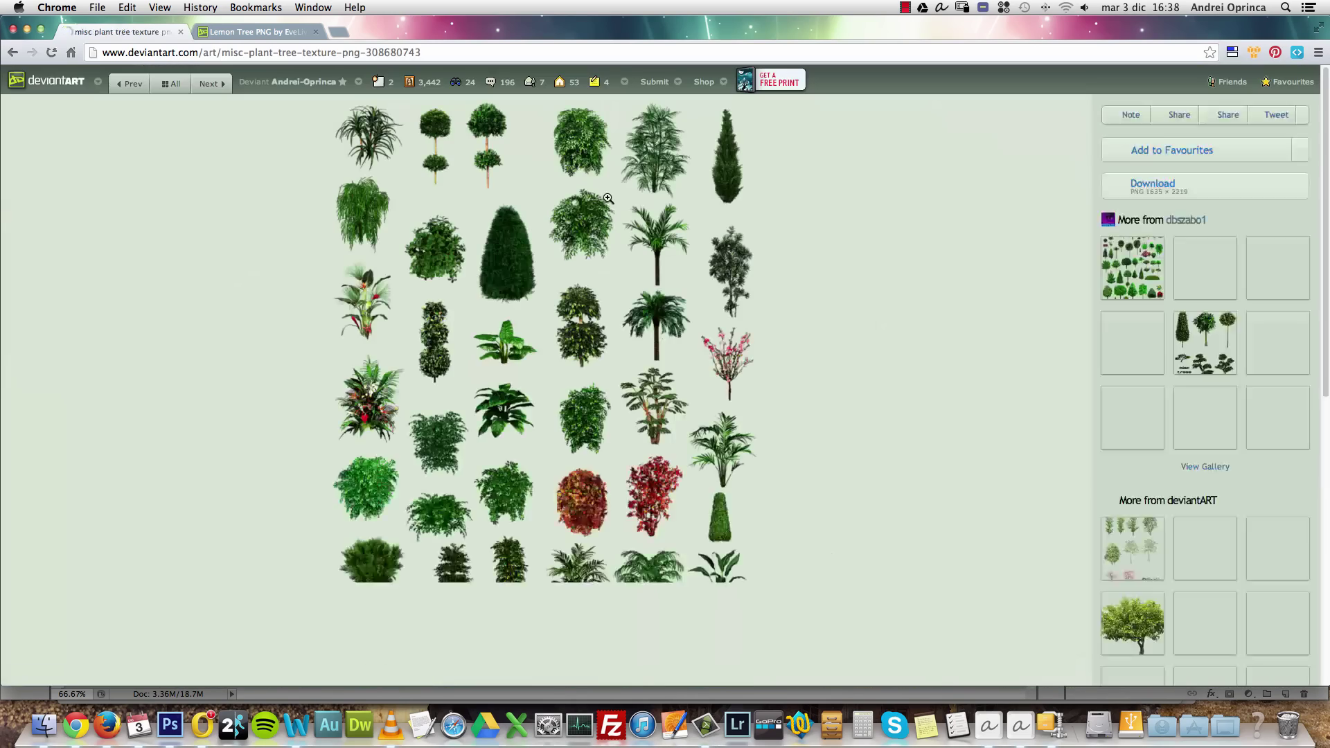
{"action": "left_click", "coordinate": [606, 200]}
{"action": "scroll", "coordinate": [631, 304], "scroll_direction": "down", "scroll_amount": 6}
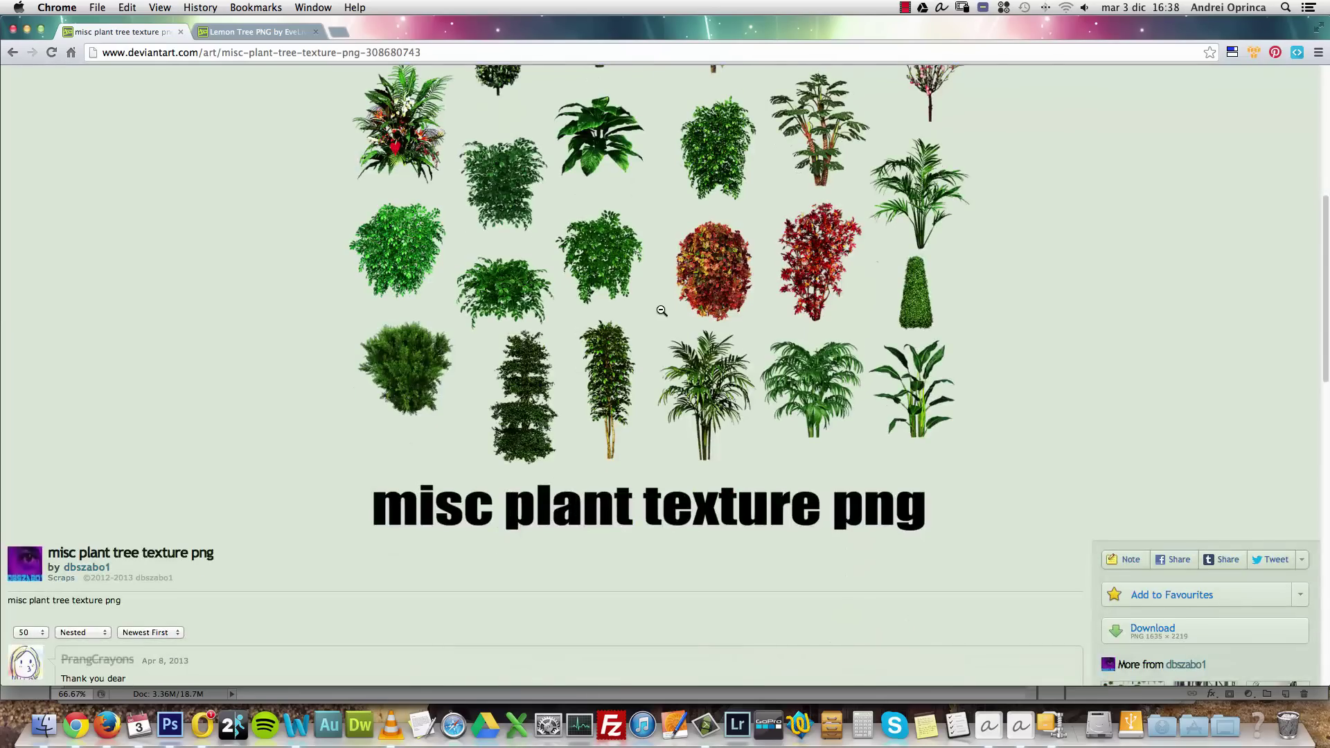
{"action": "scroll", "coordinate": [699, 315], "scroll_direction": "down", "scroll_amount": 3}
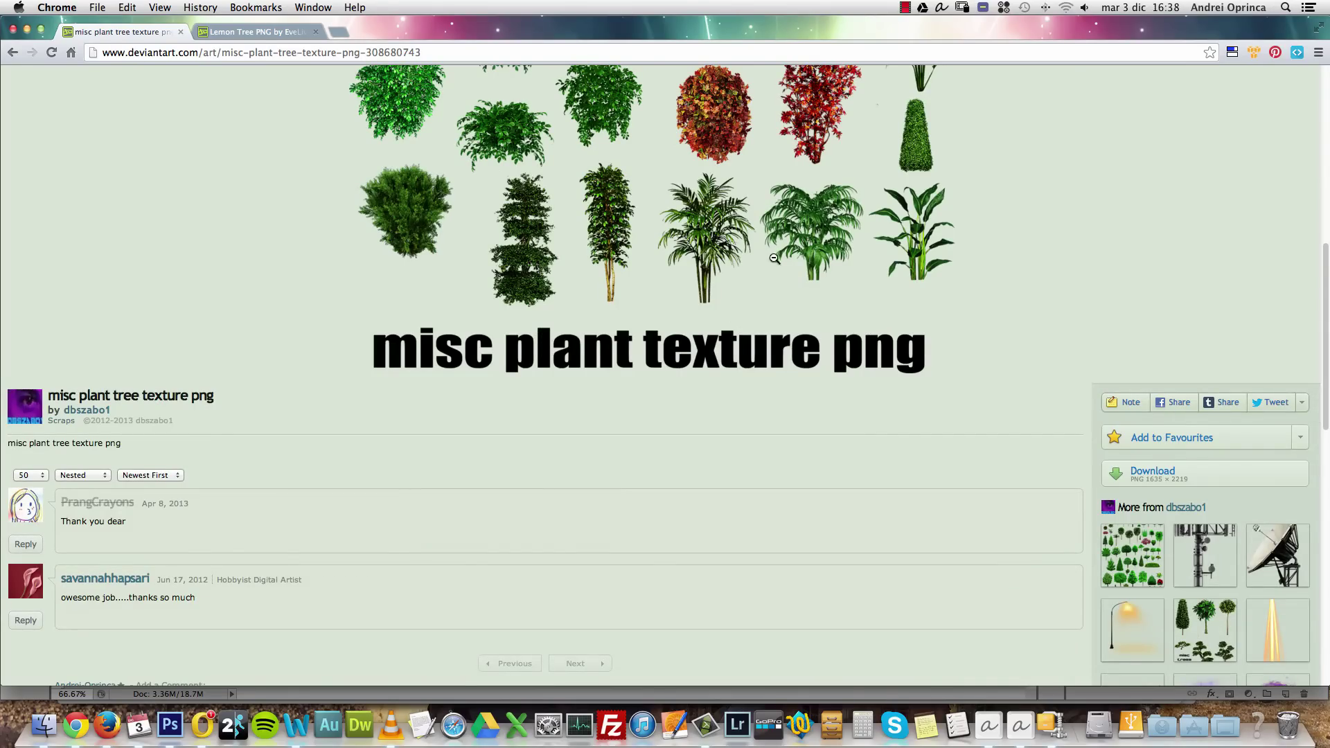
{"action": "scroll", "coordinate": [594, 267], "scroll_direction": "up", "scroll_amount": 4}
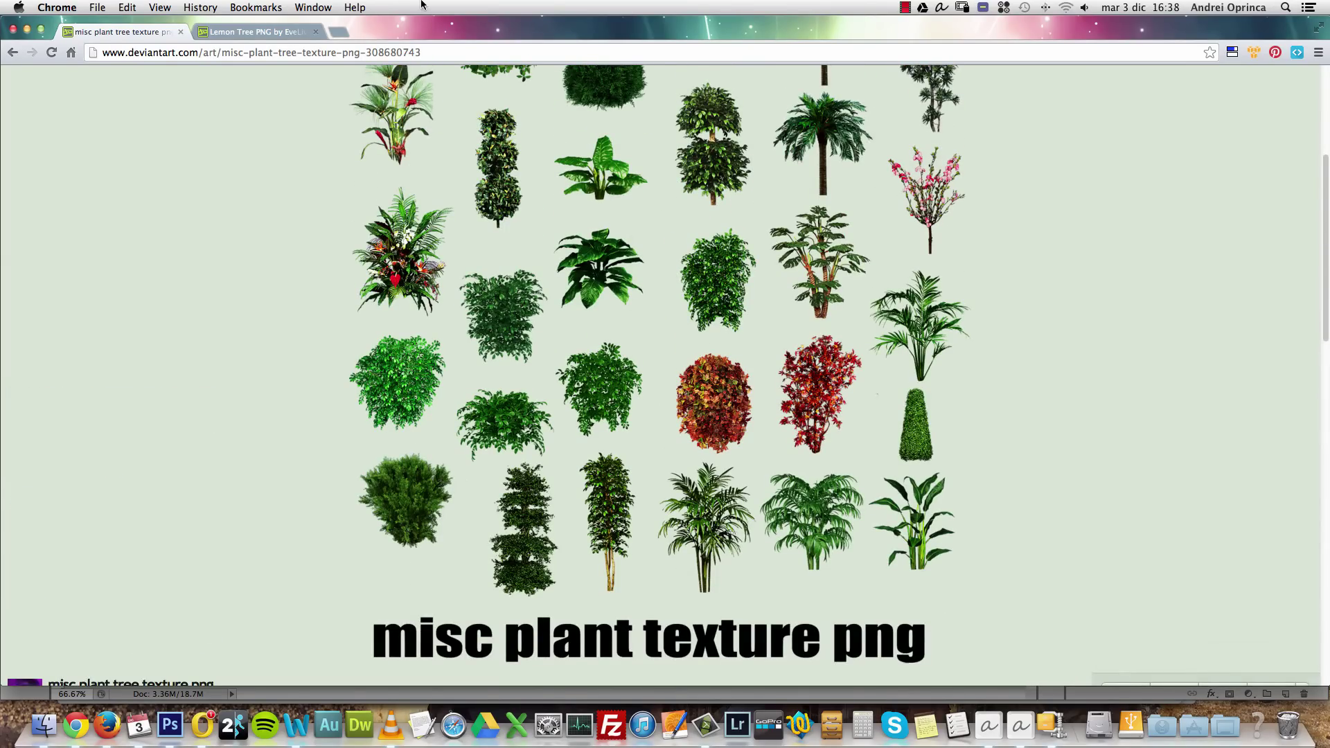
Examine the Lemon Tree PNG's foliage and cut-out quality at enlarged sizes on its page
{"action": "left_click", "coordinate": [230, 32]}
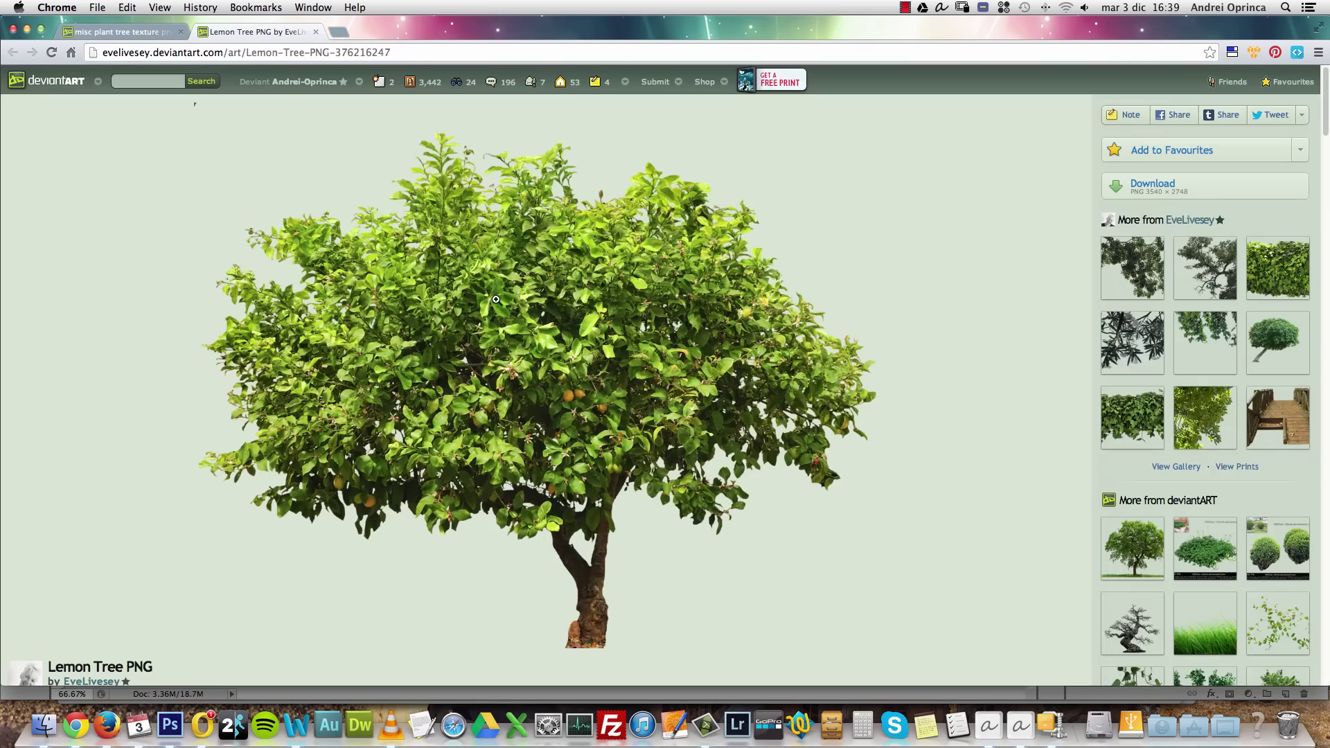
{"action": "left_click", "coordinate": [585, 295]}
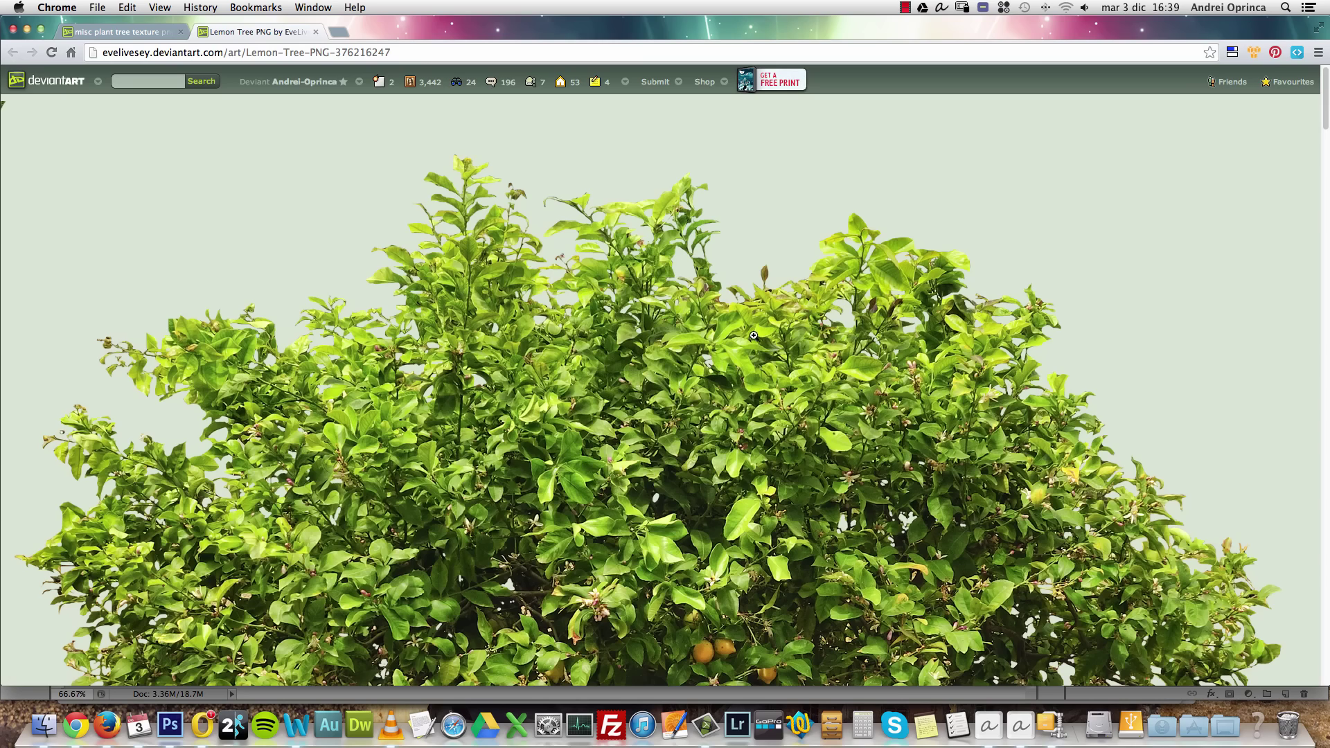
{"action": "scroll", "coordinate": [753, 336], "scroll_direction": "down", "scroll_amount": 3}
{"action": "left_click", "coordinate": [758, 311]}
{"action": "scroll", "coordinate": [765, 364], "scroll_direction": "down", "scroll_amount": 5}
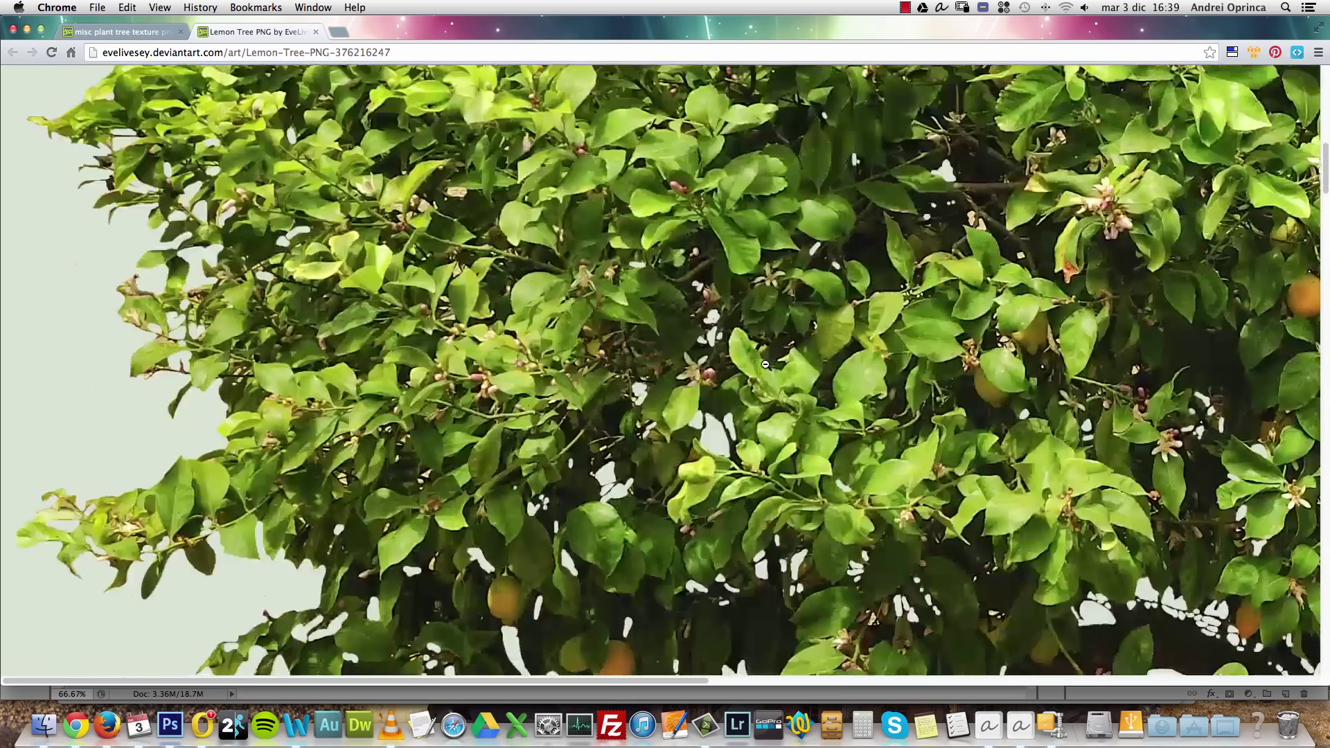
{"action": "scroll", "coordinate": [764, 364], "scroll_direction": "down", "scroll_amount": 5}
{"action": "left_click", "coordinate": [952, 311]}
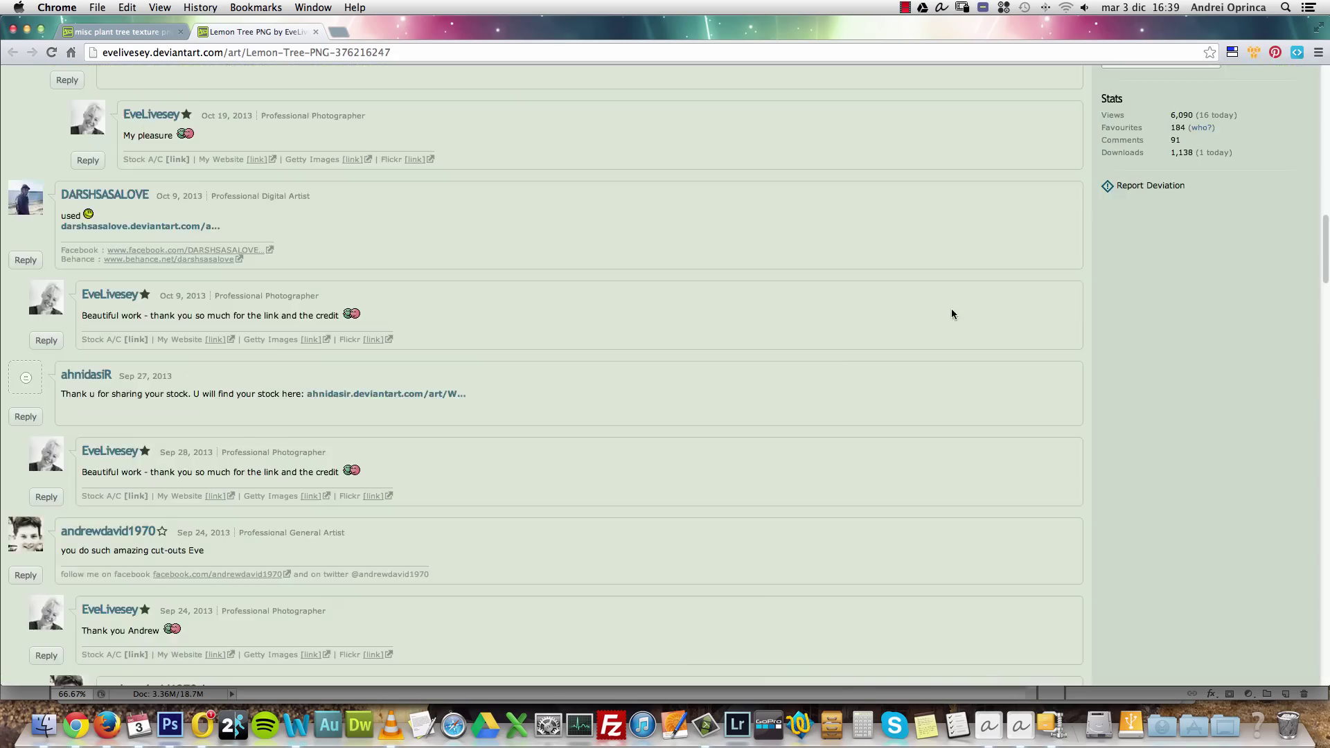
{"action": "scroll", "coordinate": [835, 359], "scroll_direction": "up", "scroll_amount": 15}
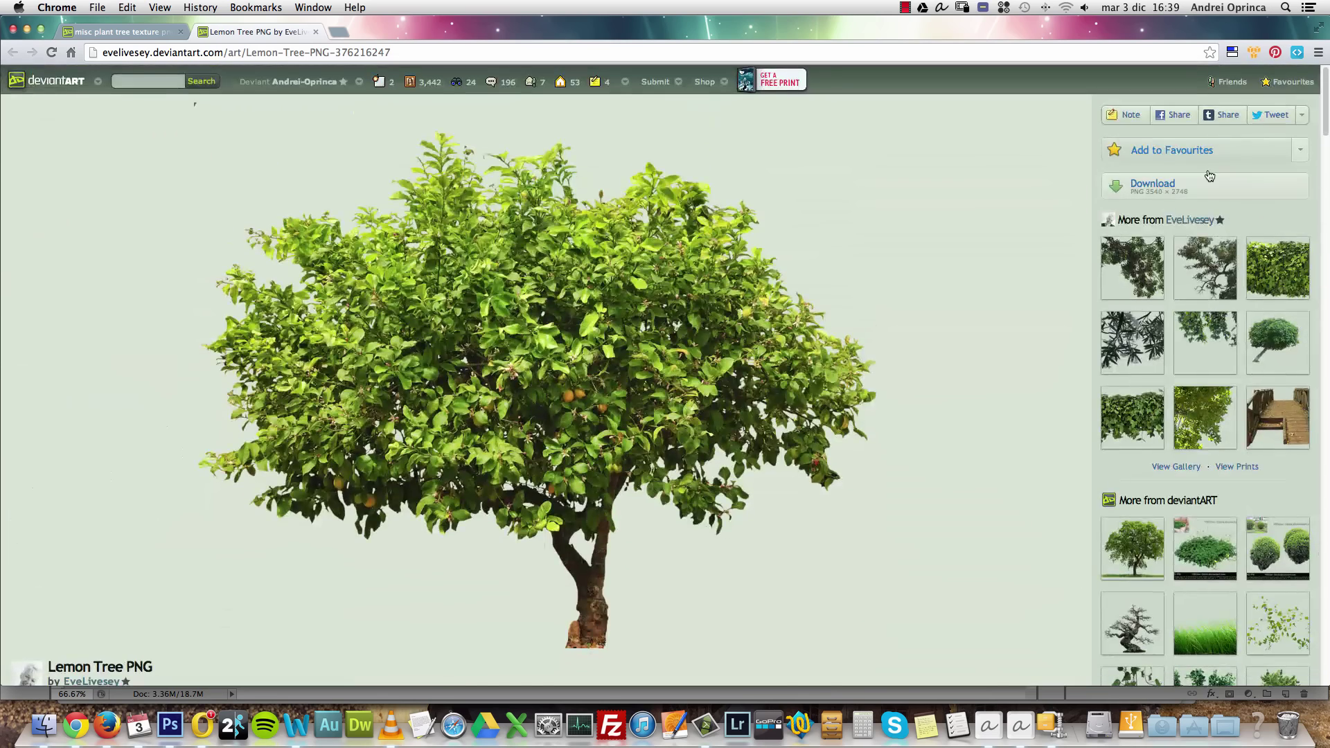
Open the full-resolution Lemon Tree PNG download and save the image to the Requests folder
{"action": "left_click", "coordinate": [1178, 183]}
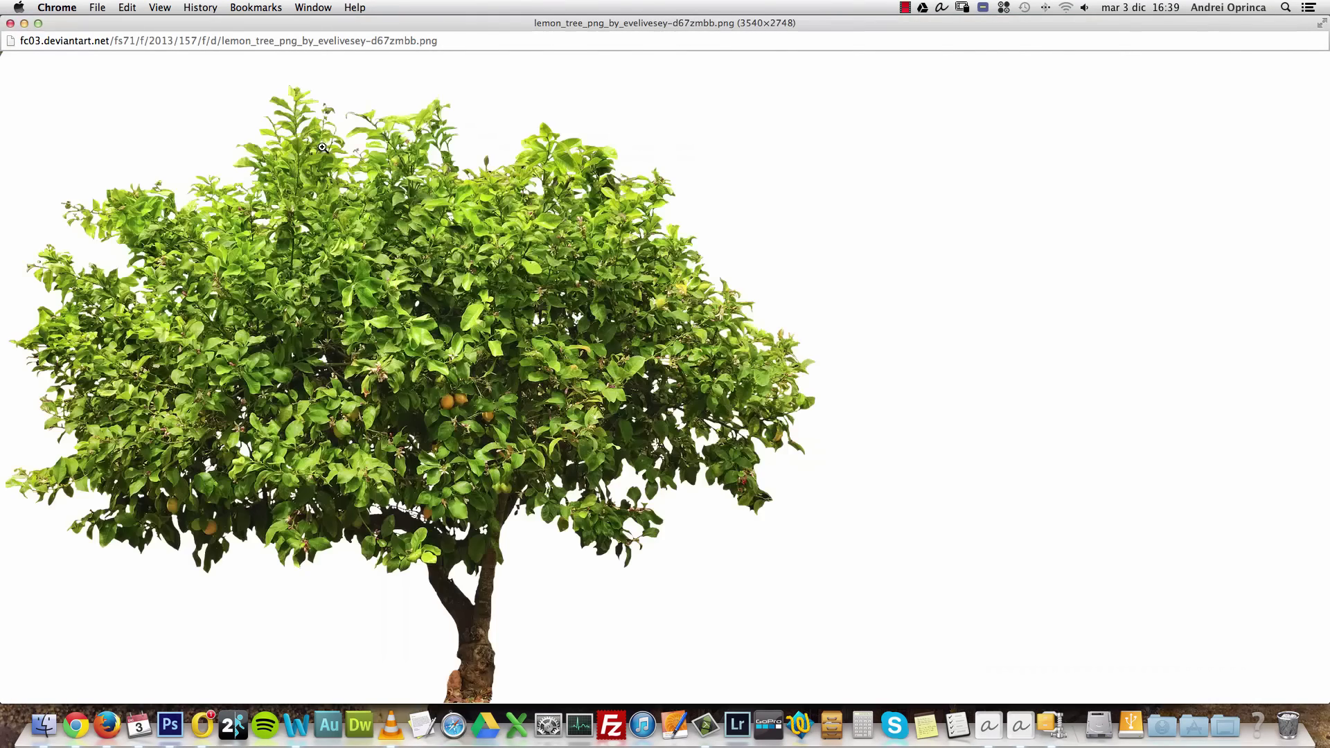
{"action": "left_click_drag", "start_coordinate": [226, 39], "coordinate": [357, 42]}
{"action": "left_click", "coordinate": [432, 299]}
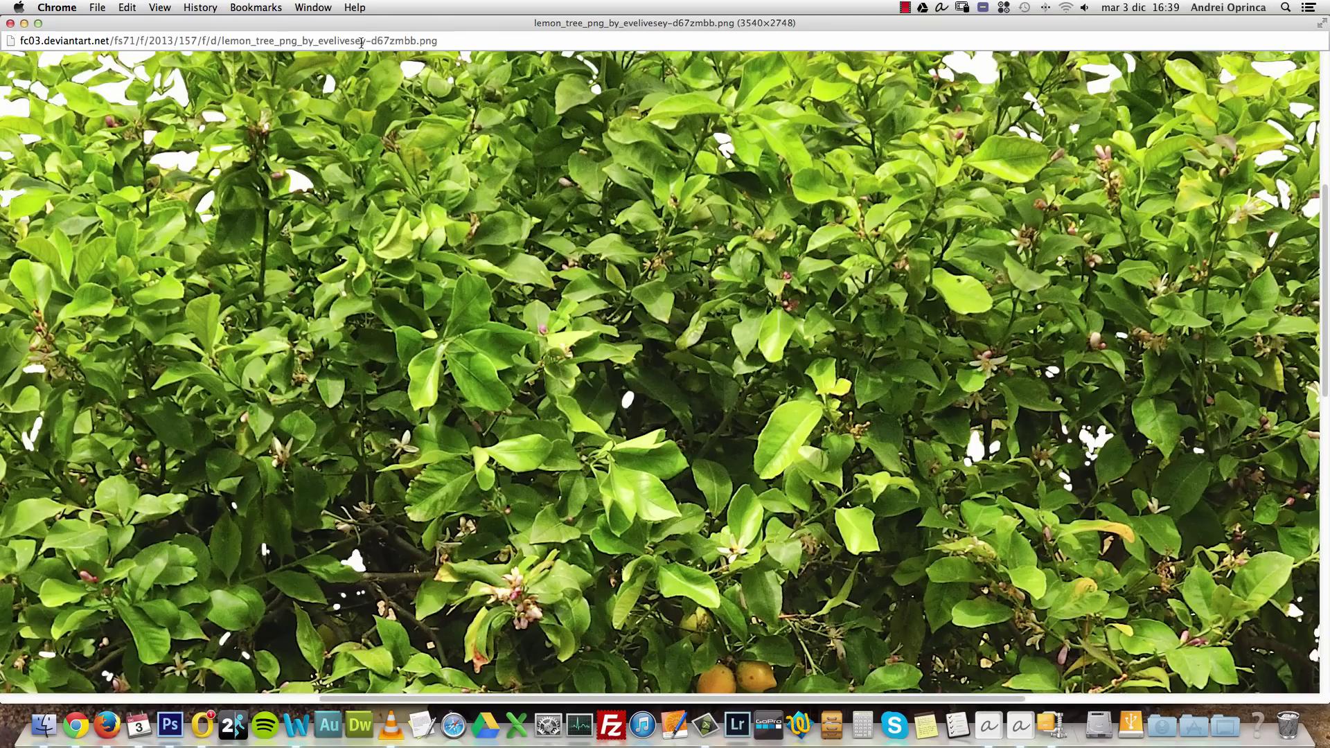
{"action": "left_click_drag", "start_coordinate": [360, 43], "coordinate": [322, 41]}
{"action": "right_click", "coordinate": [399, 253]}
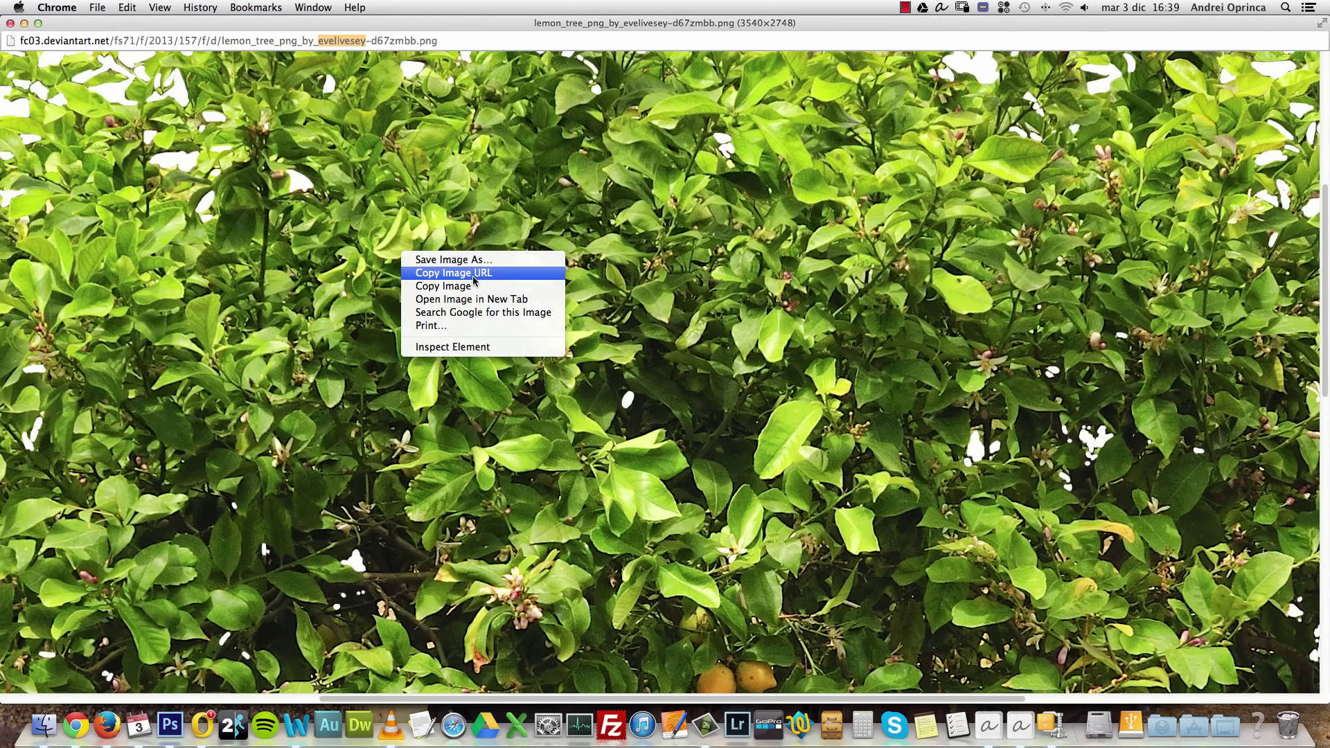
{"action": "left_click", "coordinate": [454, 260]}
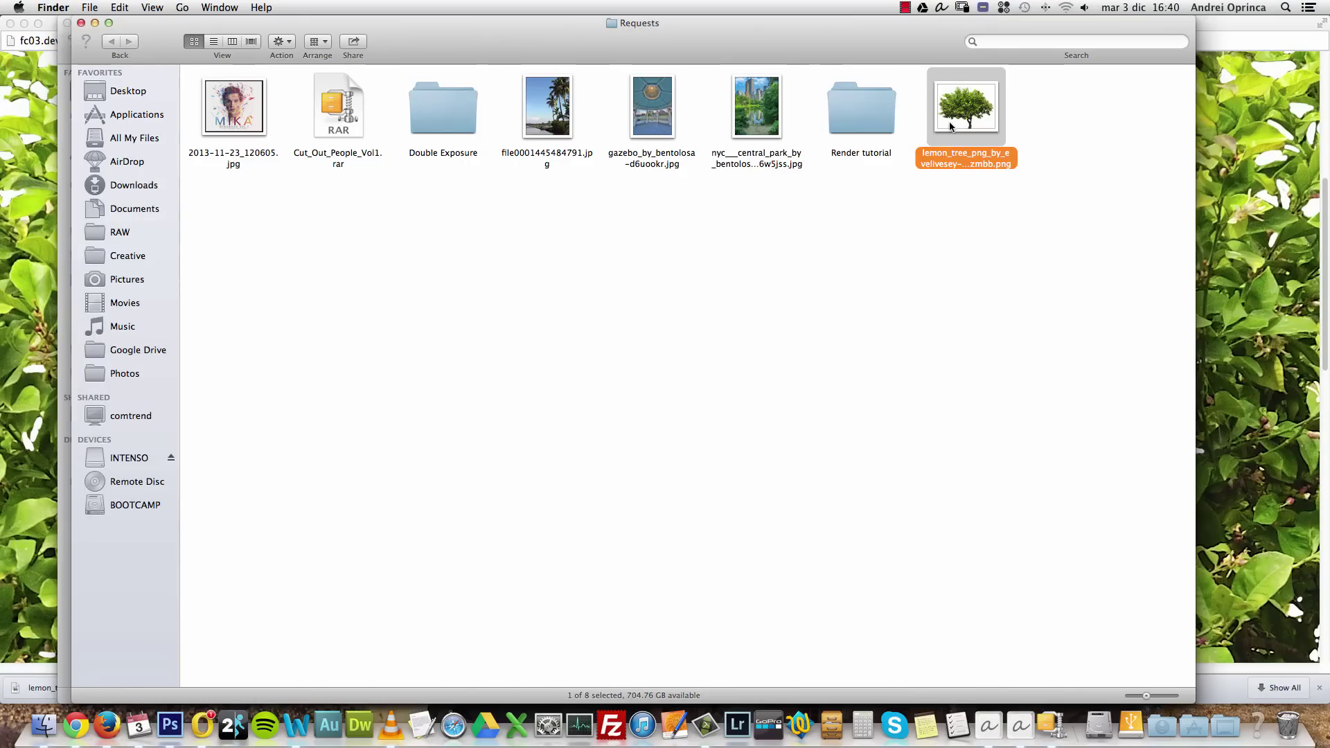
Open the saved lemon tree image from the Requests folder in Adobe Photoshop CS6
{"action": "right_click", "coordinate": [958, 106]}
{"action": "mouse_move", "coordinate": [1021, 126]}
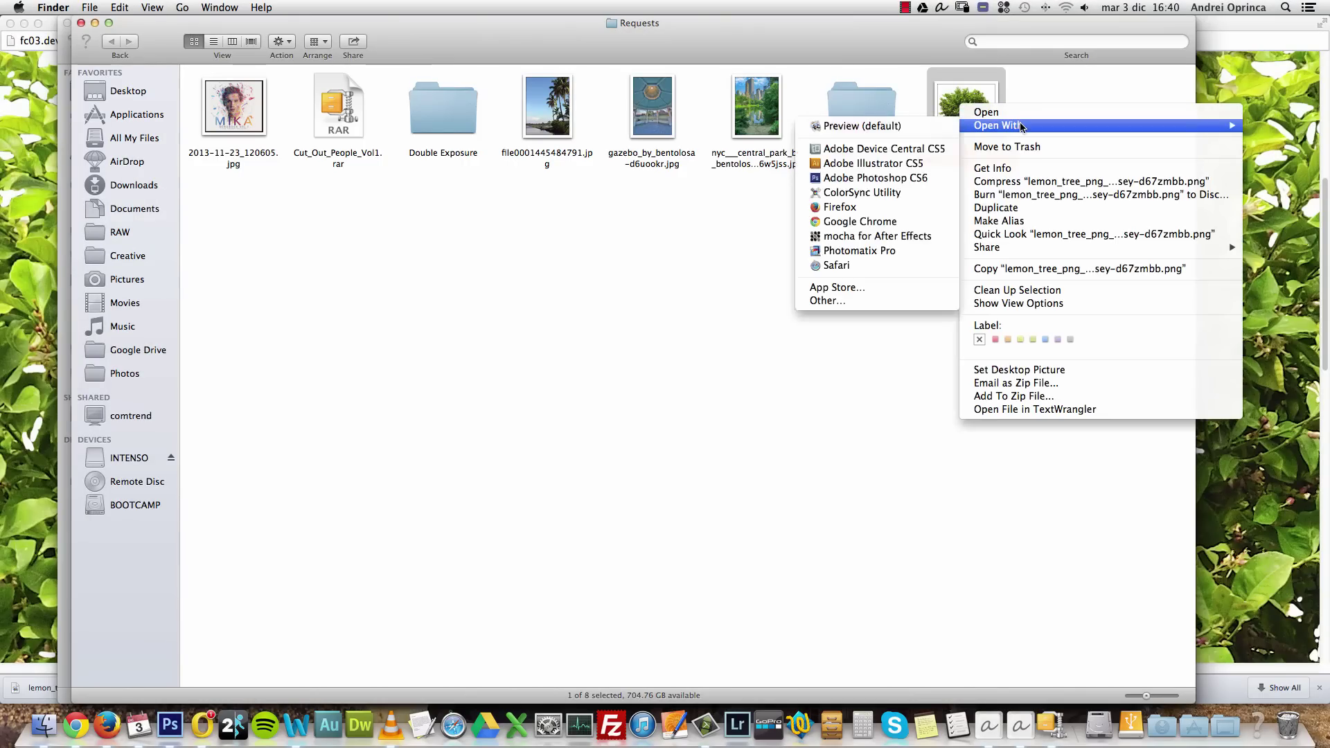
{"action": "left_click", "coordinate": [876, 178]}
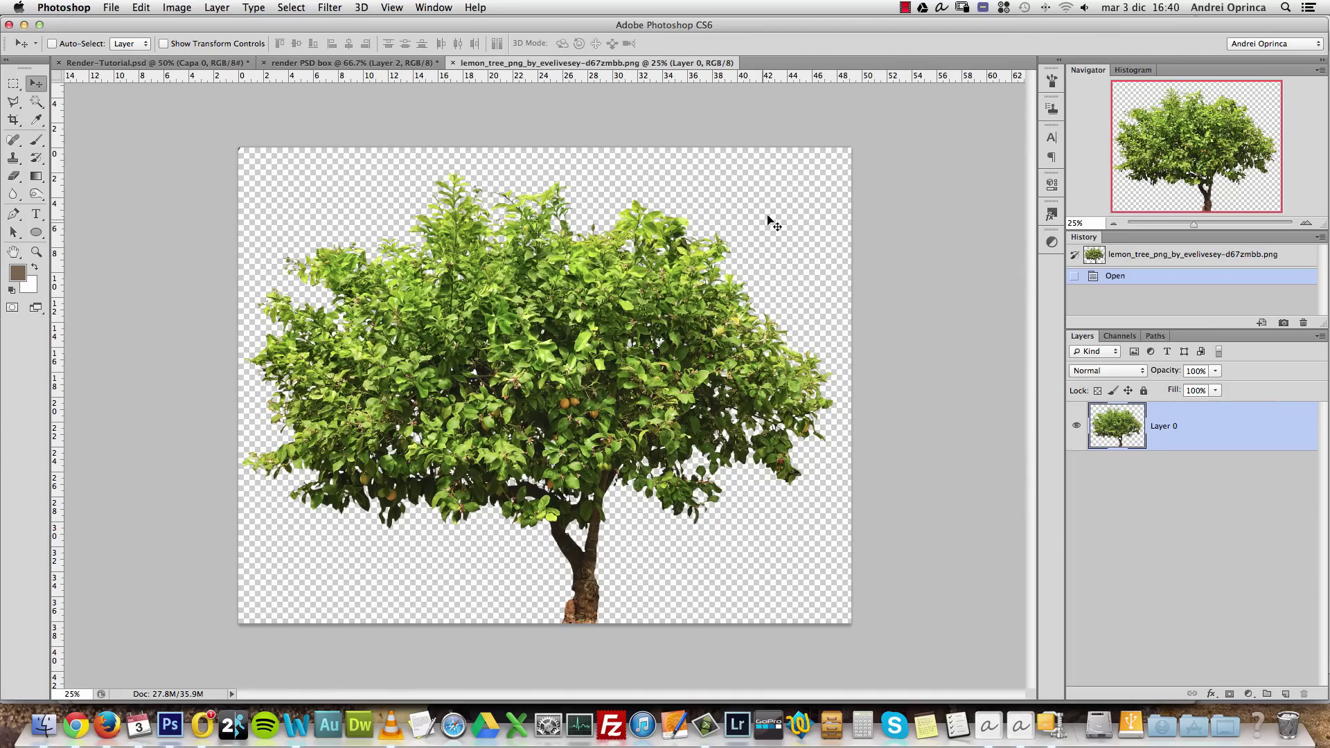
Copy the entire lemon tree image, close its document and paste the tree into the render PSD box document
{"action": "key", "text": "super+a"}
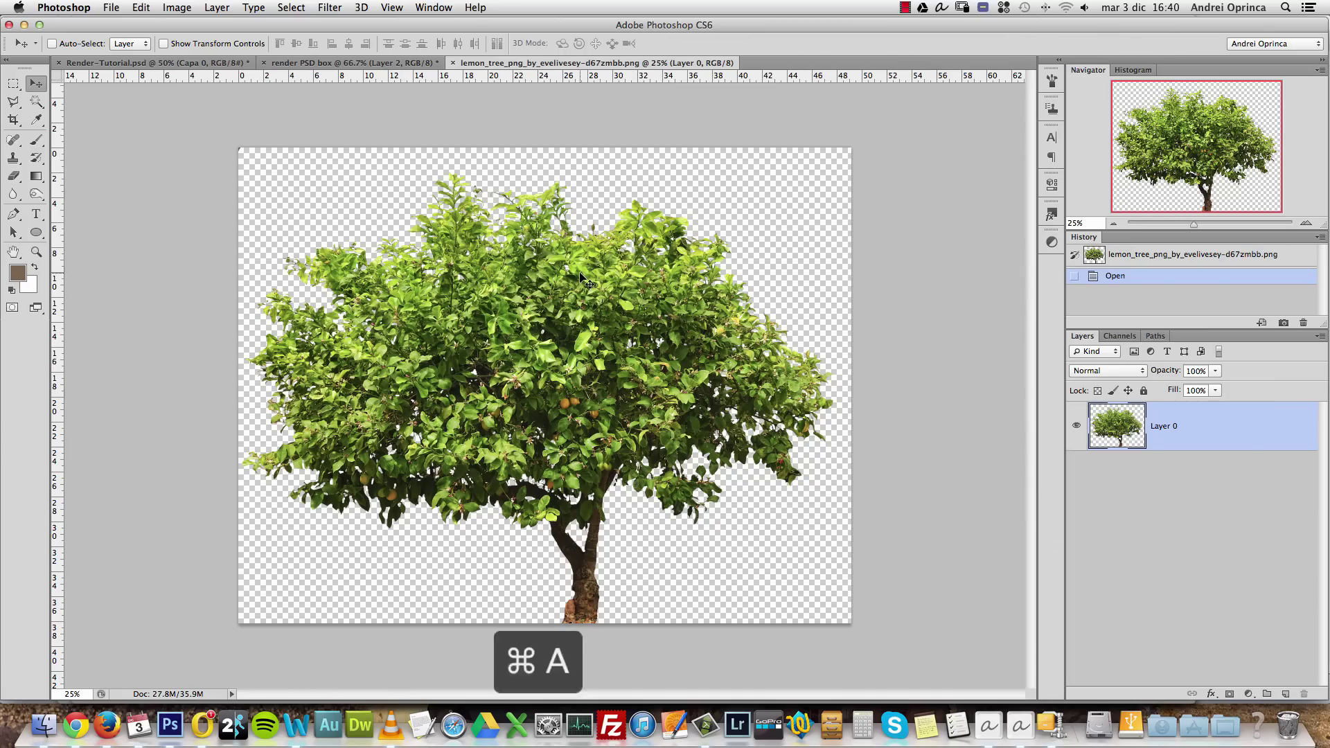
{"action": "key", "text": "super+c"}
{"action": "key", "text": "super+w"}
{"action": "key", "text": "super+v"}
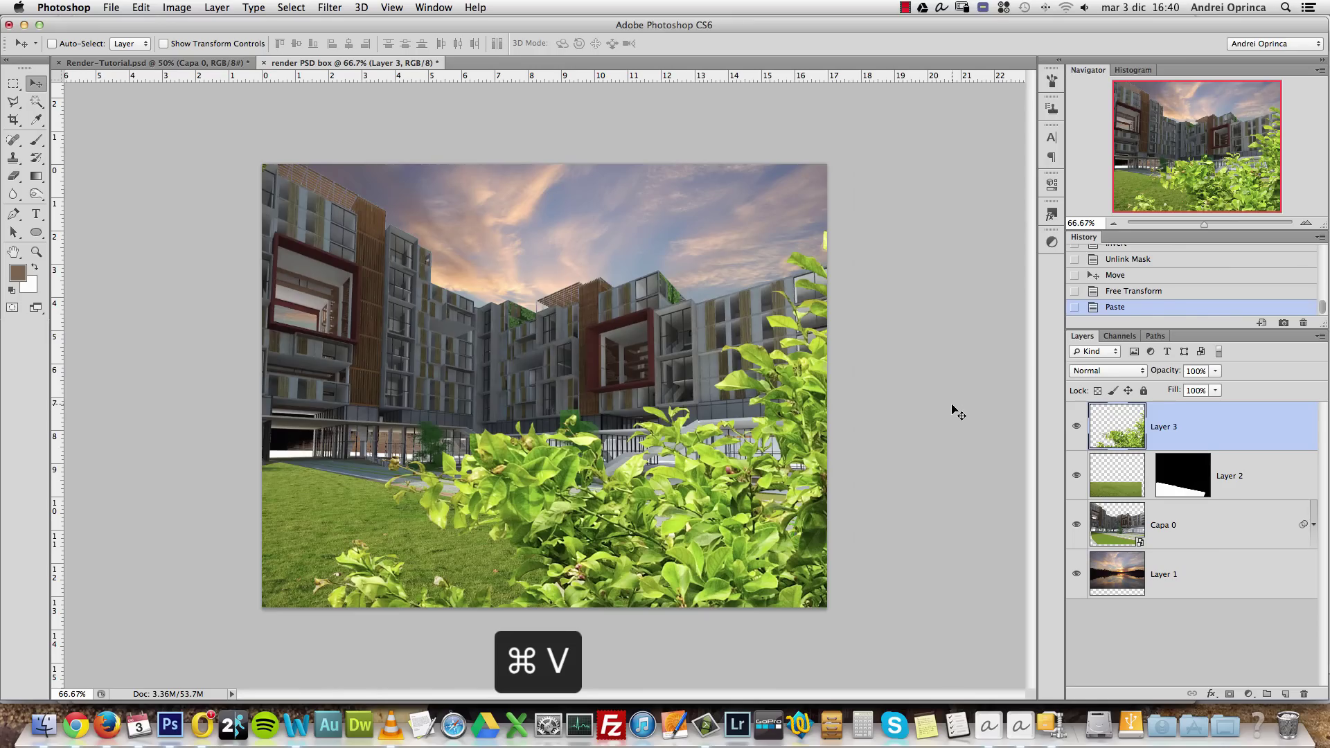
Convert the pasted lemon tree layer to a Smart Object
{"action": "key", "text": "super+t"}
{"action": "key", "text": "Escape"}
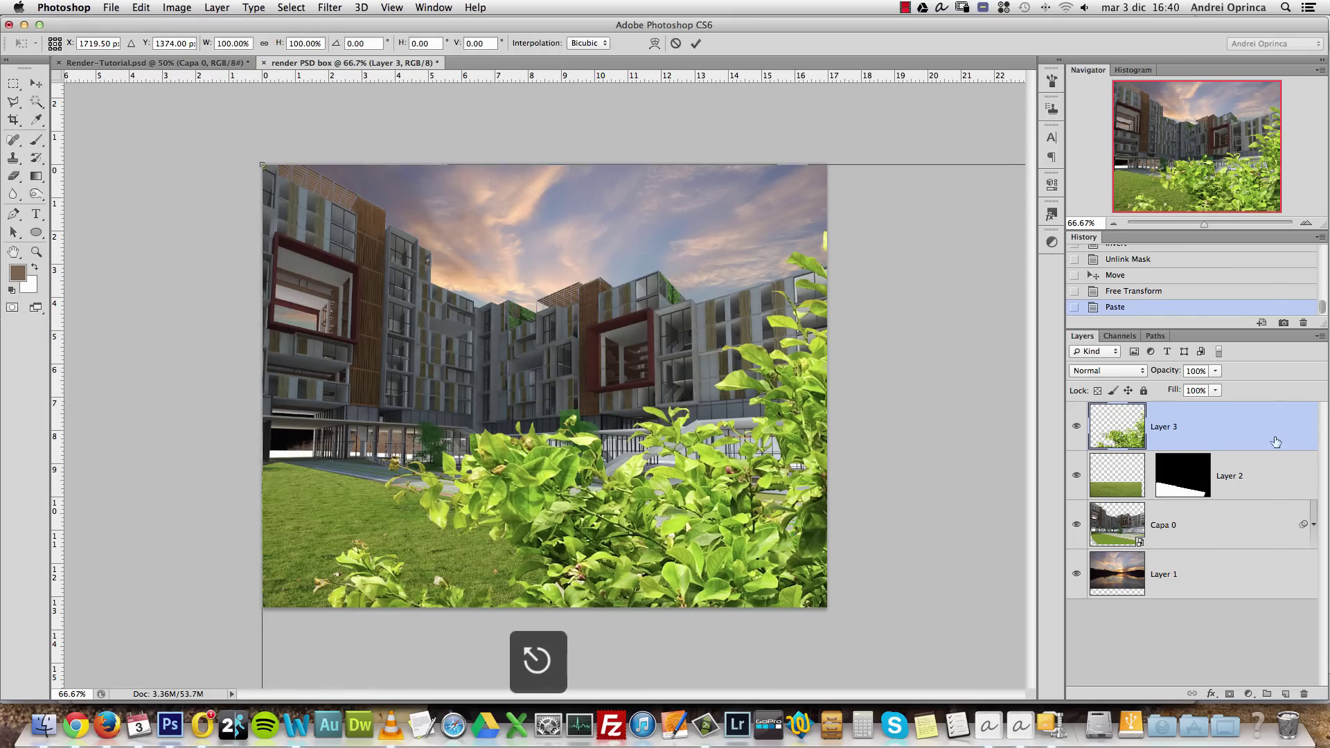
{"action": "right_click", "coordinate": [1271, 424]}
{"action": "left_click", "coordinate": [1151, 299]}
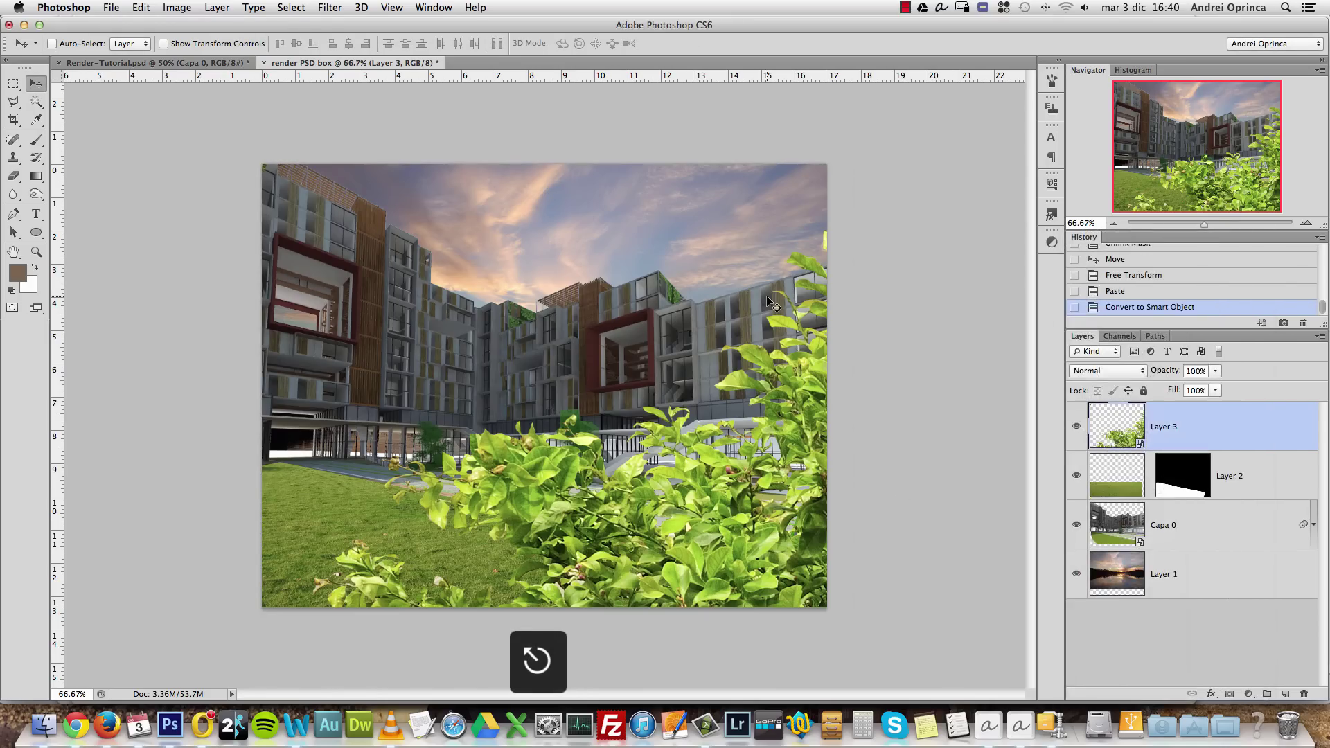
Scale the lemon tree proportionally to 20% with Free Transform and move it over the middle of the courtyard
{"action": "key", "text": "super+t"}
{"action": "left_click_drag", "start_coordinate": [803, 451], "coordinate": [563, 195]}
{"action": "left_click", "coordinate": [266, 43]}
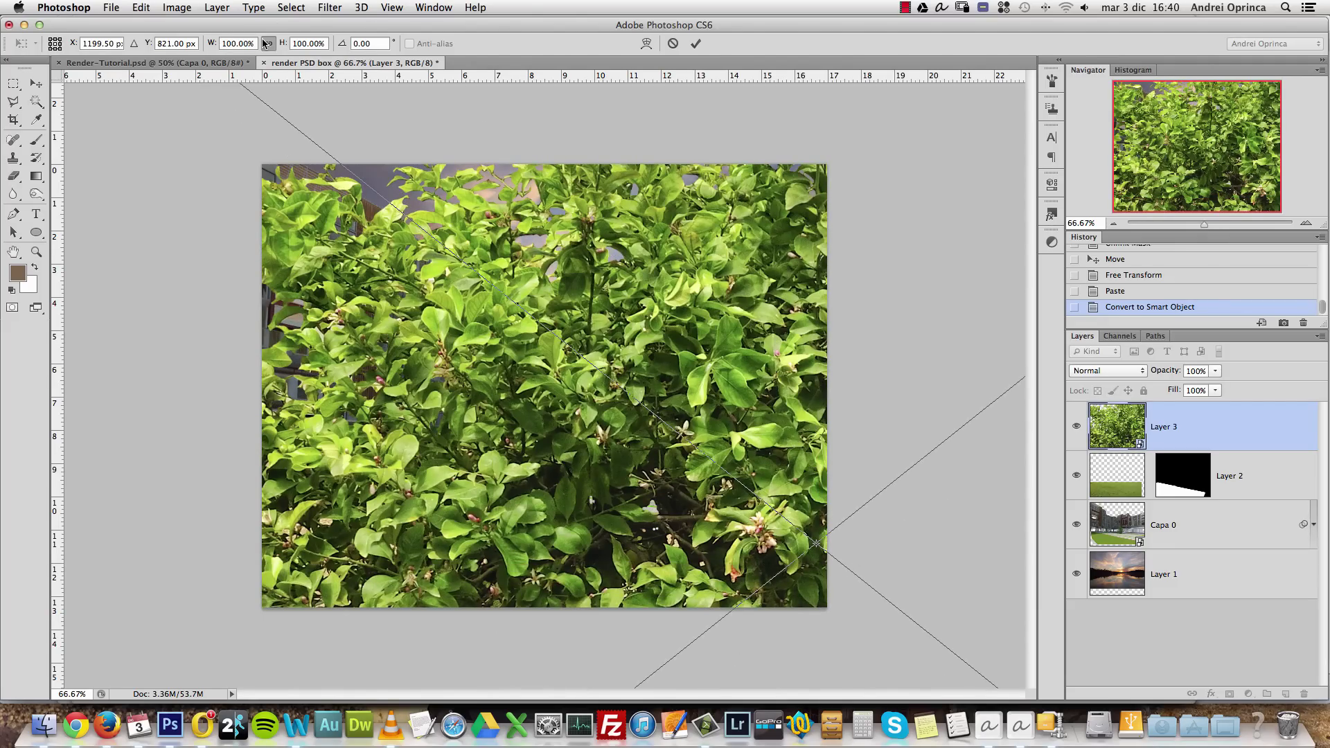
{"action": "left_click", "coordinate": [257, 44]}
{"action": "type", "text": "20"}
{"action": "key", "text": "Return"}
{"action": "left_click_drag", "start_coordinate": [809, 627], "coordinate": [584, 411]}
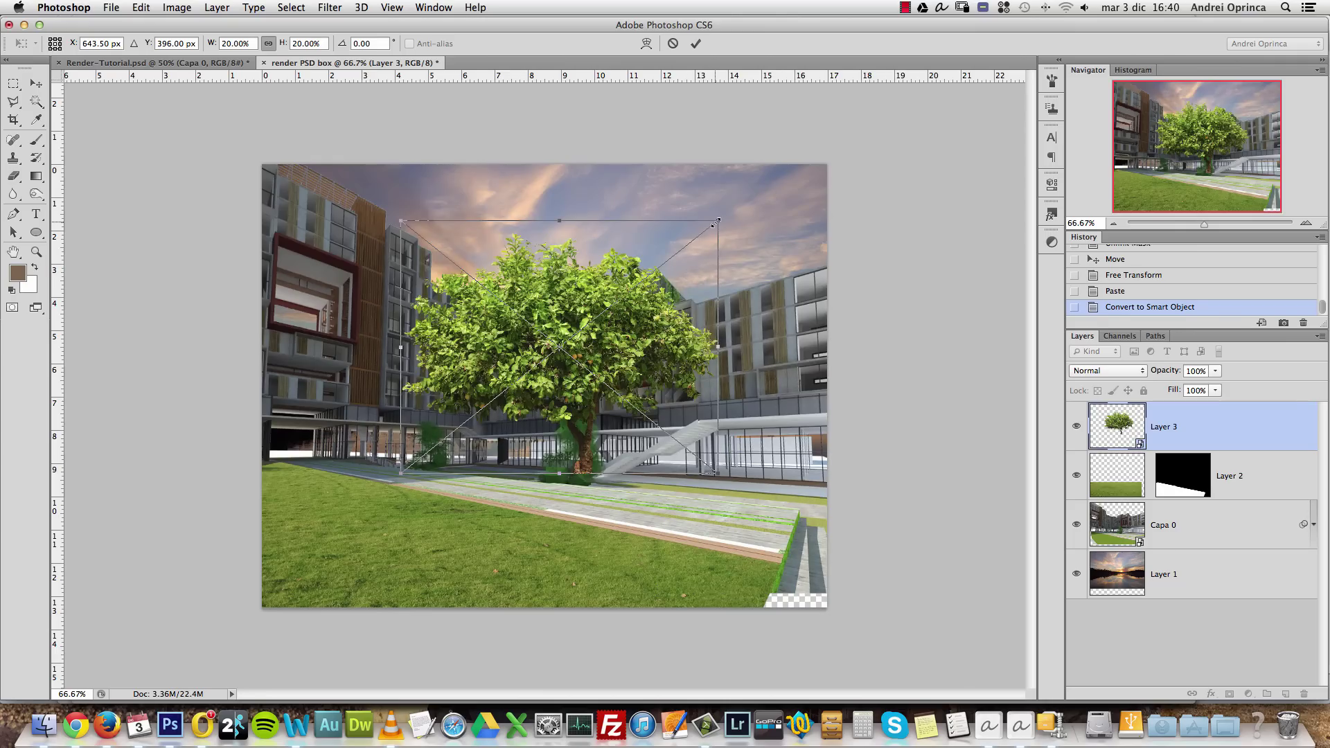
Shrink the lemon tree further, flip it horizontally, place its trunk over the rendered bush by the stairs and apply the transform
{"action": "left_click_drag", "start_coordinate": [717, 222], "coordinate": [577, 333]}
{"action": "left_click_drag", "start_coordinate": [494, 427], "coordinate": [617, 394]}
{"action": "right_click", "coordinate": [562, 435]}
{"action": "left_click", "coordinate": [607, 597]}
{"action": "left_click_drag", "start_coordinate": [668, 328], "coordinate": [638, 356]}
{"action": "mouse_move", "coordinate": [586, 413]}
{"action": "left_mouse_down"}
{"action": "mouse_move", "coordinate": [603, 418]}
{"action": "mouse_move", "coordinate": [589, 430]}
{"action": "left_mouse_up"}
{"action": "key", "text": "Return"}
Inspect the placed lemon tree at 100% and 200% zoom
{"action": "key", "text": "super+1"}
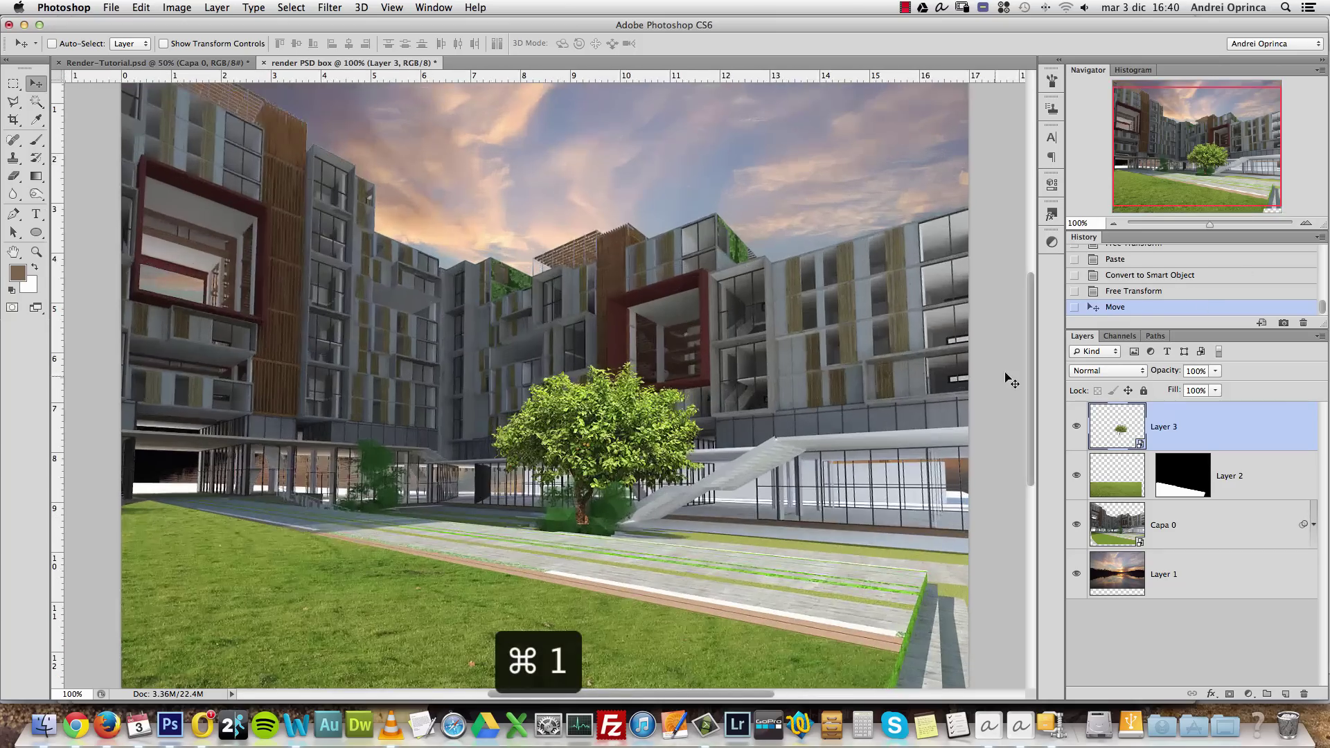
{"action": "left_click", "coordinate": [1305, 224]}
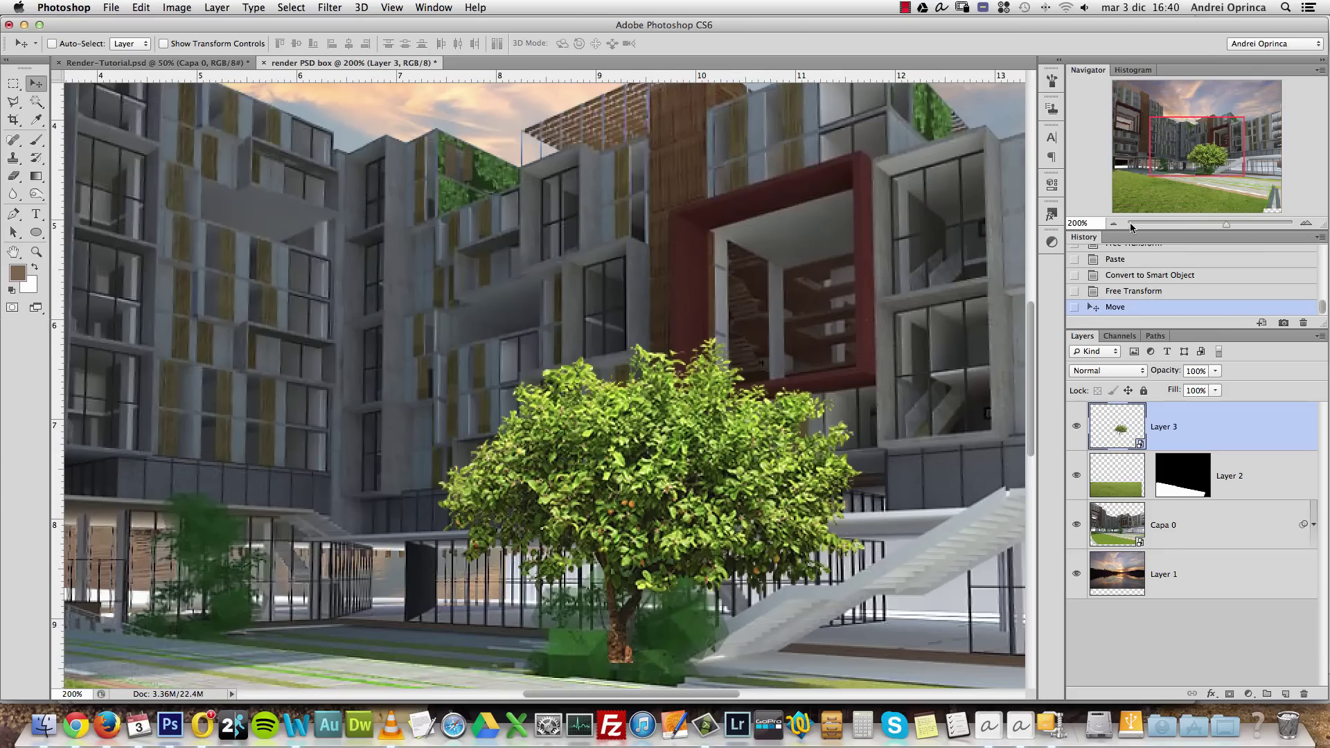
{"action": "left_click", "coordinate": [1113, 224]}
{"action": "left_click", "coordinate": [1113, 224]}
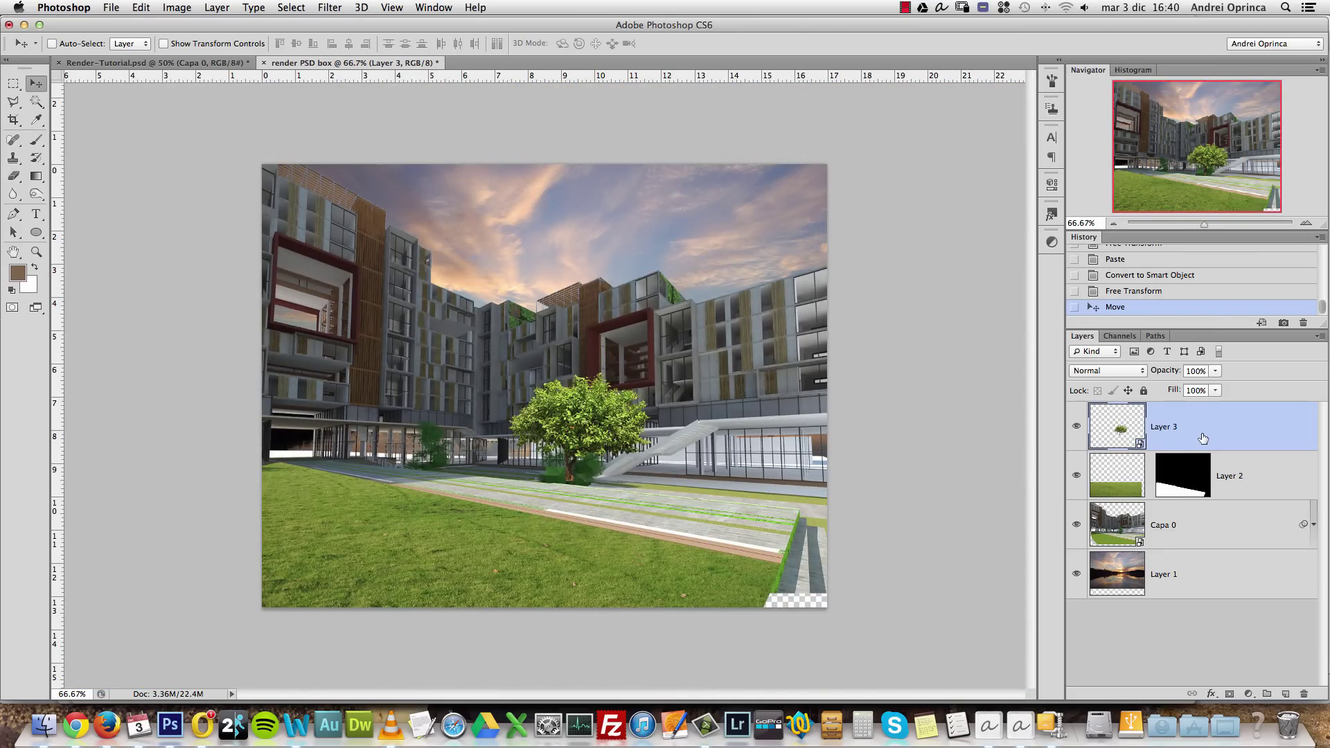
Try a Soft Light gradient overlay on the lemon tree at 56% opacity and a -180° angle, compare it on and off, and discard it
{"action": "double_click", "coordinate": [1231, 437]}
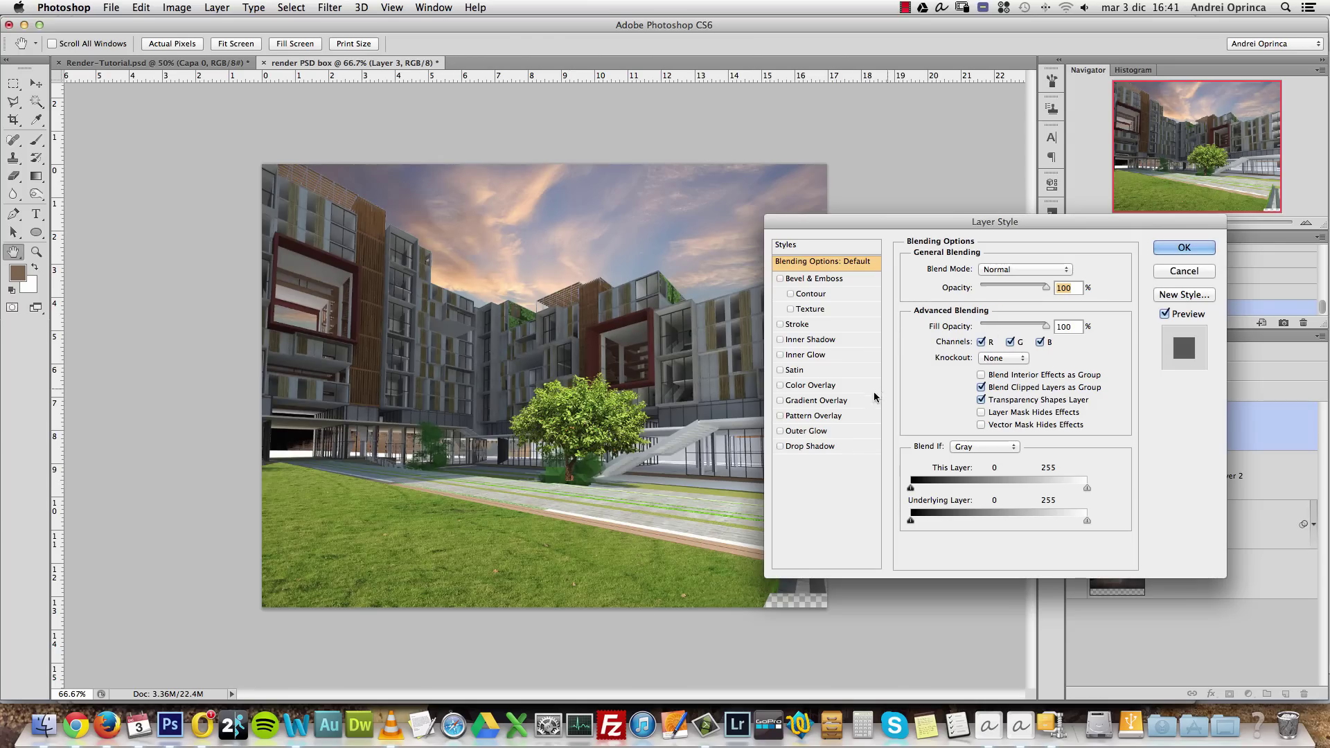
{"action": "left_click", "coordinate": [802, 402]}
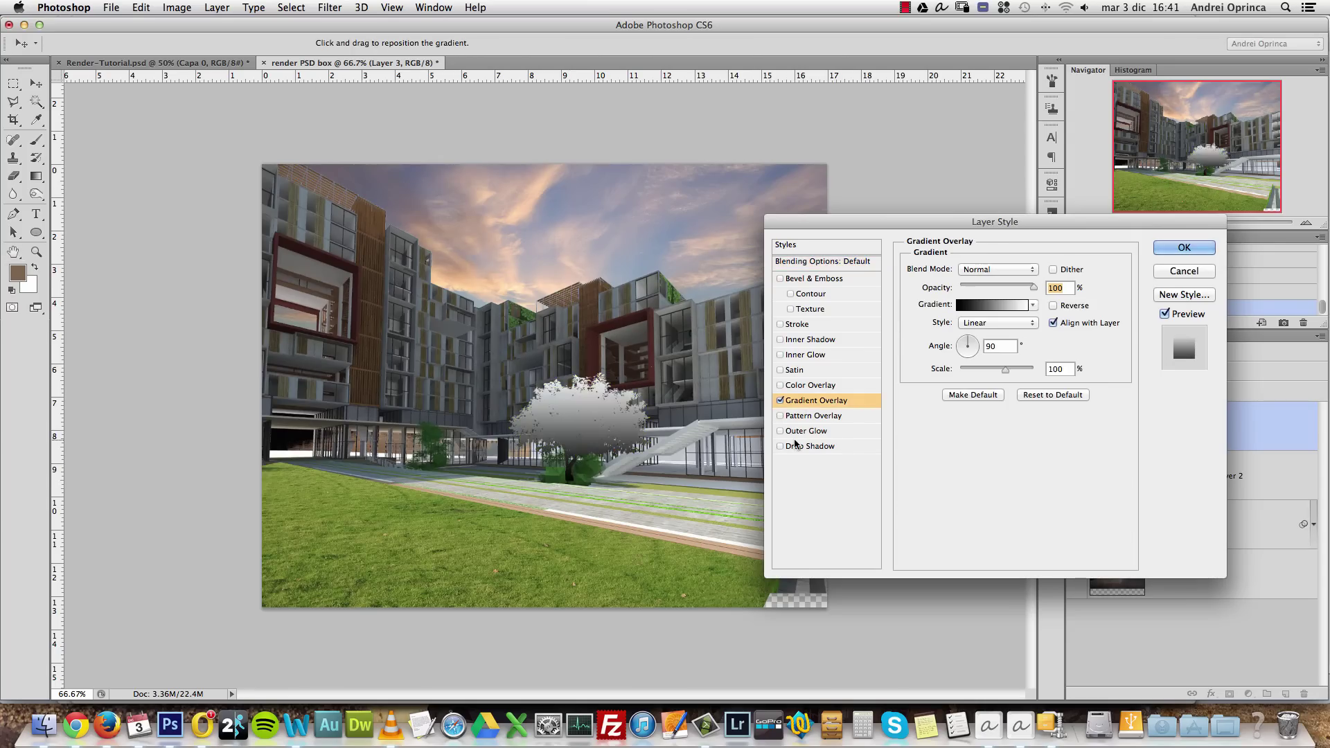
{"action": "left_click_drag", "start_coordinate": [964, 350], "coordinate": [957, 346]}
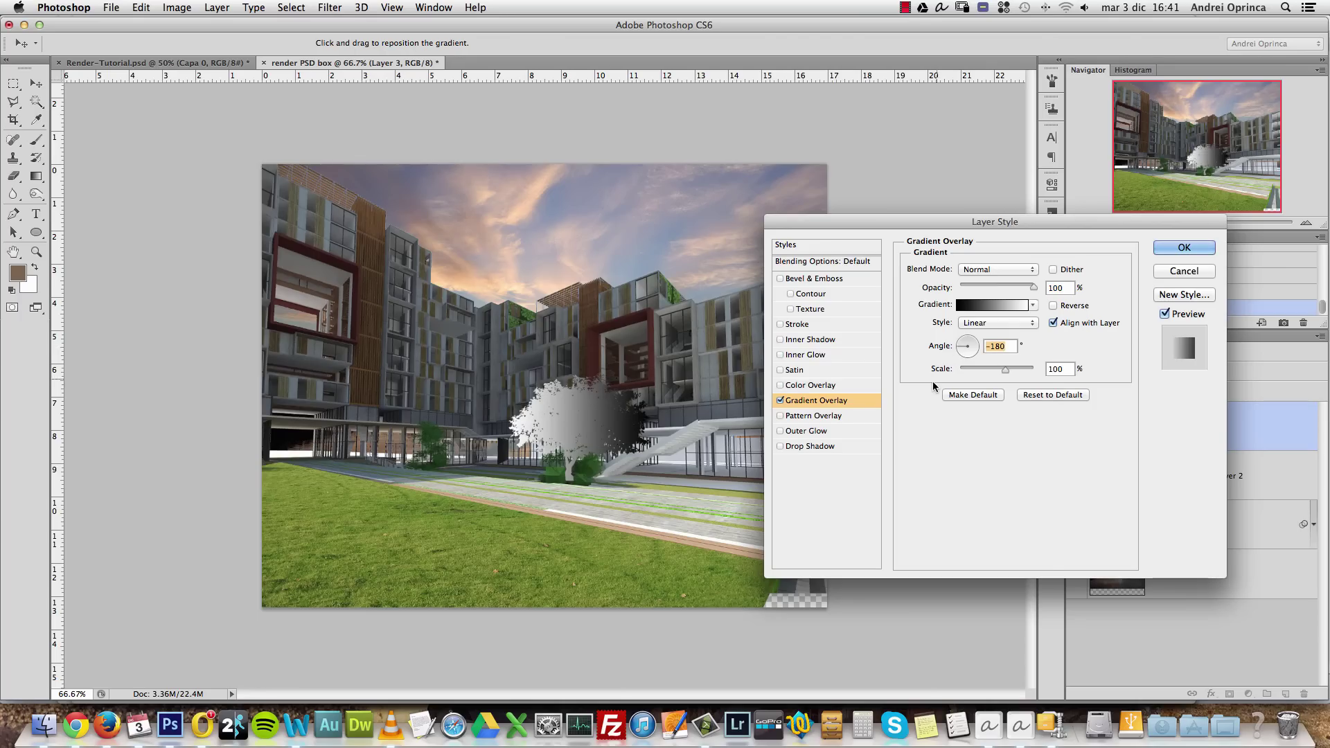
{"action": "left_click", "coordinate": [992, 269]}
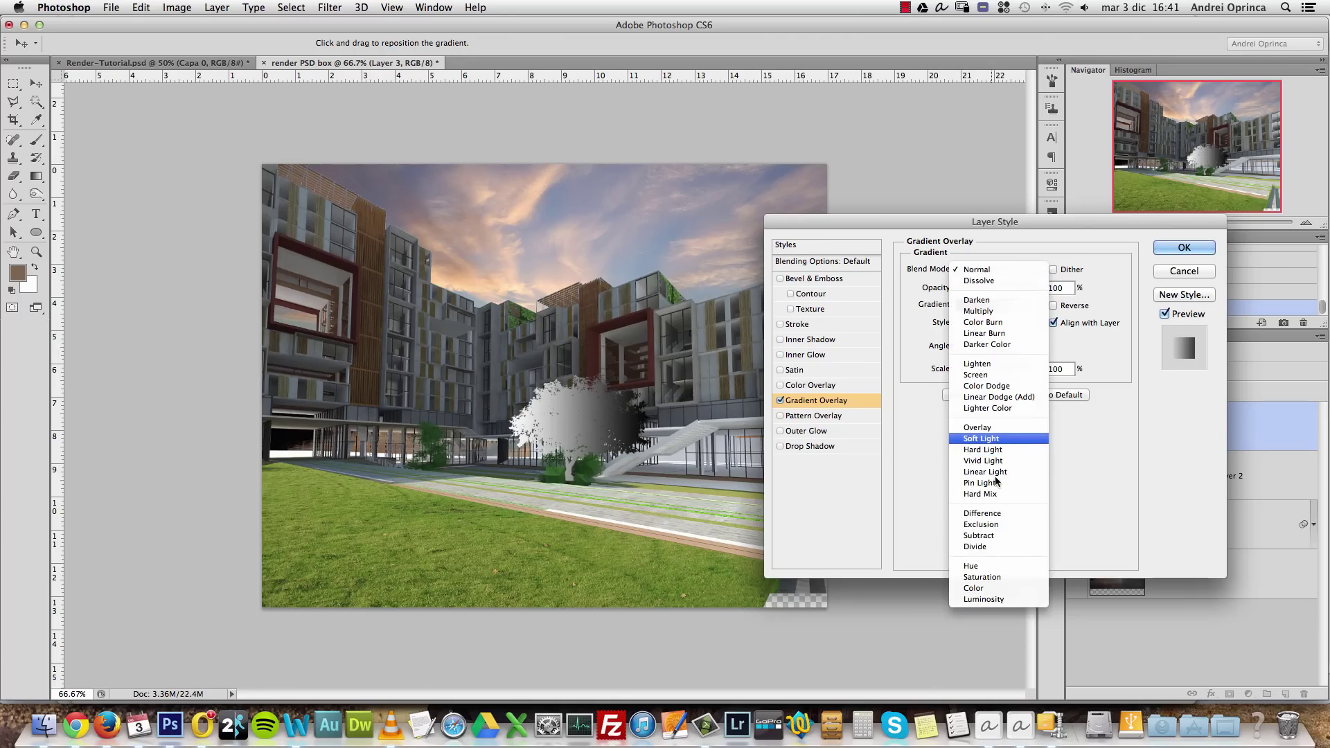
{"action": "left_click", "coordinate": [1002, 443]}
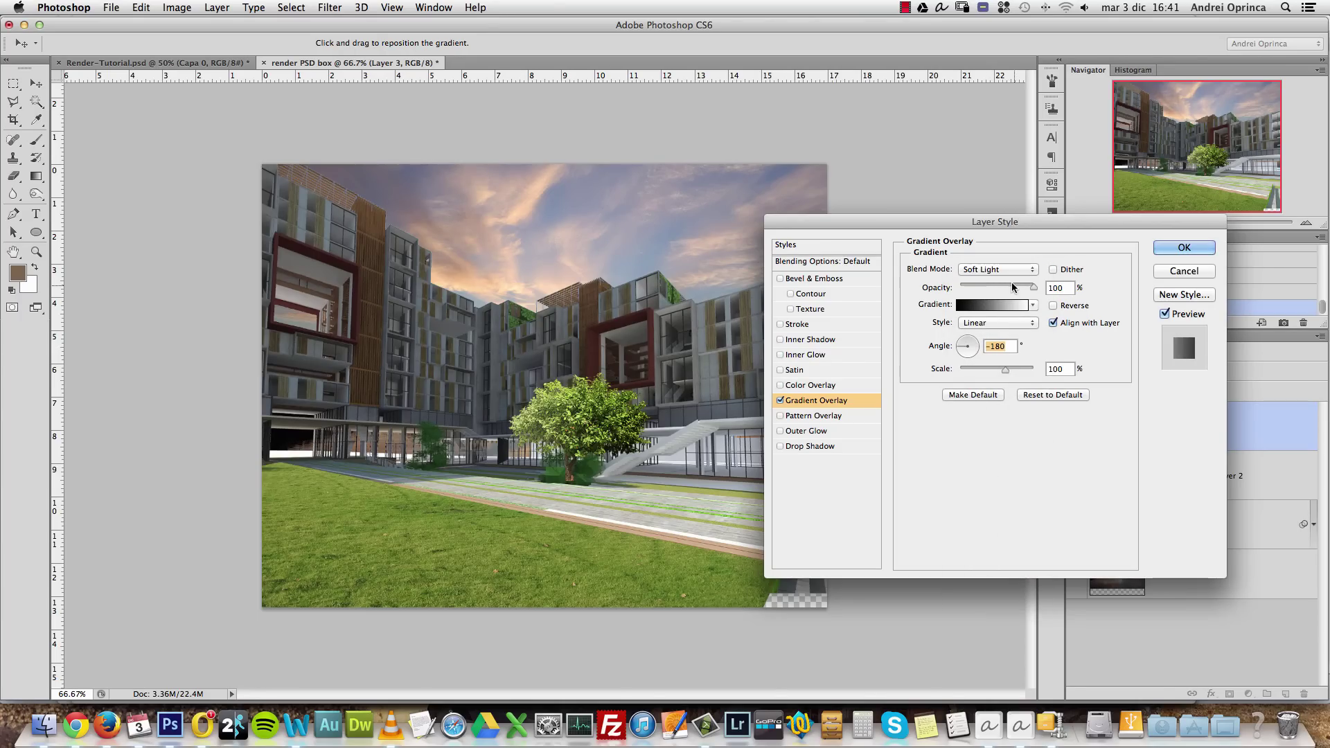
{"action": "left_click_drag", "start_coordinate": [1015, 287], "coordinate": [1007, 289]}
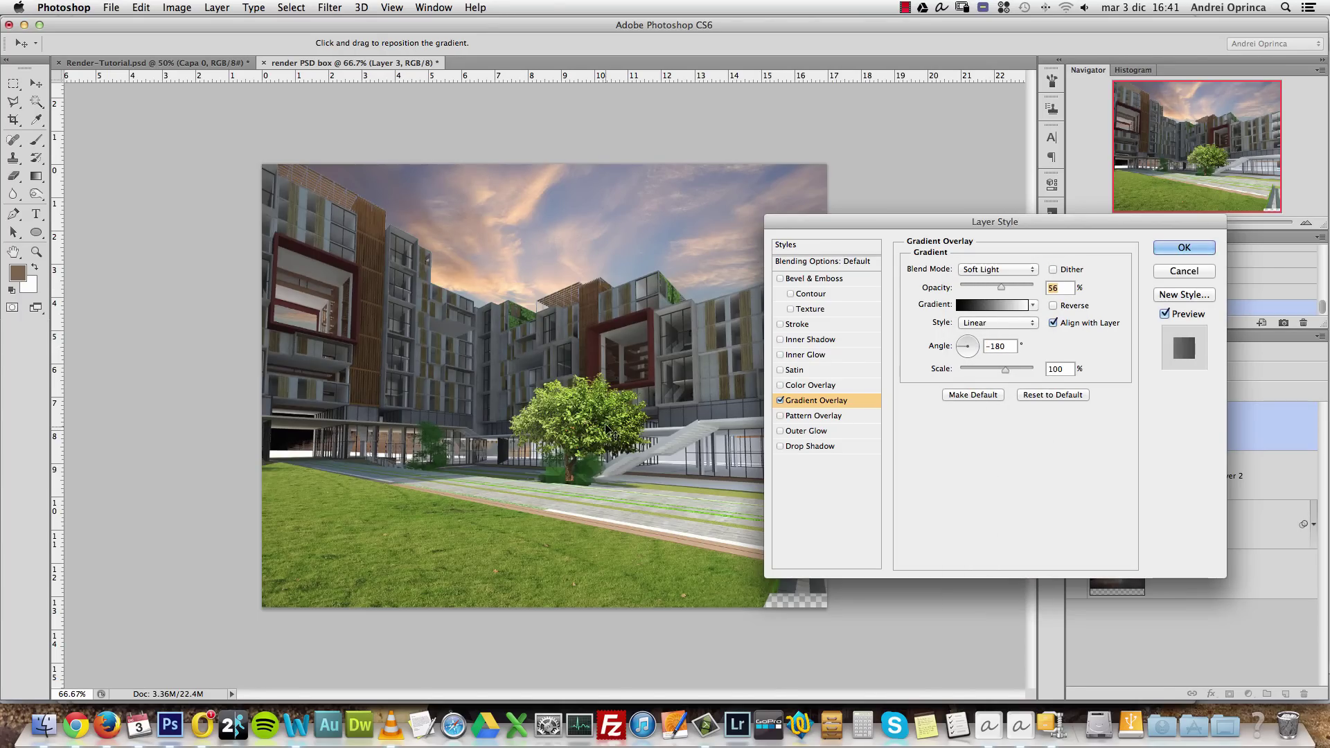
{"action": "left_click", "coordinate": [780, 401]}
{"action": "left_click", "coordinate": [781, 401]}
{"action": "left_click", "coordinate": [780, 401]}
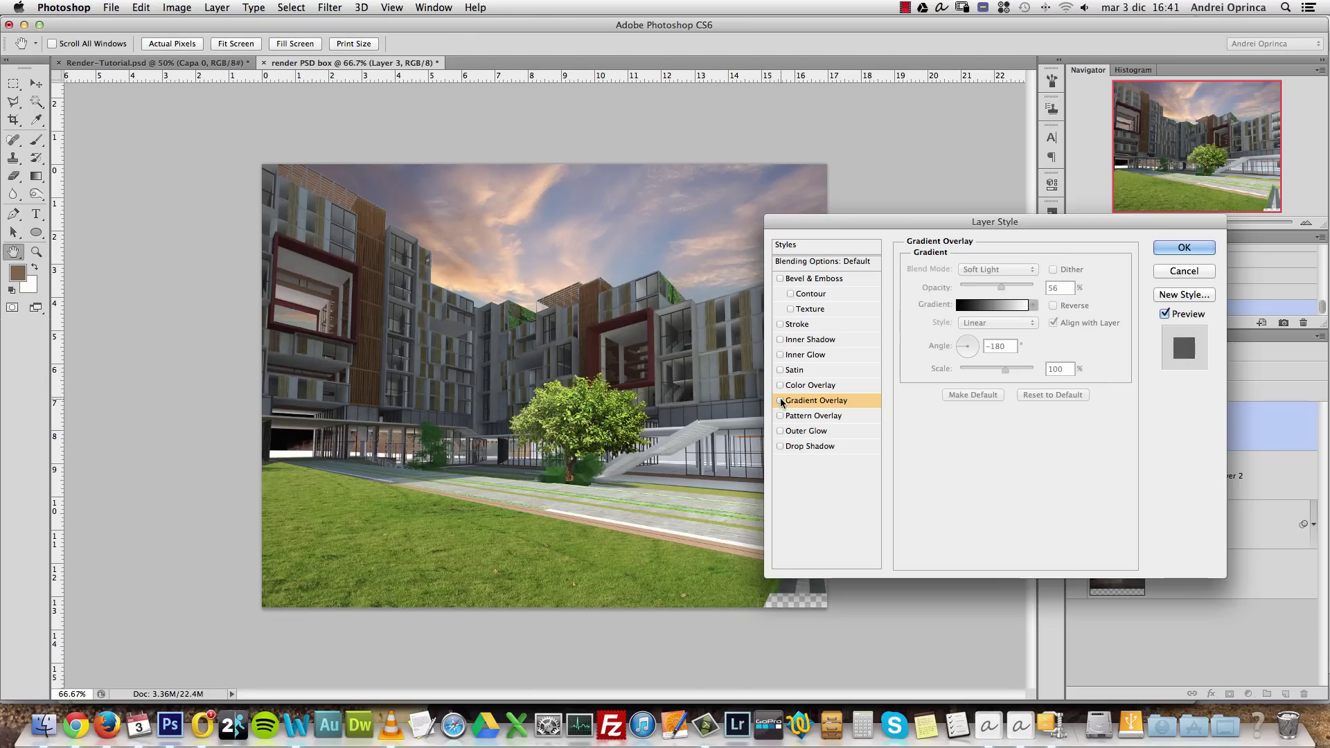
{"action": "left_click", "coordinate": [781, 401]}
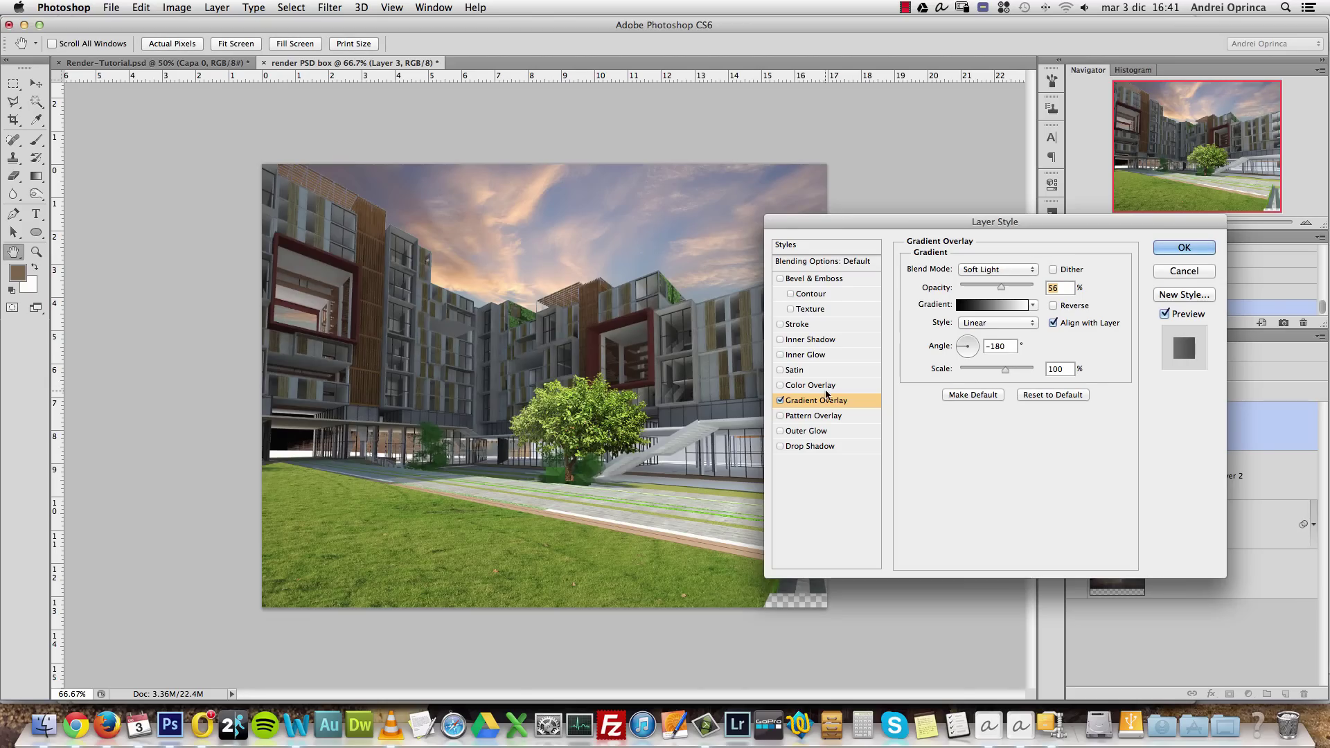
{"action": "key", "text": "Escape"}
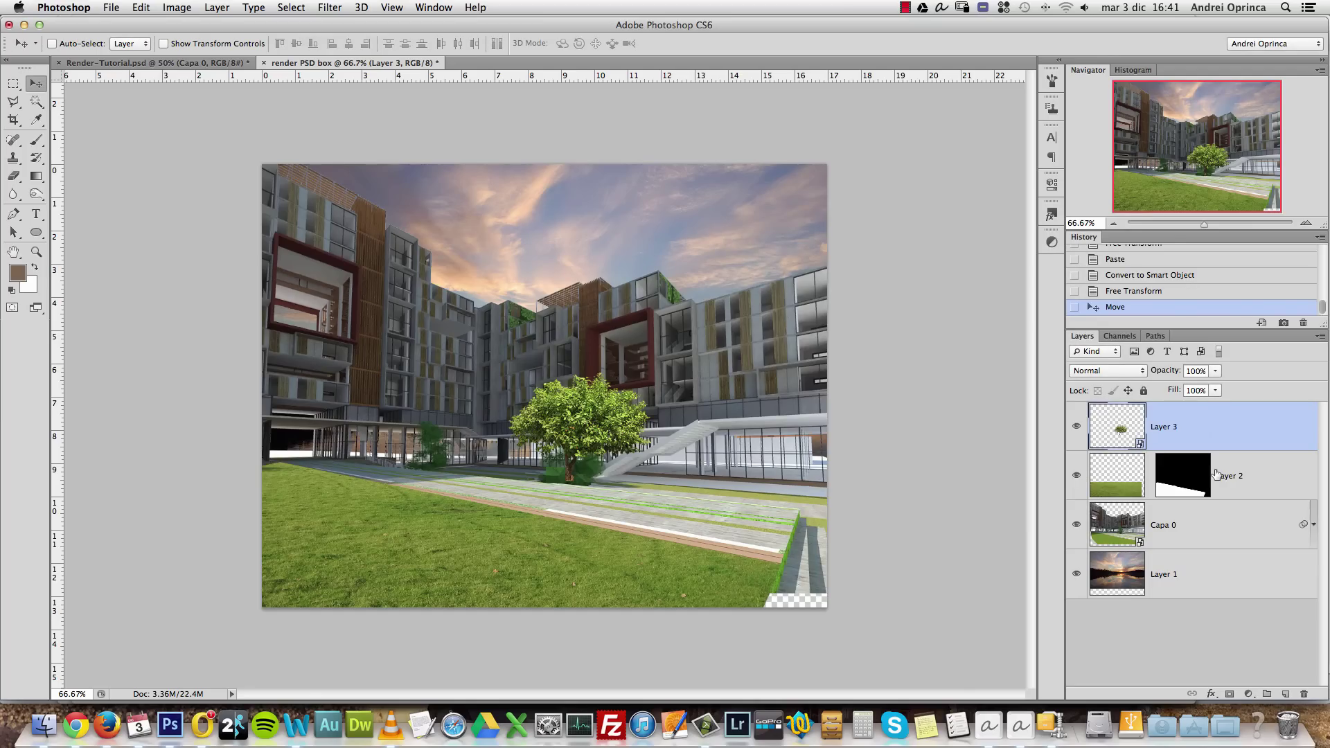
Rename the lemon tree layer tree1
{"action": "double_click", "coordinate": [1167, 427]}
{"action": "type", "text": "trr1"}
{"action": "key", "text": "Return"}
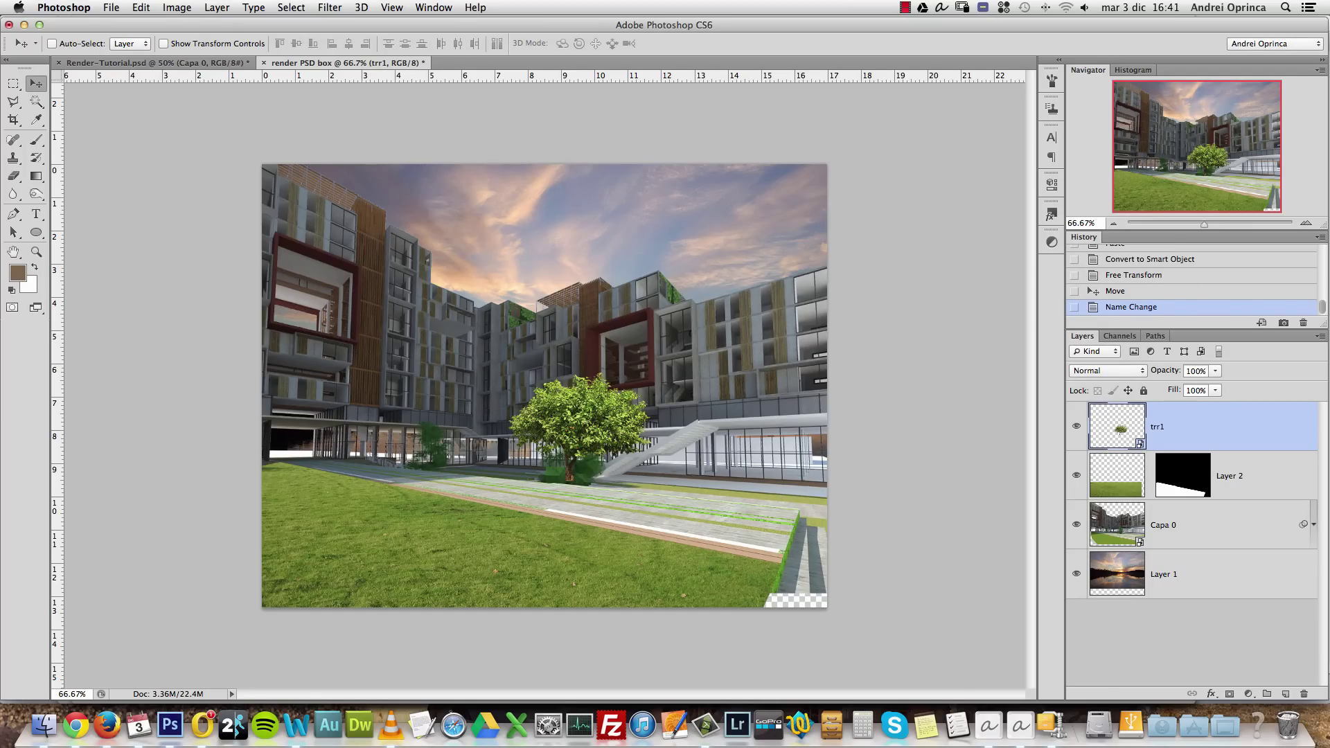
{"action": "double_click", "coordinate": [1161, 429]}
{"action": "type", "text": "tree1"}
{"action": "key", "text": "Return"}
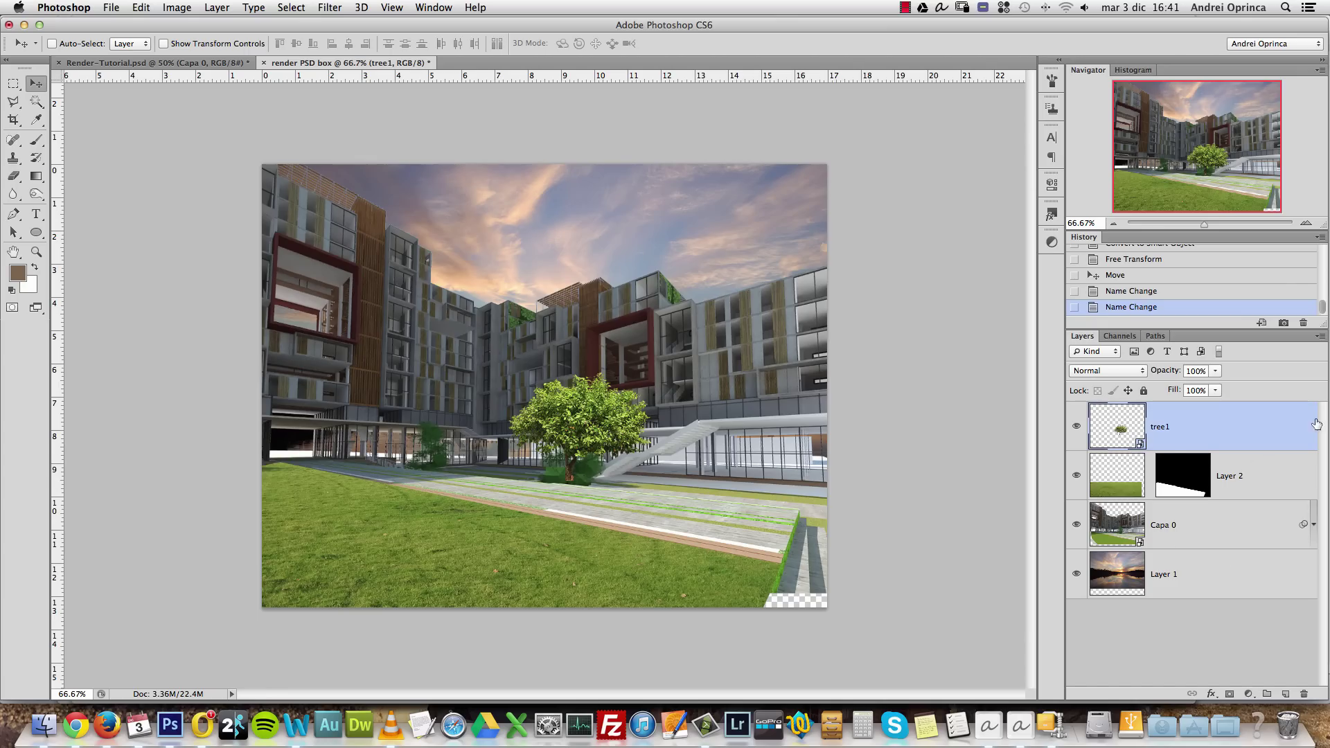
{"action": "left_click", "coordinate": [1219, 352]}
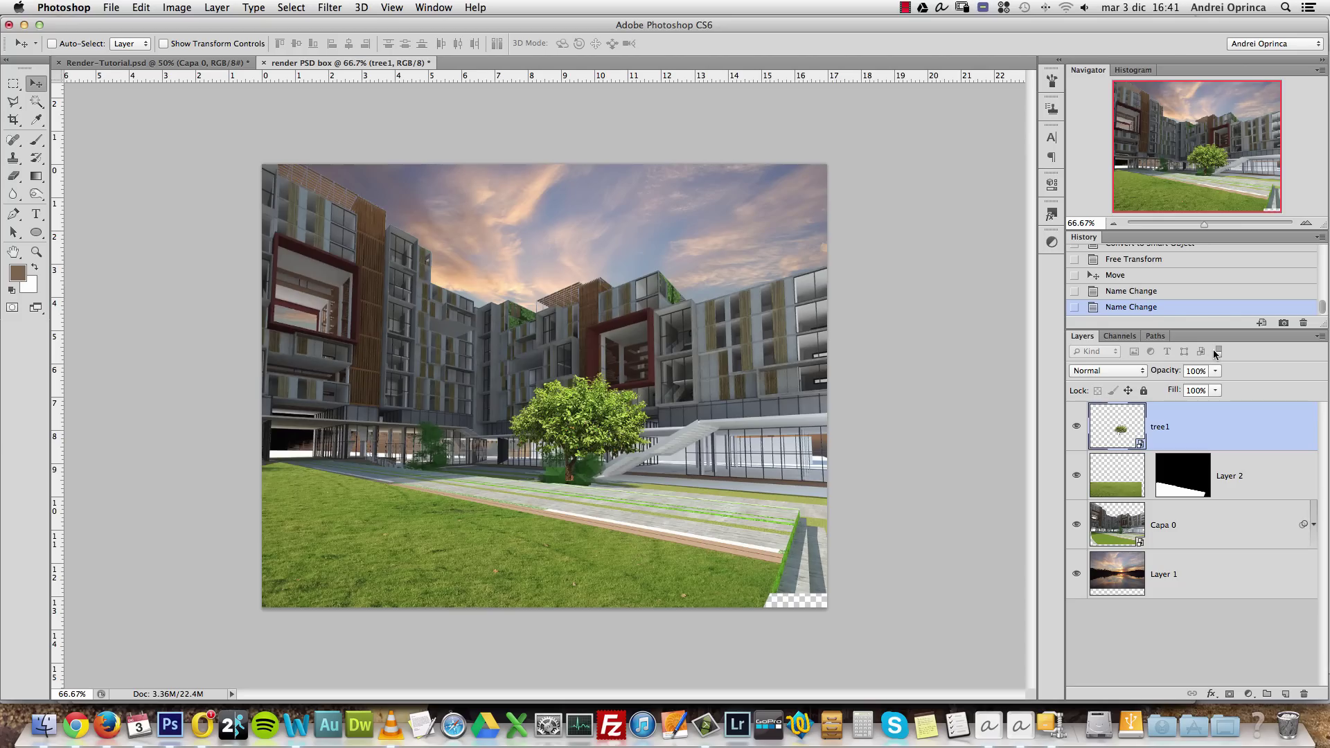
{"action": "left_click", "coordinate": [1218, 352]}
{"action": "left_click", "coordinate": [1107, 351]}
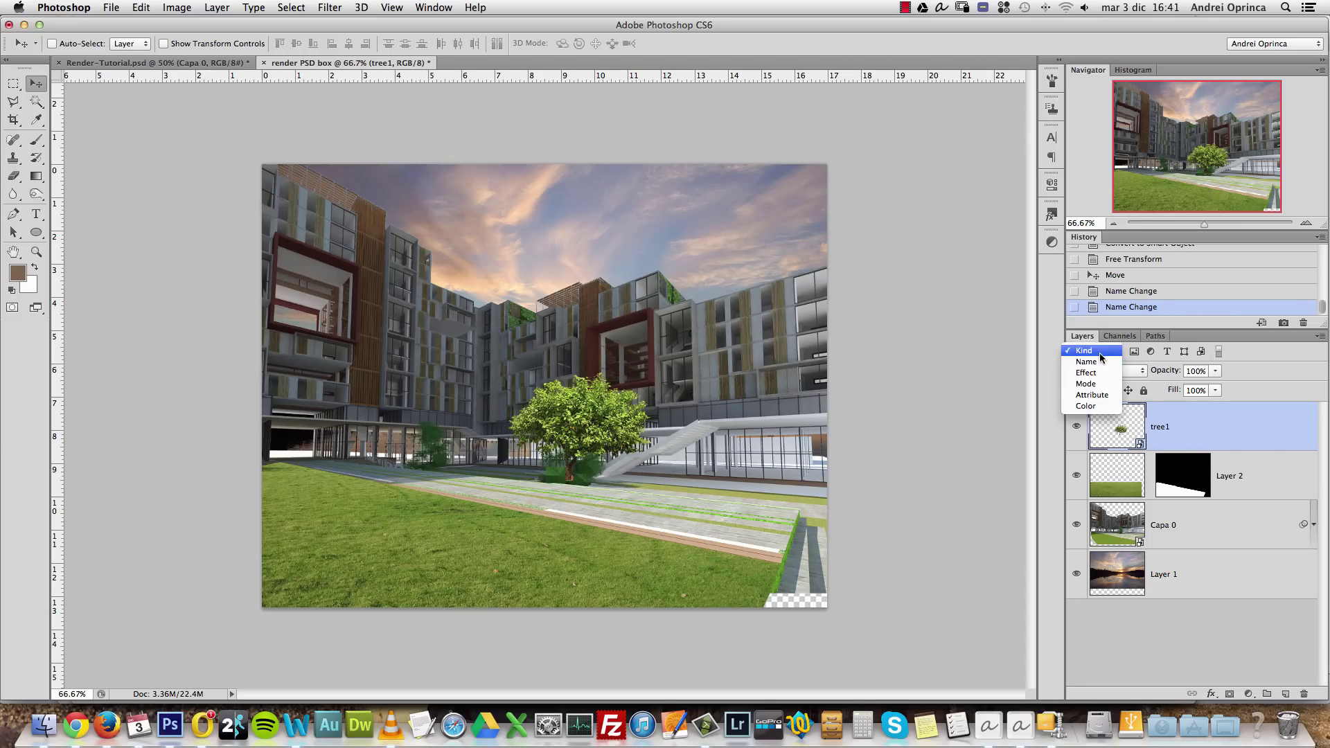
{"action": "left_click", "coordinate": [1090, 355]}
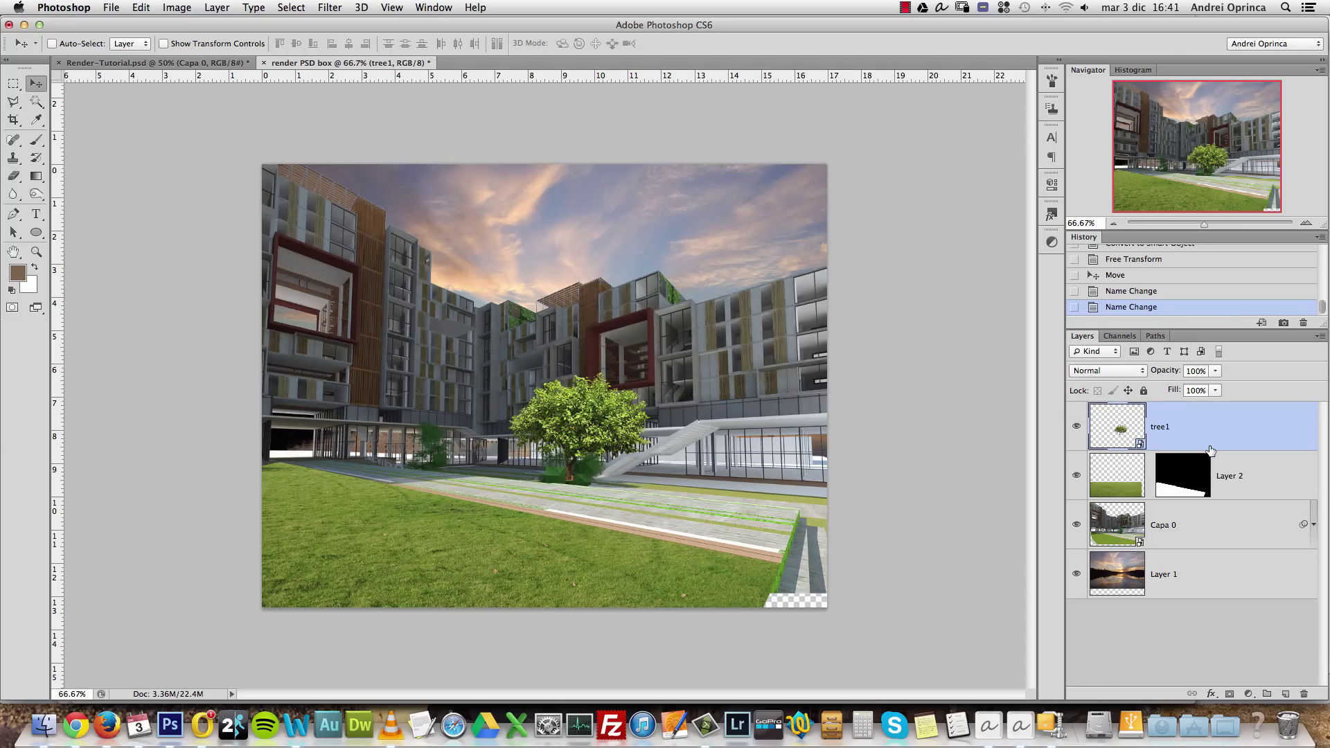
Group the tree1 layer, name the group trees and collapse it
{"action": "key", "text": "super+g"}
{"action": "double_click", "coordinate": [1129, 410]}
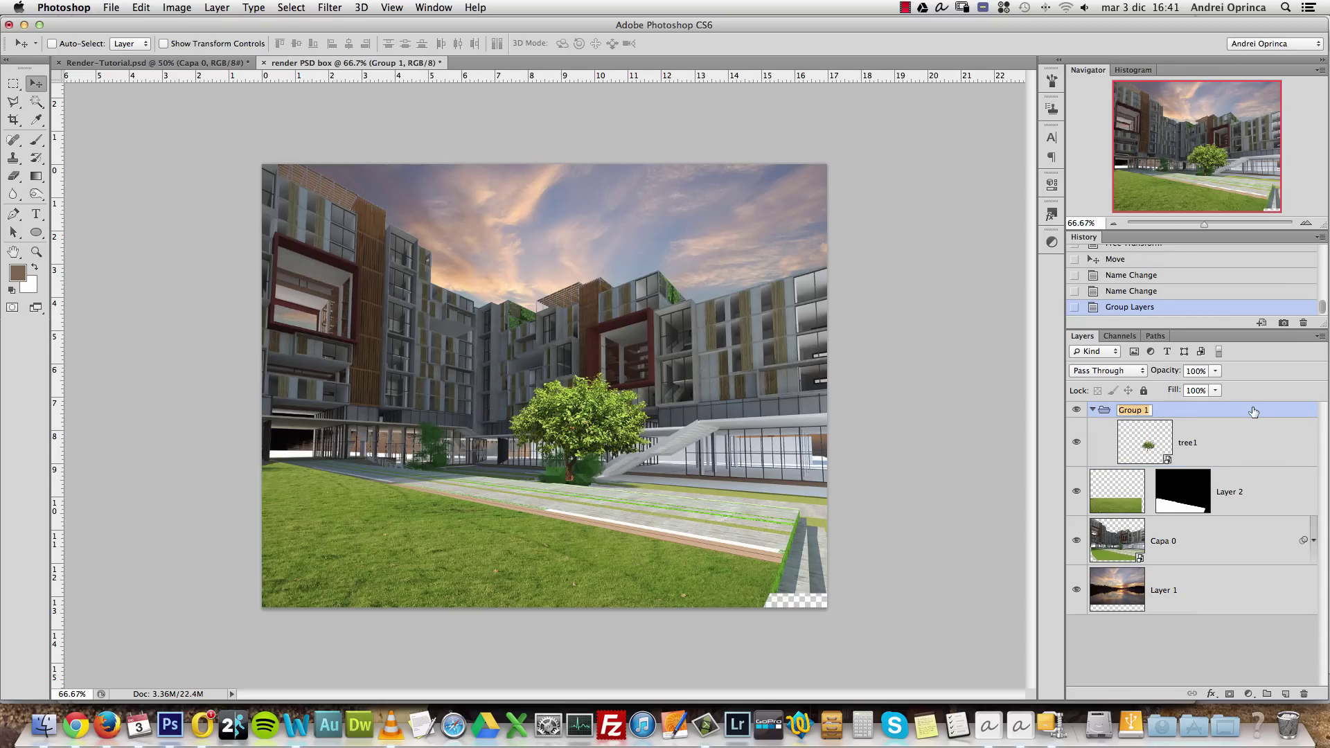
{"action": "type", "text": "trees"}
{"action": "key", "text": "Return"}
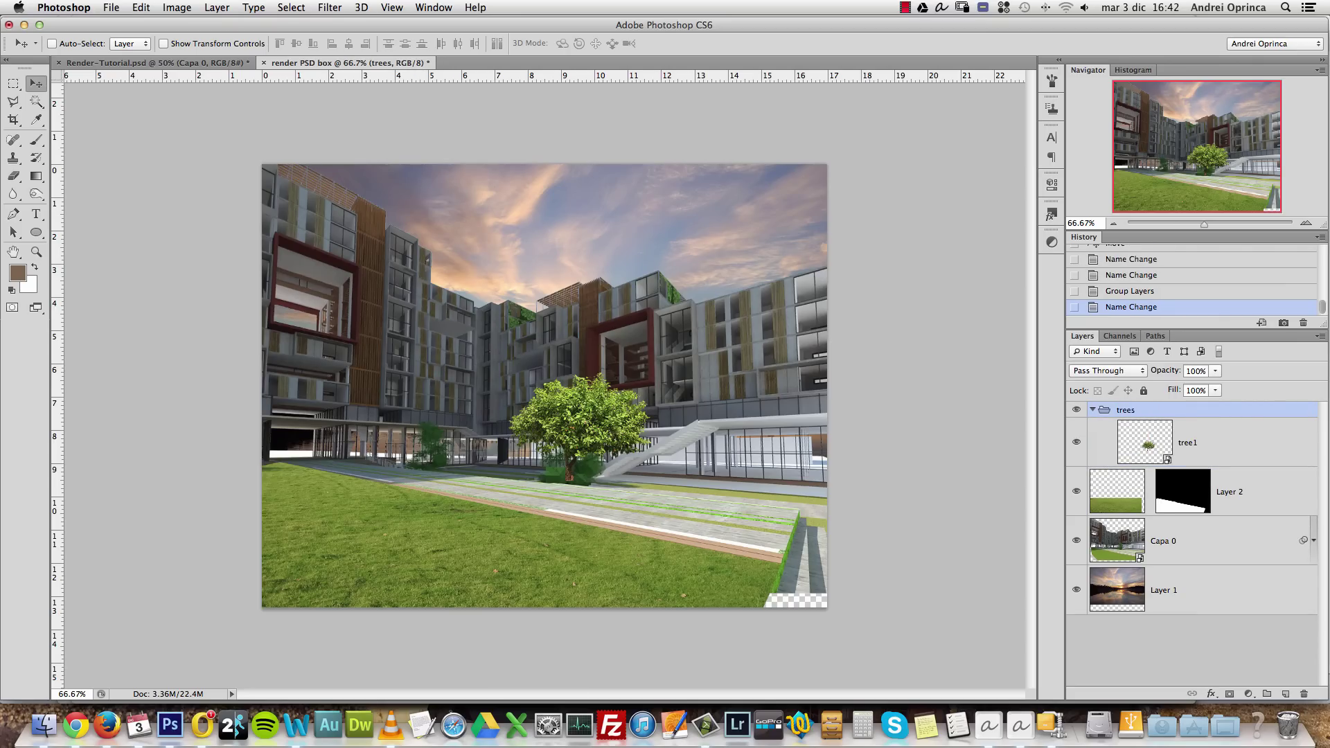
{"action": "left_click", "coordinate": [1094, 410]}
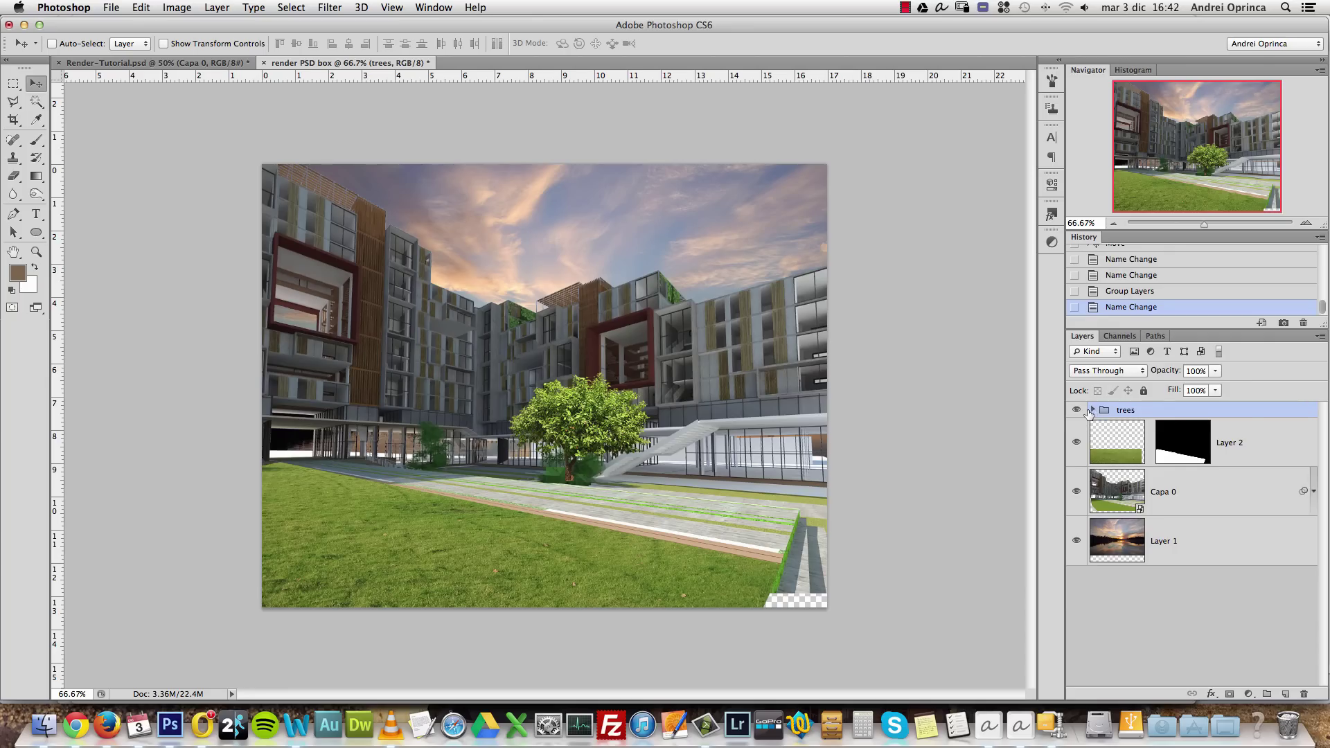
{"action": "left_click", "coordinate": [1091, 410]}
{"action": "left_click", "coordinate": [1091, 410]}
{"action": "left_click", "coordinate": [1094, 410]}
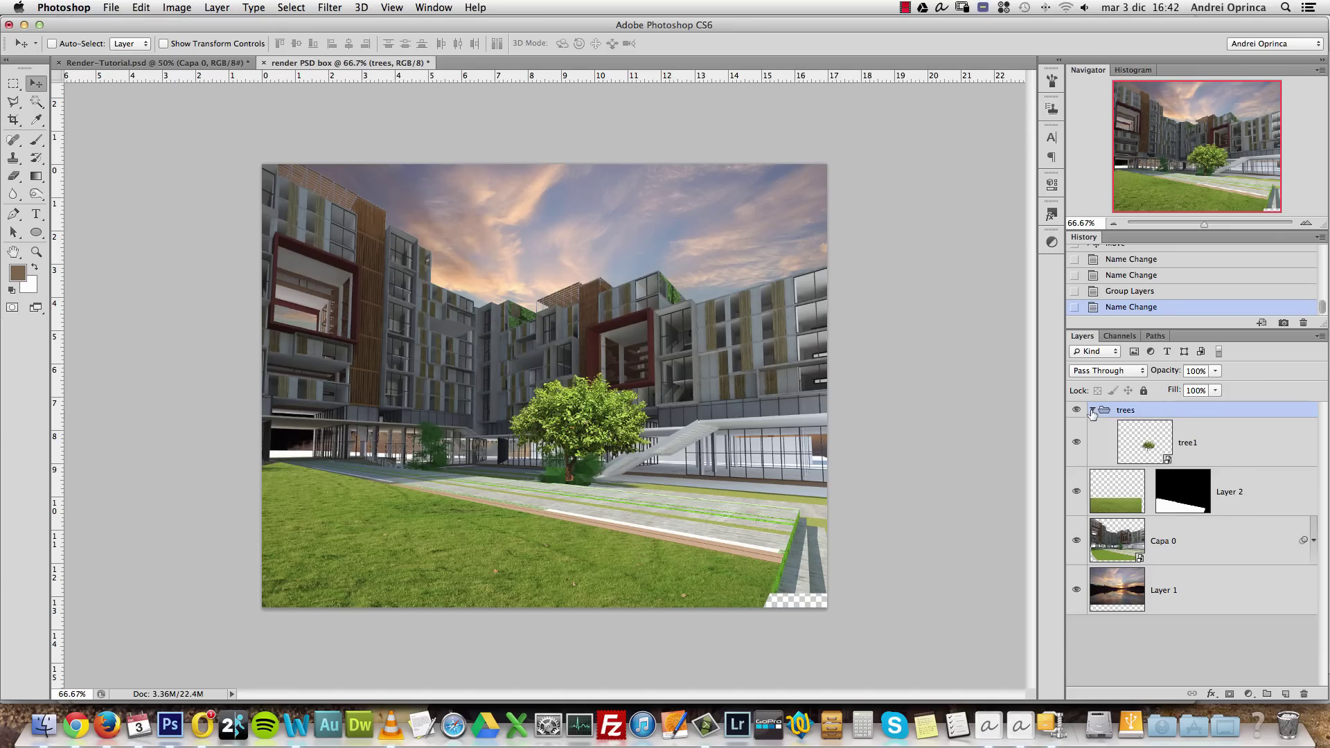
{"action": "left_click", "coordinate": [1092, 410]}
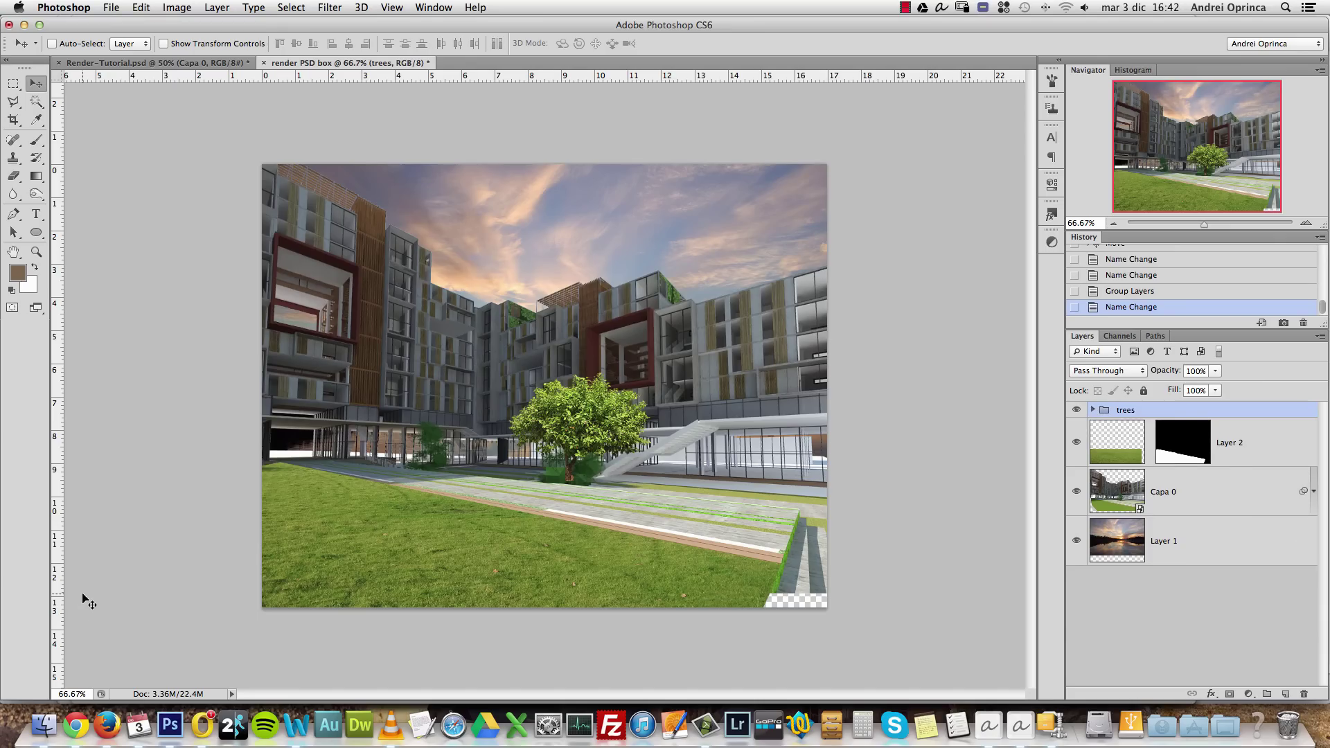
Switch to Finder, preview the grass patch and flowered garden images in the Render tutorial folder, and open the flowered garden PNG in Adobe Photoshop CS6
{"action": "left_click", "coordinate": [44, 724]}
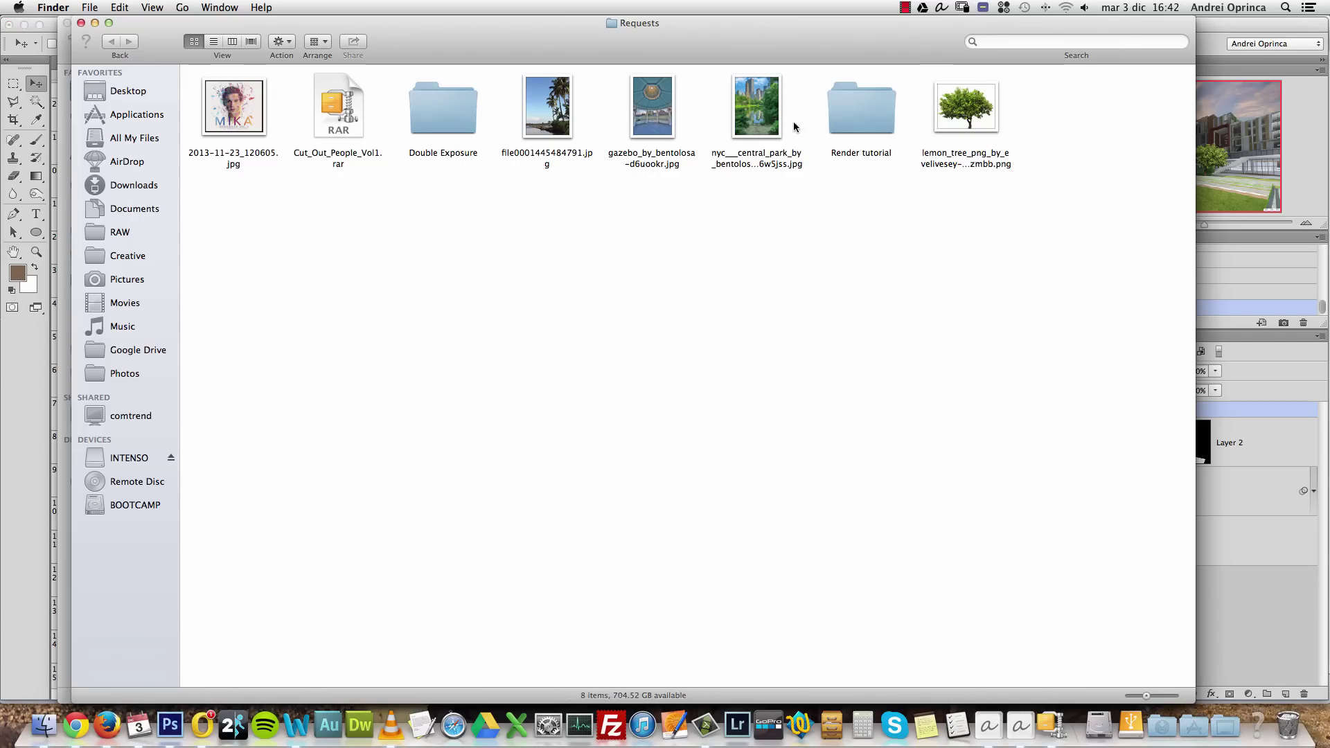
{"action": "double_click", "coordinate": [860, 107]}
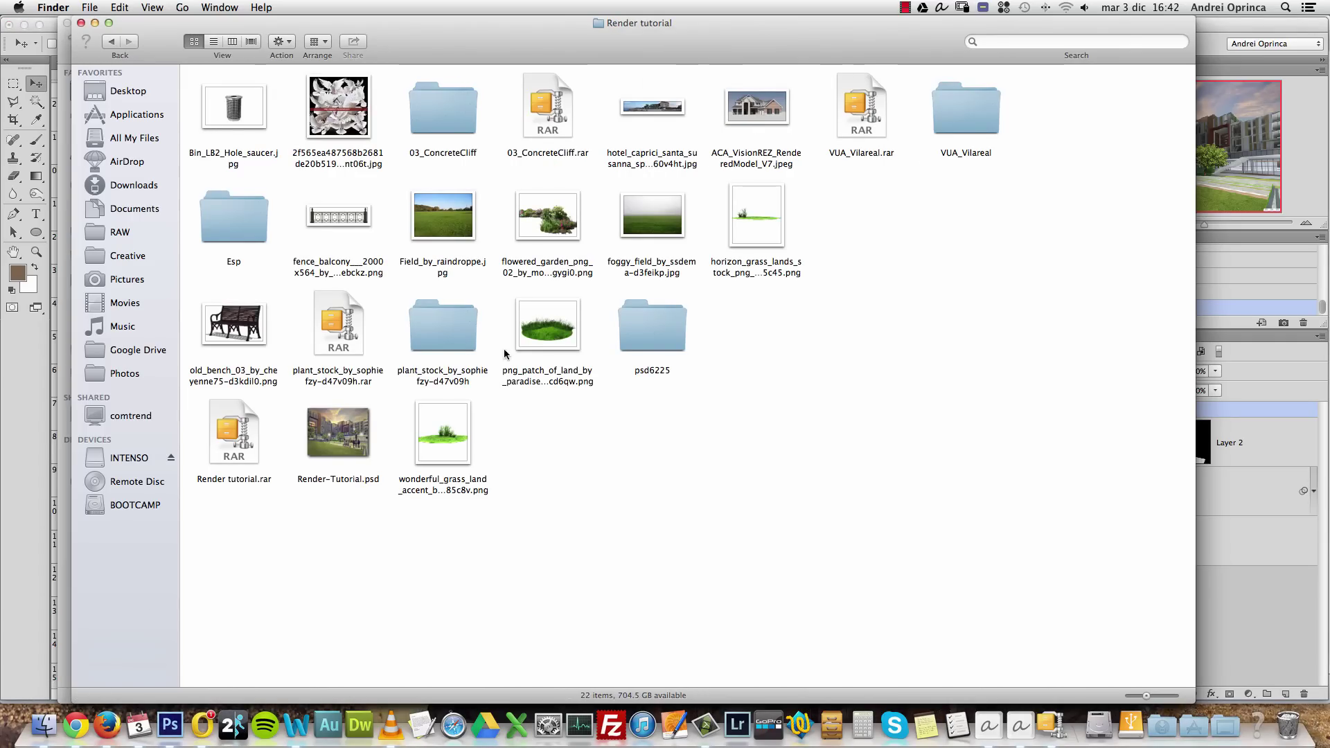
{"action": "left_click", "coordinate": [554, 325]}
{"action": "key", "text": "space"}
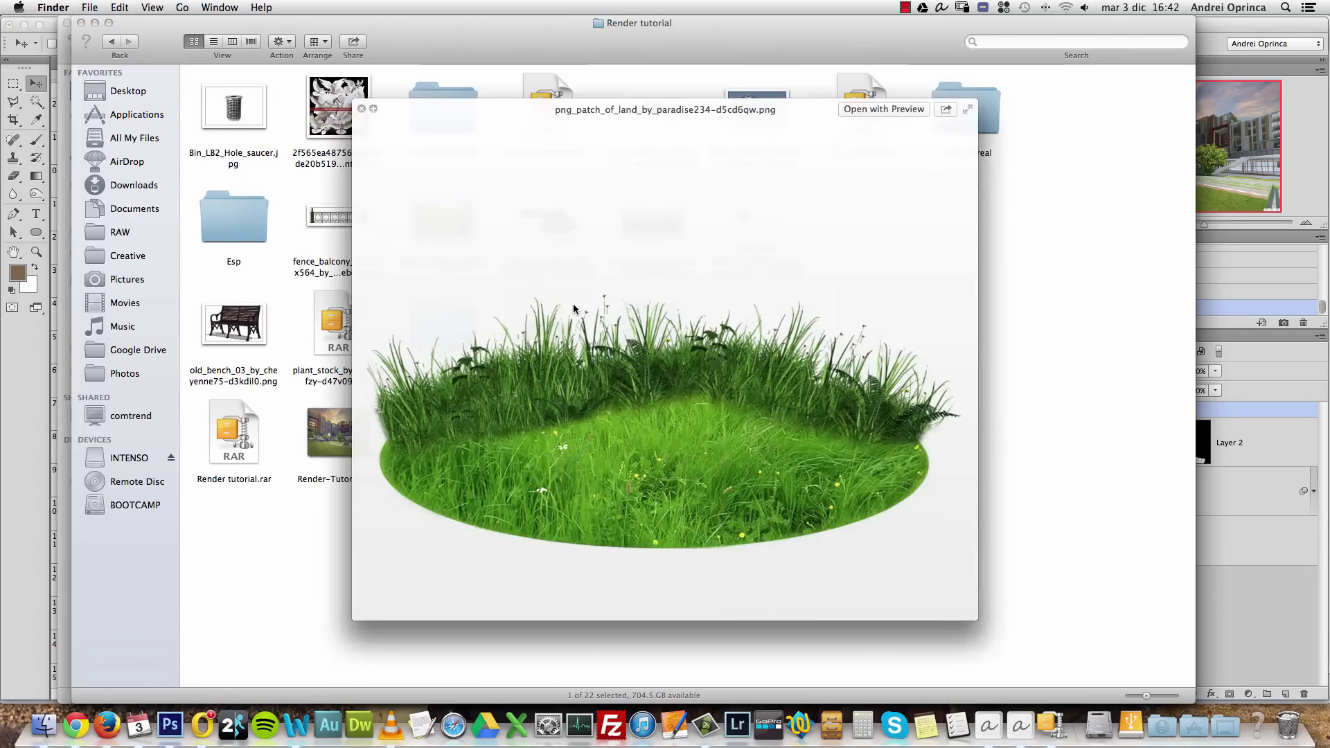
{"action": "key", "text": "space"}
{"action": "left_click", "coordinate": [545, 236]}
{"action": "key", "text": "space"}
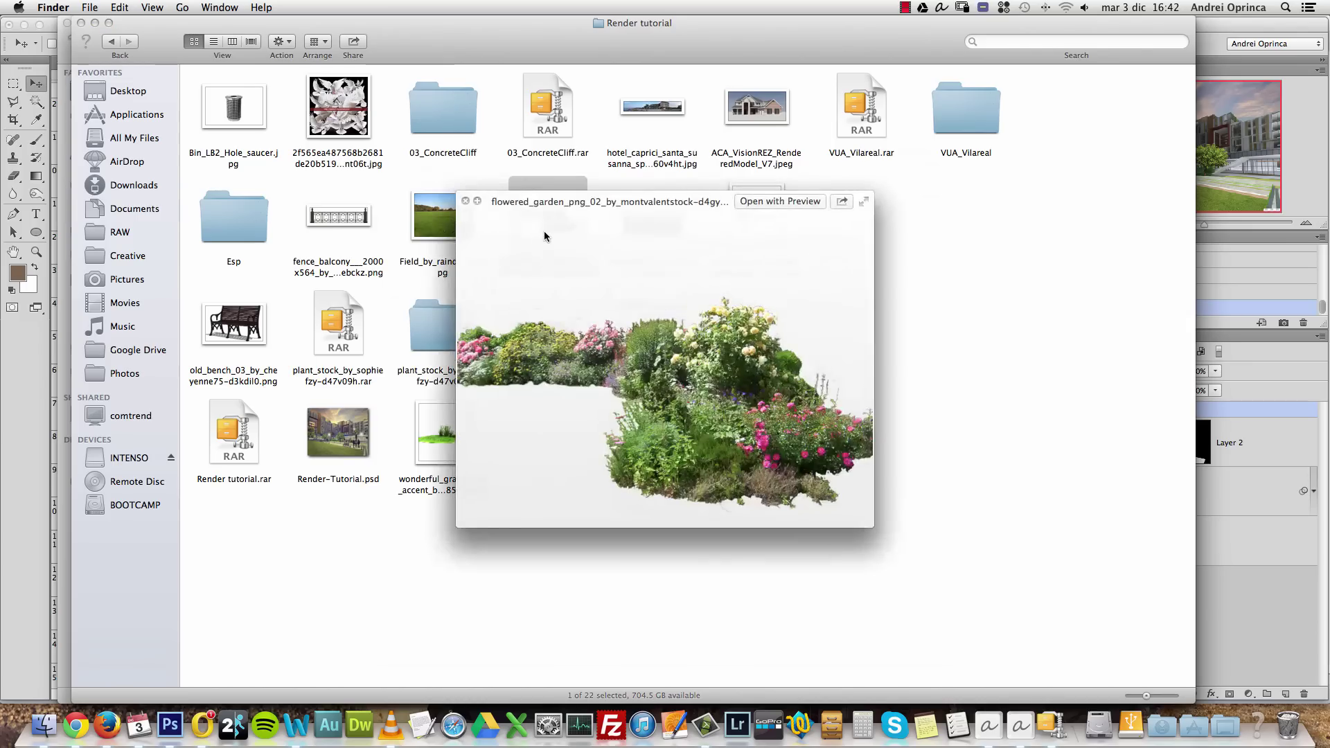
{"action": "key", "text": "space"}
{"action": "right_click", "coordinate": [548, 226]}
{"action": "mouse_move", "coordinate": [621, 247]}
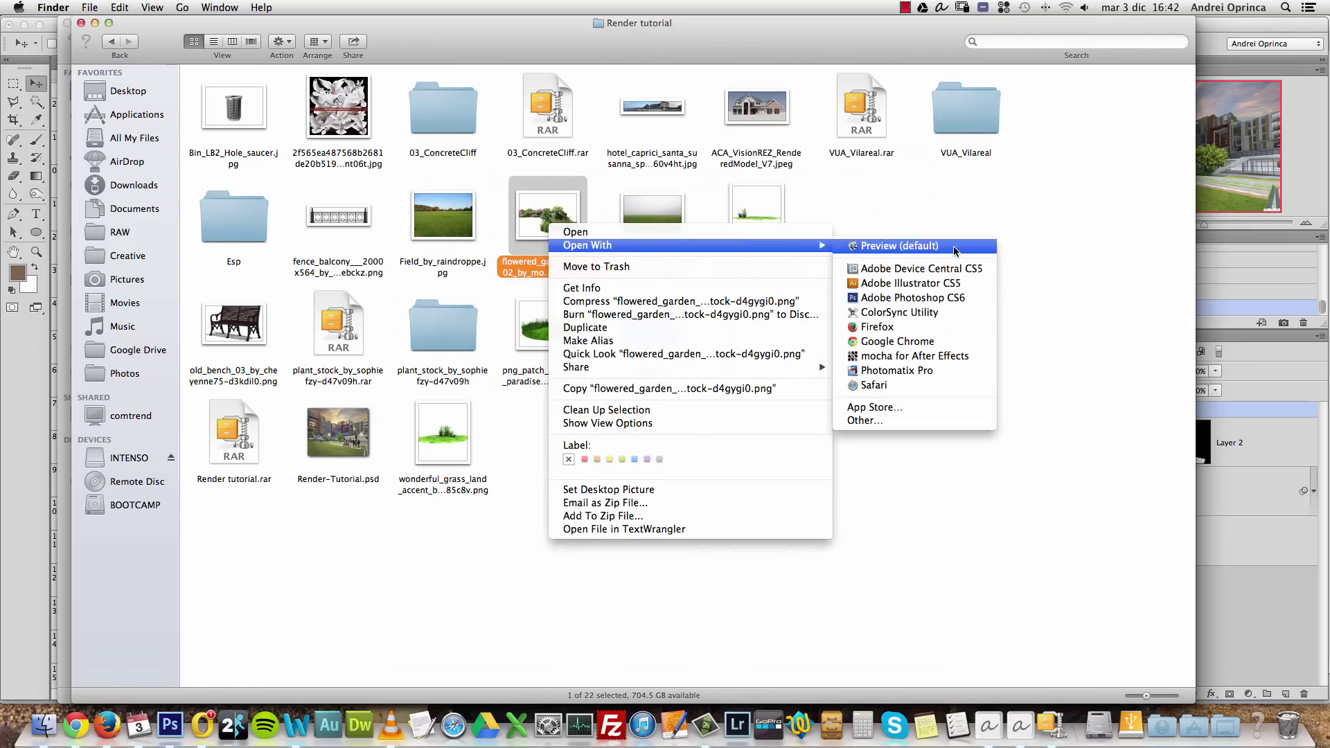
{"action": "left_click", "coordinate": [942, 298]}
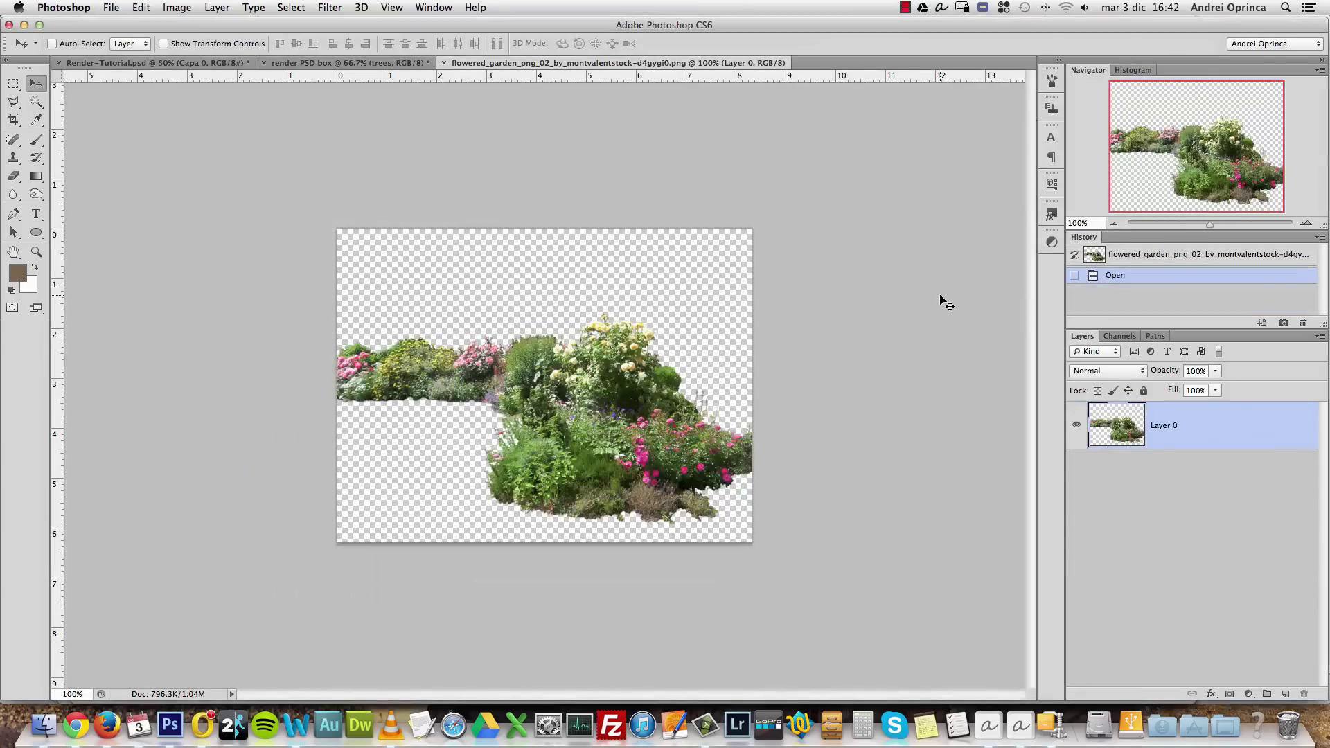
Copy the whole flowered garden image, close its document and paste it above tree1 inside the trees group
{"action": "key", "text": "super+a"}
{"action": "key", "text": "super+c"}
{"action": "key", "text": "super+w"}
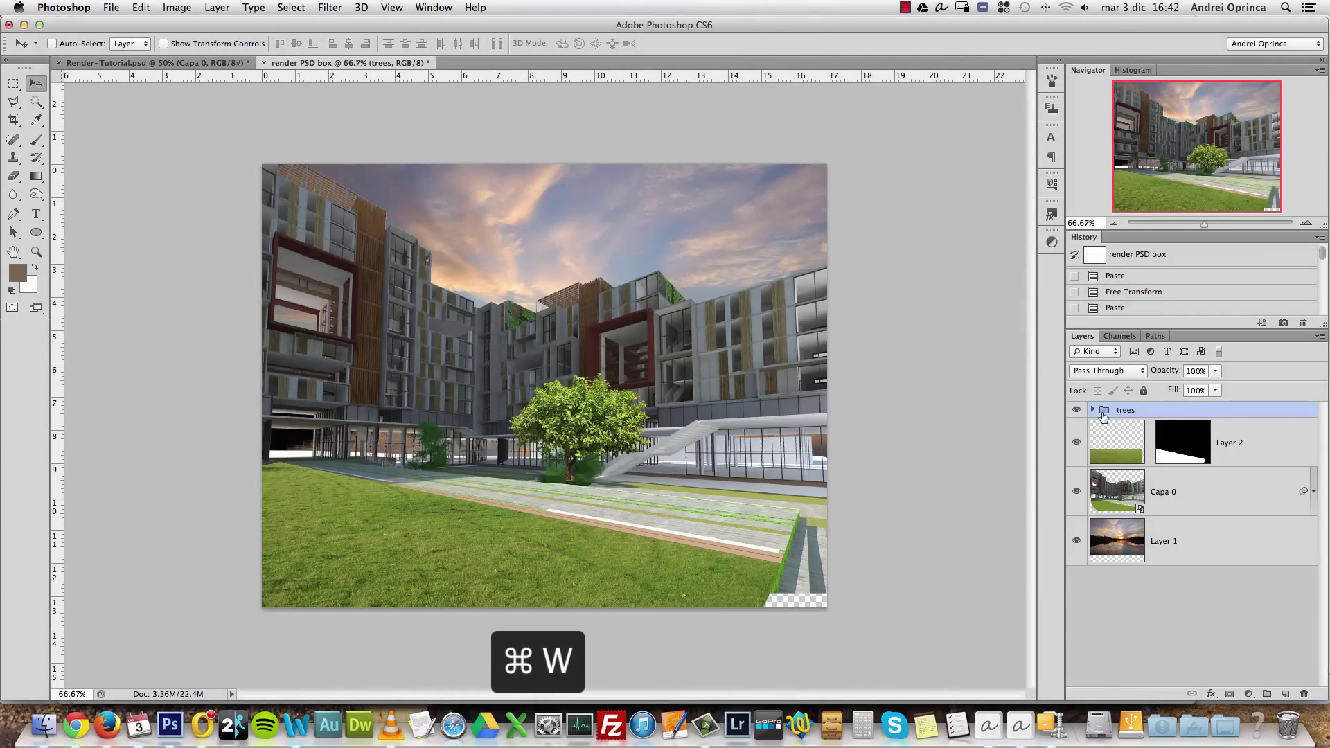
{"action": "left_click", "coordinate": [1093, 409]}
{"action": "left_click", "coordinate": [1108, 442]}
{"action": "key", "text": "super+v"}
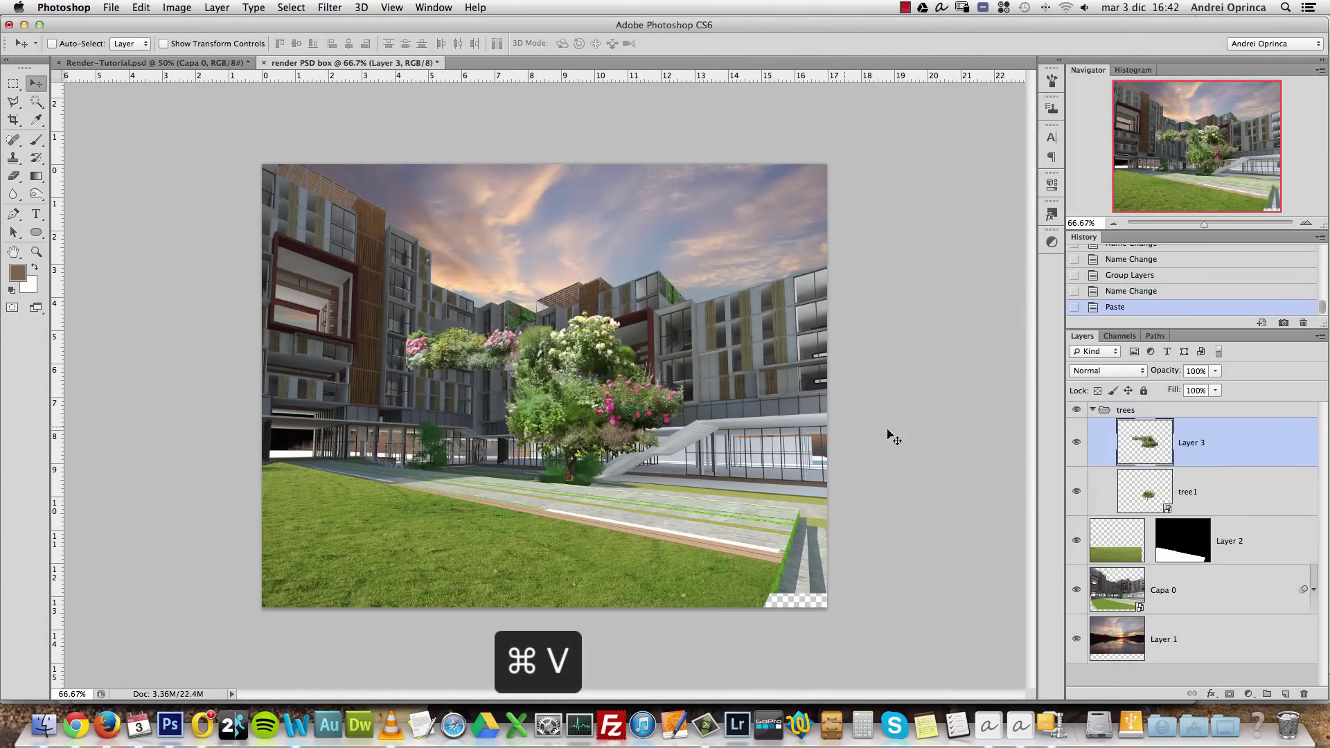
Scale the pasted flowers to about 24%, flip them horizontally and place them at the foot of the lemon tree with Free Transform
{"action": "key", "text": "super+t"}
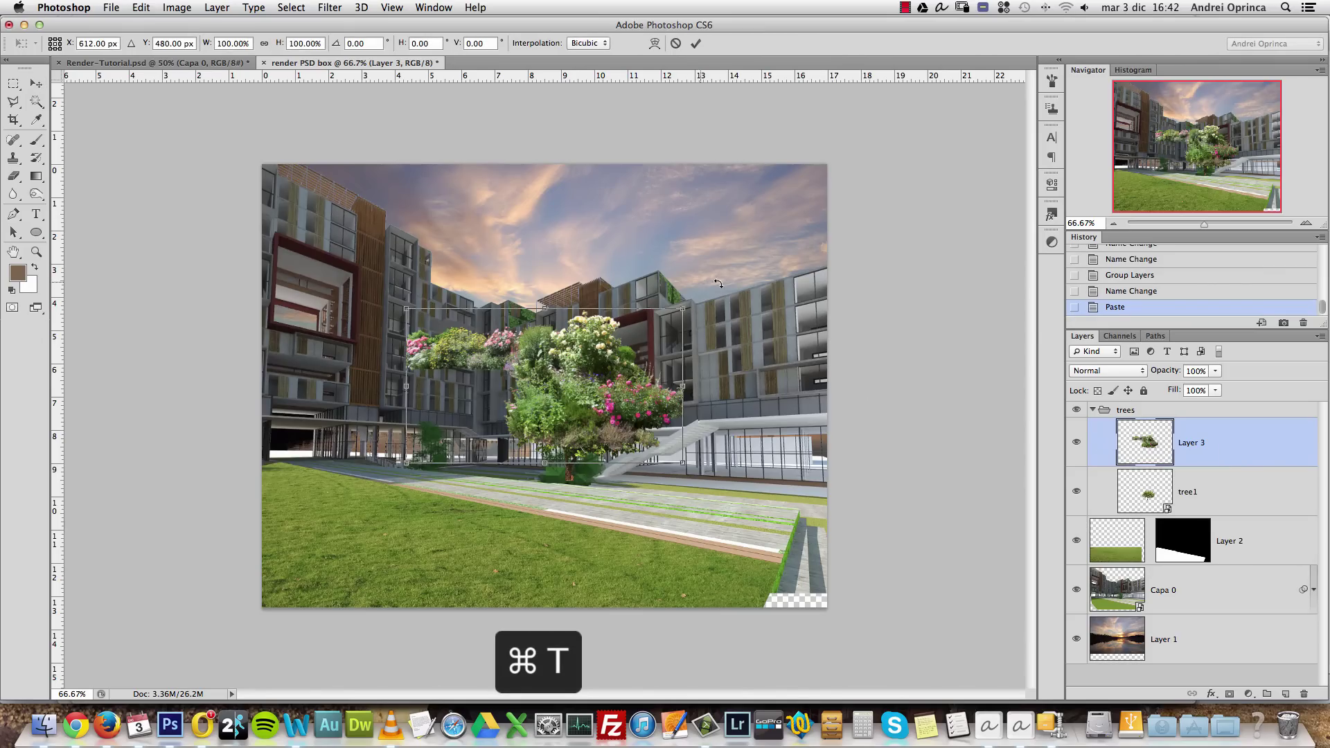
{"action": "left_click_drag", "start_coordinate": [684, 311], "coordinate": [610, 487]}
{"action": "key", "text": "super+t"}
{"action": "right_click", "coordinate": [589, 462]}
{"action": "left_click", "coordinate": [666, 644]}
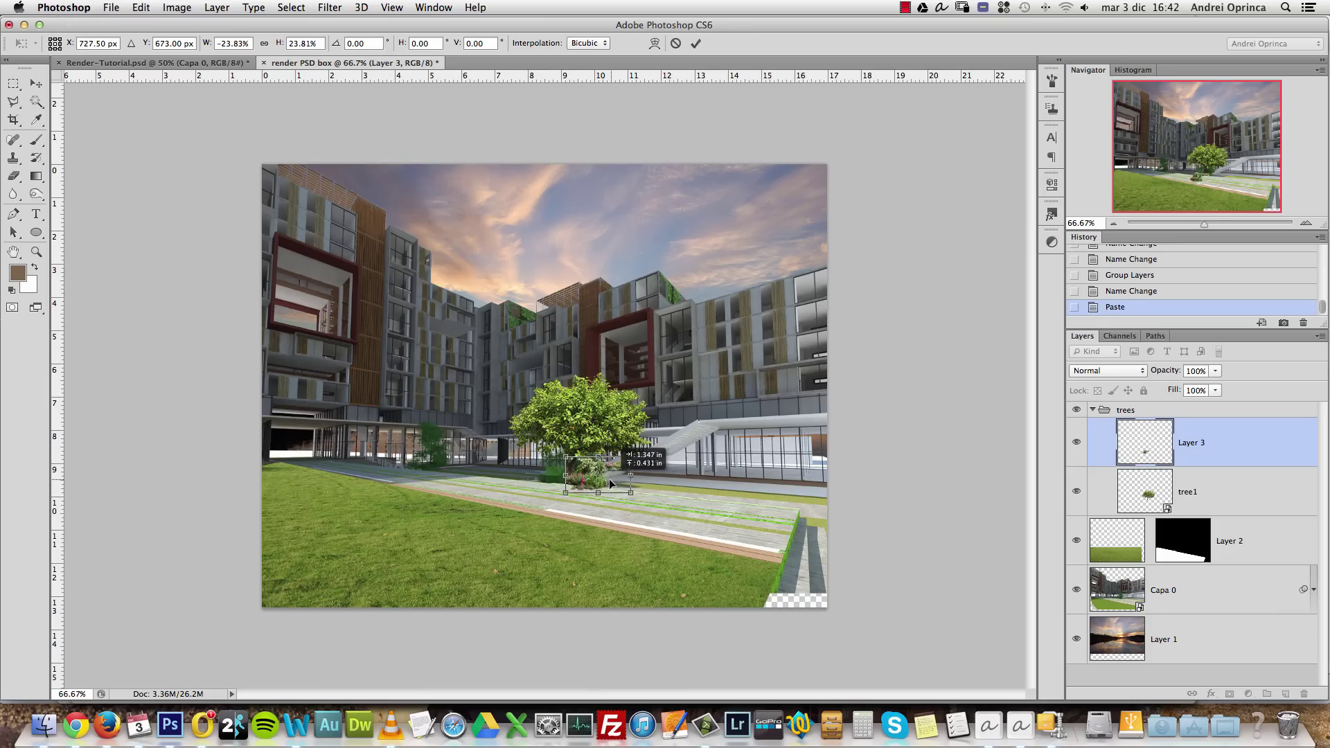
{"action": "key", "text": "Return"}
Move the flowers slightly closer to the lemon tree's trunk so they cover more of its base
{"action": "key", "text": "super+1"}
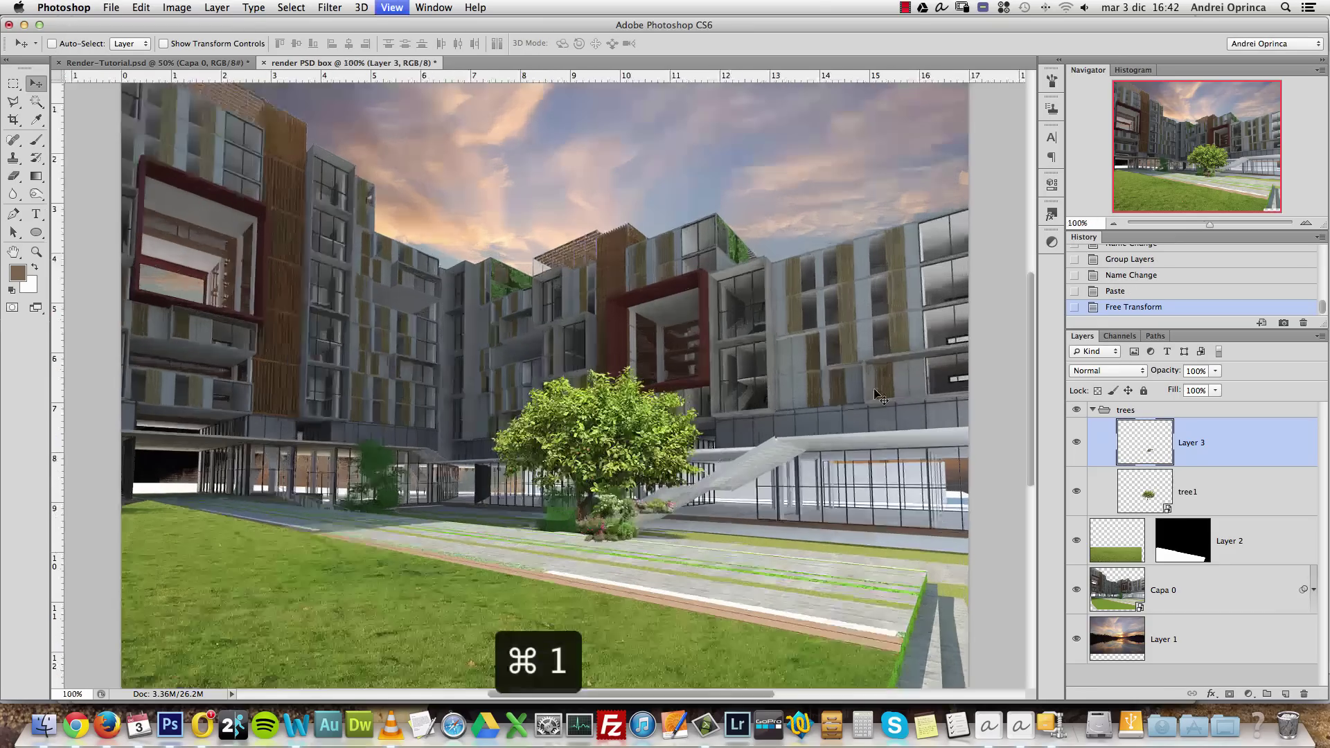
{"action": "scroll", "coordinate": [663, 275], "scroll_direction": "up", "scroll_amount": 5}
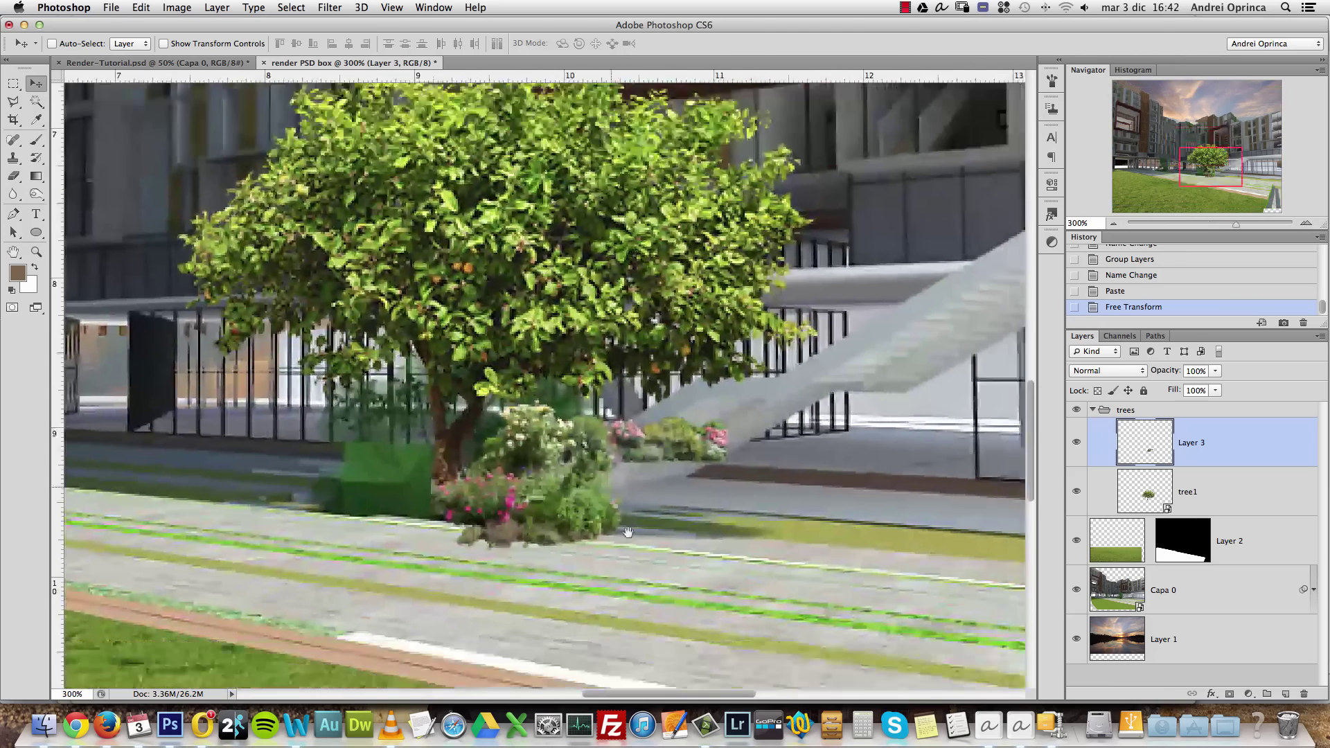
{"action": "left_click_drag", "start_coordinate": [539, 507], "coordinate": [585, 469]}
Add a layer mask to the flower layer and paint out the outer end of the flower strip over the stairs with a soft 53 px black brush
{"action": "left_click", "coordinate": [1230, 693]}
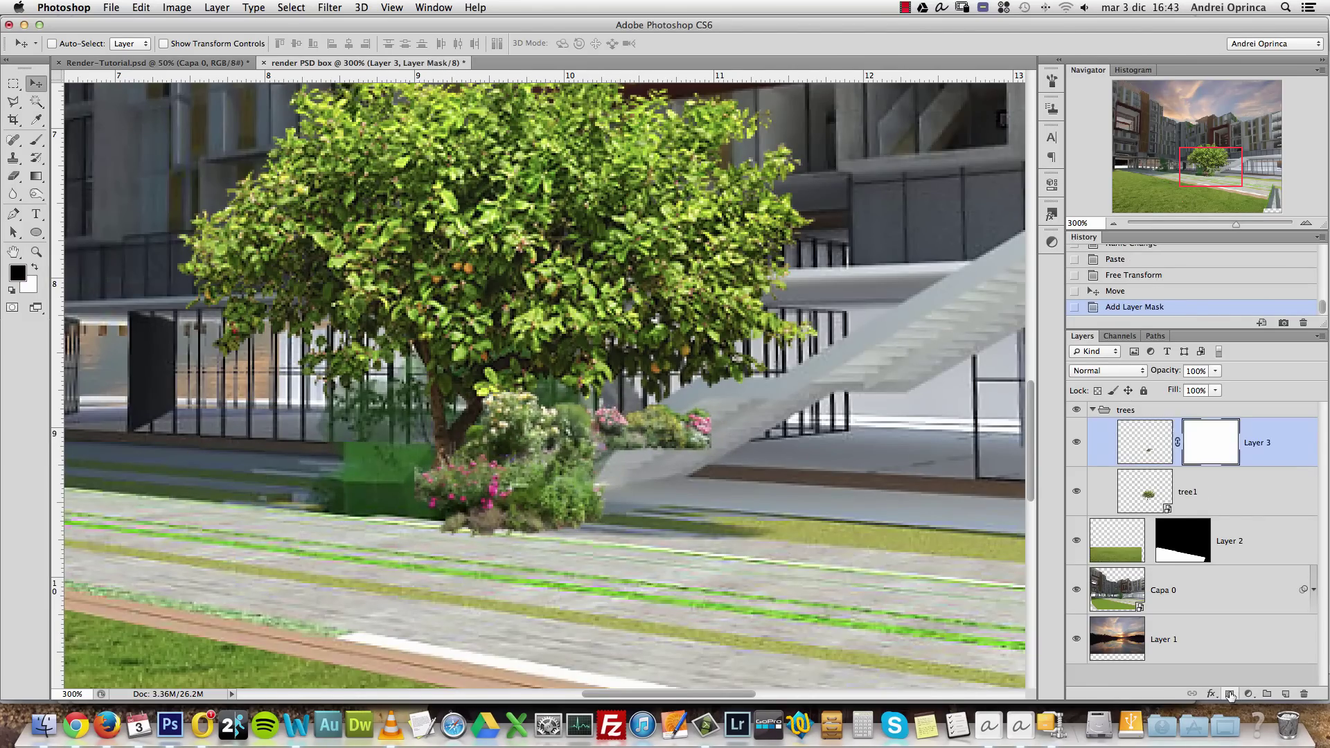
{"action": "key", "text": "b"}
{"action": "right_click", "coordinate": [804, 502]}
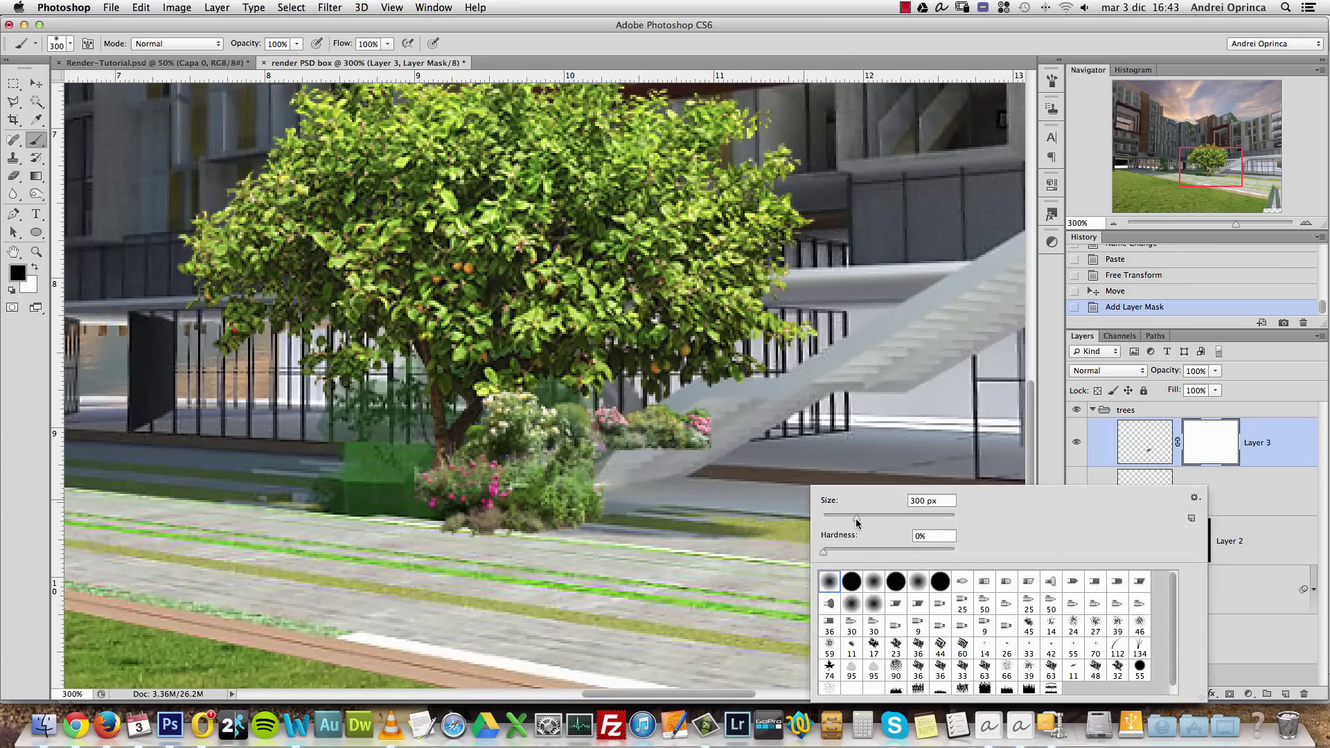
{"action": "left_click_drag", "start_coordinate": [857, 523], "coordinate": [848, 523]}
{"action": "left_click", "coordinate": [696, 426]}
{"action": "left_click", "coordinate": [692, 431]}
Reduce the brush to 35 px and mask out the rest of the flower strip beside the main bush
{"action": "right_click", "coordinate": [726, 433]}
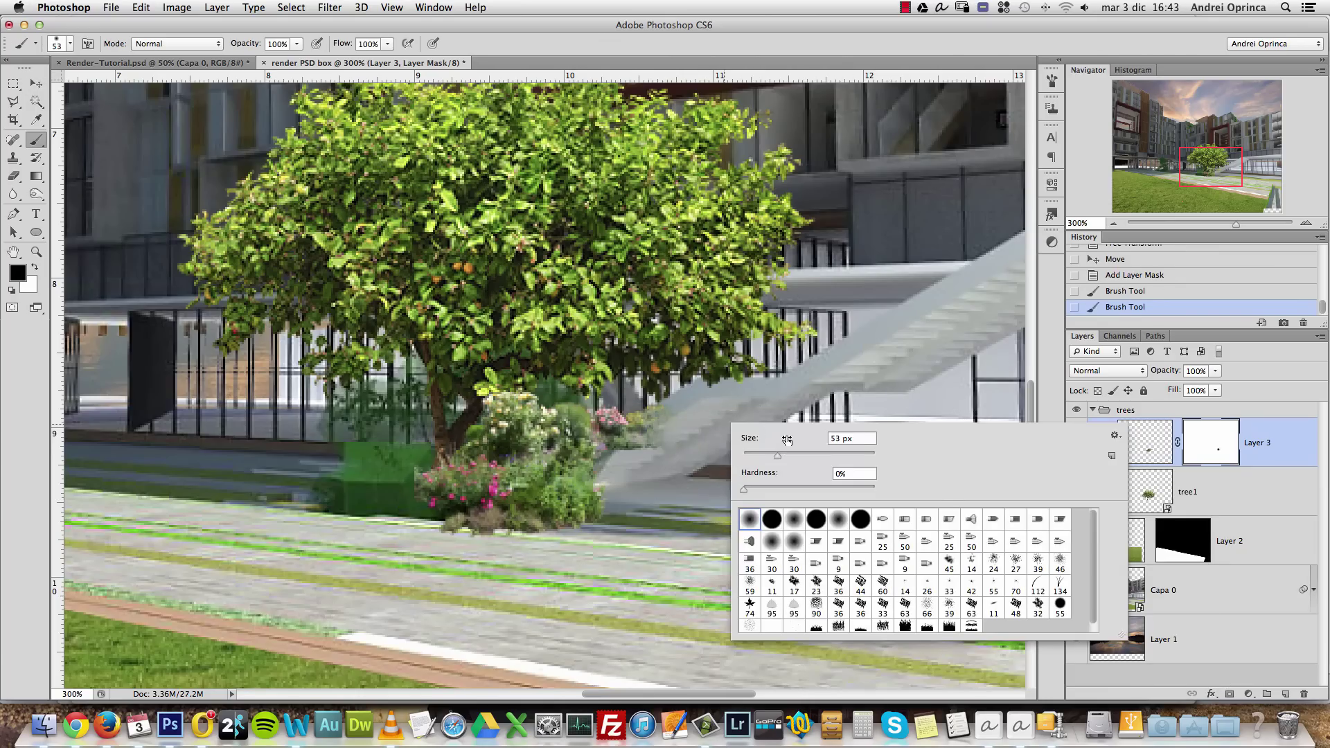
{"action": "left_click_drag", "start_coordinate": [787, 439], "coordinate": [774, 439]}
{"action": "left_click", "coordinate": [654, 419]}
{"action": "left_click", "coordinate": [645, 417]}
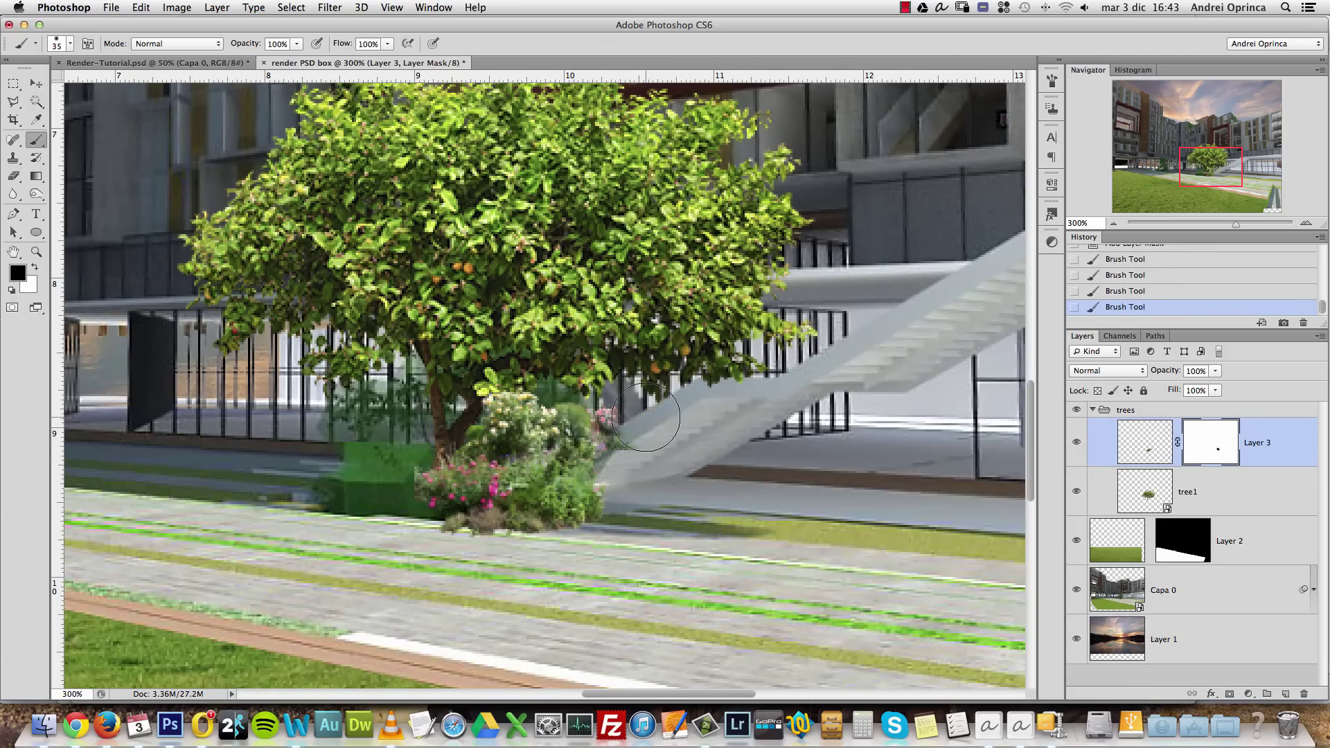
Mask out the last flower remnants beside the stairs on the flower layer and reduce the brush to 10 px
{"action": "mouse_move", "coordinate": [645, 418]}
{"action": "left_mouse_down"}
{"action": "mouse_move", "coordinate": [620, 423]}
{"action": "mouse_move", "coordinate": [630, 431]}
{"action": "left_mouse_up"}
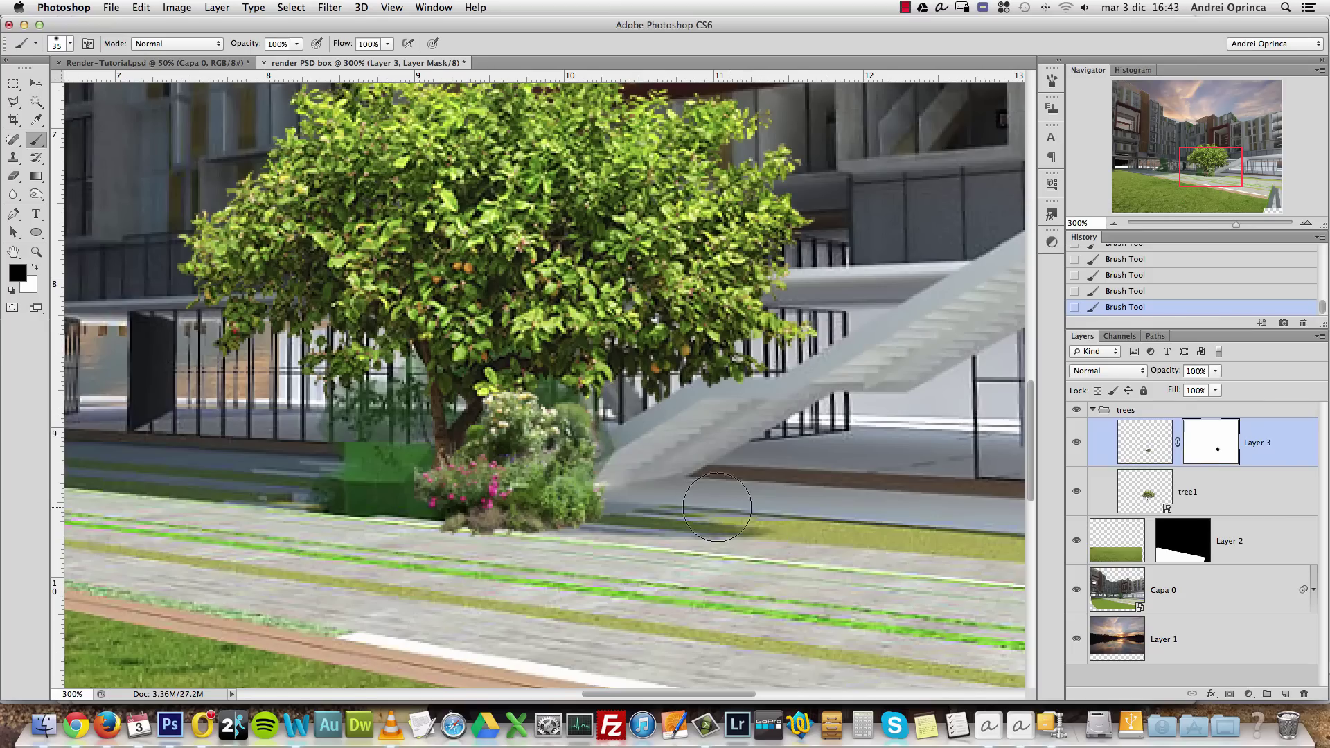
{"action": "key", "text": "bracketleft"}
{"action": "key", "text": "bracketleft"}
{"action": "key", "text": "bracketleft"}
Check the masked flowers in the whole composition at 100% by hiding and showing the flower layer
{"action": "scroll", "coordinate": [526, 534], "scroll_direction": "down", "scroll_amount": 5}
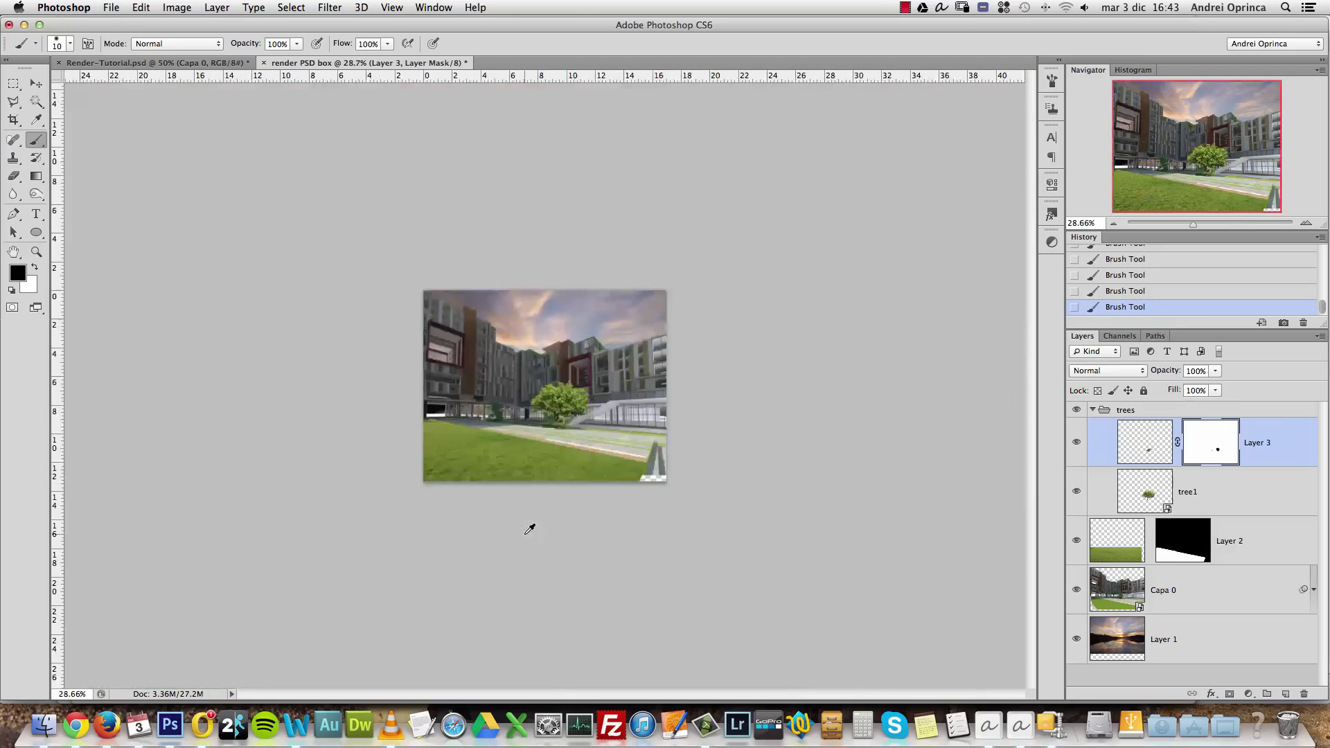
{"action": "scroll", "coordinate": [530, 529], "scroll_direction": "up", "scroll_amount": 5}
{"action": "key", "text": "super+1"}
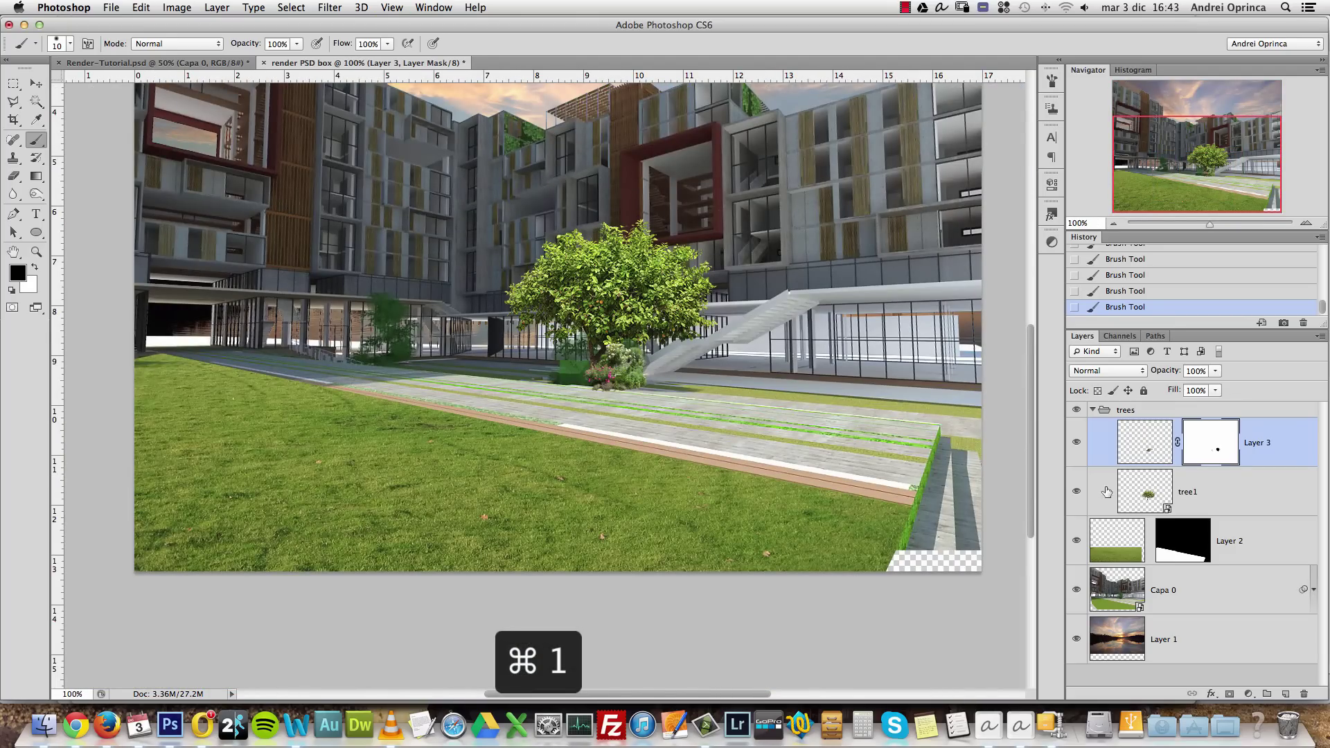
{"action": "left_click", "coordinate": [1076, 442]}
{"action": "left_click", "coordinate": [1077, 443]}
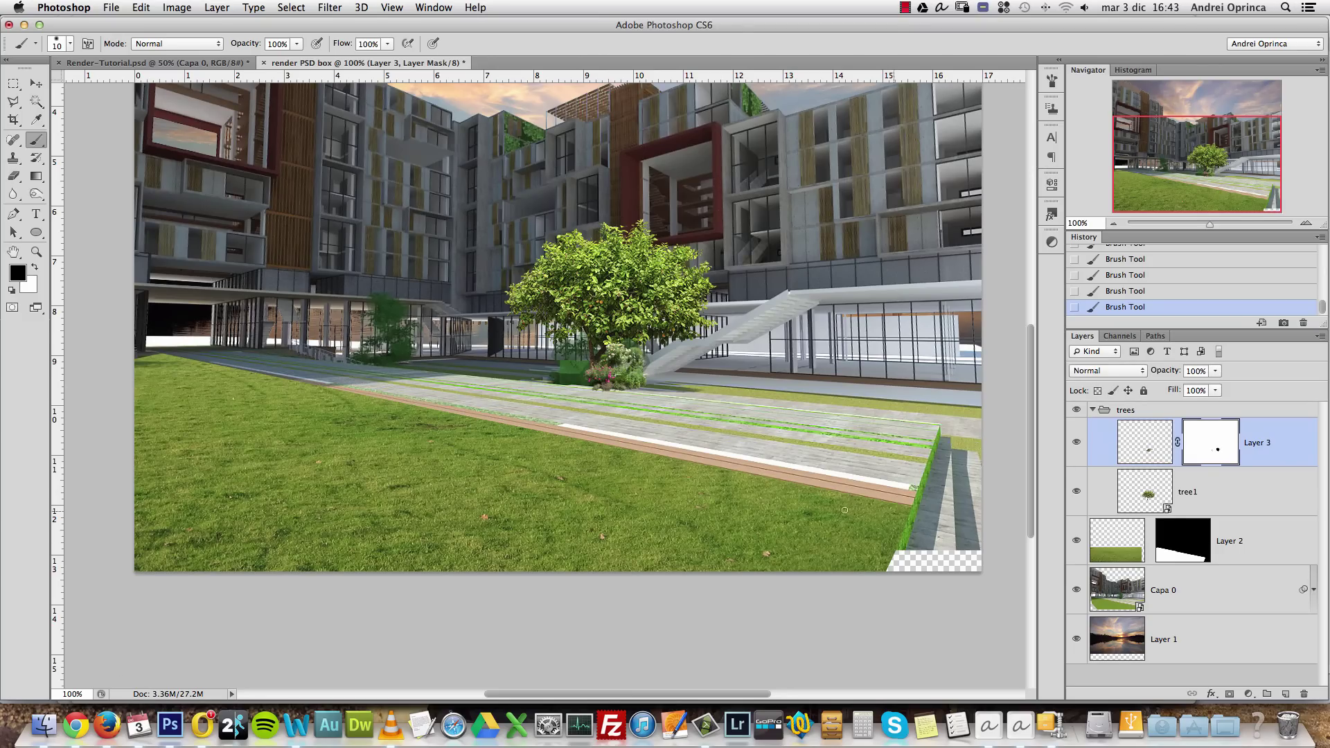
Switch to Finder and browse the Stock Photos folder to the Plants folder inside Renders
{"action": "left_click", "coordinate": [43, 723]}
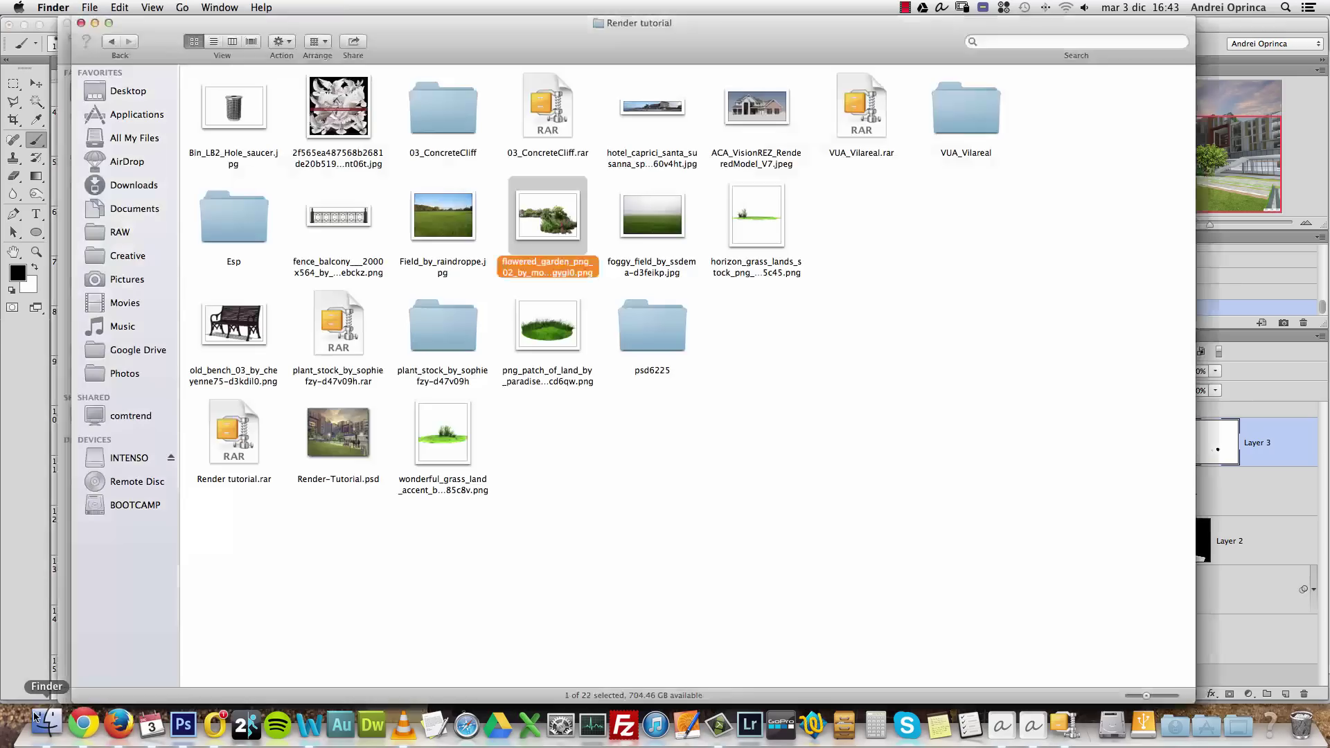
{"action": "type", "text": "fi"}
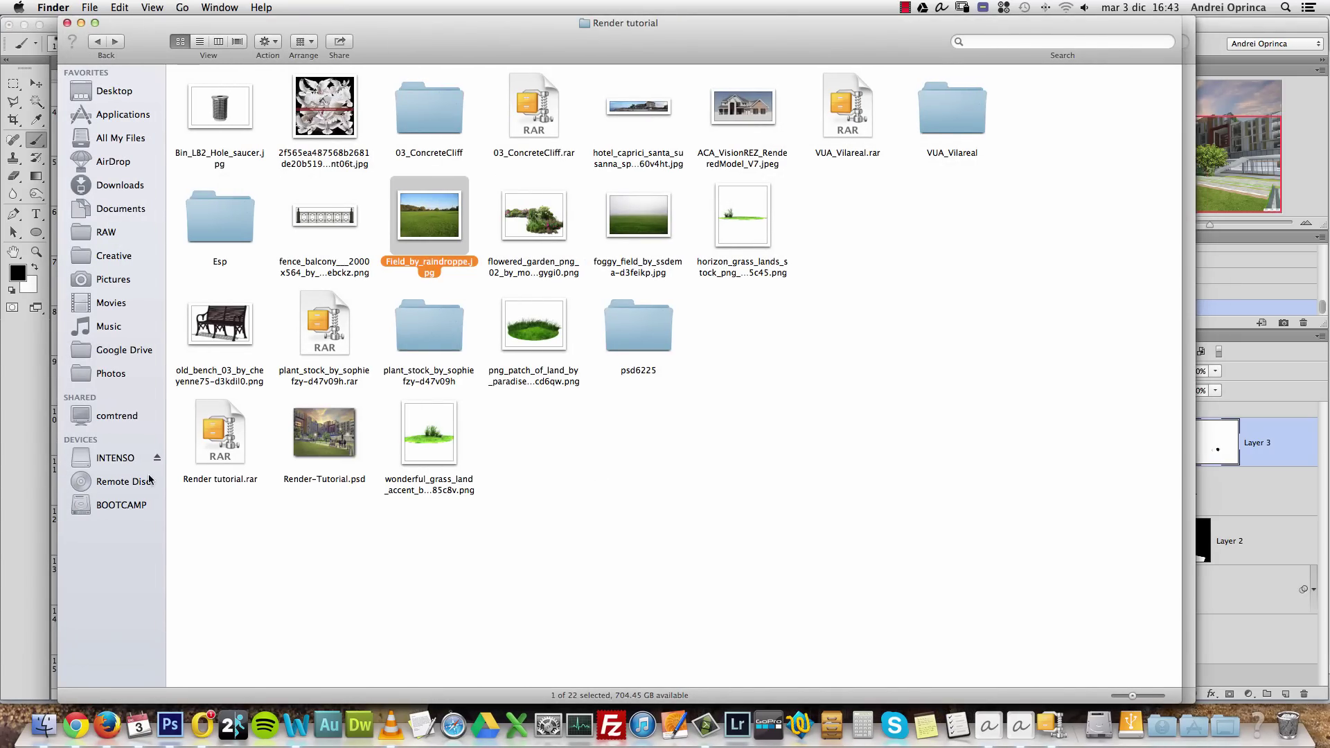
{"action": "left_click", "coordinate": [917, 498]}
{"action": "key", "text": "ctrl+Down"}
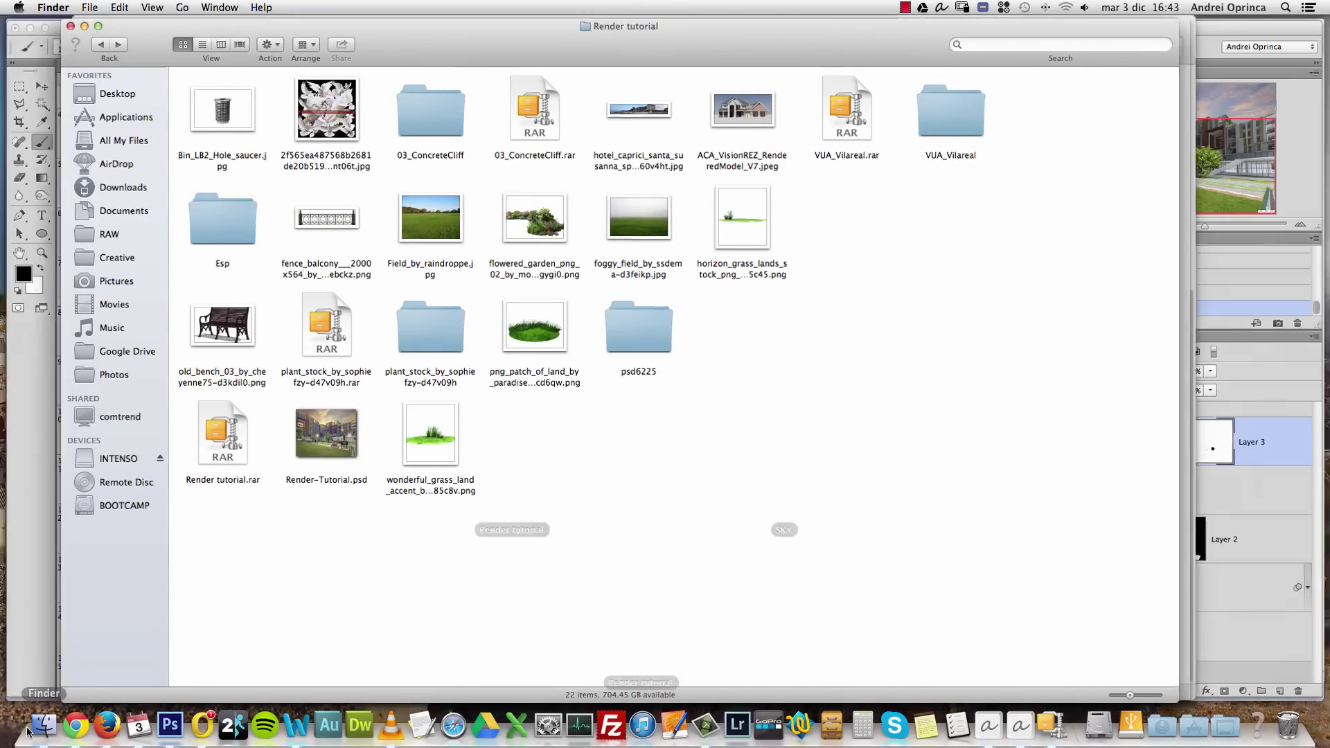
{"action": "left_click", "coordinate": [871, 225]}
{"action": "left_click", "coordinate": [114, 43]}
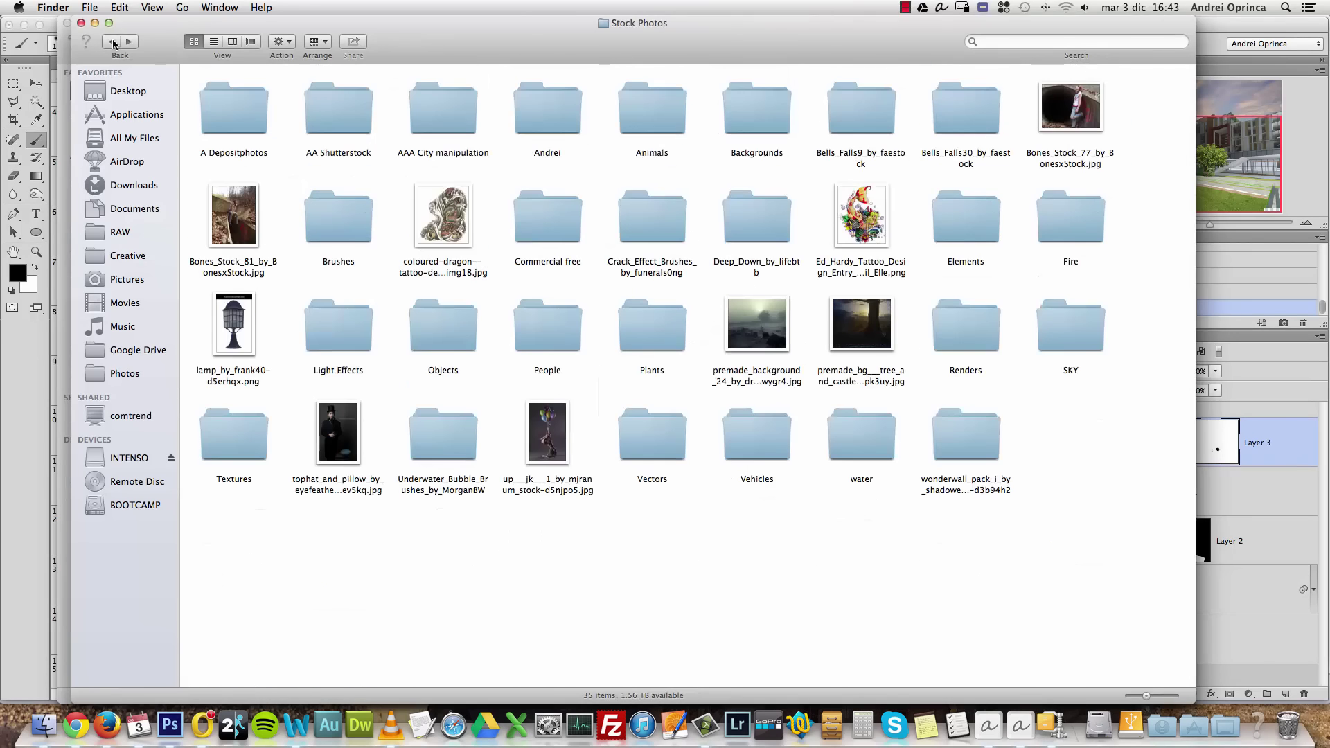
{"action": "key", "text": "r"}
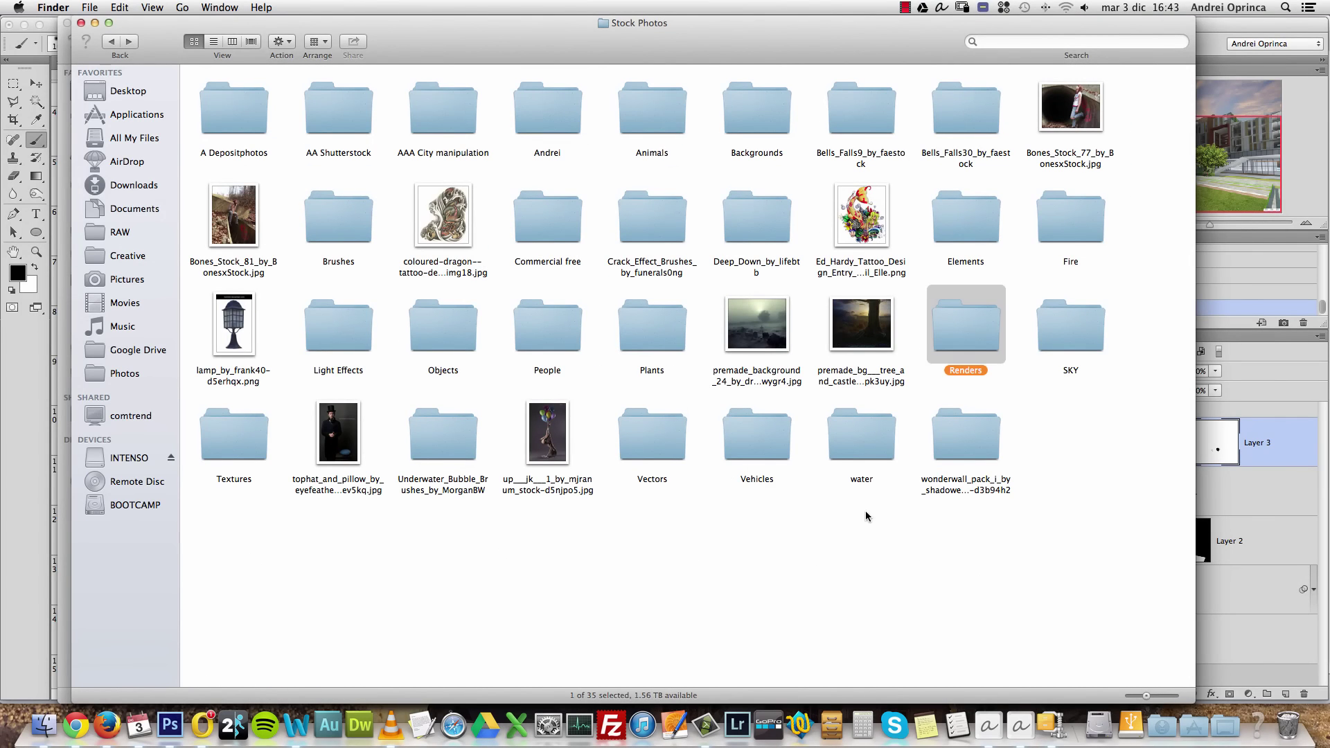
{"action": "double_click", "coordinate": [979, 323]}
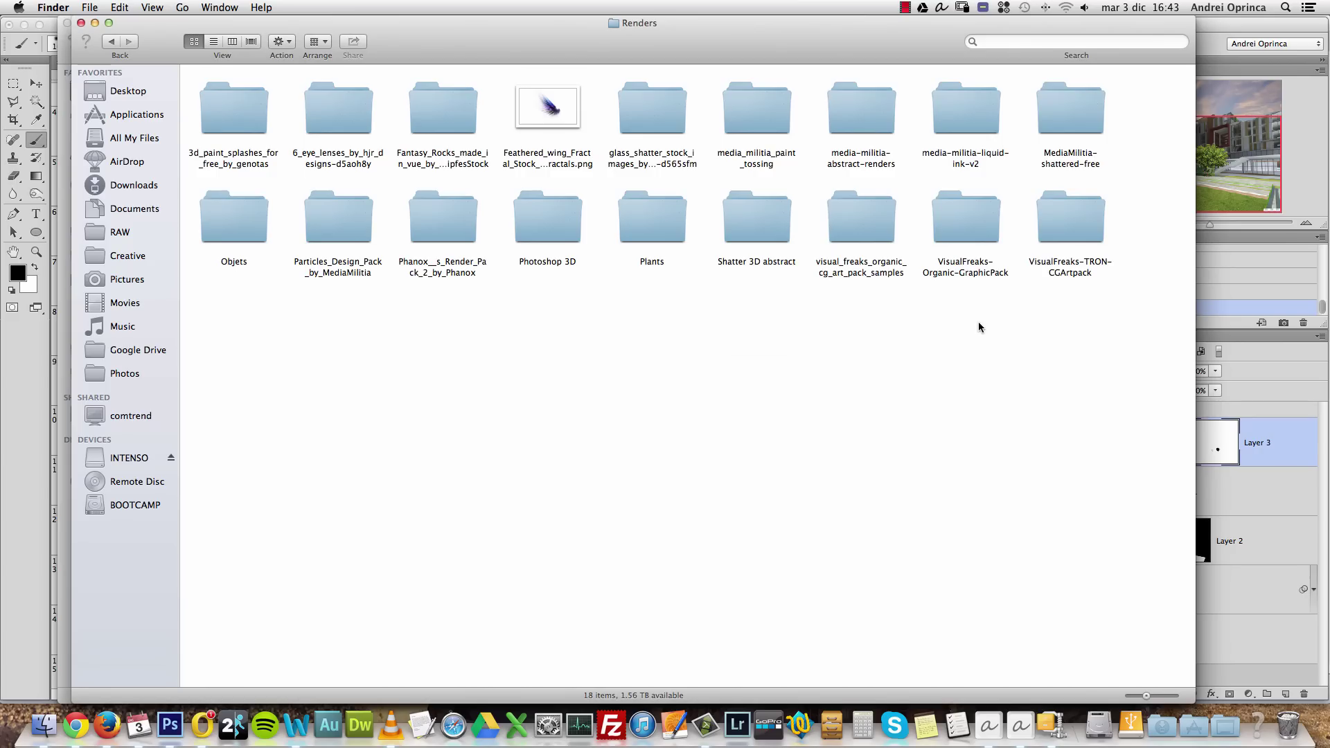
{"action": "left_click", "coordinate": [667, 218]}
{"action": "double_click", "coordinate": [664, 212]}
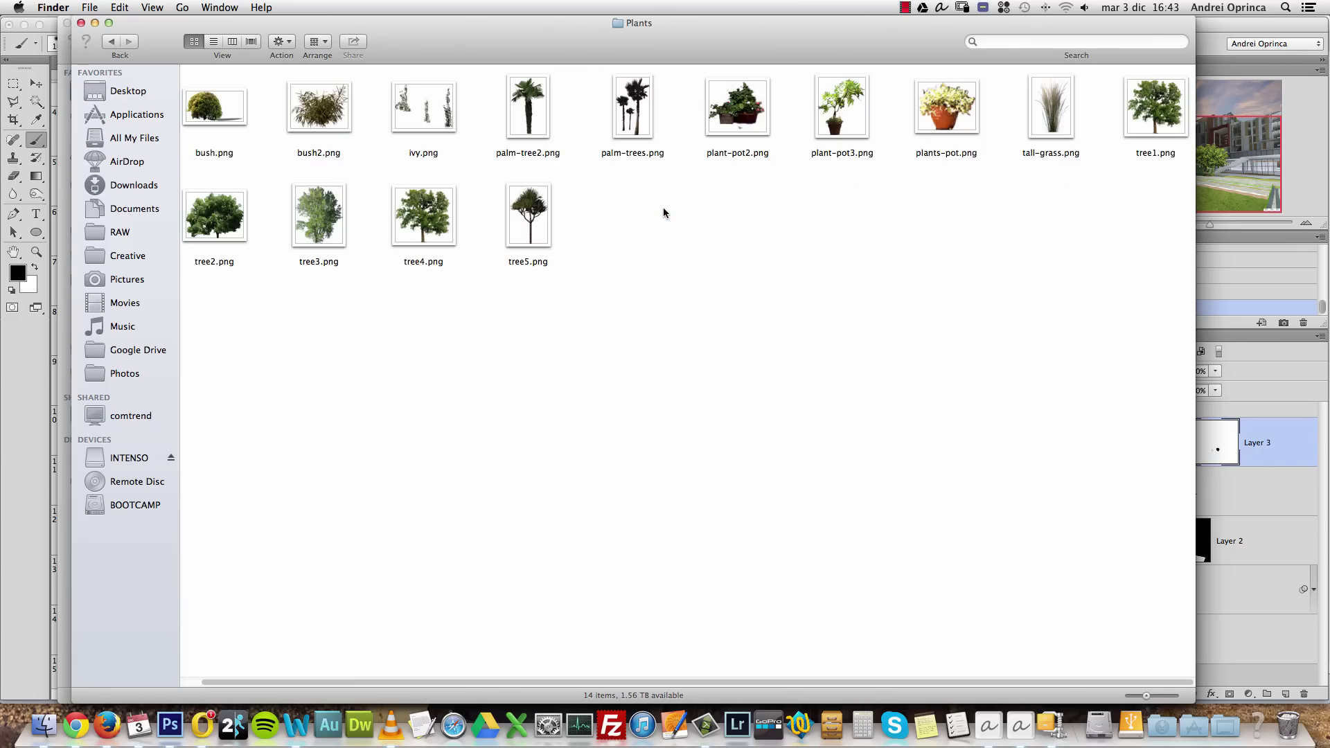
Preview tree4.png, open it in Photoshop and copy its whole canvas into the courtyard composite's trees group
{"action": "left_click", "coordinate": [447, 211]}
{"action": "key", "text": "space"}
{"action": "key", "text": "space"}
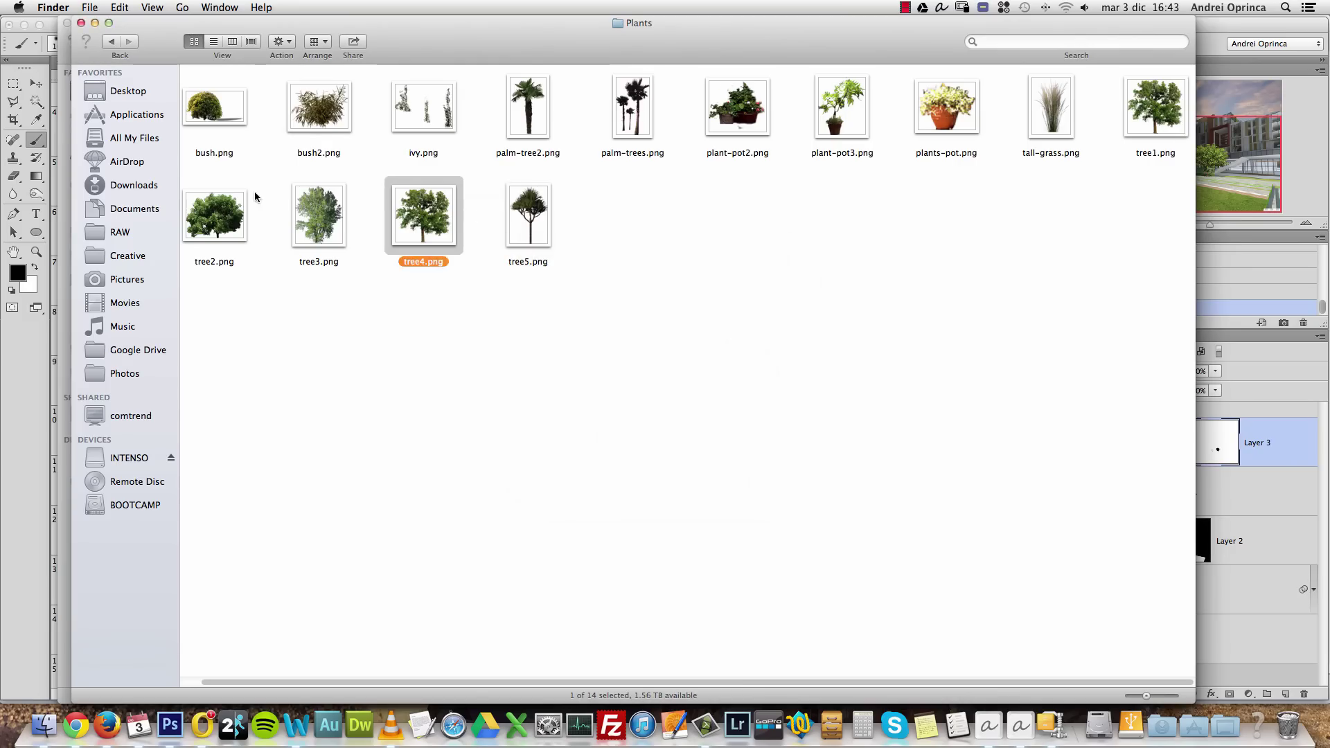
{"action": "right_click", "coordinate": [321, 206]}
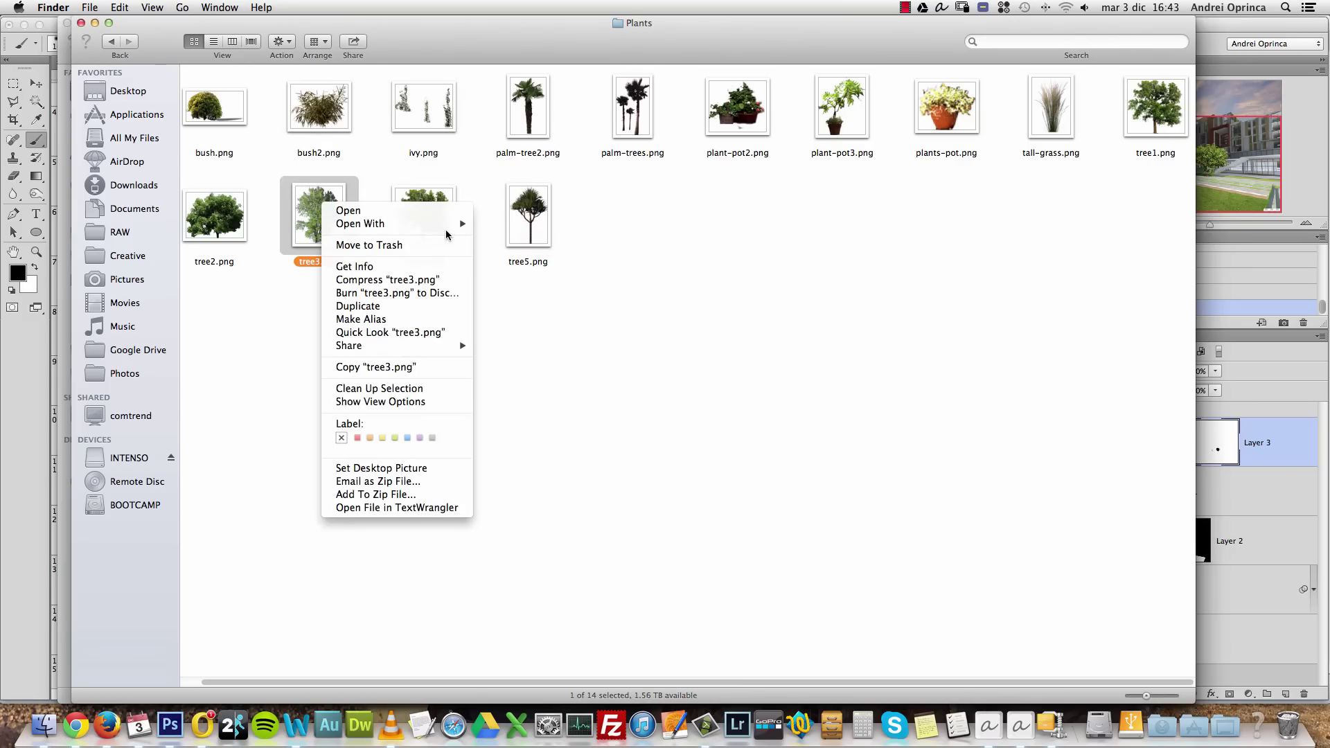
{"action": "mouse_move", "coordinate": [450, 223]}
{"action": "left_click", "coordinate": [626, 276]}
{"action": "key", "text": "super+a"}
{"action": "key", "text": "super+c"}
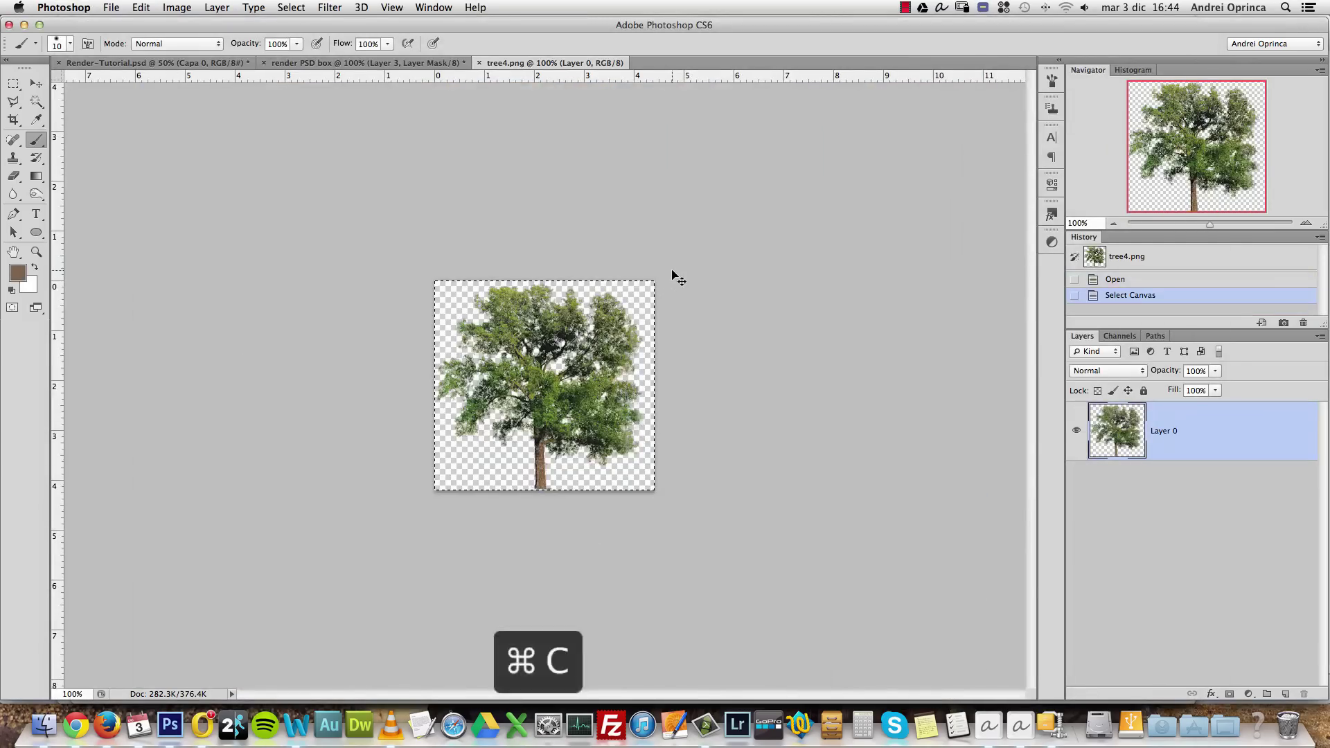
{"action": "key", "text": "super+w"}
{"action": "key", "text": "super+v"}
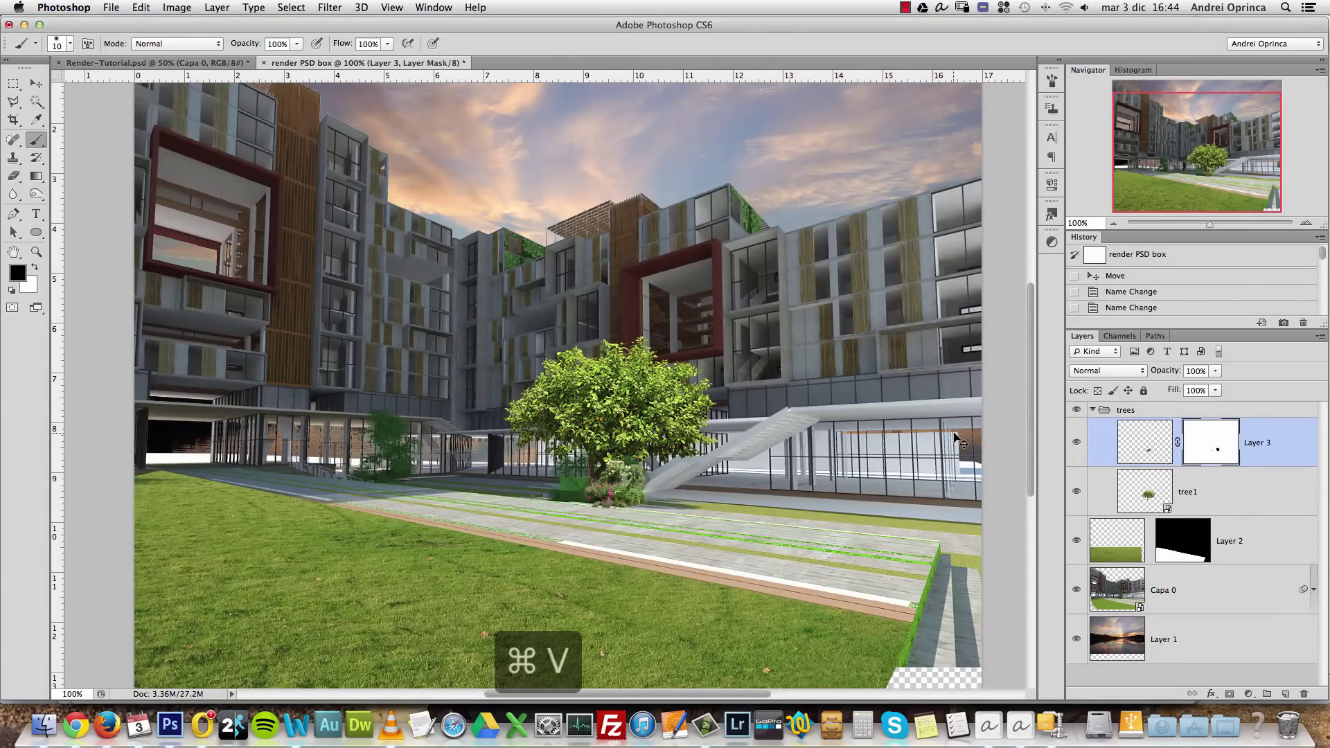
Flip the pasted tree horizontally, scale it to about 48% and place it over the green shrub placeholder left of the lemon tree
{"action": "key", "text": "super+t"}
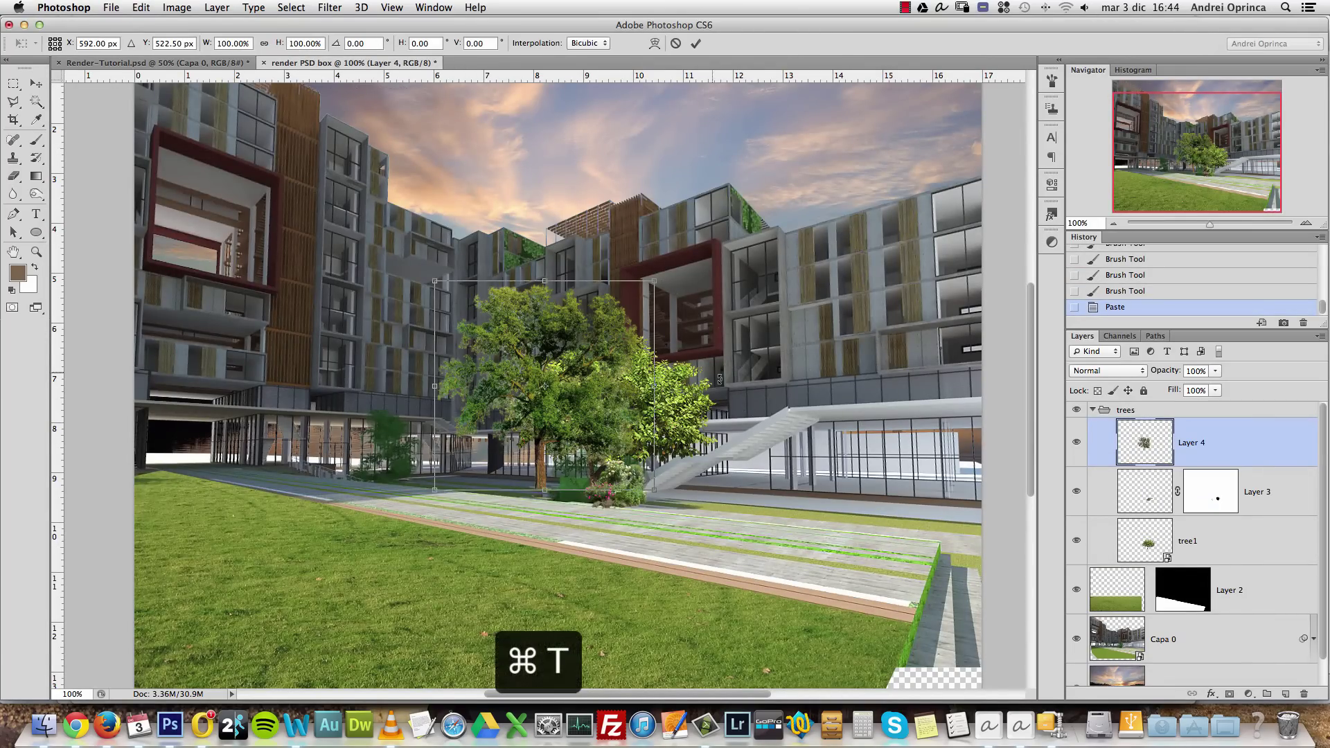
{"action": "left_click_drag", "start_coordinate": [598, 374], "coordinate": [460, 349]}
{"action": "right_click", "coordinate": [460, 350]}
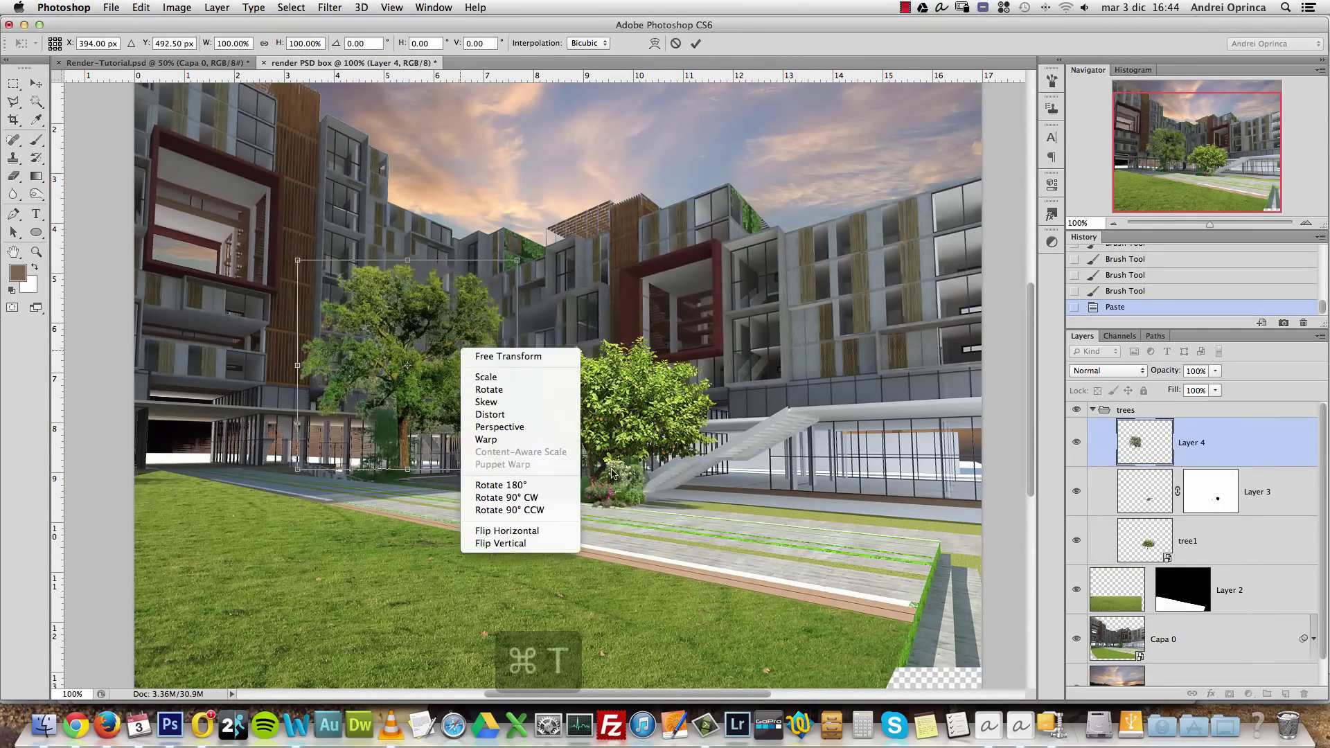
{"action": "left_click", "coordinate": [529, 536]}
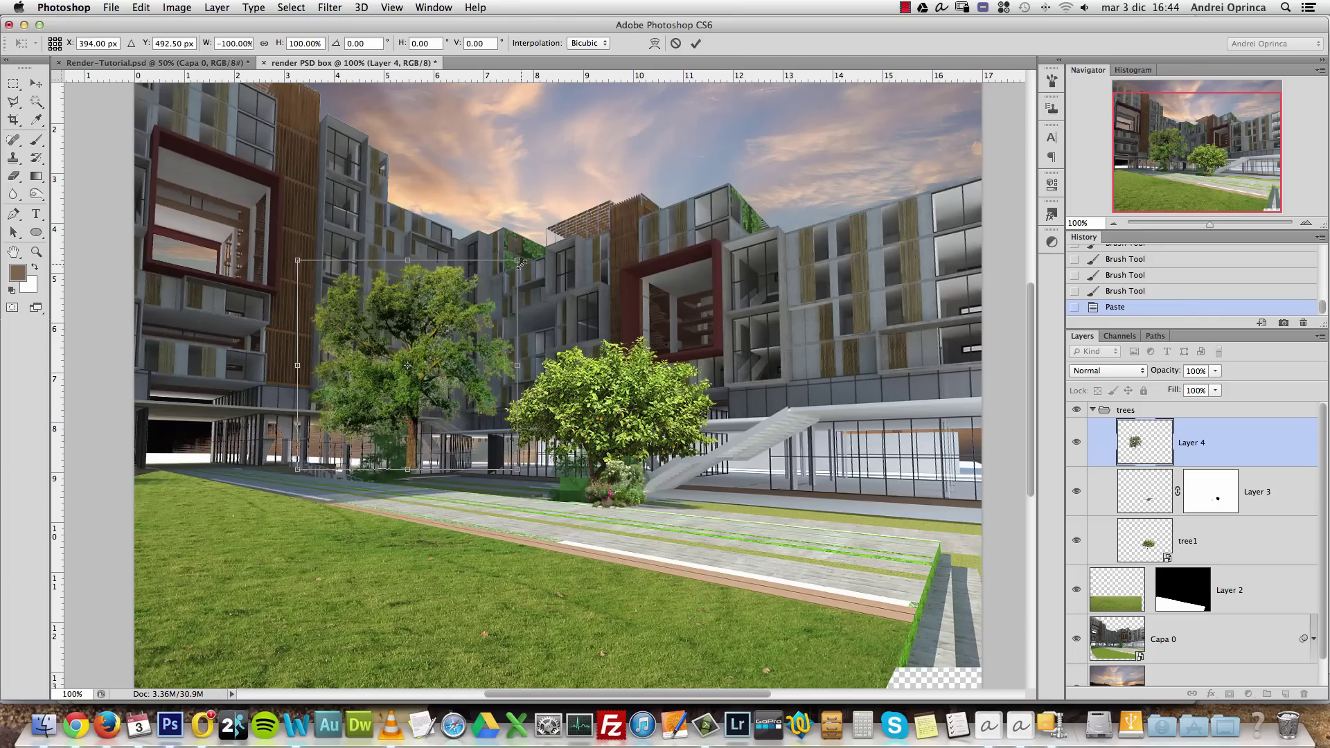
{"action": "left_click_drag", "start_coordinate": [521, 263], "coordinate": [432, 341]}
{"action": "left_click_drag", "start_coordinate": [389, 403], "coordinate": [408, 407]}
{"action": "left_click_drag", "start_coordinate": [444, 356], "coordinate": [392, 415]}
{"action": "key", "text": "Return"}
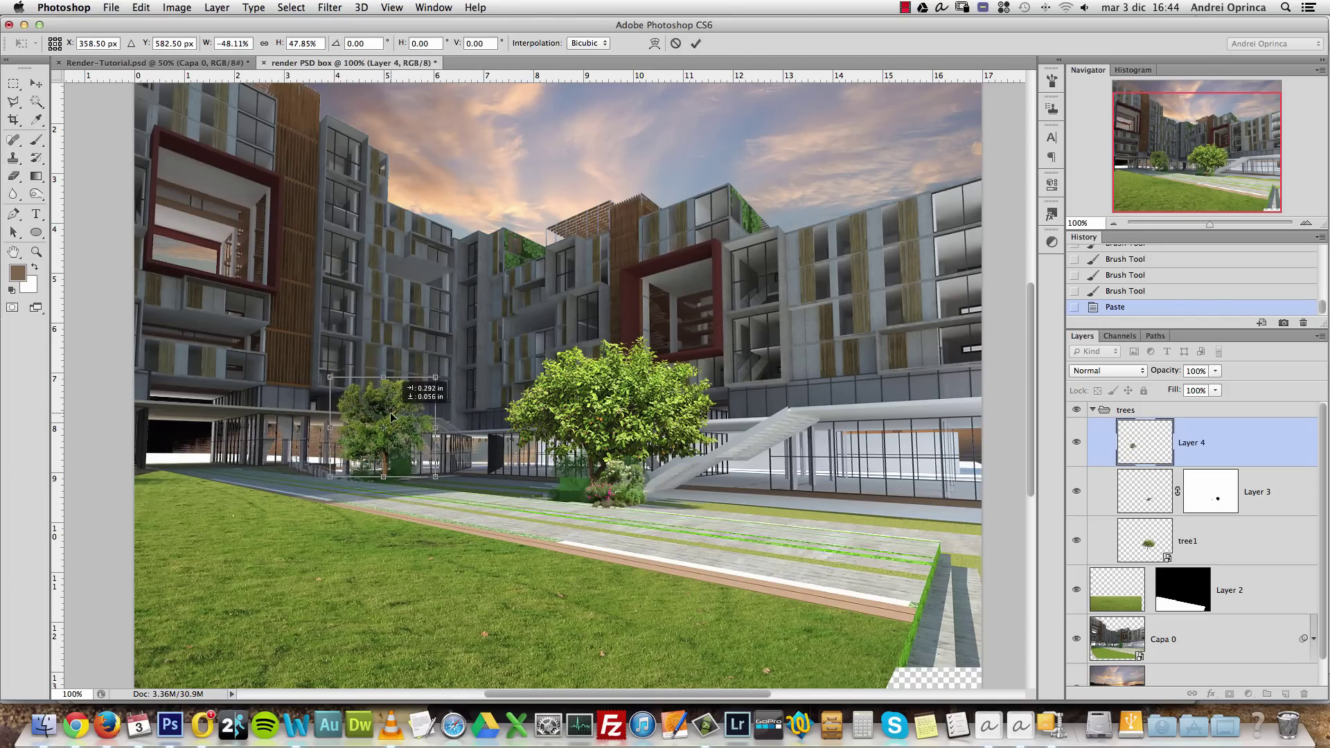
Compare the small tree with and without its transform and nudge it slightly downward to seat it on the ground
{"action": "key", "text": "b"}
{"action": "key", "text": "super+z"}
{"action": "key", "text": "super+z"}
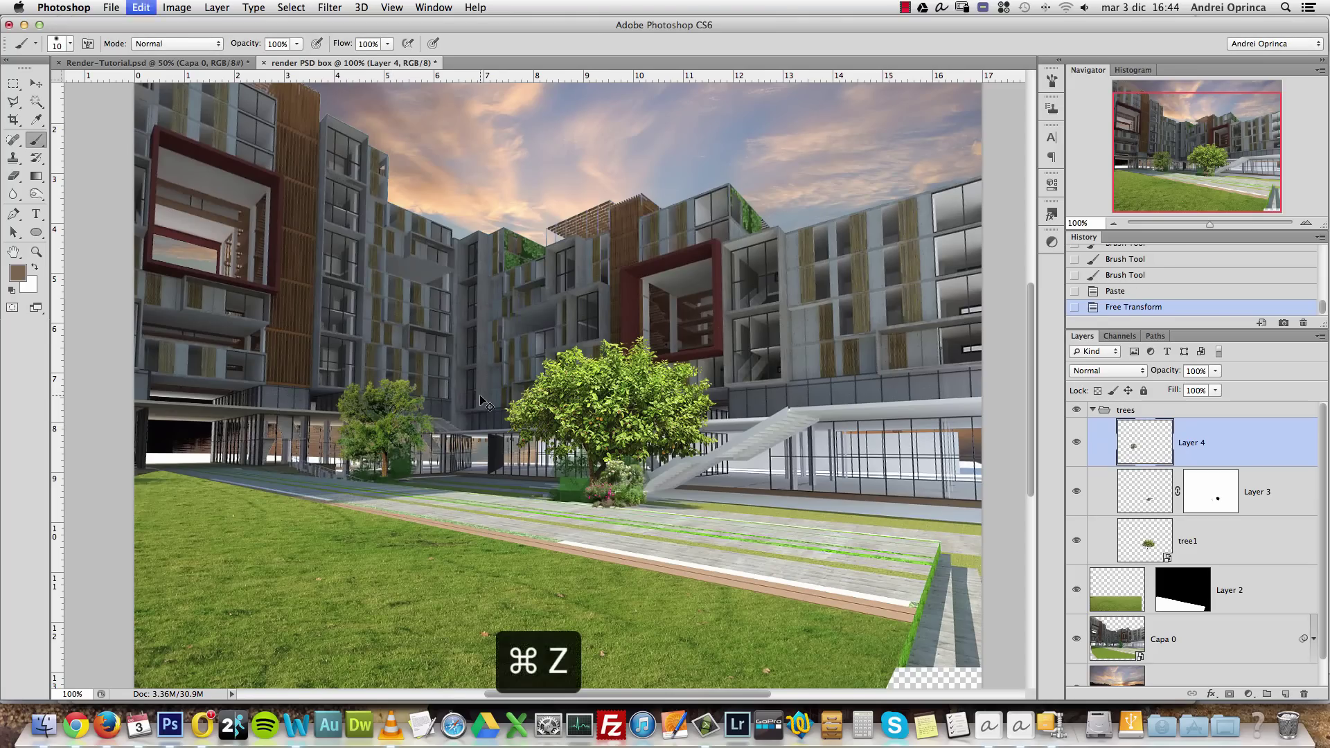
{"action": "key", "text": "v"}
{"action": "key", "text": "Down"}
{"action": "key", "text": "Down"}
{"action": "key", "text": "Down"}
{"action": "key", "text": "Down"}
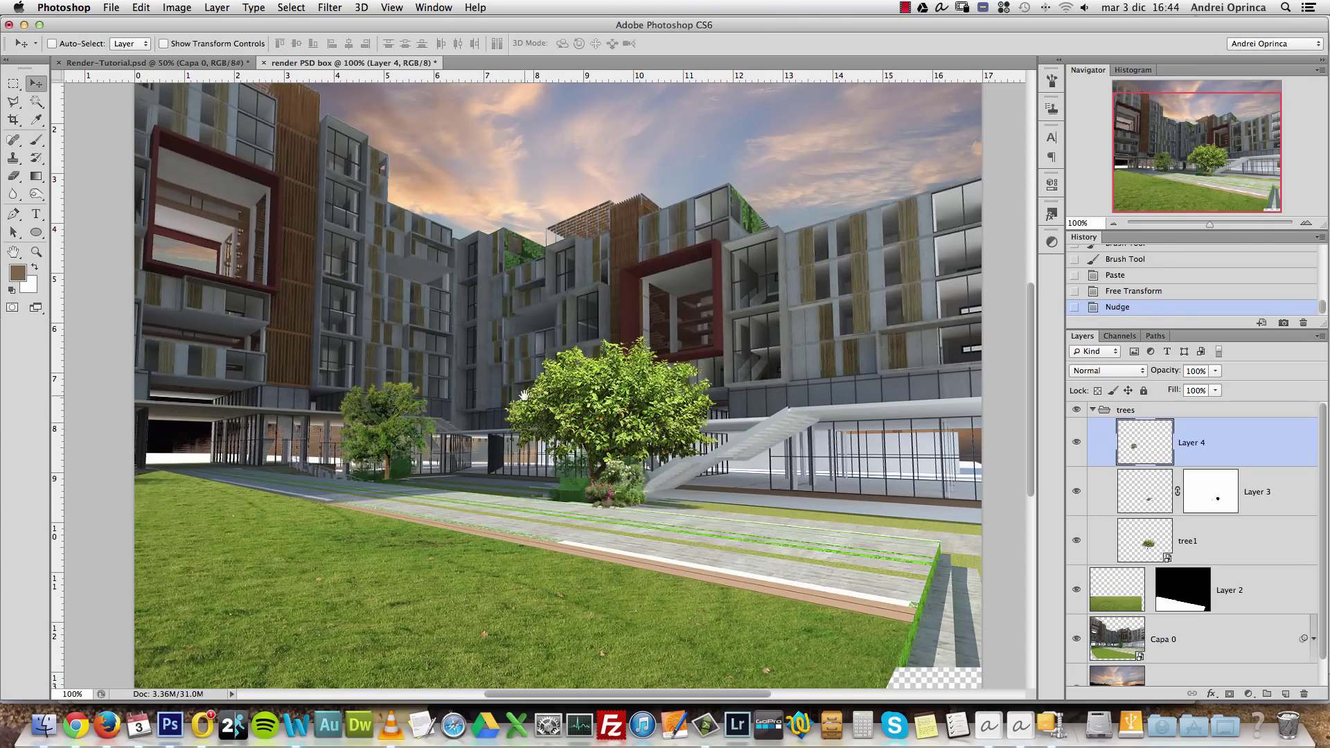
Examine the finished Render-Tutorial.psd at 100% as a reference and return to the working composite
{"action": "scroll", "coordinate": [519, 401], "scroll_direction": "down", "scroll_amount": 3}
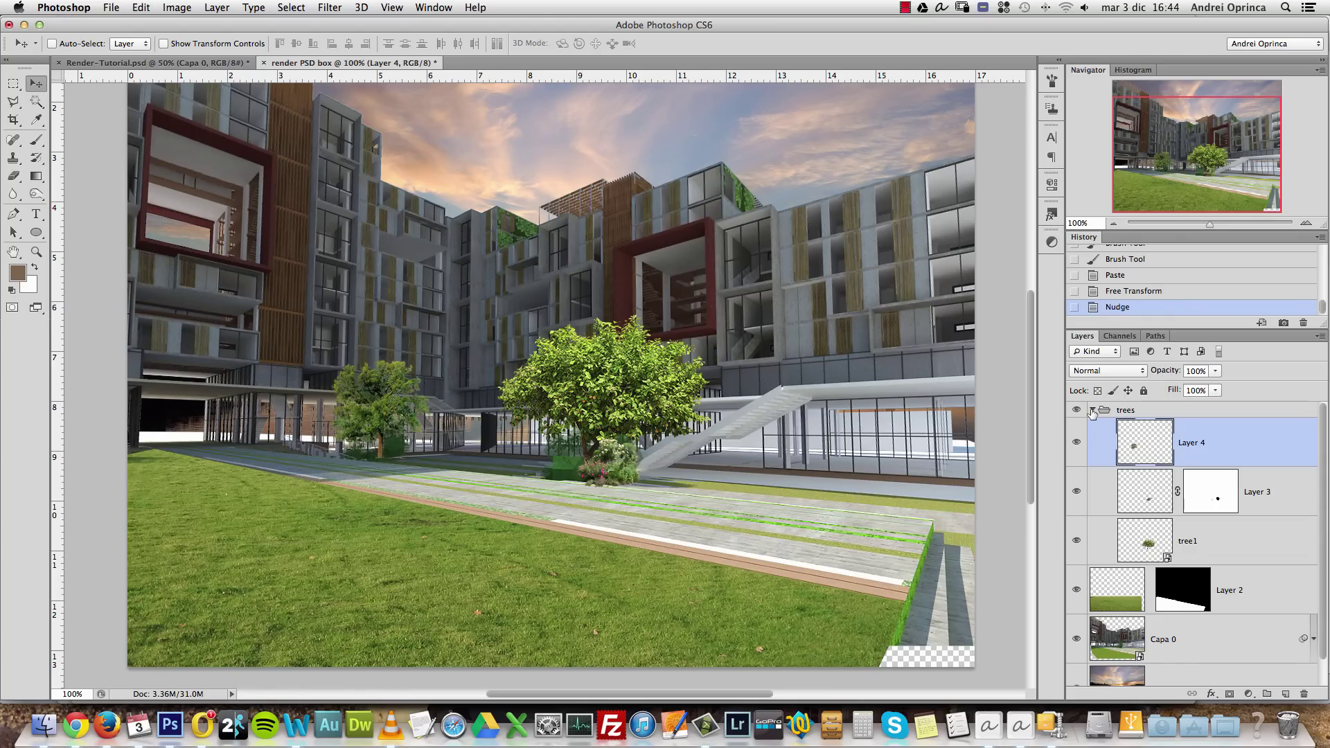
{"action": "left_click", "coordinate": [152, 62]}
{"action": "key", "text": "super+1"}
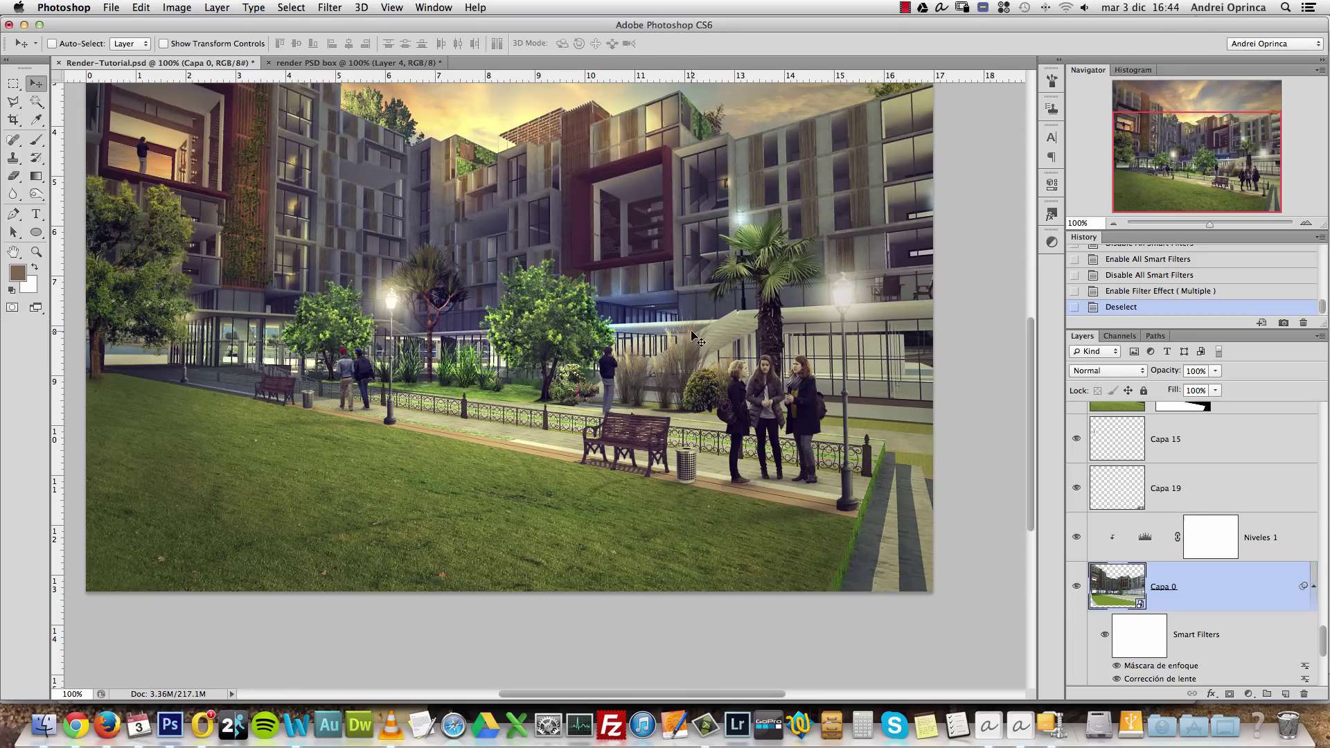
{"action": "left_click", "coordinate": [329, 63]}
{"action": "scroll", "coordinate": [526, 280], "scroll_direction": "down", "scroll_amount": 2}
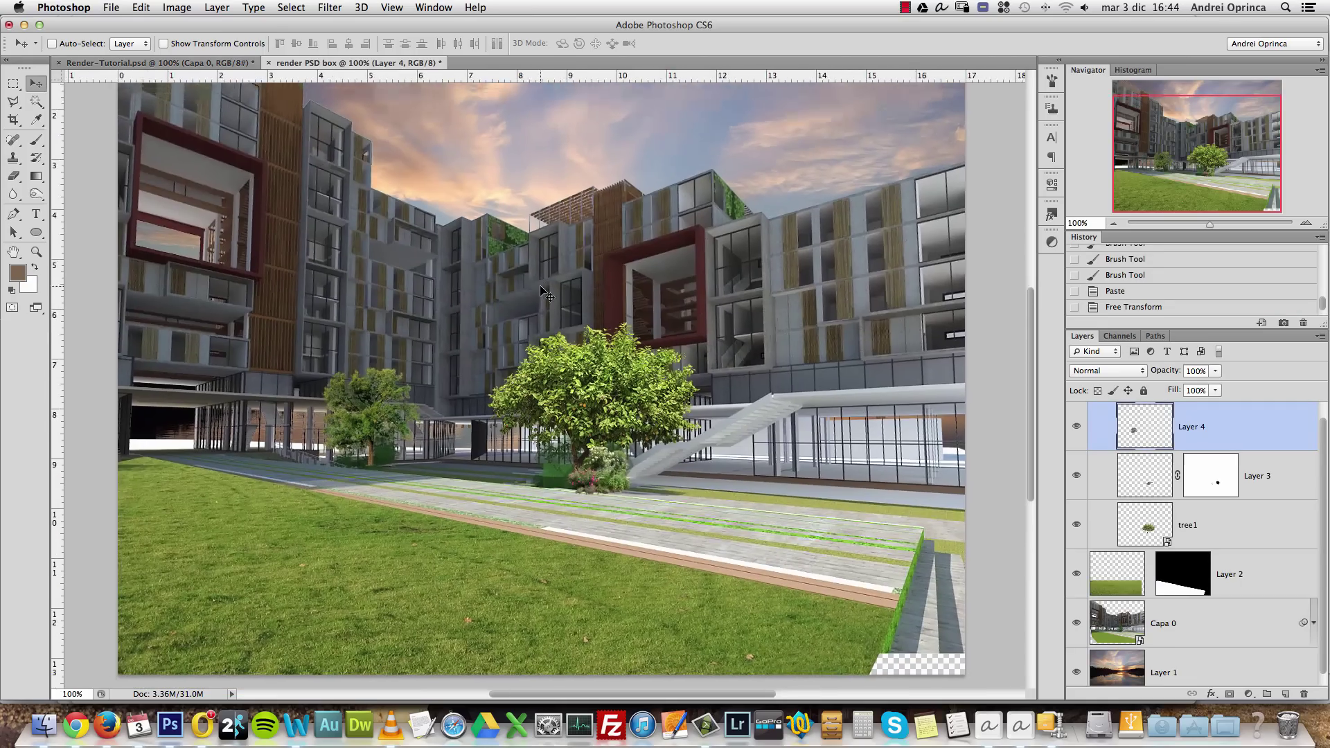
Open the fence_balcony PNG from the Render tutorial folder in Photoshop and paste its whole canvas above the collapsed trees group
{"action": "key", "text": "super+o"}
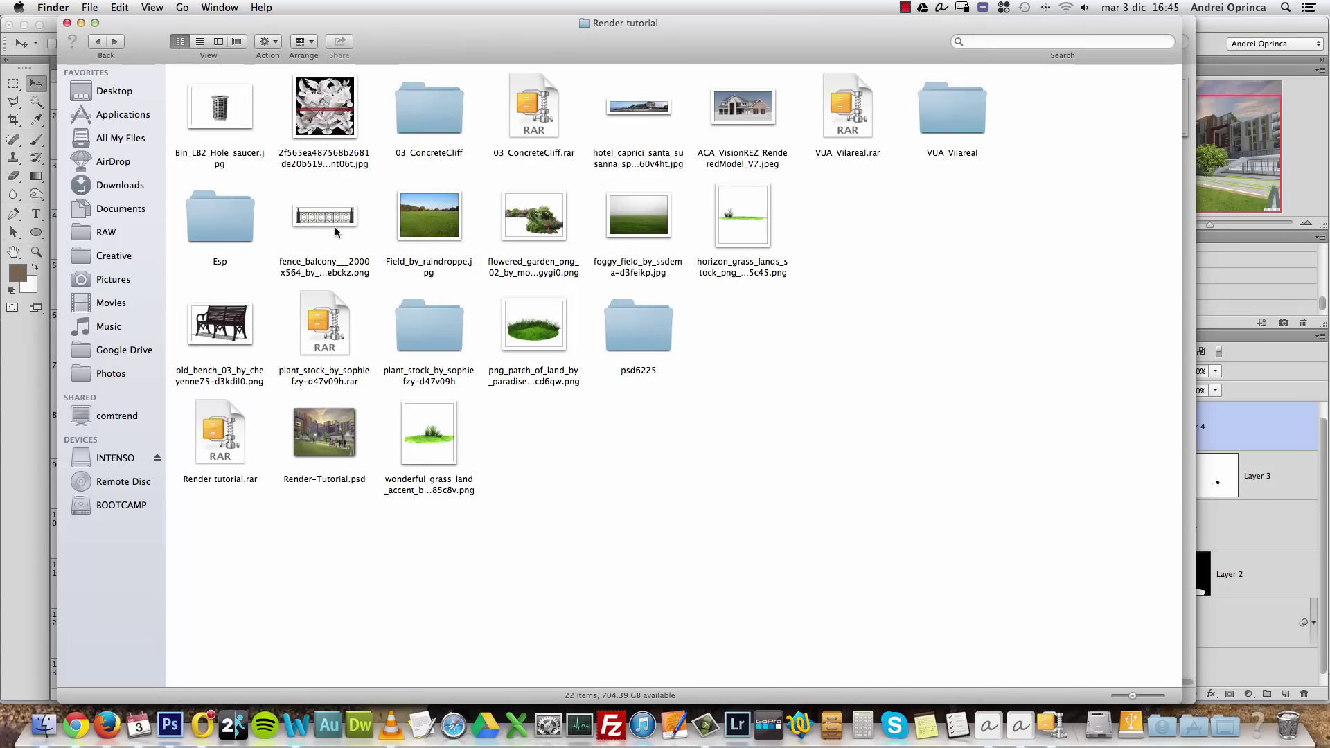
{"action": "left_click", "coordinate": [336, 223]}
{"action": "right_click", "coordinate": [336, 222]}
{"action": "mouse_move", "coordinate": [405, 241]}
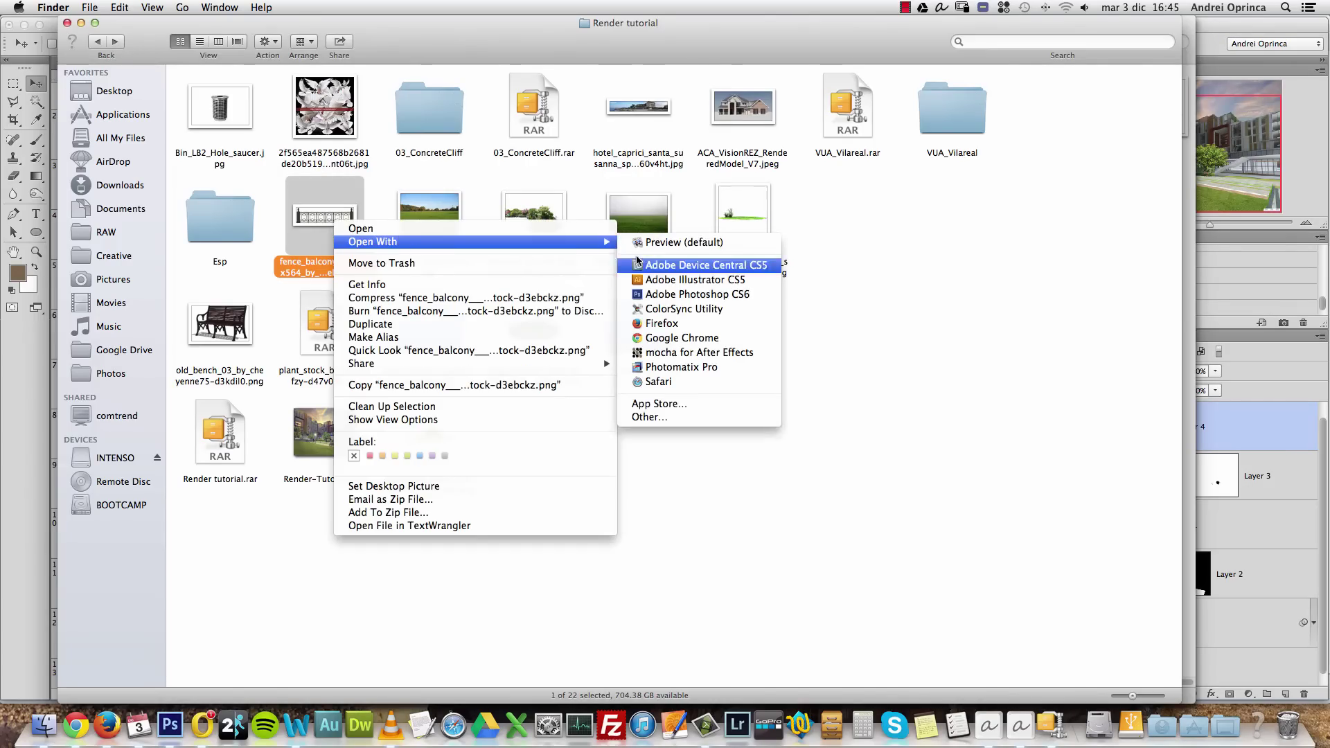
{"action": "left_click", "coordinate": [685, 294]}
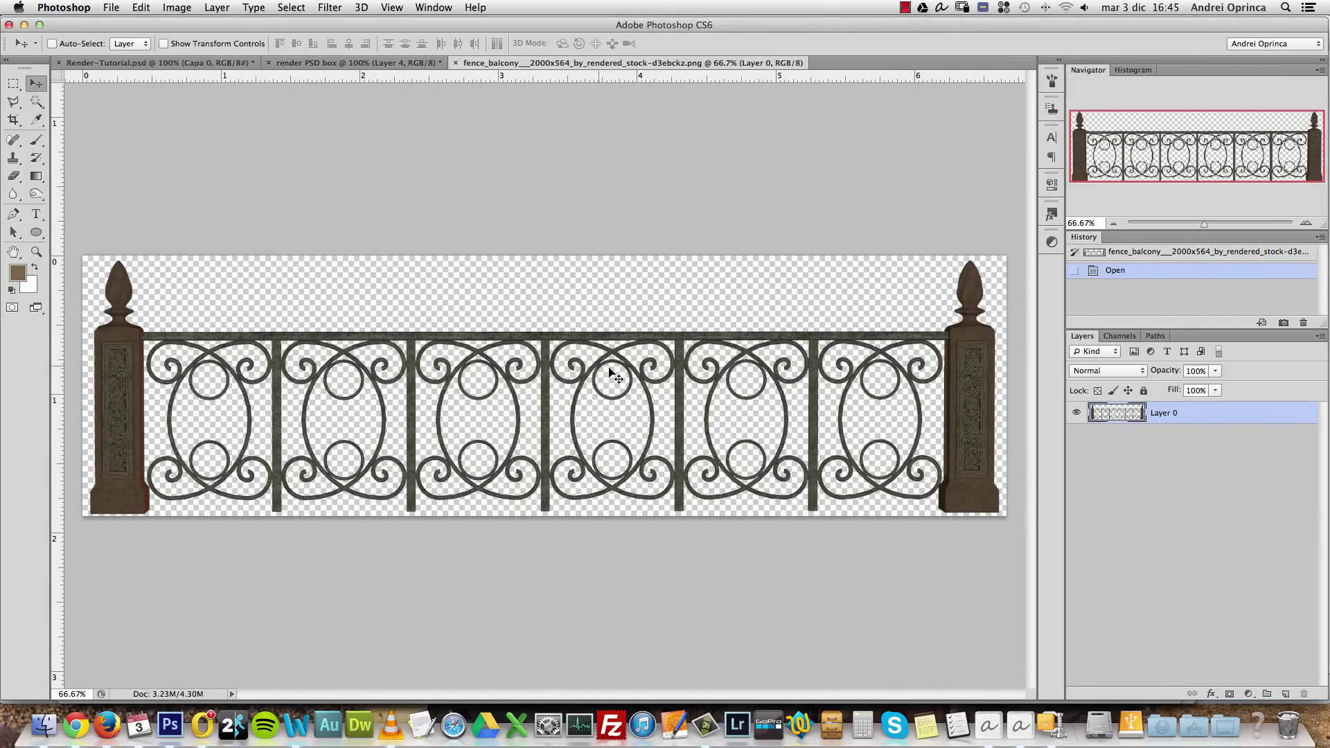
{"action": "key", "text": "super+a"}
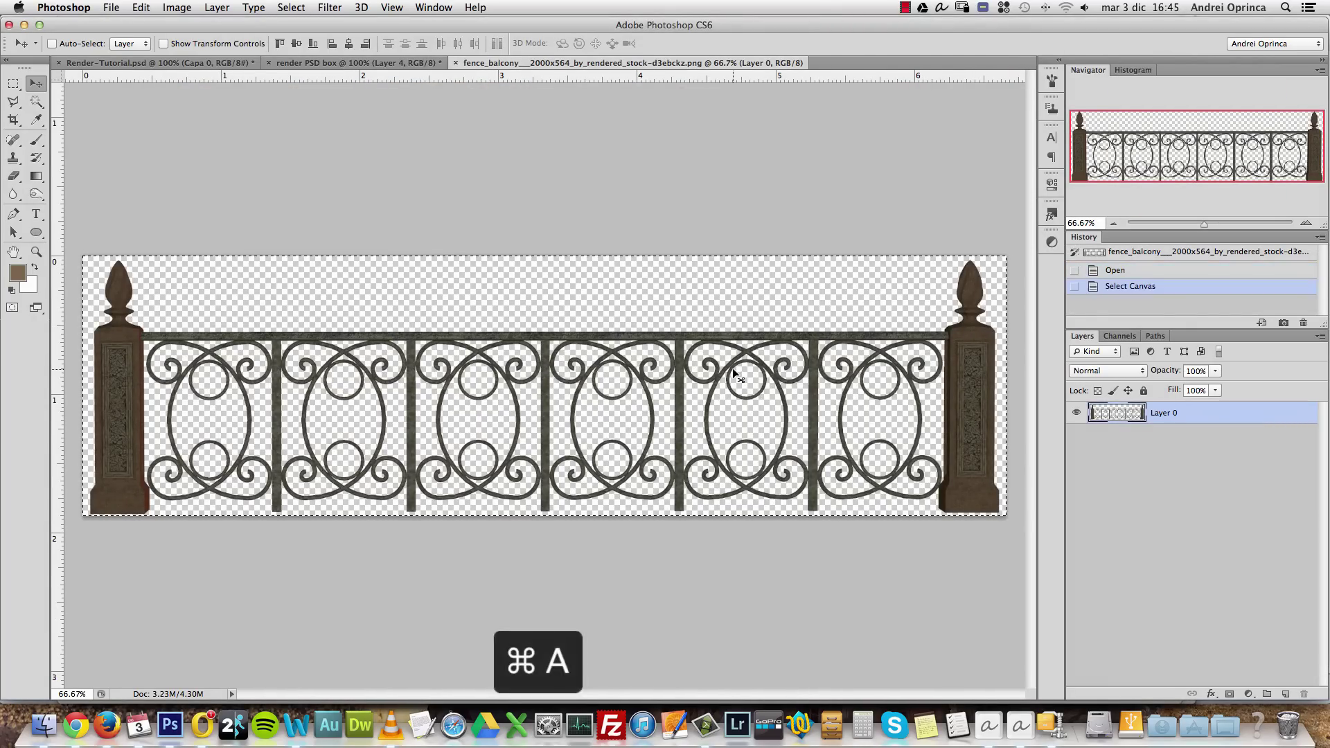
{"action": "key", "text": "super+c"}
{"action": "key", "text": "super+w"}
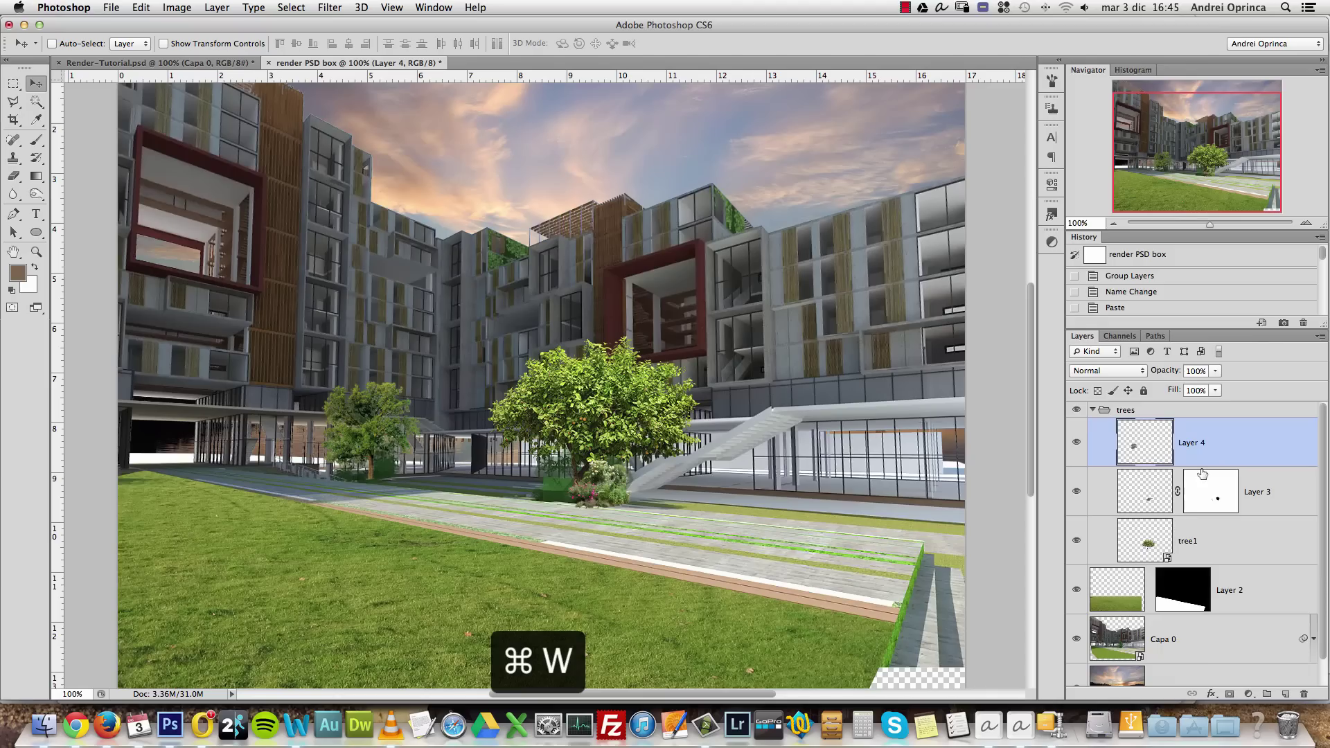
{"action": "left_click", "coordinate": [1093, 410]}
{"action": "key", "text": "super+v"}
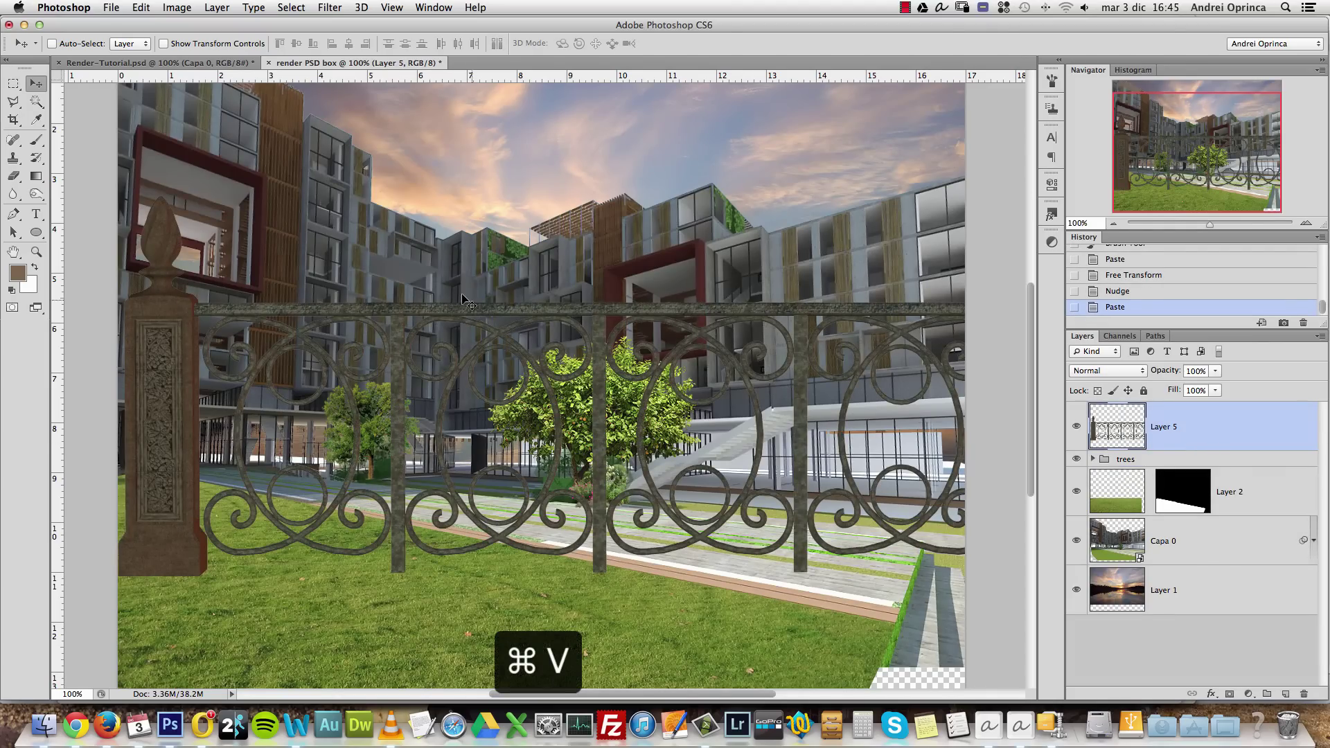
Scale the fence to about half size across the paved path with Free Transform and convert its layer to a Smart Object
{"action": "key", "text": "super+t"}
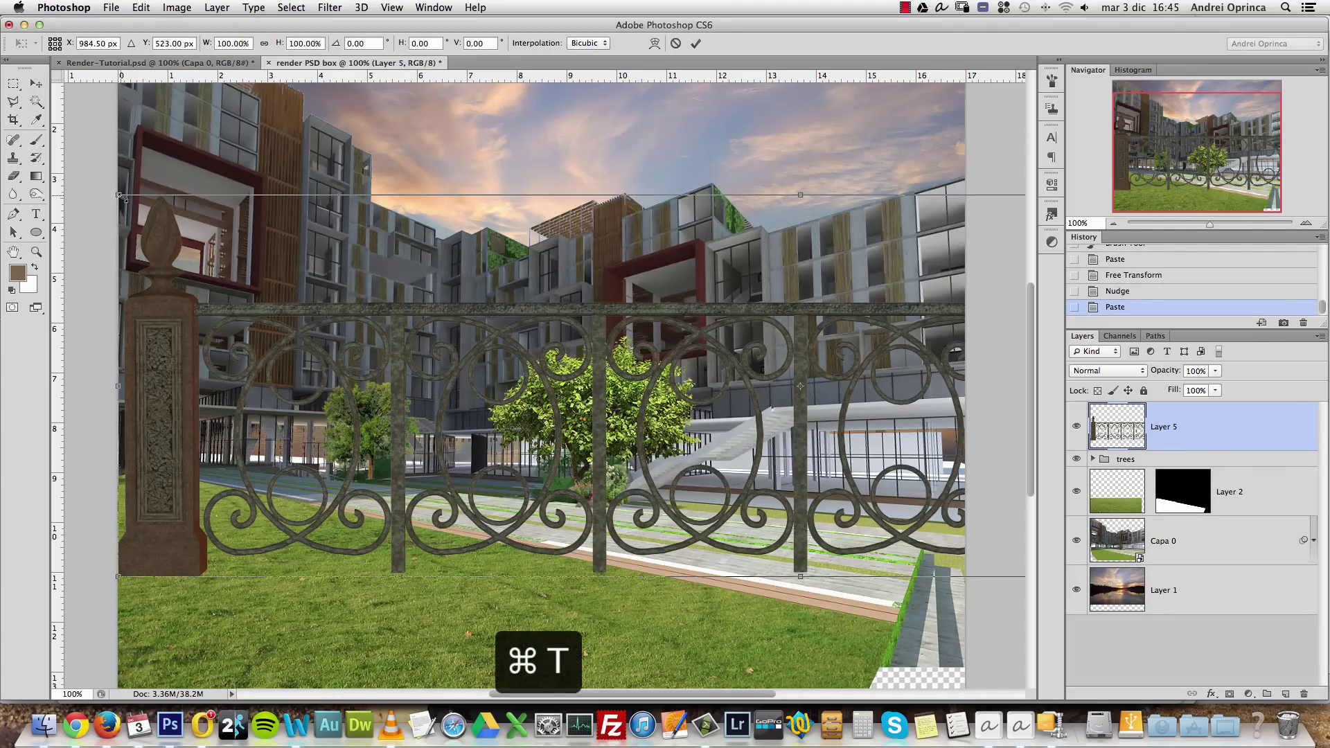
{"action": "left_click_drag", "start_coordinate": [121, 197], "coordinate": [804, 519]}
{"action": "left_click_drag", "start_coordinate": [910, 520], "coordinate": [323, 495]}
{"action": "key", "text": "Return"}
{"action": "right_click", "coordinate": [1261, 431]}
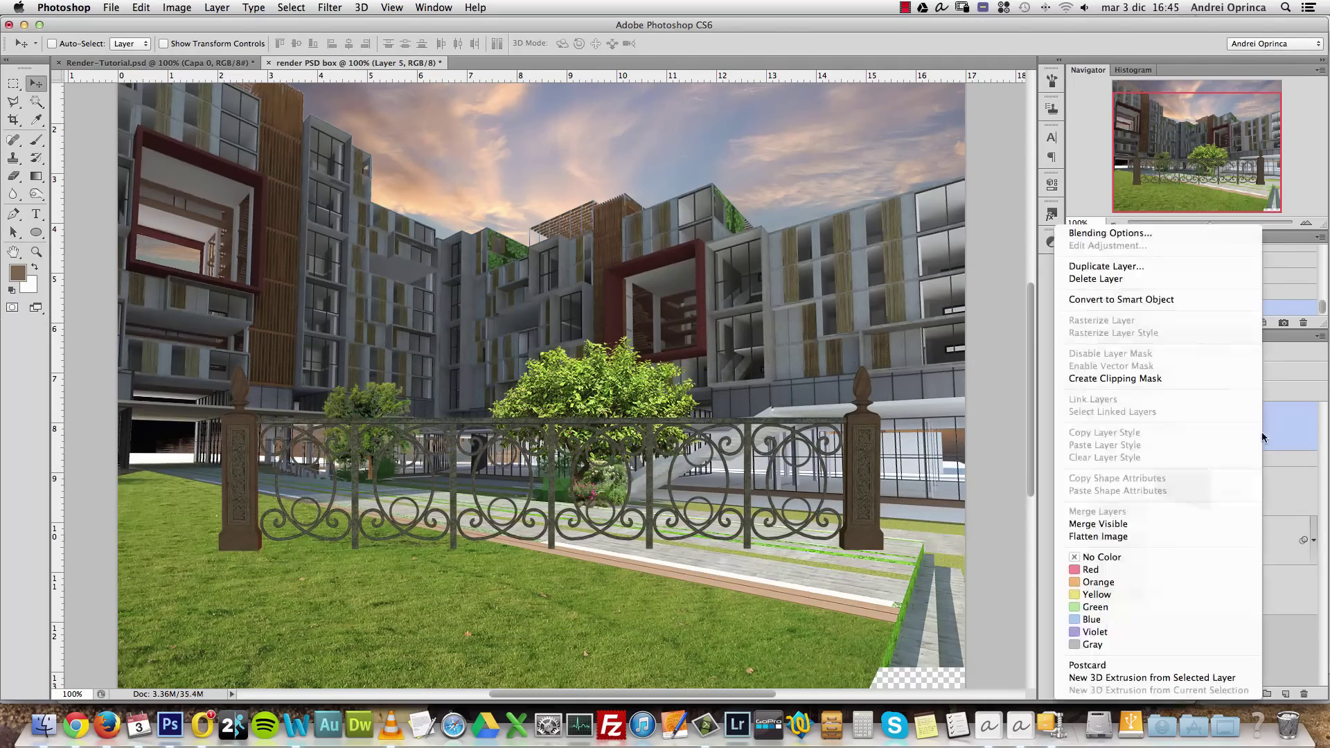
{"action": "left_click", "coordinate": [1177, 301]}
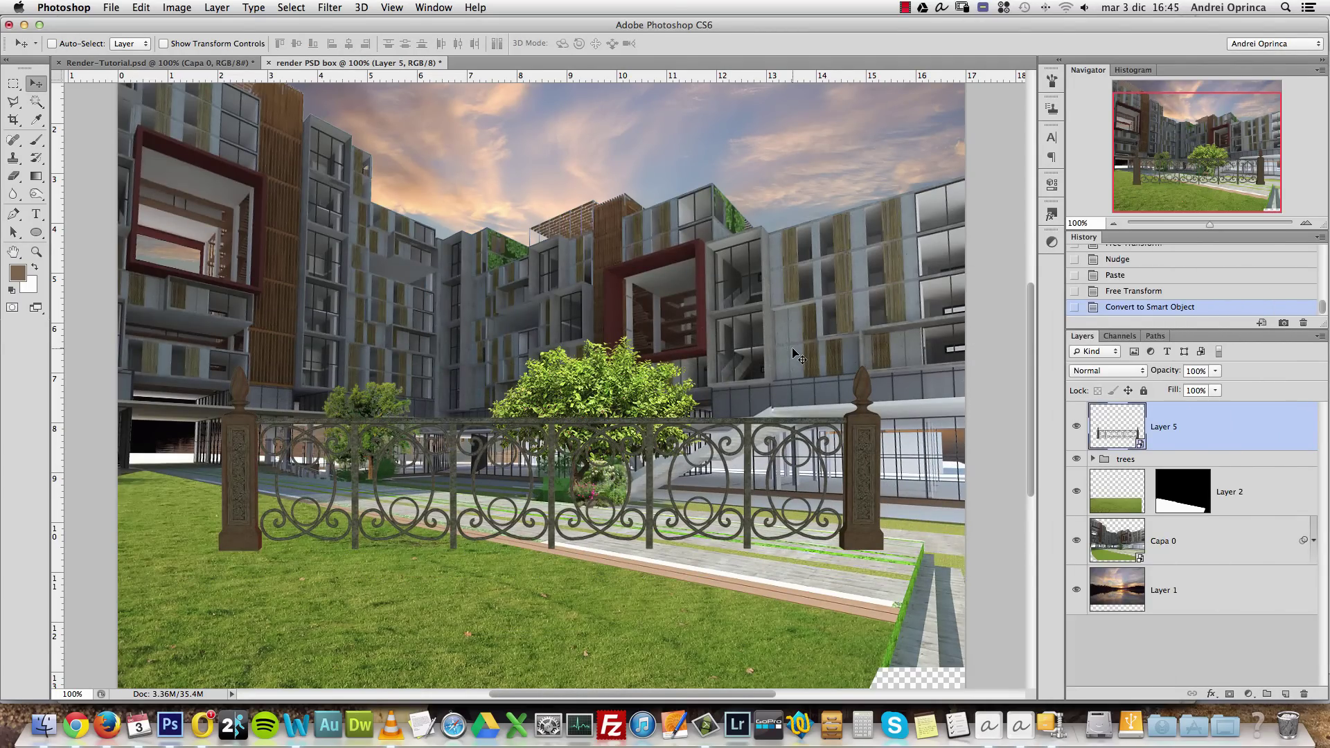
Scale the fence down to about 25% with Free Transform, placing it at the near end of the paved path
{"action": "key", "text": "super+t"}
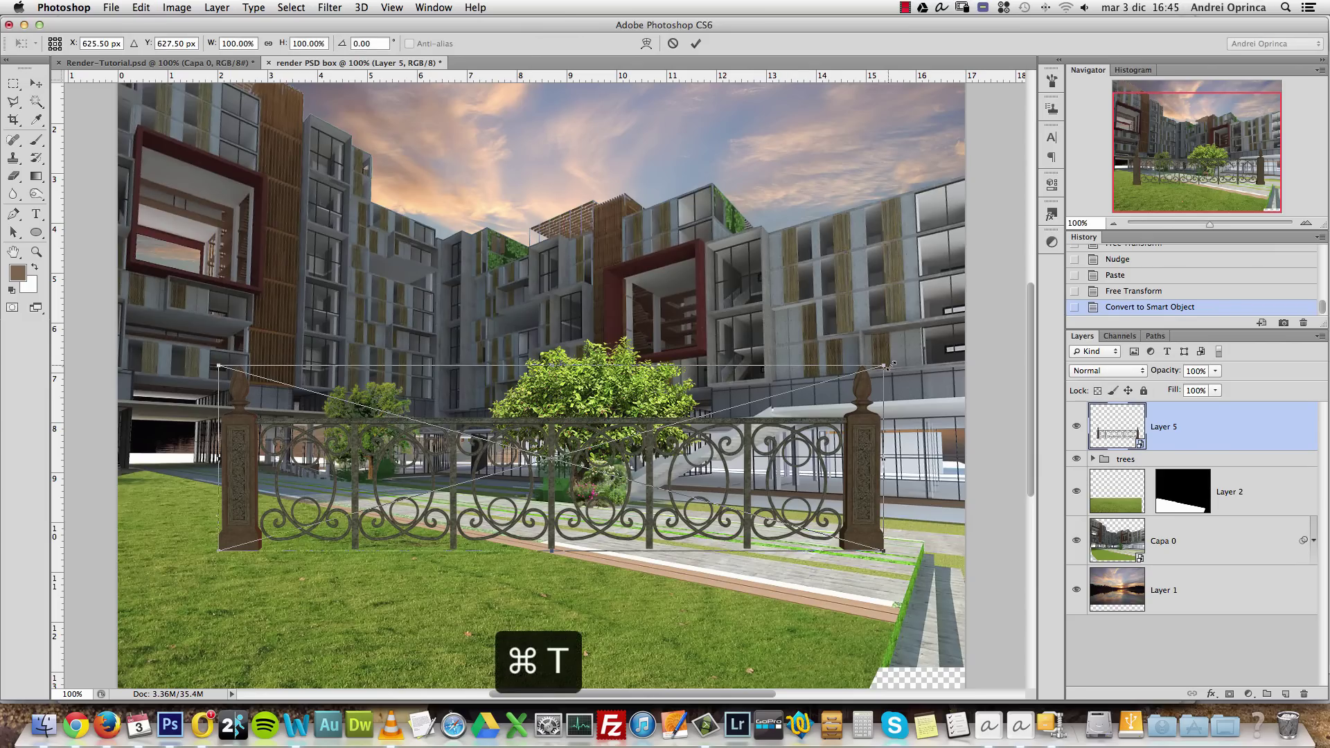
{"action": "left_click_drag", "start_coordinate": [891, 365], "coordinate": [891, 557]}
{"action": "key", "text": "super+plus"}
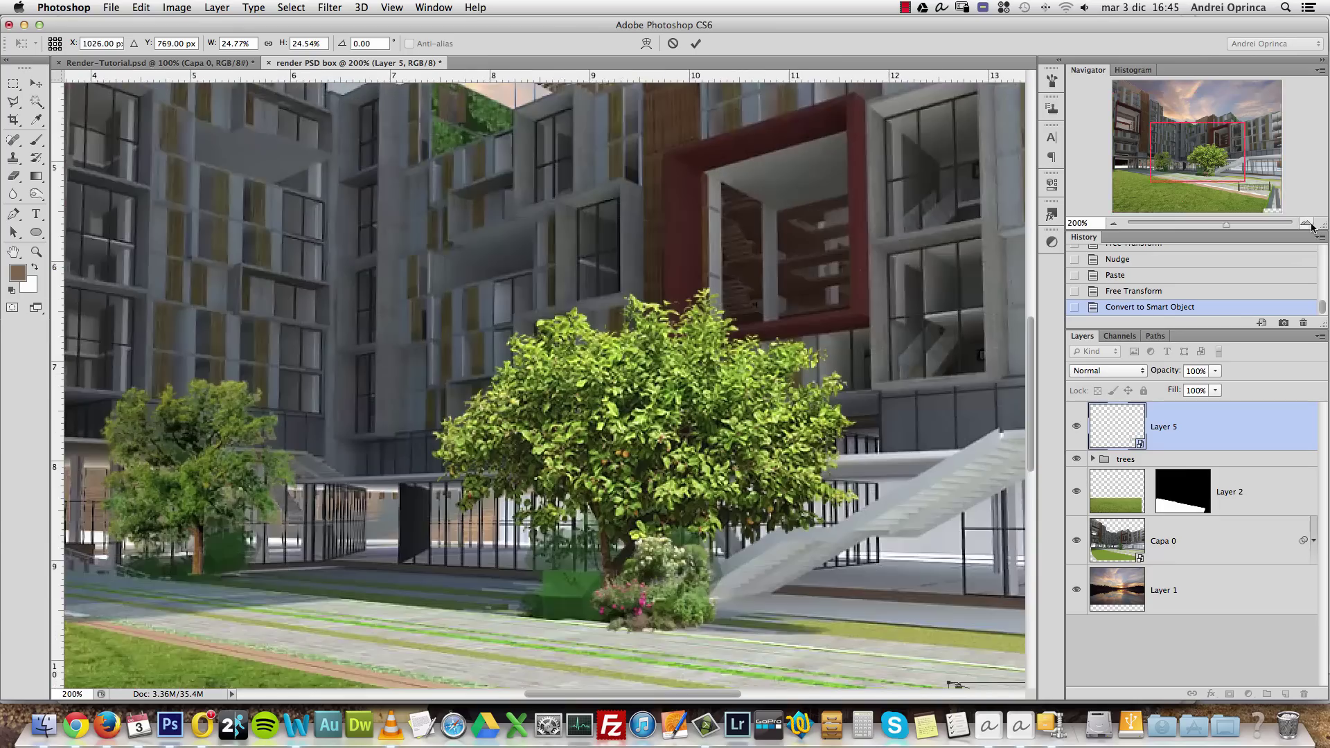
{"action": "left_click_drag", "start_coordinate": [819, 378], "coordinate": [420, 143]}
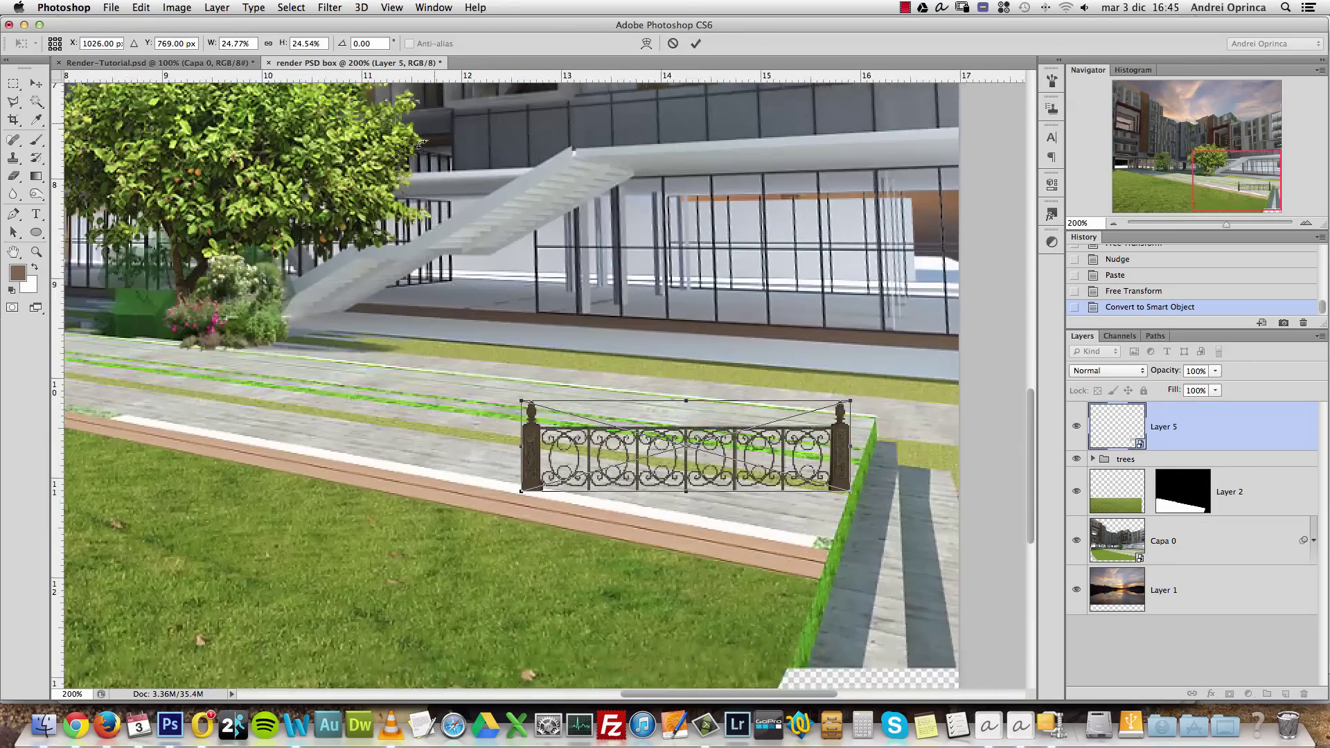
Skew the fence's left side upward by about 7° to follow the slope of the path
{"action": "right_click", "coordinate": [611, 447]}
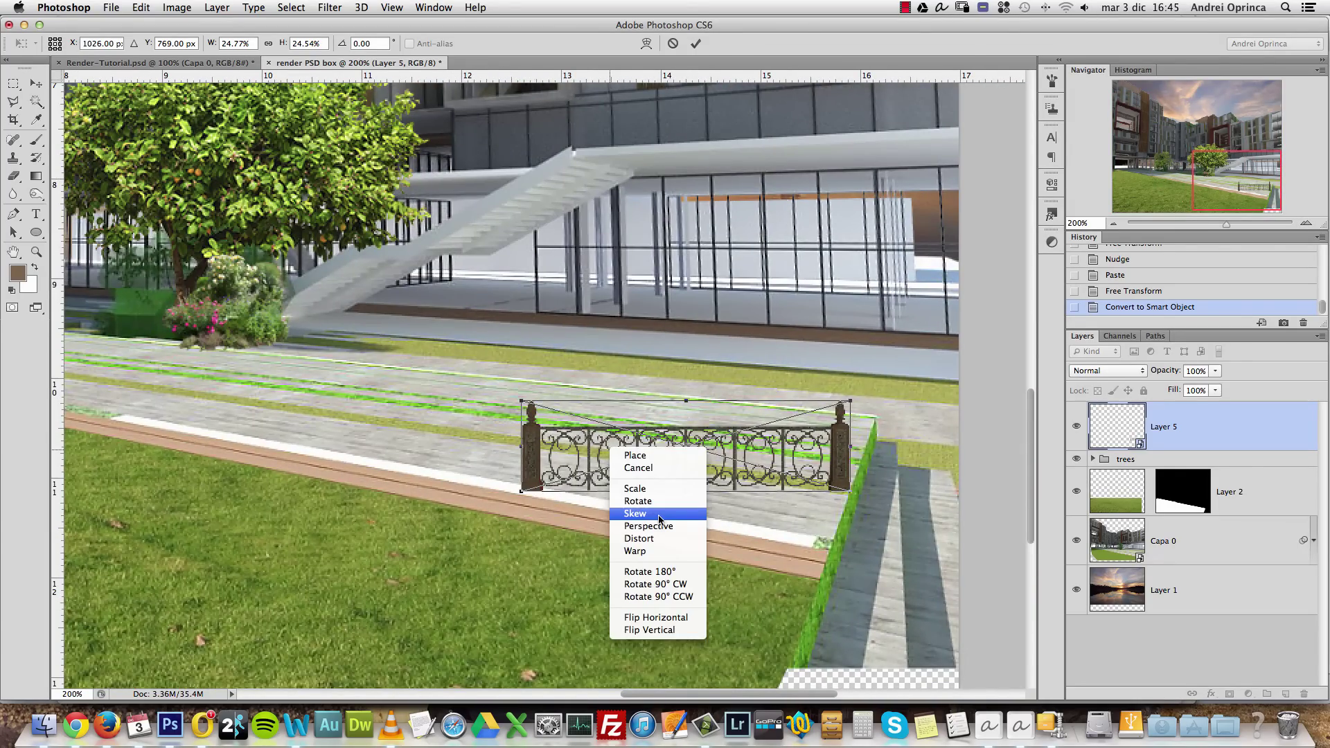
{"action": "left_click", "coordinate": [803, 467]}
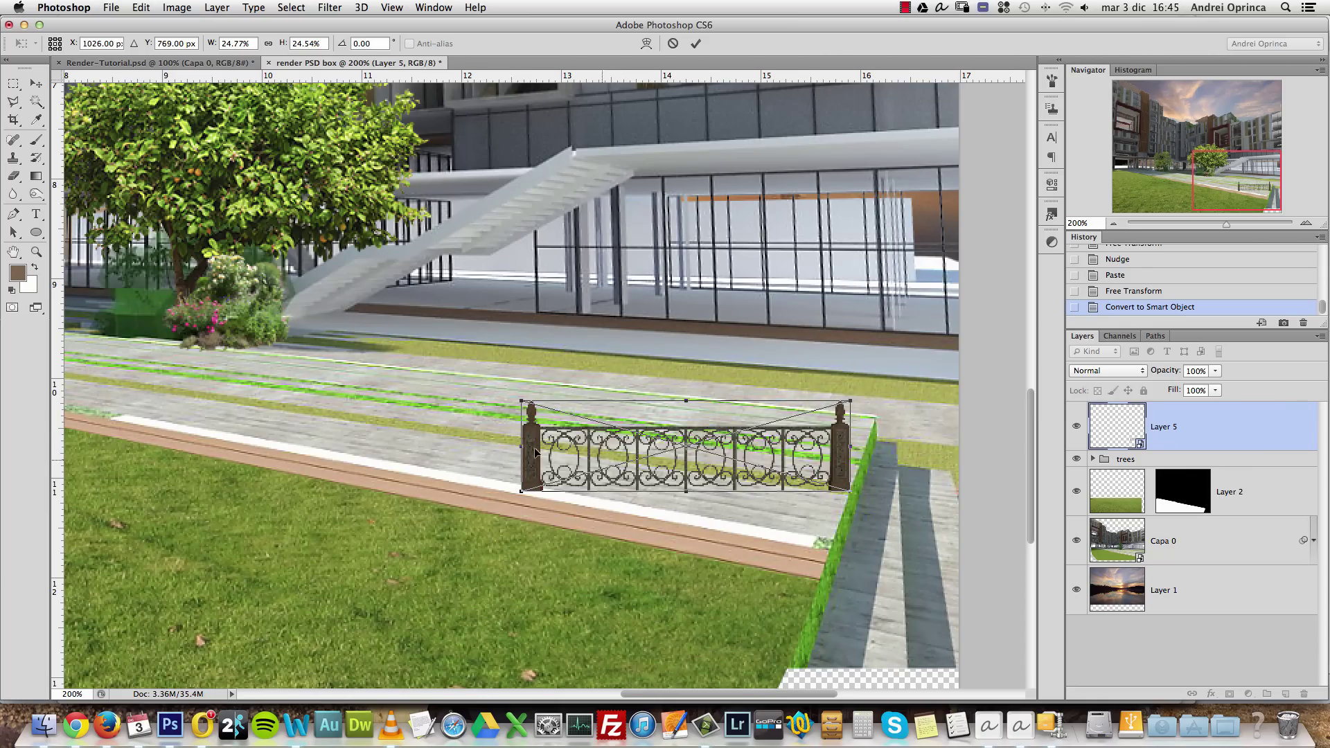
{"action": "right_click", "coordinate": [660, 455]}
{"action": "left_click", "coordinate": [717, 530]}
{"action": "left_click_drag", "start_coordinate": [524, 450], "coordinate": [524, 409]}
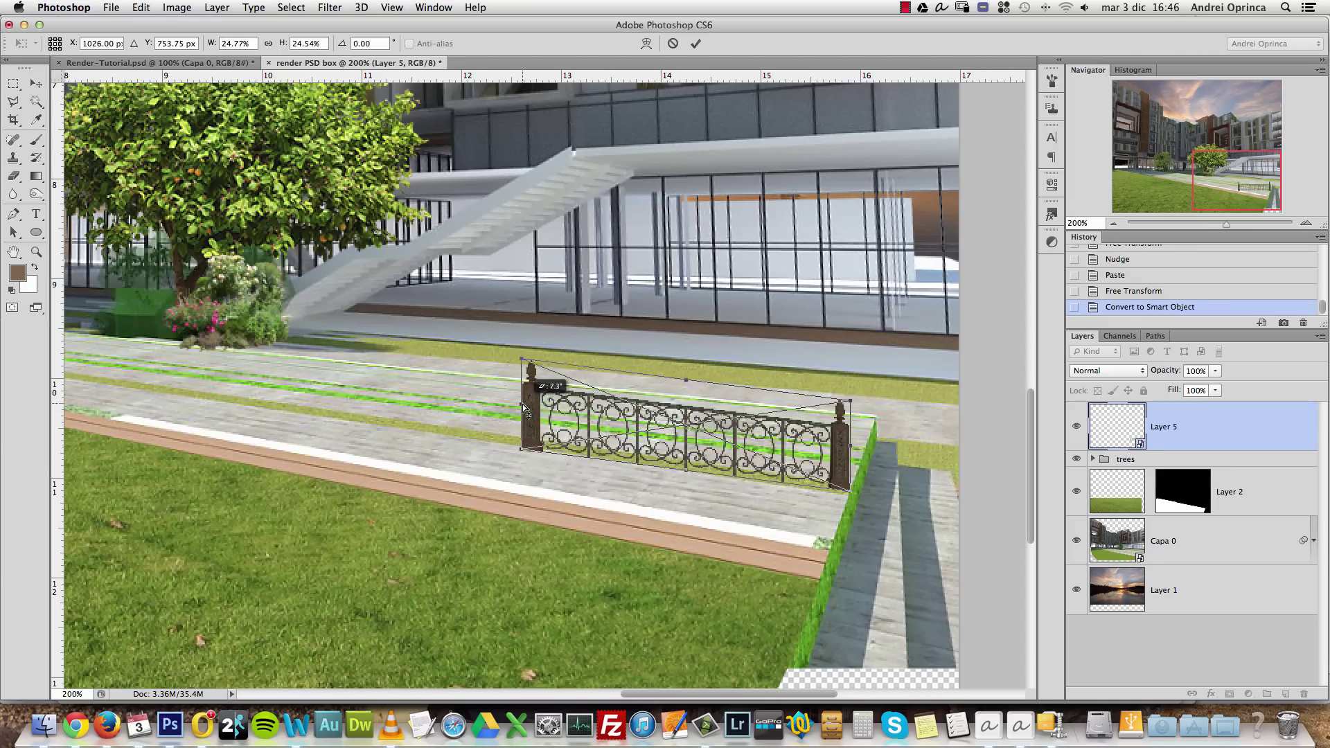
Distort the fence's left end slightly, lower its top edge to about 22.5% height, and apply the transform
{"action": "right_click", "coordinate": [717, 432]}
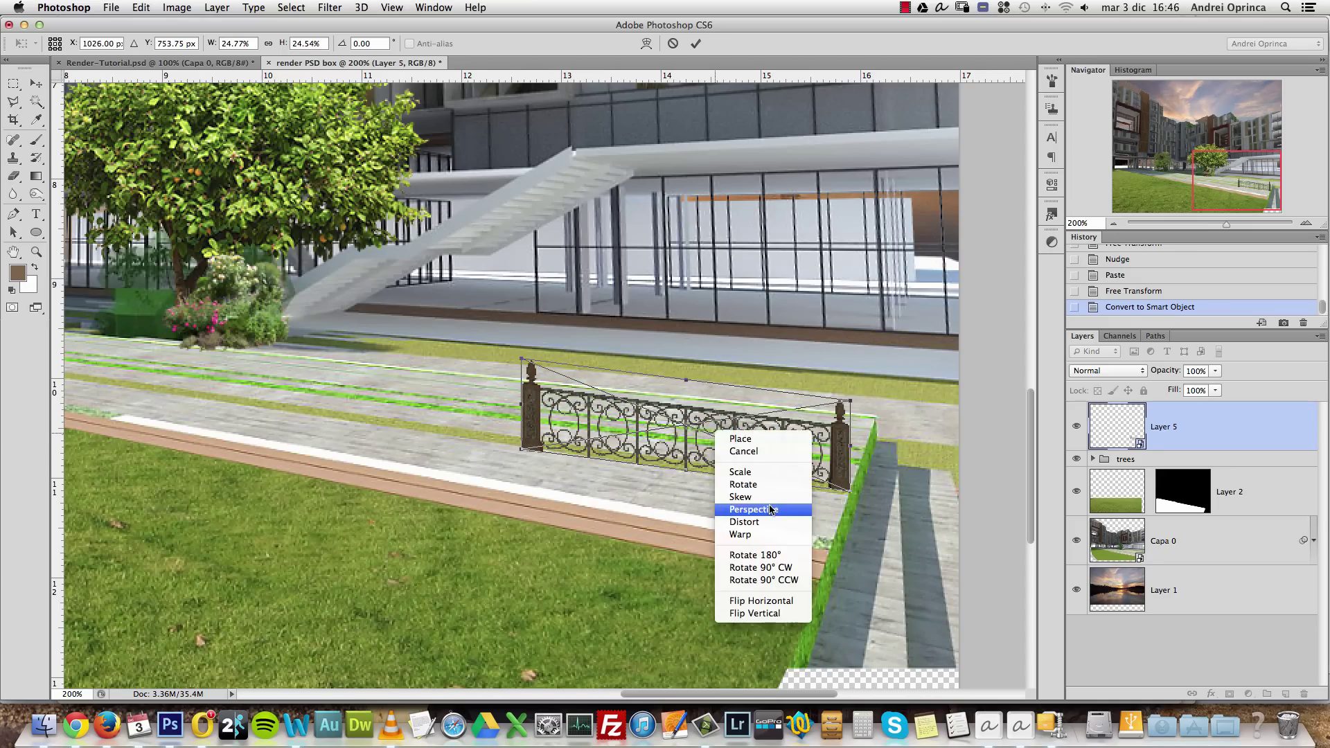
{"action": "left_click", "coordinate": [766, 524]}
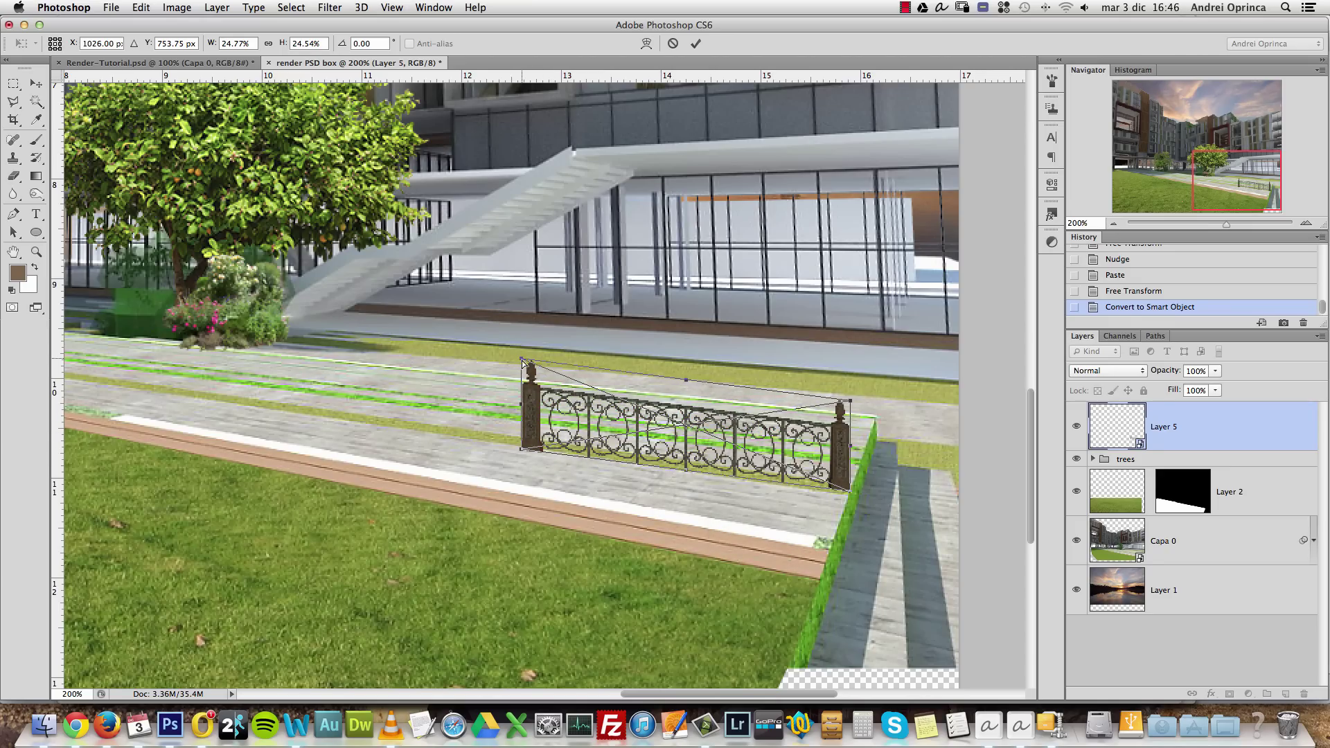
{"action": "left_click_drag", "start_coordinate": [522, 362], "coordinate": [522, 363]}
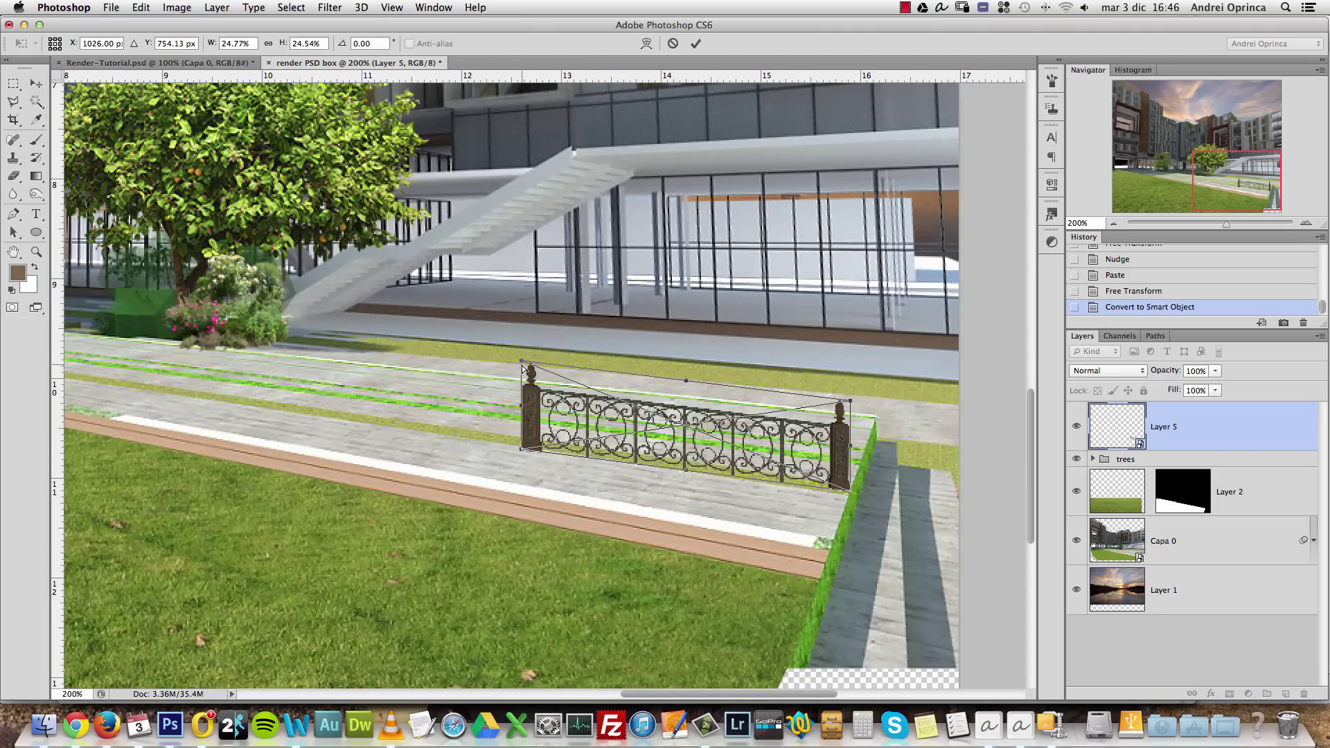
{"action": "left_click_drag", "start_coordinate": [688, 381], "coordinate": [686, 388]}
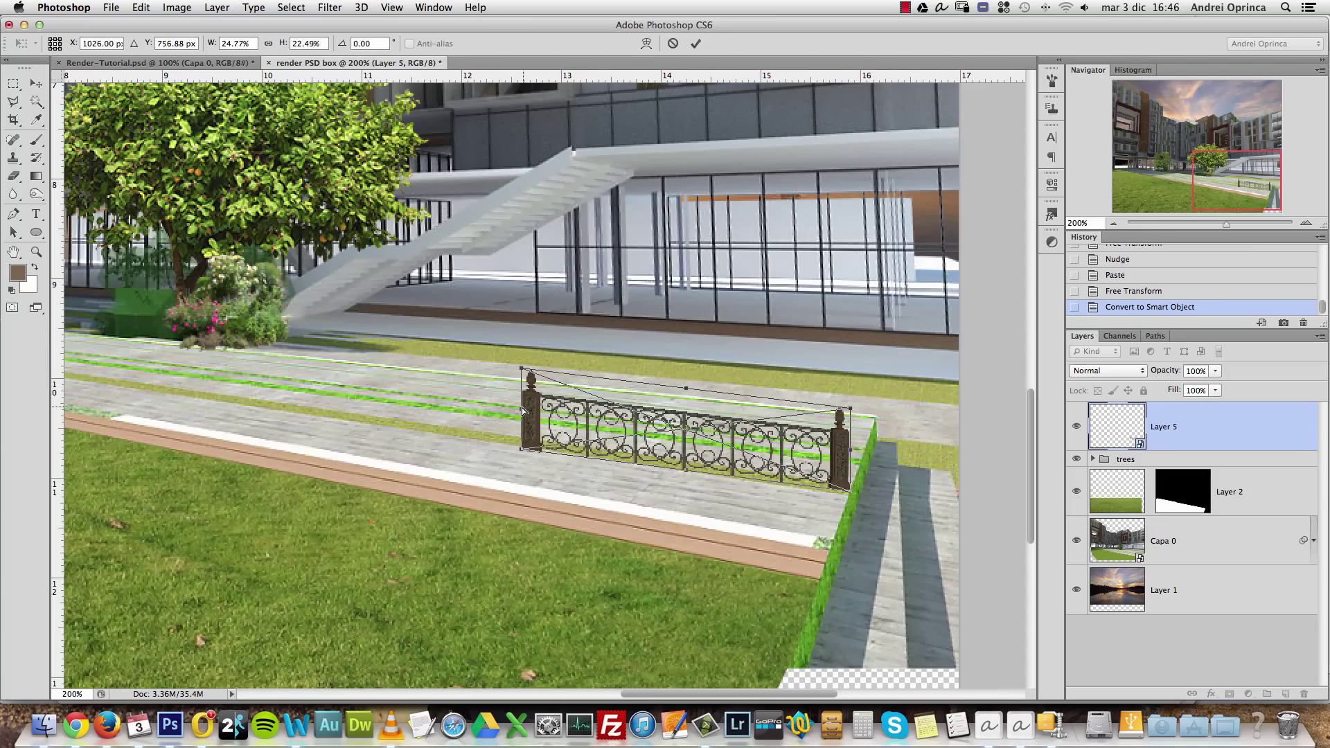
{"action": "left_click_drag", "start_coordinate": [523, 409], "coordinate": [524, 409]}
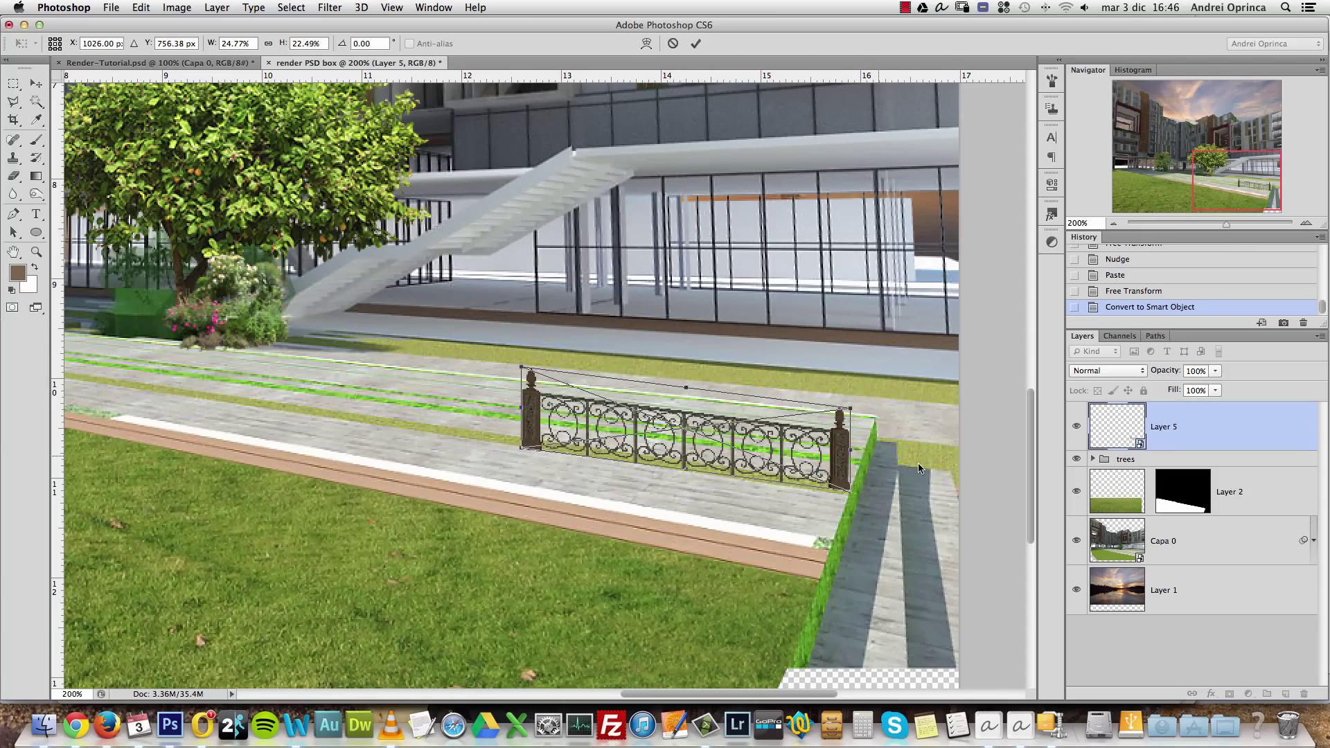
{"action": "key", "text": "Return"}
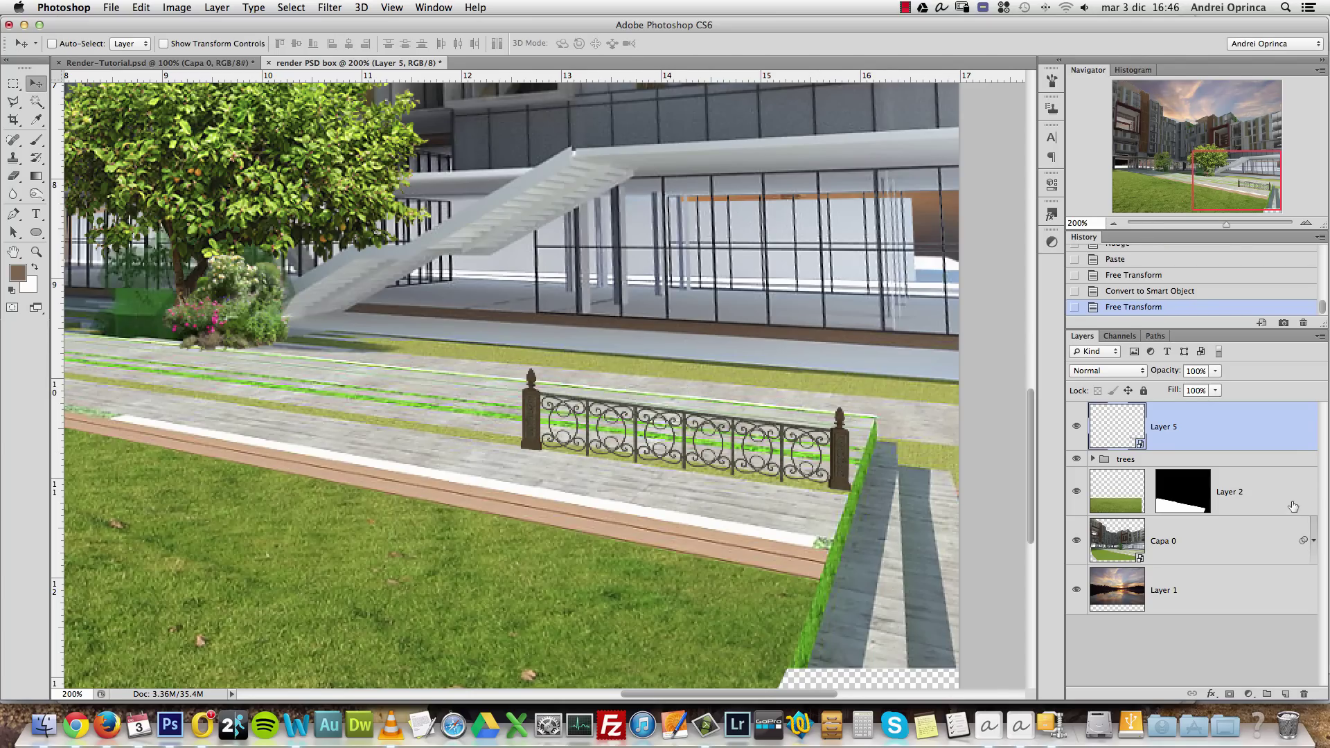
Compare the placed fence at 100% with the fence along the path in Render-Tutorial.psd and return to the working composite
{"action": "key", "text": "super+1"}
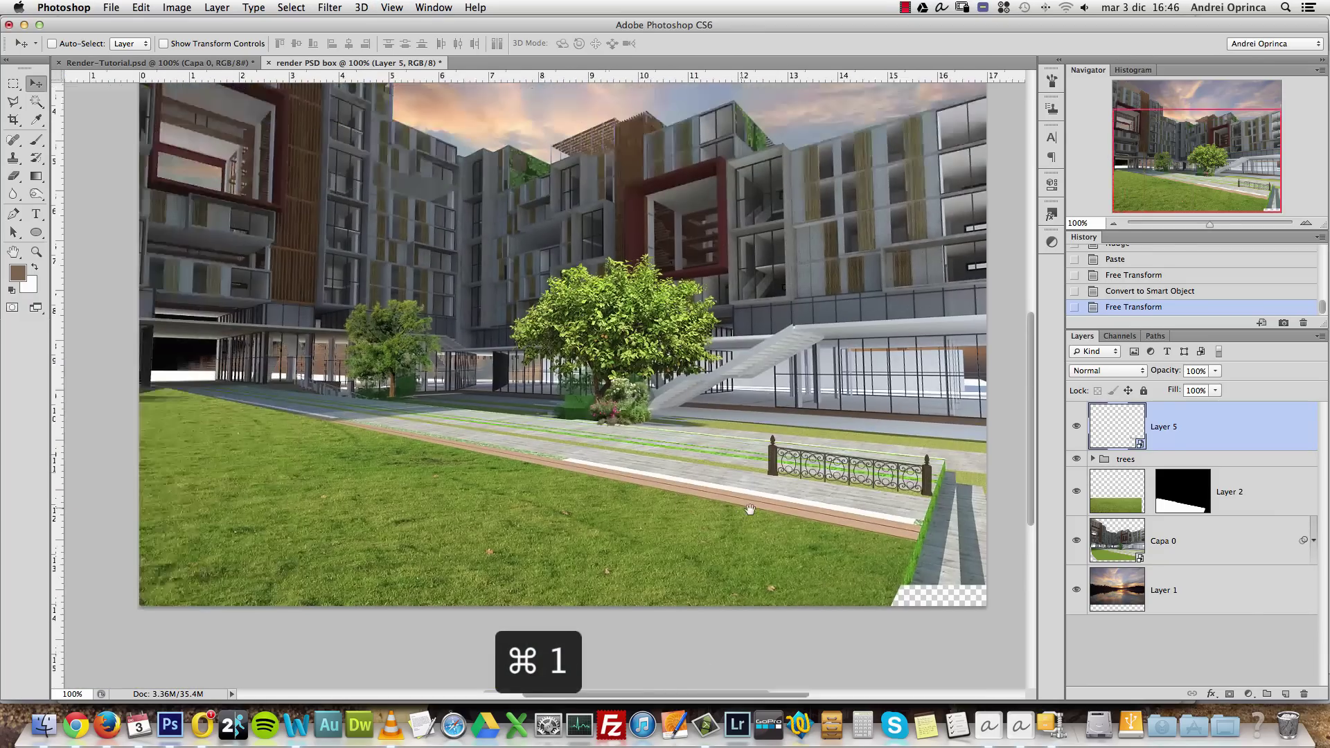
{"action": "left_click_drag", "start_coordinate": [740, 506], "coordinate": [761, 515]}
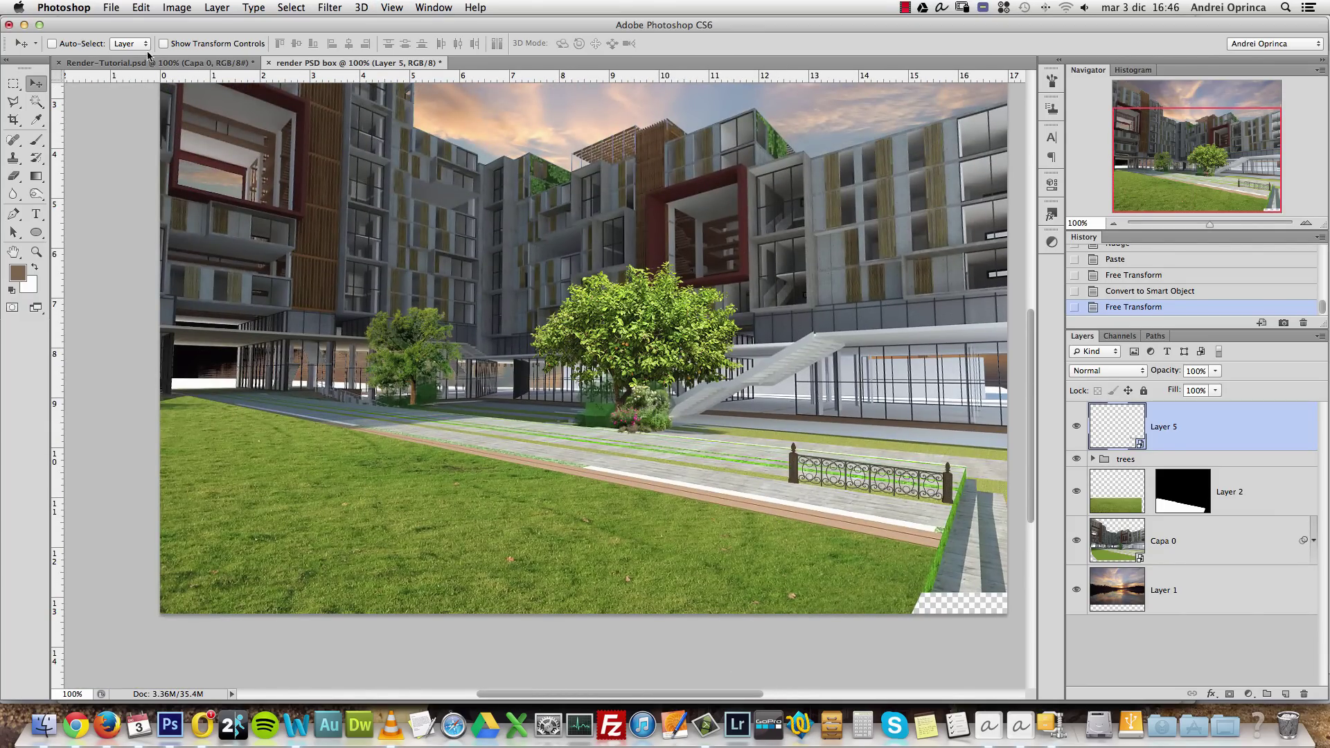
{"action": "left_click", "coordinate": [147, 62]}
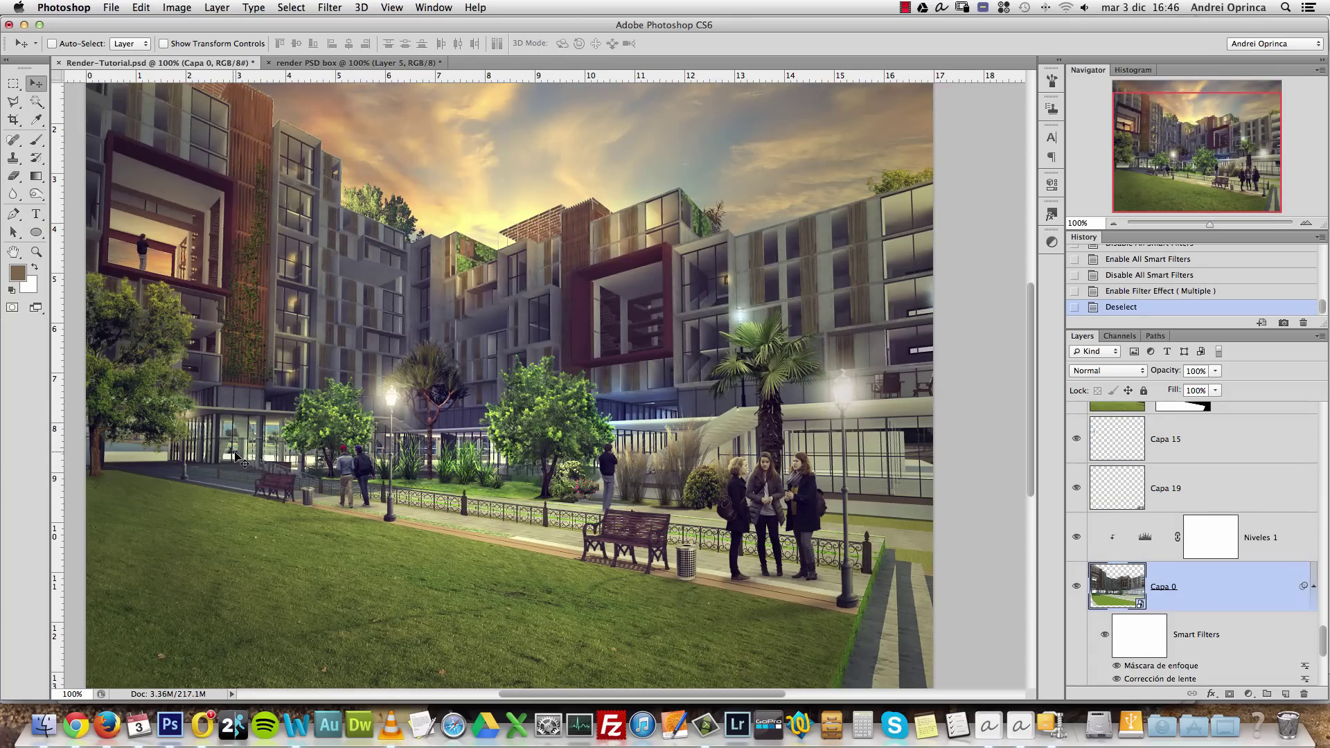
{"action": "left_click", "coordinate": [387, 64]}
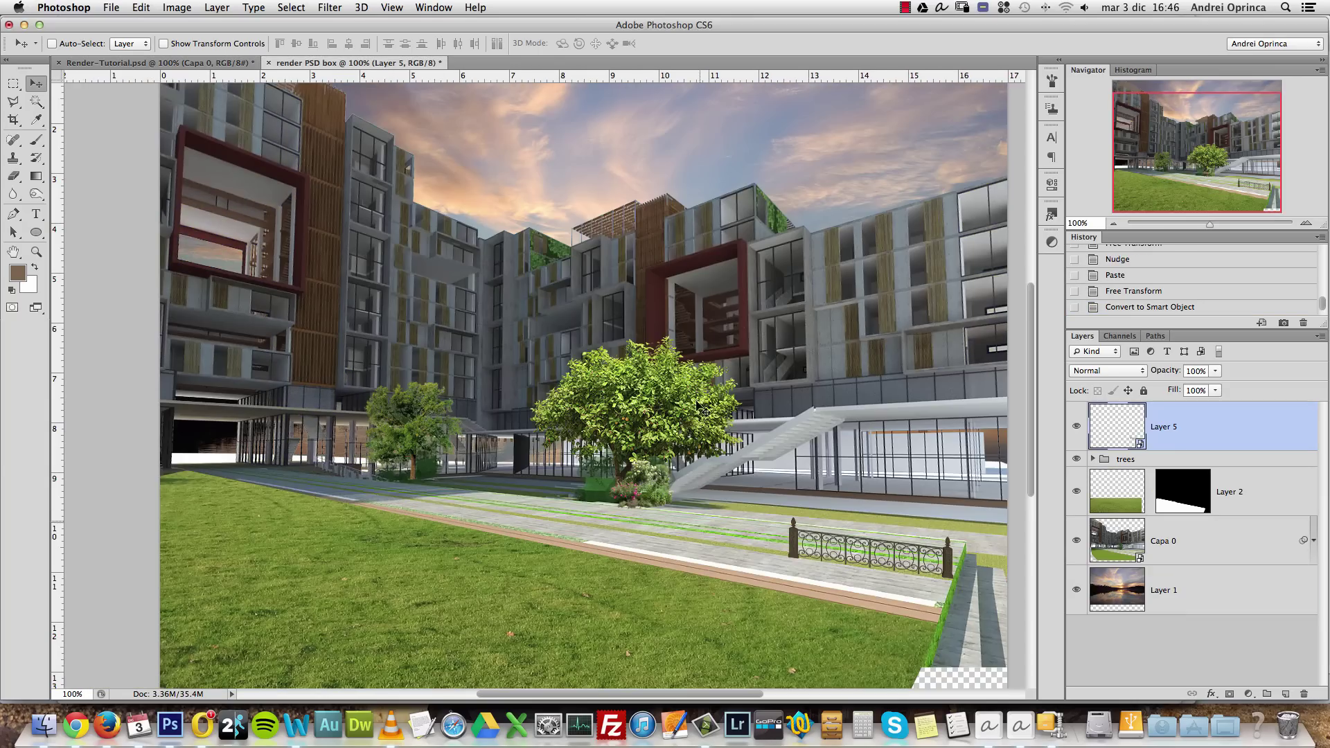
{"action": "scroll", "coordinate": [700, 409], "scroll_direction": "down", "scroll_amount": 3}
{"action": "scroll", "coordinate": [700, 409], "scroll_direction": "left", "scroll_amount": 1}
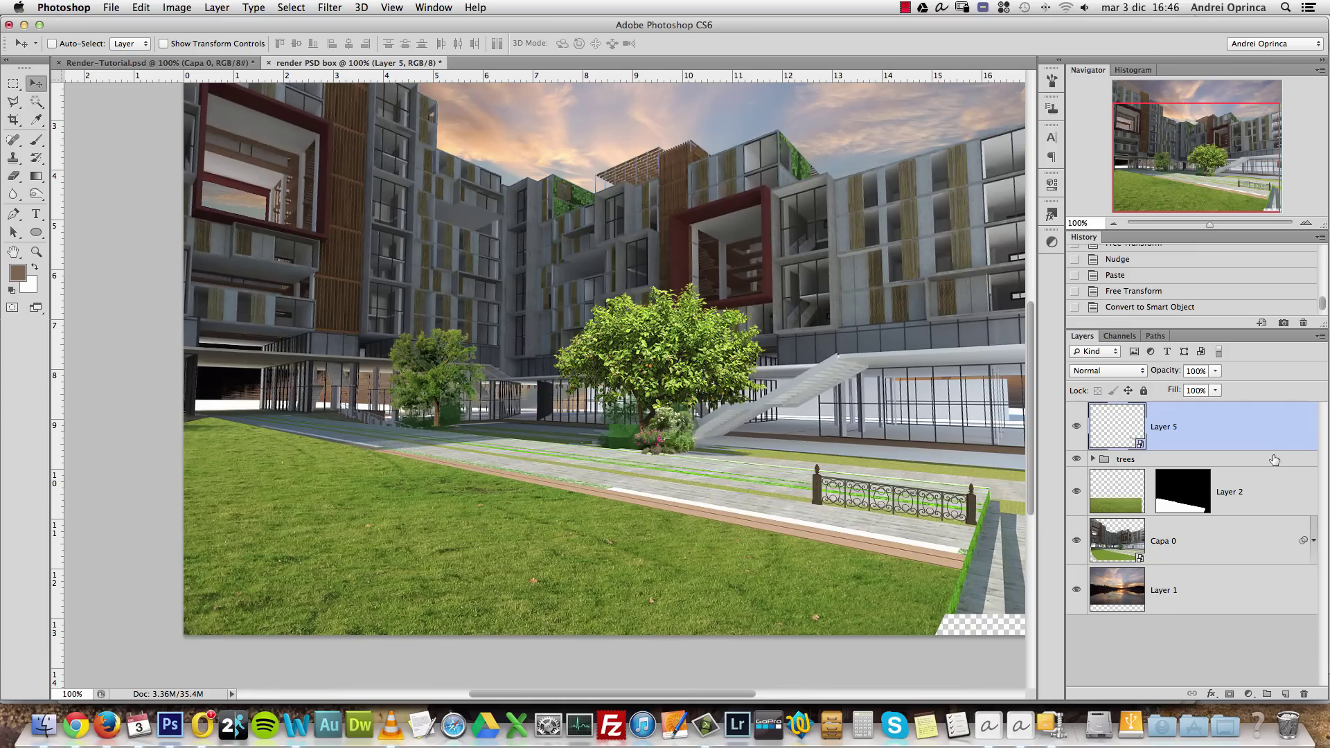
Create a new layer above the fence layer and name it guide
{"action": "left_click", "coordinate": [1286, 693]}
{"action": "double_click", "coordinate": [1167, 425]}
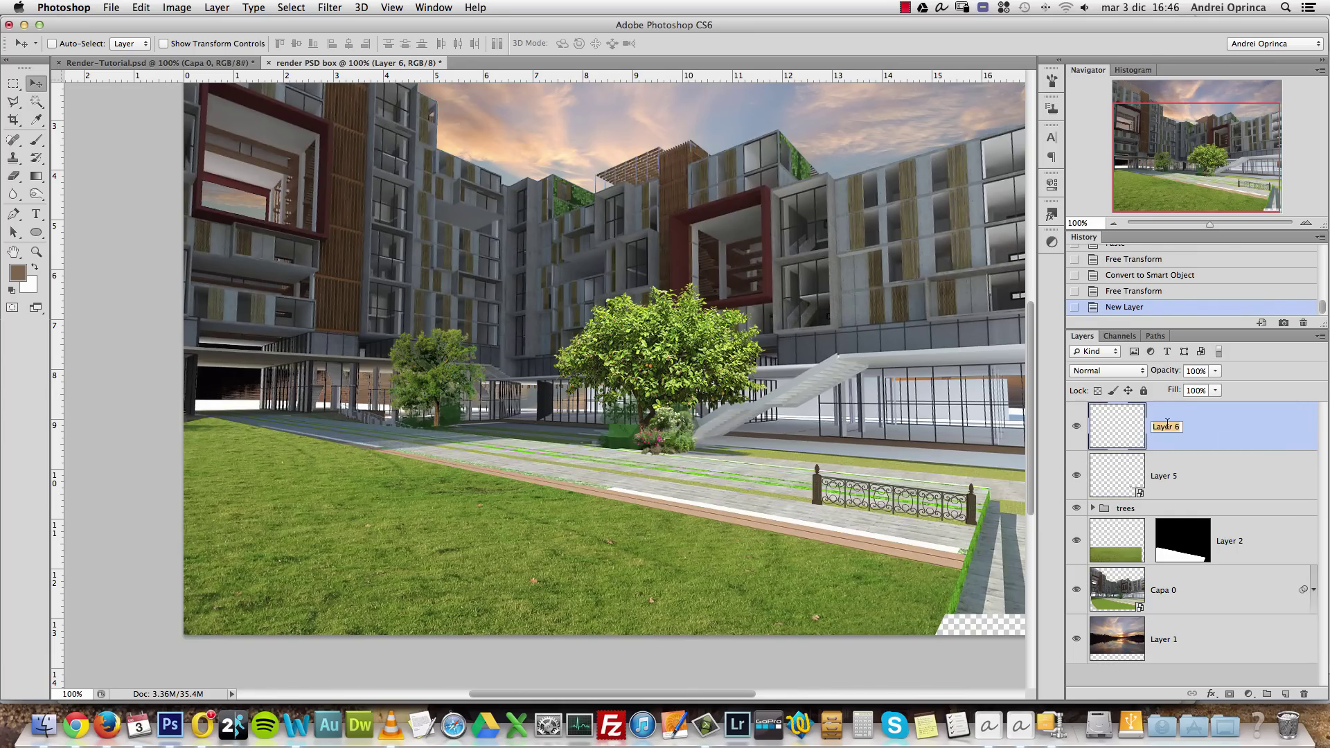
{"action": "type", "text": "guide"}
{"action": "key", "text": "Return"}
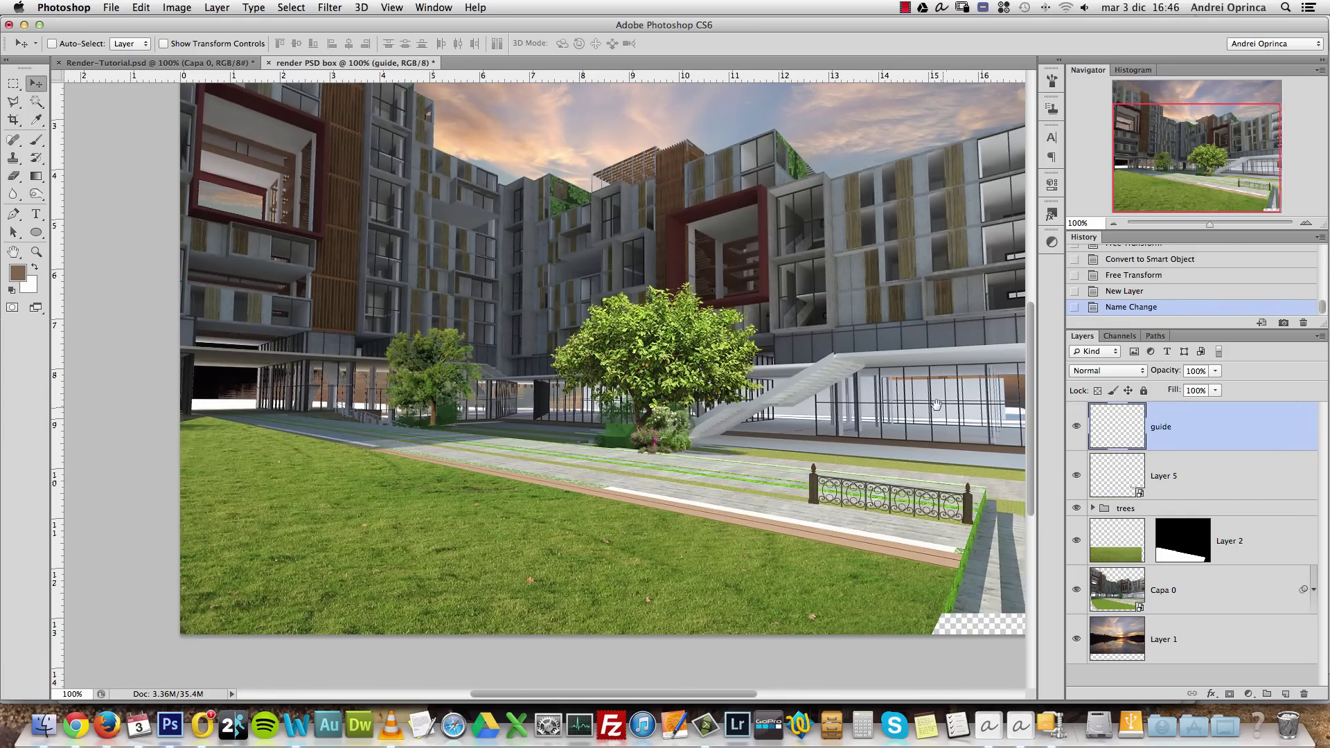
Open the Vanishing Point filter and create a vertical perspective plane from the fence's outer post to the far end of the path
{"action": "scroll", "coordinate": [533, 346], "scroll_direction": "right", "scroll_amount": 5}
{"action": "left_click", "coordinate": [330, 6]}
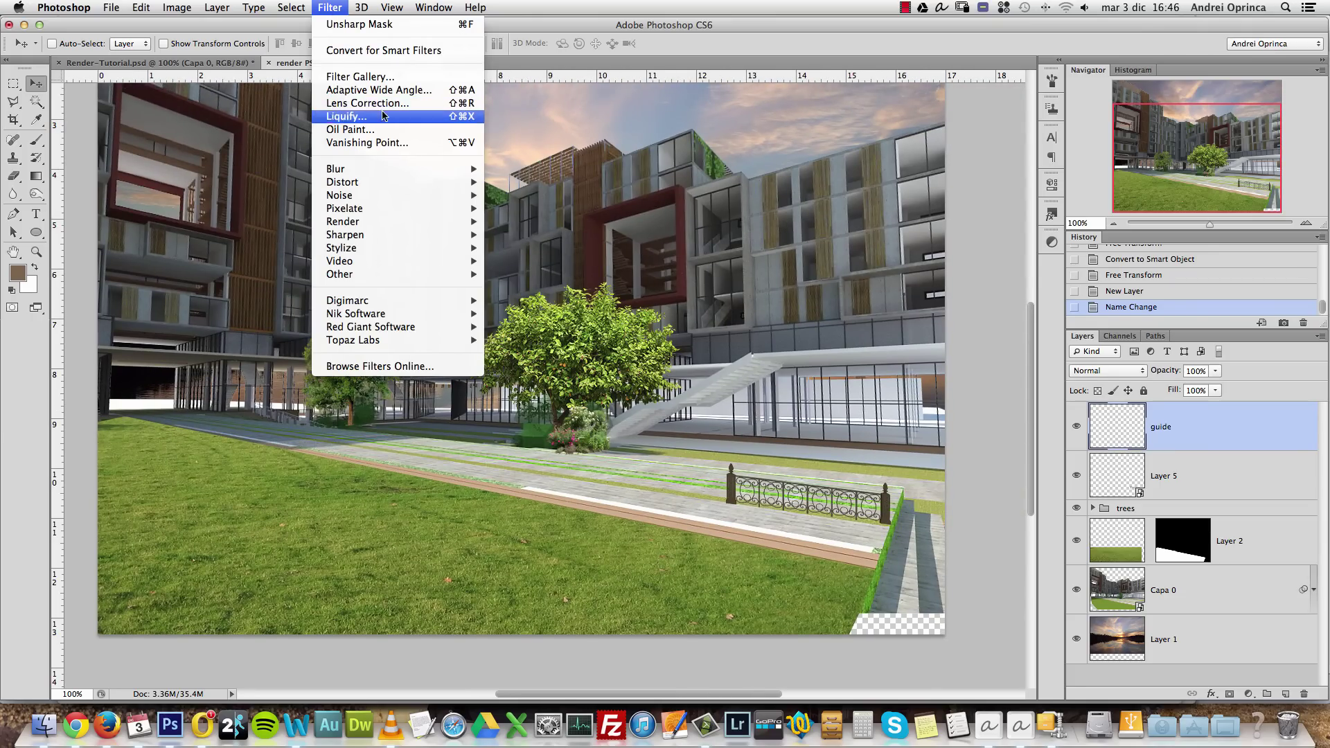
{"action": "left_click", "coordinate": [385, 143]}
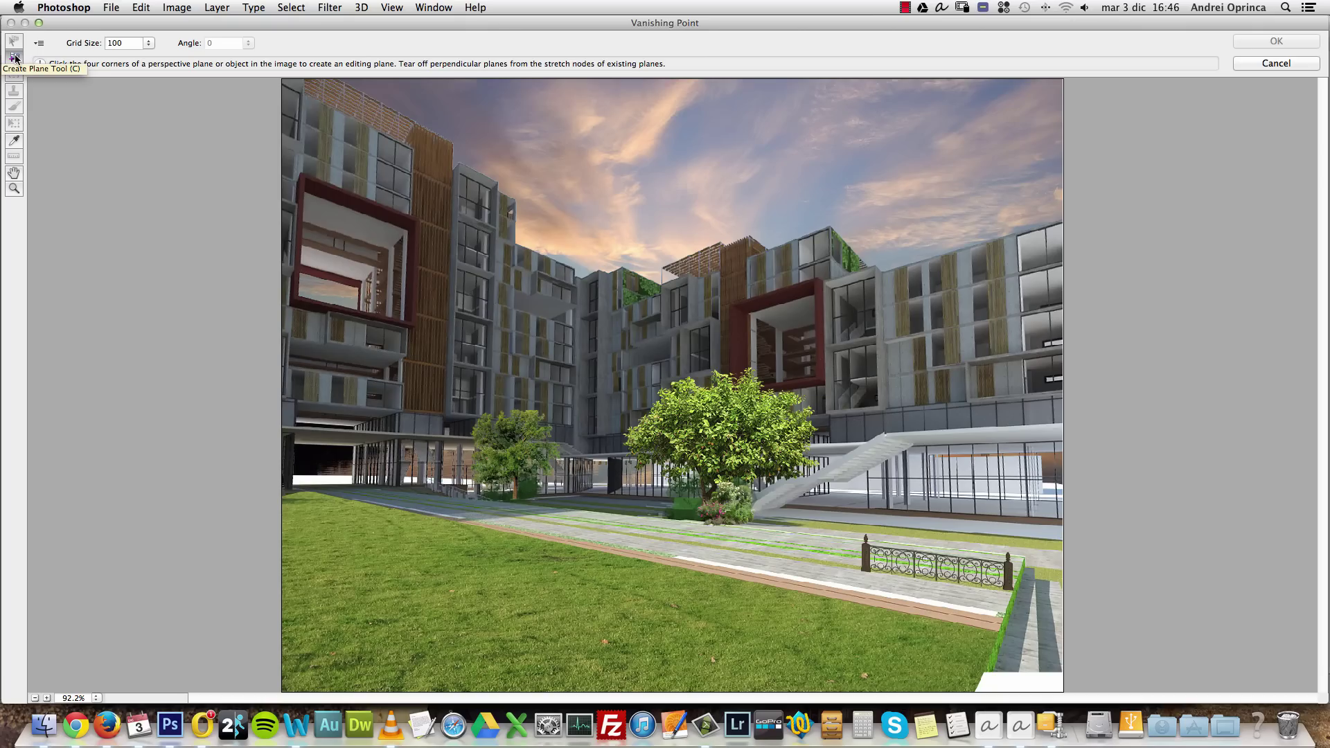
{"action": "left_click", "coordinate": [1013, 591]}
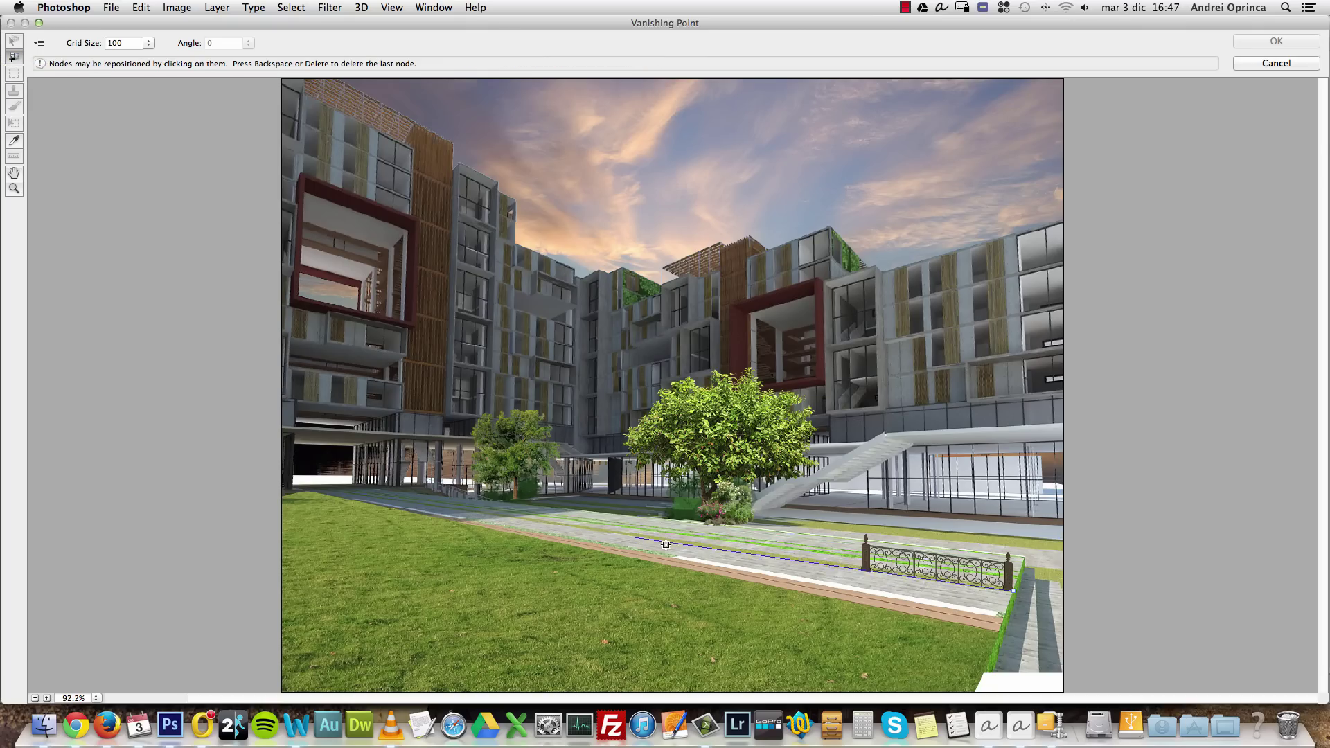
{"action": "left_click", "coordinate": [324, 477]}
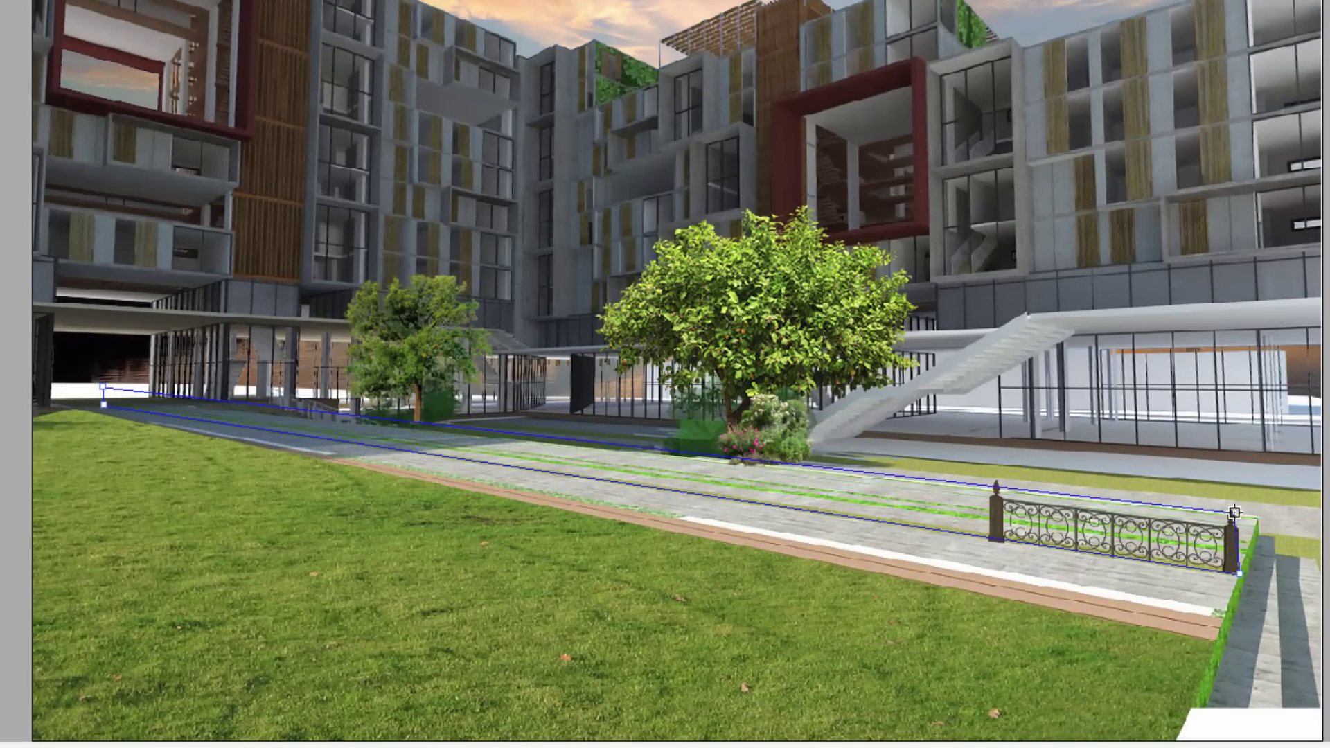
{"action": "left_click", "coordinate": [1237, 510]}
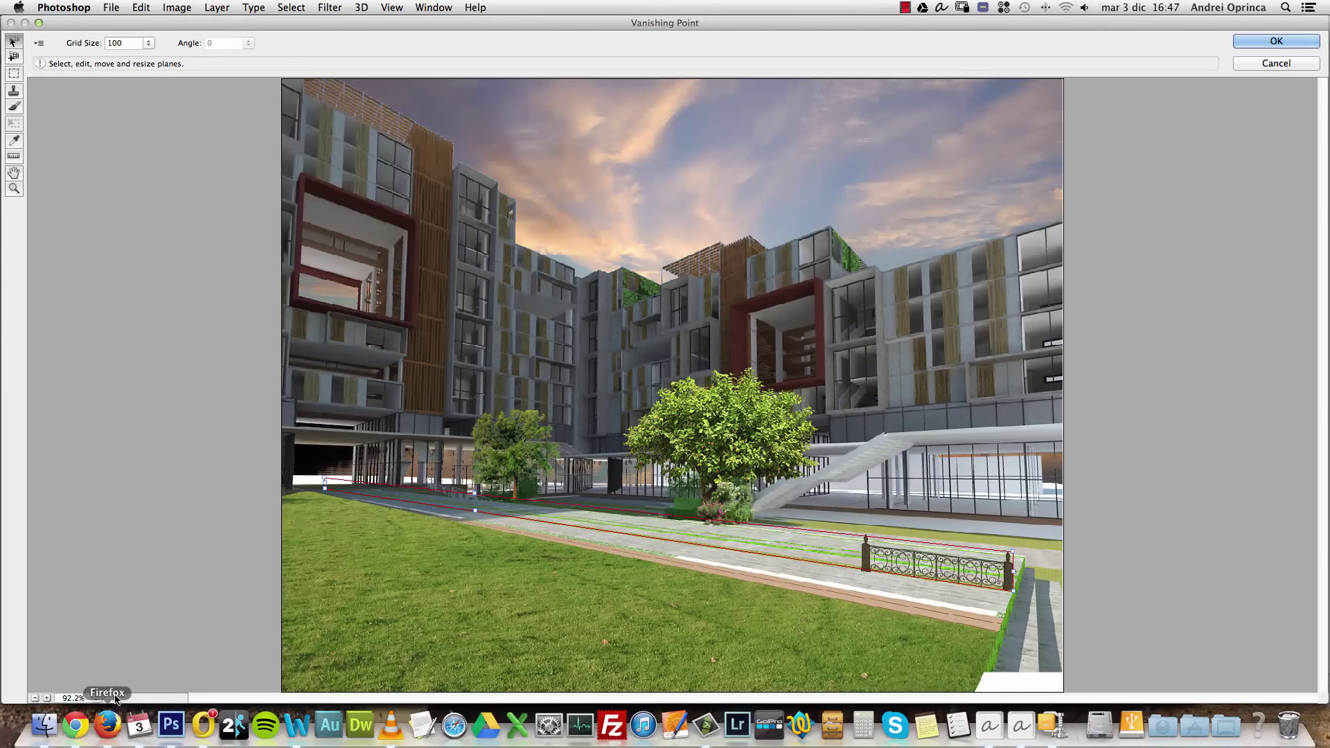
Adjust the plane's upper far corner at 200% until its grid is valid and tapers with the path's perspective
{"action": "left_click", "coordinate": [96, 697]}
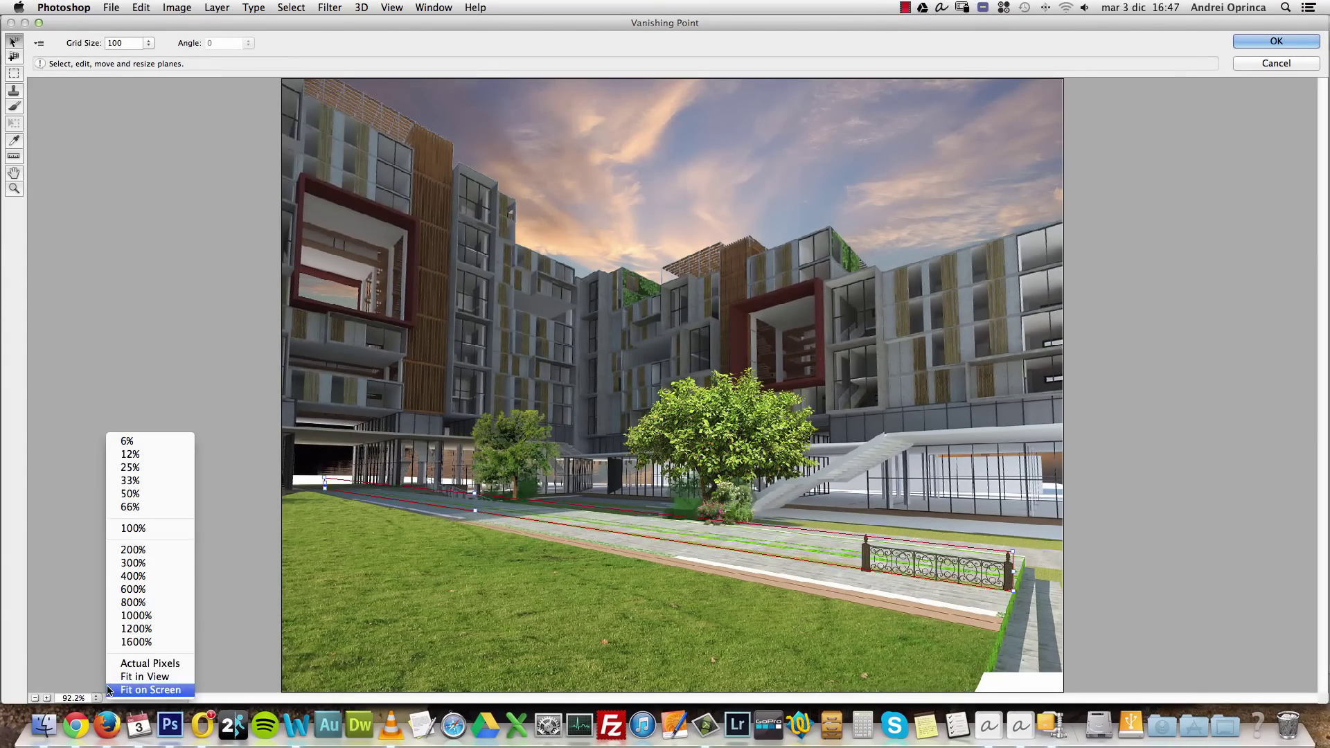
{"action": "left_click", "coordinate": [149, 549]}
{"action": "key", "text": "space"}
{"action": "left_click_drag", "start_coordinate": [330, 522], "coordinate": [532, 246]}
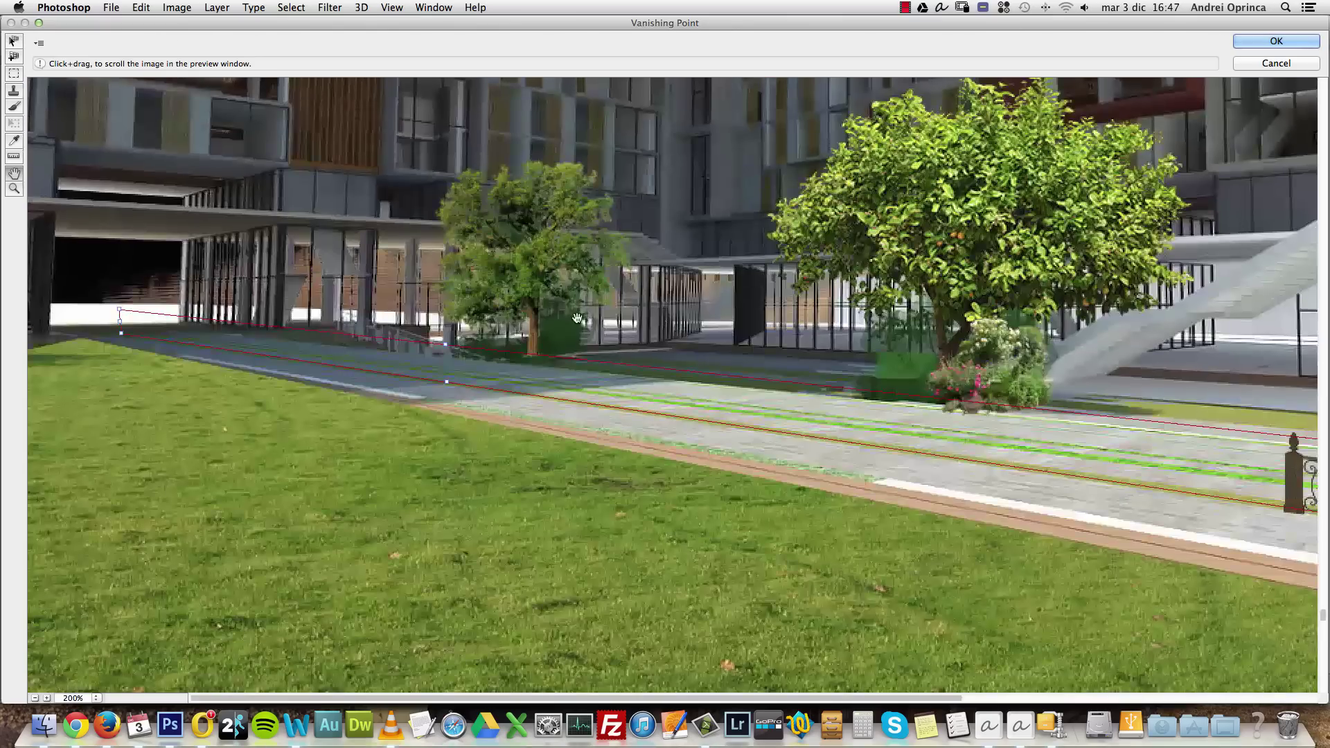
{"action": "left_click_drag", "start_coordinate": [119, 309], "coordinate": [123, 312]}
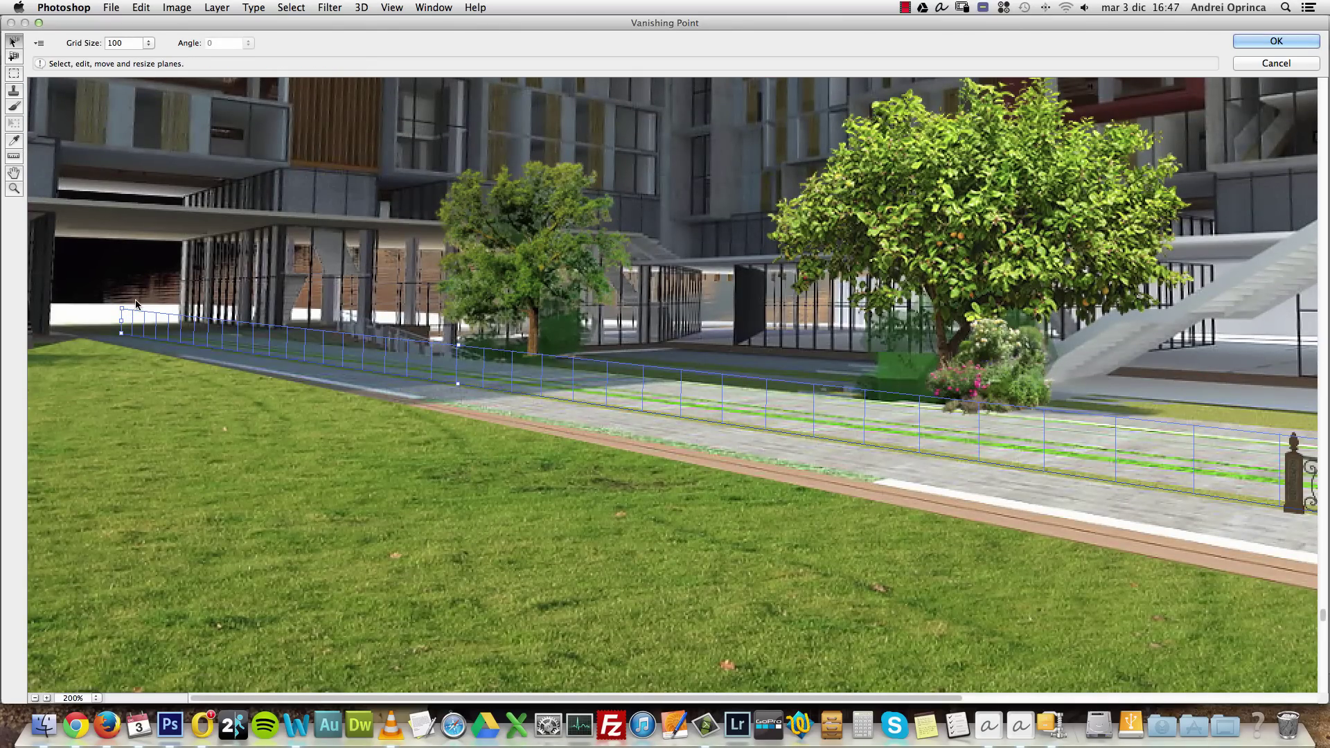
{"action": "left_click_drag", "start_coordinate": [121, 309], "coordinate": [123, 316]}
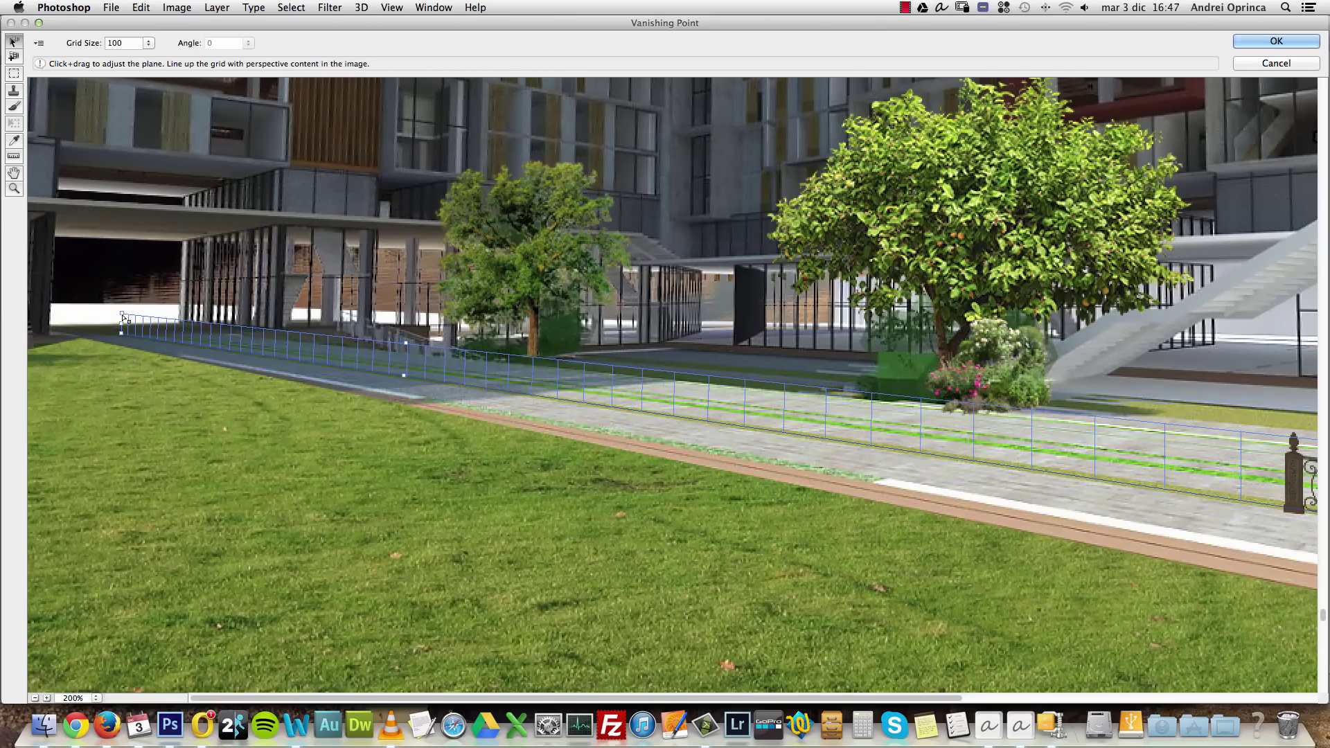
{"action": "left_click_drag", "start_coordinate": [124, 317], "coordinate": [122, 320]}
Examine how the perspective grid runs along the path and lines up with the fence and its posts
{"action": "key", "text": "space"}
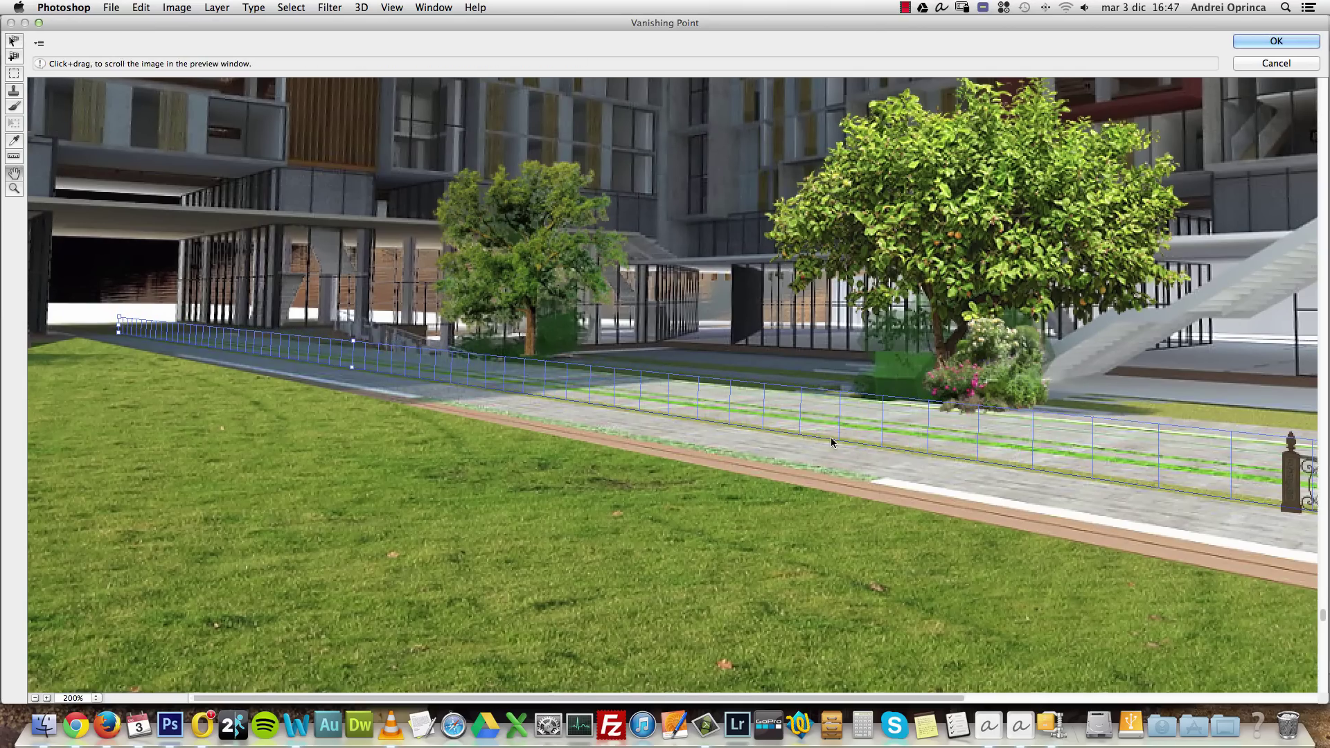
{"action": "left_click_drag", "start_coordinate": [831, 445], "coordinate": [795, 455]}
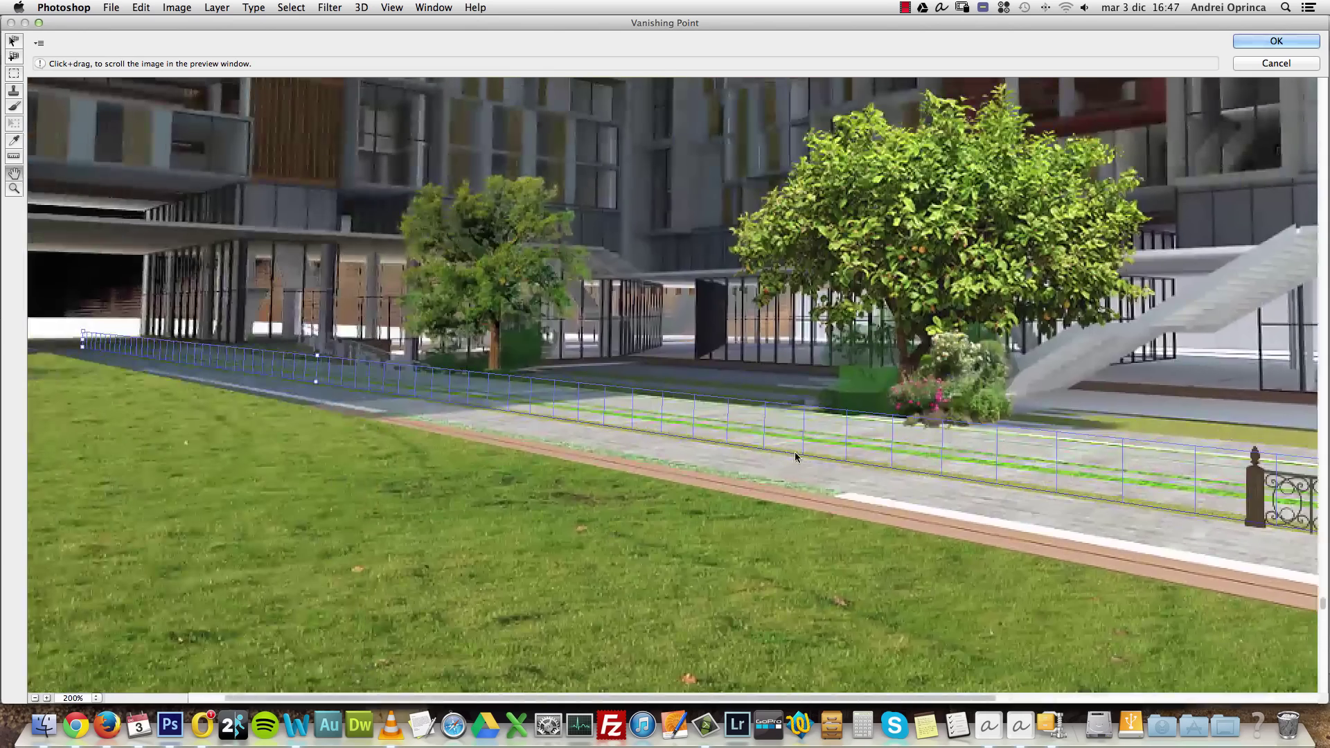
{"action": "left_click_drag", "start_coordinate": [880, 461], "coordinate": [852, 451]}
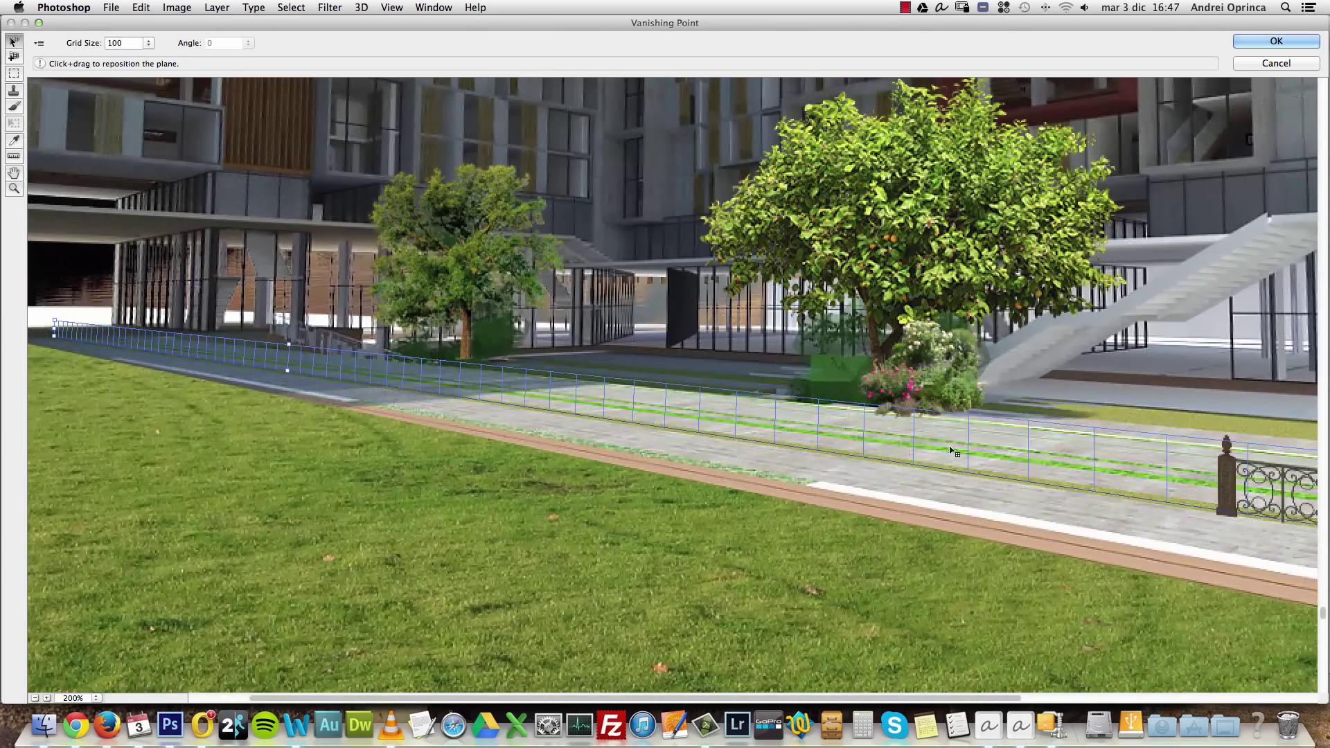
{"action": "scroll", "coordinate": [799, 565], "scroll_direction": "down", "scroll_amount": 3}
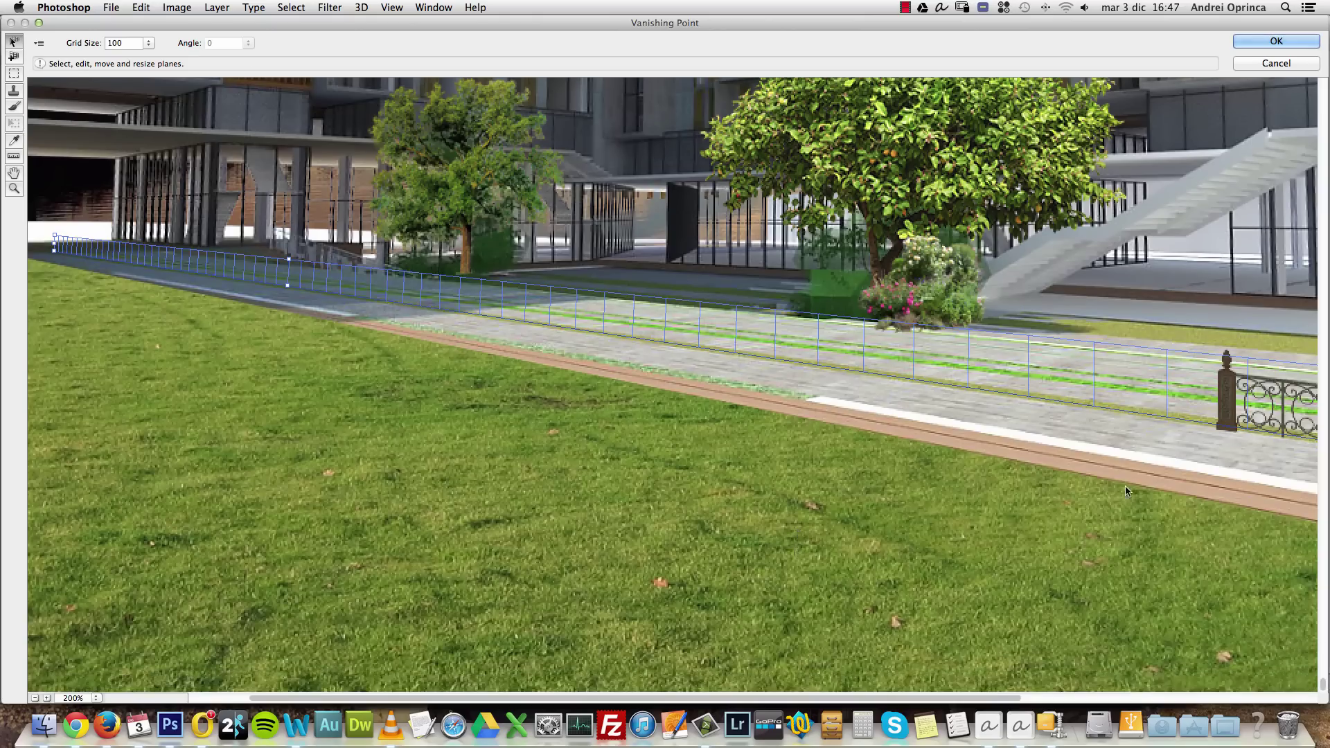
{"action": "key", "text": "space"}
{"action": "left_click_drag", "start_coordinate": [1125, 485], "coordinate": [803, 516]}
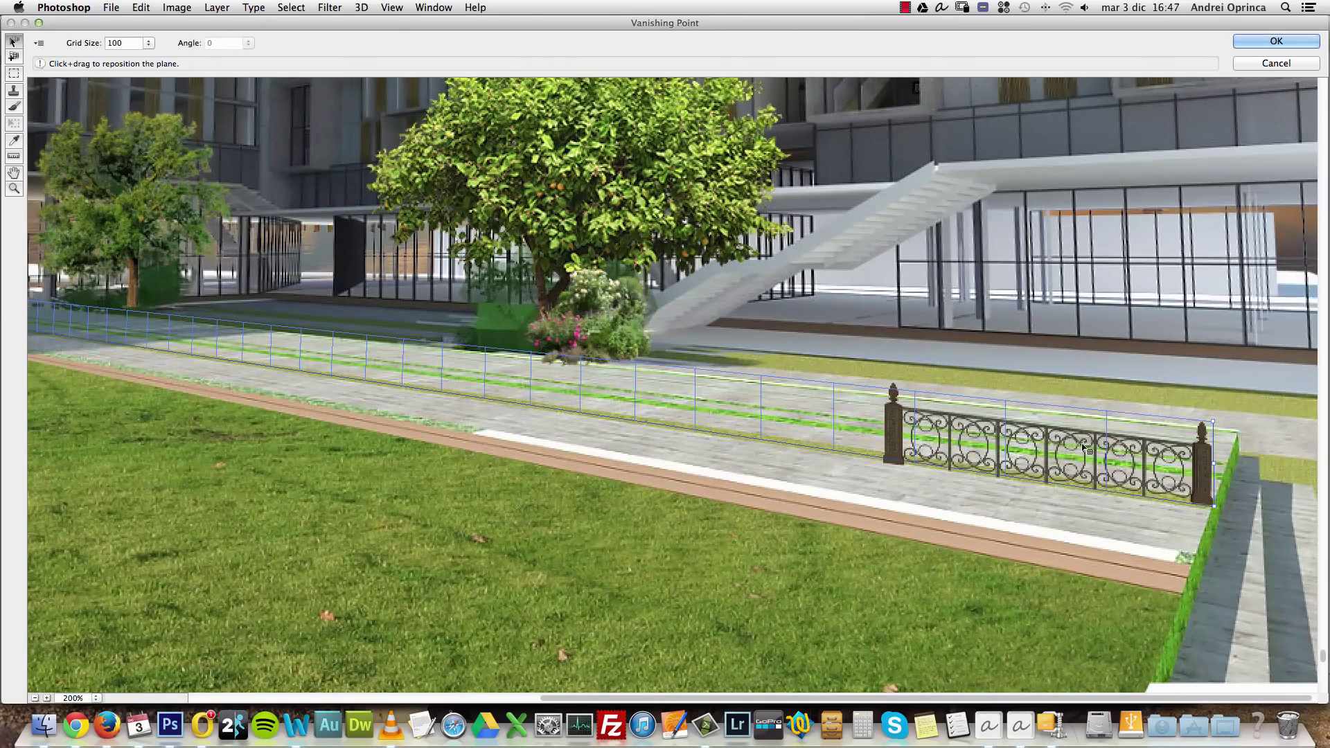
{"action": "left_click_drag", "start_coordinate": [959, 490], "coordinate": [1074, 519]}
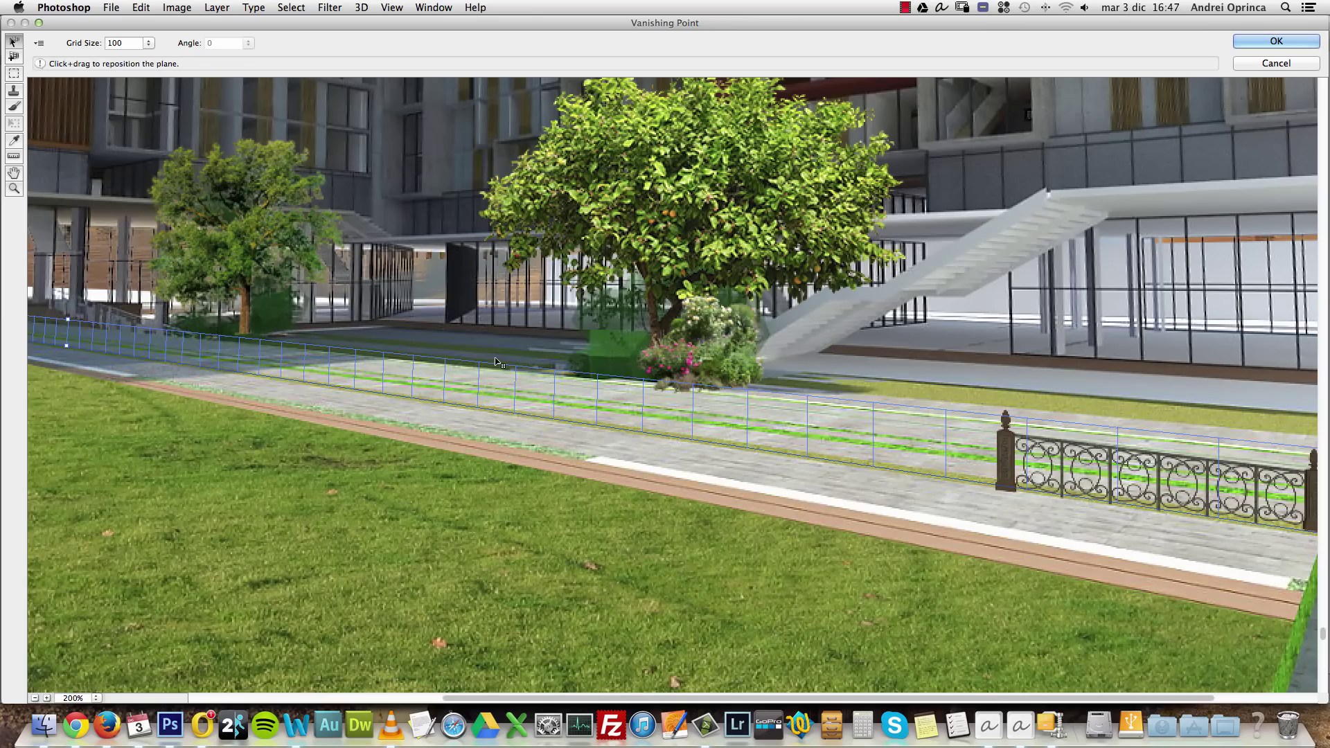
{"action": "left_click_drag", "start_coordinate": [490, 395], "coordinate": [537, 460]}
{"action": "key", "text": "v"}
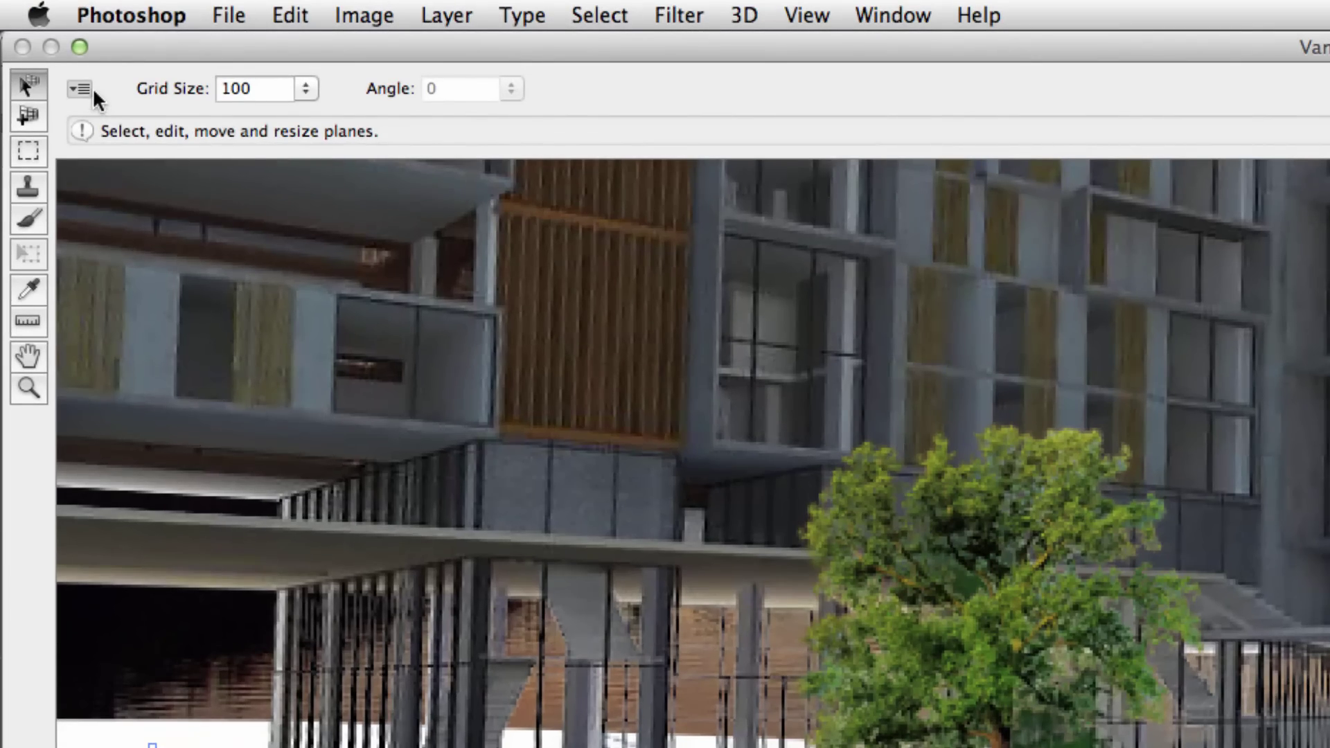
Enable Render Grids to Photoshop and apply the Vanishing Point filter so the grid is drawn on the guide layer
{"action": "left_click", "coordinate": [86, 89]}
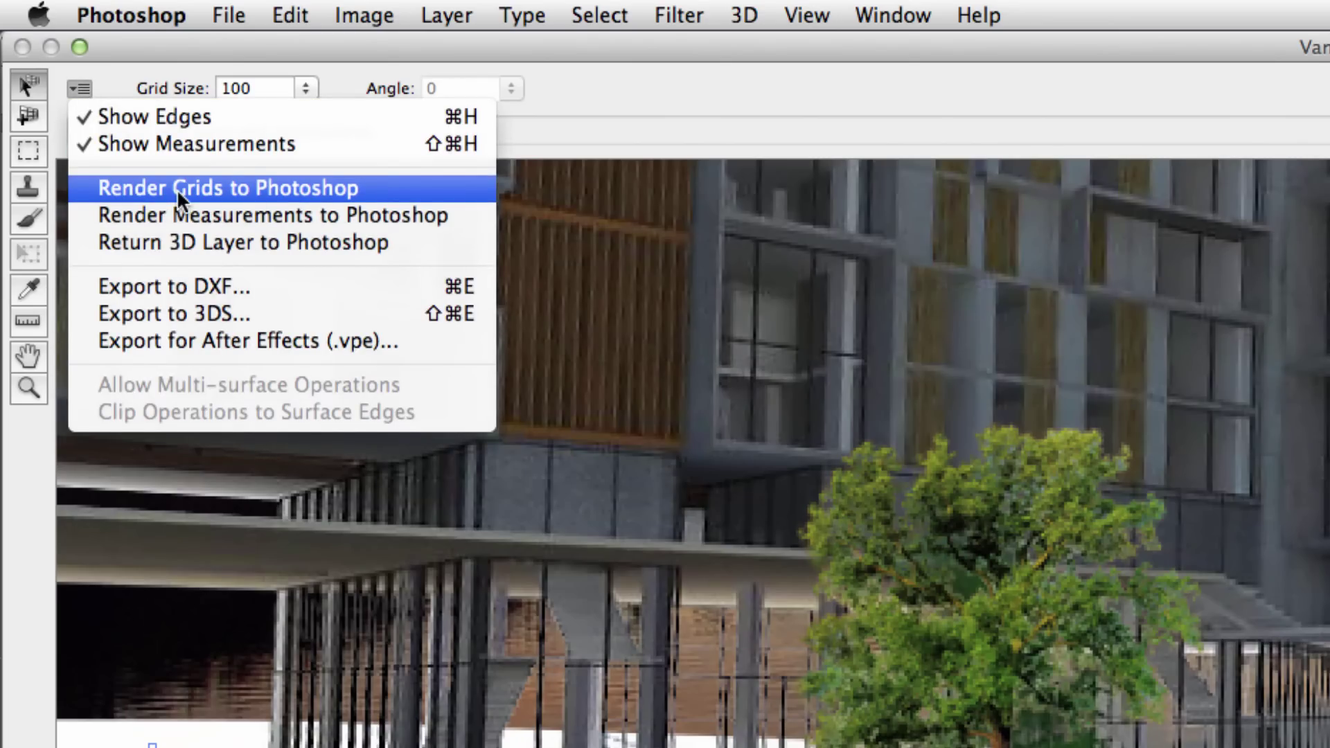
{"action": "left_click", "coordinate": [207, 187]}
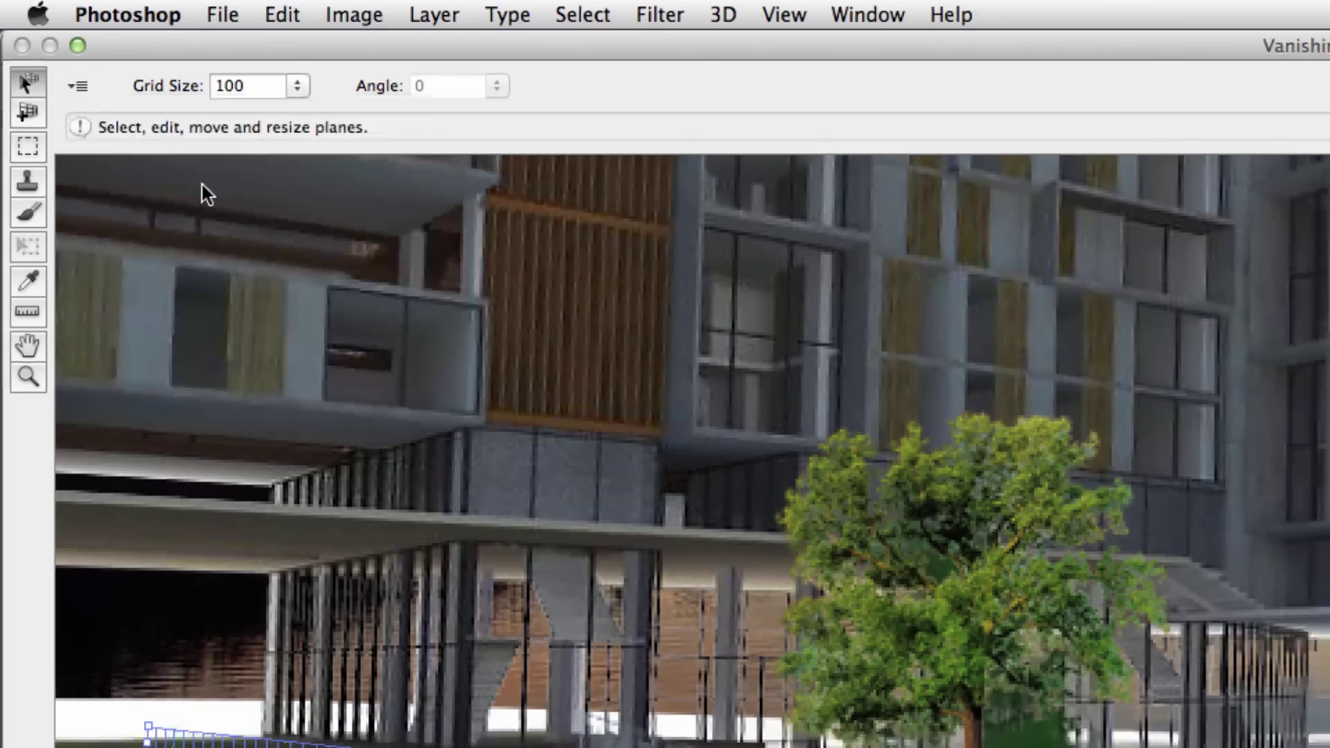
{"action": "left_click", "coordinate": [81, 89]}
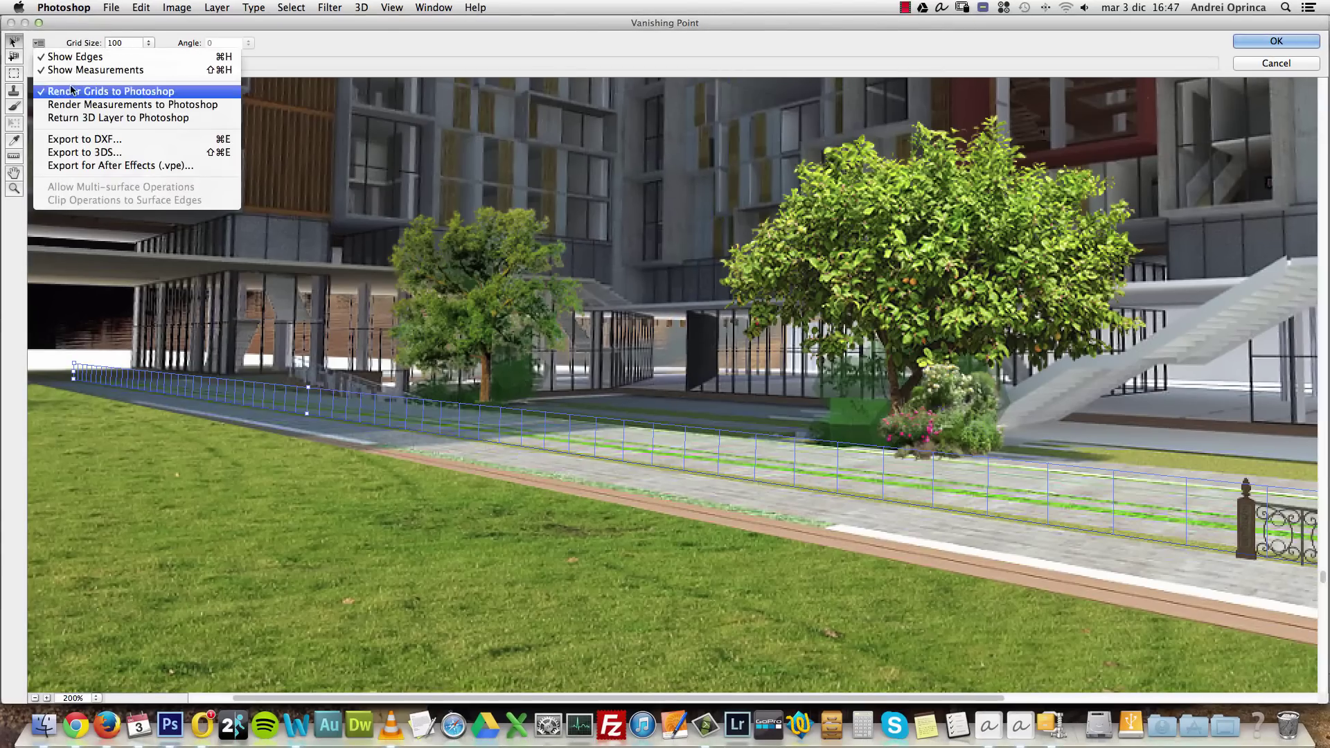
{"action": "left_click", "coordinate": [505, 43]}
{"action": "left_click", "coordinate": [1308, 43]}
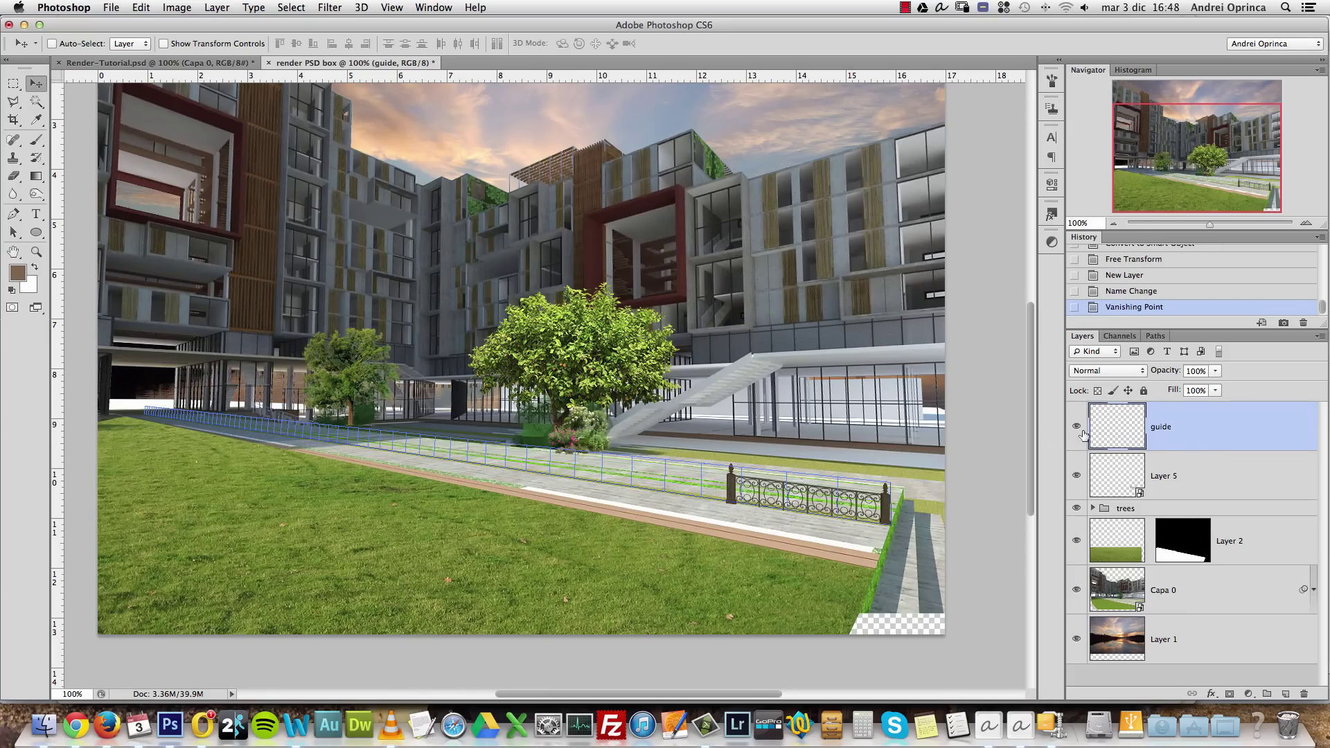
{"action": "left_click", "coordinate": [1076, 427]}
{"action": "left_click", "coordinate": [1076, 427]}
Rename the fence's layer, Layer 5, as railing
{"action": "left_click", "coordinate": [1212, 469]}
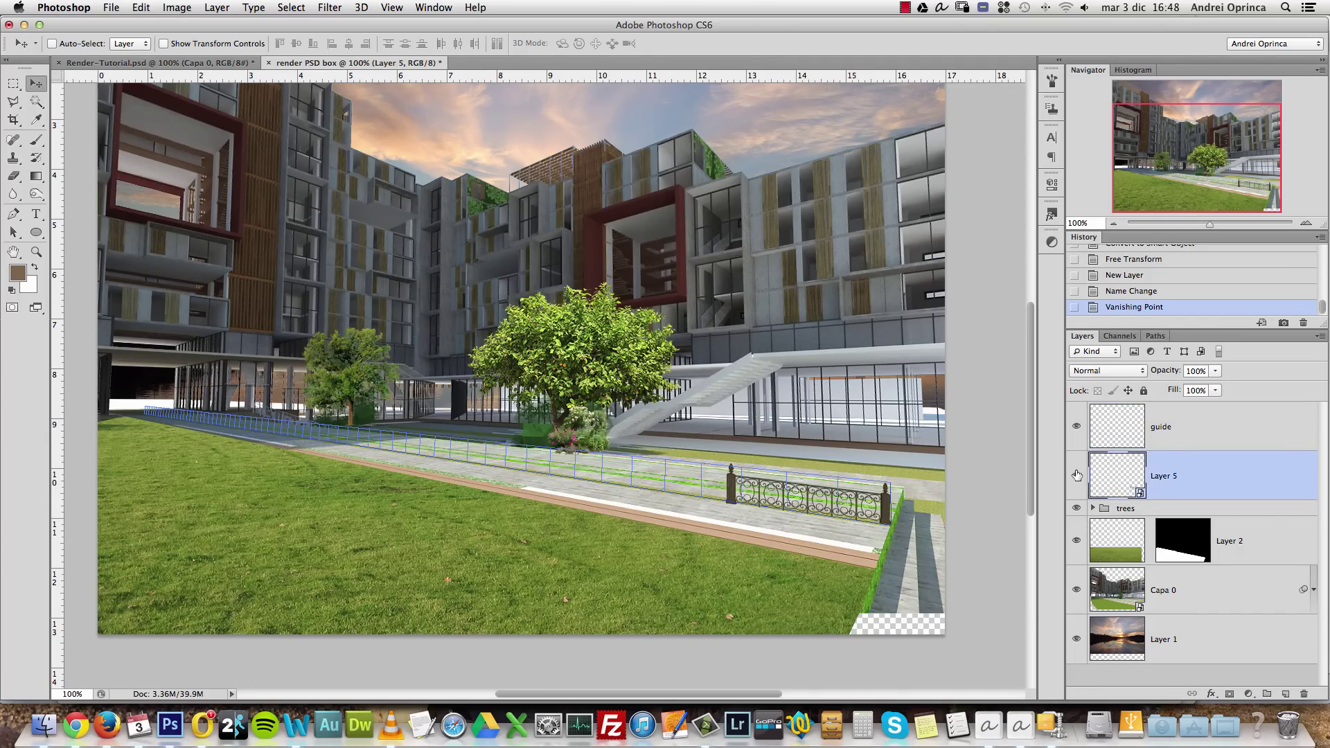
{"action": "double_click", "coordinate": [1152, 476]}
{"action": "type", "text": "railing"}
{"action": "key", "text": "Return"}
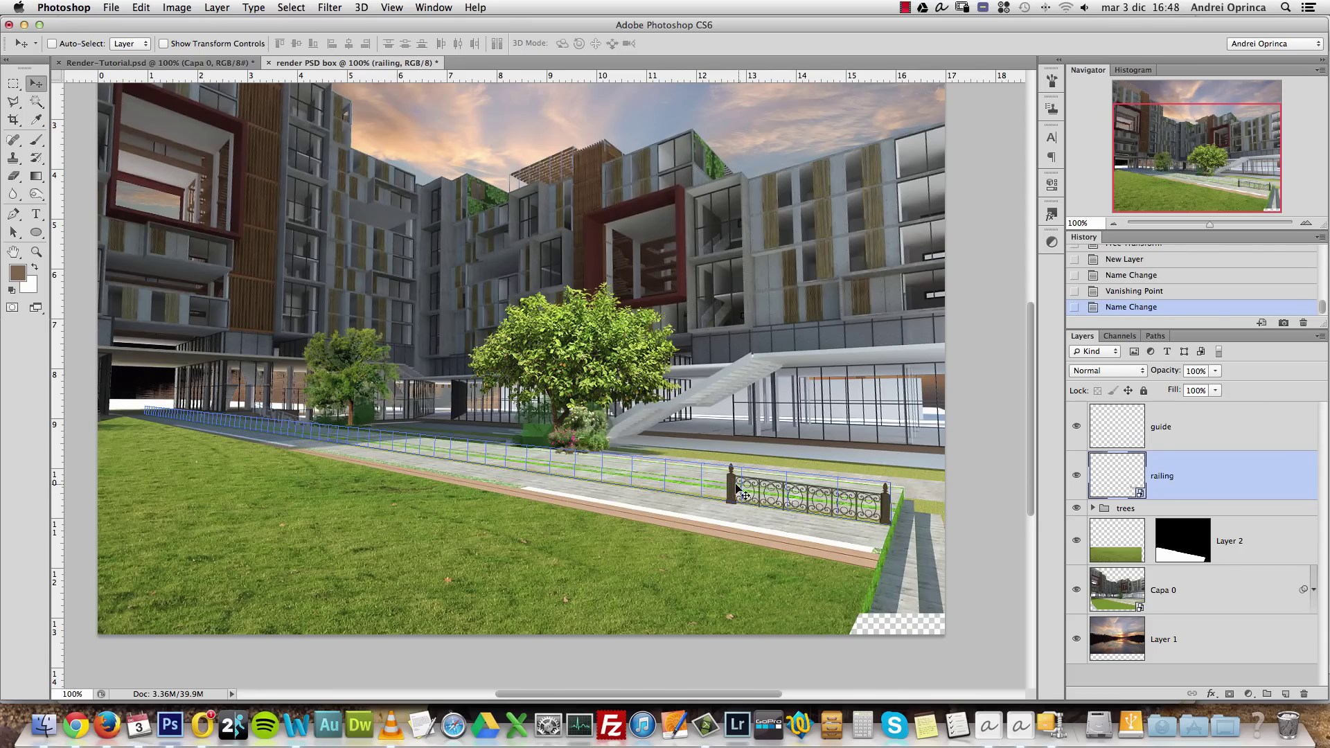
Duplicate the railing layer and name the copy railing 2
{"action": "key", "text": "super+1"}
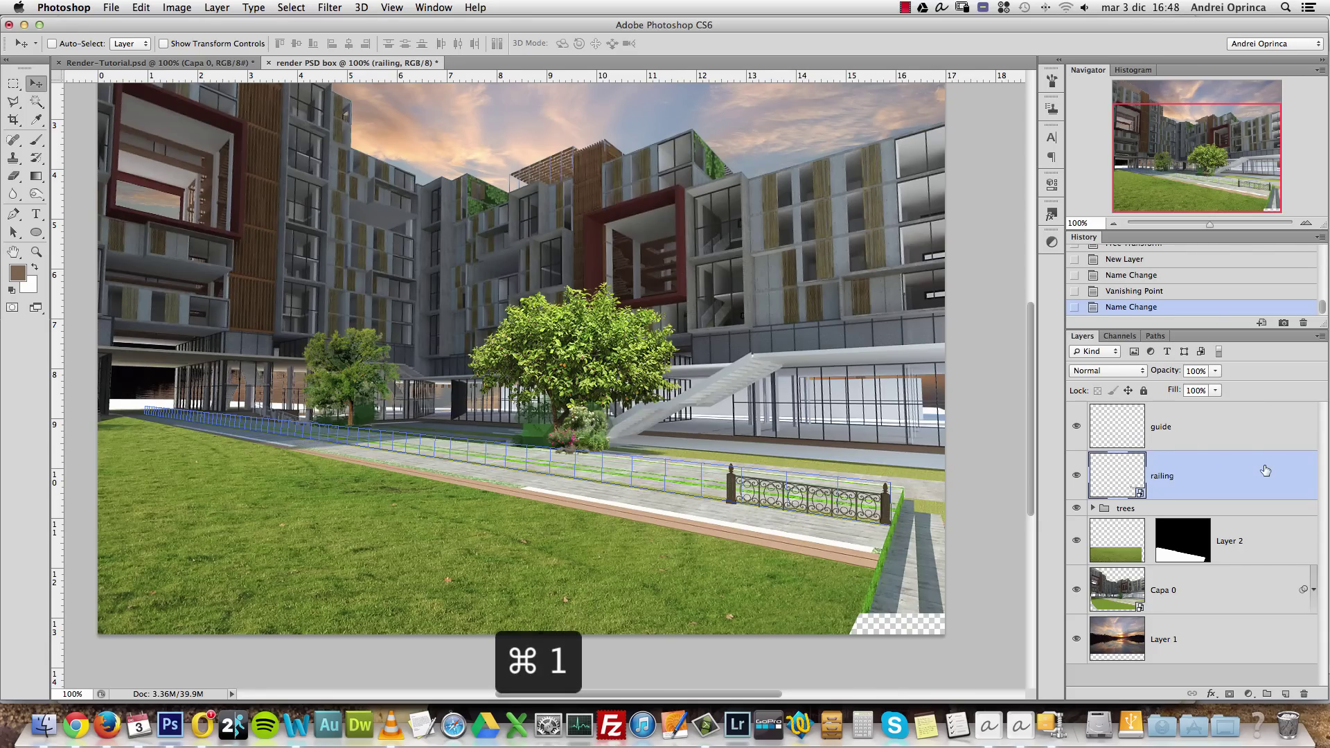
{"action": "key", "text": "super+j"}
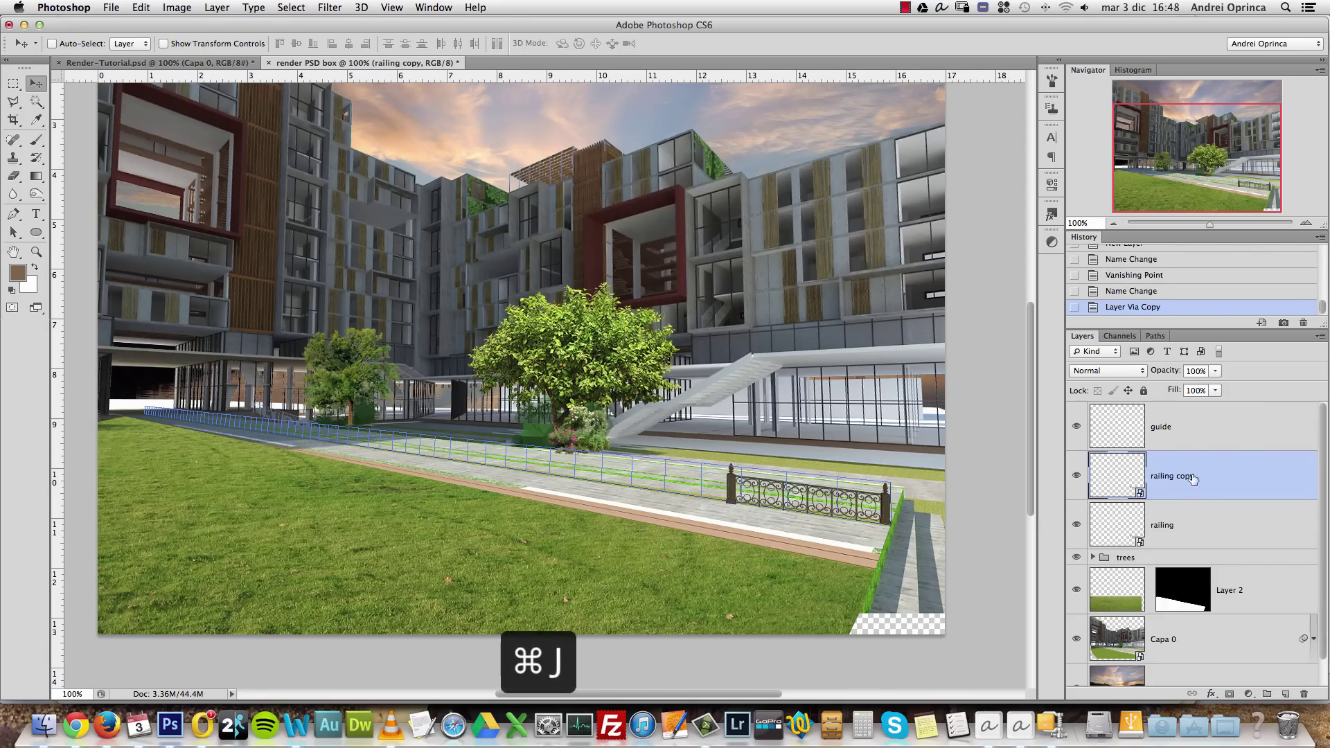
{"action": "double_click", "coordinate": [1187, 477]}
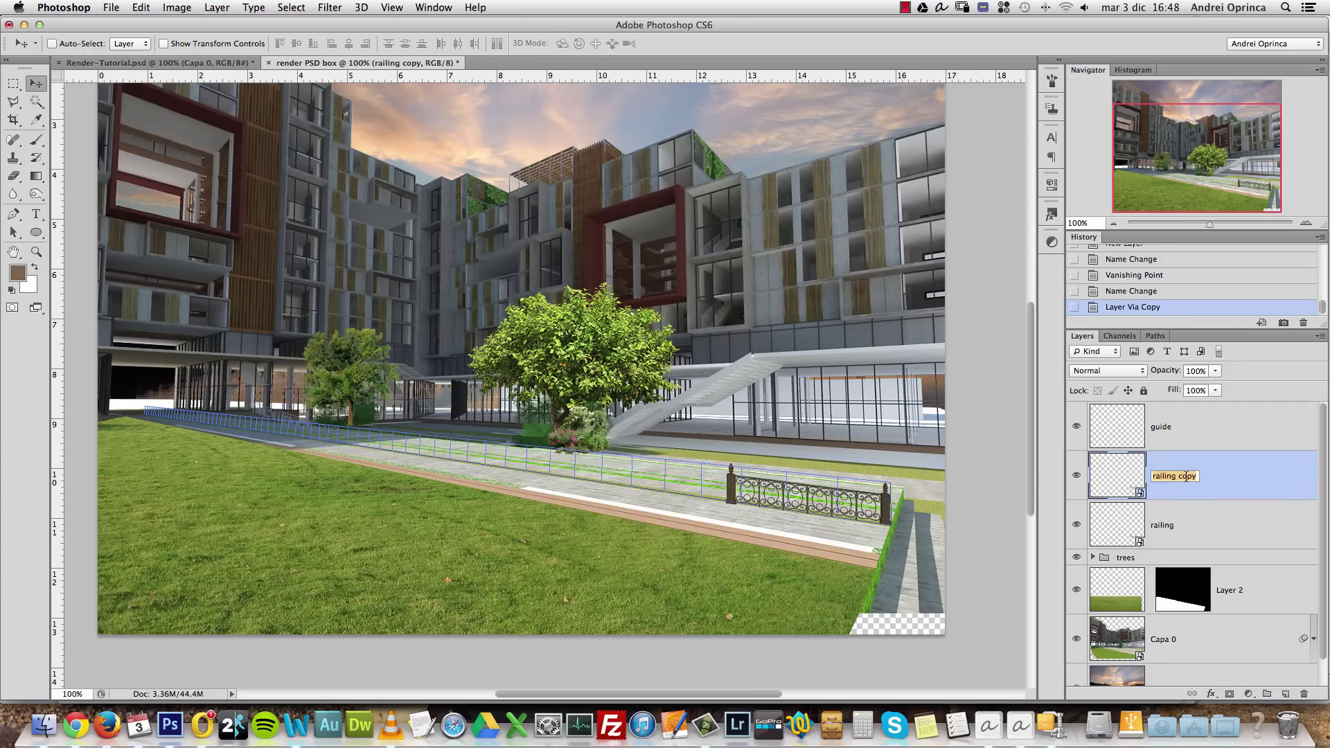
{"action": "left_click", "coordinate": [1181, 475]}
{"action": "type", "text": "2"}
{"action": "key", "text": "Return"}
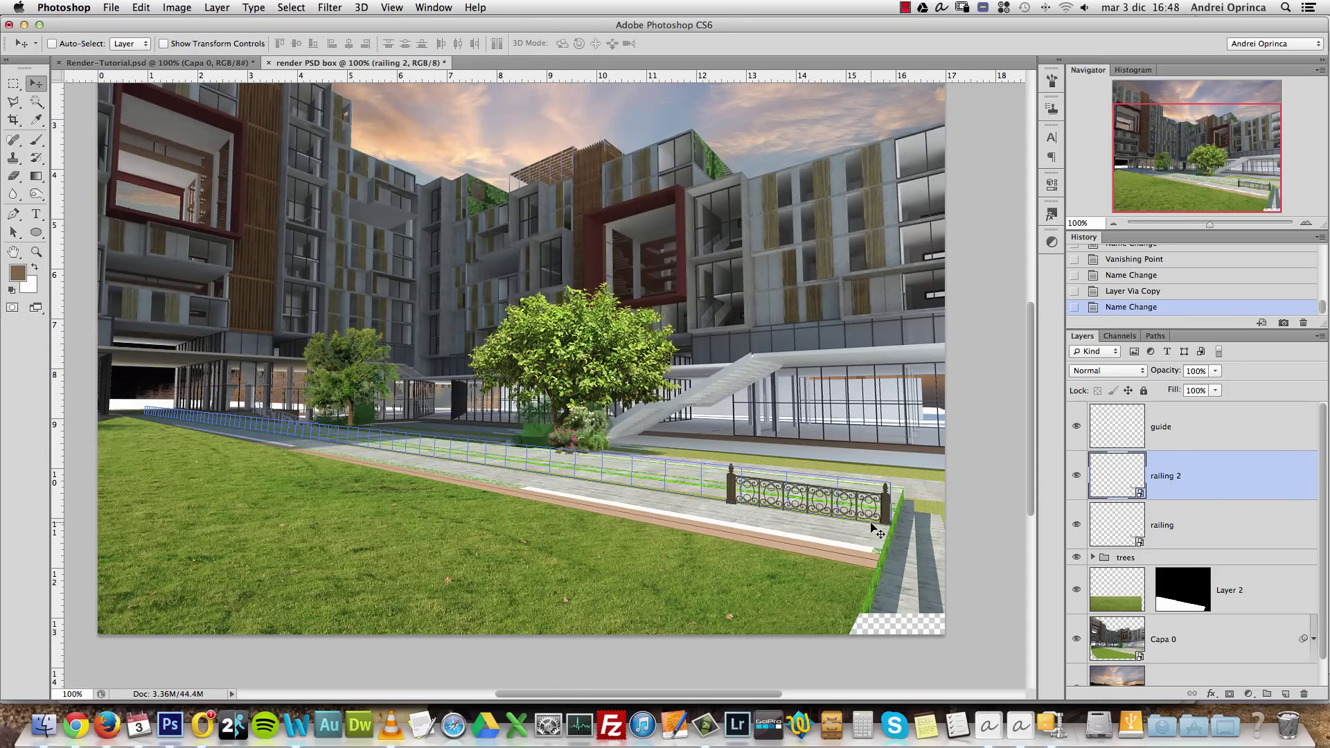
Move the railing 2 section along the path until its near post meets the far post of the first section
{"action": "left_click_drag", "start_coordinate": [869, 518], "coordinate": [698, 498]}
{"action": "key", "text": "super+1"}
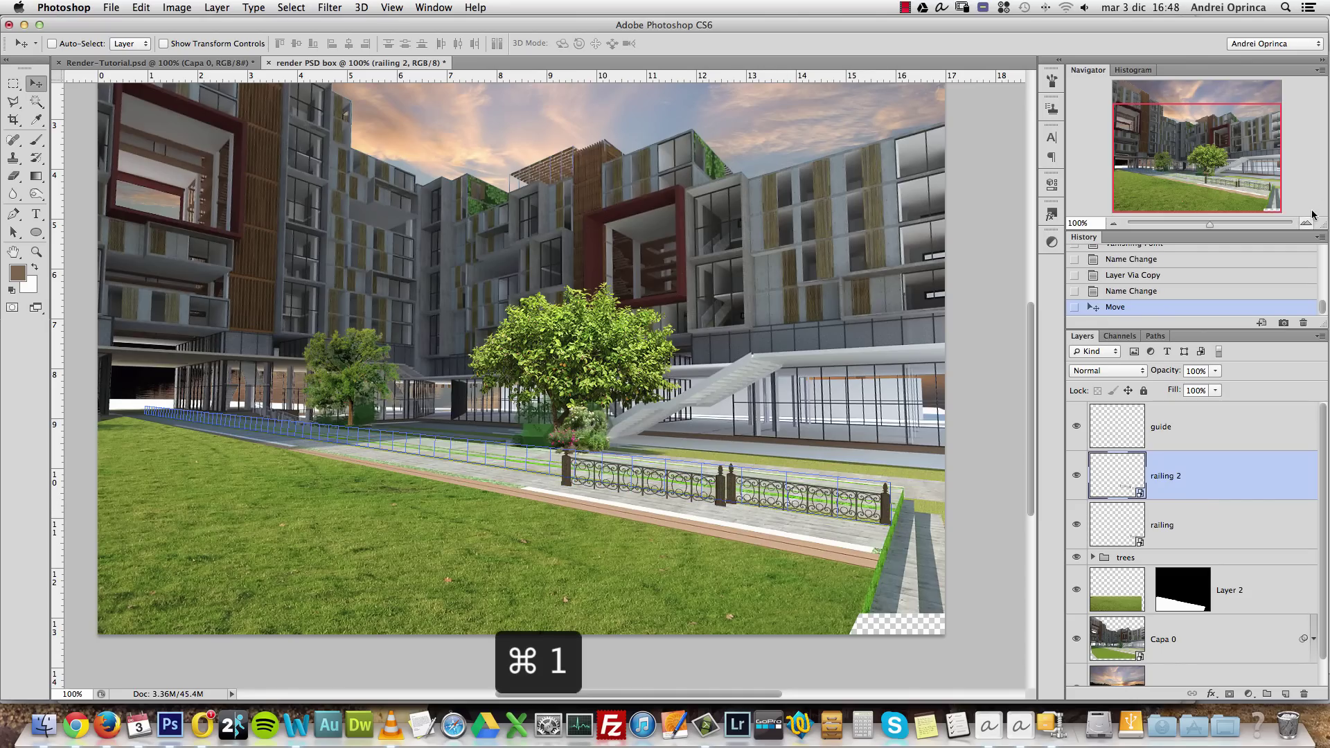
{"action": "scroll", "coordinate": [800, 547], "scroll_direction": "up", "scroll_amount": 2}
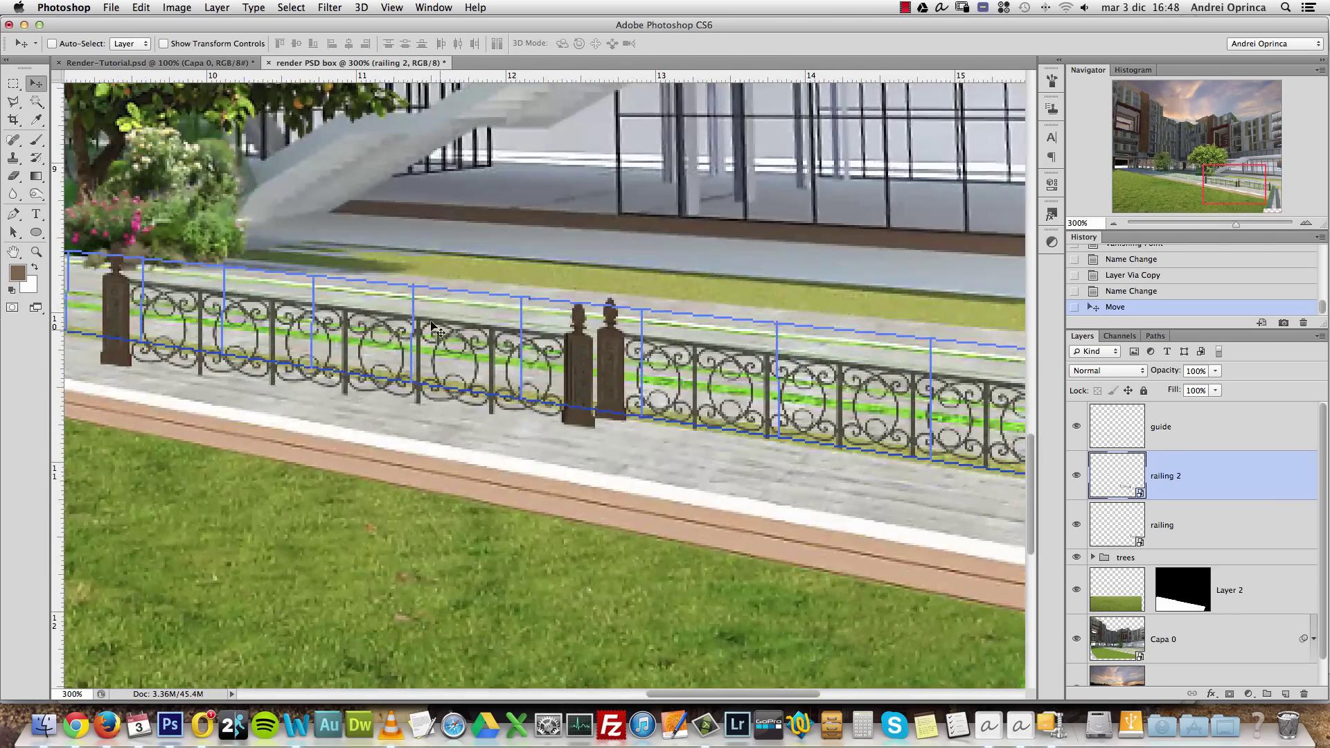
{"action": "left_click_drag", "start_coordinate": [478, 332], "coordinate": [682, 336]}
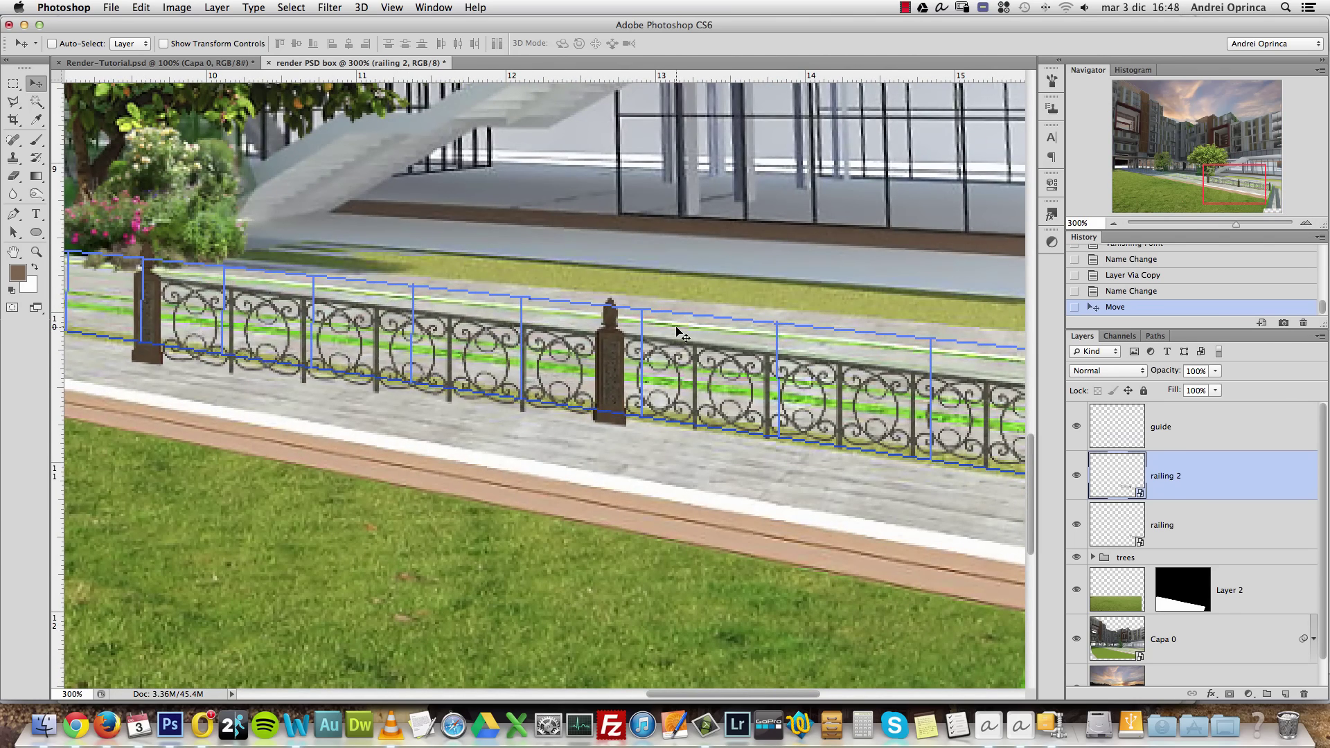
{"action": "key", "text": "Up"}
{"action": "scroll", "coordinate": [399, 323], "scroll_direction": "up", "scroll_amount": 2}
{"action": "scroll", "coordinate": [400, 323], "scroll_direction": "left", "scroll_amount": 3}
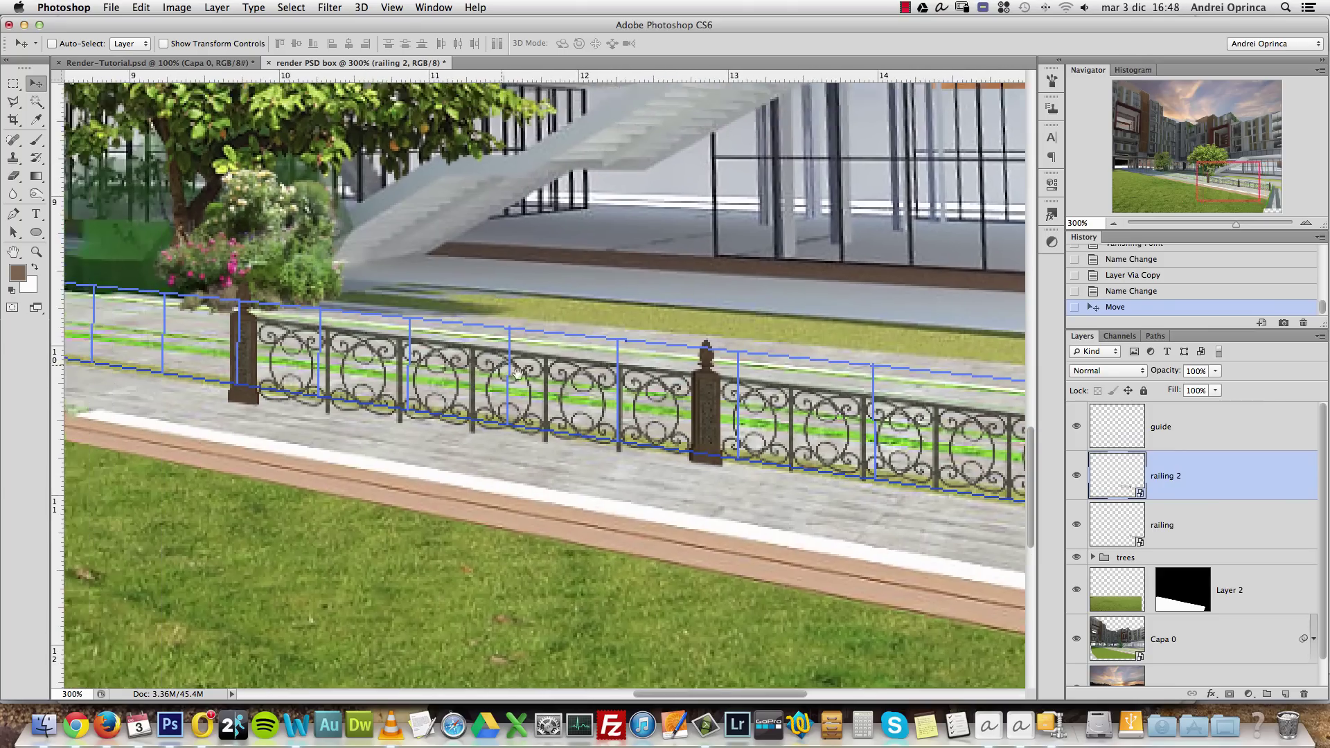
Shift railing 2 slightly farther so the two adjoining posts stand side by side, and nudge its height to match the grid's base line
{"action": "mouse_move", "coordinate": [639, 395]}
{"action": "left_mouse_down"}
{"action": "mouse_move", "coordinate": [601, 398]}
{"action": "mouse_move", "coordinate": [614, 402]}
{"action": "left_mouse_up"}
{"action": "key", "text": "Up"}
{"action": "key", "text": "Up"}
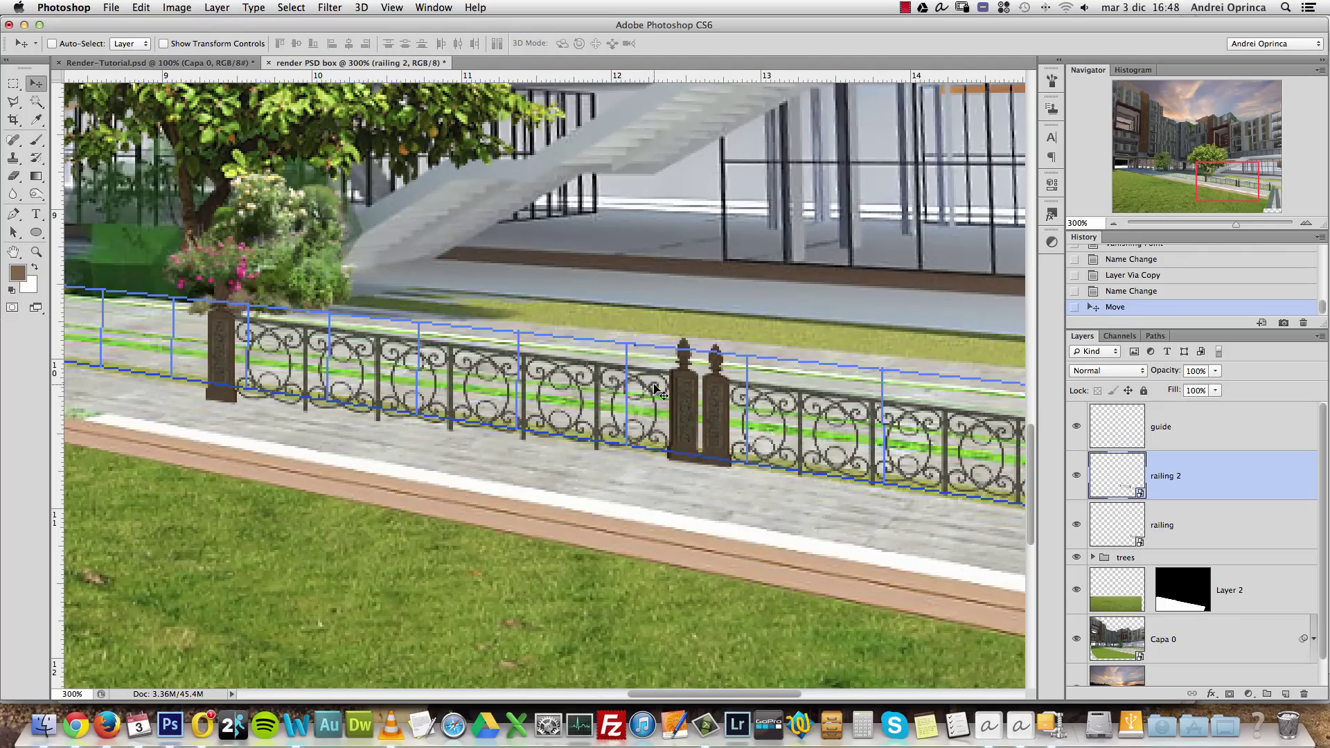
{"action": "key", "text": "Down"}
{"action": "key", "text": "Up"}
{"action": "key", "text": "Down"}
{"action": "key", "text": "Up"}
Free-transform railing 2 in Perspective mode, tapering its far end towards the guide grid while keeping the section in place
{"action": "scroll", "coordinate": [972, 305], "scroll_direction": "right", "scroll_amount": 5}
{"action": "scroll", "coordinate": [762, 319], "scroll_direction": "left", "scroll_amount": 8}
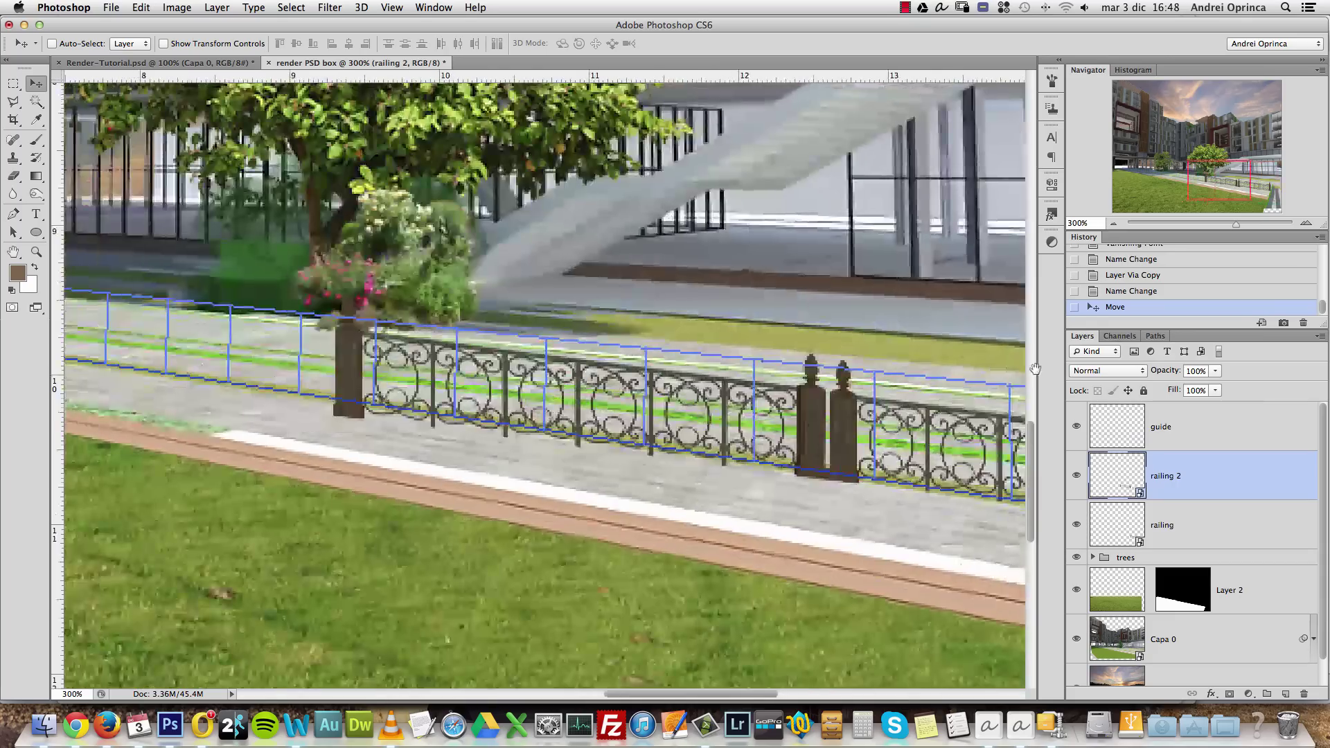
{"action": "scroll", "coordinate": [682, 338], "scroll_direction": "up", "scroll_amount": 2}
{"action": "scroll", "coordinate": [682, 337], "scroll_direction": "up", "scroll_amount": 1}
{"action": "scroll", "coordinate": [693, 388], "scroll_direction": "left", "scroll_amount": 6}
{"action": "scroll", "coordinate": [706, 415], "scroll_direction": "up", "scroll_amount": 4}
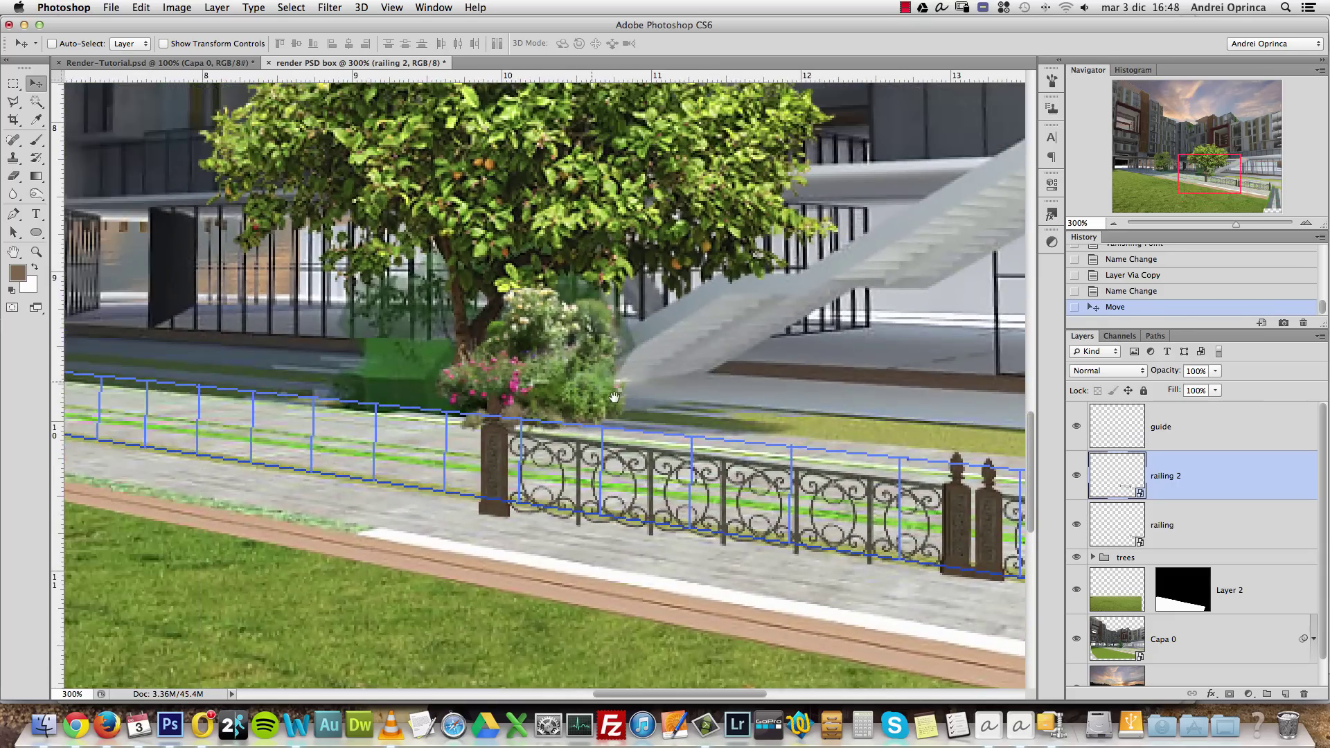
{"action": "scroll", "coordinate": [722, 455], "scroll_direction": "right", "scroll_amount": 2}
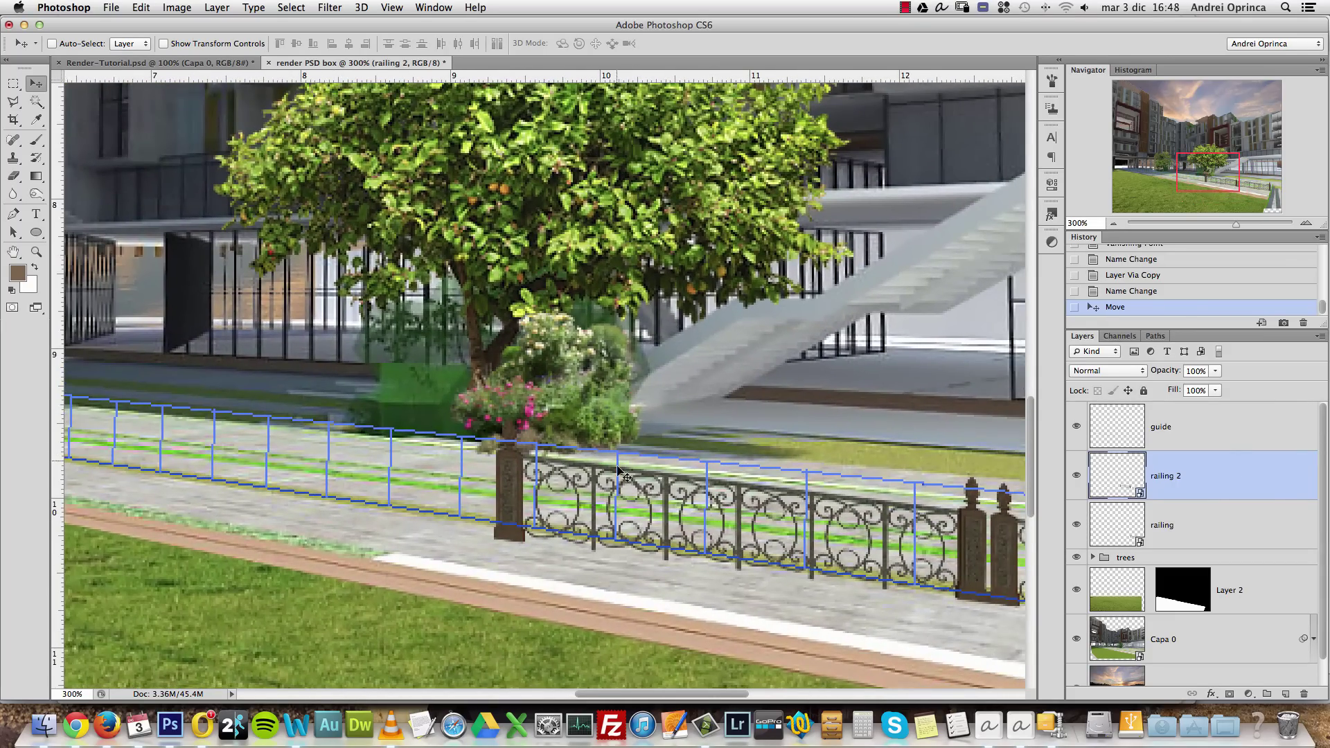
{"action": "scroll", "coordinate": [817, 521], "scroll_direction": "right", "scroll_amount": 3}
{"action": "scroll", "coordinate": [818, 520], "scroll_direction": "down", "scroll_amount": 1}
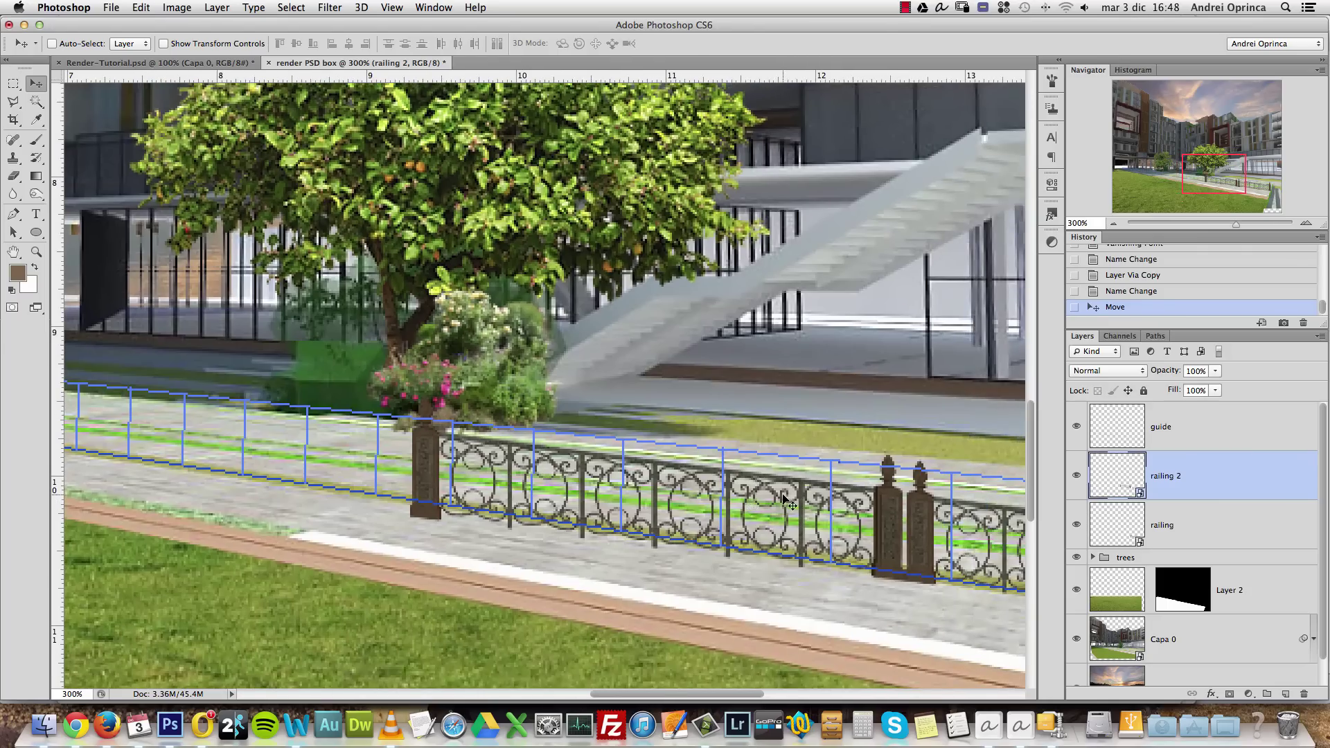
{"action": "key", "text": "super+t"}
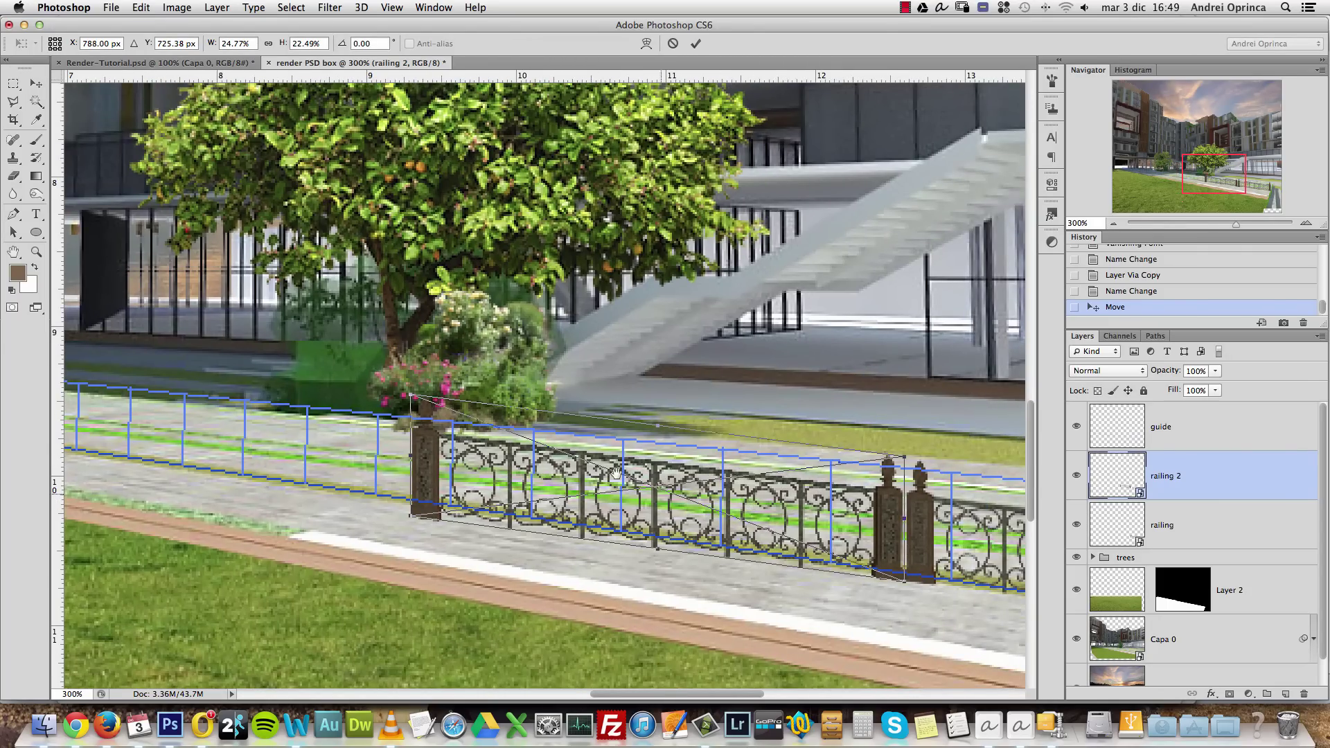
{"action": "scroll", "coordinate": [615, 473], "scroll_direction": "down", "scroll_amount": 1}
{"action": "scroll", "coordinate": [615, 474], "scroll_direction": "right", "scroll_amount": 1}
{"action": "right_click", "coordinate": [512, 438]}
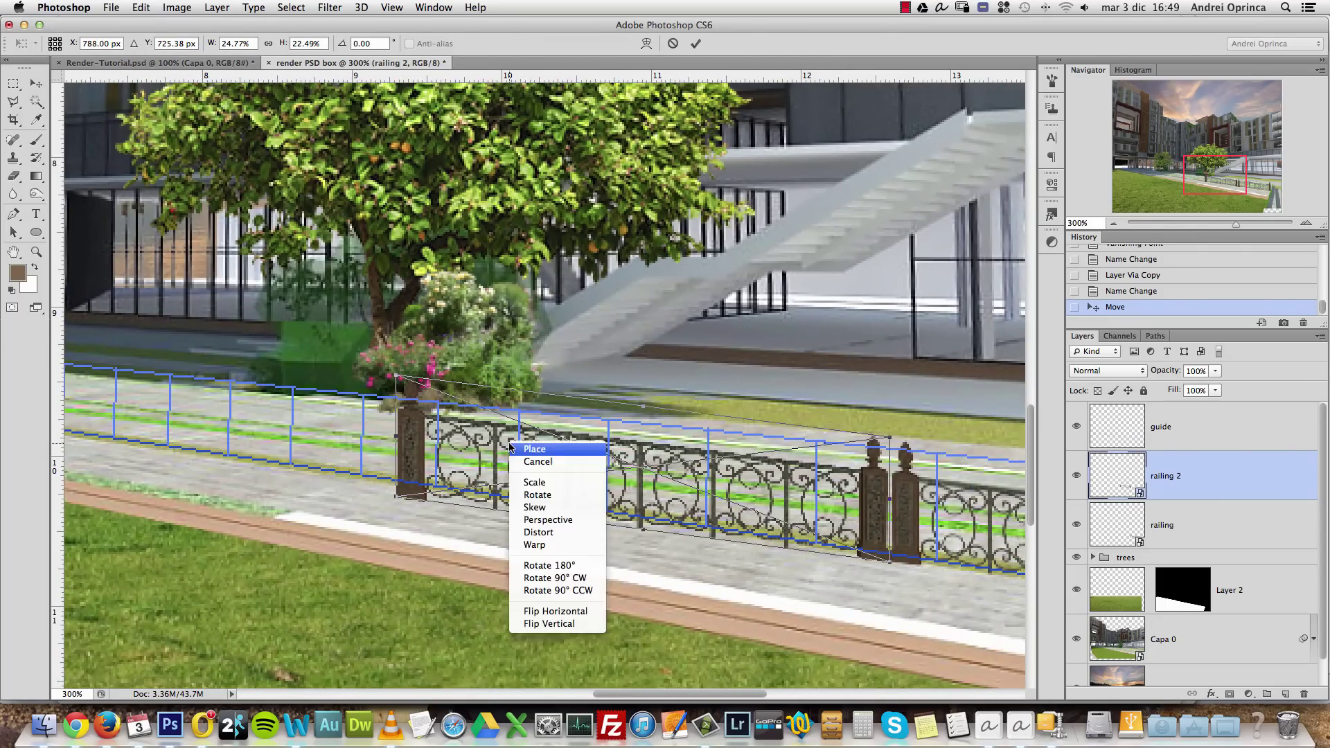
{"action": "left_click", "coordinate": [548, 521]}
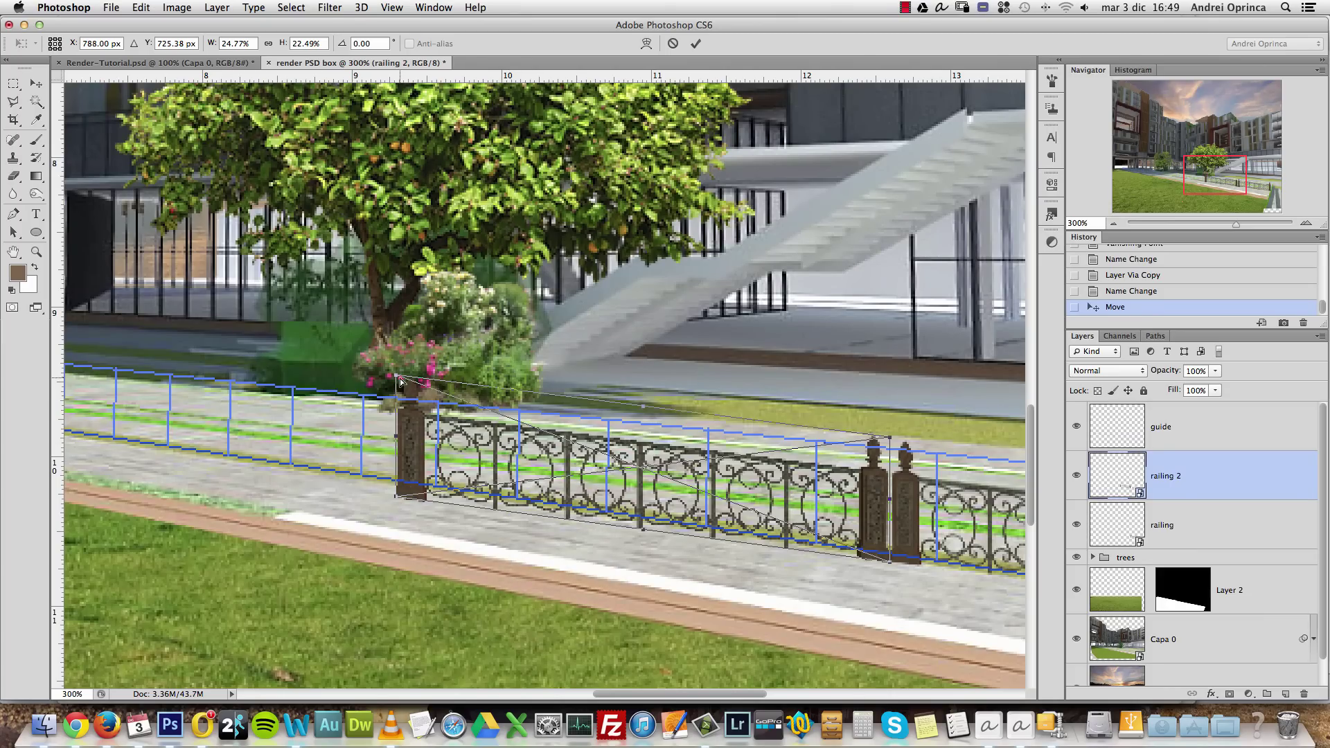
{"action": "left_click_drag", "start_coordinate": [400, 380], "coordinate": [399, 390]}
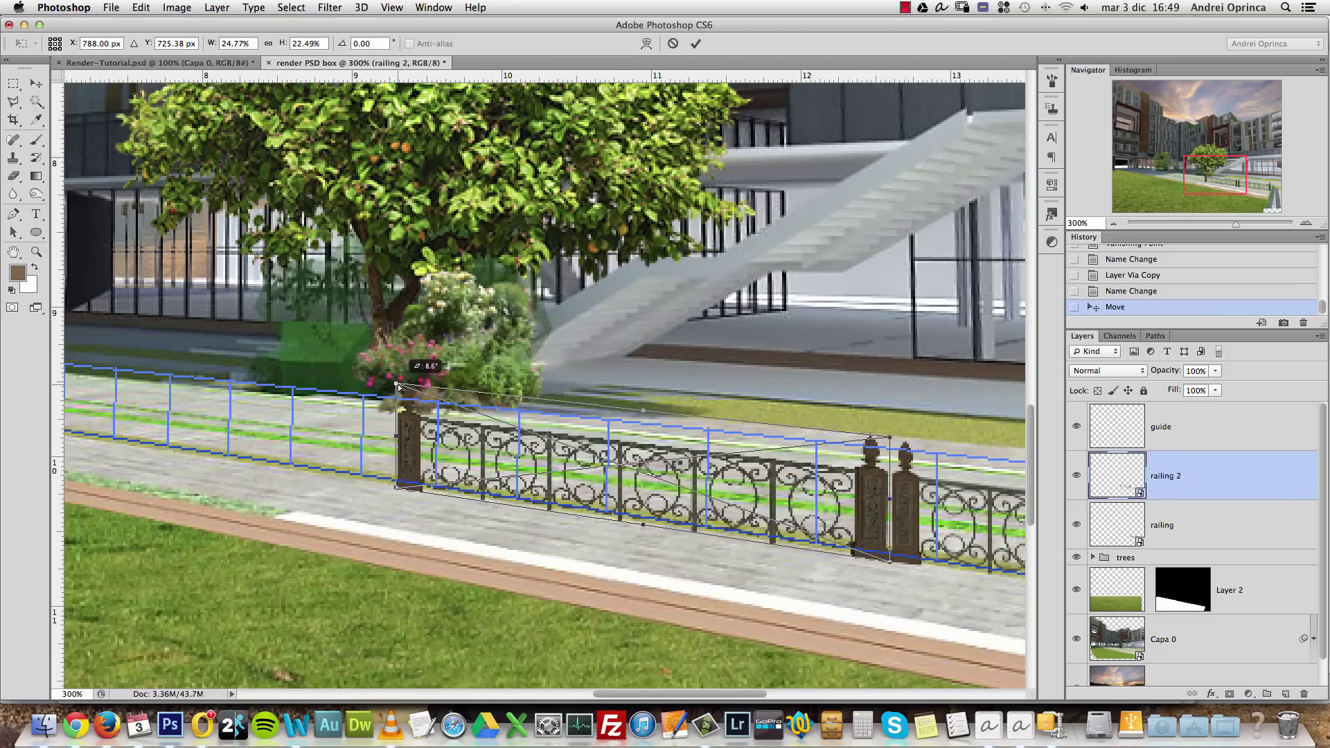
{"action": "left_click_drag", "start_coordinate": [632, 460], "coordinate": [636, 468]}
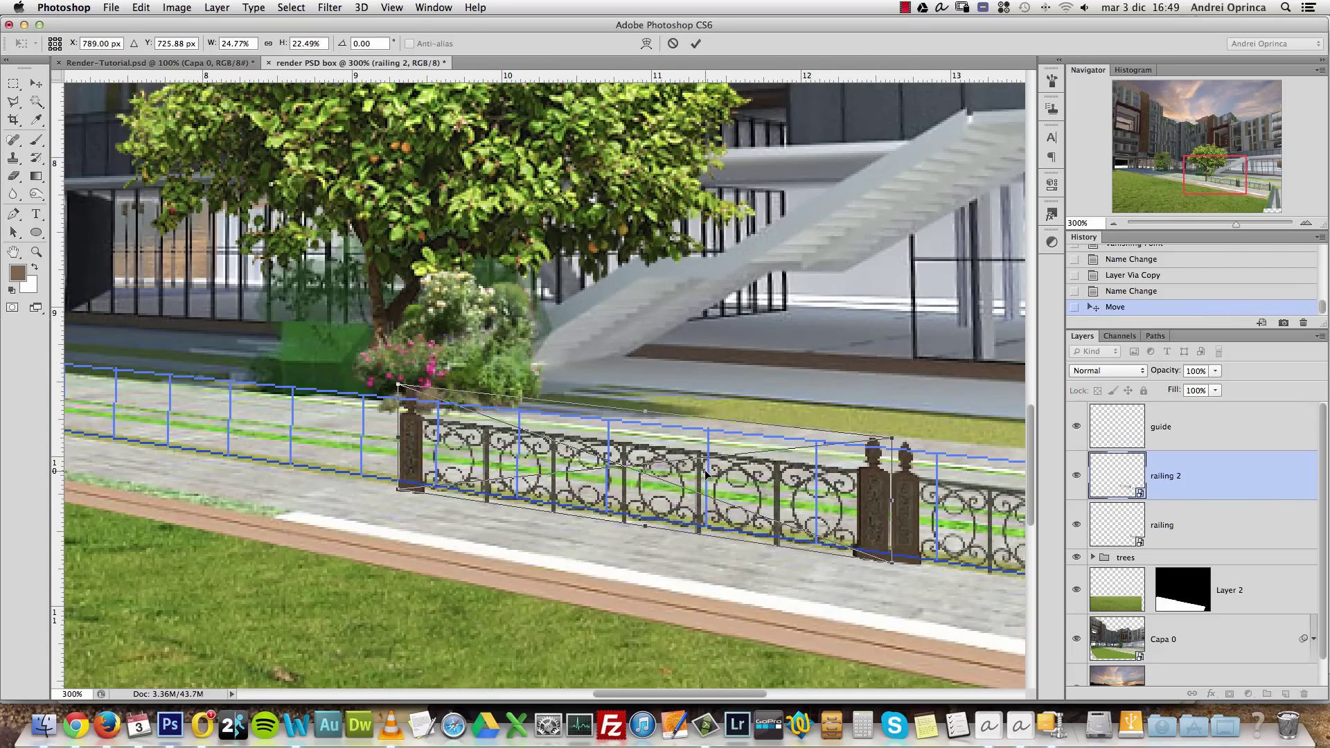
{"action": "key", "text": "Left"}
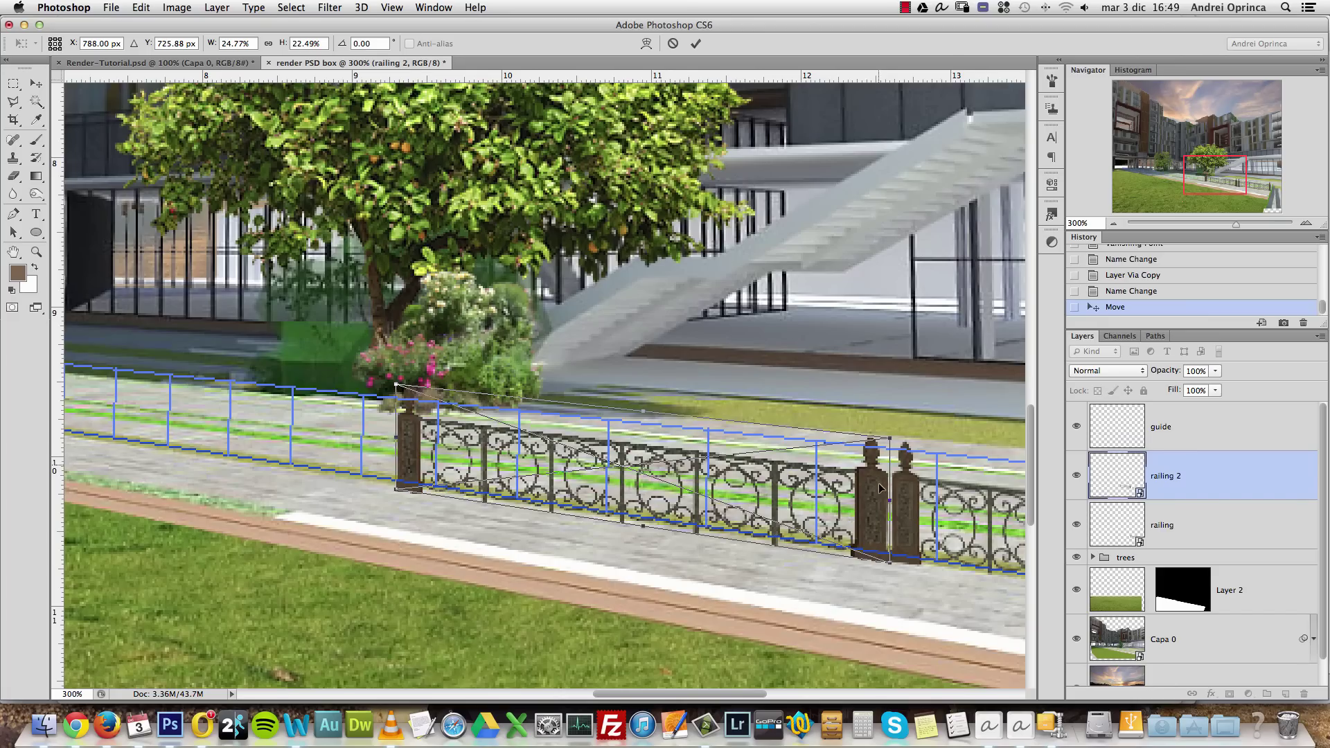
Fit railing 2's far and near upper corners to the guide grid's top line and apply the transform
{"action": "left_click_drag", "start_coordinate": [397, 390], "coordinate": [426, 410]}
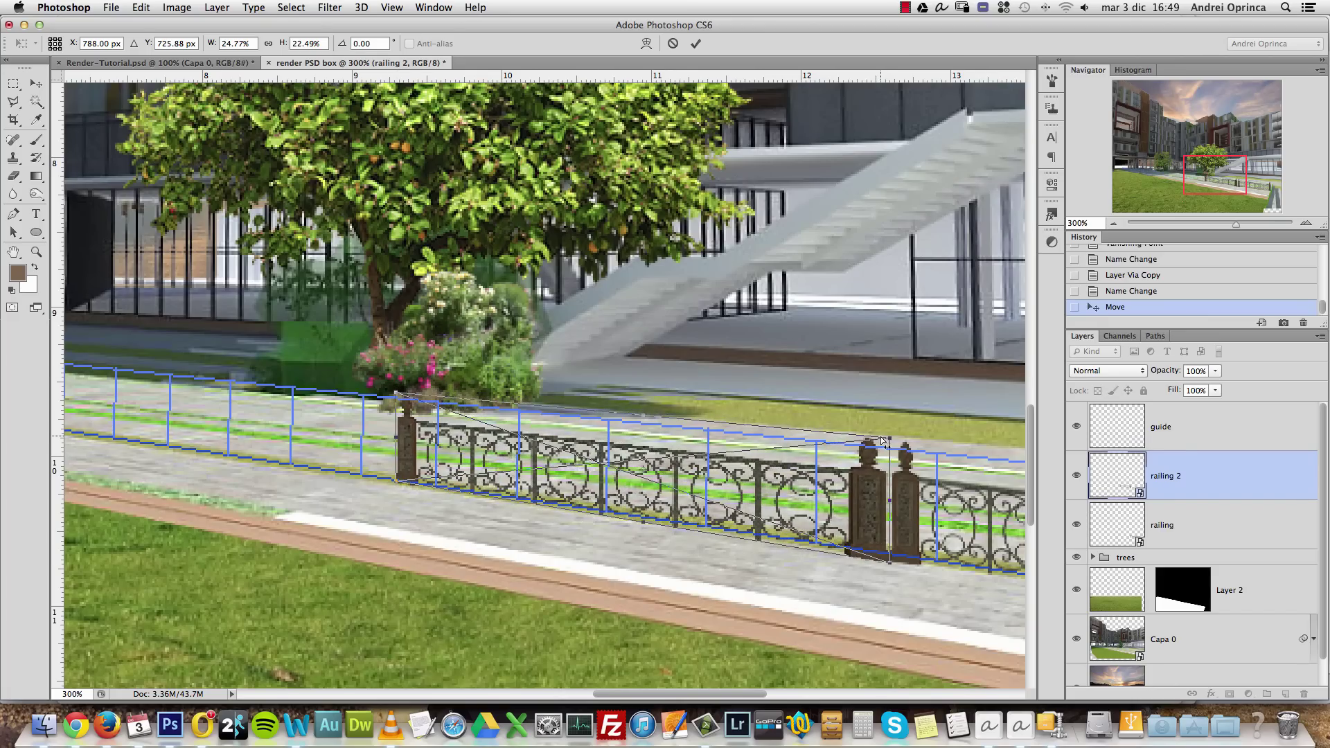
{"action": "left_click_drag", "start_coordinate": [890, 440], "coordinate": [892, 449]}
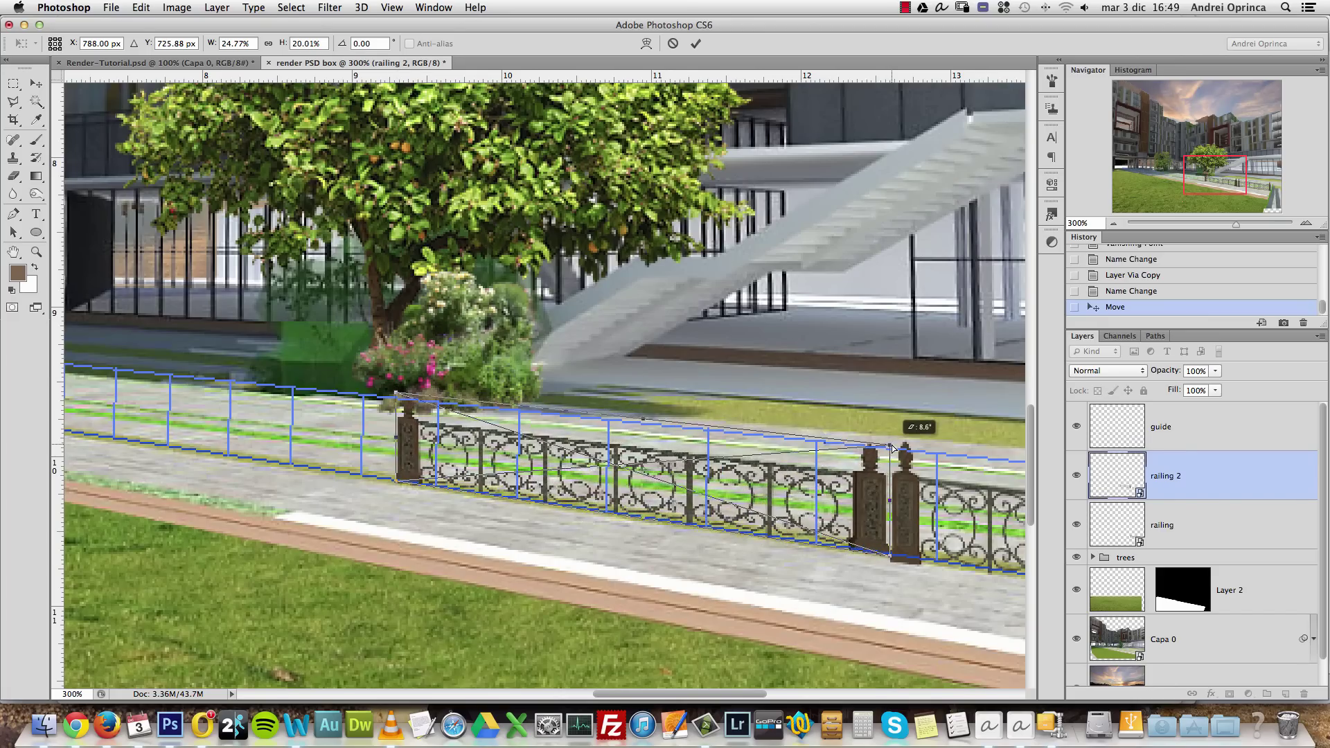
{"action": "key", "text": "Return"}
Free-transform the first railing section, tapering its far end and slightly raising its near upper corner to follow the guide grid
{"action": "left_click_drag", "start_coordinate": [942, 524], "coordinate": [582, 489]}
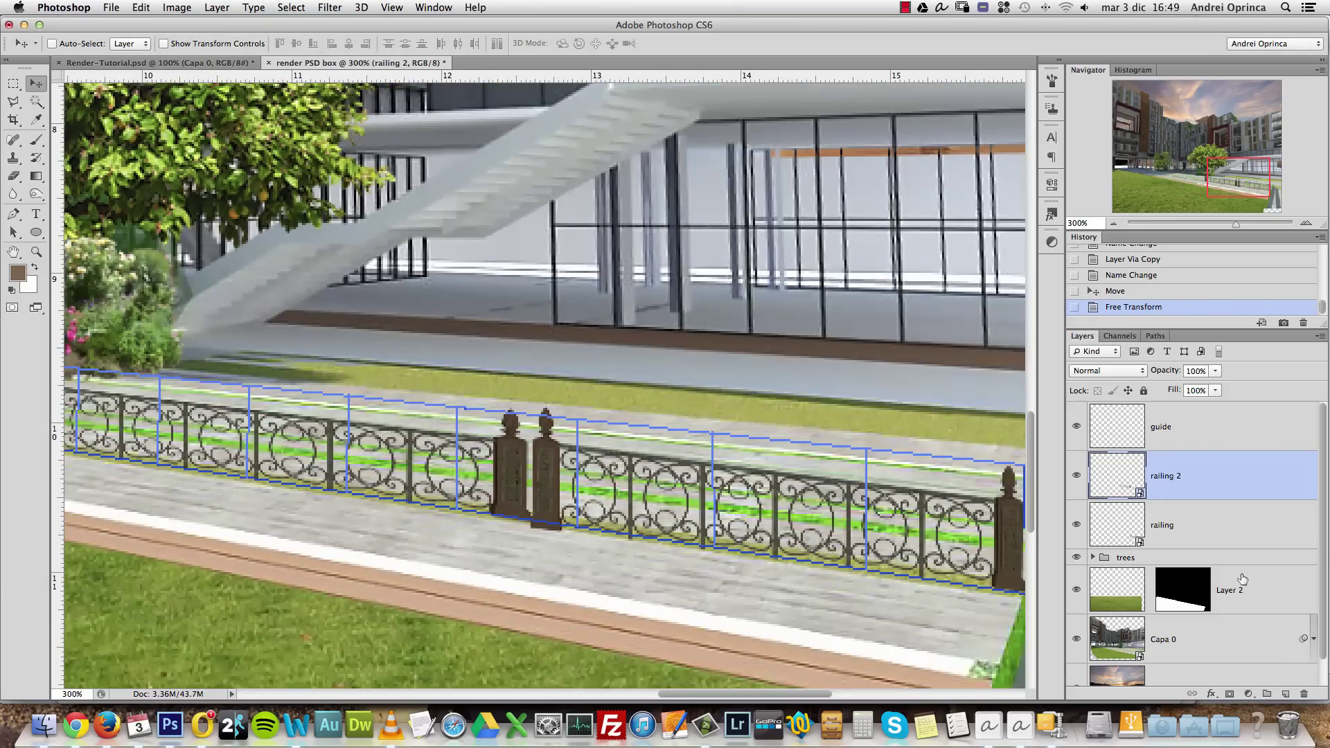
{"action": "left_click", "coordinate": [1190, 525]}
{"action": "key", "text": "super+t"}
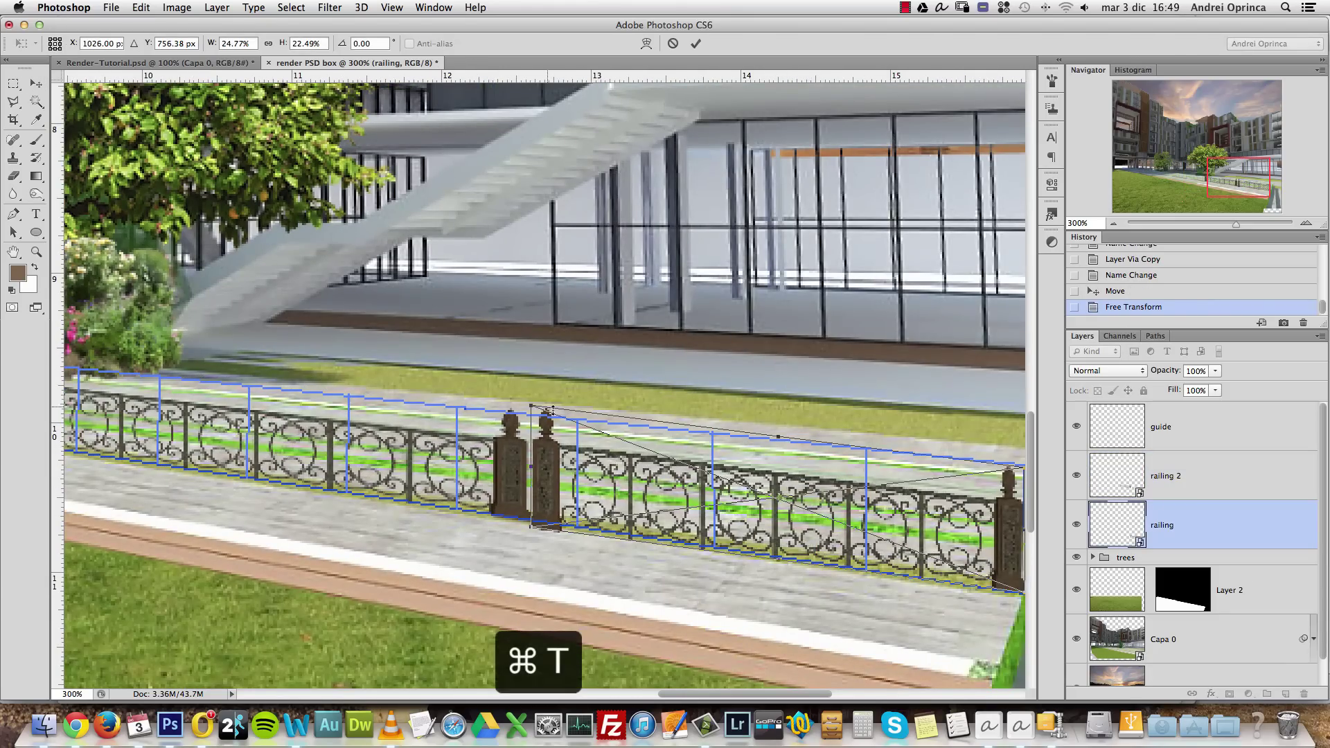
{"action": "right_click", "coordinate": [624, 451]}
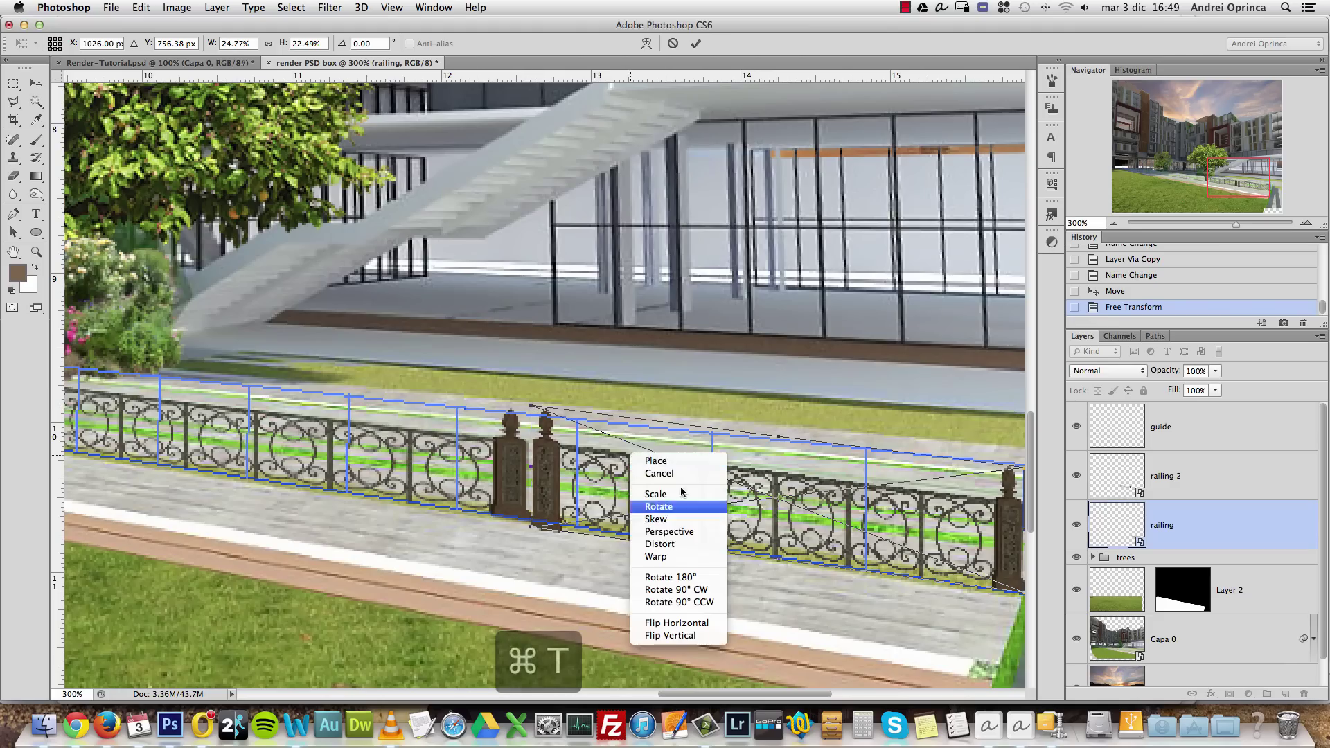
{"action": "left_click", "coordinate": [687, 540]}
{"action": "left_click_drag", "start_coordinate": [533, 407], "coordinate": [534, 416]}
{"action": "scroll", "coordinate": [968, 424], "scroll_direction": "right", "scroll_amount": 5}
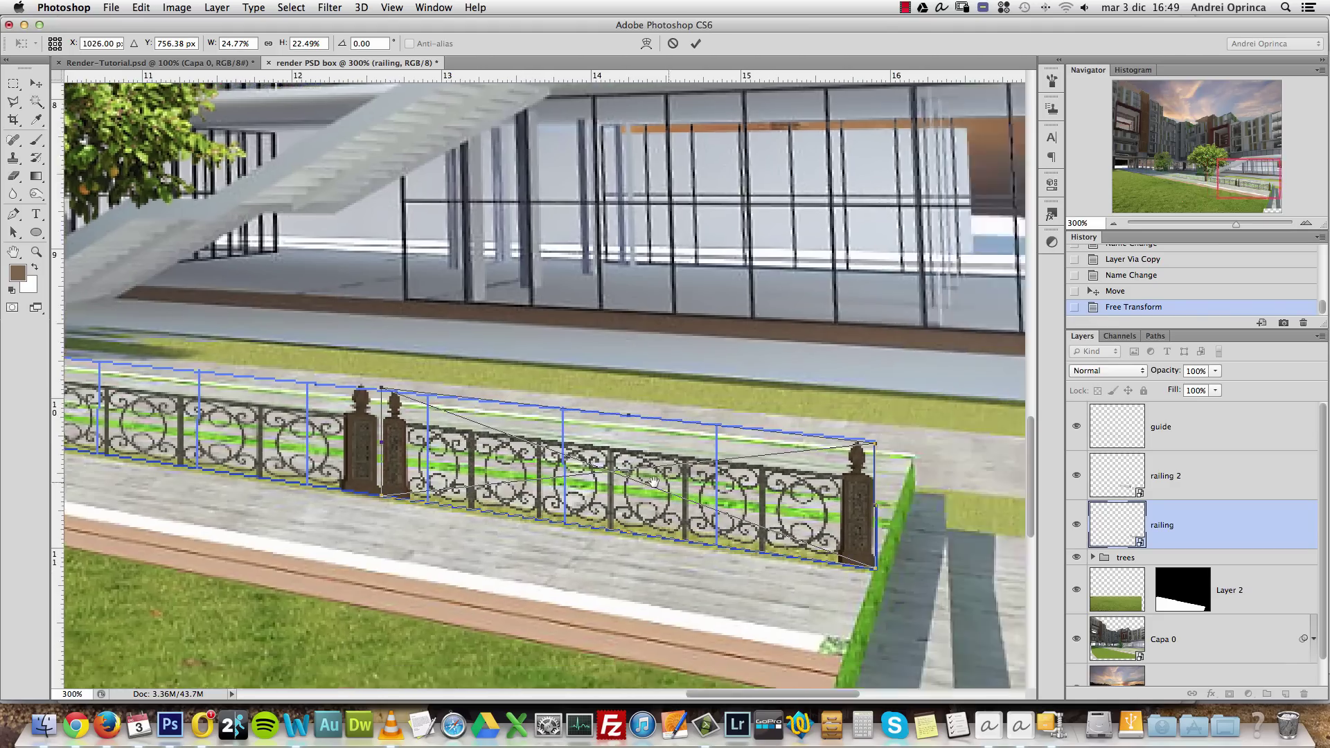
{"action": "left_click_drag", "start_coordinate": [873, 445], "coordinate": [873, 442]}
{"action": "key", "text": "Return"}
Free-transform railing 2's far edge slightly inward and move the section so its near post overlaps the first railing's far post
{"action": "left_click", "coordinate": [349, 432], "text": "super"}
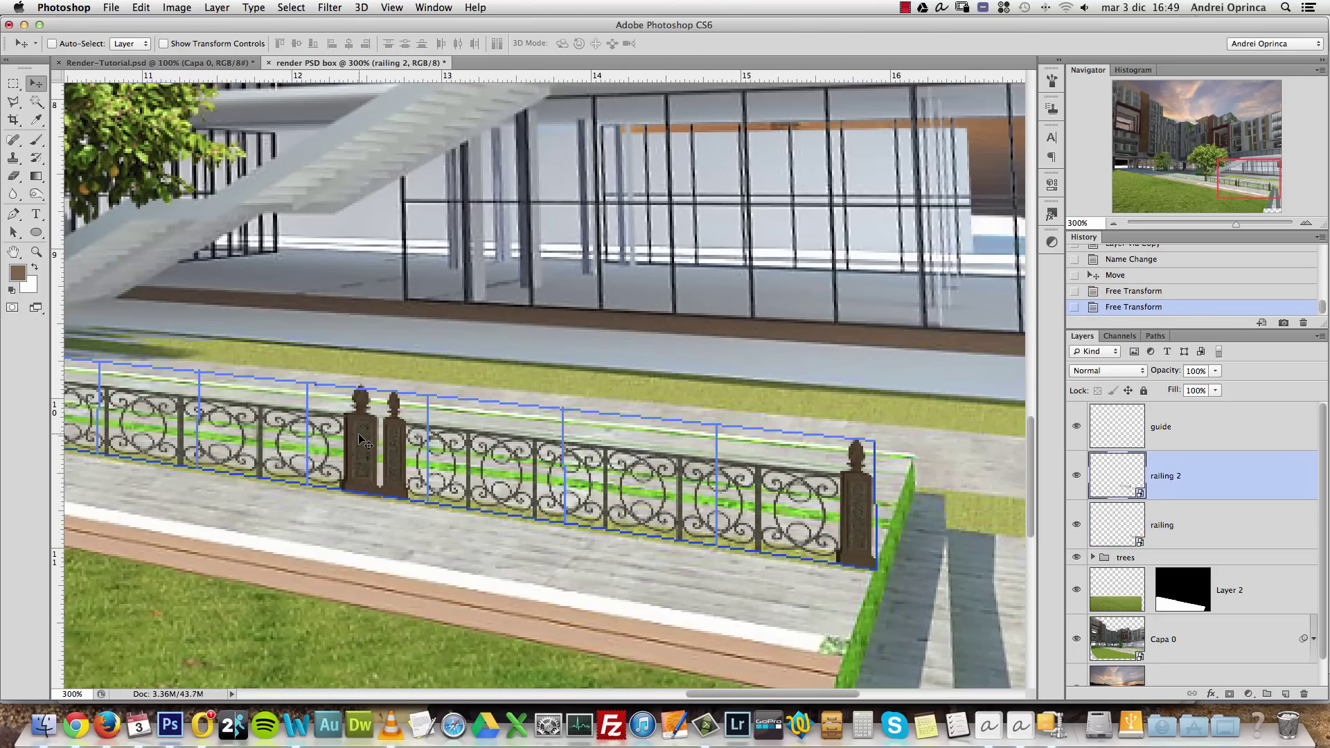
{"action": "left_click_drag", "start_coordinate": [361, 433], "coordinate": [717, 495]}
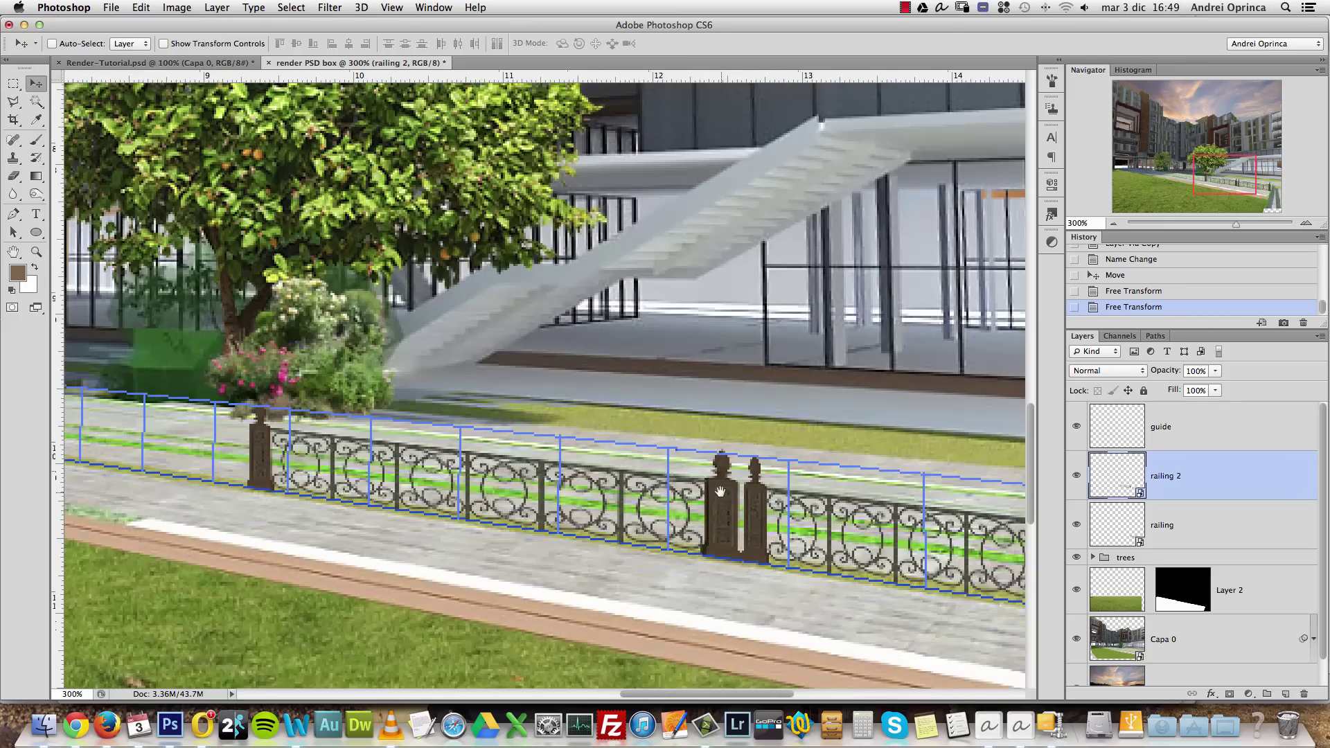
{"action": "key", "text": "super+t"}
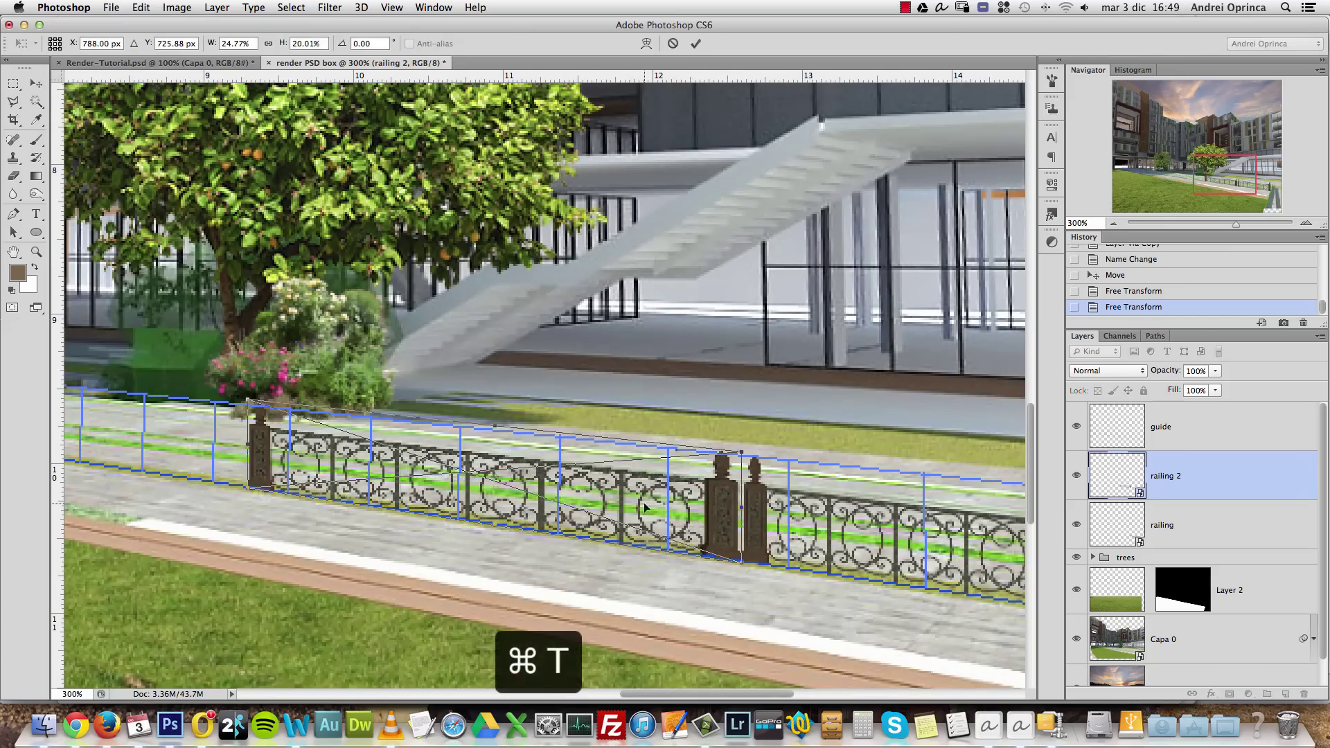
{"action": "right_click", "coordinate": [638, 500]}
{"action": "left_click", "coordinate": [682, 594]}
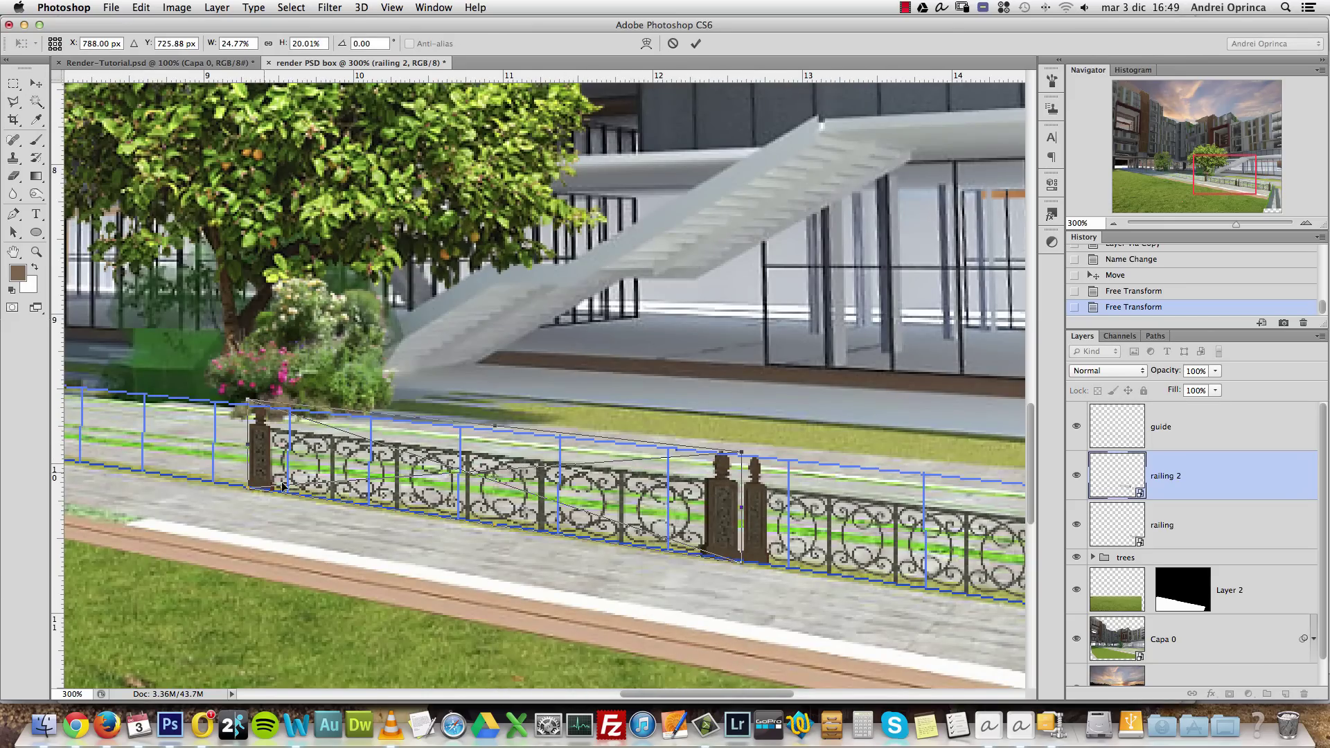
{"action": "mouse_move", "coordinate": [248, 448]}
{"action": "left_mouse_down"}
{"action": "mouse_move", "coordinate": [264, 450]}
{"action": "mouse_move", "coordinate": [249, 447]}
{"action": "left_mouse_up"}
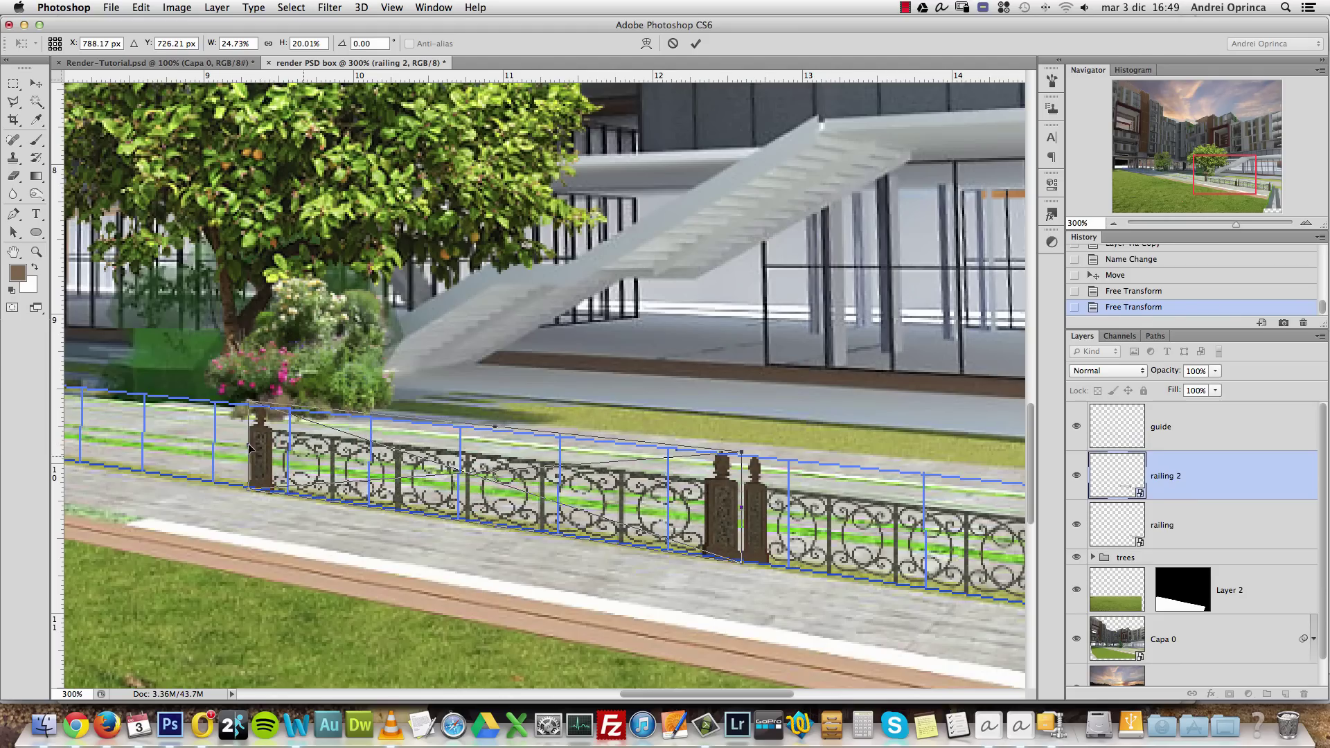
{"action": "key", "text": "Return"}
{"action": "left_click_drag", "start_coordinate": [608, 498], "coordinate": [647, 498]}
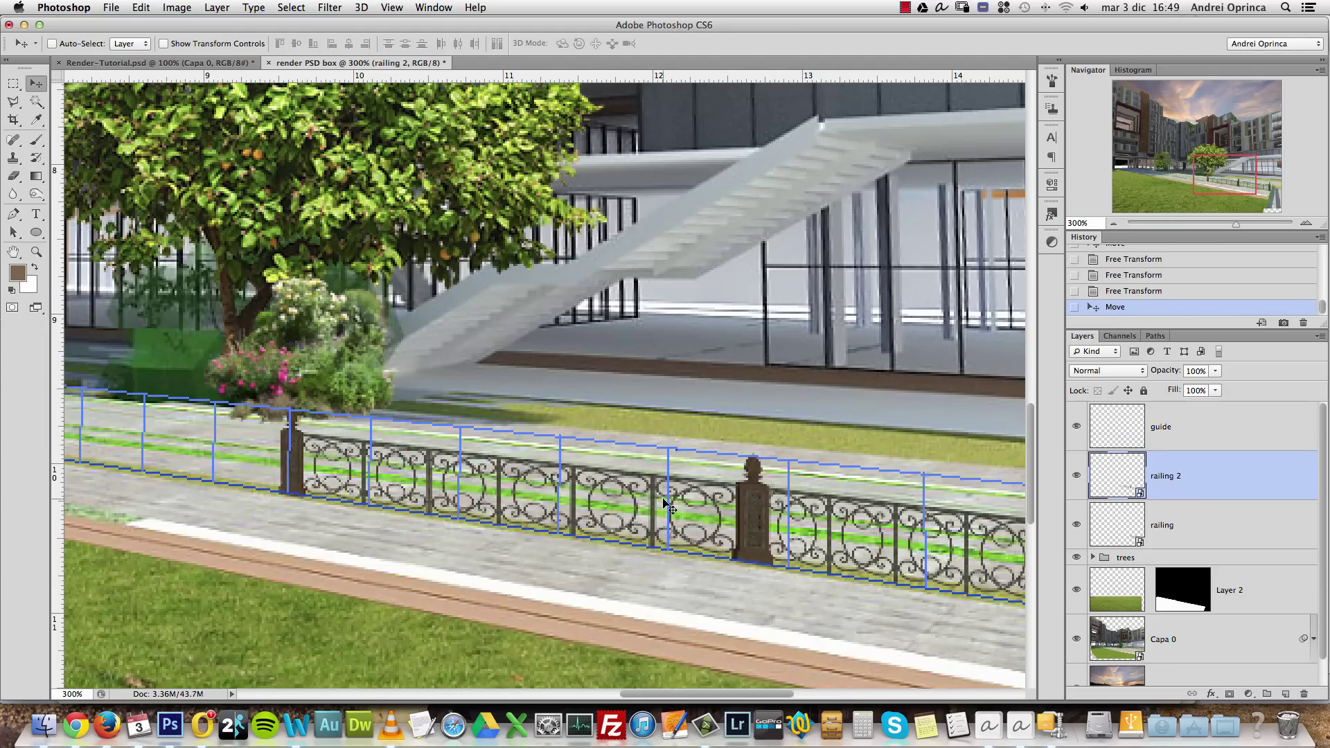
{"action": "scroll", "coordinate": [700, 514], "scroll_direction": "down", "scroll_amount": 3}
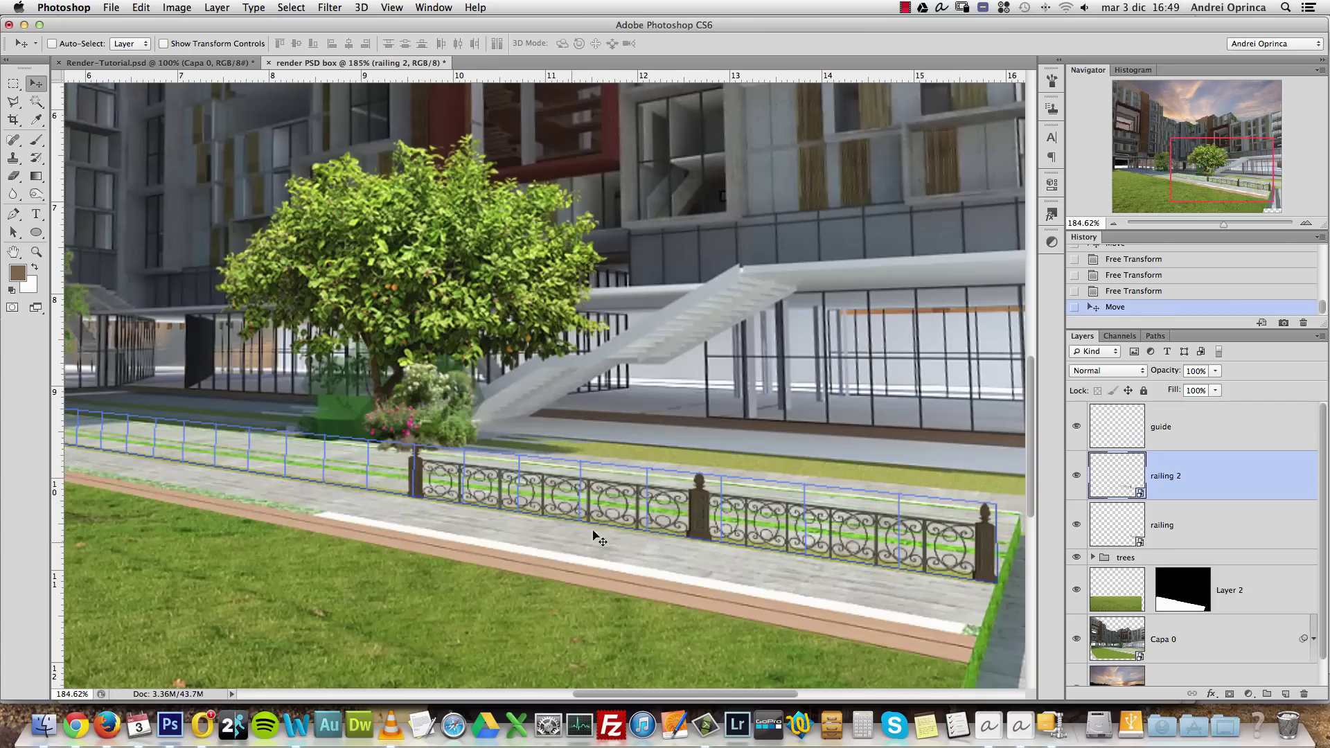
Duplicate railing 2 and place the copy at its far end along the path, checking the junction with the guide layer hidden
{"action": "left_click", "coordinate": [1114, 224]}
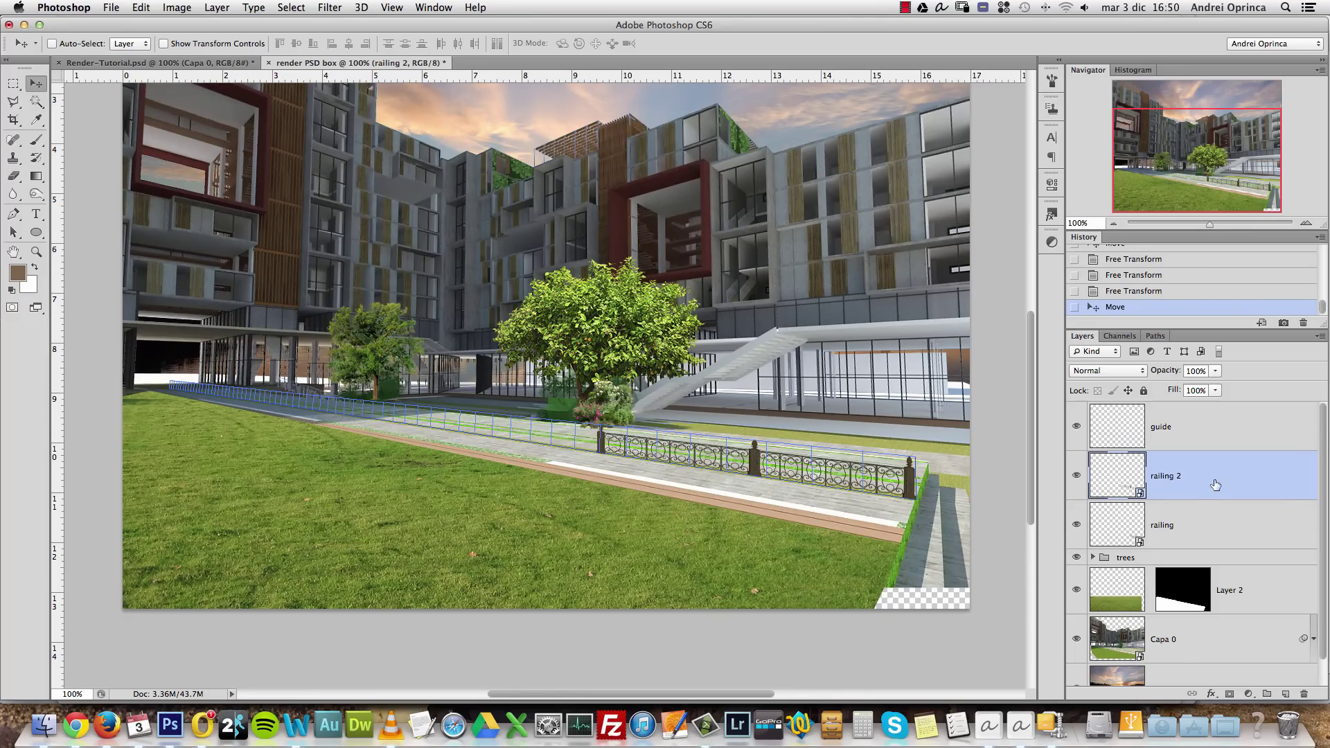
{"action": "key", "text": "super+j"}
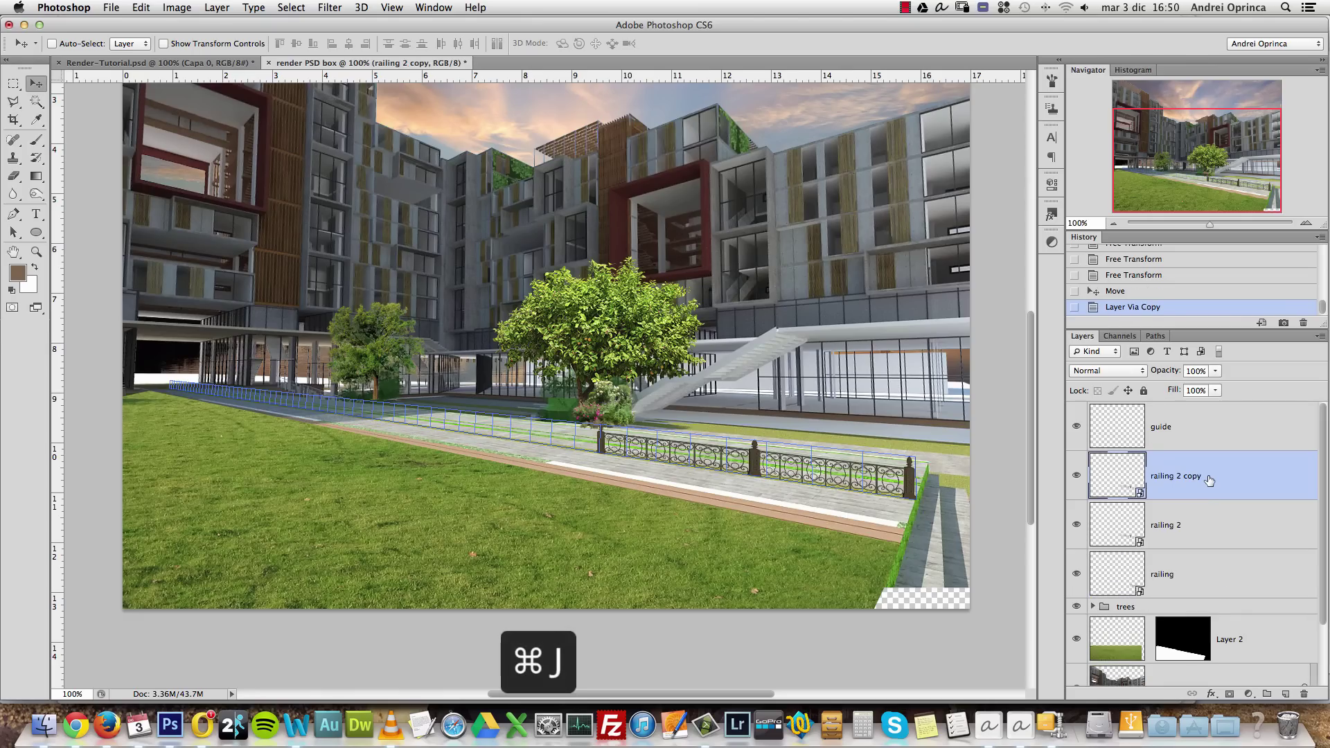
{"action": "left_click_drag", "start_coordinate": [665, 493], "coordinate": [605, 464]}
{"action": "left_click", "coordinate": [1076, 426]}
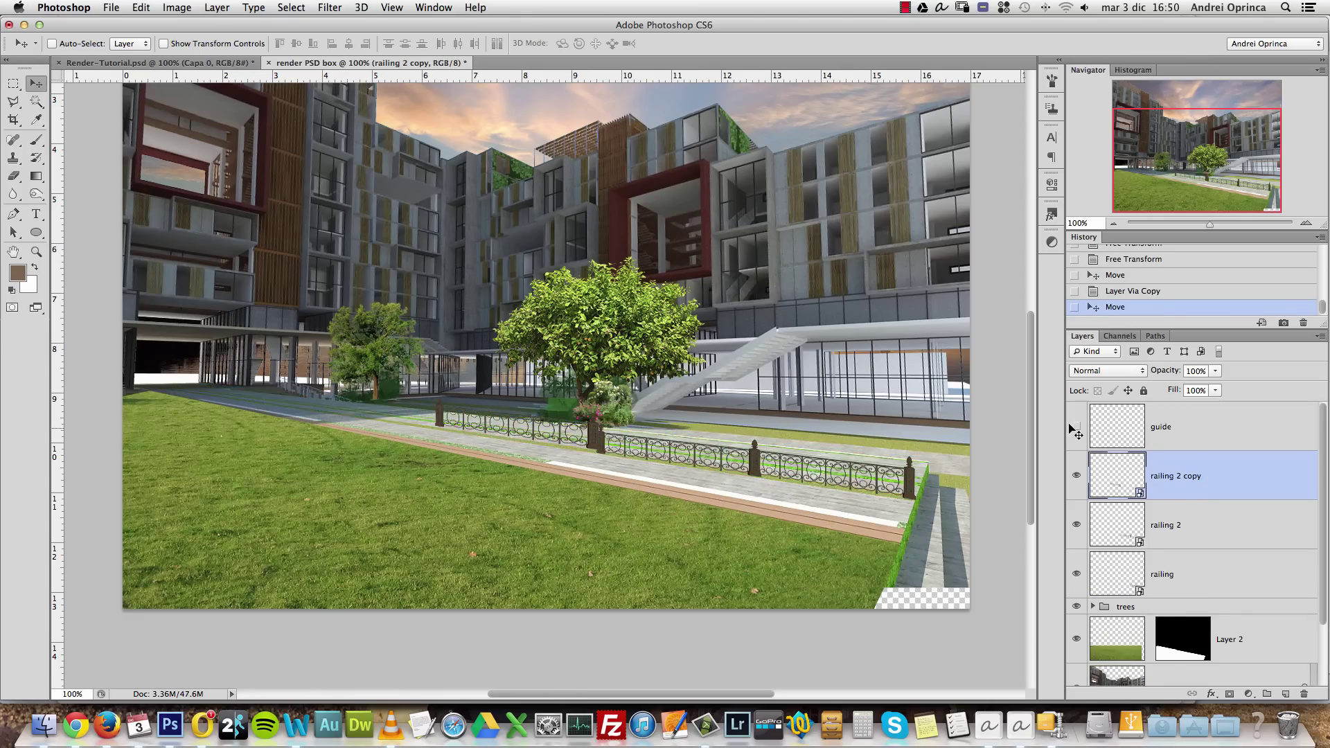
{"action": "key", "text": "Down"}
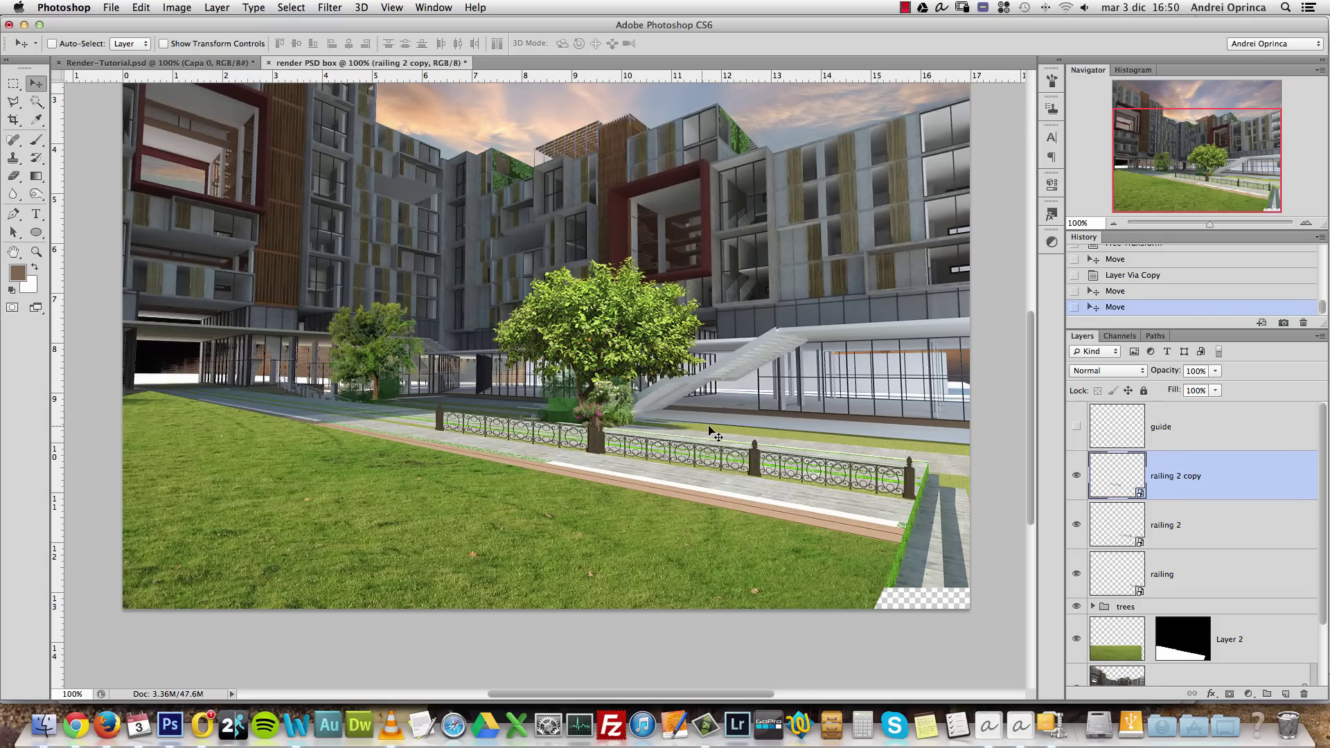
{"action": "left_click", "coordinate": [1075, 426]}
Free-transform the railing 2 copy, reducing its height and tapering its far end to fit the guide grid's top and base lines
{"action": "key", "text": "super+t"}
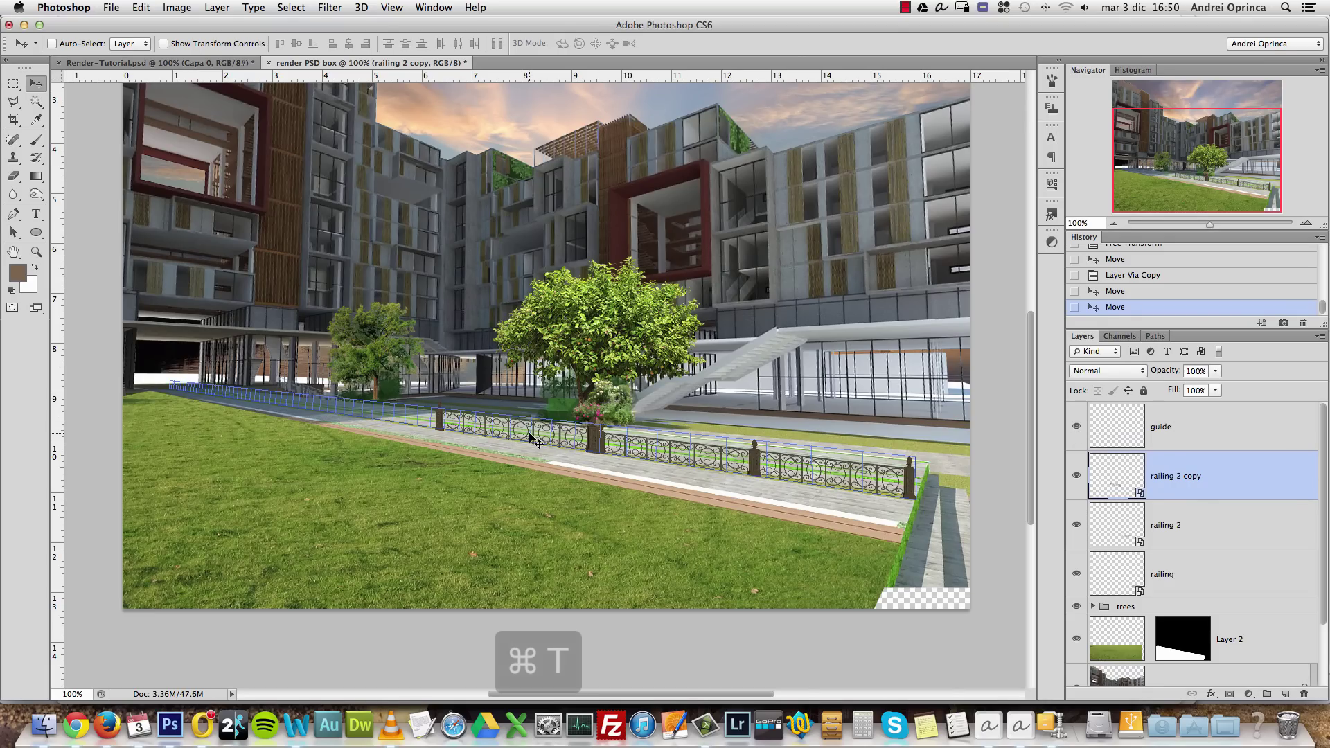
{"action": "scroll", "coordinate": [530, 436], "scroll_direction": "up", "scroll_amount": 5}
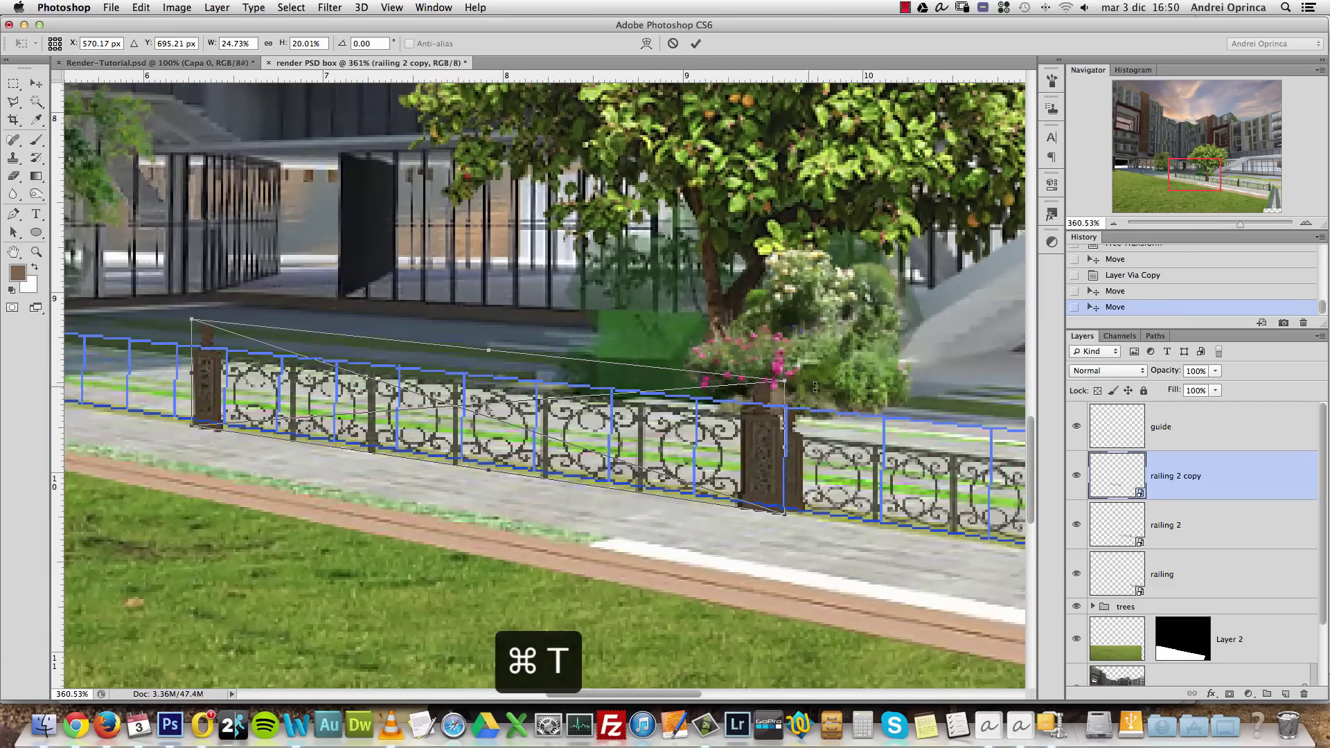
{"action": "right_click", "coordinate": [752, 421]}
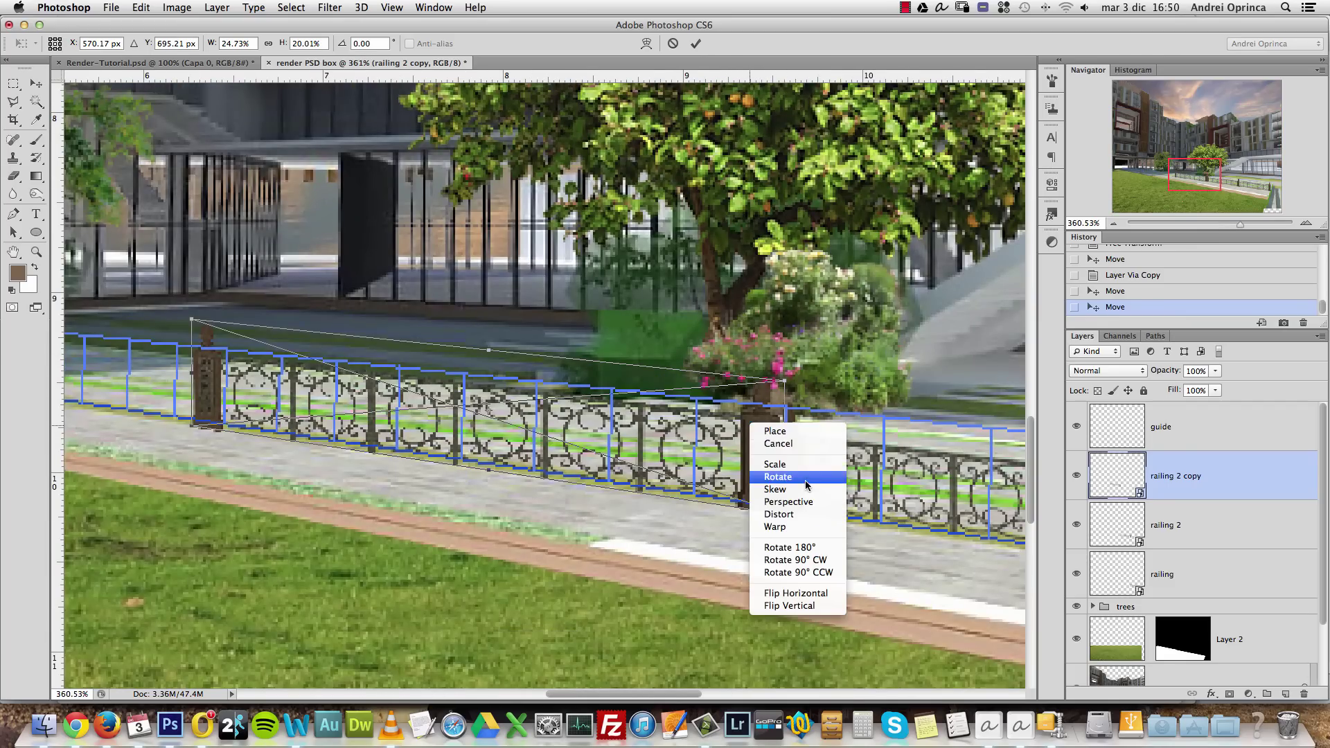
{"action": "left_click", "coordinate": [788, 501]}
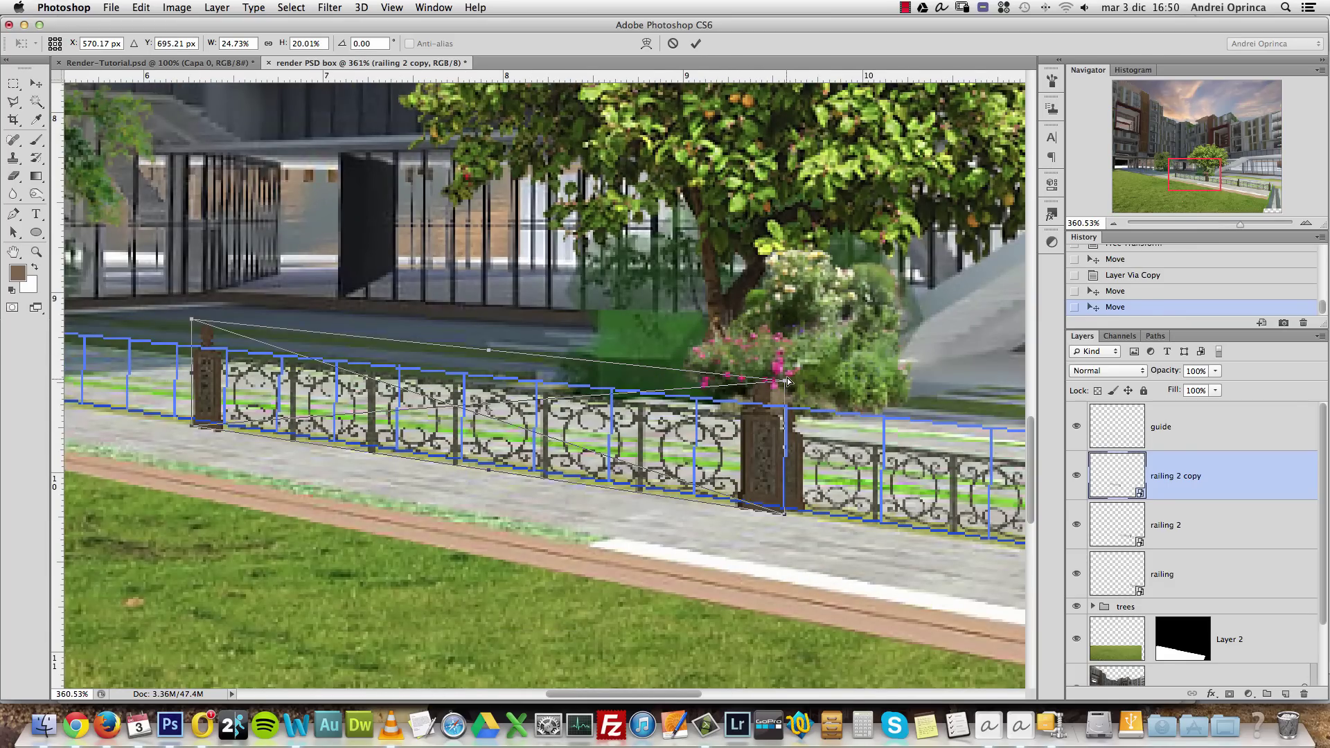
{"action": "left_click_drag", "start_coordinate": [788, 380], "coordinate": [779, 457]}
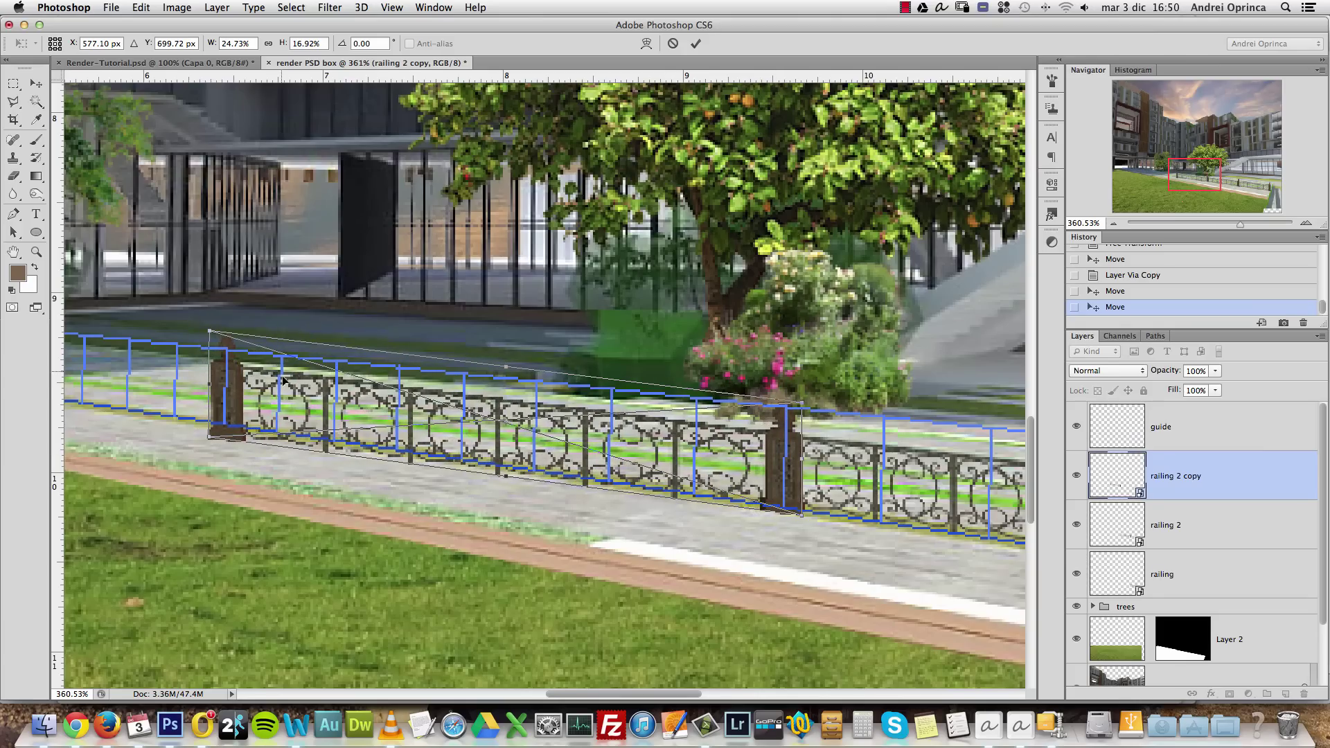
{"action": "left_click_drag", "start_coordinate": [212, 335], "coordinate": [215, 344]}
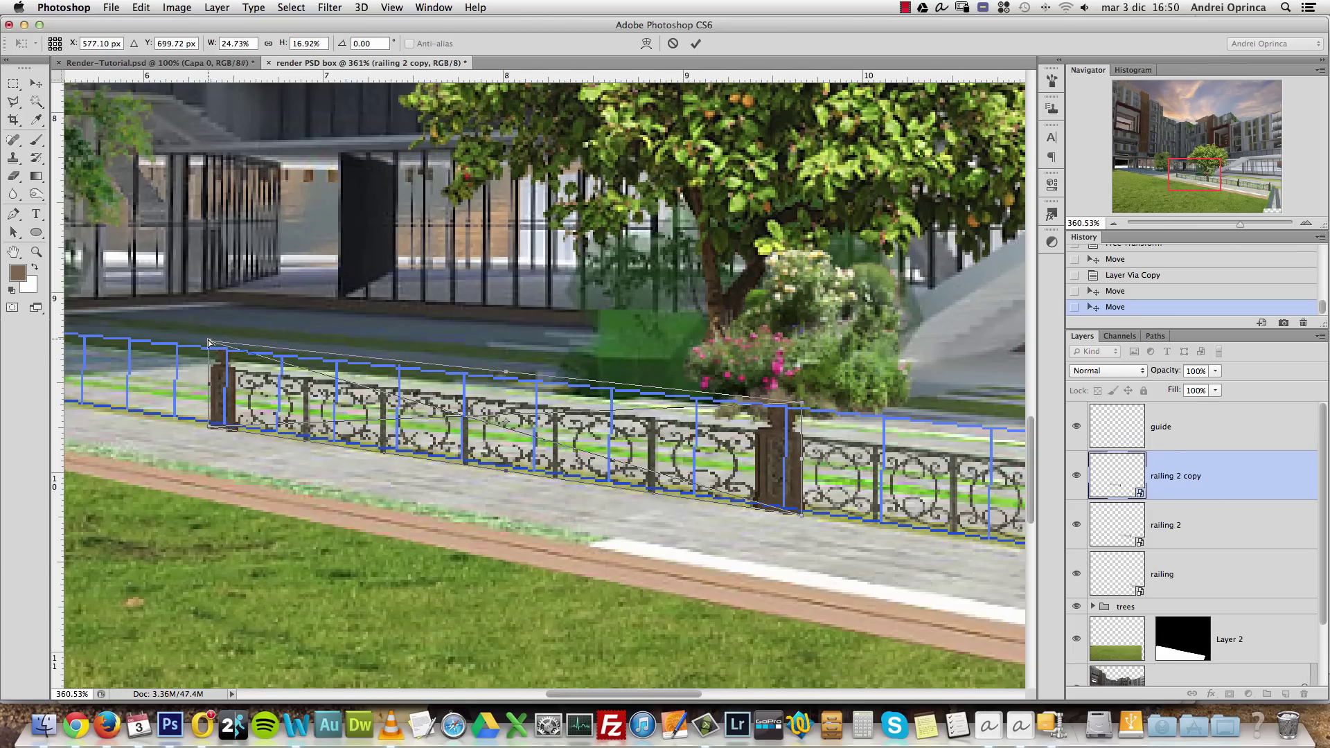
{"action": "left_click_drag", "start_coordinate": [211, 343], "coordinate": [211, 345]}
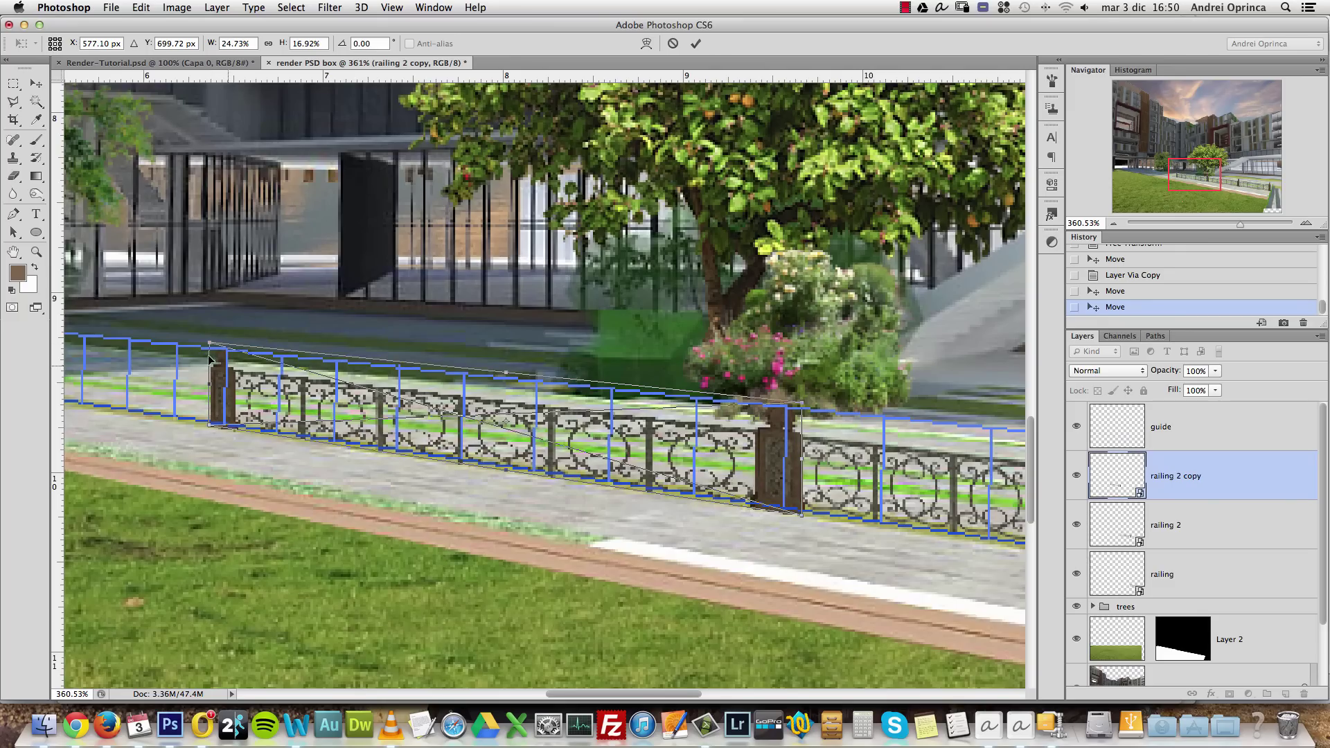
{"action": "key", "text": "Return"}
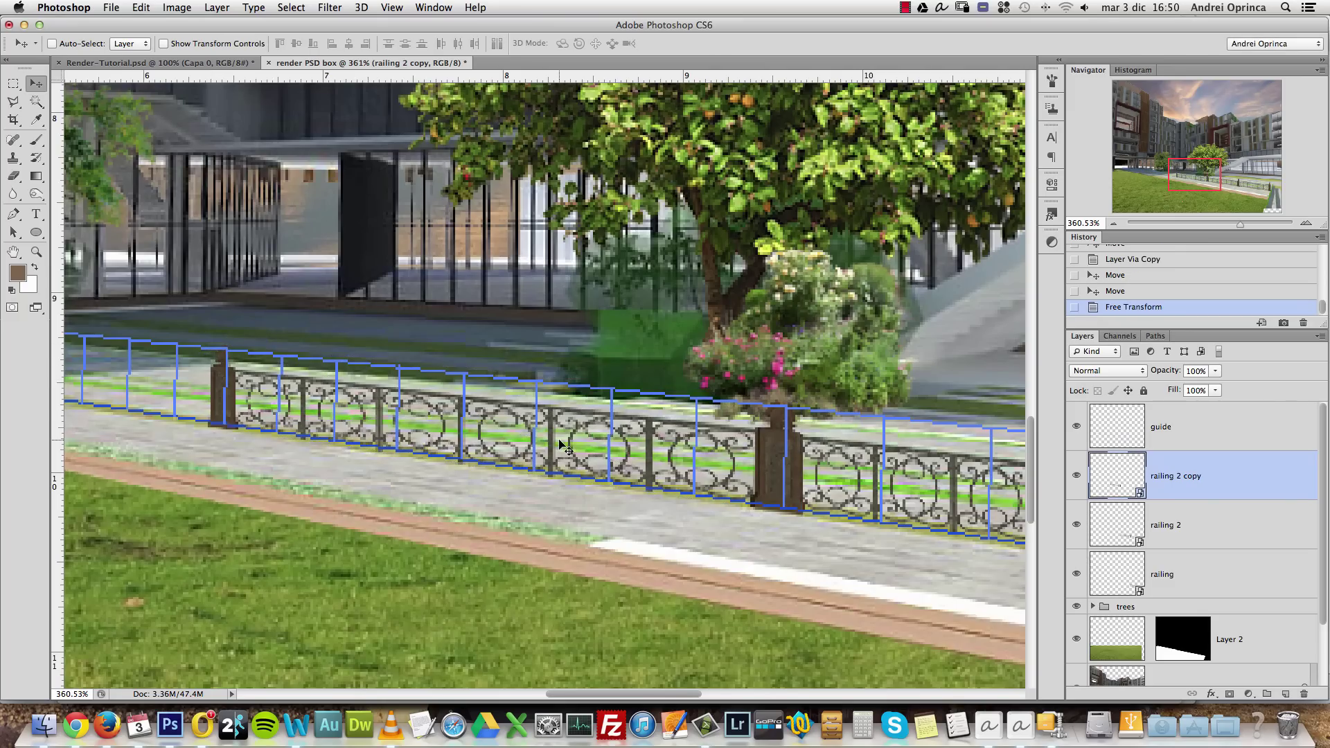
Nudge the railing 2 copy towards railing 2 so their adjoining posts overlap, and check the row with the guide briefly hidden
{"action": "key", "text": "Right"}
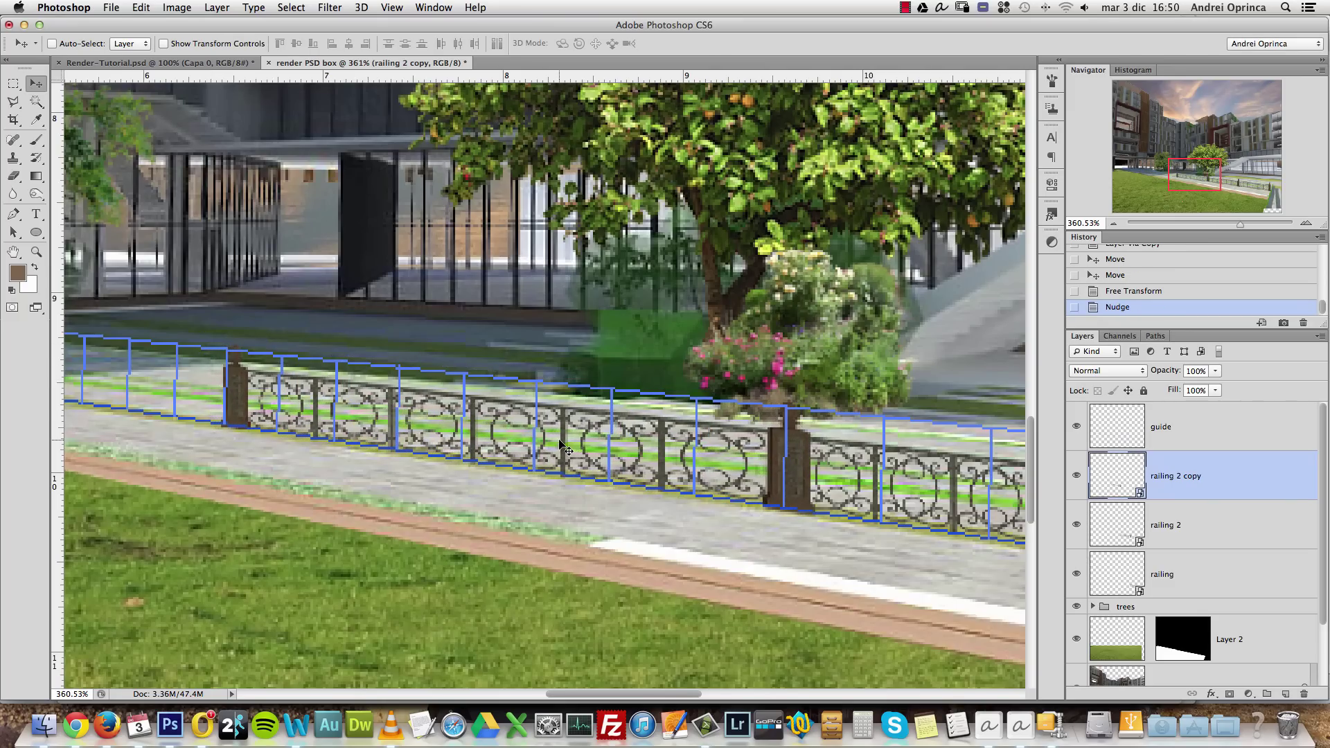
{"action": "key", "text": "super+1"}
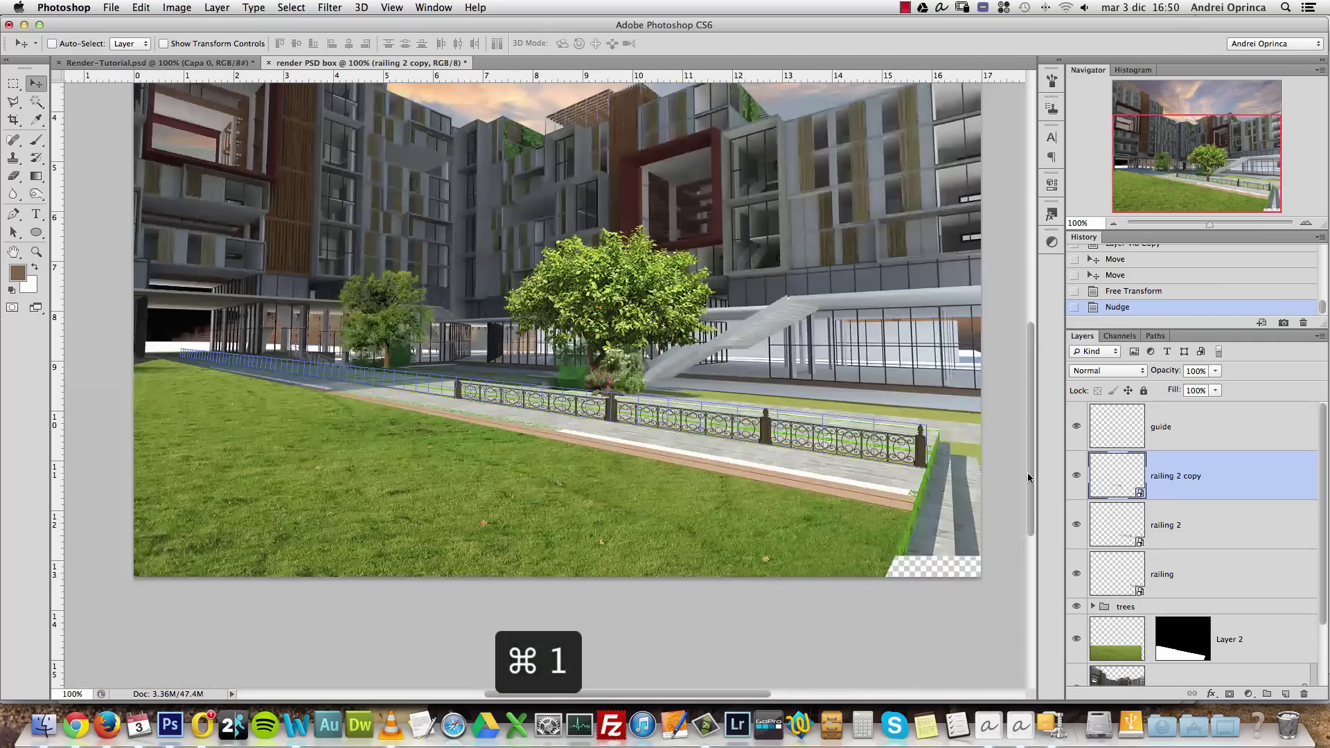
{"action": "left_click", "coordinate": [1076, 428]}
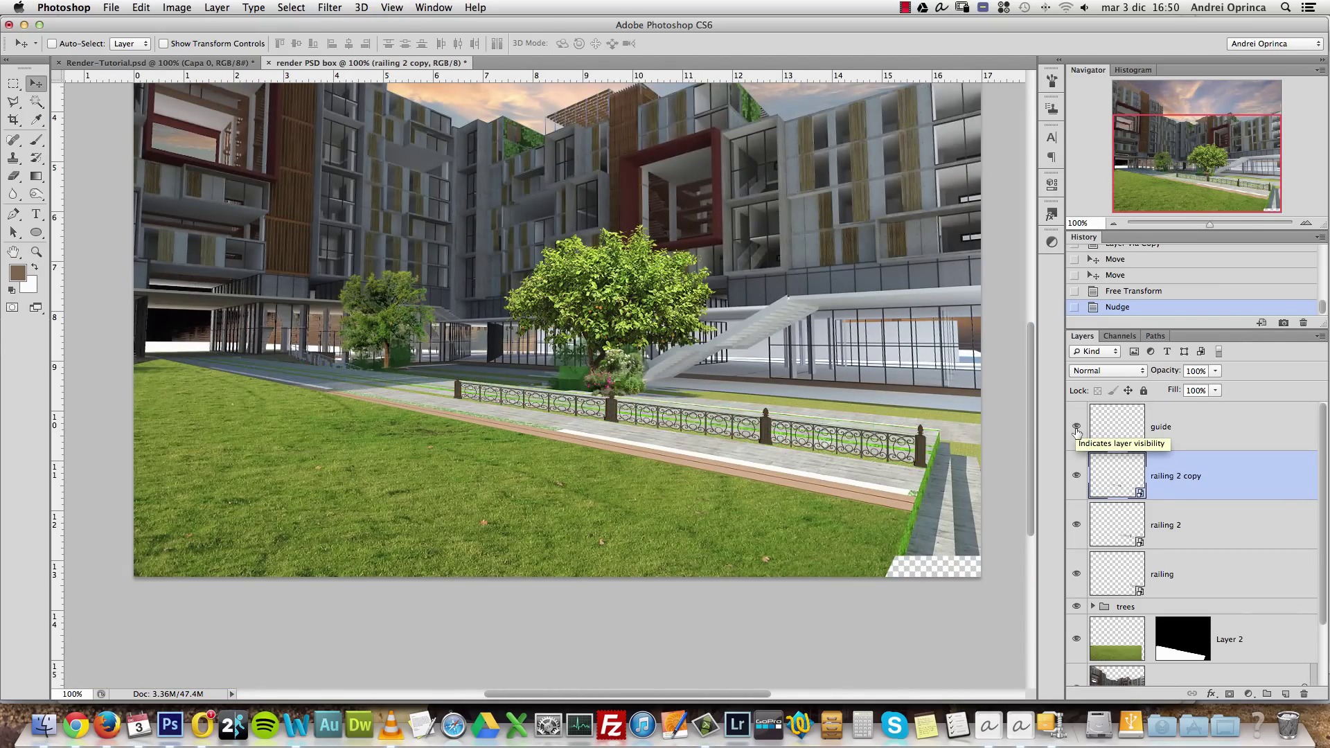
{"action": "left_click", "coordinate": [1076, 428]}
Put the guide layer into a new group named grids
{"action": "left_click", "coordinate": [1187, 433]}
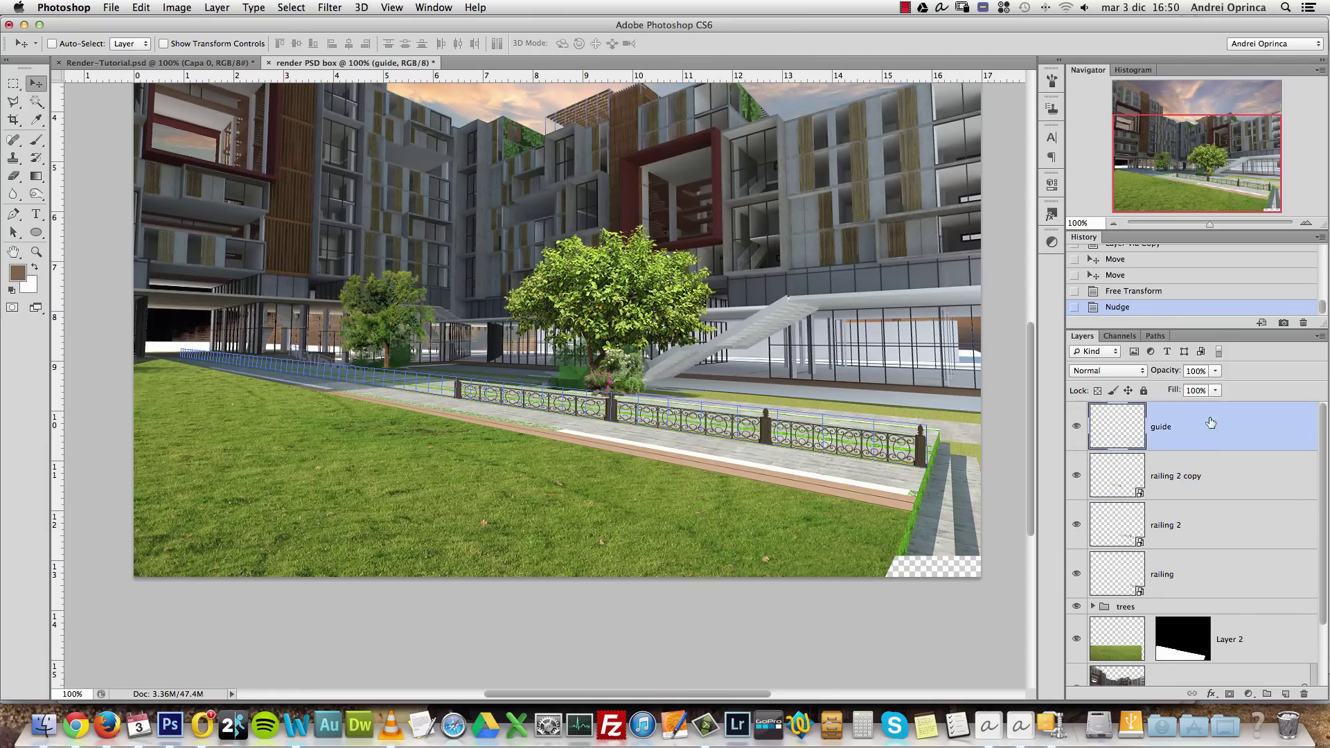
{"action": "key", "text": "super+g"}
{"action": "double_click", "coordinate": [1136, 410]}
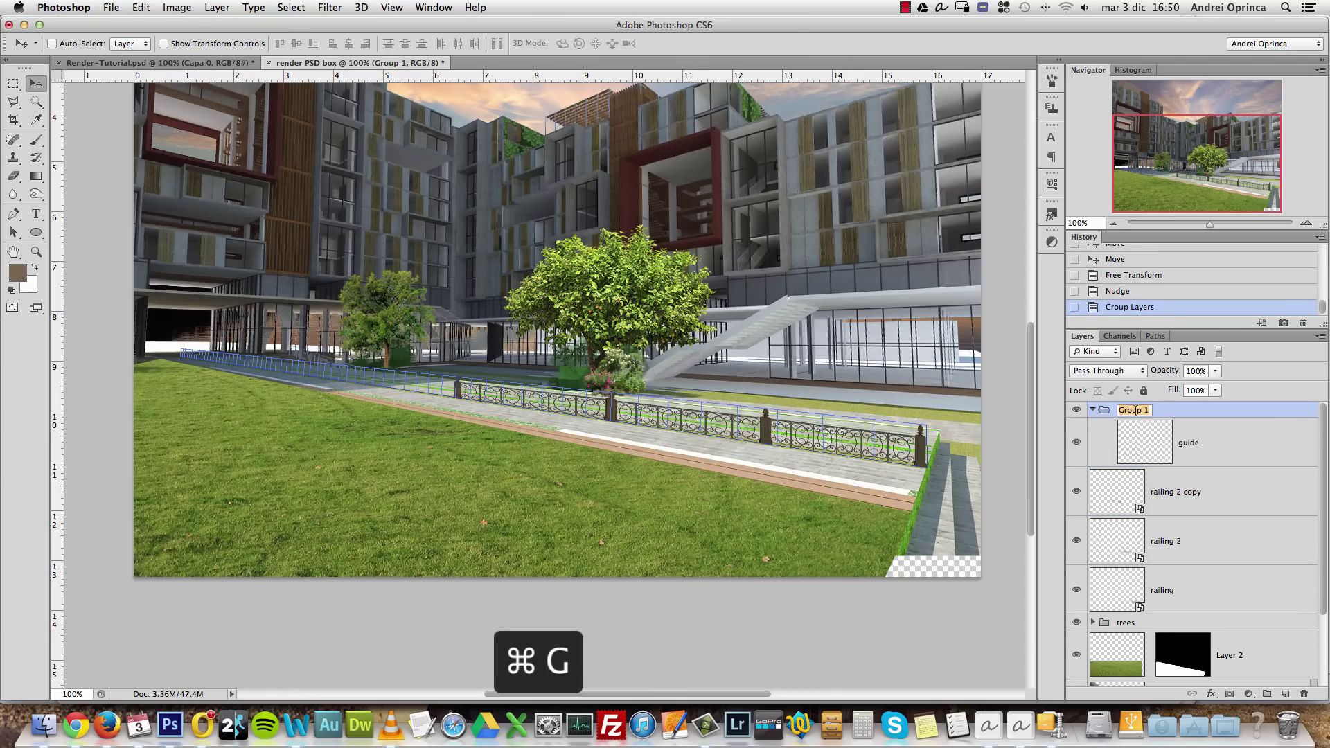
{"action": "type", "text": "grids"}
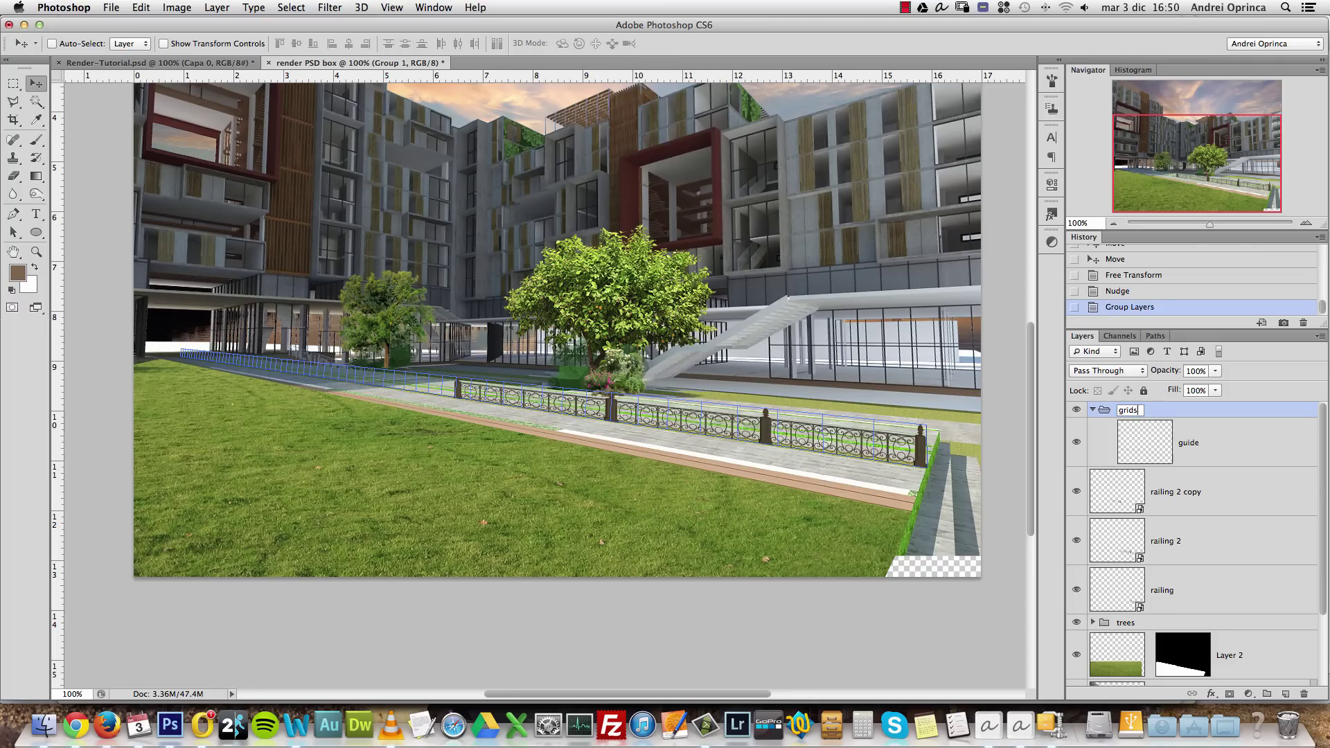
{"action": "key", "text": "Return"}
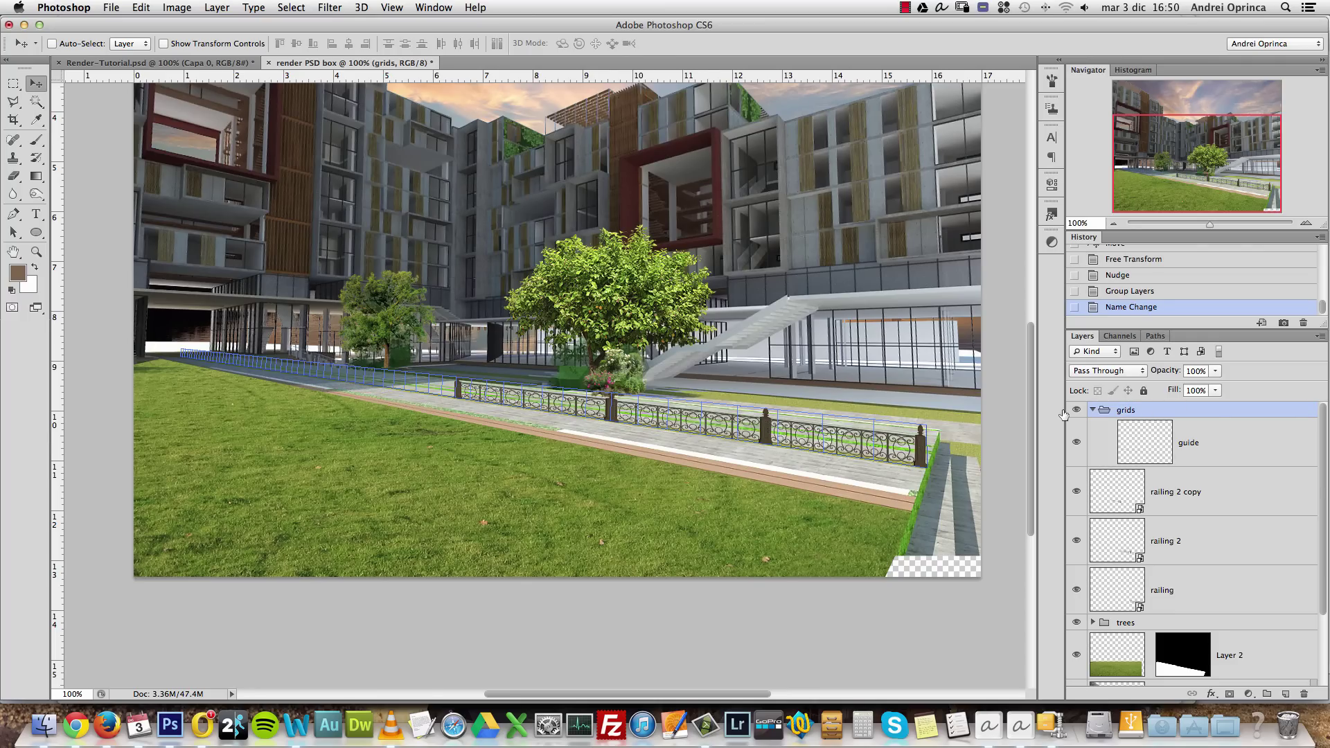
Give the grids group an orange colour label and collapse it, leaving the railing 2 copy layer selected
{"action": "right_click", "coordinate": [1146, 414]}
{"action": "left_click", "coordinate": [1184, 641]}
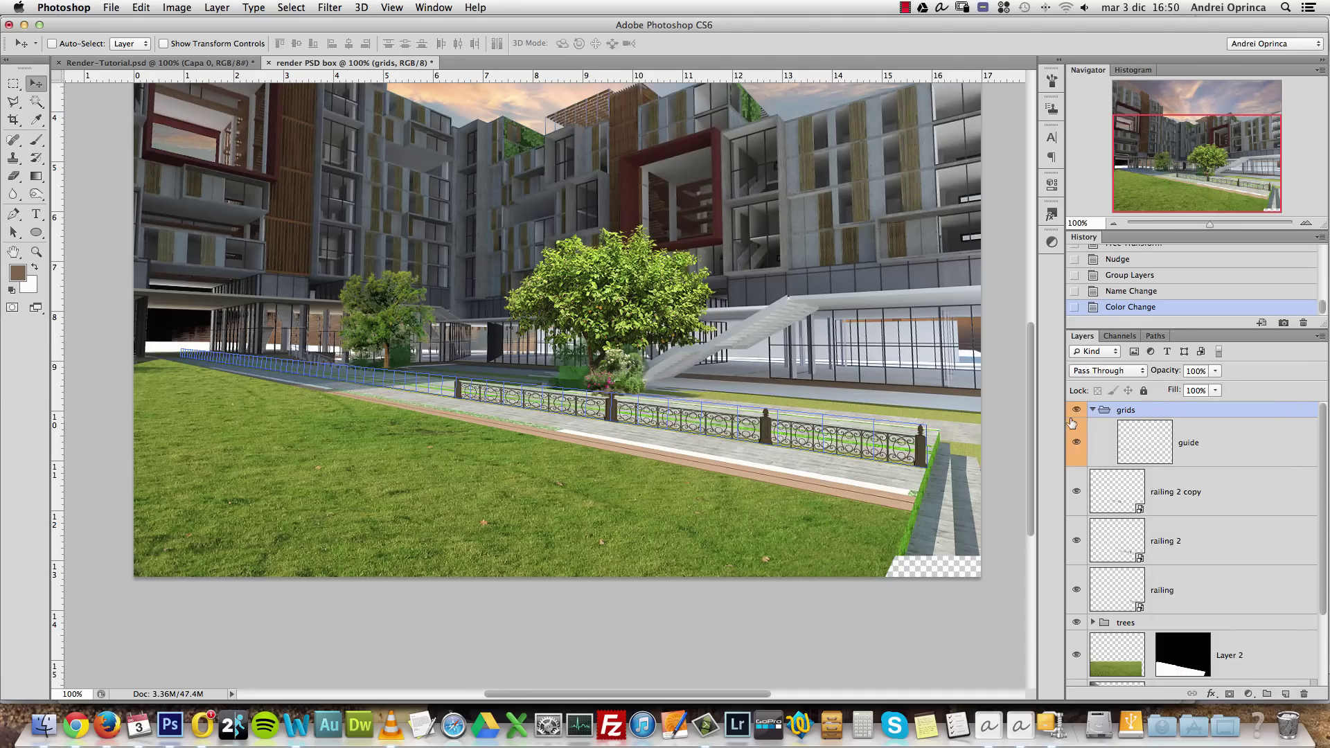
{"action": "left_click", "coordinate": [1093, 411]}
{"action": "left_click", "coordinate": [1237, 441]}
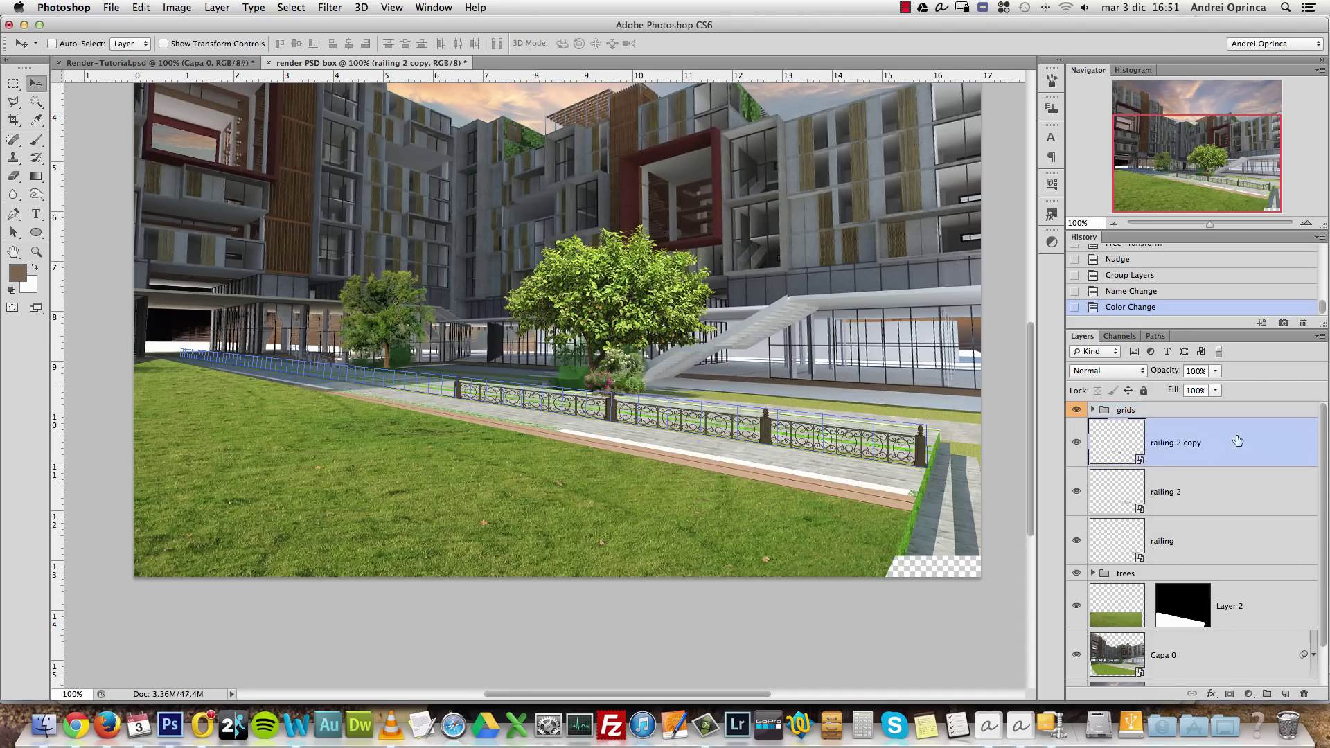
{"action": "left_click", "coordinate": [1106, 413]}
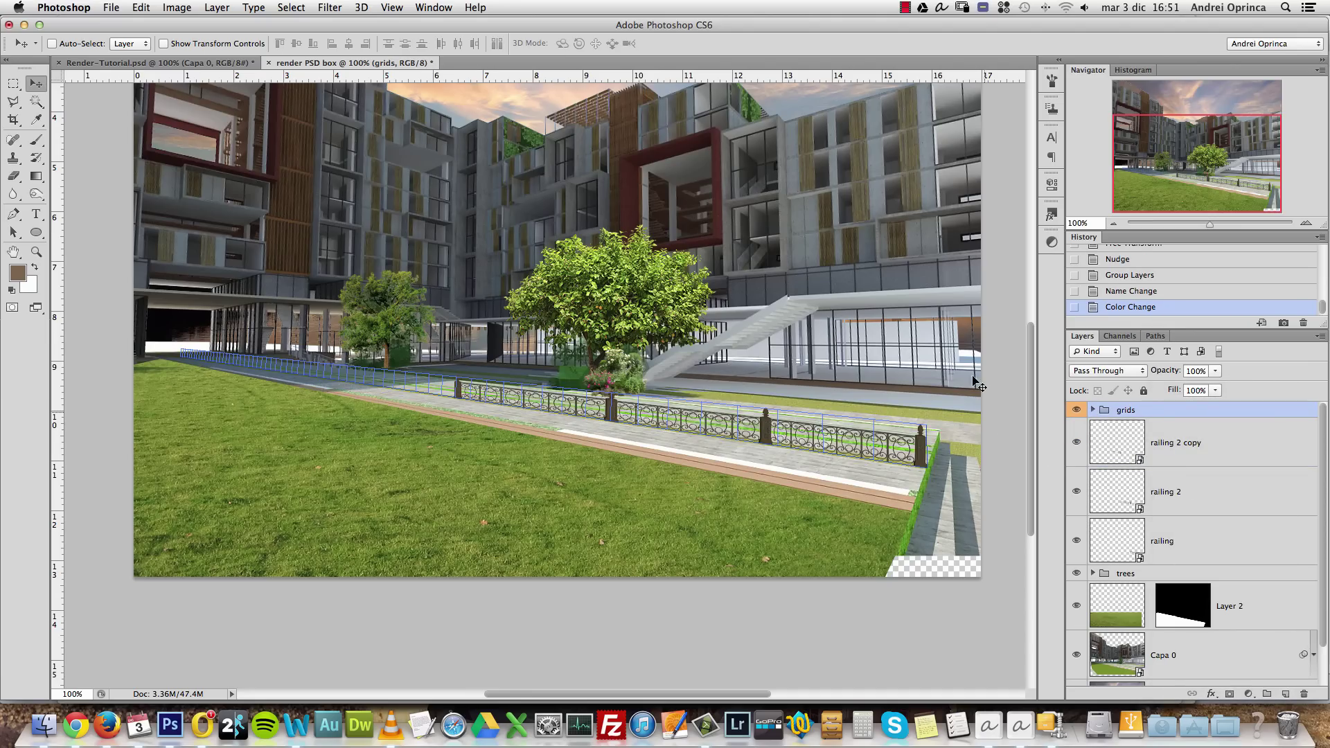
{"action": "left_click_drag", "start_coordinate": [720, 343], "coordinate": [641, 473]}
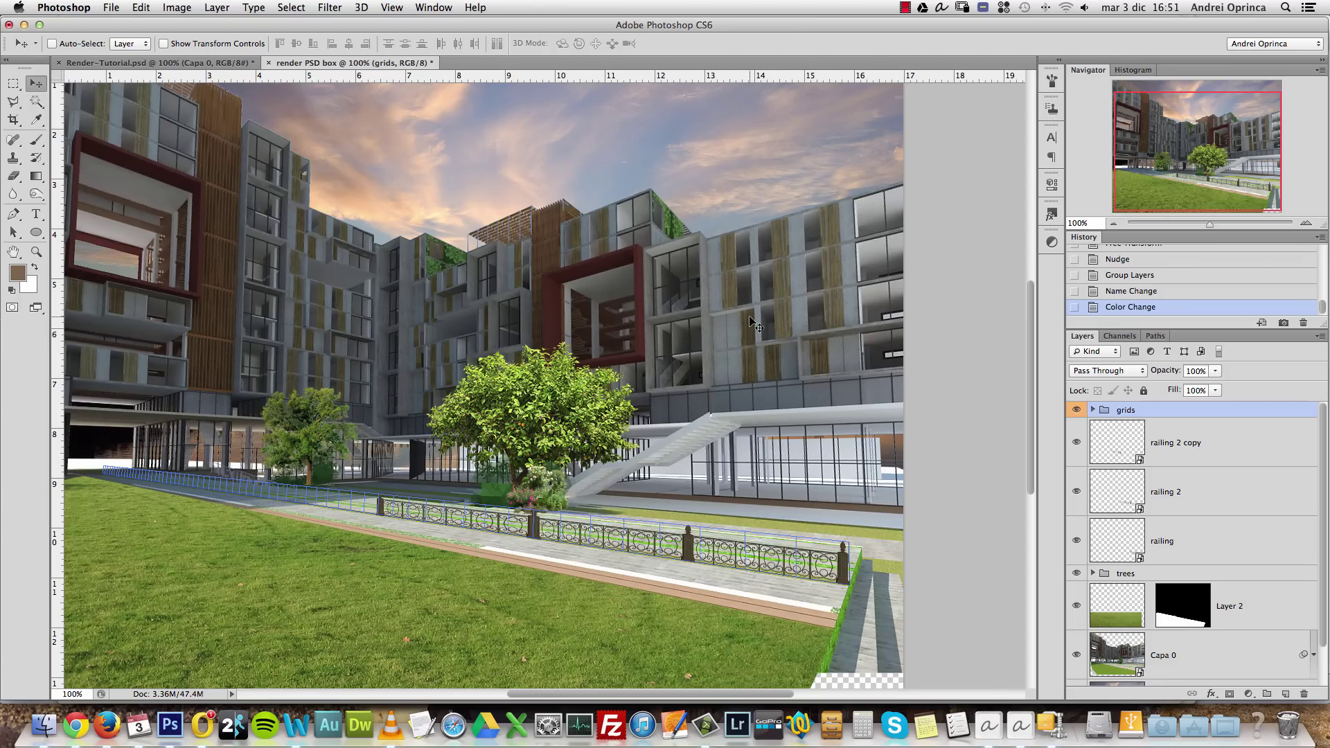
{"action": "left_click_drag", "start_coordinate": [596, 468], "coordinate": [620, 404]}
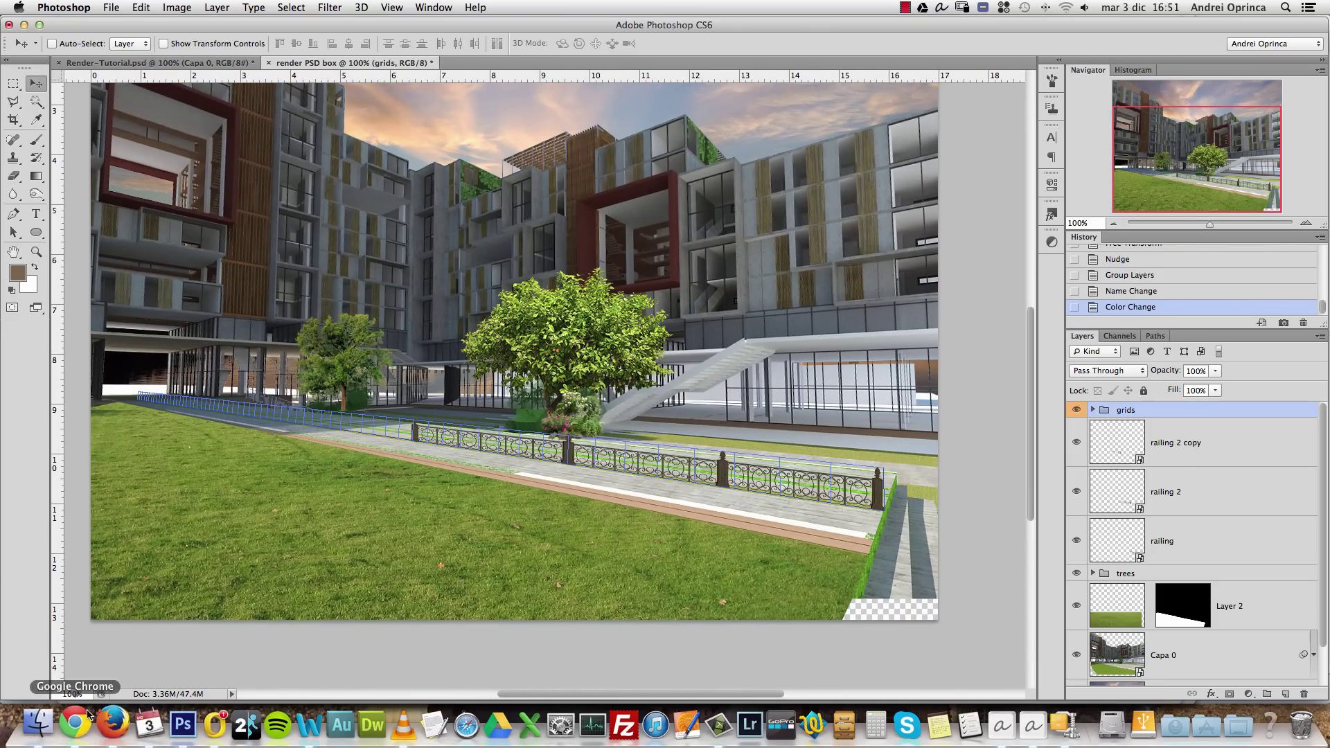
Switch to Finder and look through the tree and plant images in the arboles folder for usable objects
{"action": "left_click", "coordinate": [43, 722]}
{"action": "double_click", "coordinate": [613, 320]}
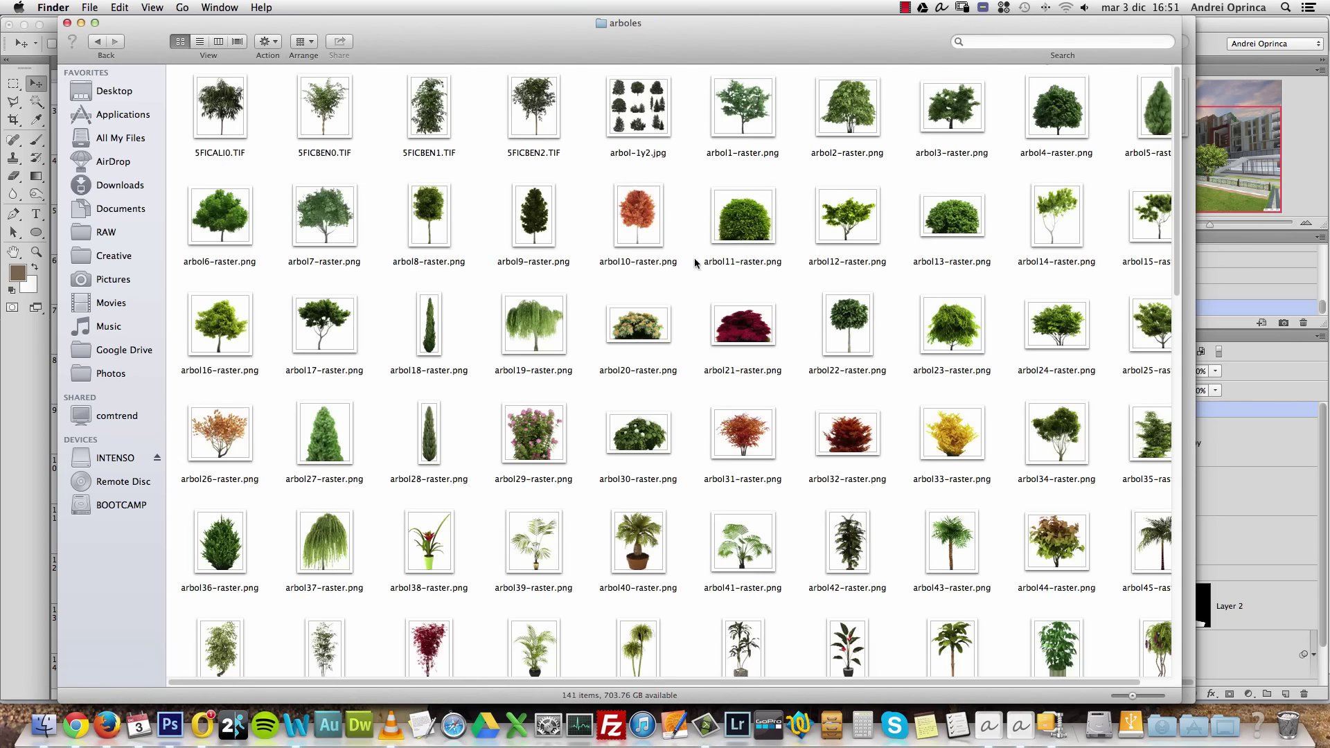
{"action": "scroll", "coordinate": [700, 227], "scroll_direction": "down", "scroll_amount": 15}
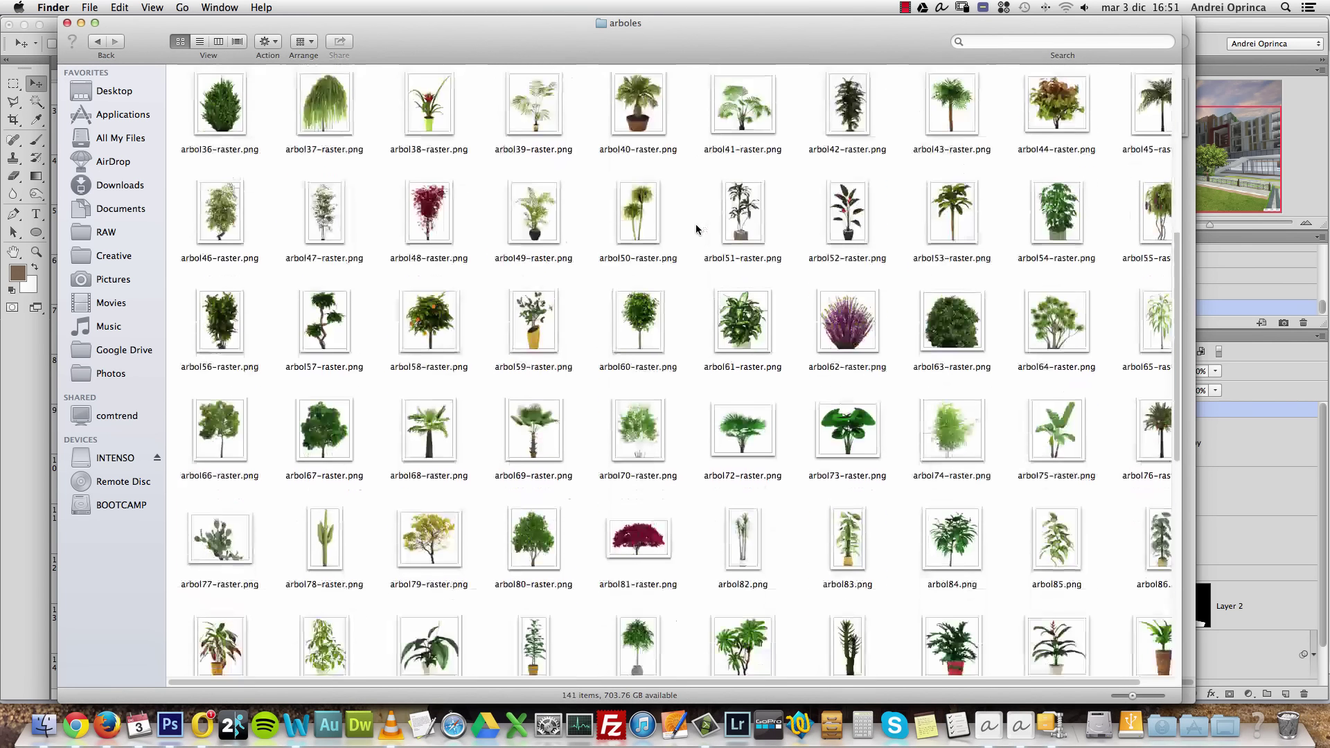
{"action": "scroll", "coordinate": [697, 229], "scroll_direction": "down", "scroll_amount": 8}
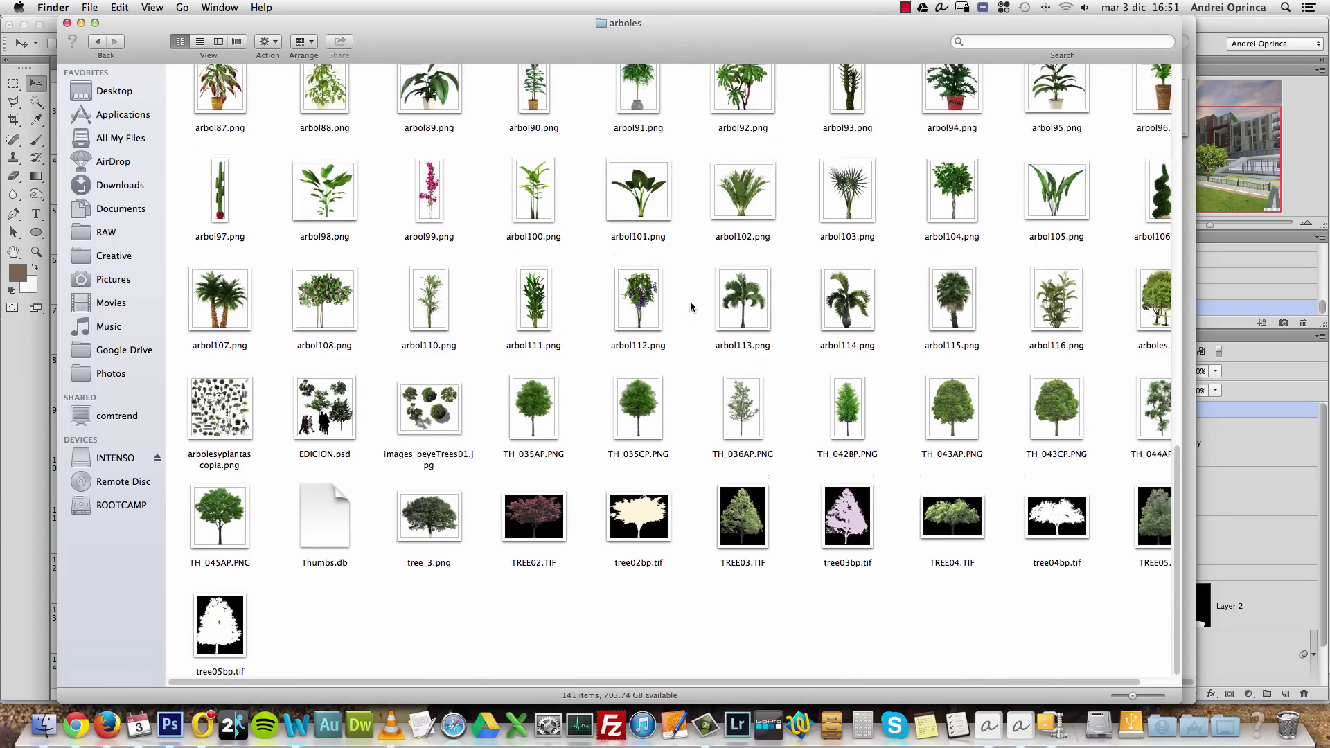
{"action": "scroll", "coordinate": [691, 307], "scroll_direction": "up", "scroll_amount": 8}
{"action": "scroll", "coordinate": [691, 307], "scroll_direction": "up", "scroll_amount": 6}
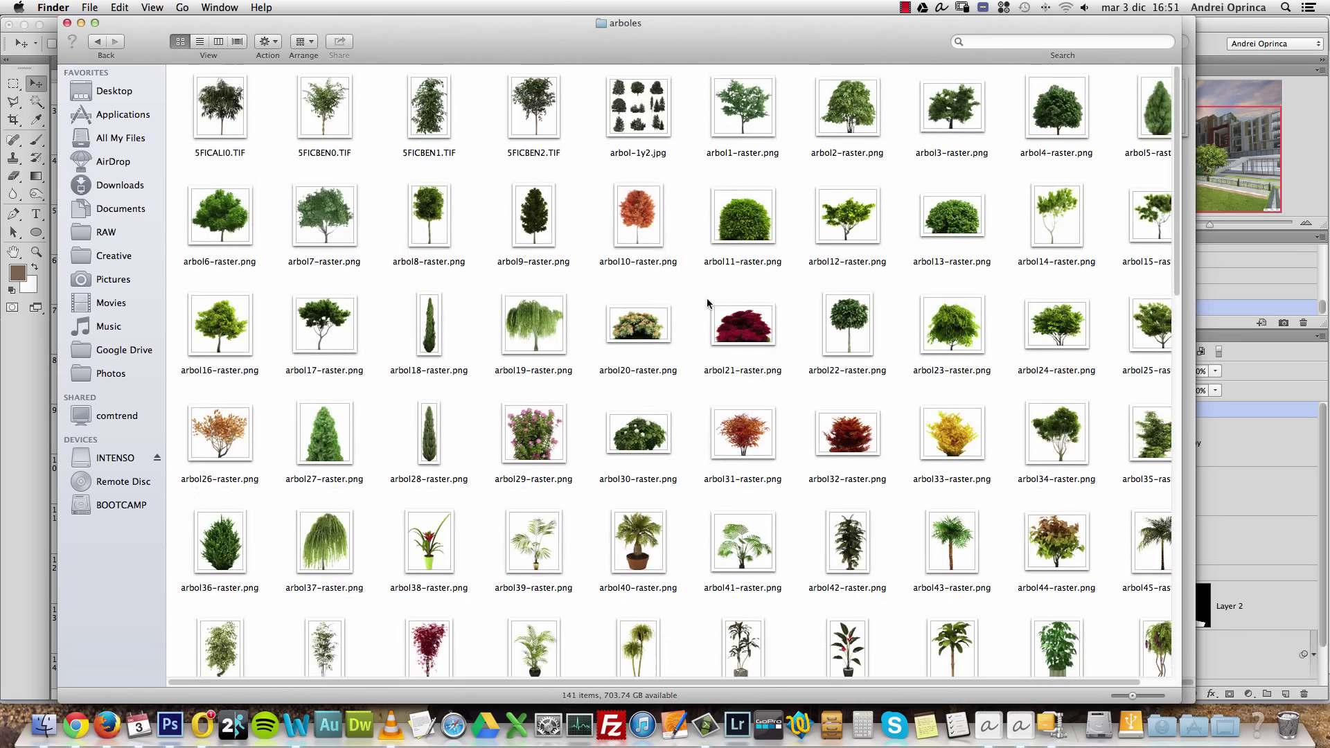
{"action": "scroll", "coordinate": [748, 305], "scroll_direction": "right", "scroll_amount": 2}
{"action": "scroll", "coordinate": [749, 306], "scroll_direction": "down", "scroll_amount": 12}
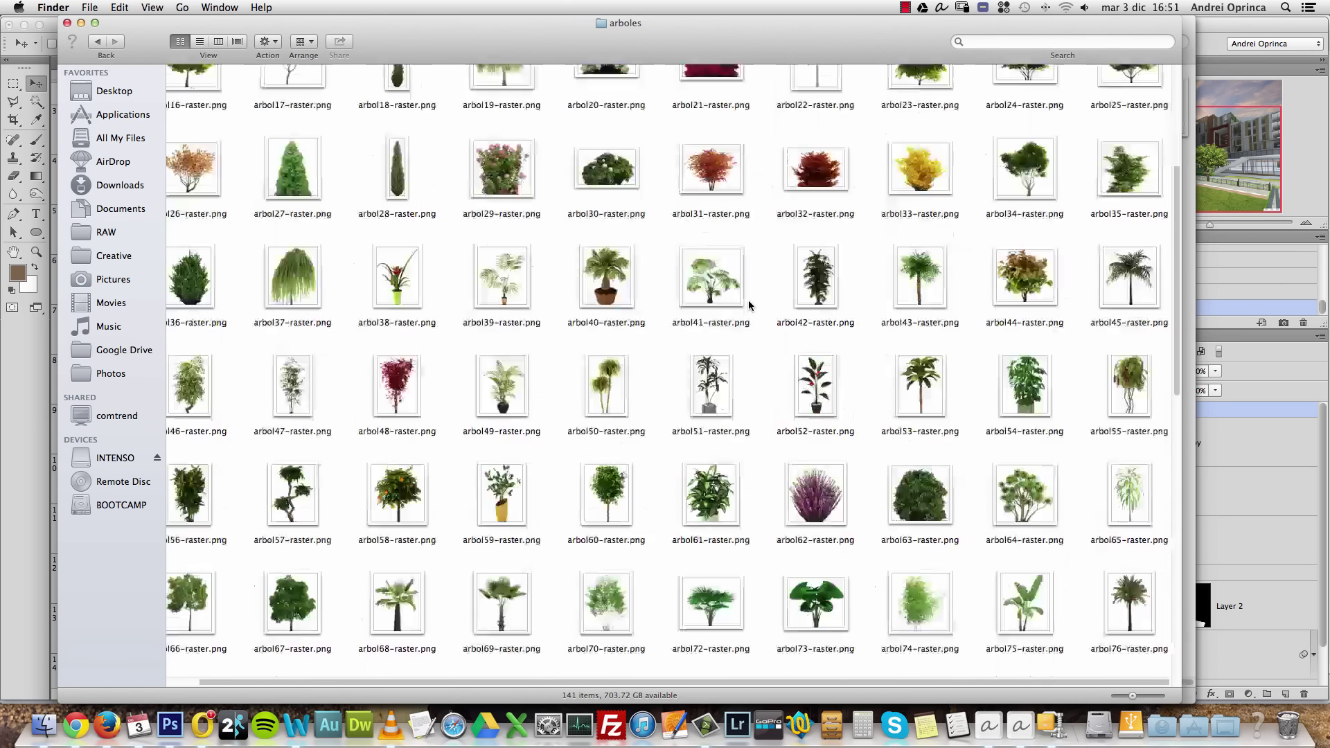
{"action": "scroll", "coordinate": [749, 306], "scroll_direction": "down", "scroll_amount": 4}
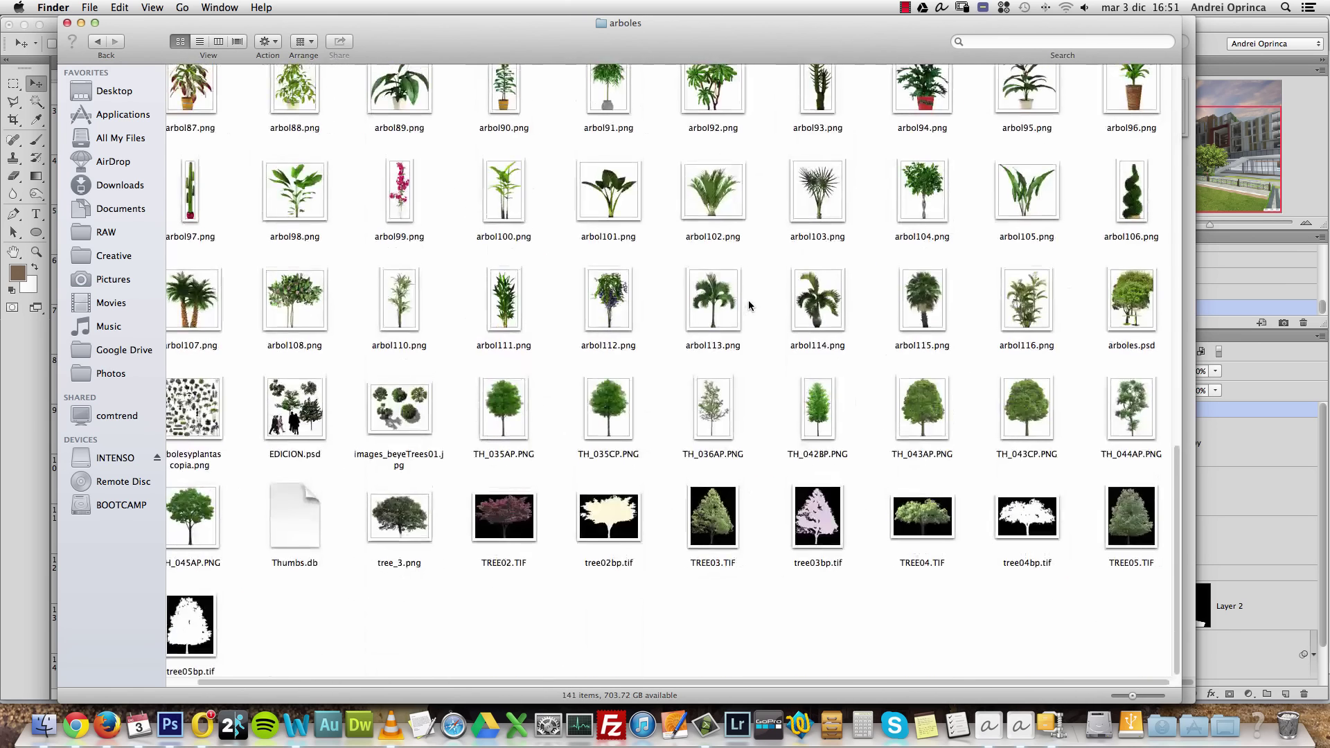
{"action": "scroll", "coordinate": [749, 306], "scroll_direction": "up", "scroll_amount": 15}
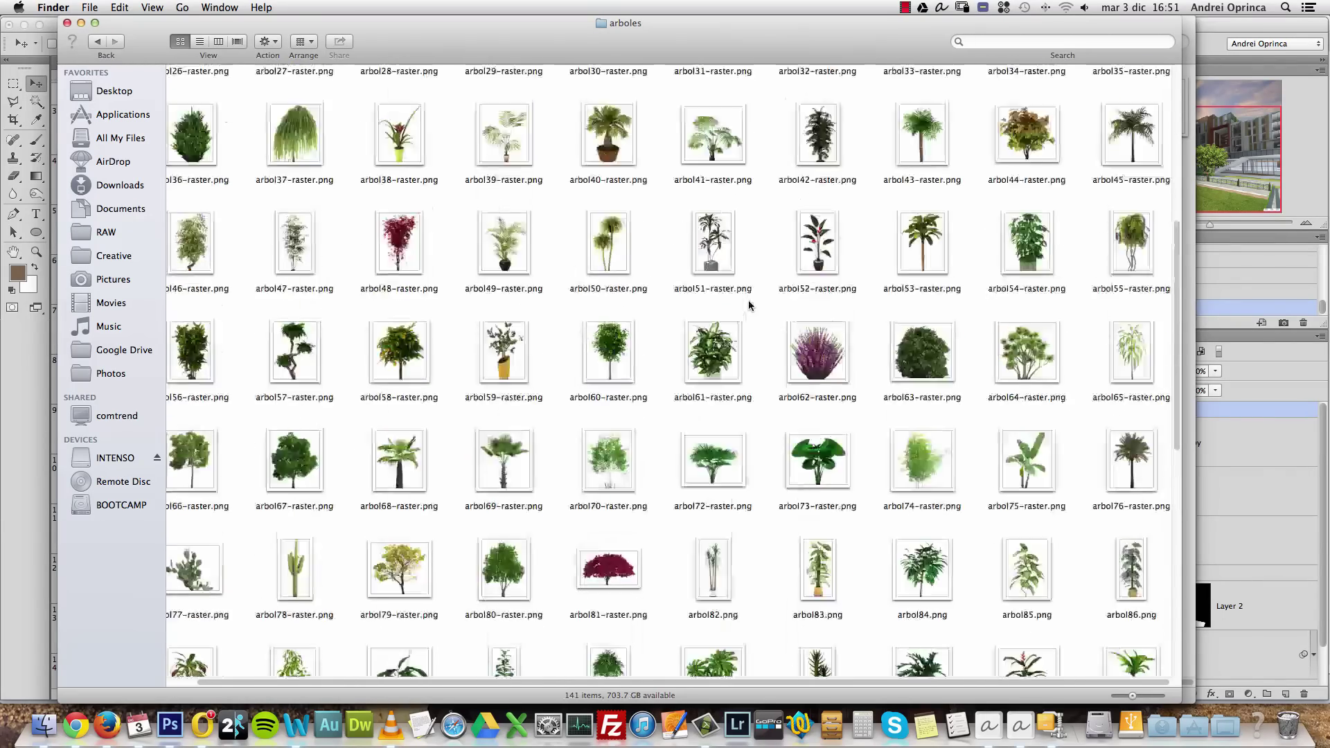
{"action": "scroll", "coordinate": [749, 305], "scroll_direction": "up", "scroll_amount": 2}
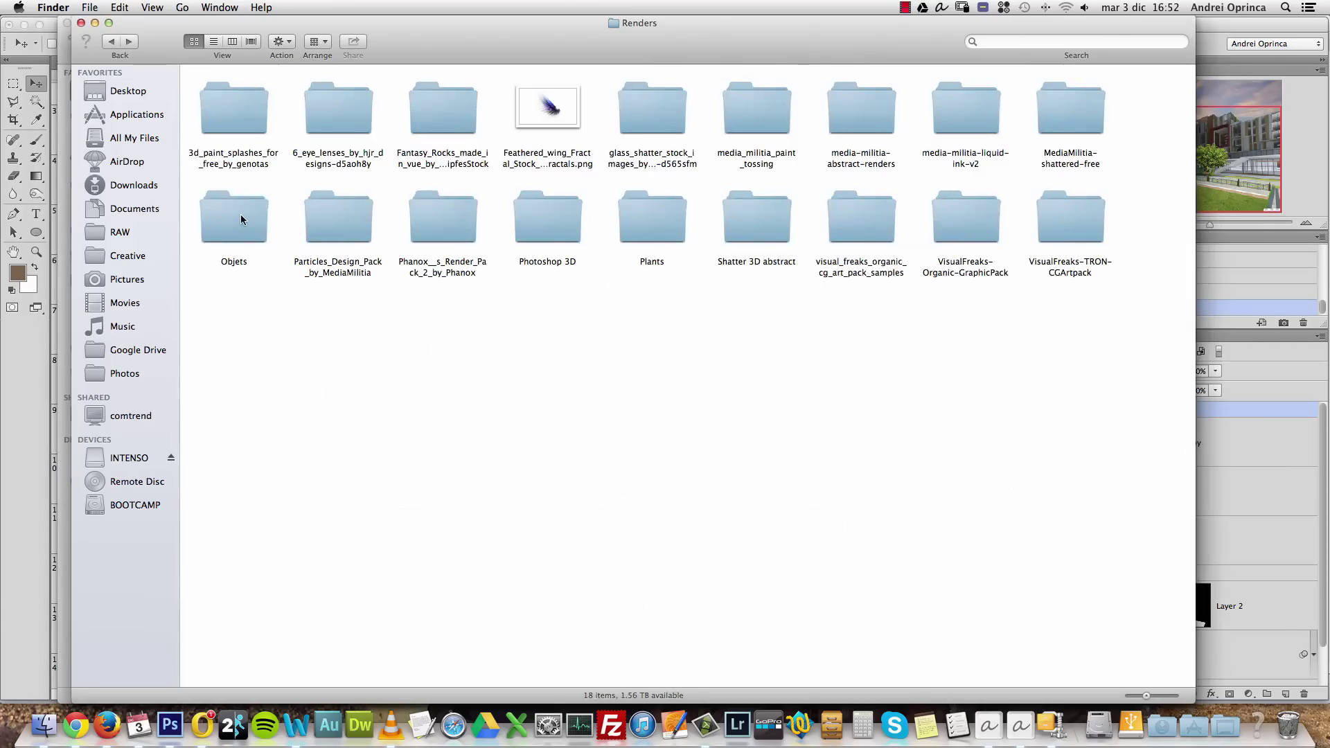
Open lamp-post.png from the Objets folder in Adobe Photoshop CS6
{"action": "double_click", "coordinate": [234, 220]}
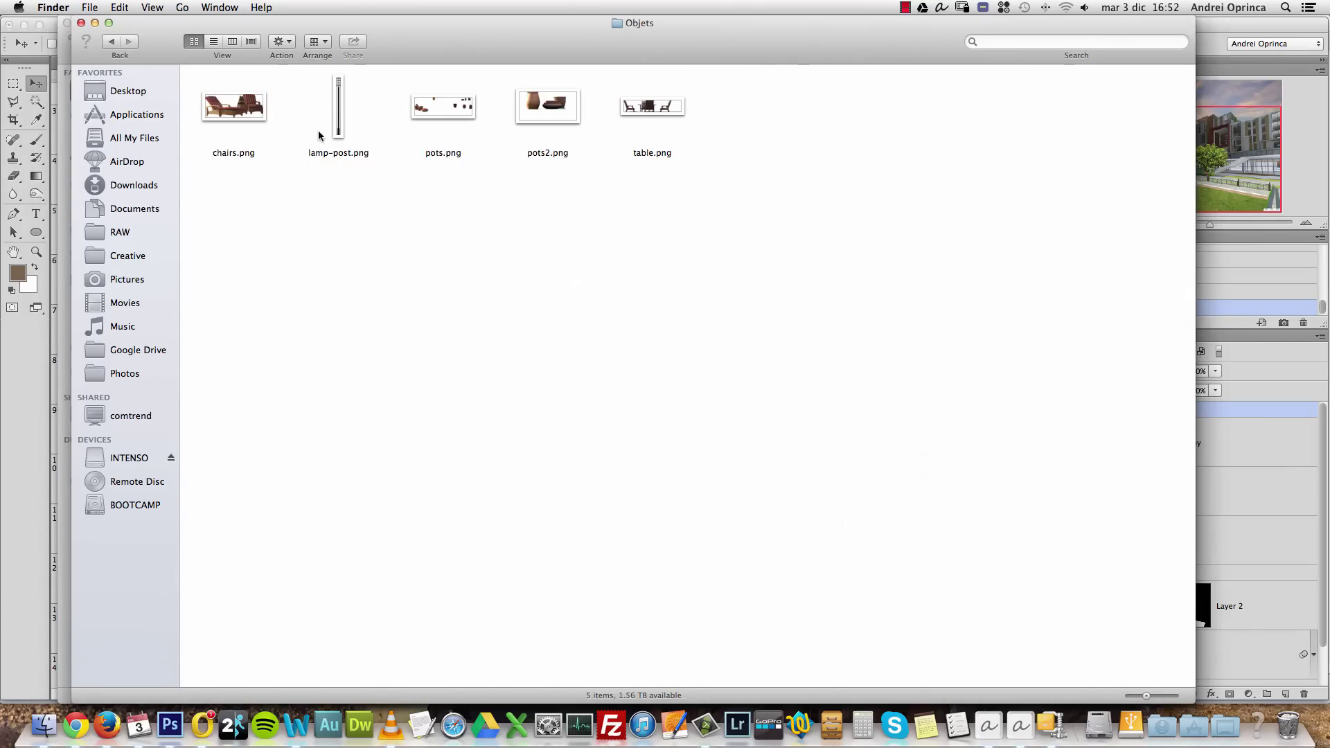
{"action": "left_click", "coordinate": [340, 133]}
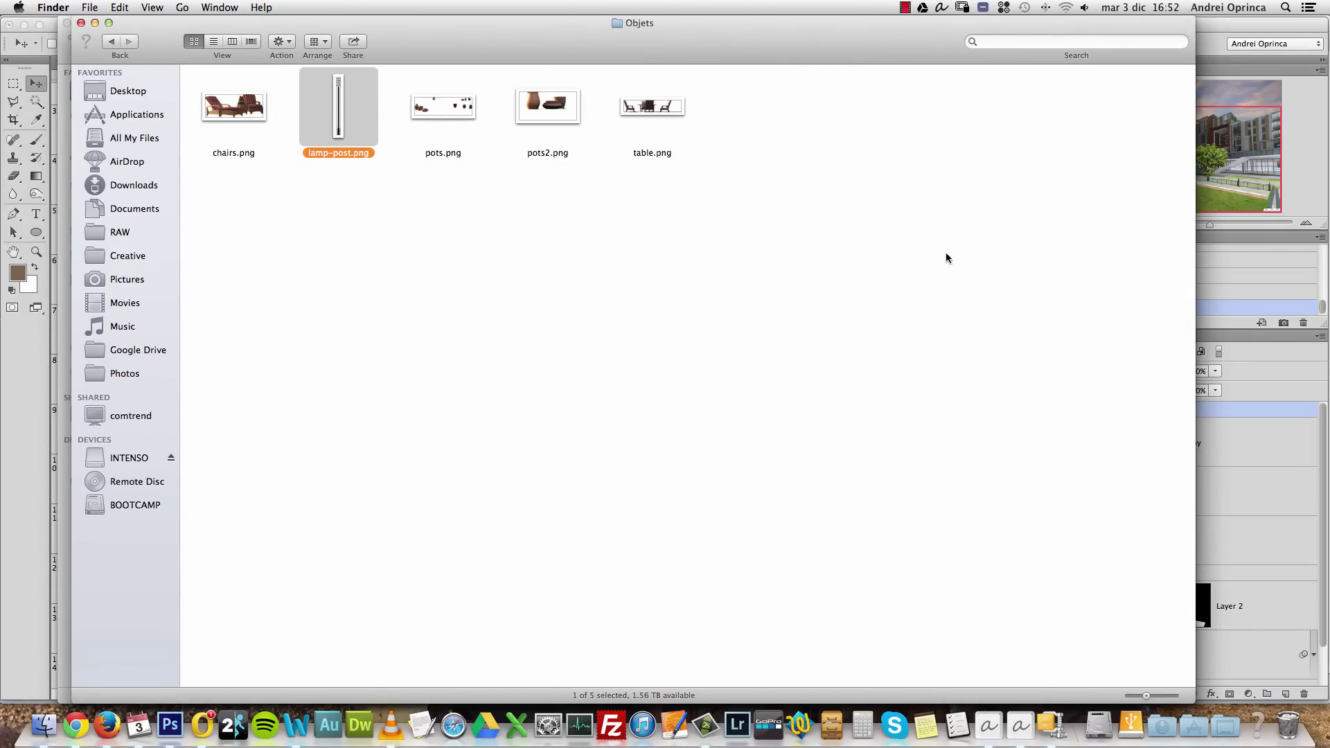
{"action": "right_click", "coordinate": [352, 109]}
{"action": "mouse_move", "coordinate": [420, 130]}
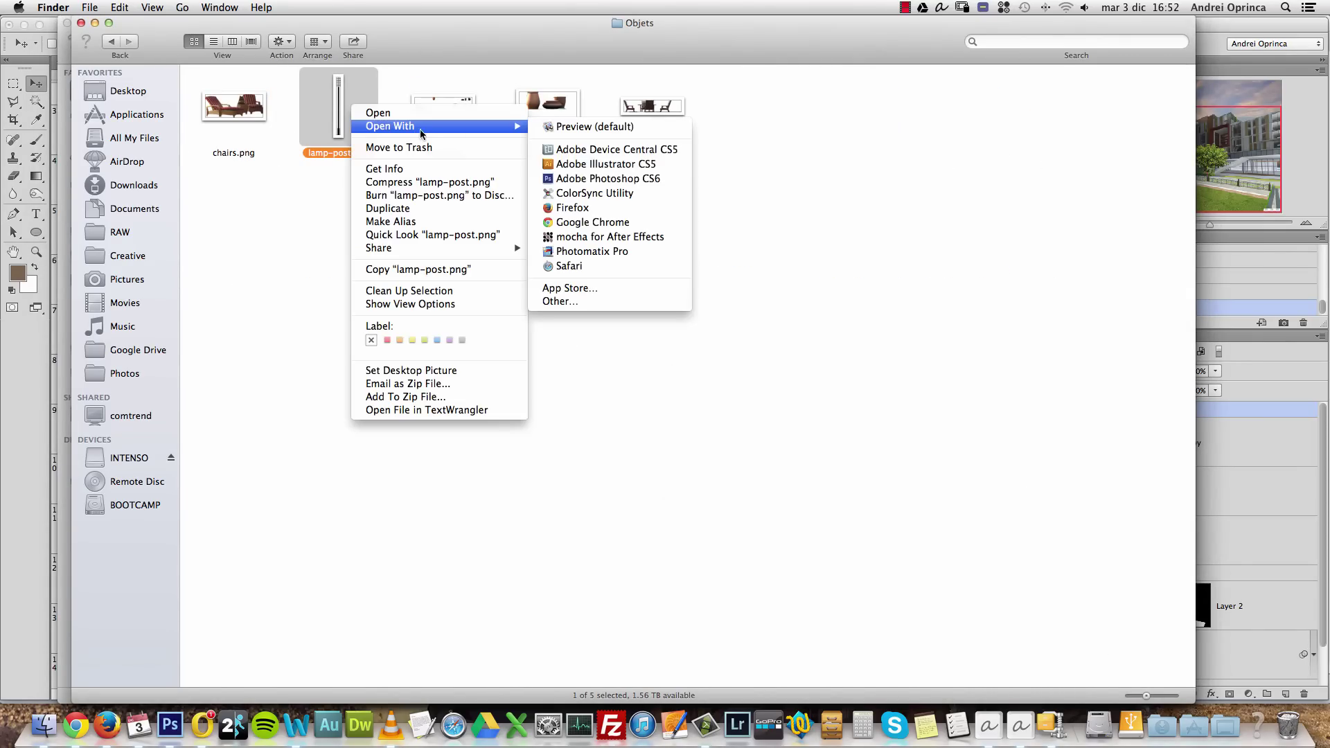
{"action": "left_click", "coordinate": [574, 179]}
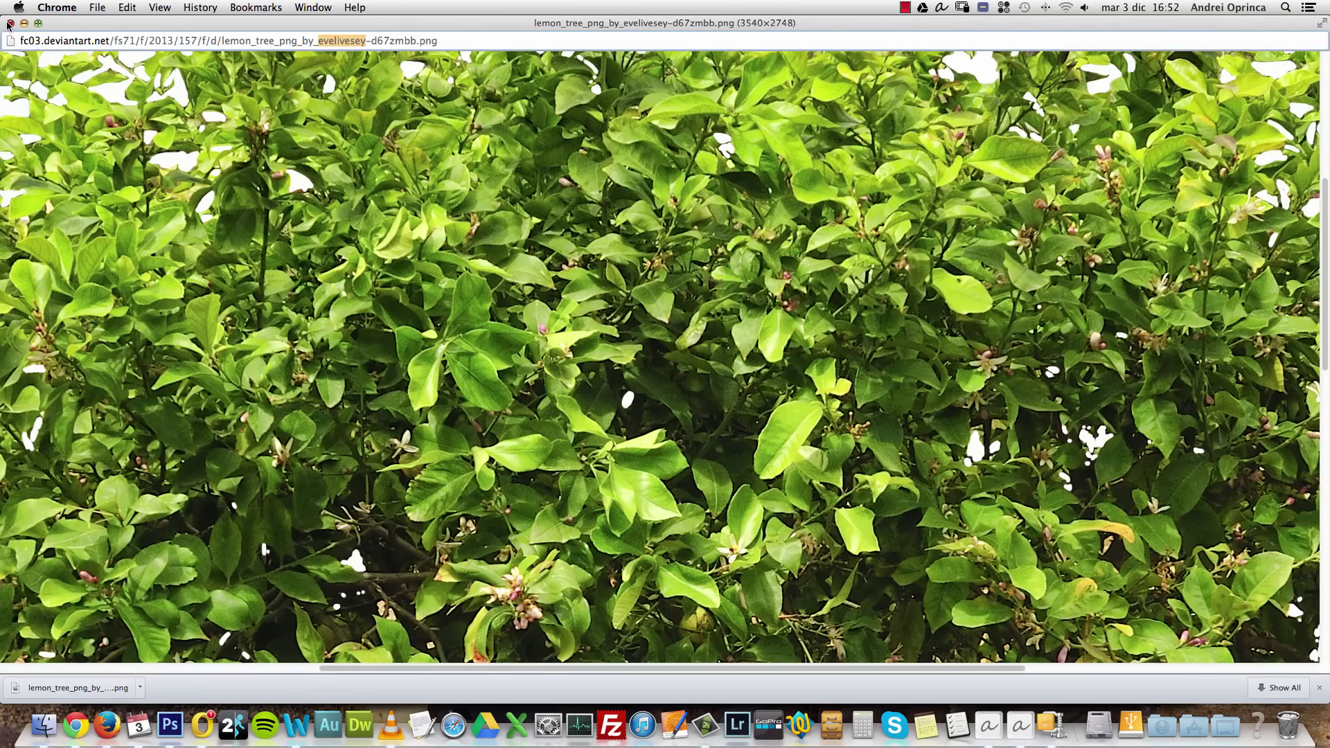
In Chrome, close the full-size lemon tree image, then look over the misc plant texture page and close it
{"action": "left_click", "coordinate": [9, 24]}
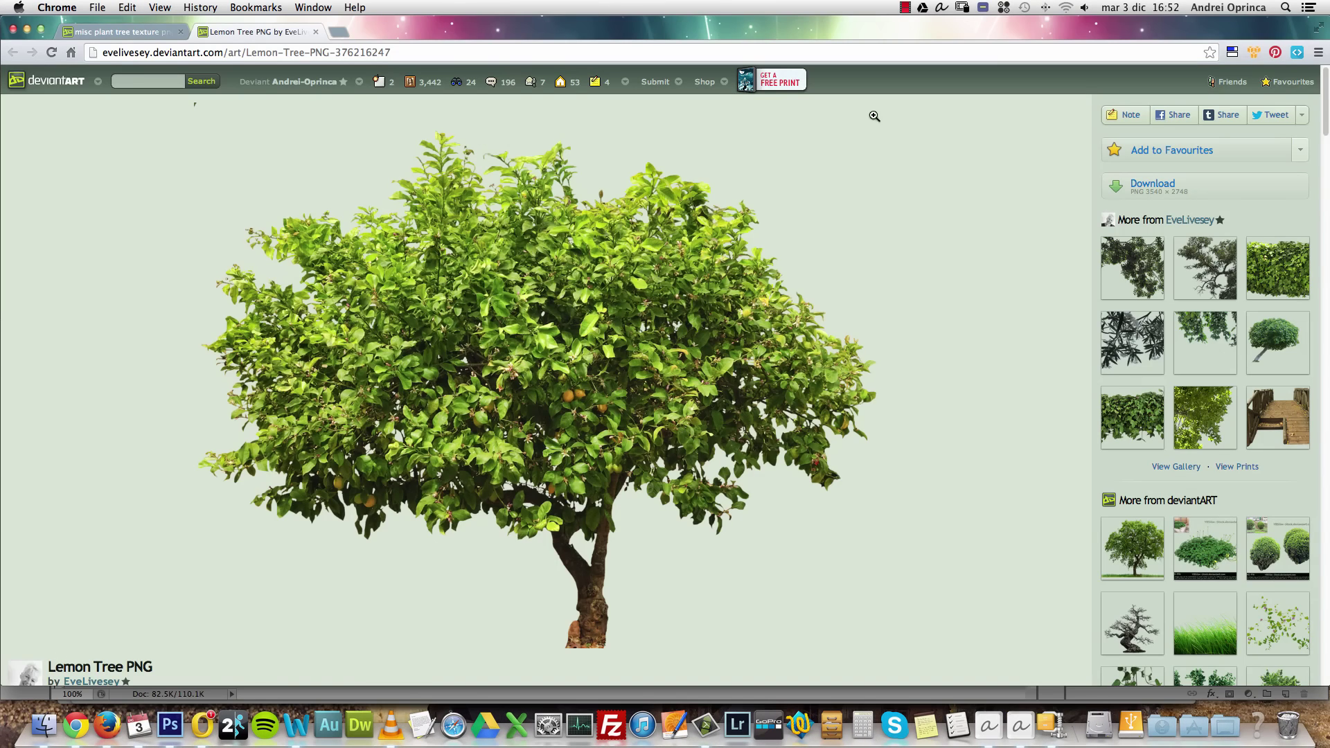
{"action": "left_click", "coordinate": [119, 32]}
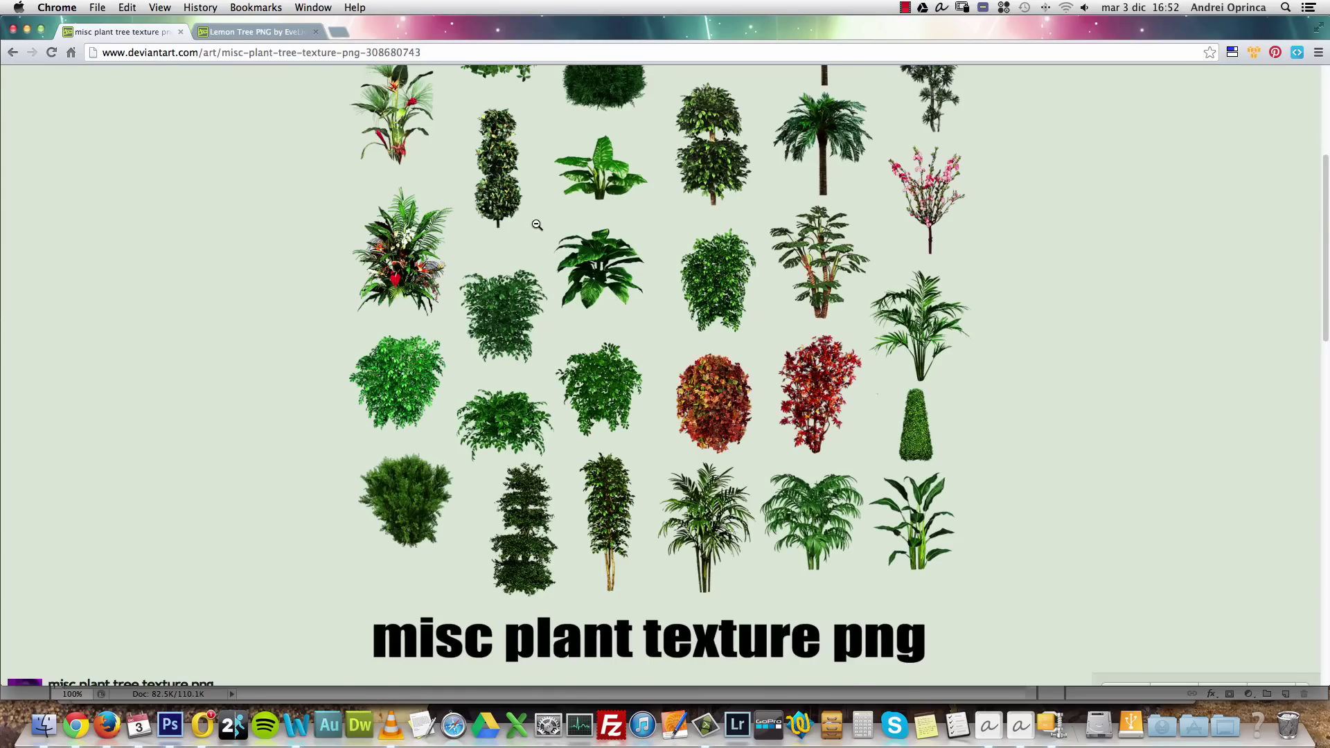
{"action": "scroll", "coordinate": [544, 229], "scroll_direction": "up", "scroll_amount": 5}
{"action": "scroll", "coordinate": [548, 221], "scroll_direction": "down", "scroll_amount": 3}
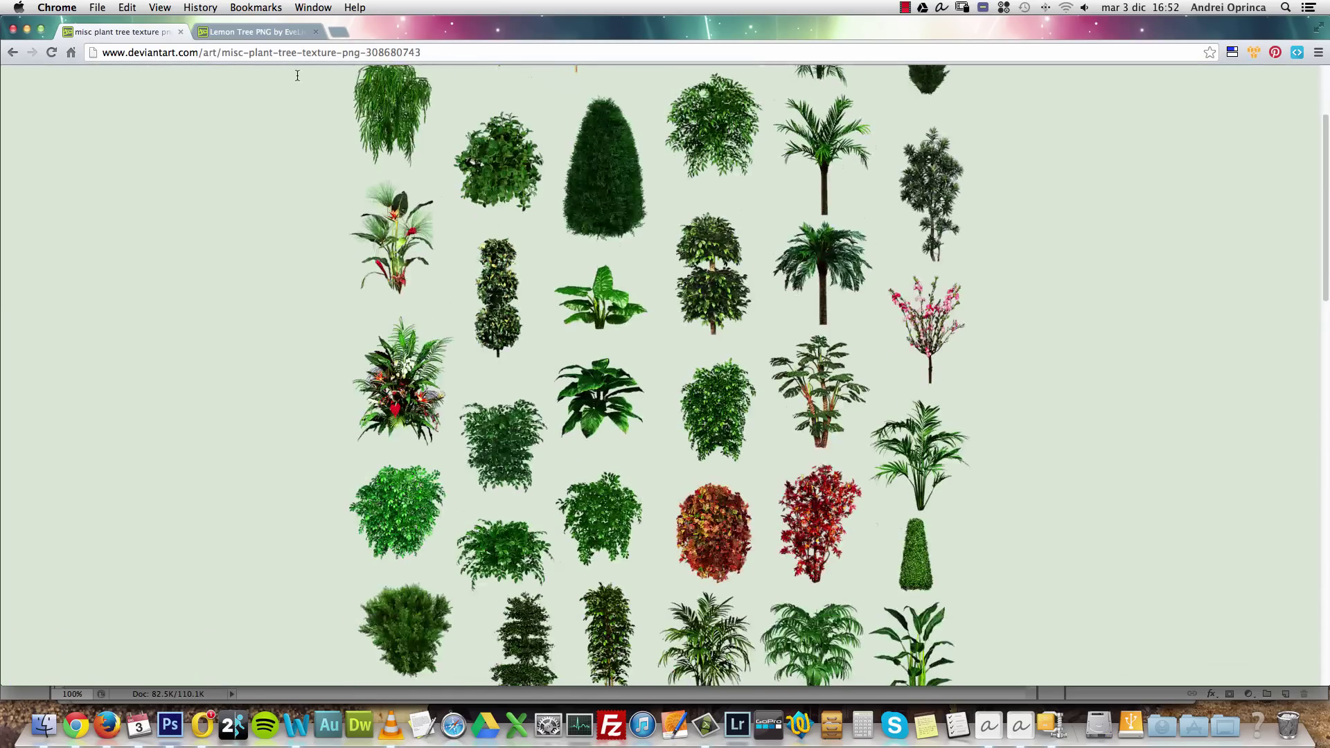
{"action": "left_click", "coordinate": [180, 31]}
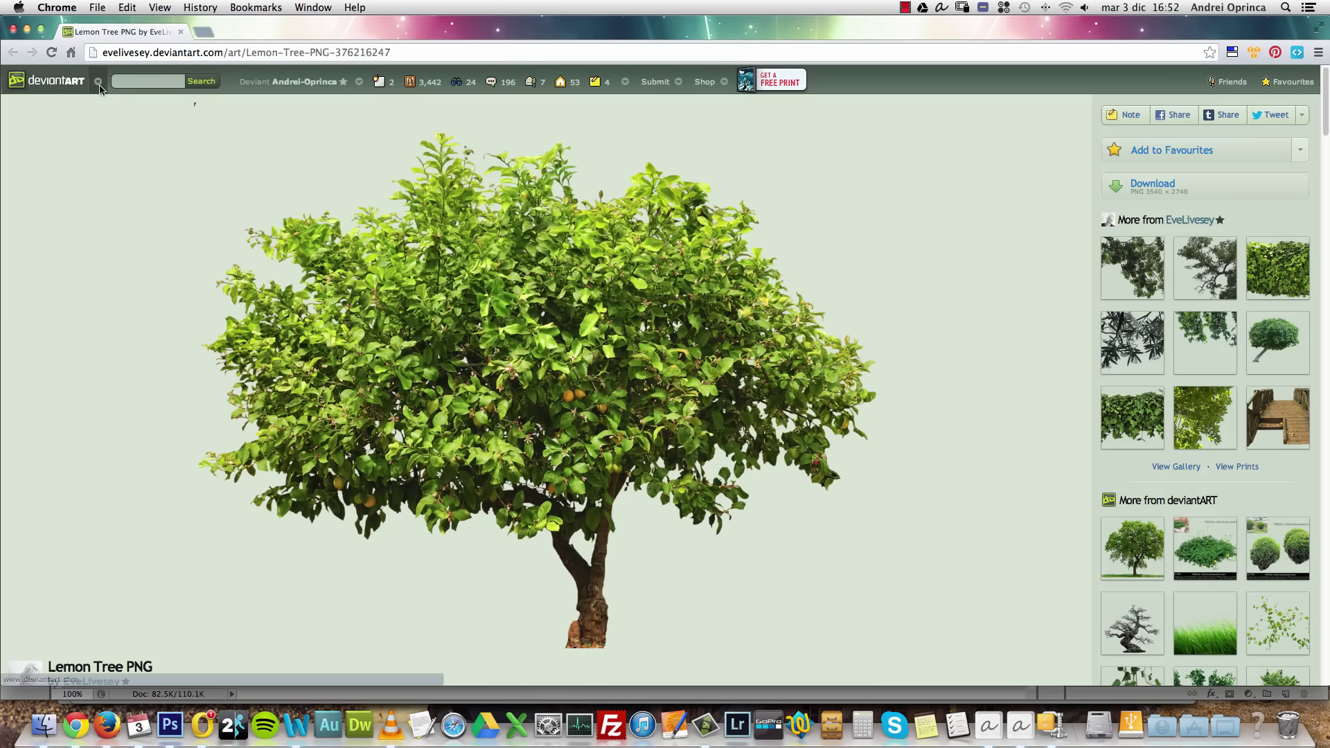
Search deviantART for "light post png" and view the Street Light PNG Glowing result before returning to the results
{"action": "left_click", "coordinate": [130, 80]}
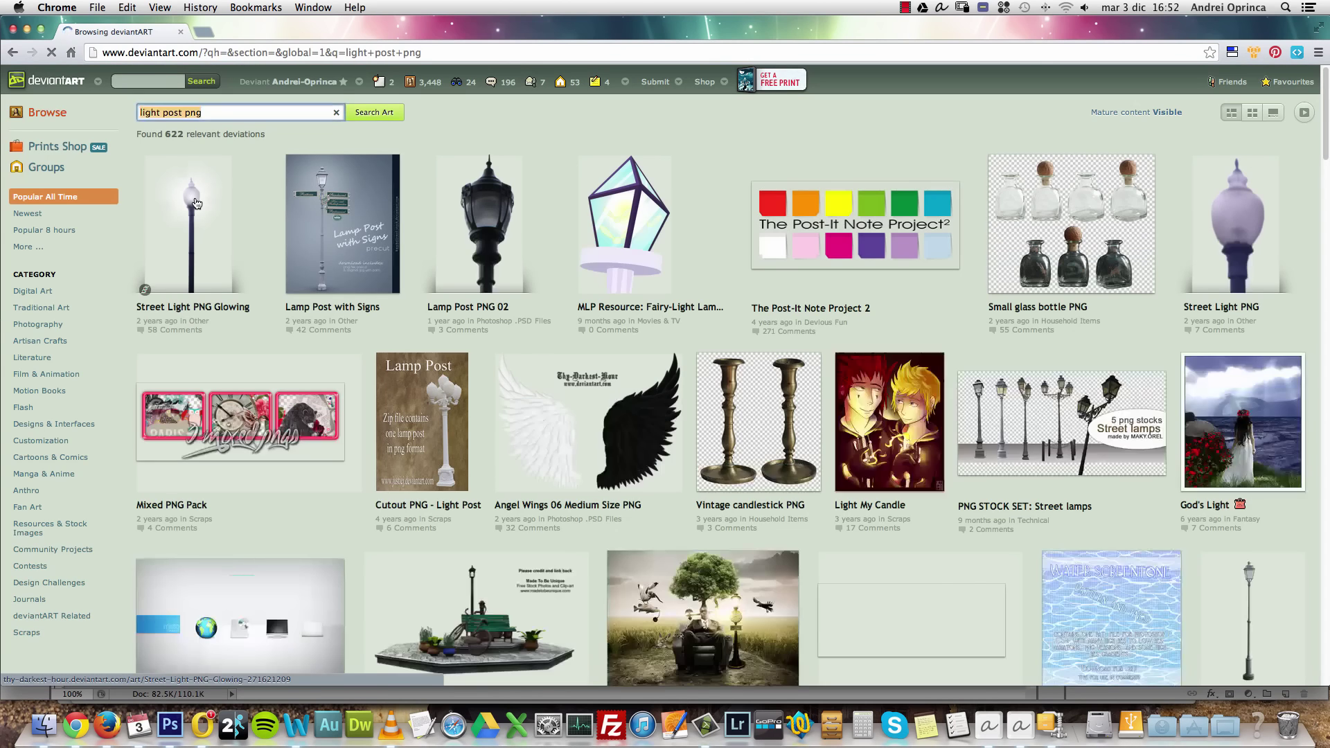
{"action": "left_click", "coordinate": [184, 229]}
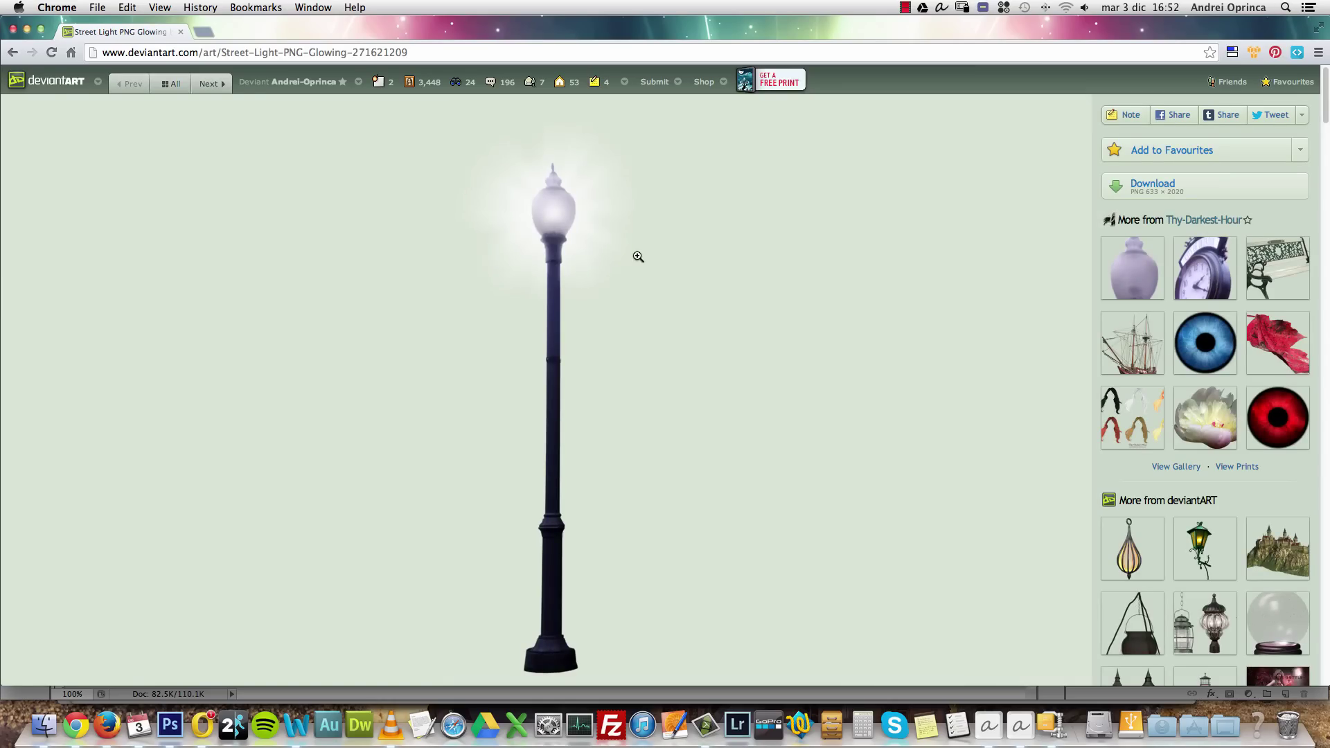
{"action": "left_click", "coordinate": [13, 52]}
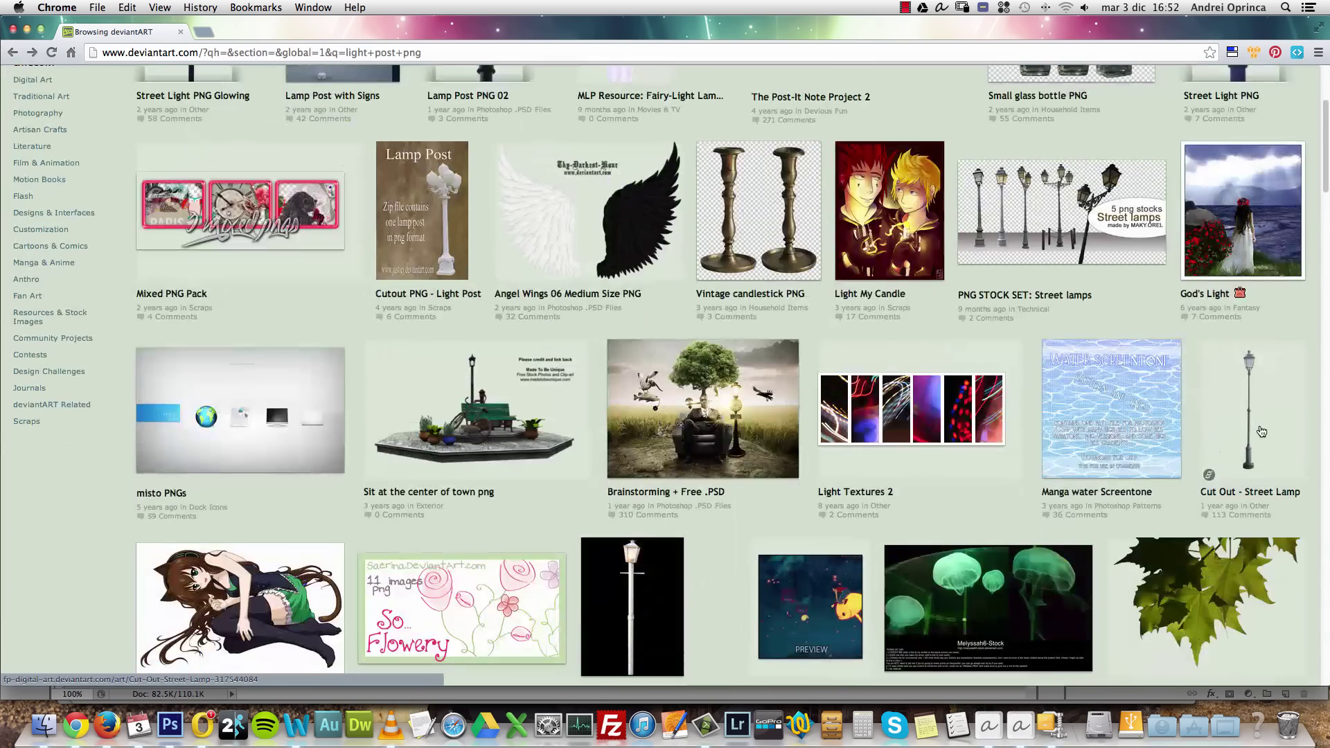
Open the Cut Out - Street Lamp result, inspect its image and download the PNG
{"action": "left_click", "coordinate": [1261, 431]}
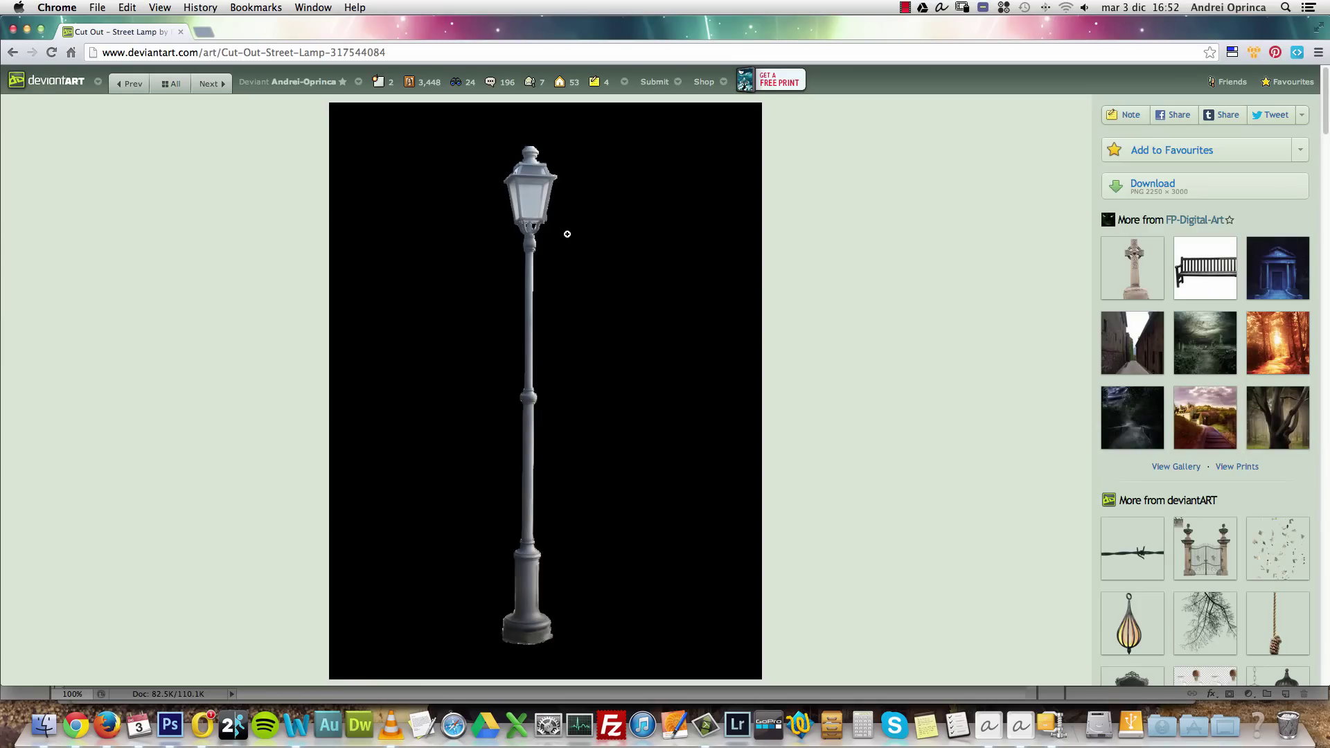
{"action": "left_click", "coordinate": [567, 235]}
{"action": "left_click", "coordinate": [664, 309]}
{"action": "left_click", "coordinate": [669, 327]}
{"action": "left_click", "coordinate": [818, 257]}
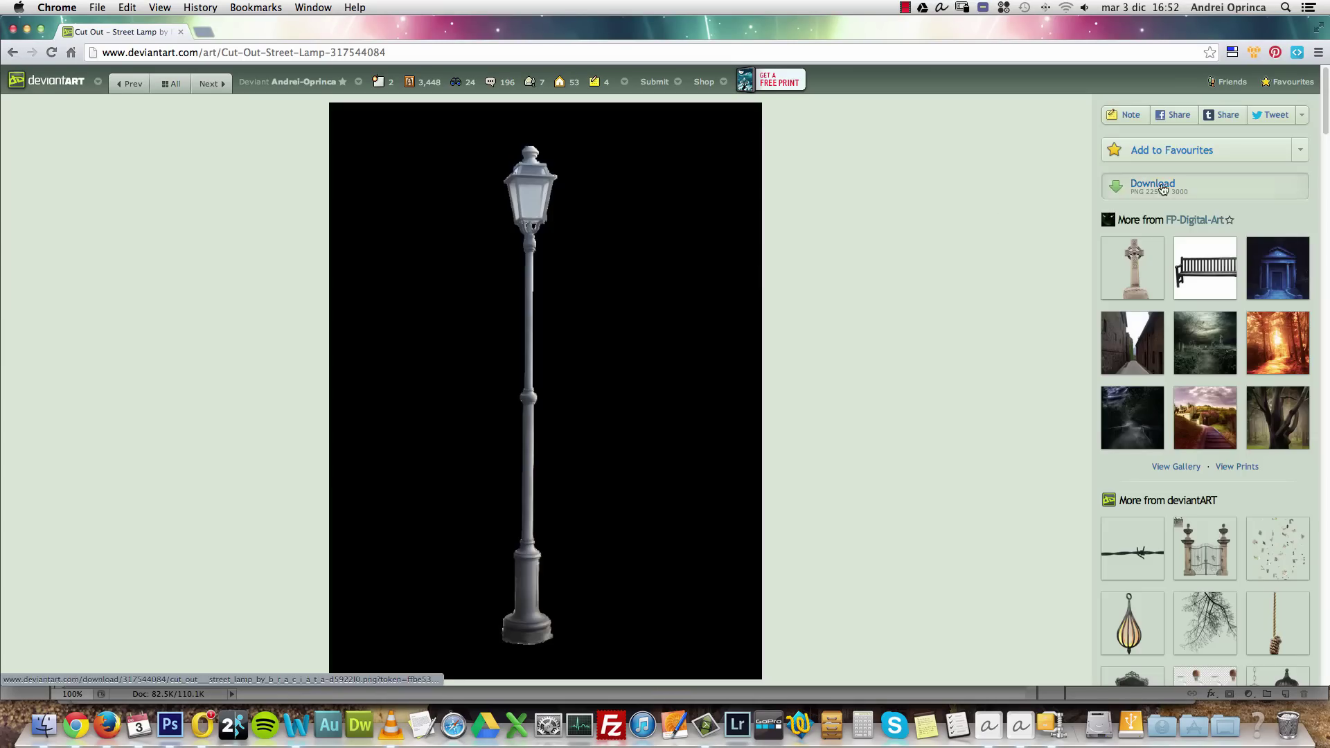
{"action": "left_click", "coordinate": [1160, 183]}
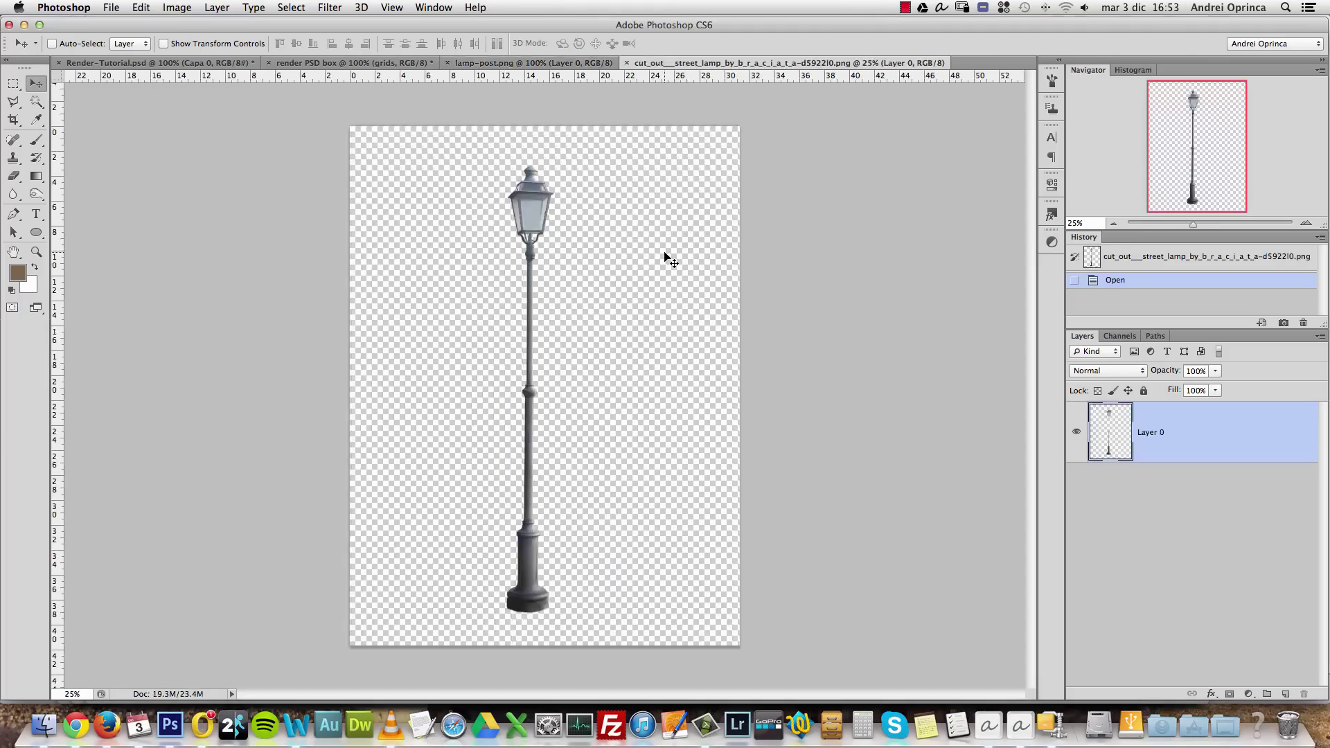
In Photoshop, copy the entire street lamp cut-out image and close it together with lamp-post.png
{"action": "key", "text": "cmd+a"}
{"action": "key", "text": "cmd+w"}
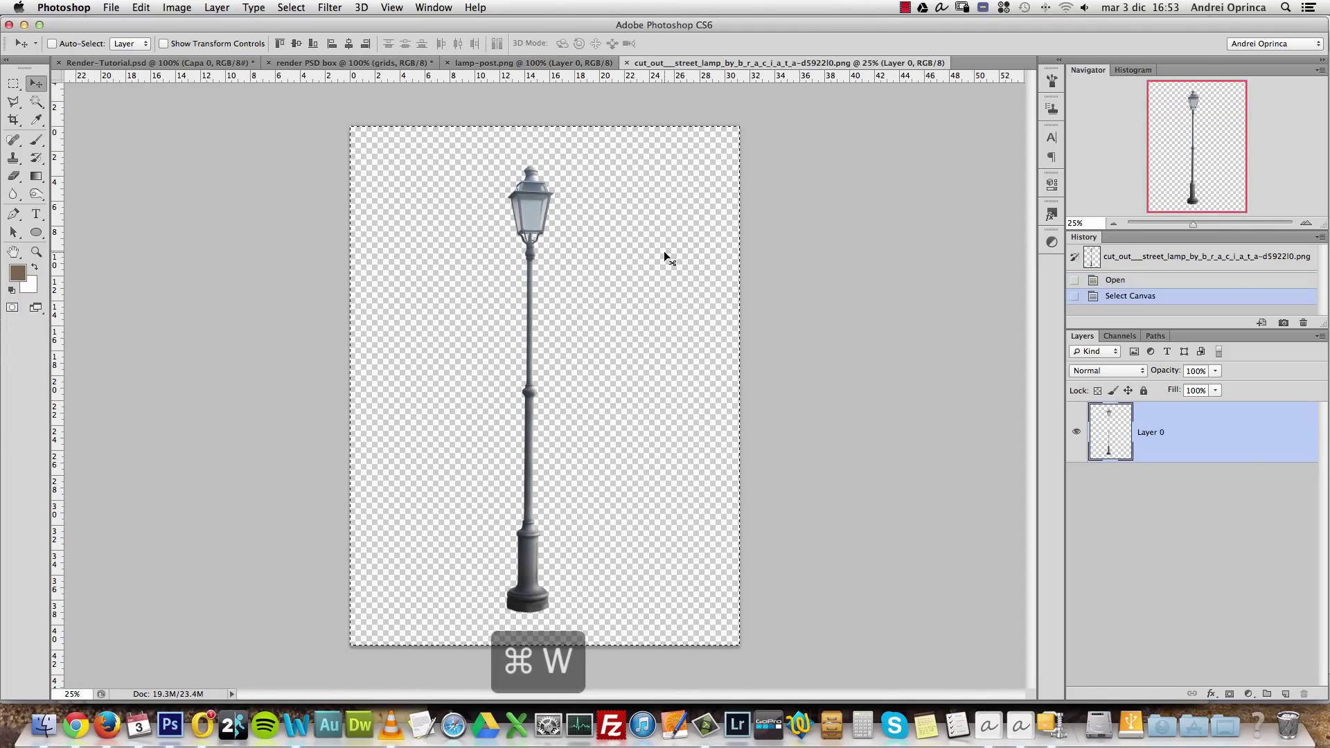
{"action": "key", "text": "super+w"}
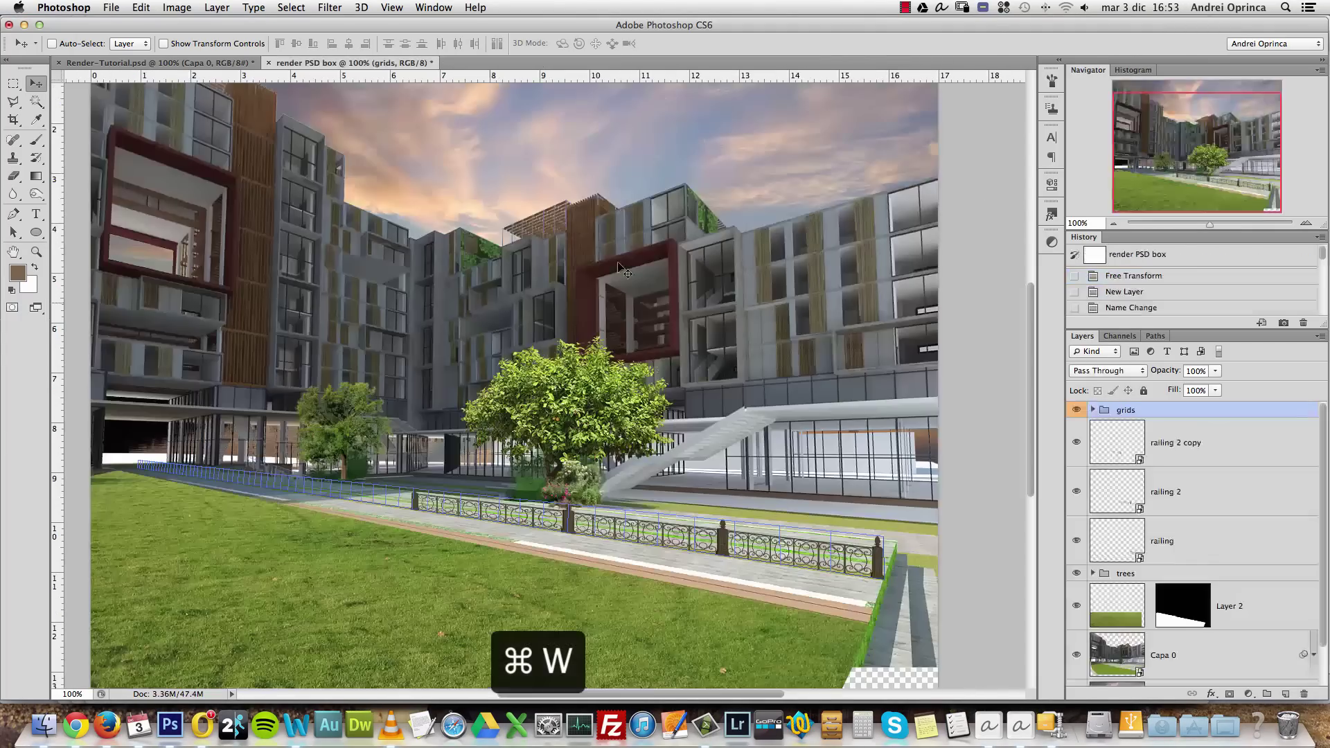
Paste the street lamp above the railing 2 copy layer and scale it down proportionally to suit the scene
{"action": "left_click", "coordinate": [1177, 447]}
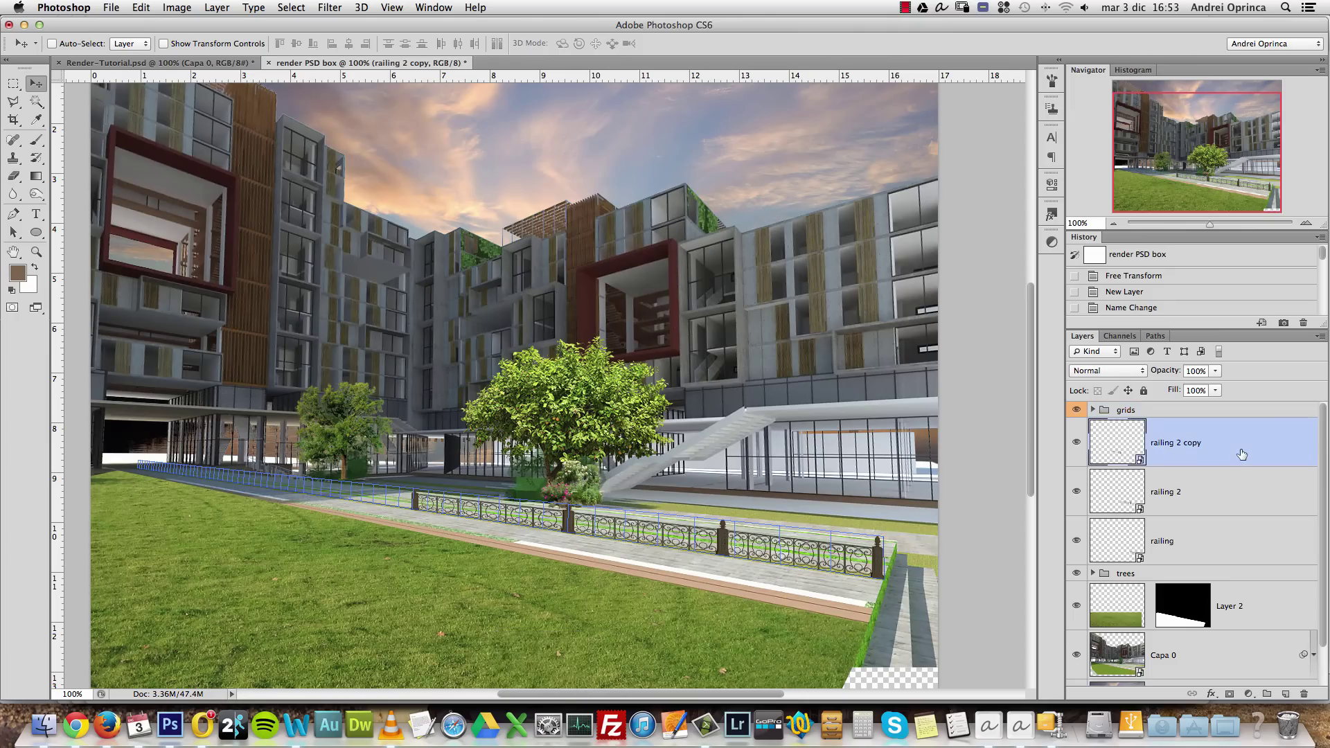
{"action": "key", "text": "super+v"}
{"action": "key", "text": "super+t"}
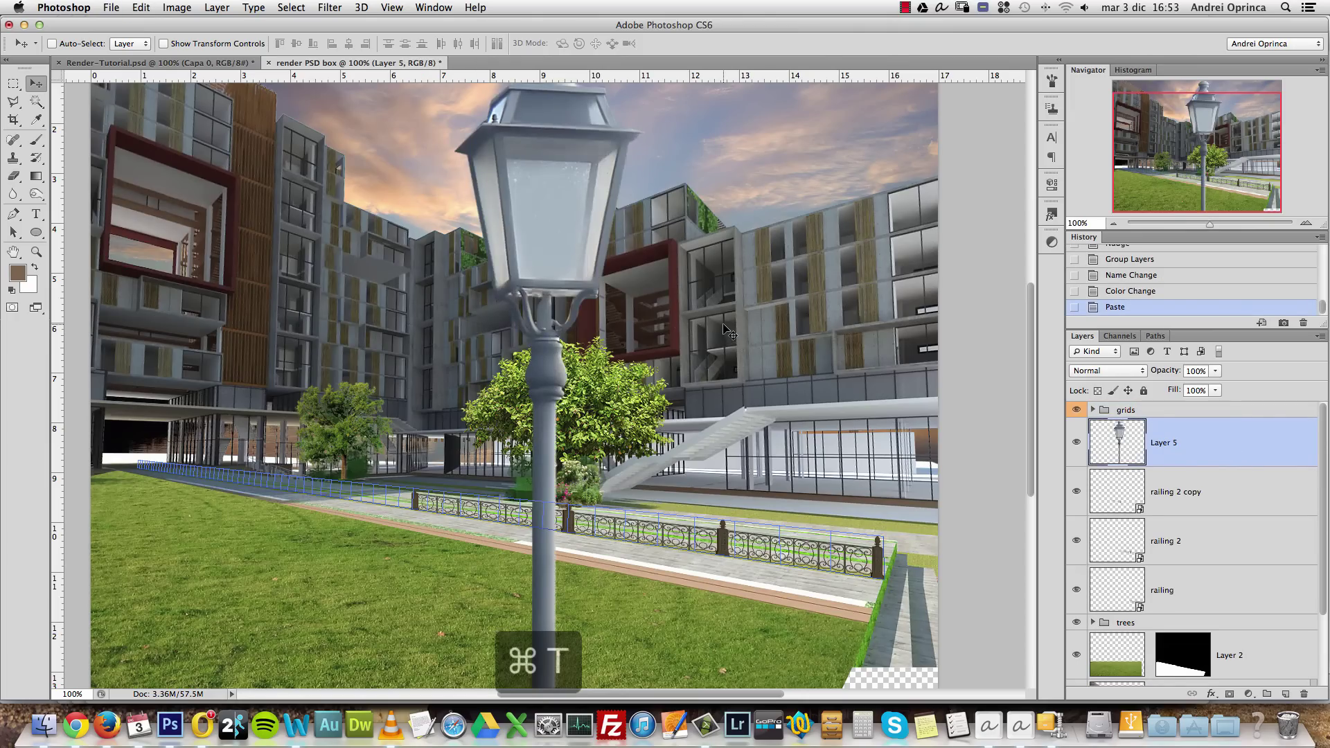
{"action": "left_click", "coordinate": [264, 43]}
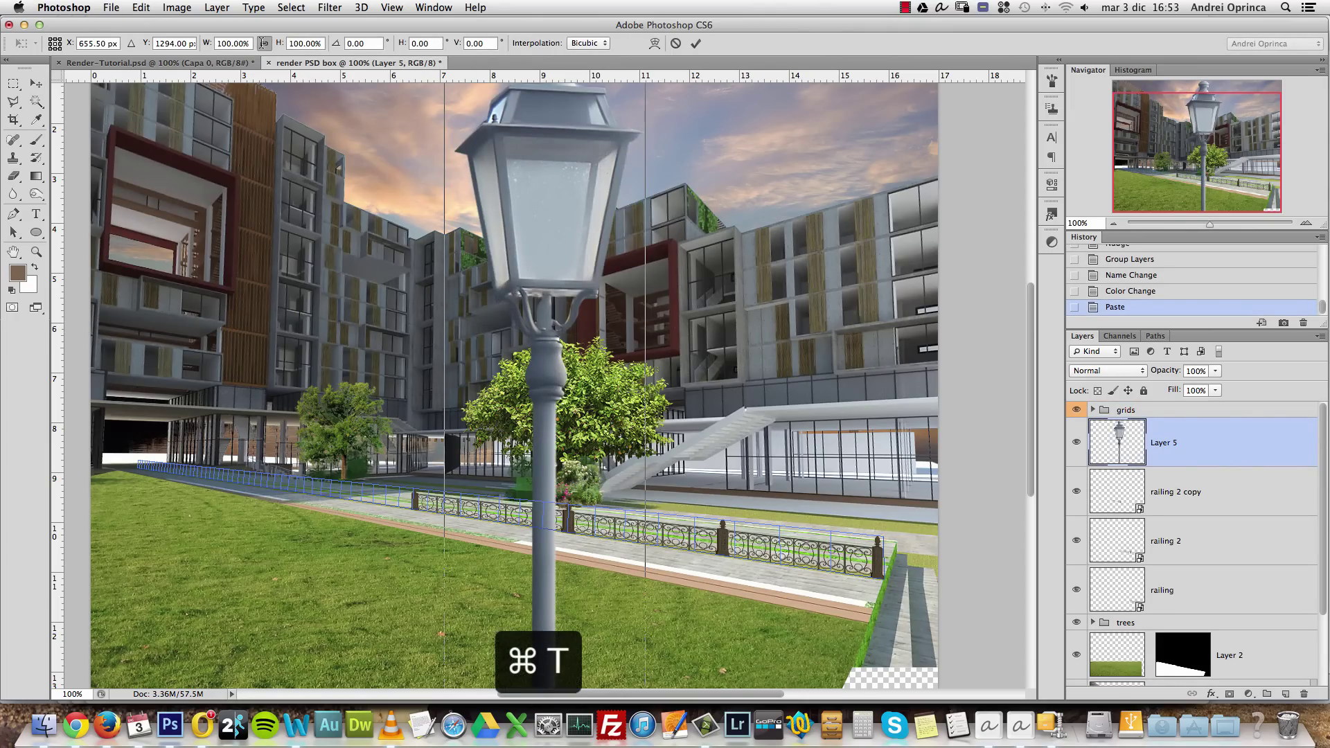
{"action": "left_click", "coordinate": [238, 43]}
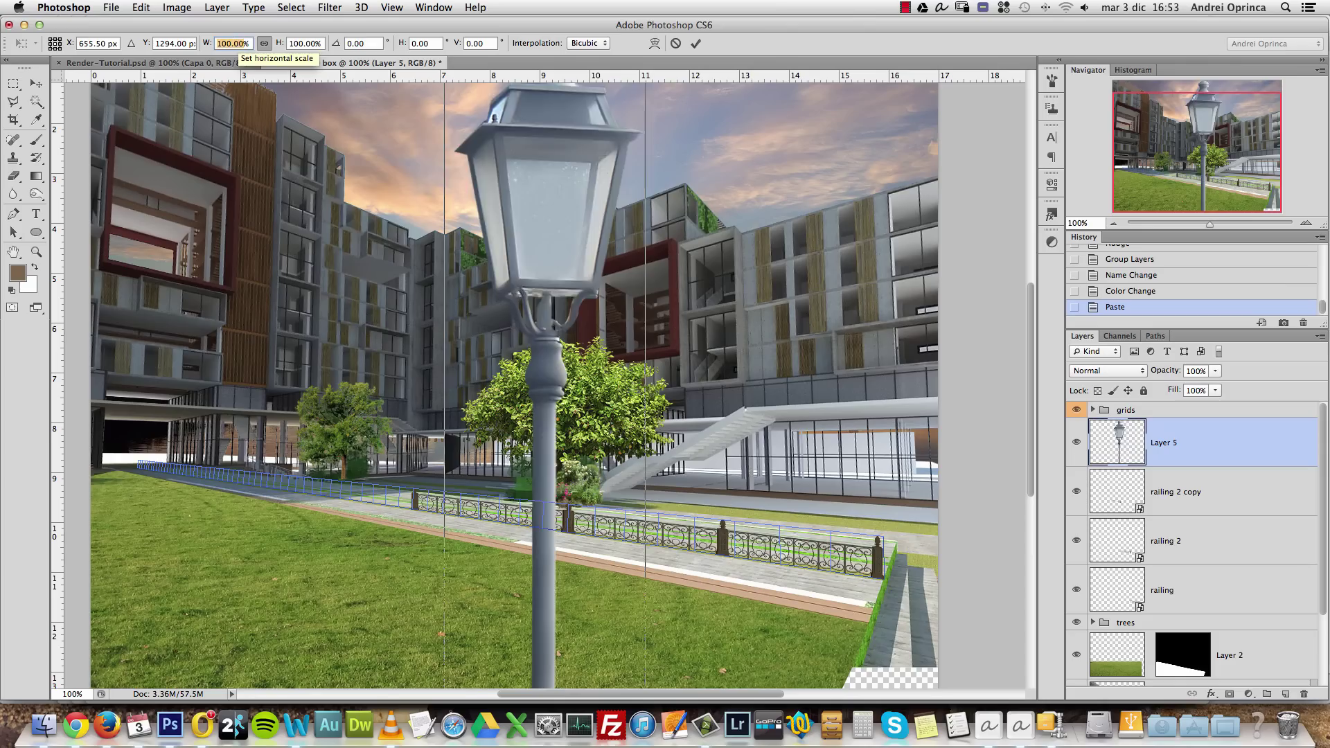
{"action": "key", "text": "Return"}
{"action": "key", "text": "Return"}
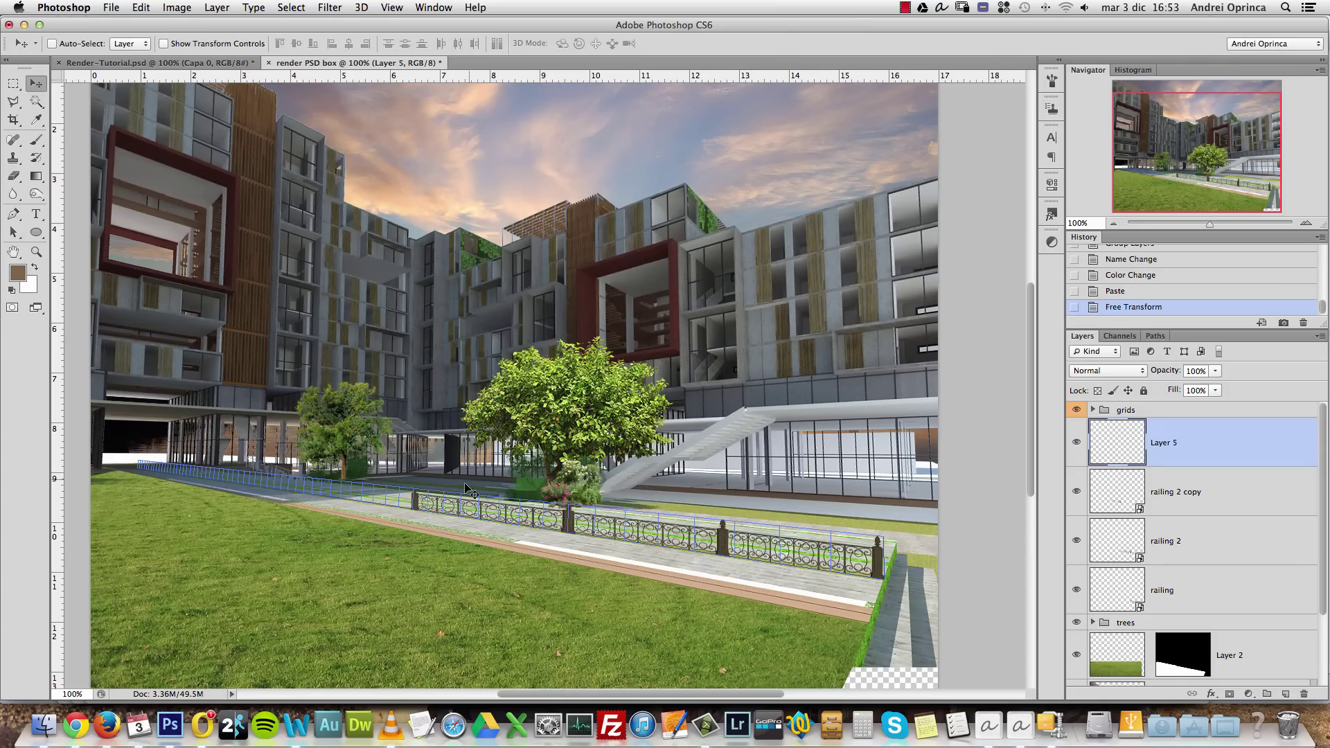
Move the street lamp onto the paved walkway in front of the ornamental railing, keeping its current scale
{"action": "left_click_drag", "start_coordinate": [471, 491], "coordinate": [676, 459]}
{"action": "key", "text": "super+t"}
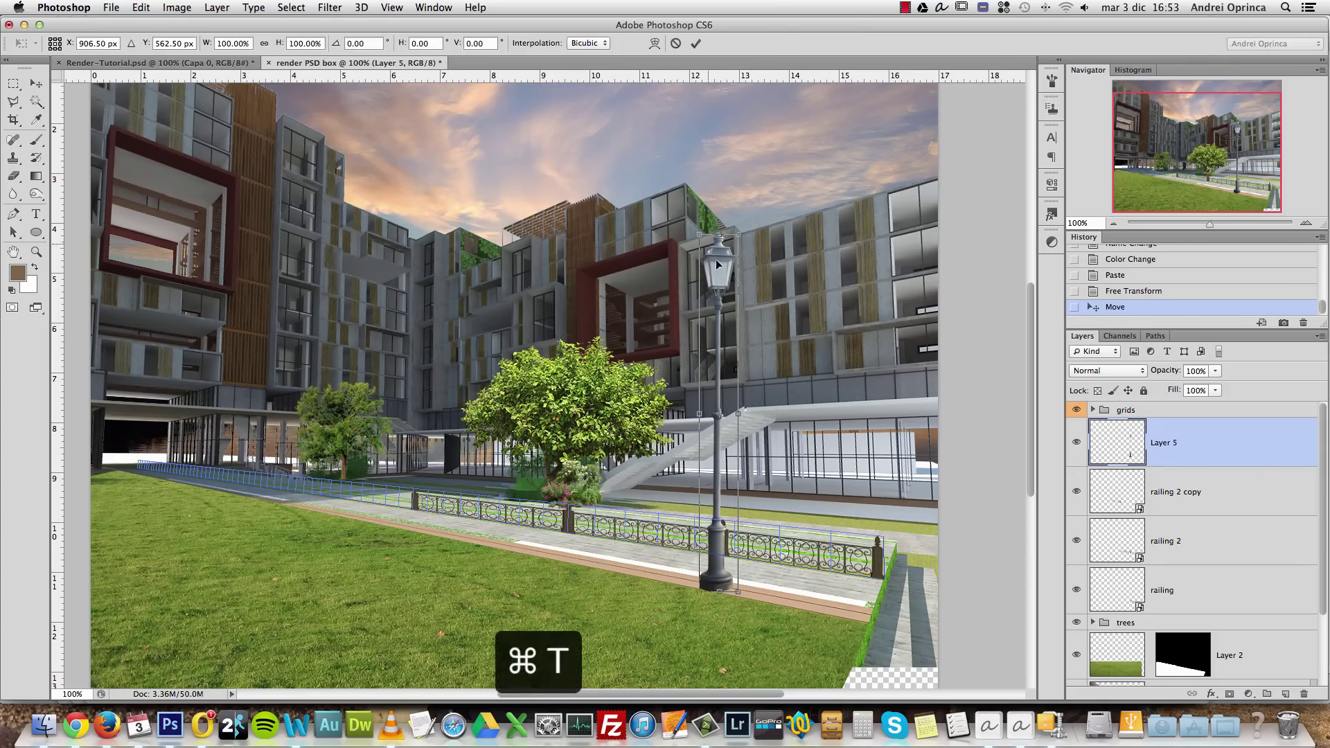
{"action": "key", "text": "Return"}
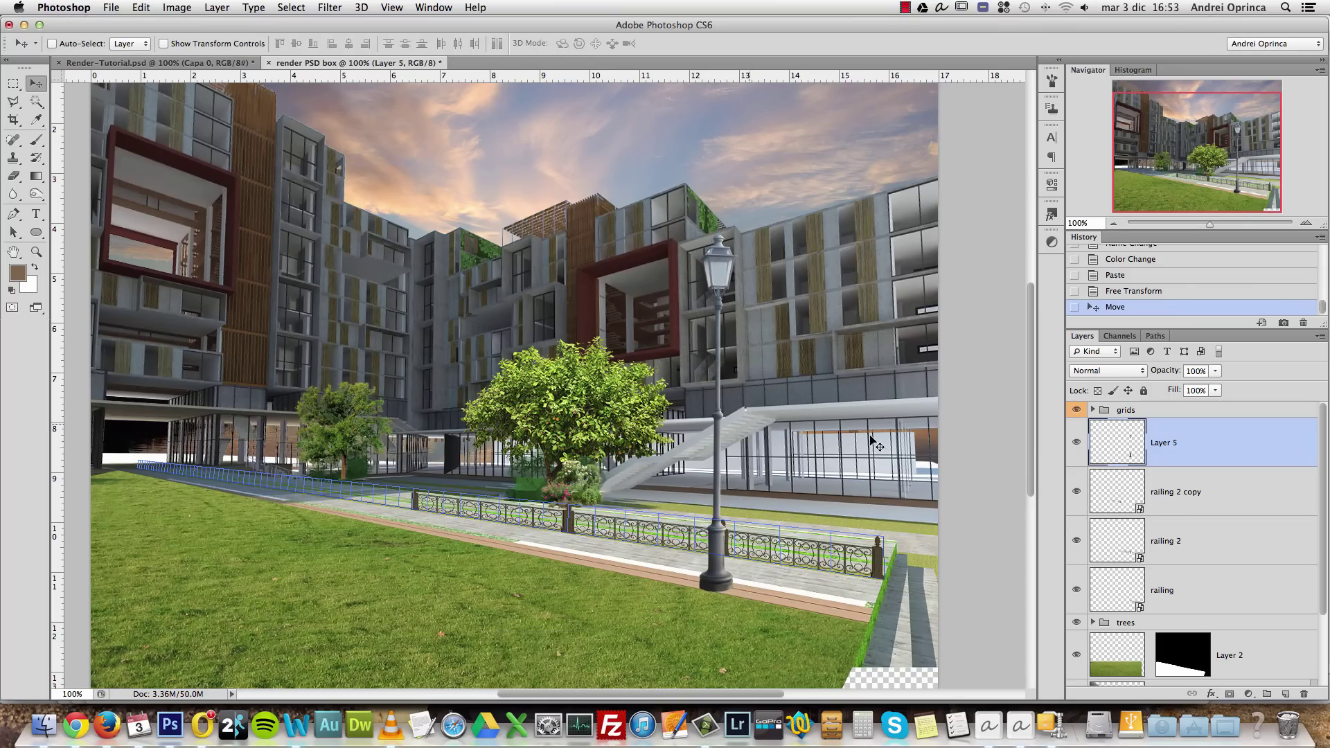
Rename the pasted street lamp's layer as lamp
{"action": "double_click", "coordinate": [1168, 444]}
{"action": "type", "text": "lamp"}
{"action": "key", "text": "Return"}
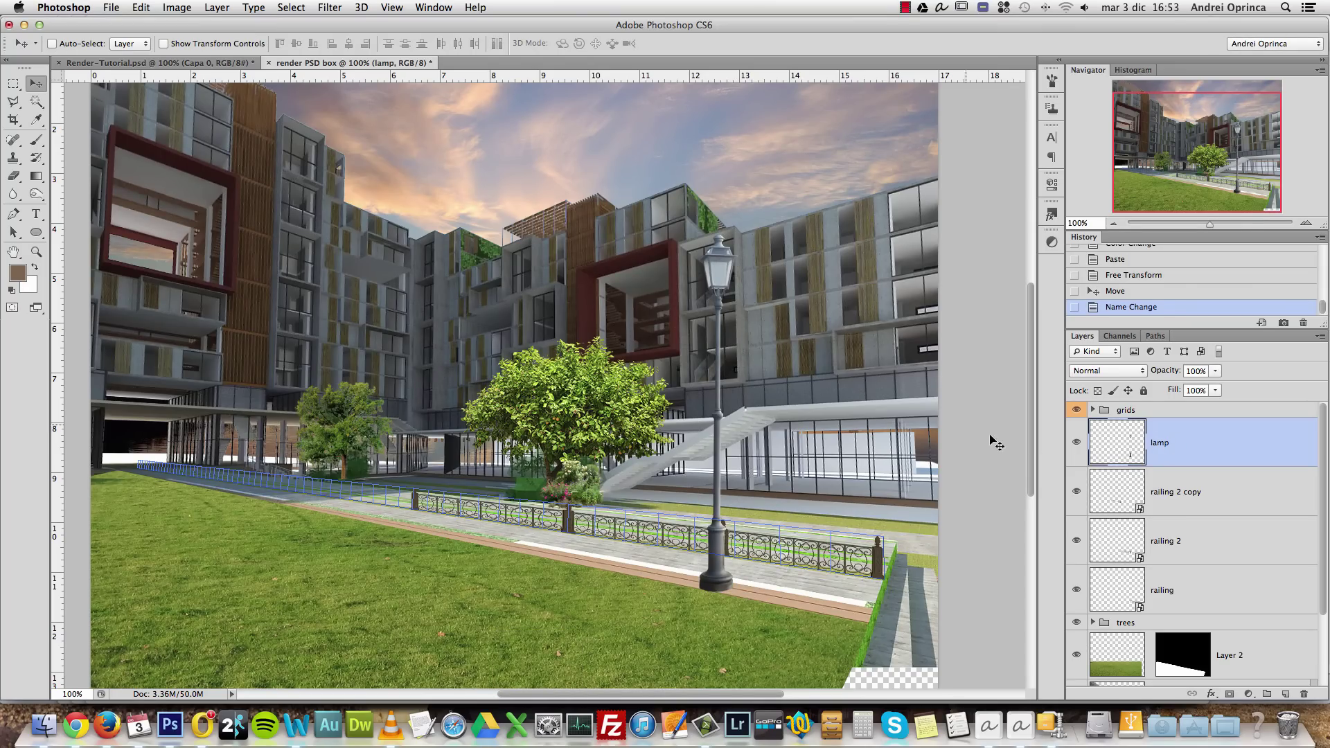
Convert the lamp layer to a smart object
{"action": "scroll", "coordinate": [679, 436], "scroll_direction": "up", "scroll_amount": 2}
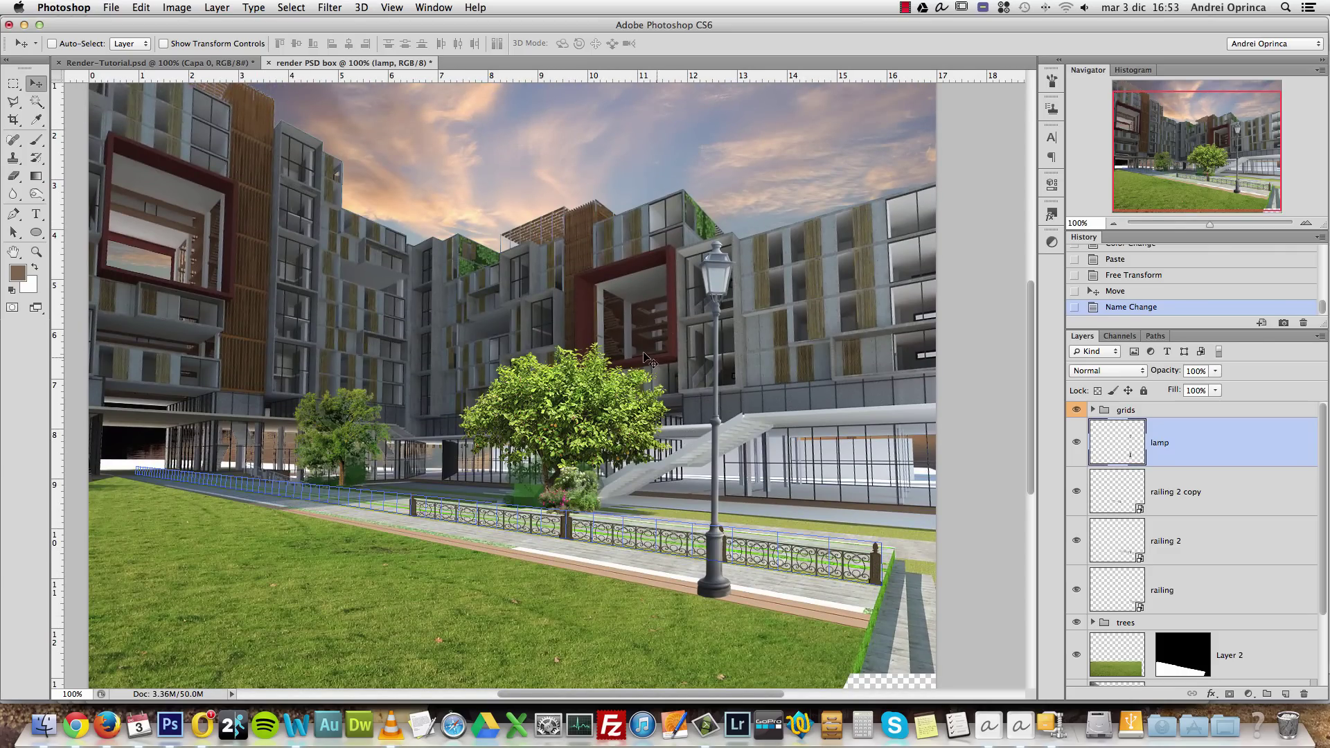
{"action": "scroll", "coordinate": [727, 447], "scroll_direction": "down", "scroll_amount": 1}
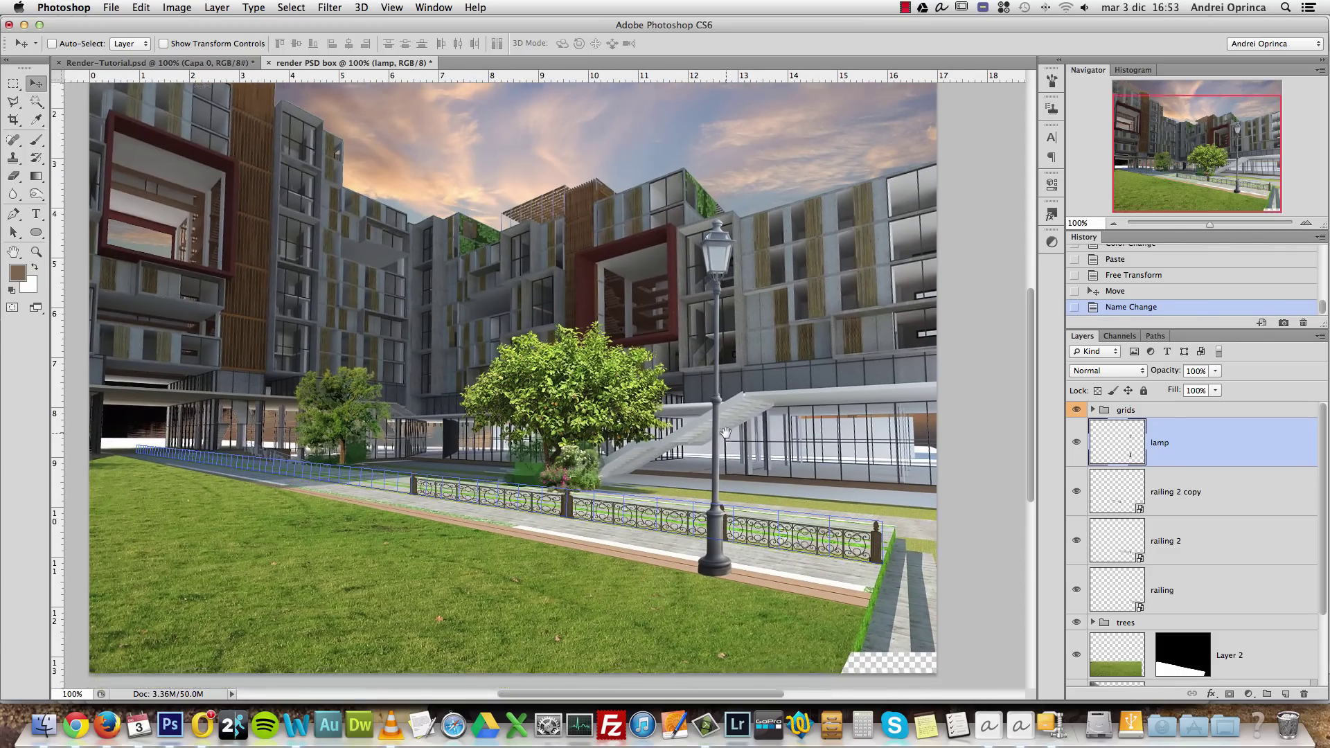
{"action": "key", "text": "super+t"}
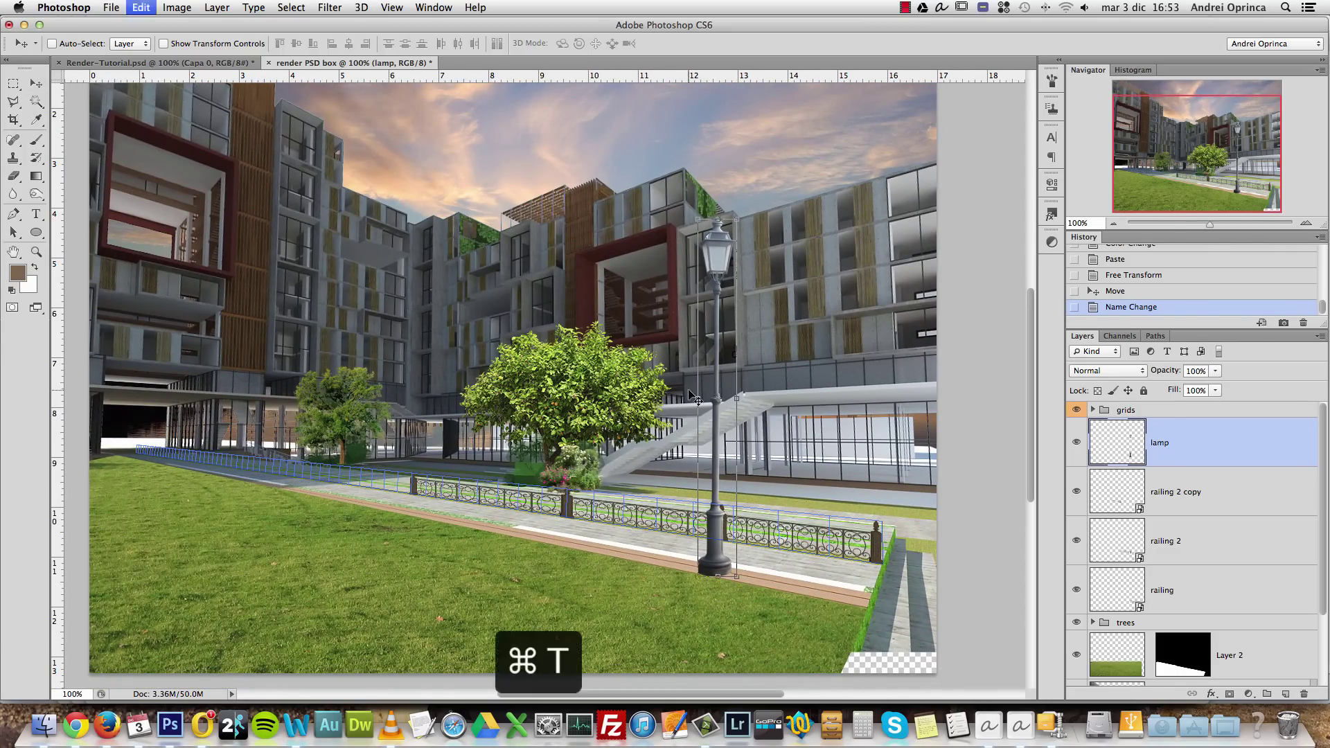
{"action": "key", "text": "Escape"}
{"action": "right_click", "coordinate": [1226, 445]}
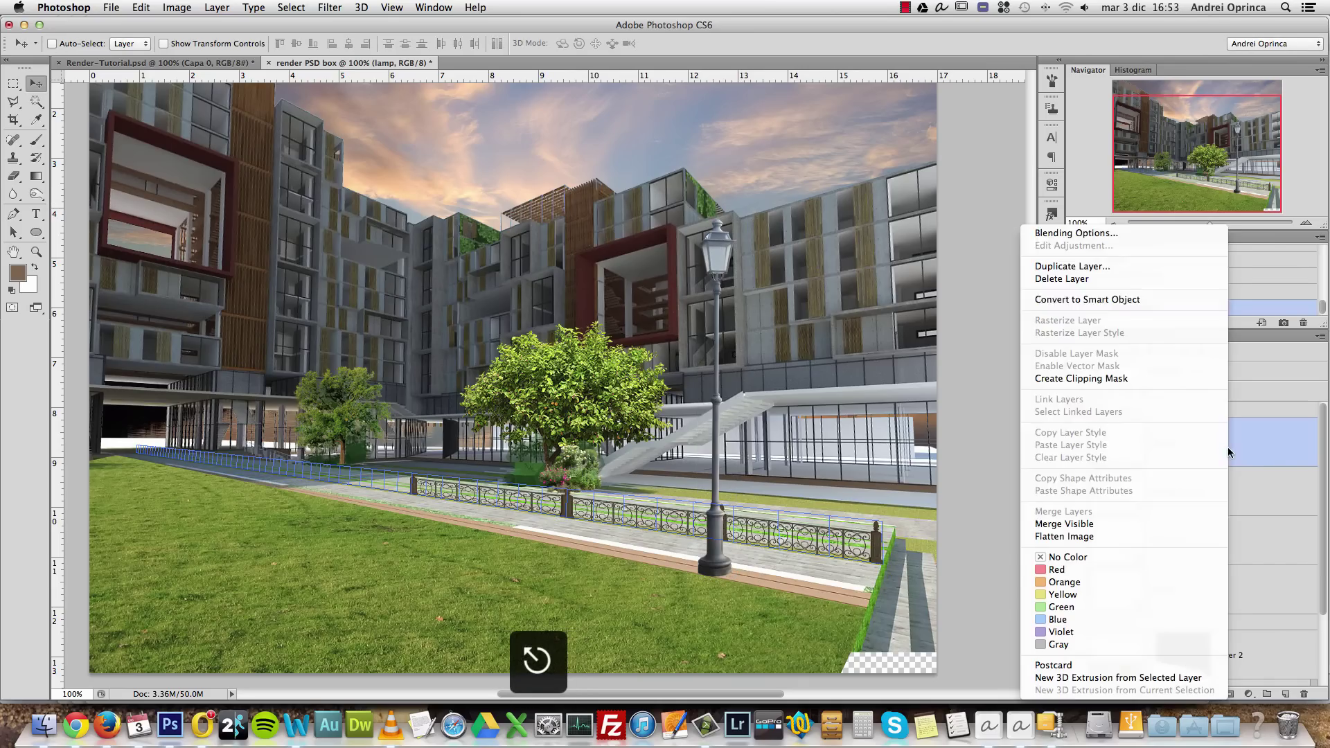
{"action": "left_click", "coordinate": [1138, 302]}
Scale the lamp to 91.41%, tilt it slightly counterclockwise and shift it along the walkway between two railing posts
{"action": "key", "text": "super+t"}
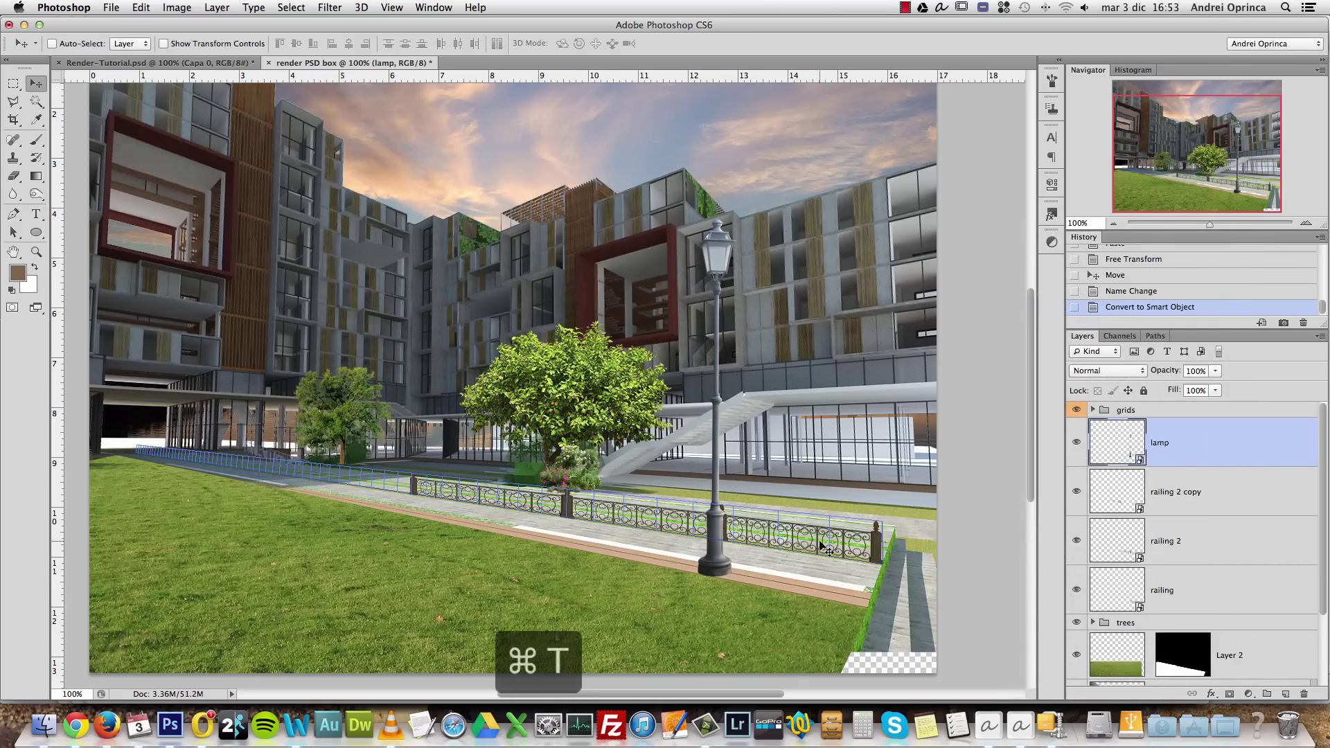
{"action": "left_click_drag", "start_coordinate": [764, 194], "coordinate": [695, 247]}
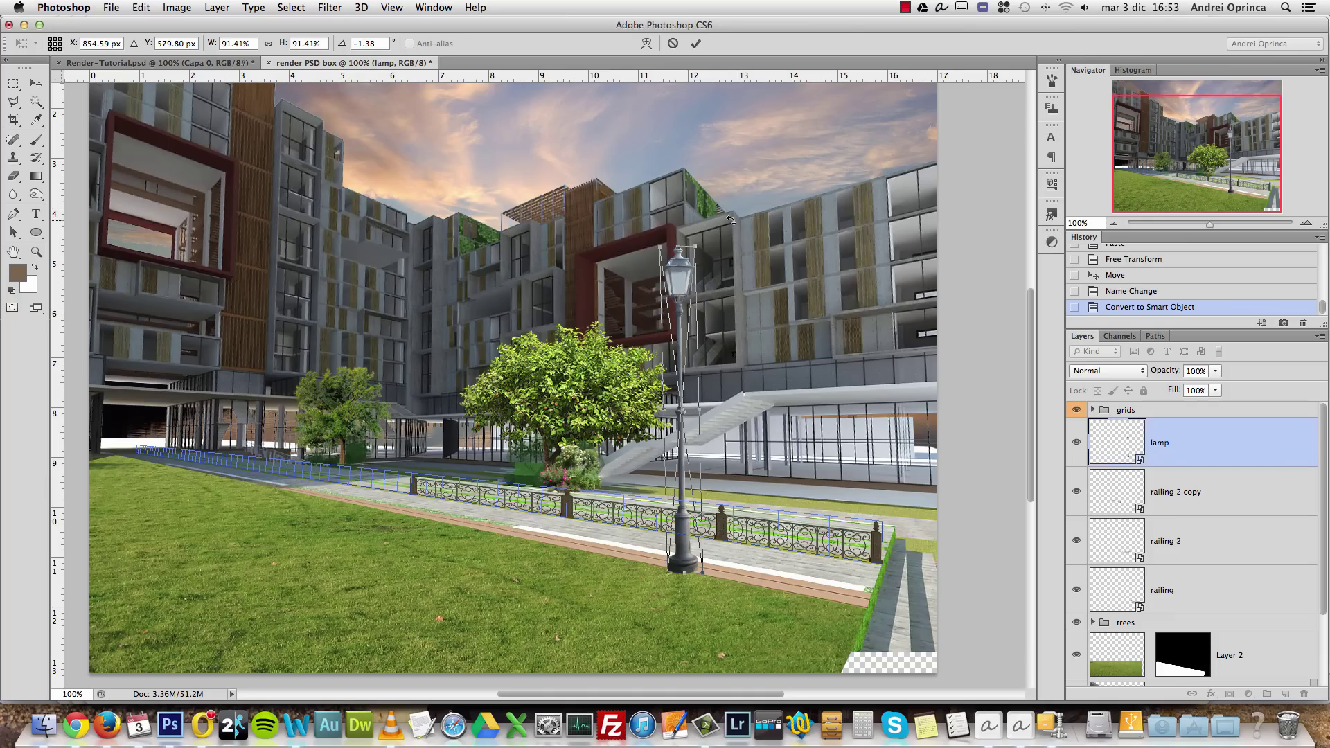
{"action": "key", "text": "Return"}
{"action": "key", "text": "Left"}
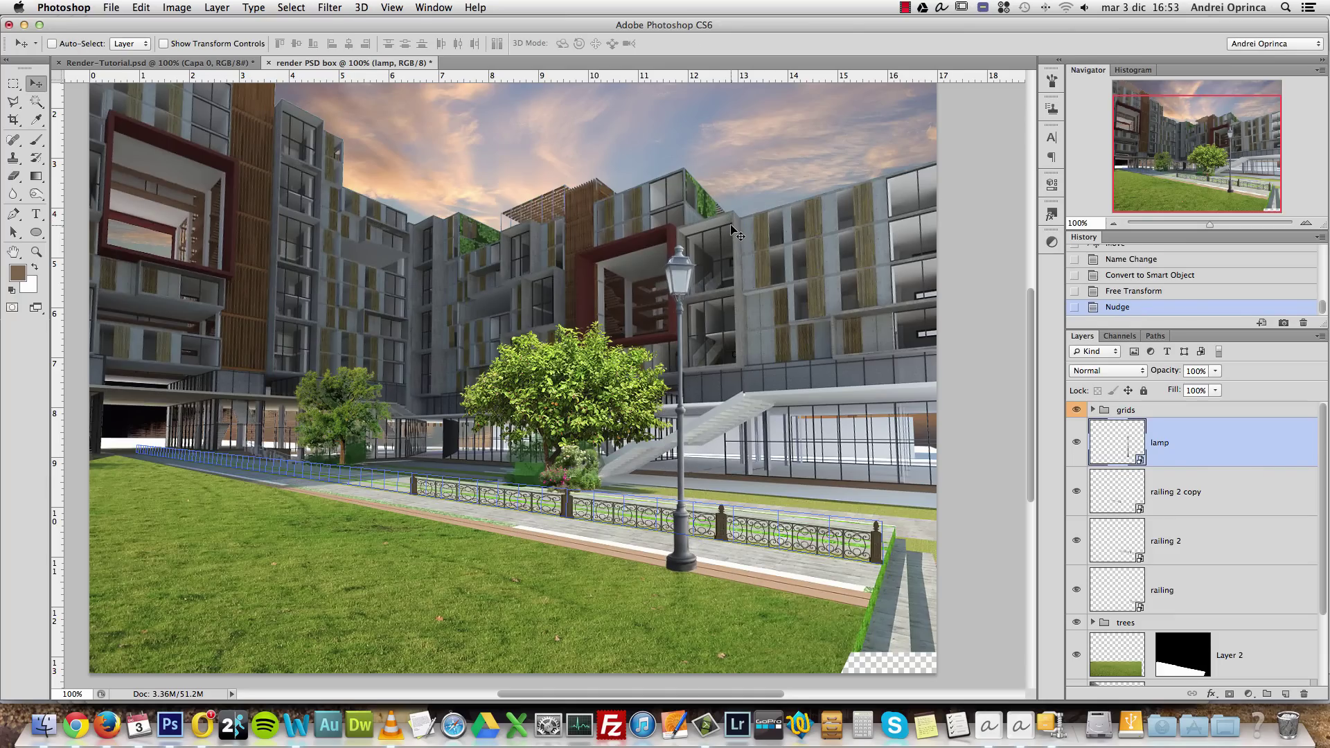
Duplicate the lamp and place the copy at the far end of the walkway, scaled to 47.48%
{"action": "key", "text": "super+j"}
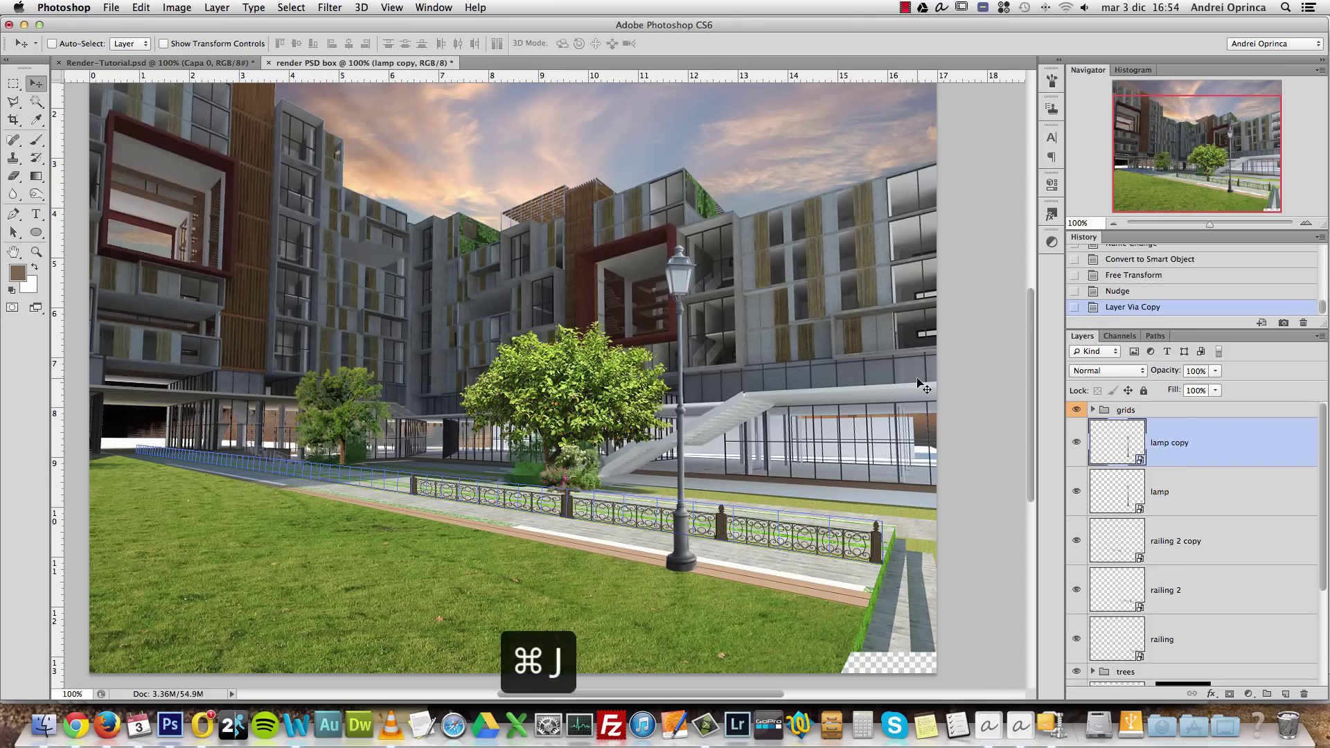
{"action": "left_click_drag", "start_coordinate": [746, 503], "coordinate": [283, 415]}
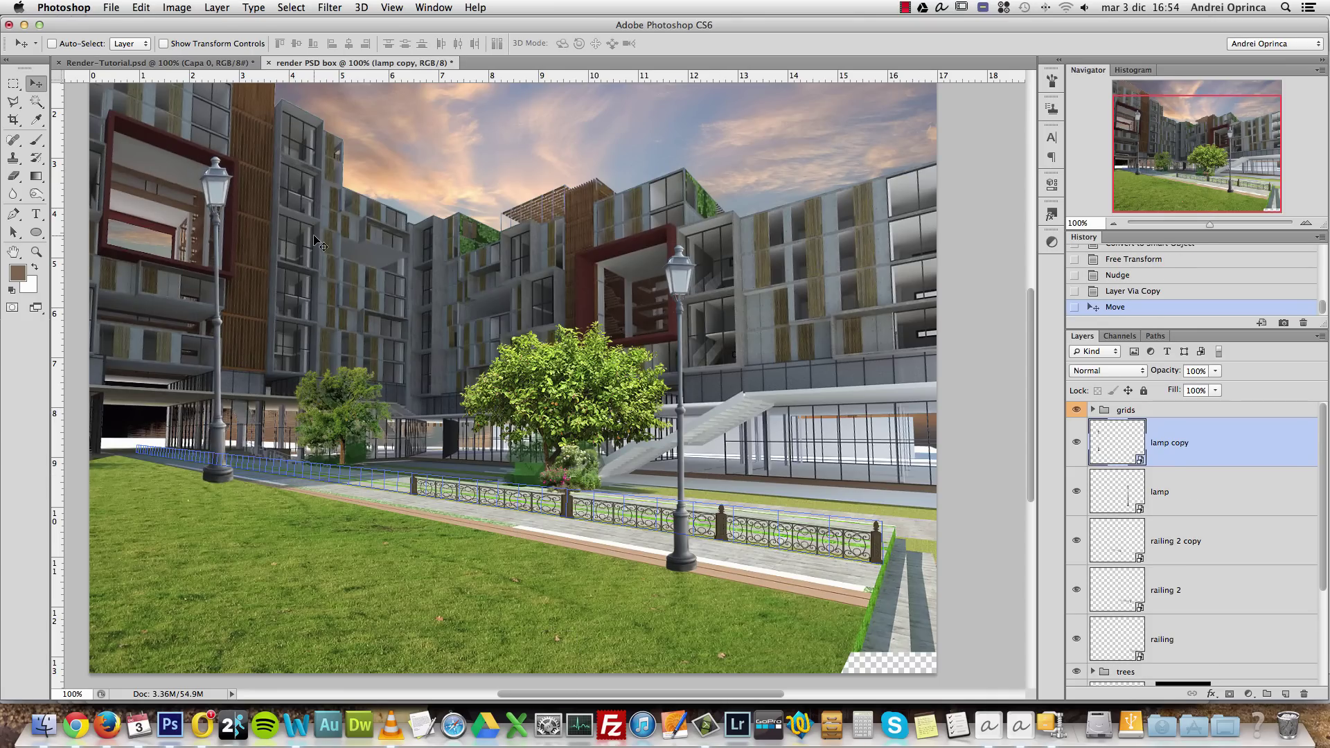
{"action": "key", "text": "super+t"}
{"action": "left_click_drag", "start_coordinate": [234, 157], "coordinate": [154, 294]}
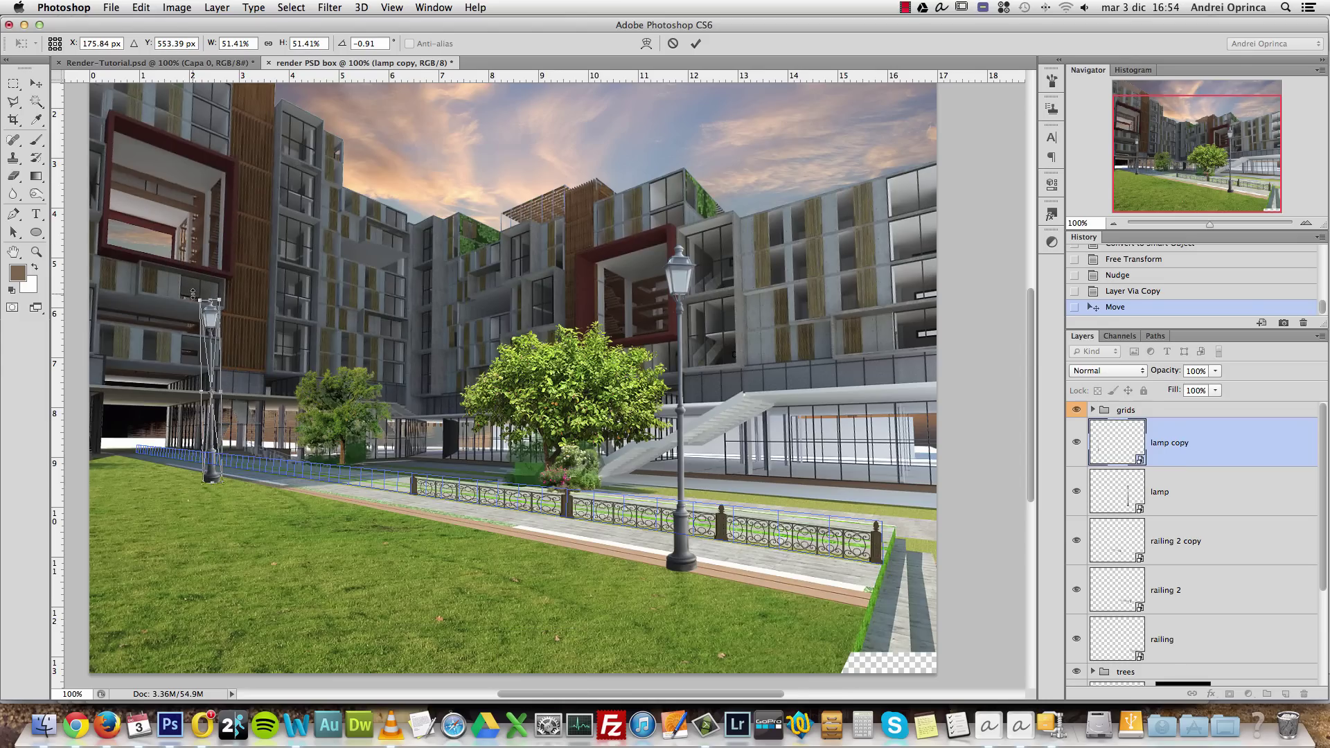
{"action": "left_click_drag", "start_coordinate": [216, 481], "coordinate": [225, 480]}
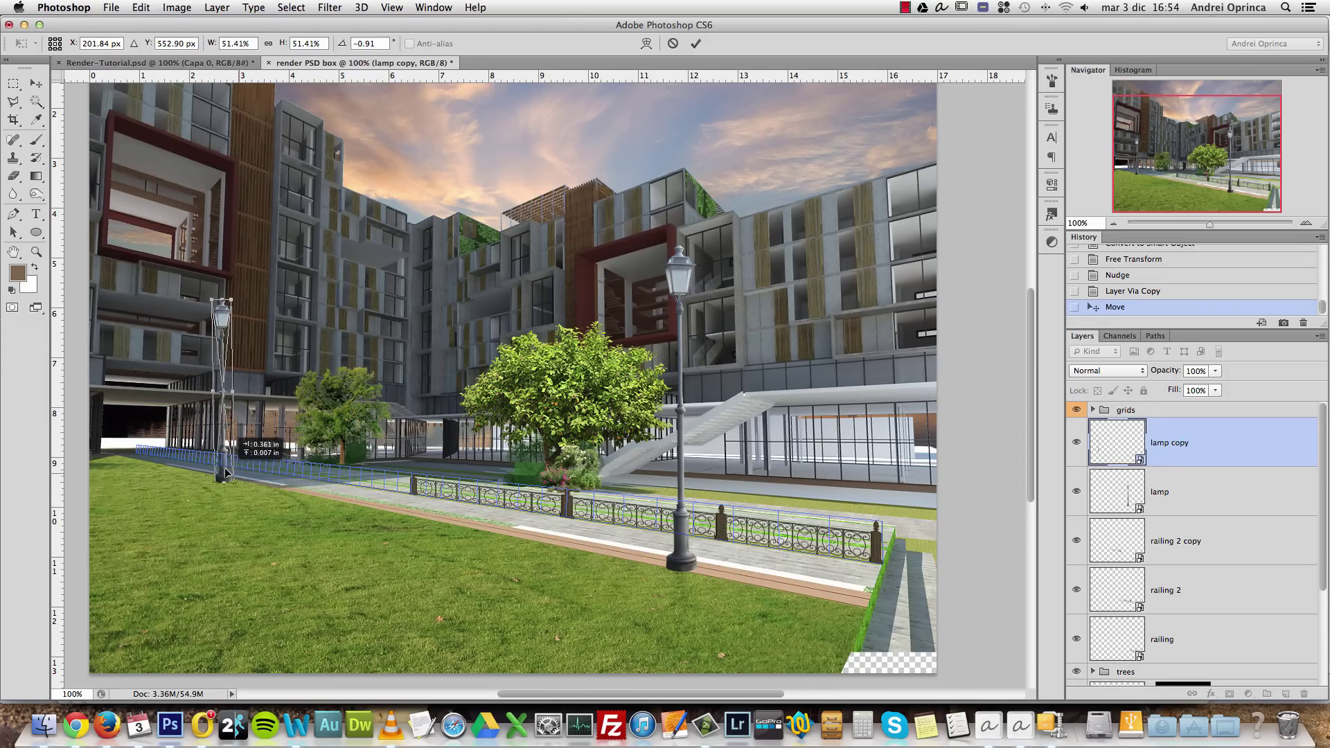
{"action": "left_click_drag", "start_coordinate": [233, 297], "coordinate": [231, 313]}
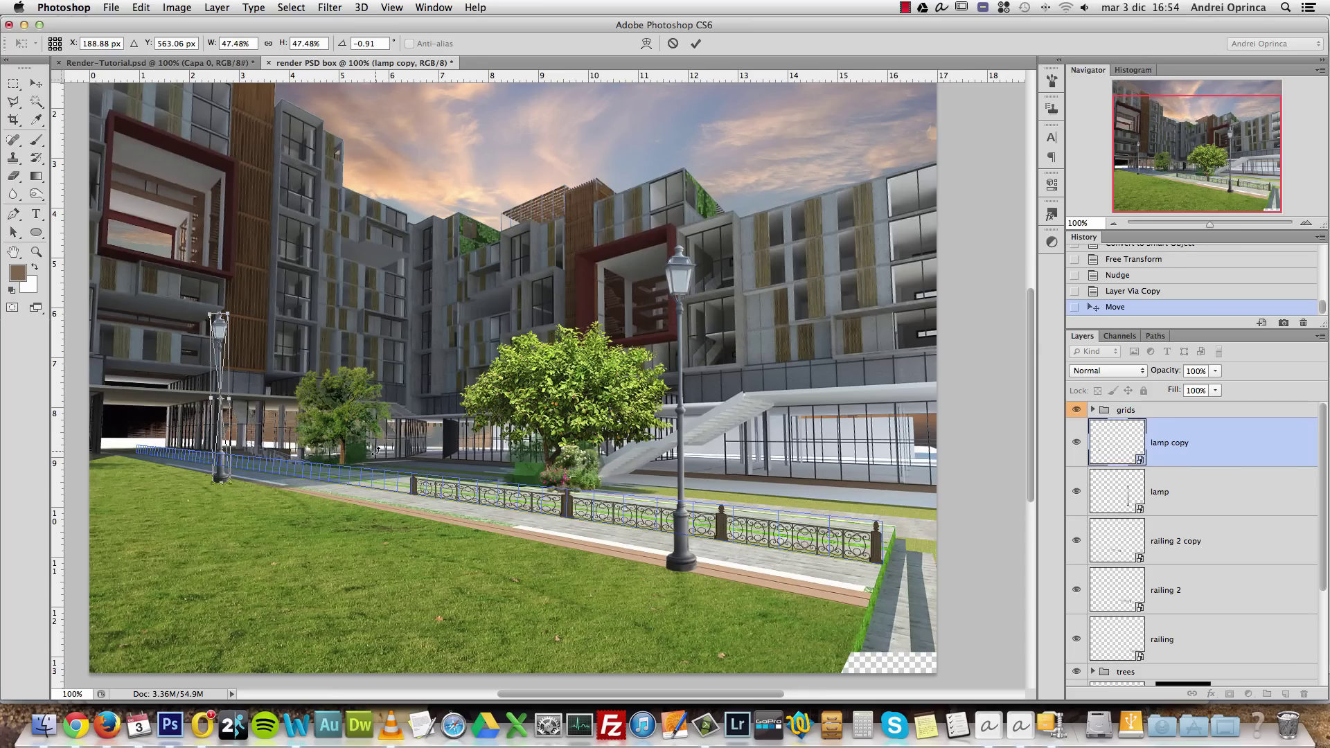
{"action": "key", "text": "Right"}
{"action": "key", "text": "Right"}
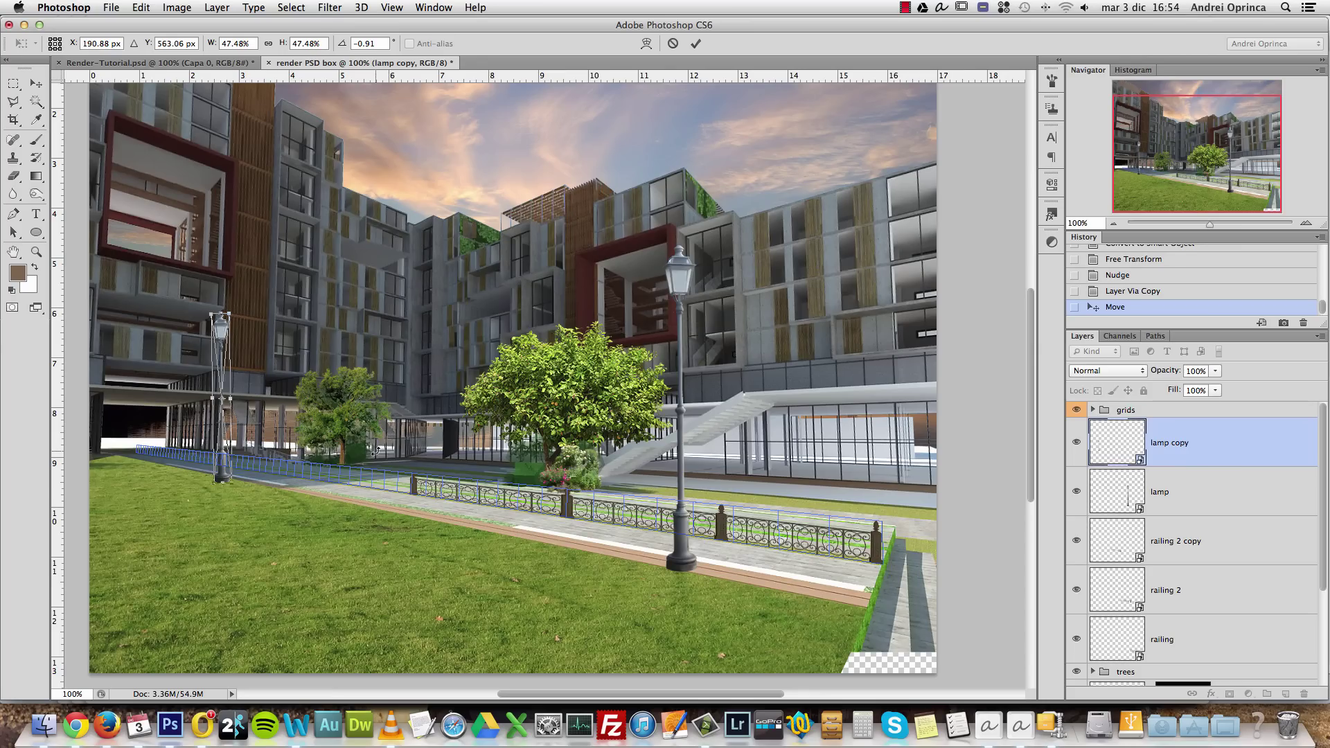
{"action": "key", "text": "Return"}
Straighten the far lamp copy by rotating it to about -0.24°
{"action": "key", "text": "super+r"}
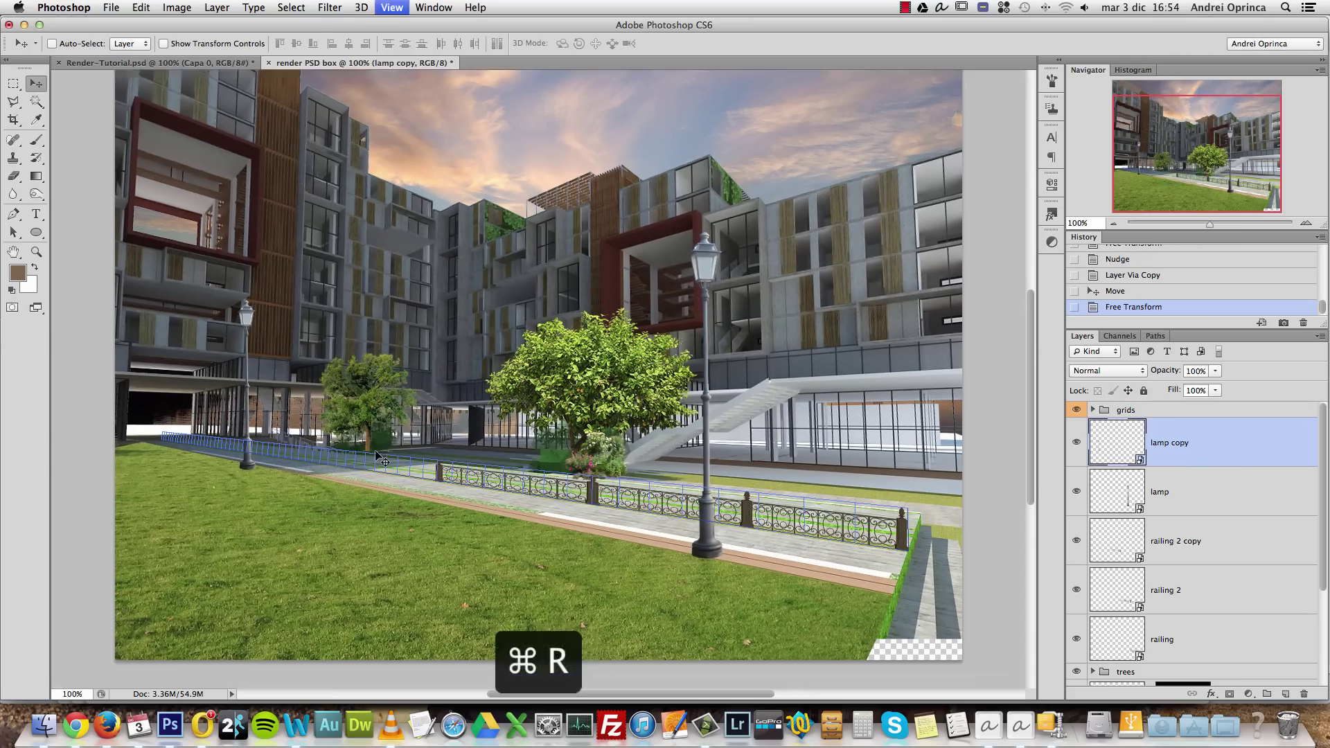
{"action": "key", "text": "super+r"}
{"action": "scroll", "coordinate": [223, 348], "scroll_direction": "up", "scroll_amount": 3}
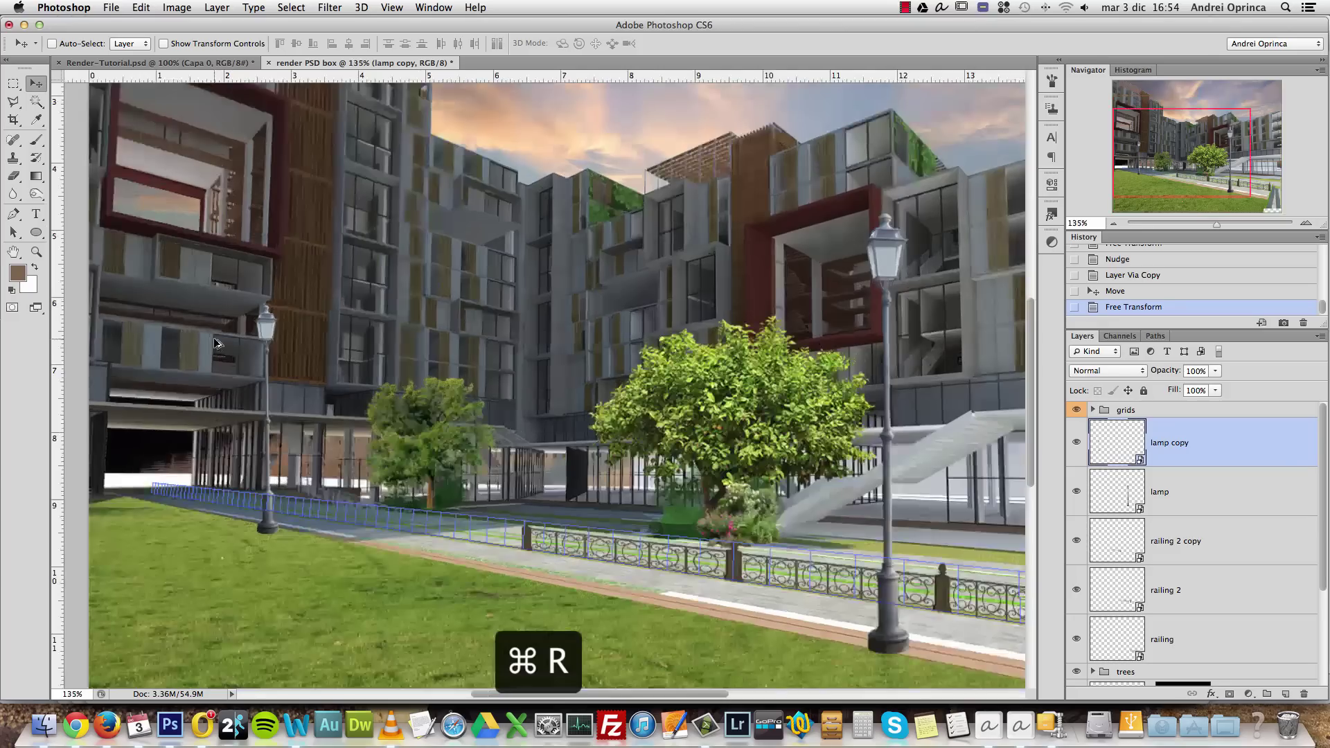
{"action": "scroll", "coordinate": [350, 196], "scroll_direction": "up", "scroll_amount": 3}
{"action": "scroll", "coordinate": [350, 196], "scroll_direction": "left", "scroll_amount": 3}
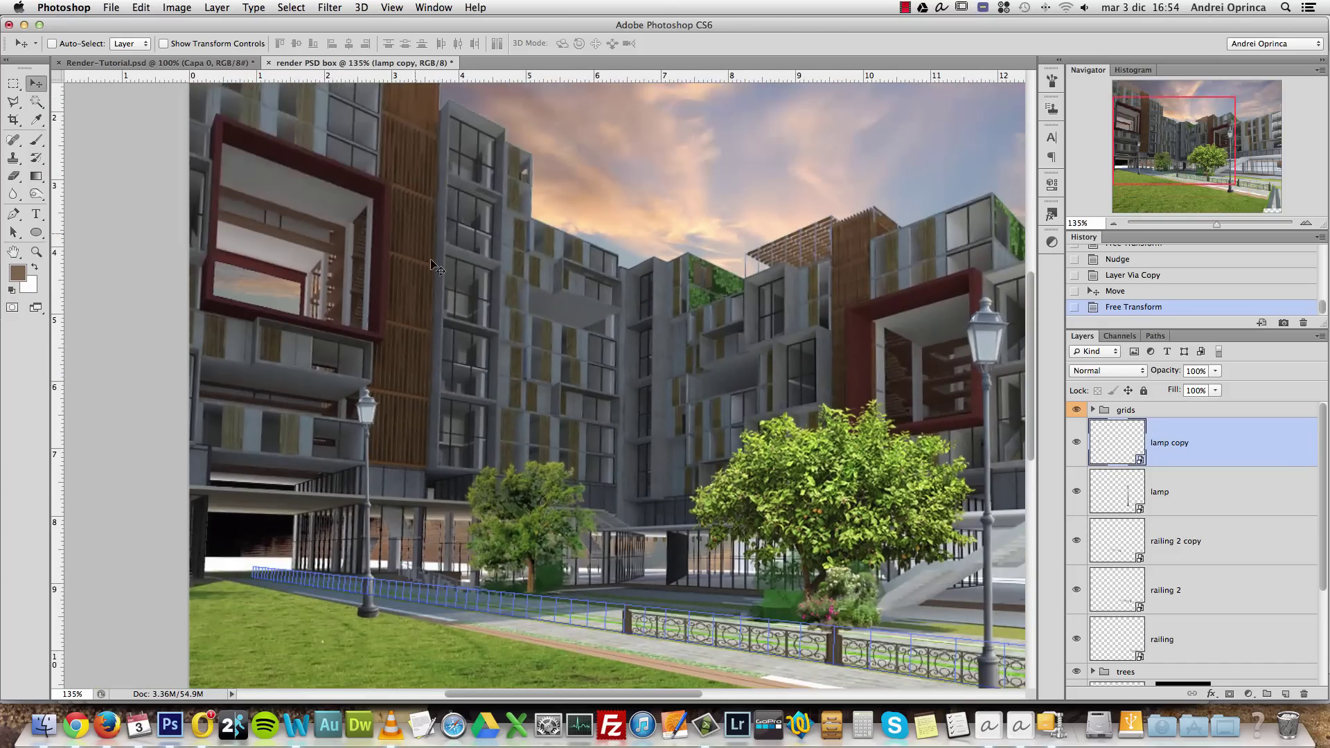
{"action": "scroll", "coordinate": [395, 533], "scroll_direction": "down", "scroll_amount": 2}
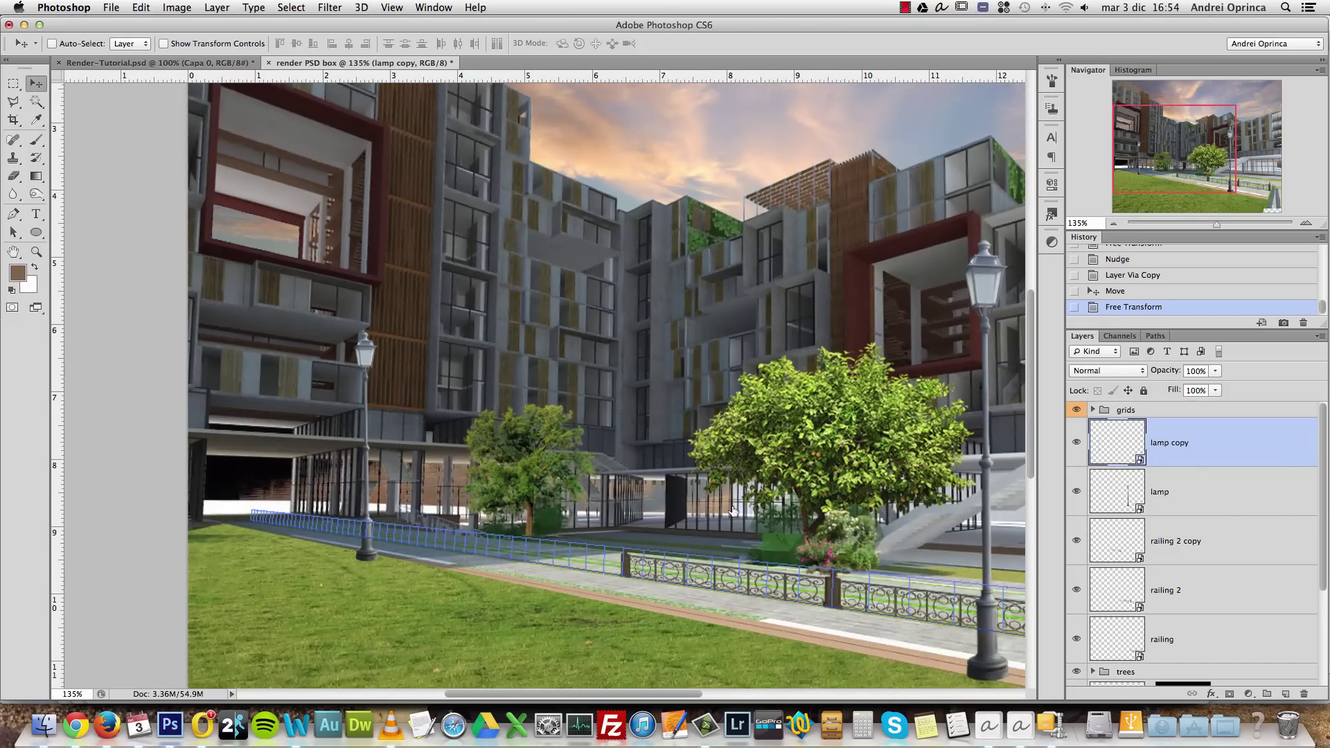
{"action": "key", "text": "super+t"}
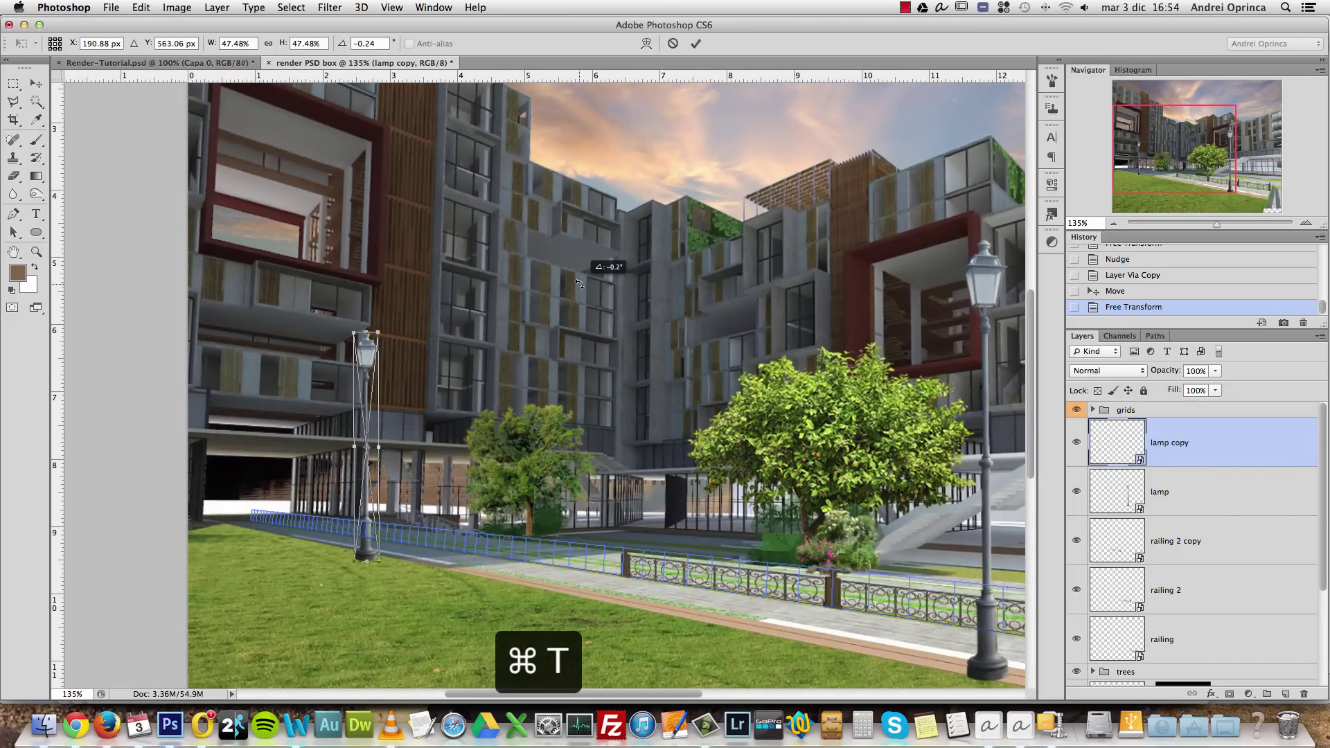
{"action": "key", "text": "Return"}
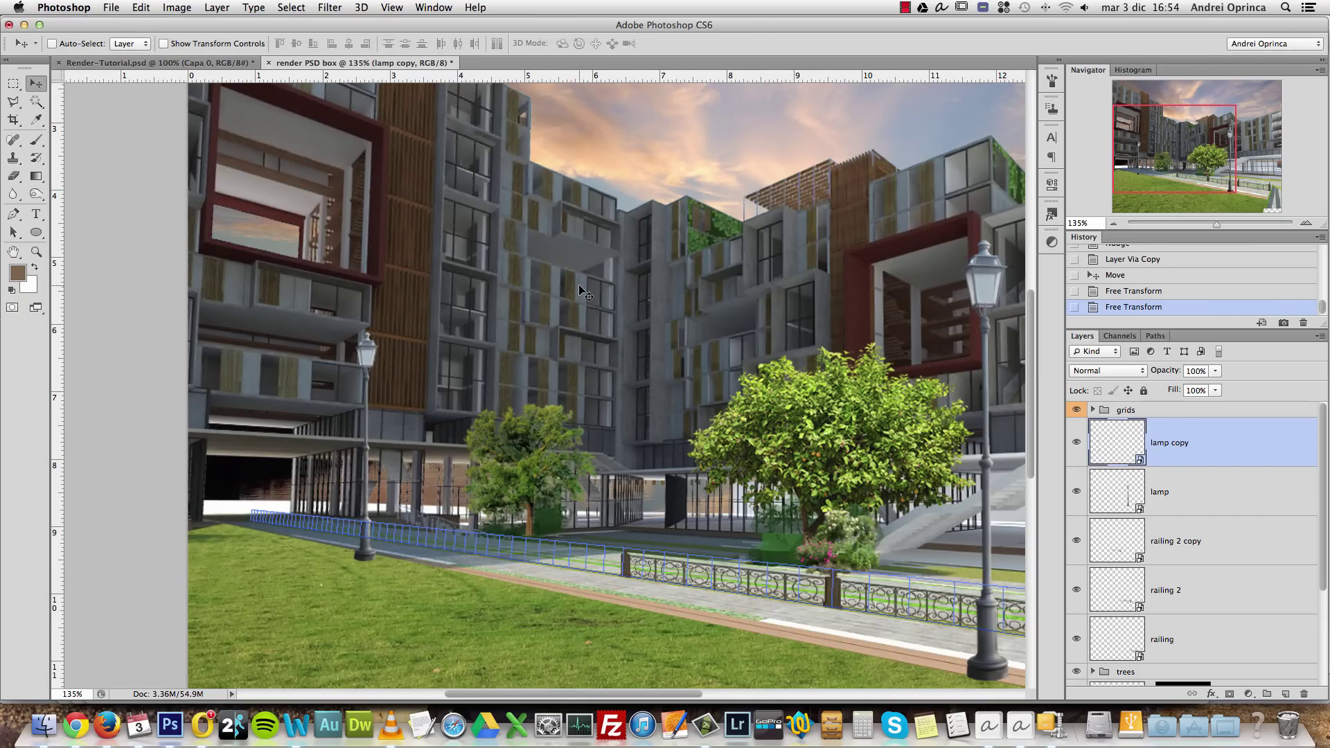
Nudge the far lamp copy slightly right and up along the walkway edge
{"action": "key", "text": "Right"}
{"action": "key", "text": "Right"}
{"action": "key", "text": "Right"}
{"action": "key", "text": "Right"}
{"action": "key", "text": "Up"}
{"action": "key", "text": "Up"}
{"action": "key", "text": "Up"}
{"action": "key", "text": "Up"}
{"action": "key", "text": "Up"}
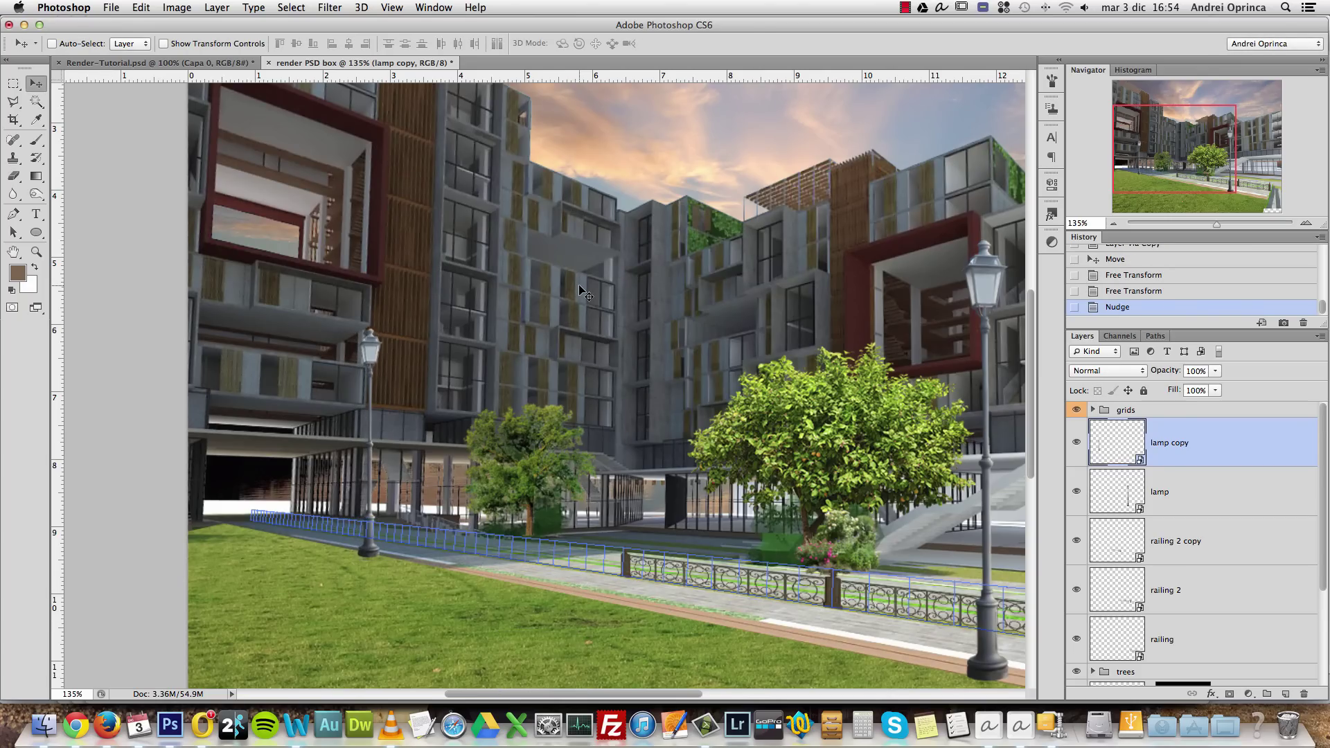
Hide the grids group and scale the foreground lamp down slightly
{"action": "scroll", "coordinate": [819, 358], "scroll_direction": "right", "scroll_amount": 5}
{"action": "scroll", "coordinate": [819, 358], "scroll_direction": "down", "scroll_amount": 1}
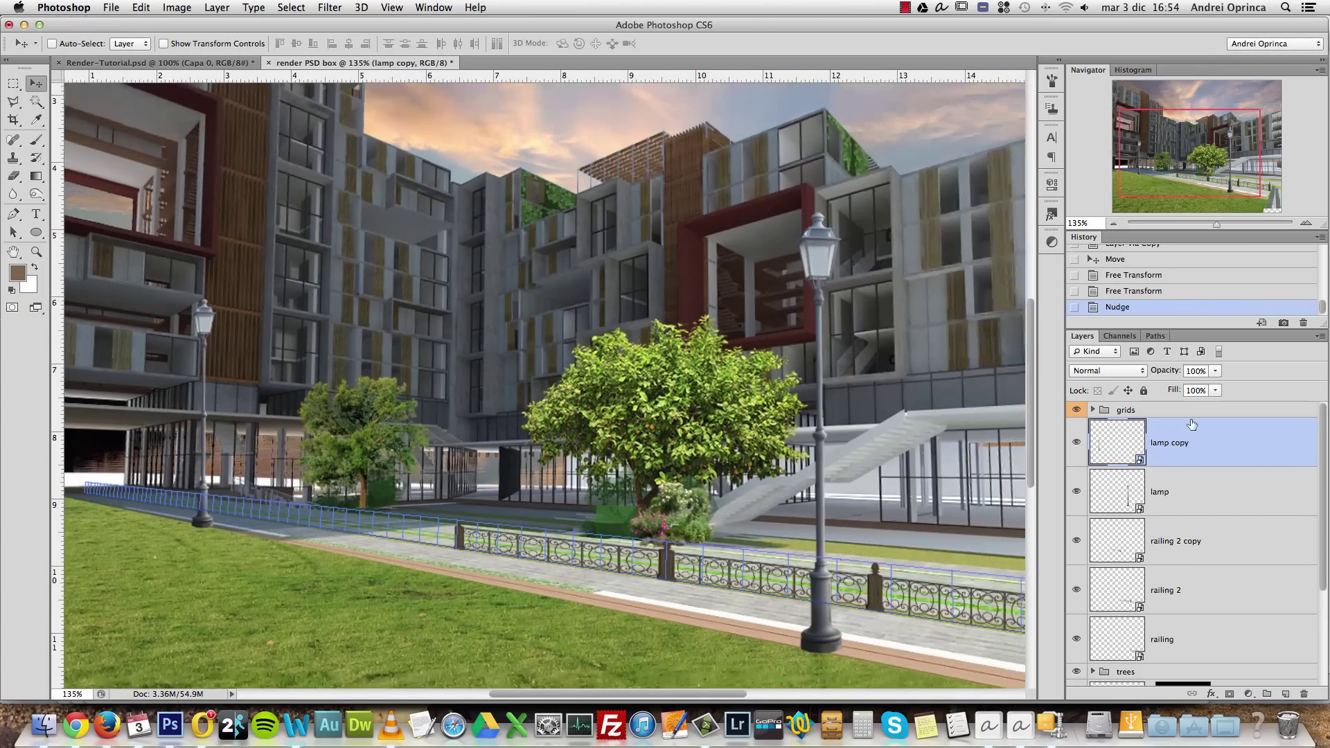
{"action": "left_click", "coordinate": [1075, 412]}
{"action": "left_click", "coordinate": [821, 258], "text": "super"}
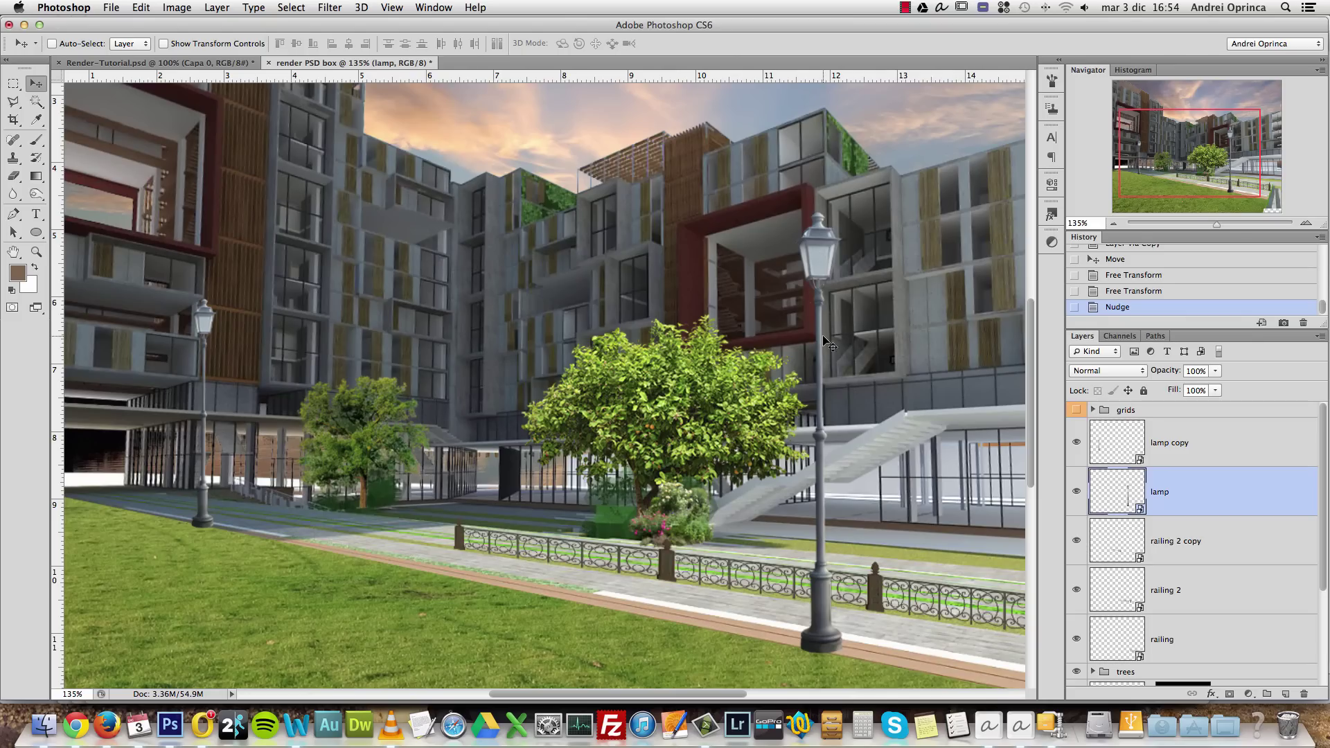
{"action": "key", "text": "super+t"}
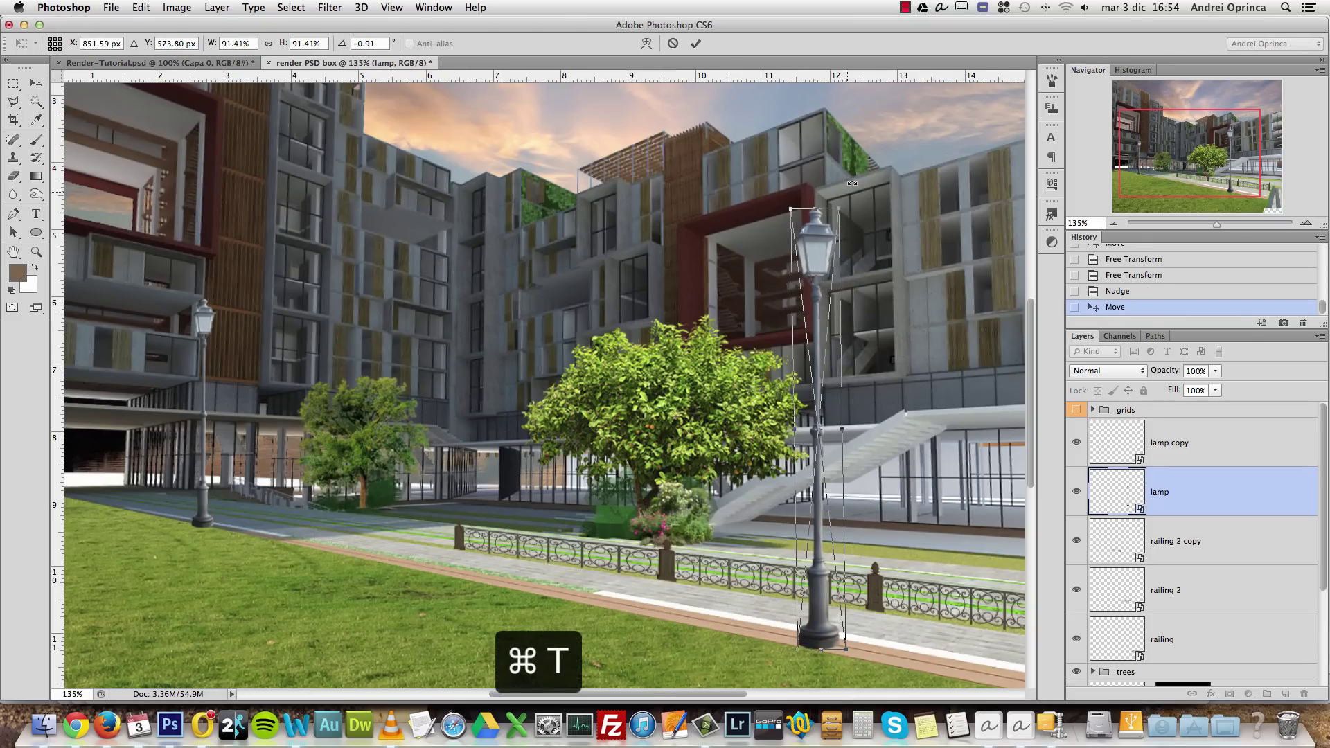
{"action": "left_click_drag", "start_coordinate": [843, 205], "coordinate": [827, 222]}
{"action": "key", "text": "Return"}
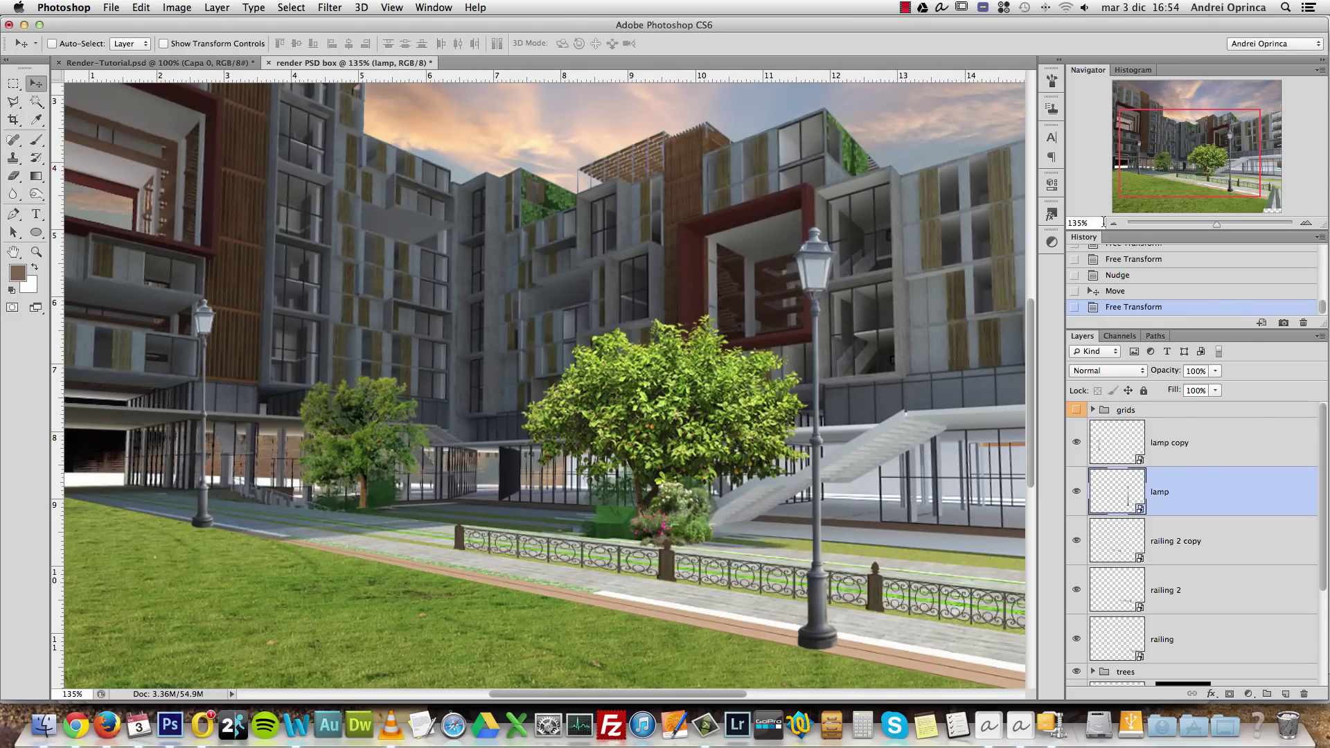
Nudge the foreground lamp slightly down and right while viewing the whole image
{"action": "left_click", "coordinate": [1111, 225]}
{"action": "left_click", "coordinate": [1112, 225]}
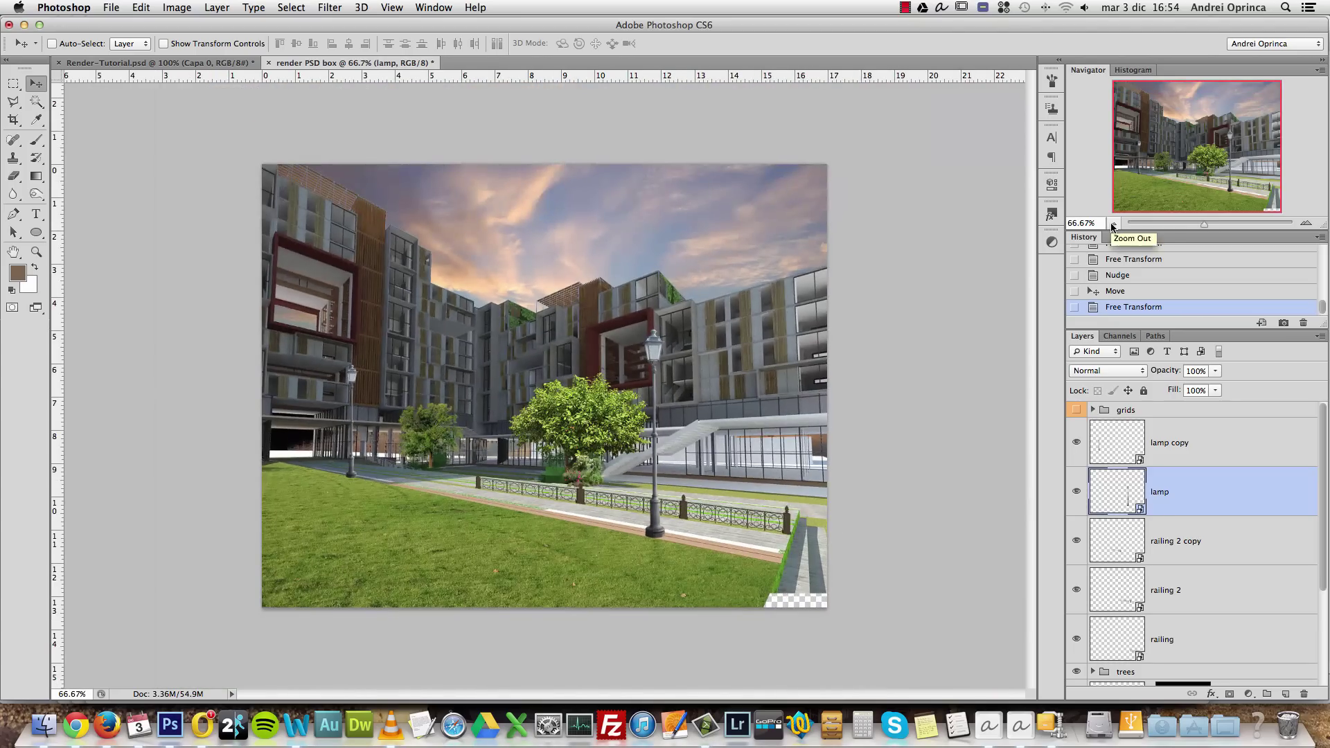
{"action": "key", "text": "Down"}
{"action": "key", "text": "Down"}
{"action": "key", "text": "Down"}
{"action": "key", "text": "Down"}
{"action": "key", "text": "Right"}
{"action": "key", "text": "Right"}
{"action": "key", "text": "Right"}
{"action": "key", "text": "Right"}
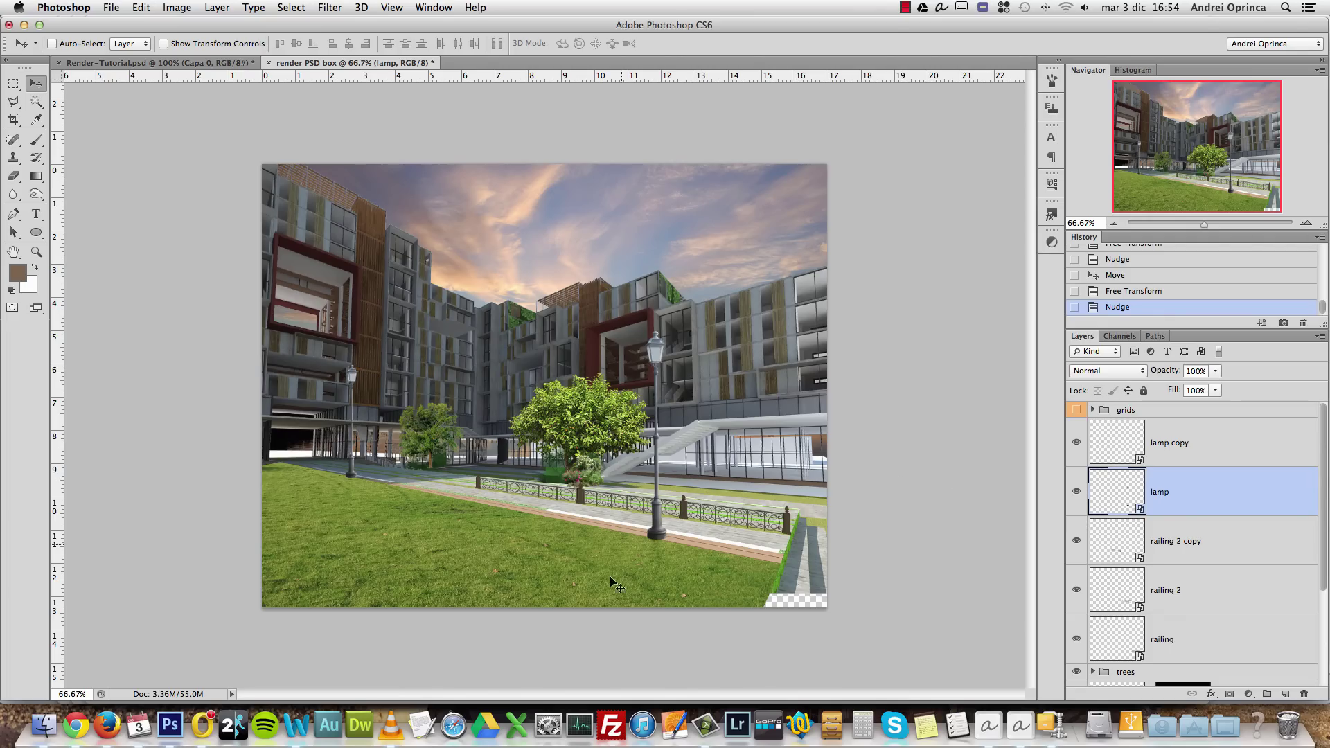
Examine the placement and scale of both lamps up close and in the whole composition
{"action": "key", "text": "ctrl+1"}
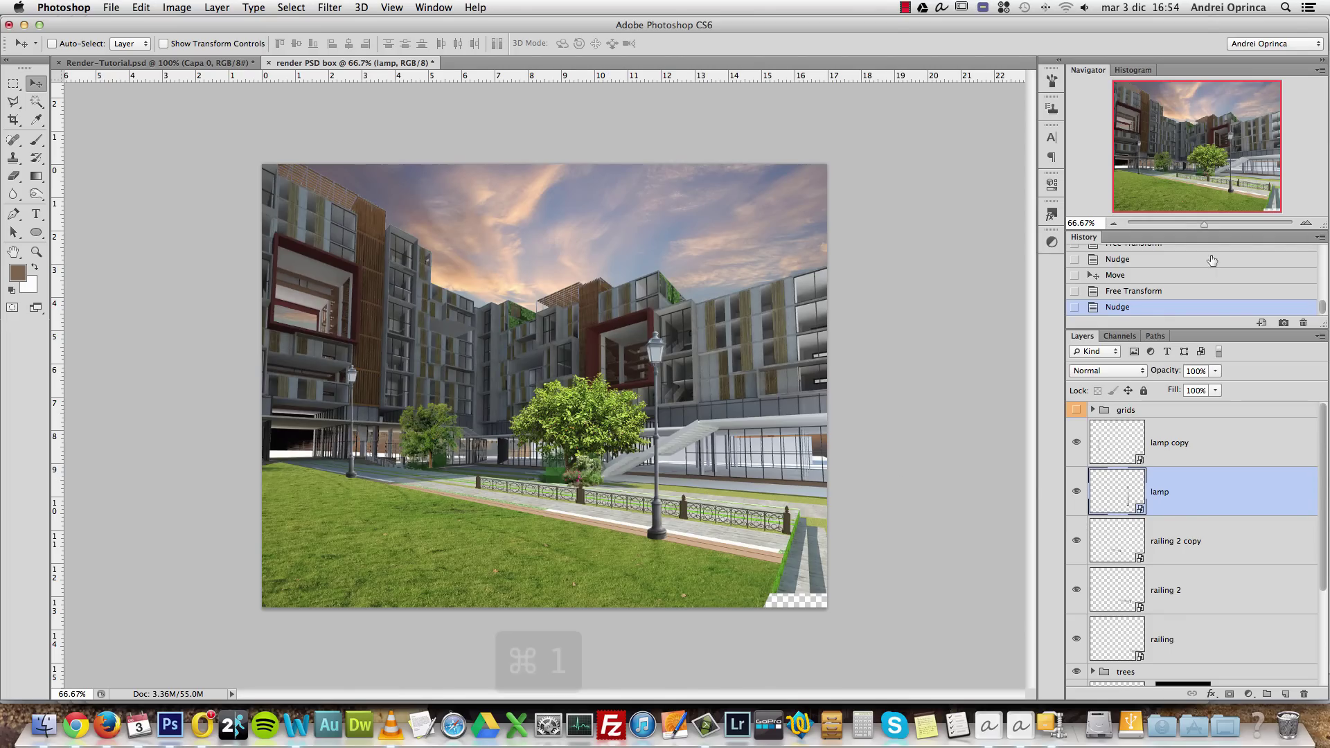
{"action": "scroll", "coordinate": [699, 409], "scroll_direction": "right", "scroll_amount": 2}
{"action": "scroll", "coordinate": [700, 408], "scroll_direction": "down", "scroll_amount": 1}
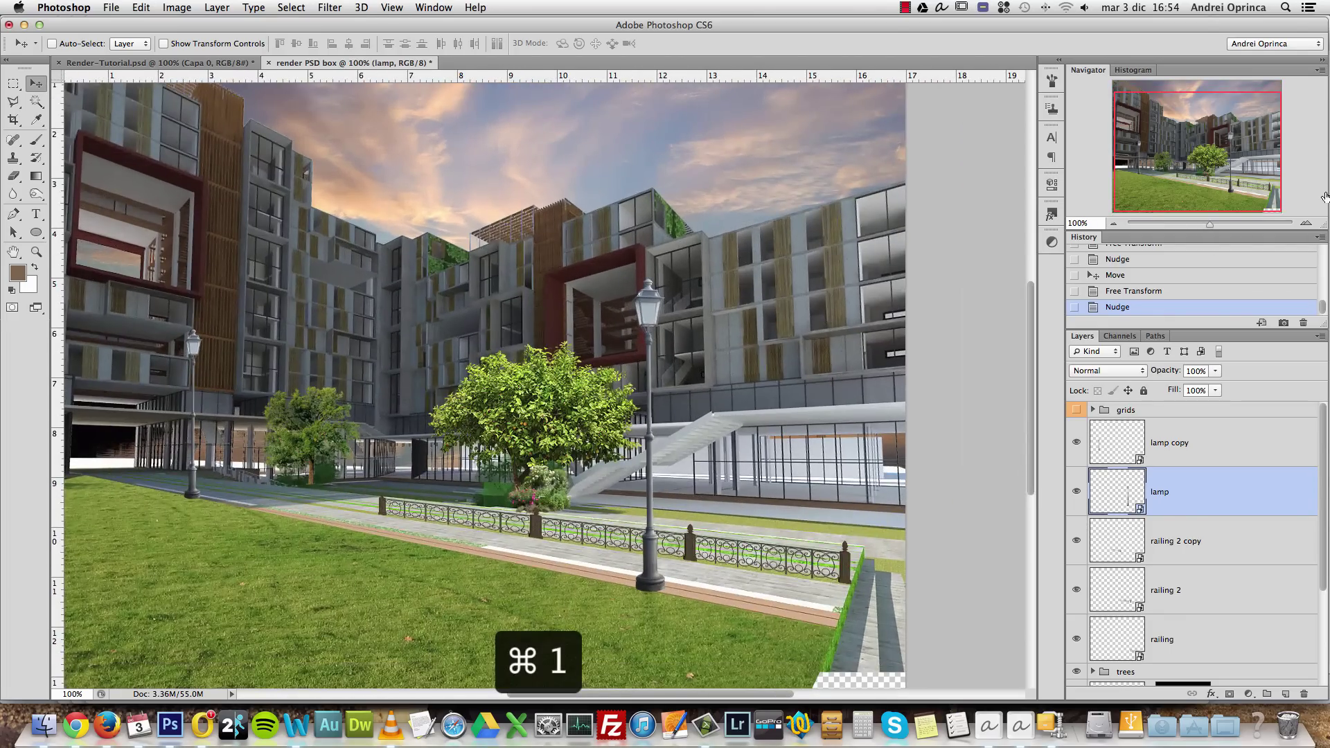
{"action": "scroll", "coordinate": [546, 388], "scroll_direction": "up", "scroll_amount": 2}
{"action": "scroll", "coordinate": [512, 314], "scroll_direction": "right", "scroll_amount": 3}
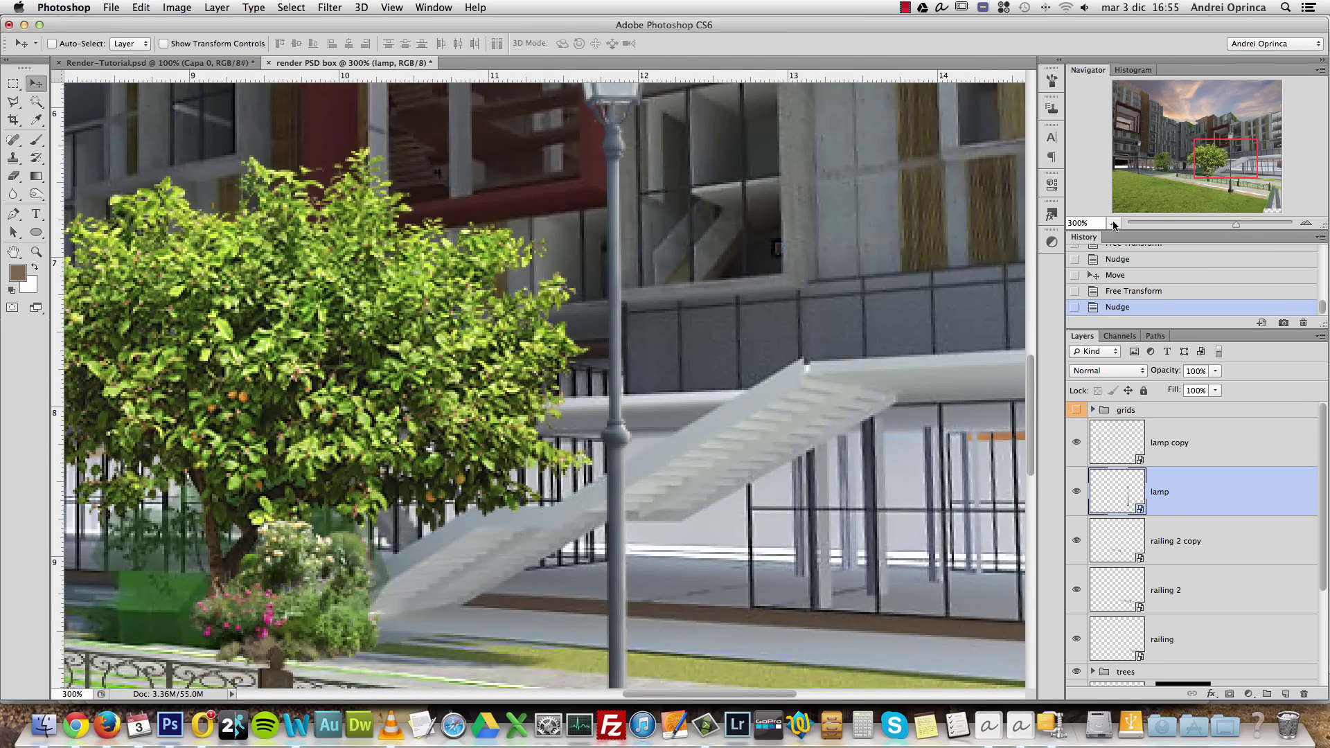
{"action": "left_click", "coordinate": [1113, 223]}
{"action": "left_click", "coordinate": [1113, 223]}
{"action": "left_click", "coordinate": [1113, 223]}
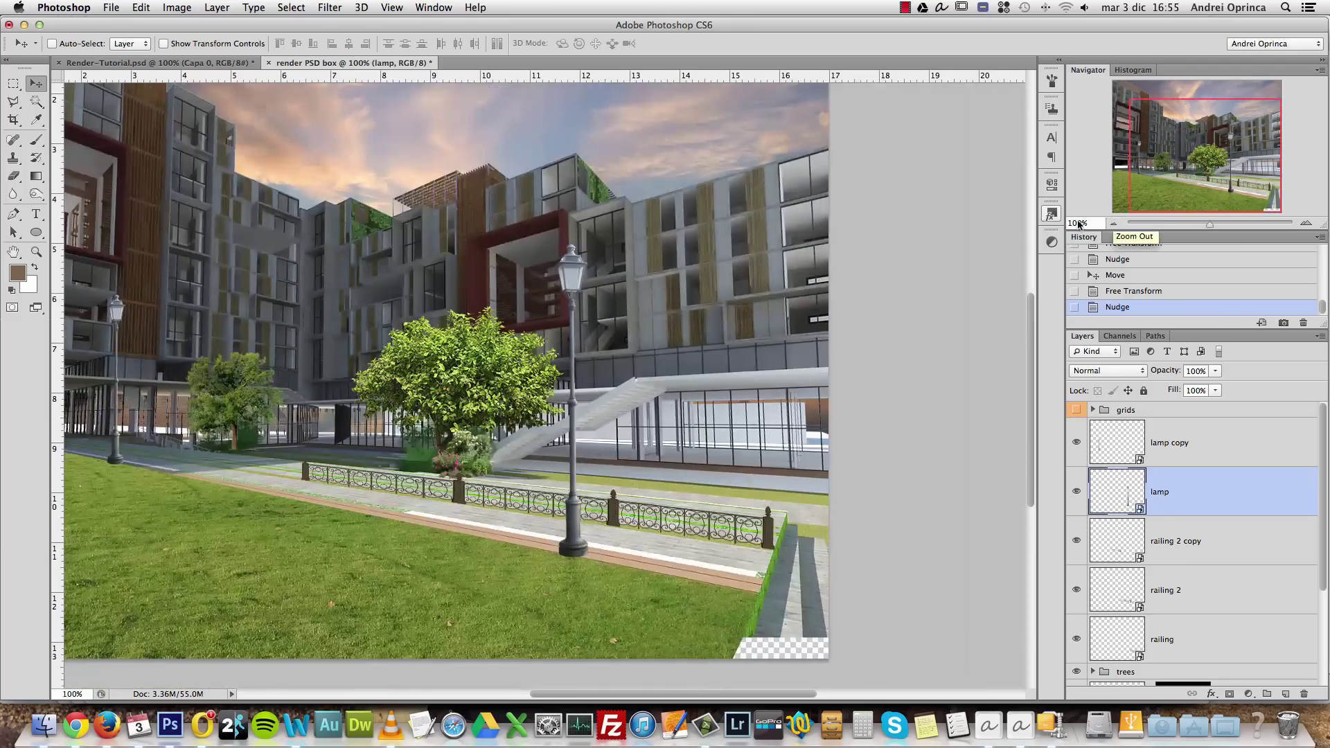
{"action": "scroll", "coordinate": [713, 361], "scroll_direction": "left", "scroll_amount": 4}
{"action": "scroll", "coordinate": [713, 360], "scroll_direction": "up", "scroll_amount": 2}
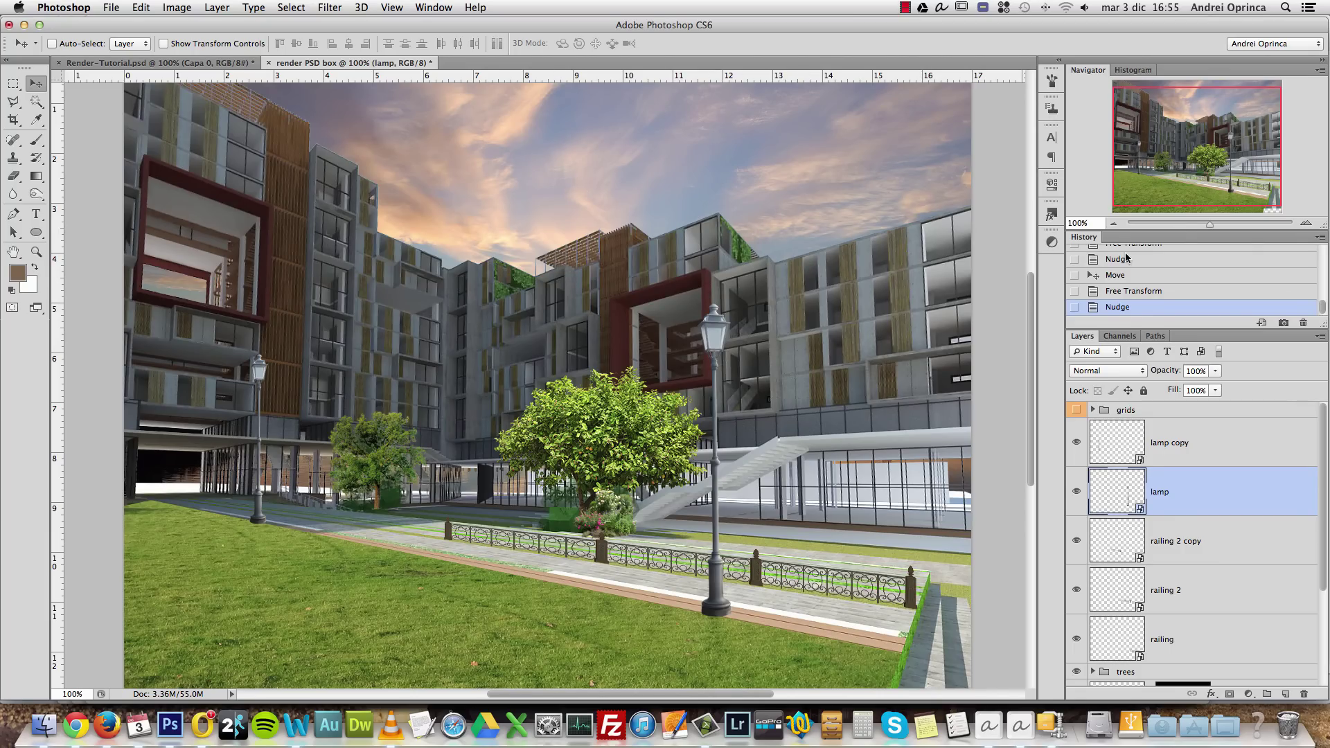
{"action": "left_click", "coordinate": [1113, 223]}
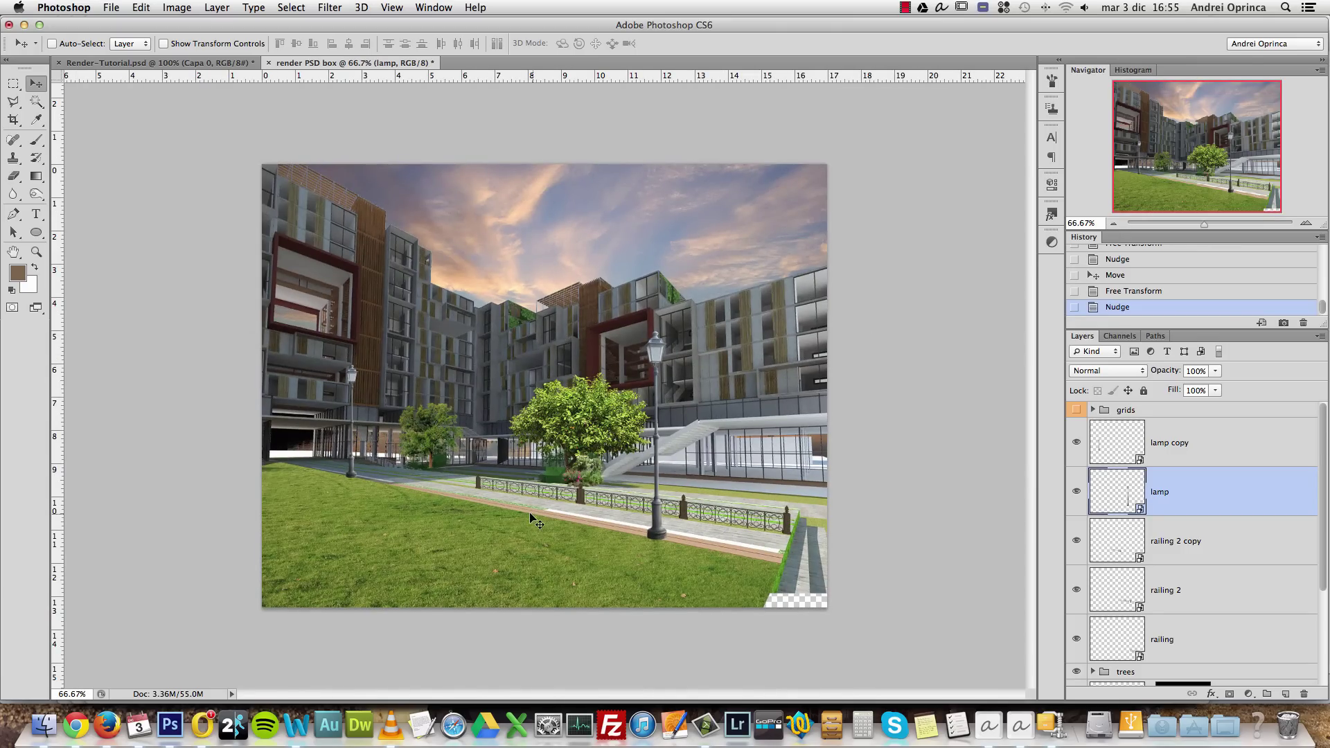
Open old_bench_03_by_cheyenne75-d3kdil0.png from the Render tutorial folder in Photoshop
{"action": "left_click", "coordinate": [43, 725]}
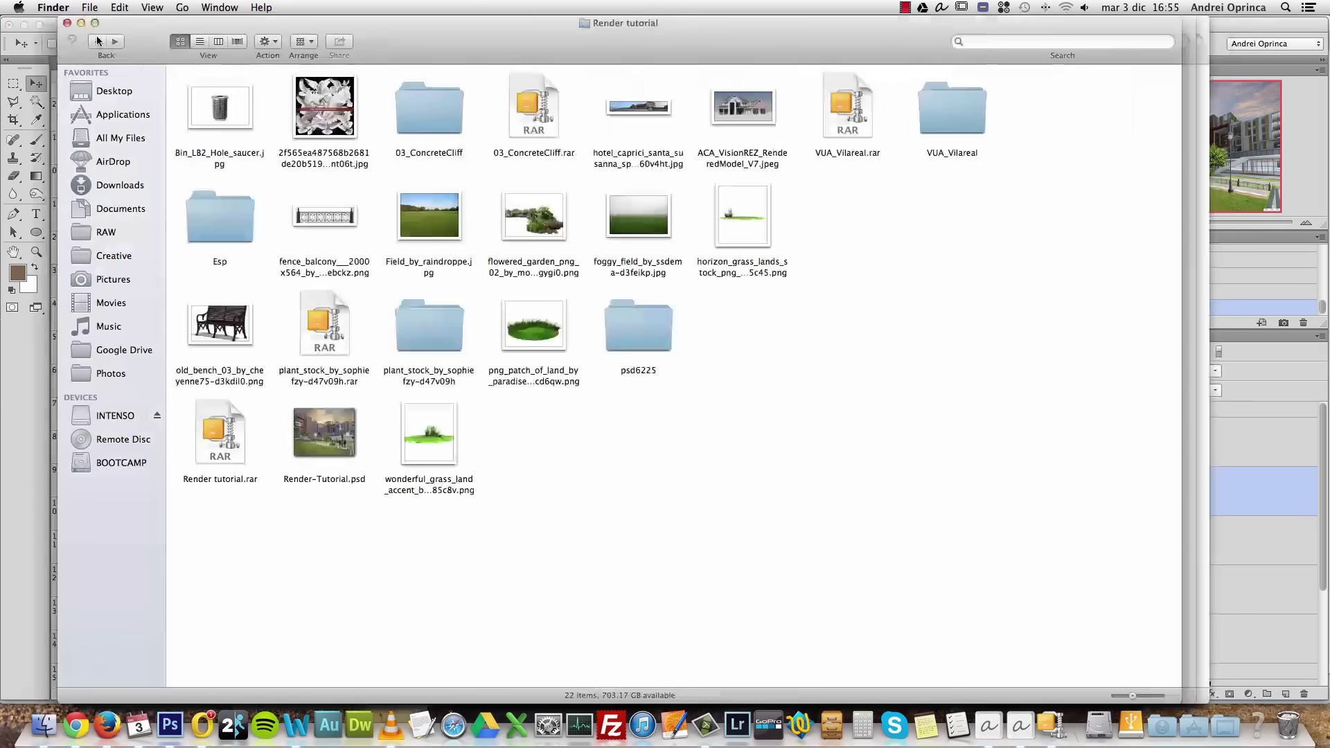
{"action": "right_click", "coordinate": [220, 307]}
{"action": "mouse_move", "coordinate": [291, 322]}
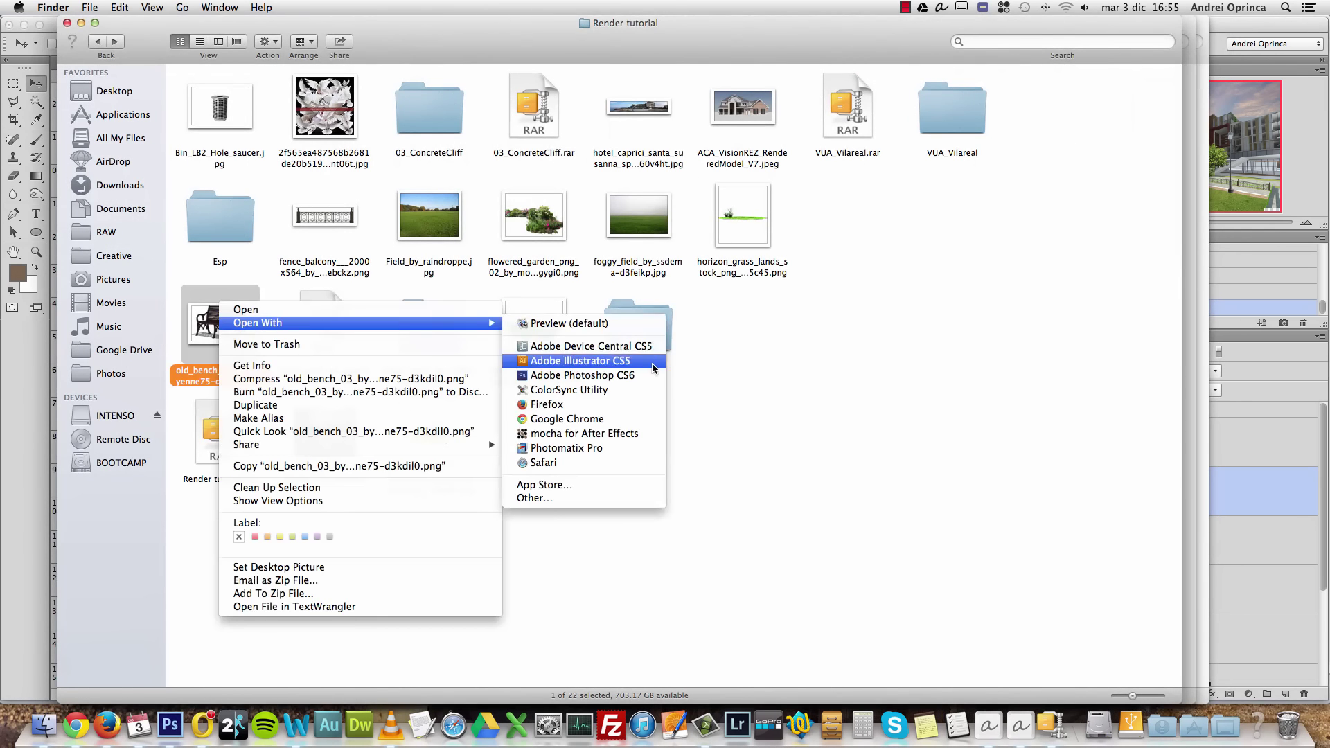
{"action": "left_click", "coordinate": [651, 378]}
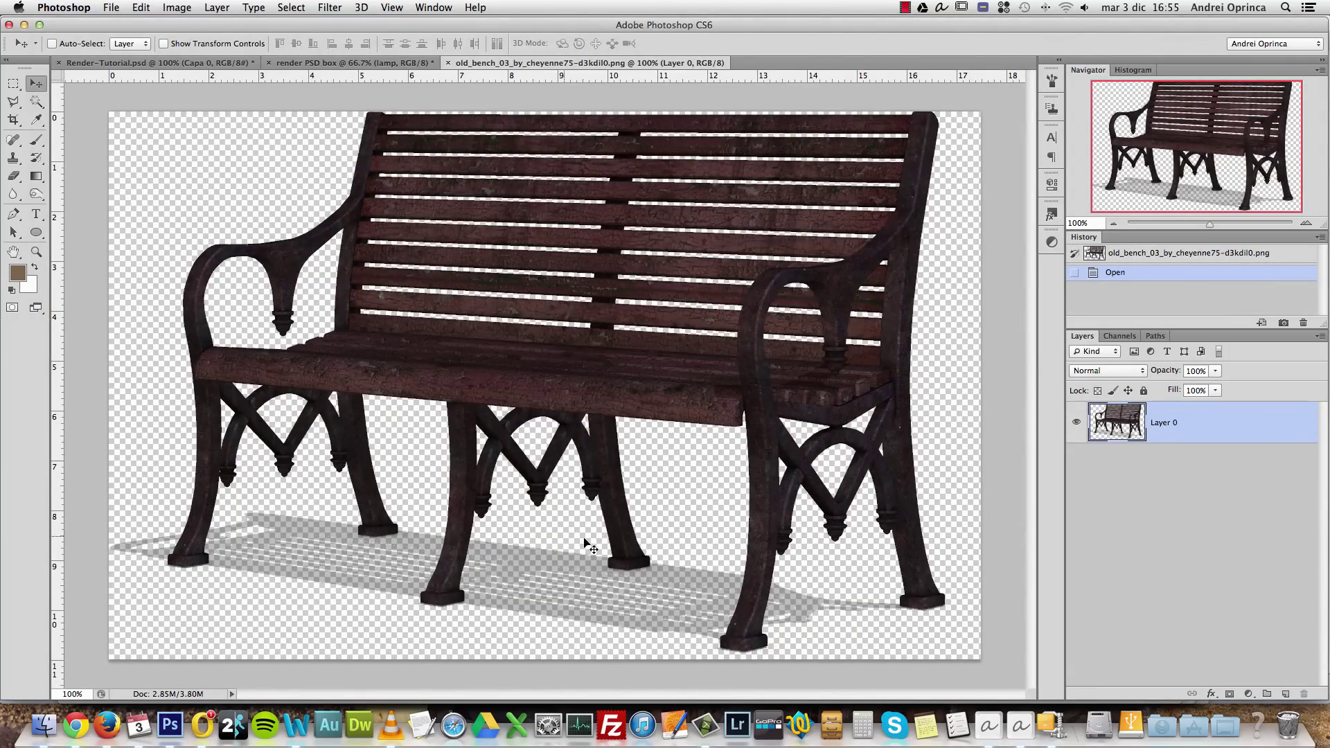
Copy the entire bench image, close its file and paste the bench above the lamp copy layer in the render document
{"action": "key", "text": "super+a"}
{"action": "key", "text": "super+c"}
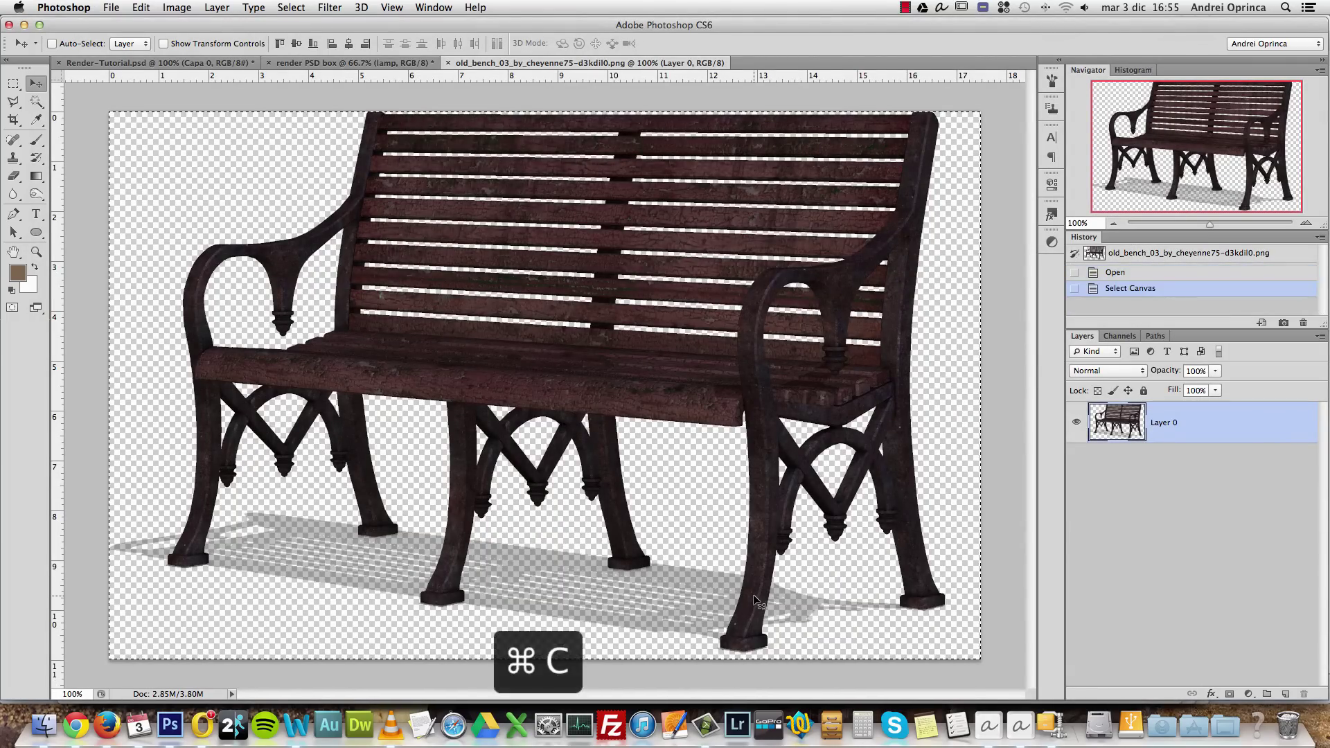
{"action": "key", "text": "super+w"}
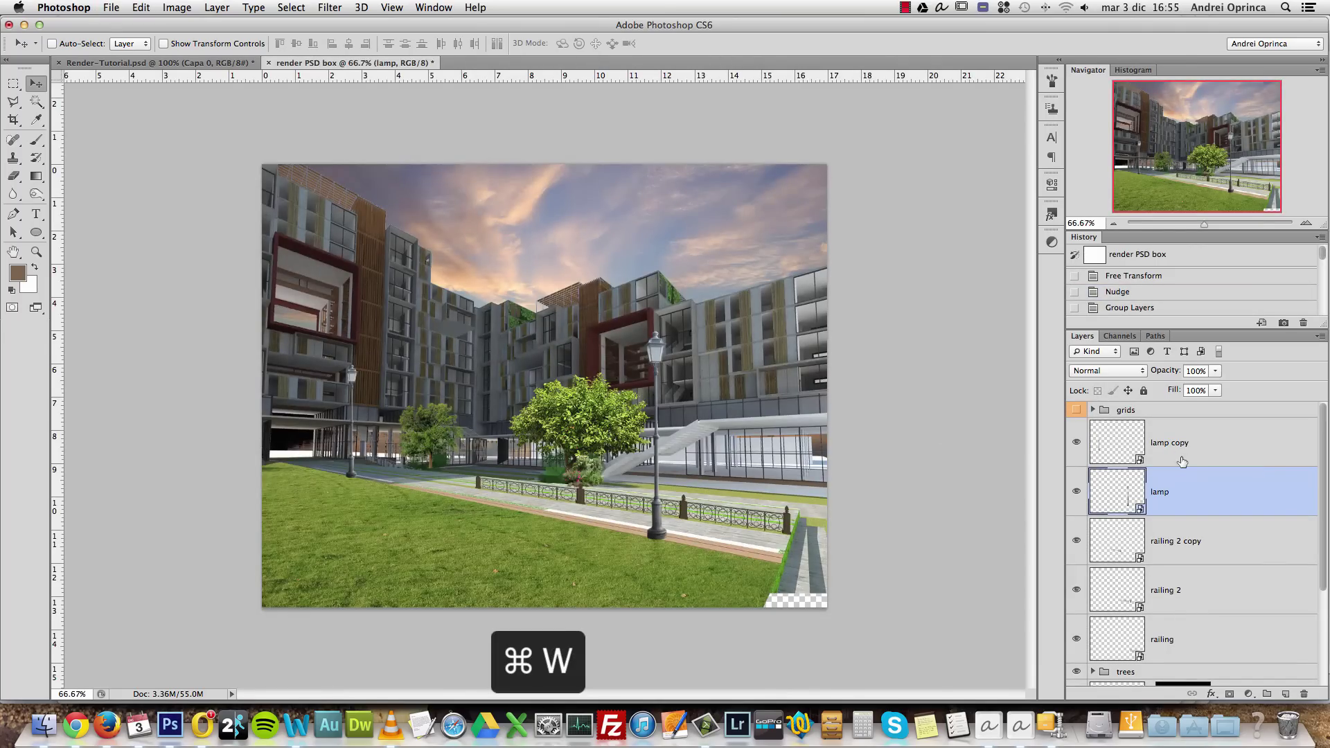
{"action": "left_click", "coordinate": [1174, 457]}
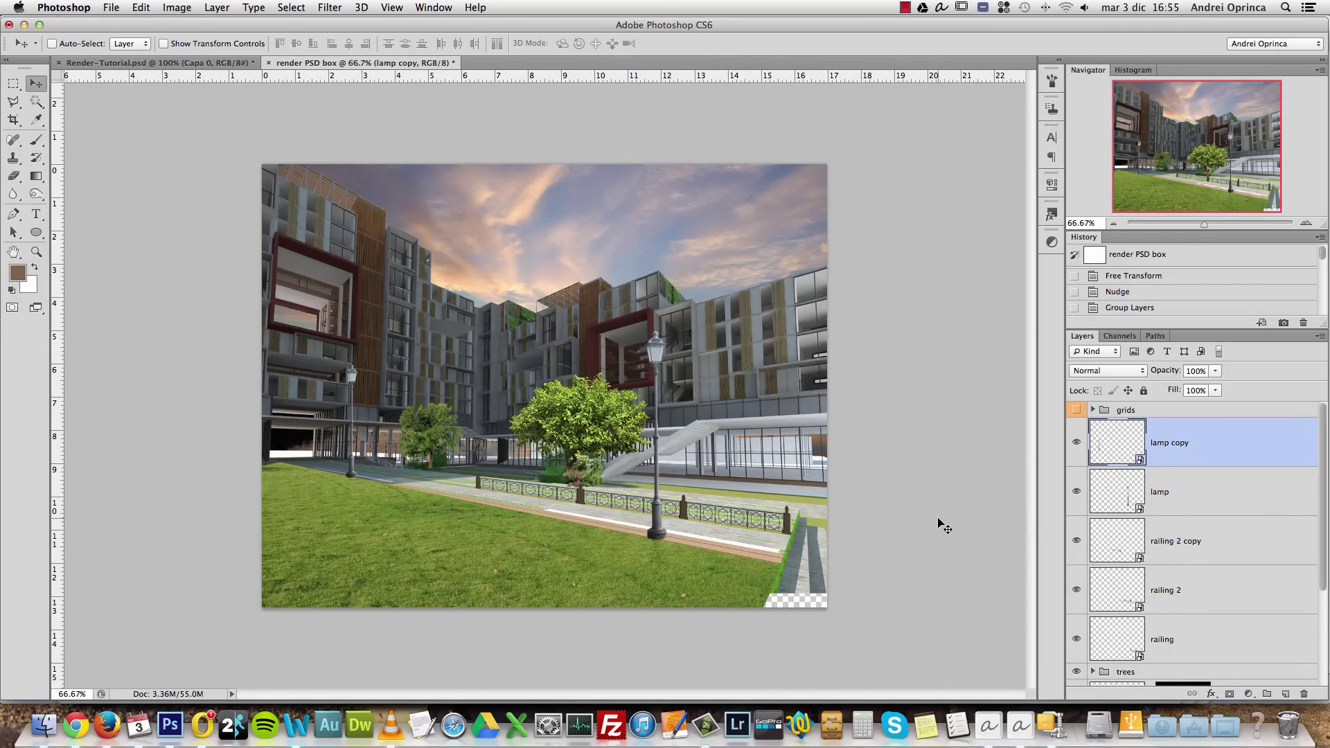
{"action": "key", "text": "super+v"}
Scale the pasted bench down to about 19.5% and place it at the lawn's edge beside the walkway, near the foreground lamp
{"action": "key", "text": "super+t"}
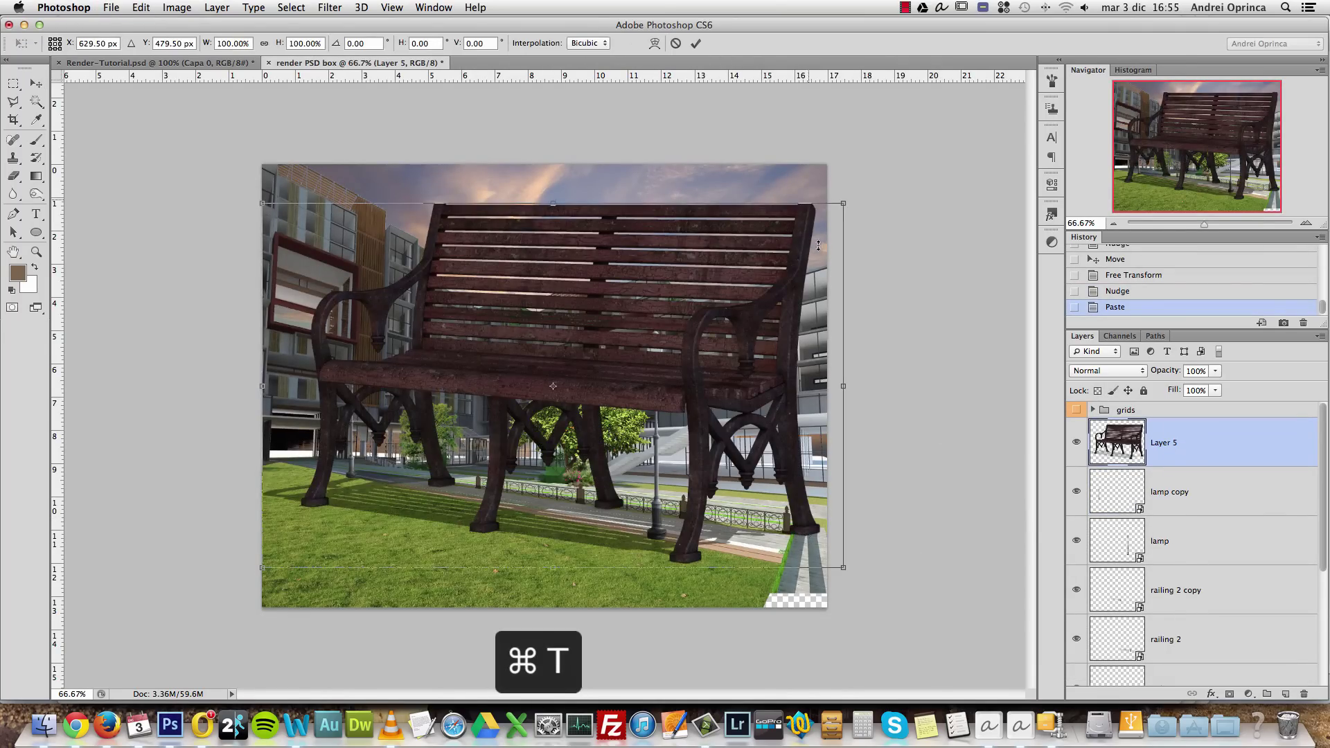
{"action": "left_click_drag", "start_coordinate": [846, 206], "coordinate": [425, 463]}
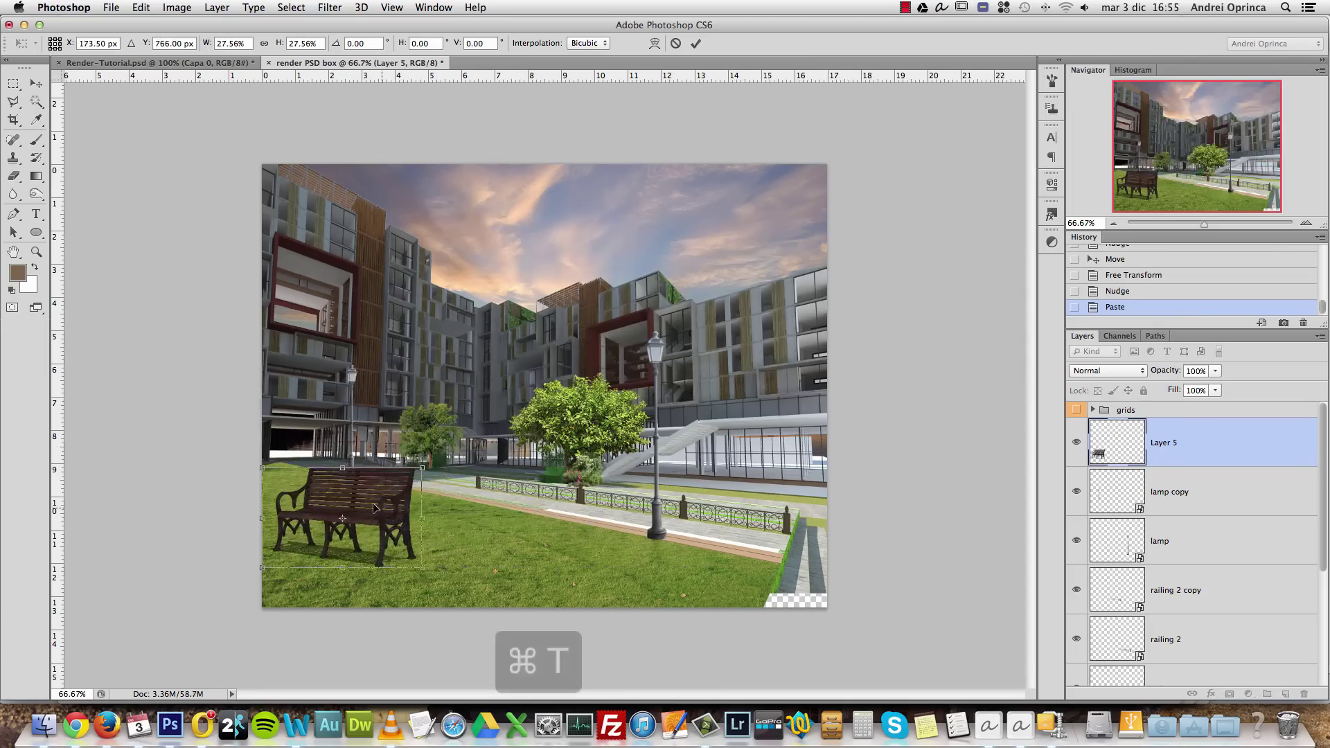
{"action": "left_click_drag", "start_coordinate": [386, 503], "coordinate": [601, 497]}
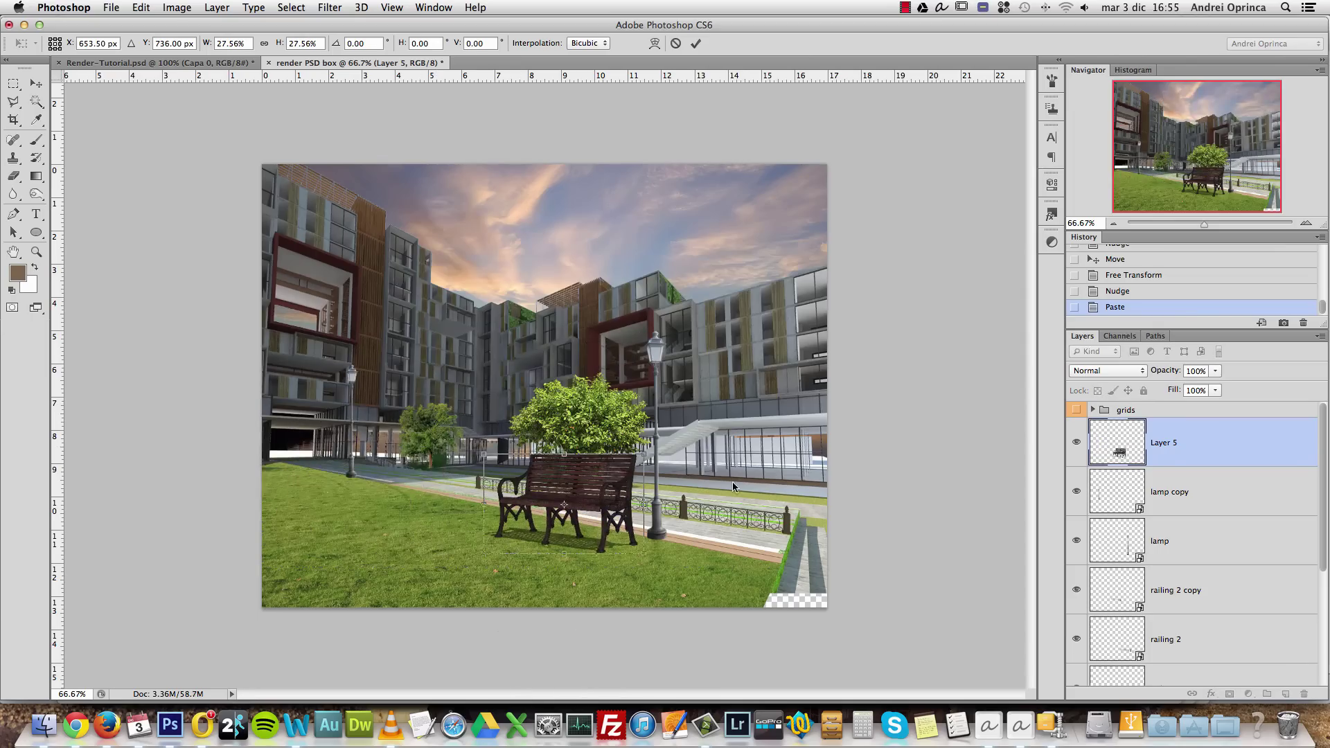
{"action": "left_click", "coordinate": [1305, 223]}
{"action": "left_click", "coordinate": [1305, 223]}
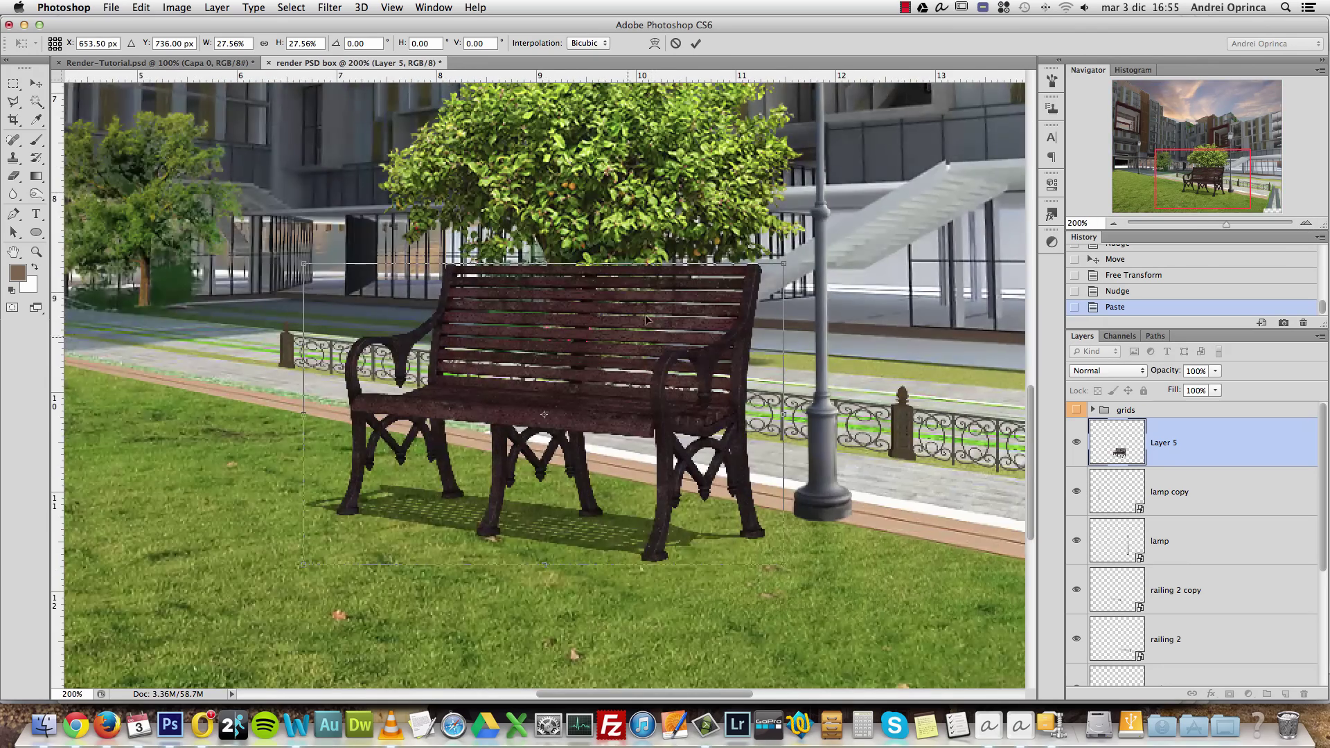
{"action": "left_click_drag", "start_coordinate": [645, 319], "coordinate": [654, 292]}
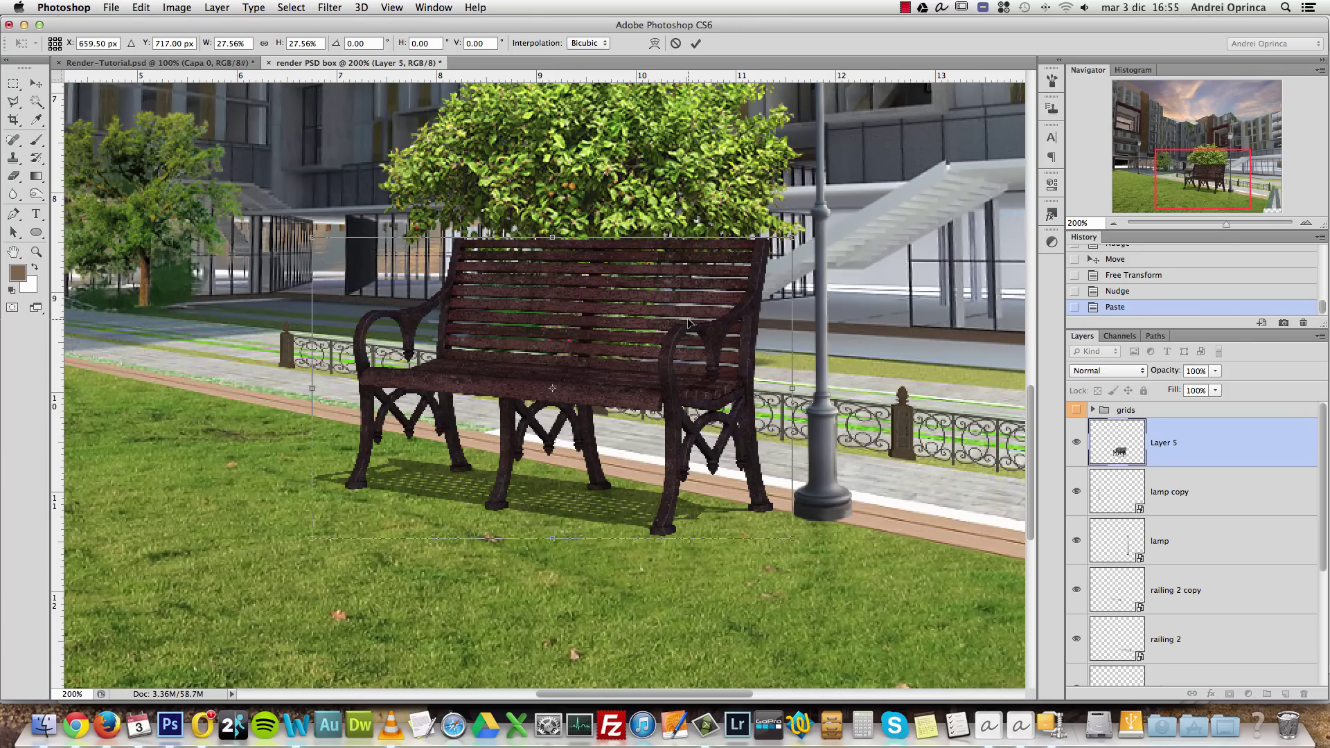
{"action": "left_click_drag", "start_coordinate": [690, 322], "coordinate": [693, 309]}
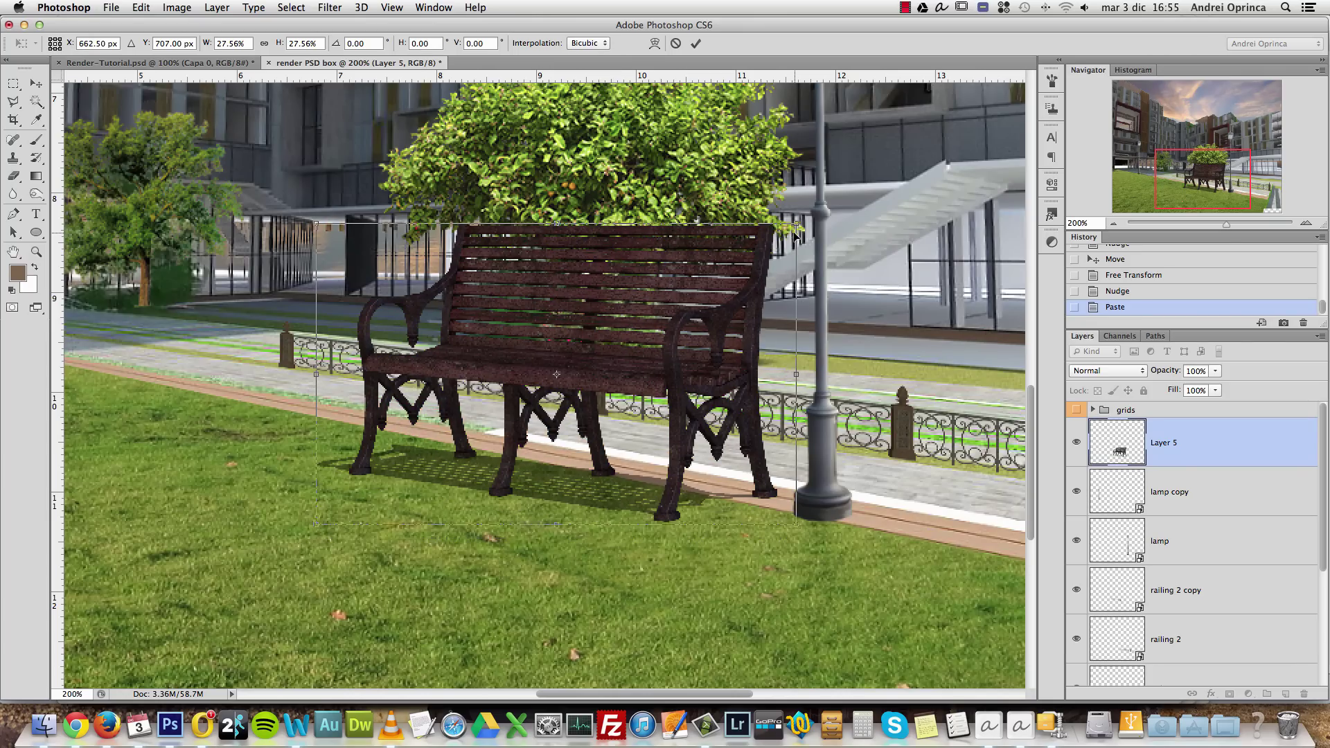
{"action": "left_click_drag", "start_coordinate": [795, 235], "coordinate": [654, 313]}
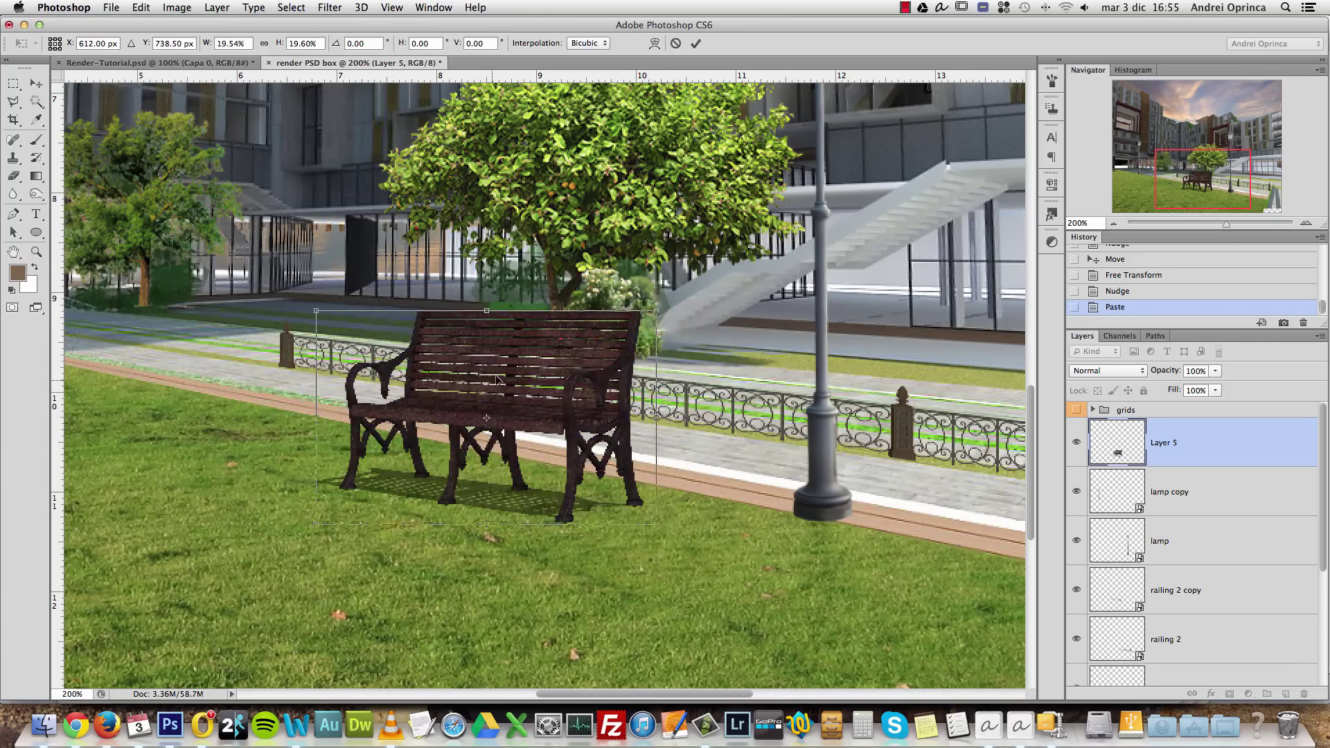
{"action": "left_click_drag", "start_coordinate": [496, 378], "coordinate": [555, 375]}
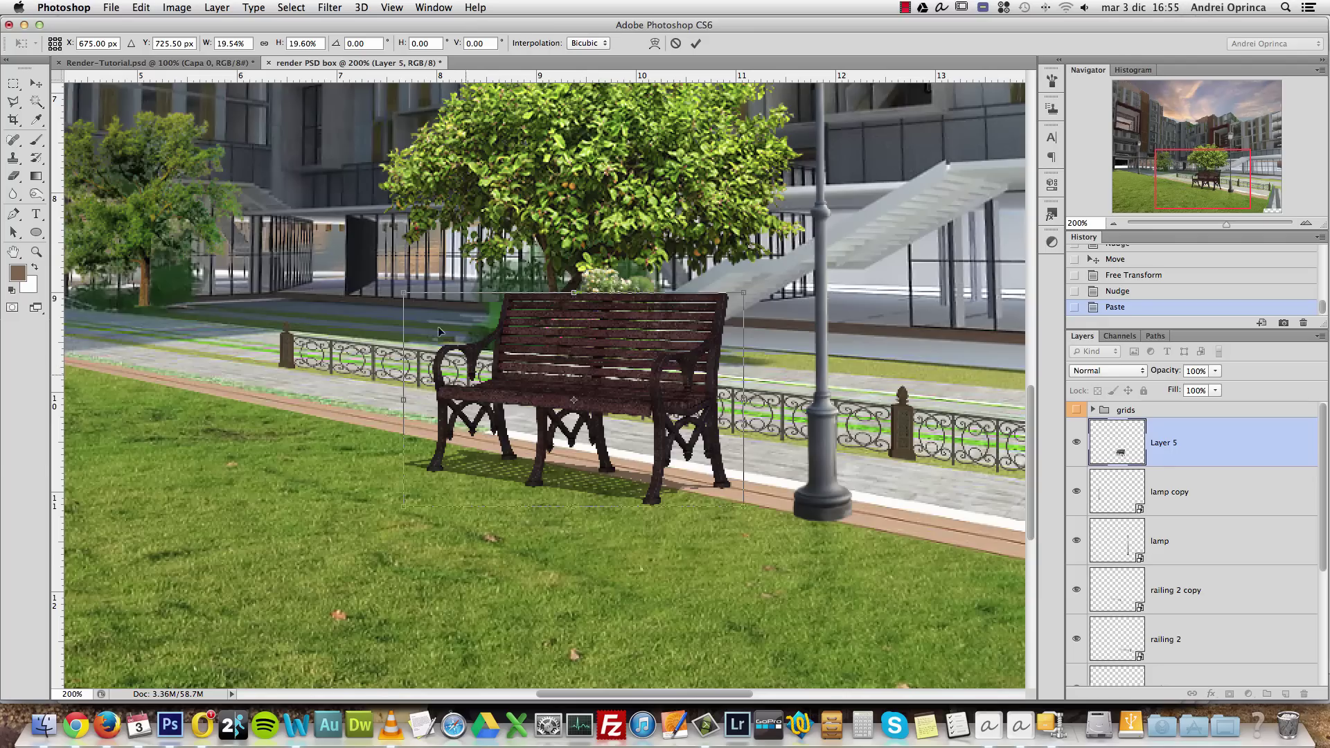
{"action": "left_click_drag", "start_coordinate": [472, 411], "coordinate": [462, 404]}
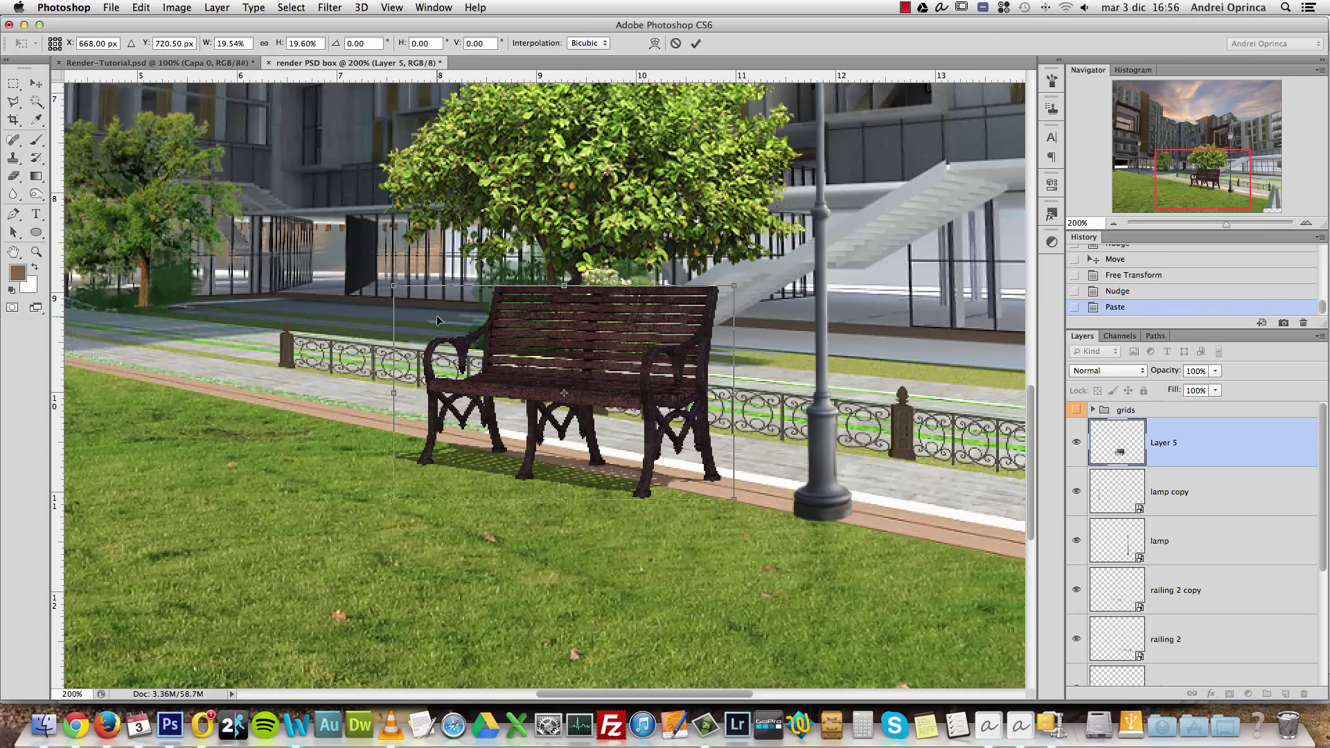
Slant the bench vertically about 2.7° to follow the walkway's perspective and convert its layer to a smart object
{"action": "right_click", "coordinate": [603, 351]}
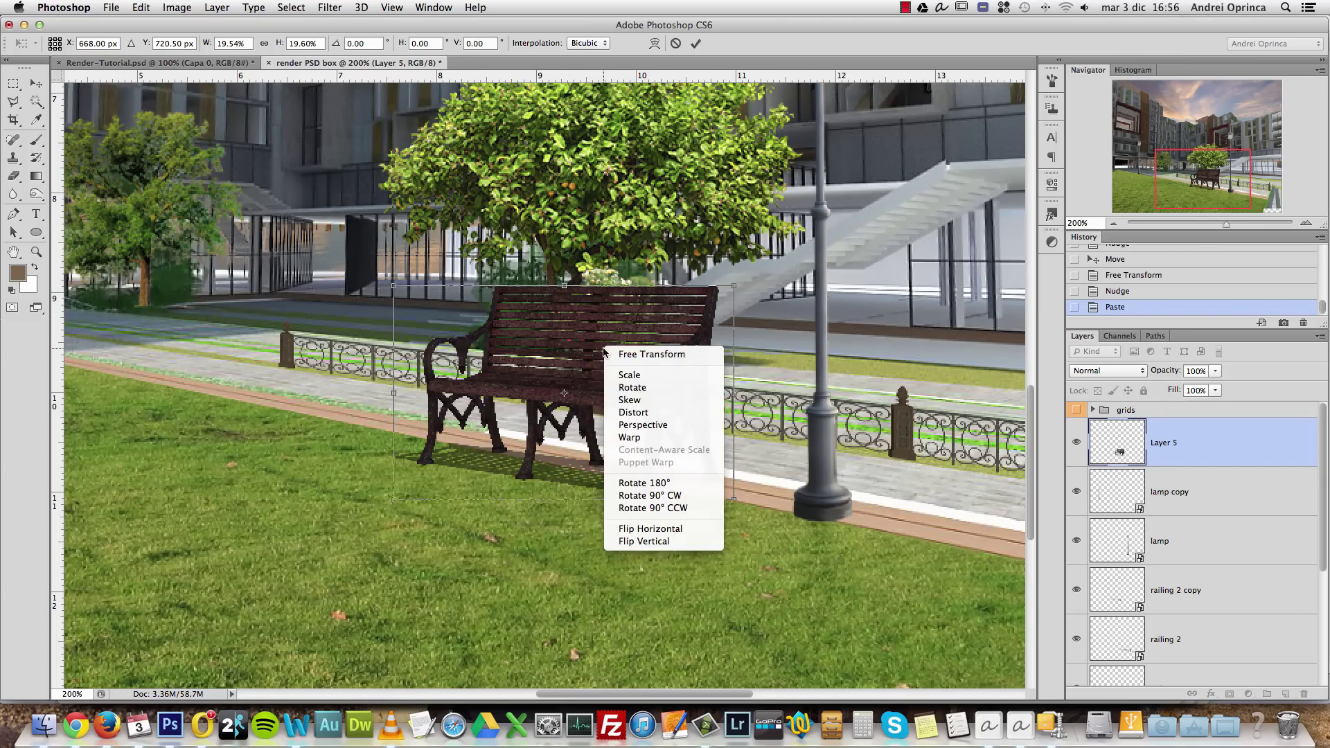
{"action": "left_click", "coordinate": [642, 424]}
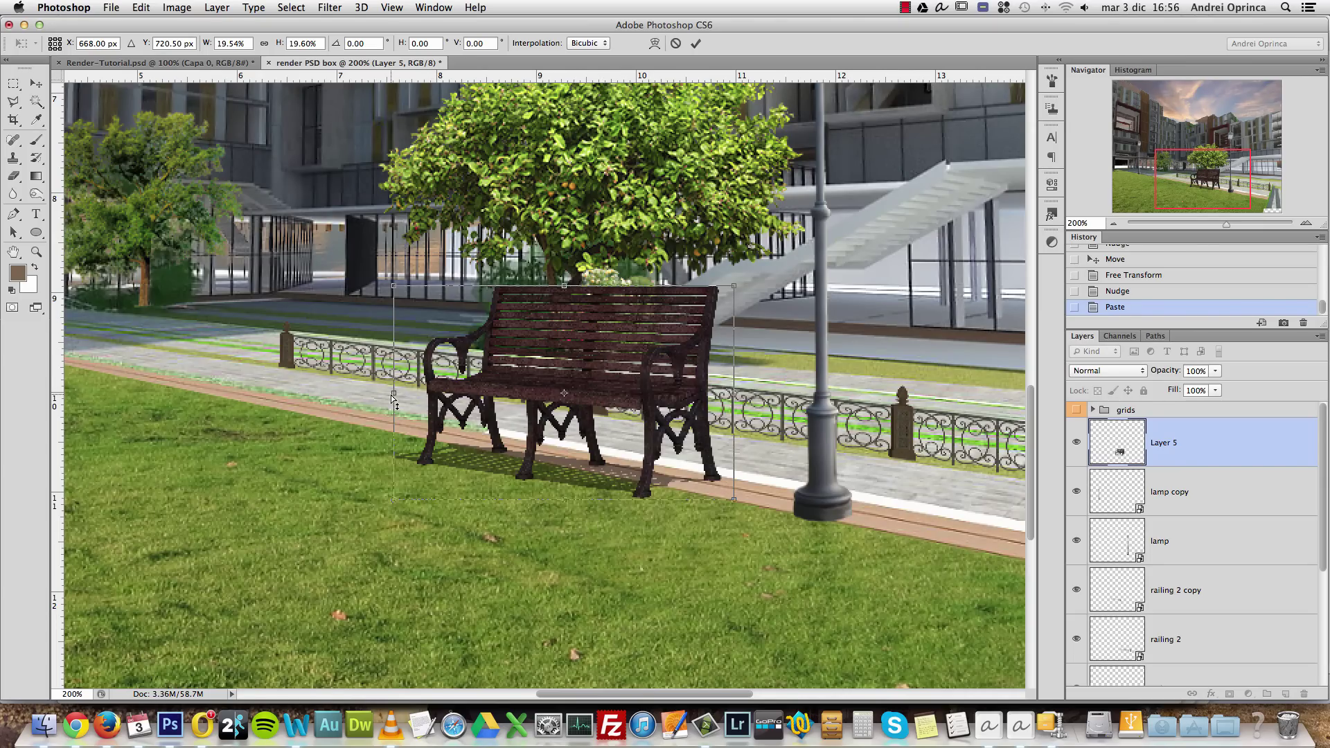
{"action": "left_click_drag", "start_coordinate": [393, 398], "coordinate": [389, 380]}
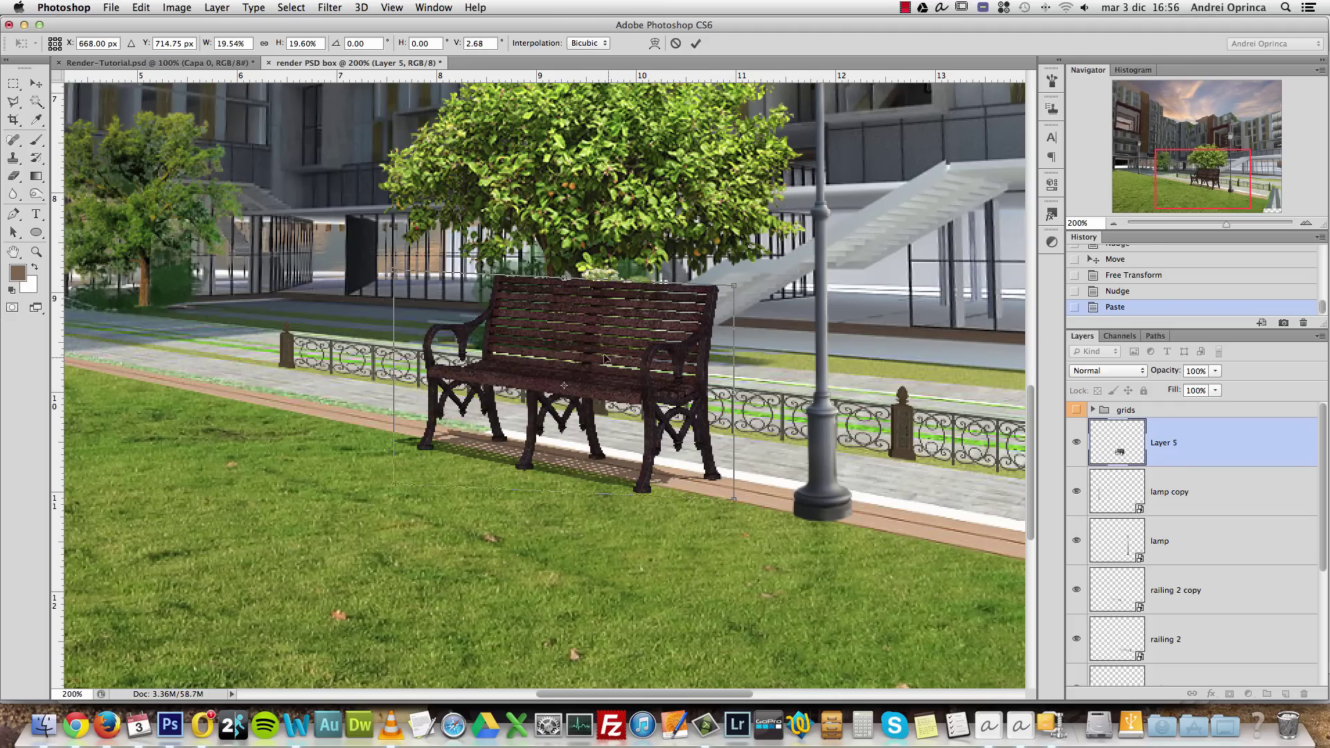
{"action": "key", "text": "Return"}
{"action": "right_click", "coordinate": [1224, 424]}
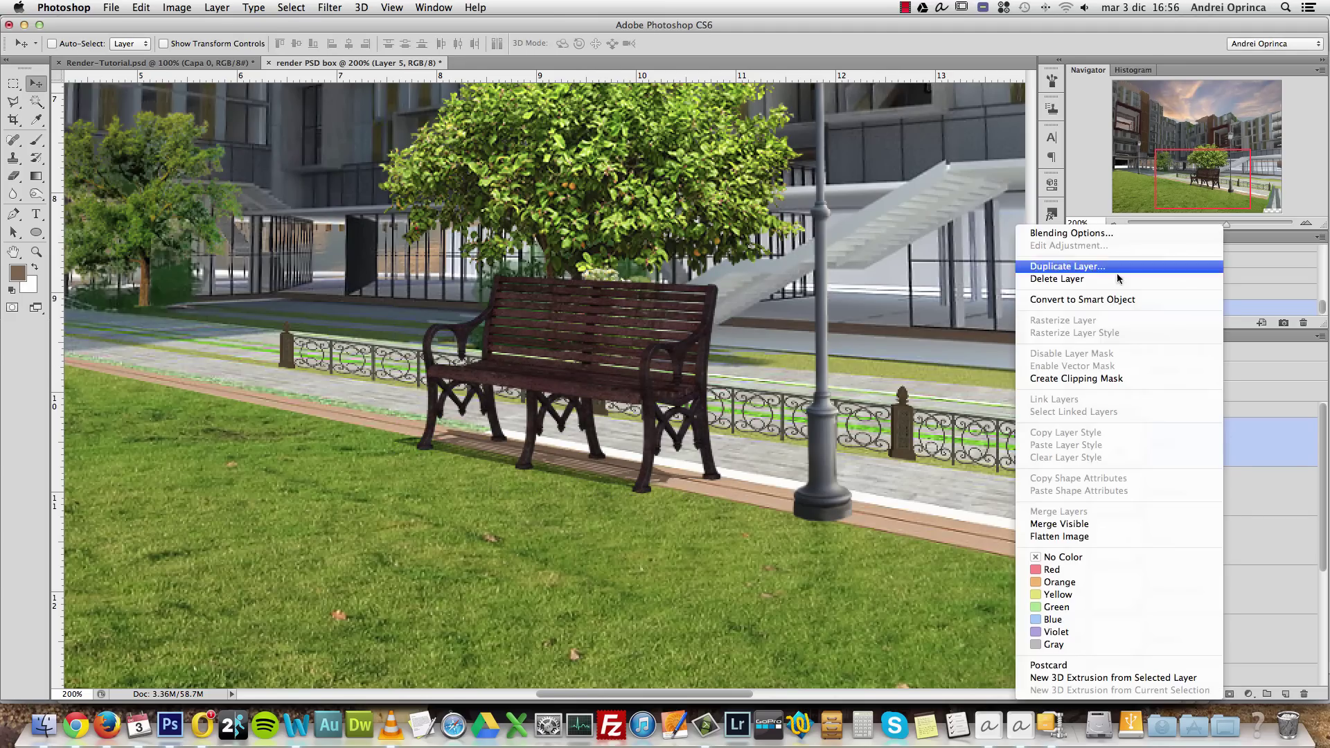
{"action": "left_click", "coordinate": [1135, 300]}
Transform the bench to about 59% width and 55% height using Perspective, and shift it slightly towards the foreground lamp
{"action": "key", "text": "super+t"}
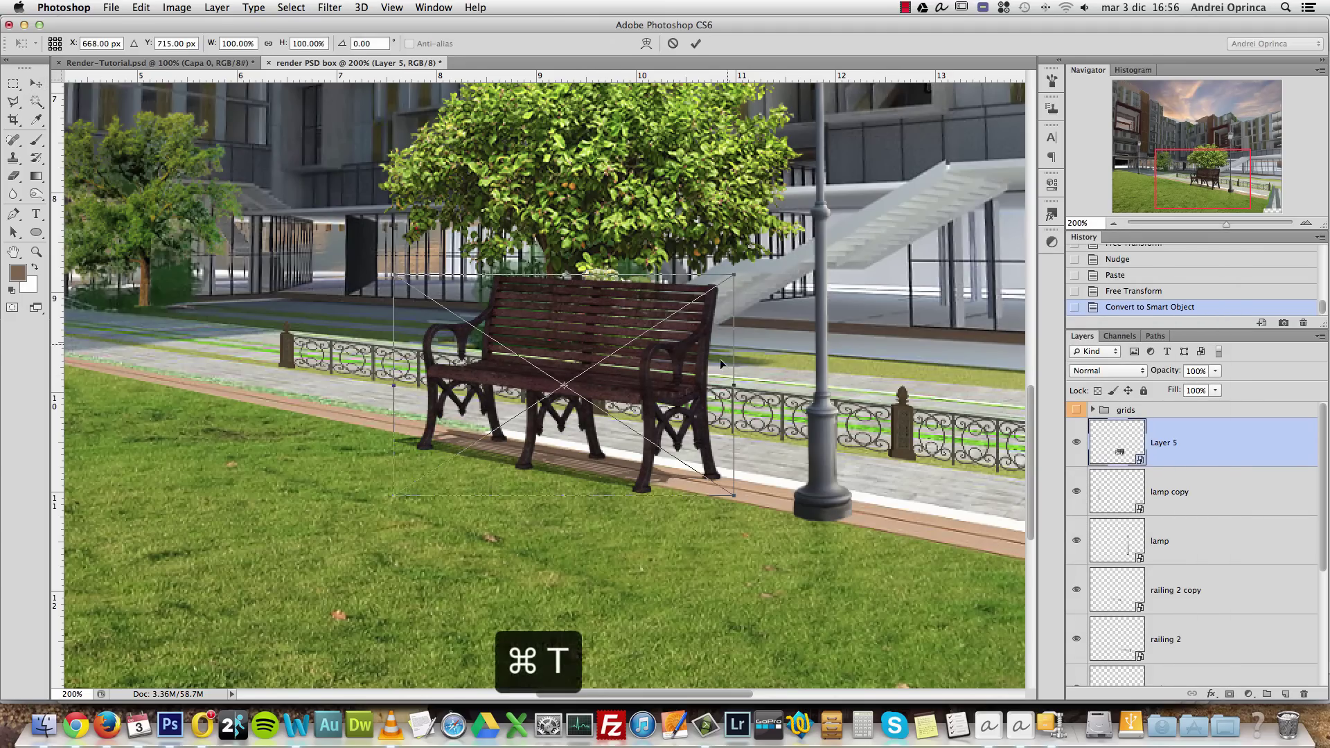
{"action": "left_click_drag", "start_coordinate": [736, 275], "coordinate": [620, 374]}
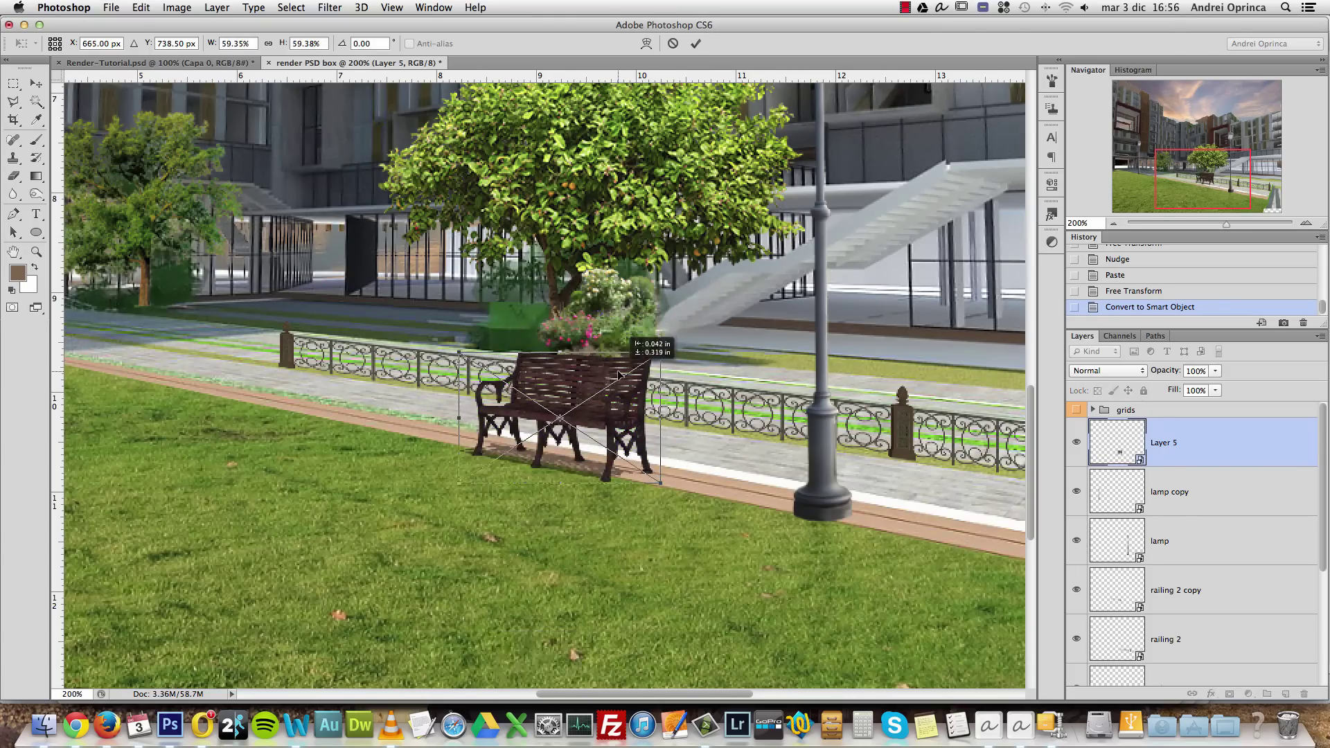
{"action": "right_click", "coordinate": [643, 400]}
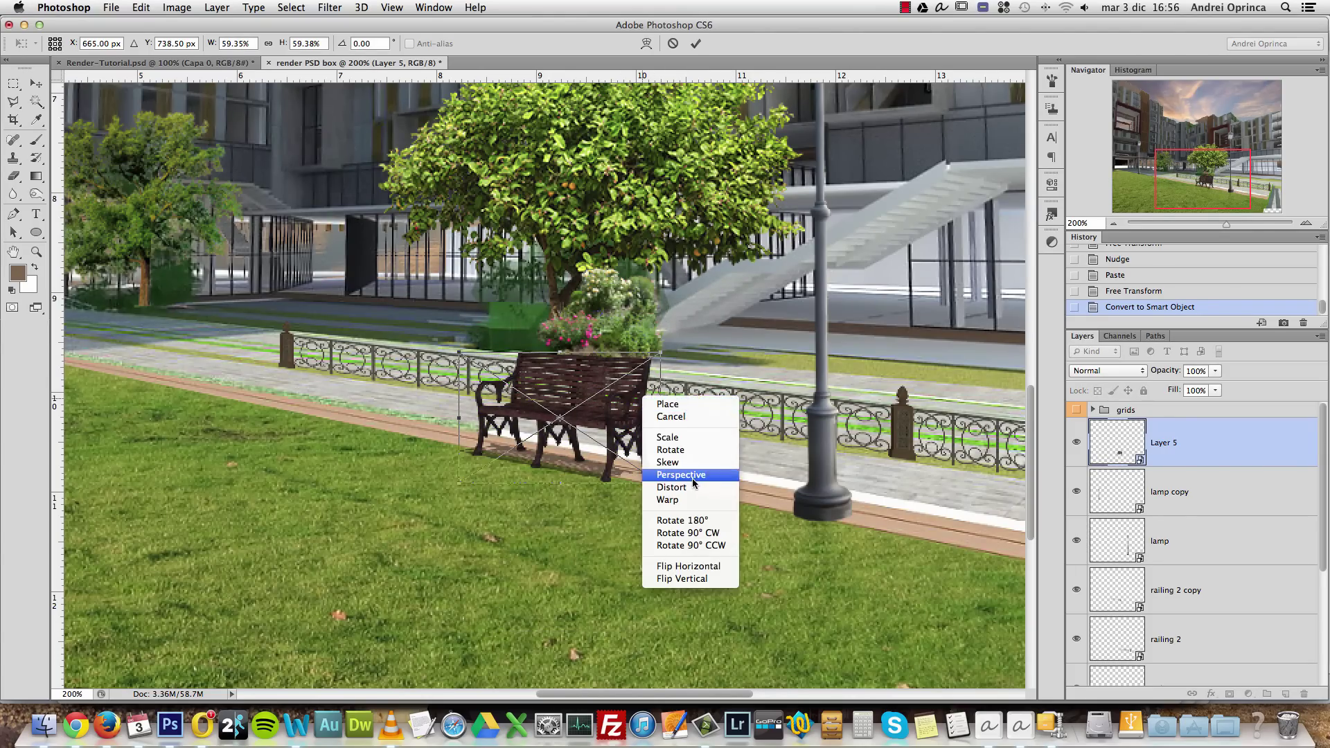
{"action": "left_click", "coordinate": [693, 478]}
{"action": "left_click_drag", "start_coordinate": [665, 360], "coordinate": [662, 368]}
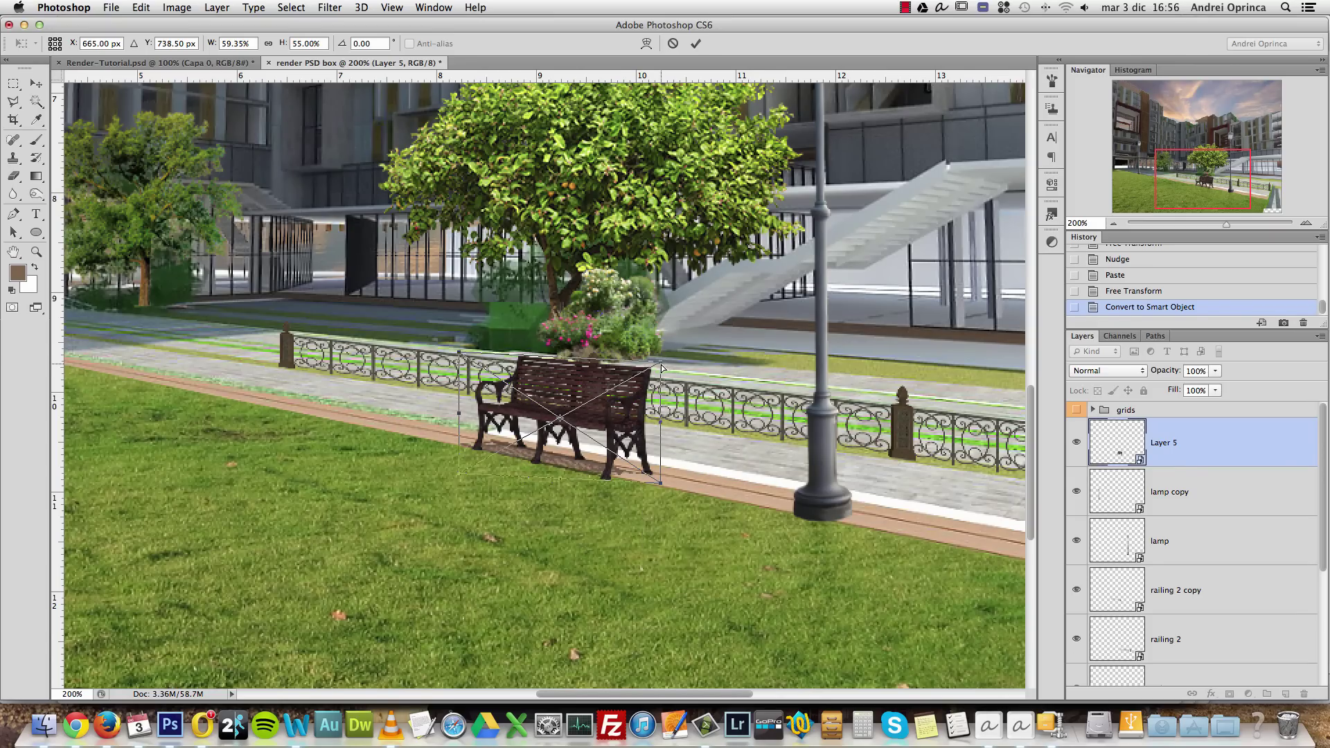
{"action": "key", "text": "Return"}
{"action": "key", "text": "super+1"}
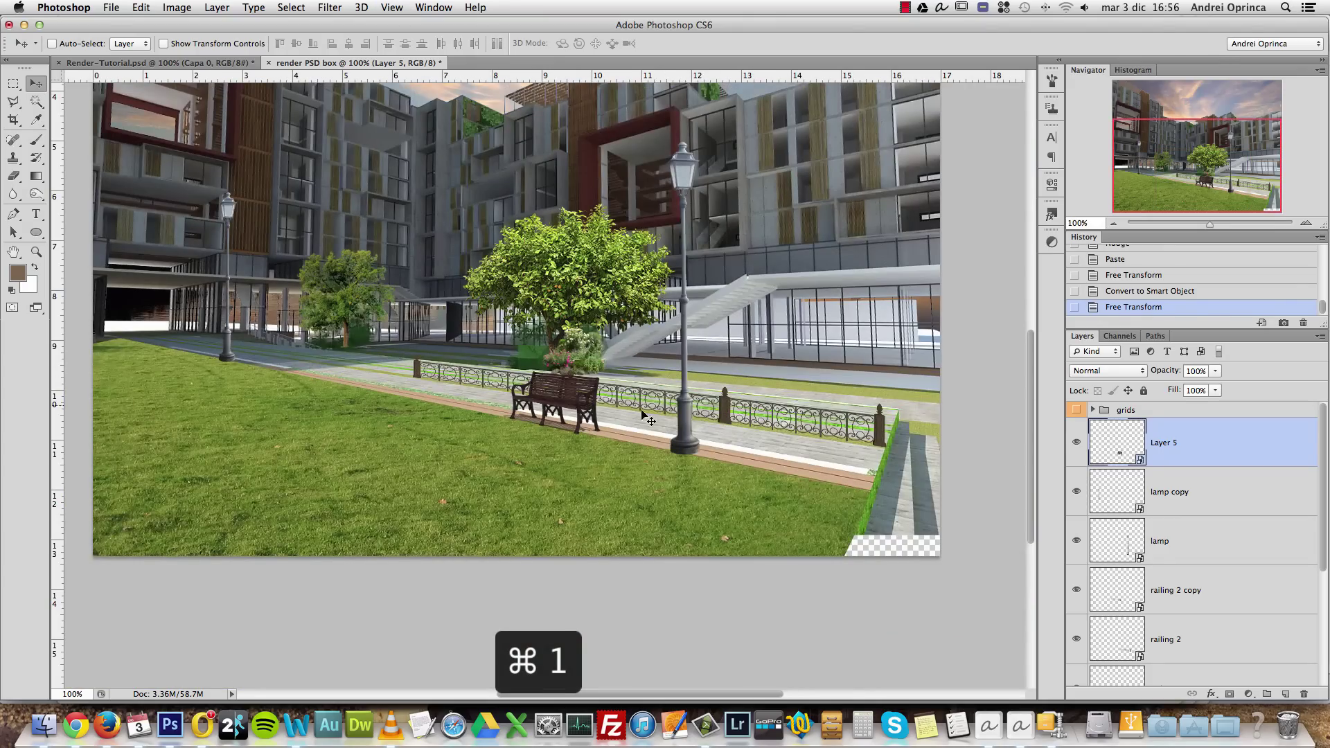
{"action": "left_click_drag", "start_coordinate": [550, 400], "coordinate": [566, 407]}
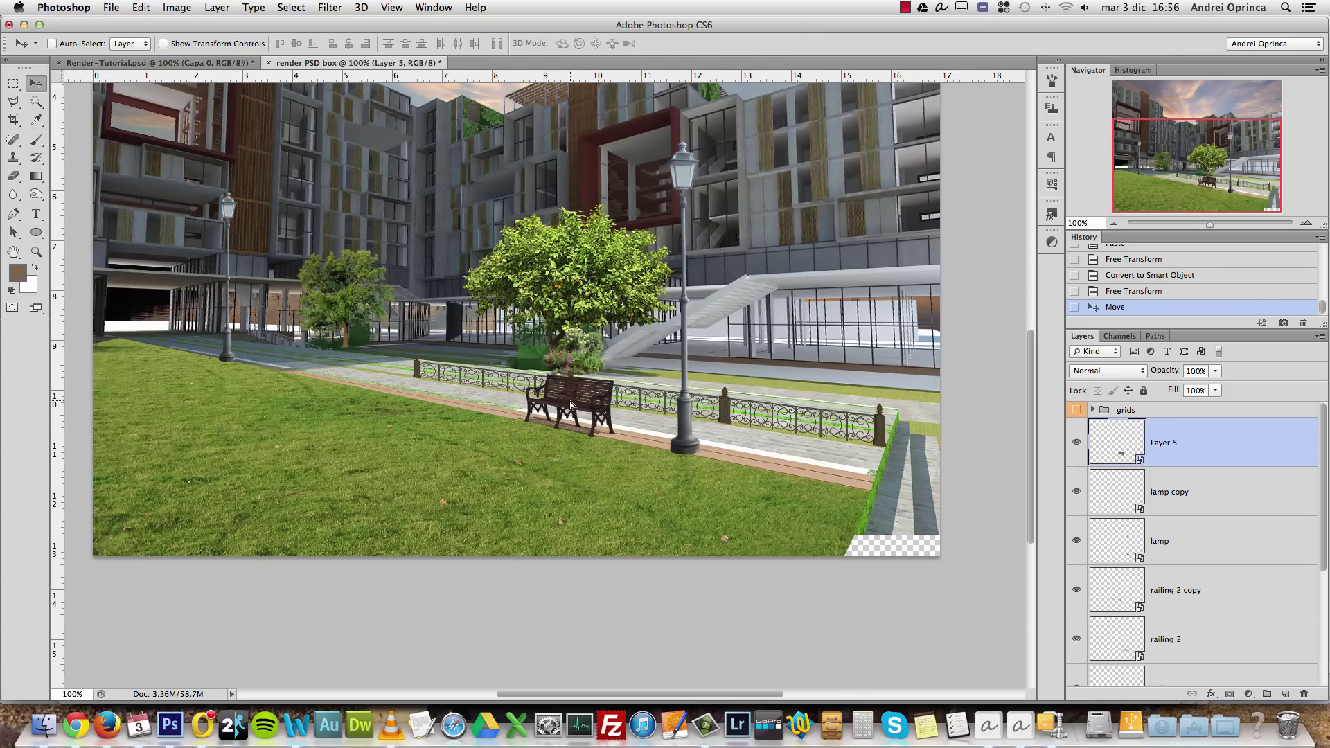
Duplicate the bench, place the copy beside the distant lamp and scale it down to suit the distance
{"action": "left_click_drag", "start_coordinate": [570, 405], "coordinate": [300, 356]}
{"action": "key", "text": "super+j"}
{"action": "key", "text": "super+t"}
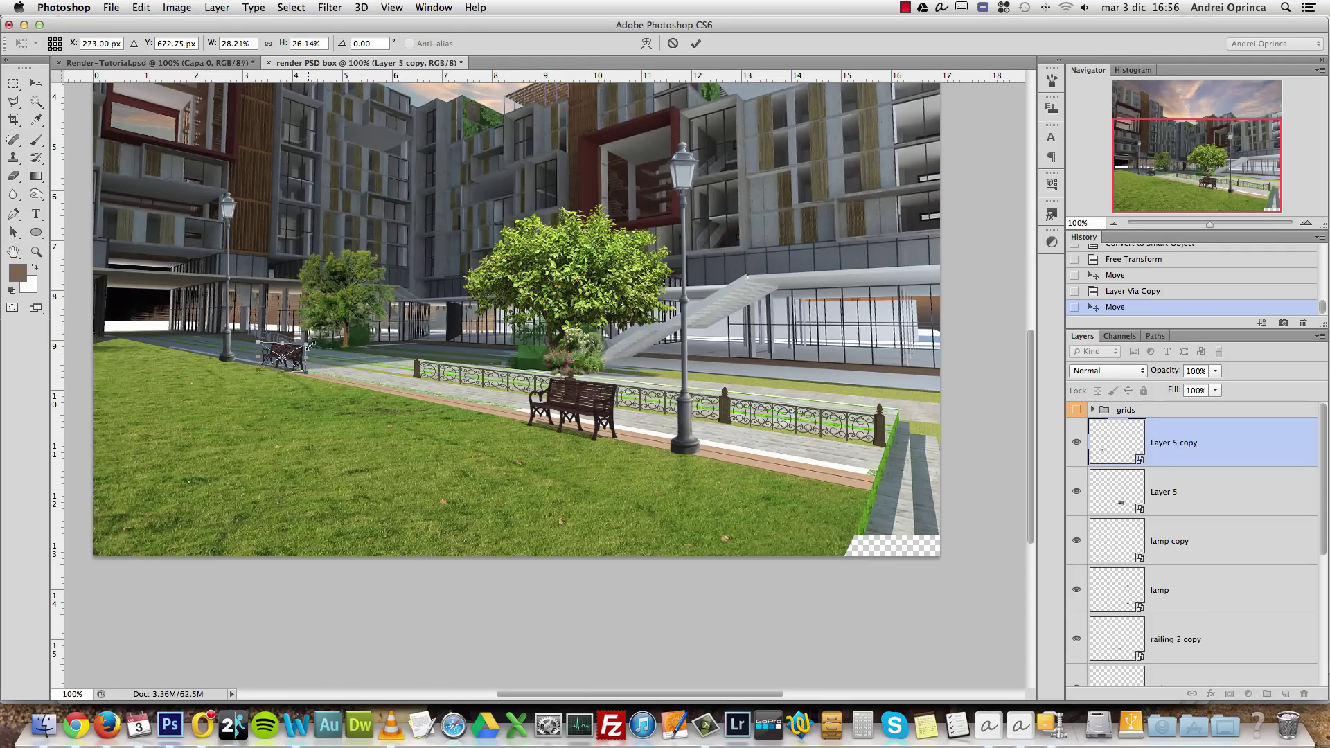
{"action": "key", "text": "Return"}
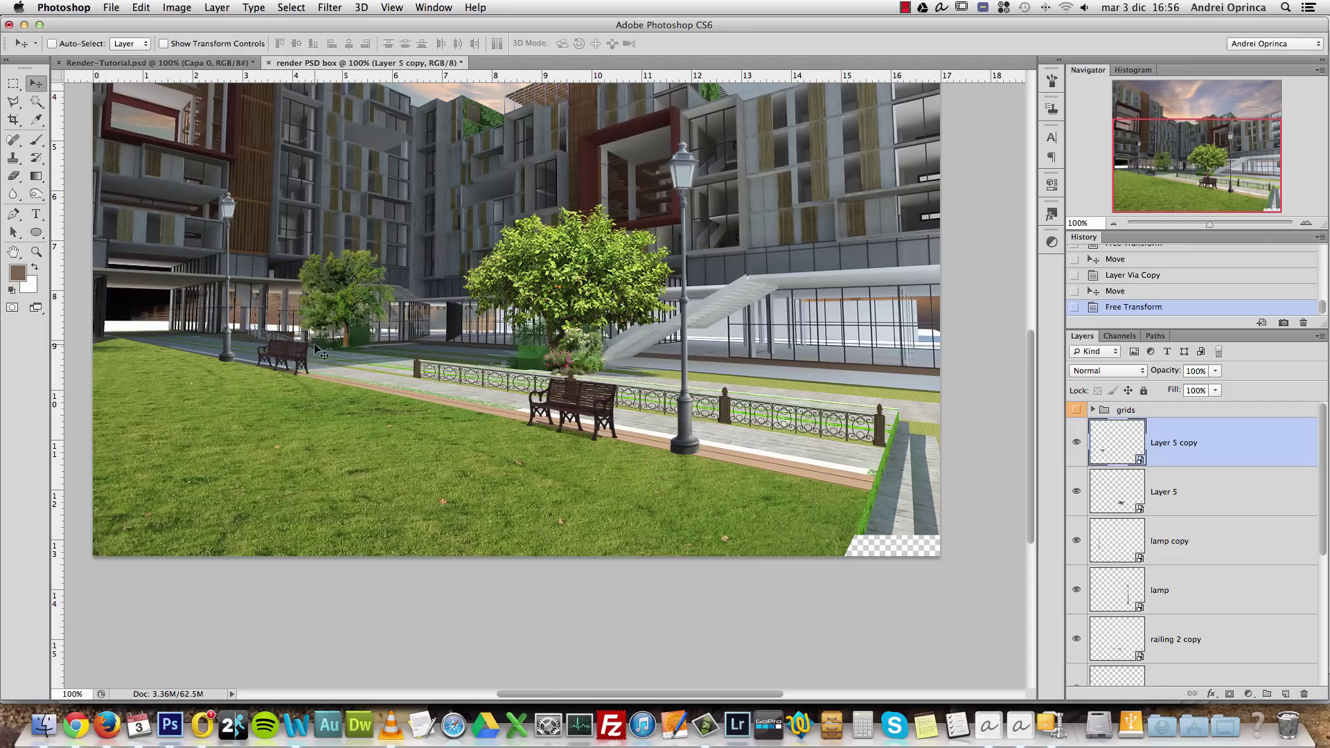
Nudge the distant lamp slightly up and to the right
{"action": "left_click", "coordinate": [230, 347], "text": "super"}
{"action": "key", "text": "Up"}
{"action": "key", "text": "Up"}
{"action": "key", "text": "Up"}
{"action": "key", "text": "Up"}
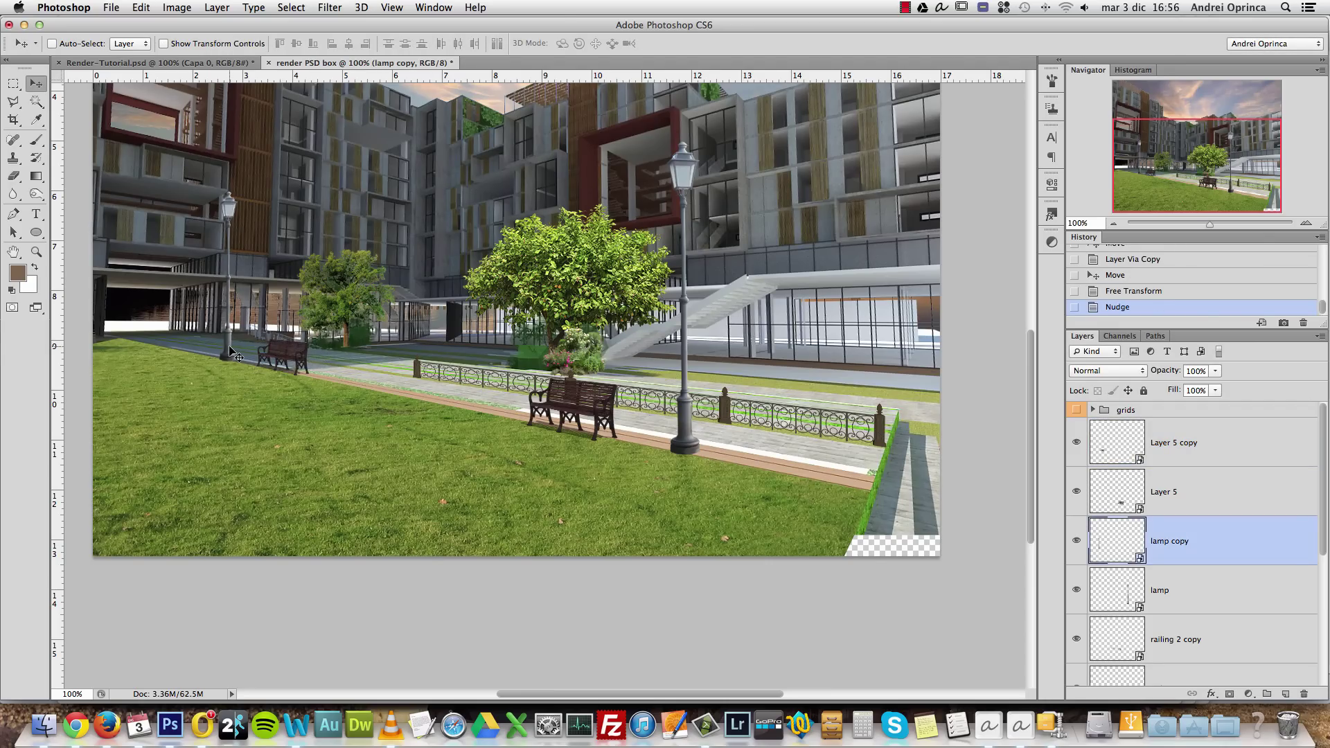
{"action": "key", "text": "Right"}
{"action": "key", "text": "Right"}
Nudge the foreground bench slightly up and to the right, and check its placement in the wider composition
{"action": "left_click", "coordinate": [607, 400], "text": "super"}
{"action": "key", "text": "Up"}
{"action": "key", "text": "Up"}
{"action": "key", "text": "Up"}
{"action": "key", "text": "Up"}
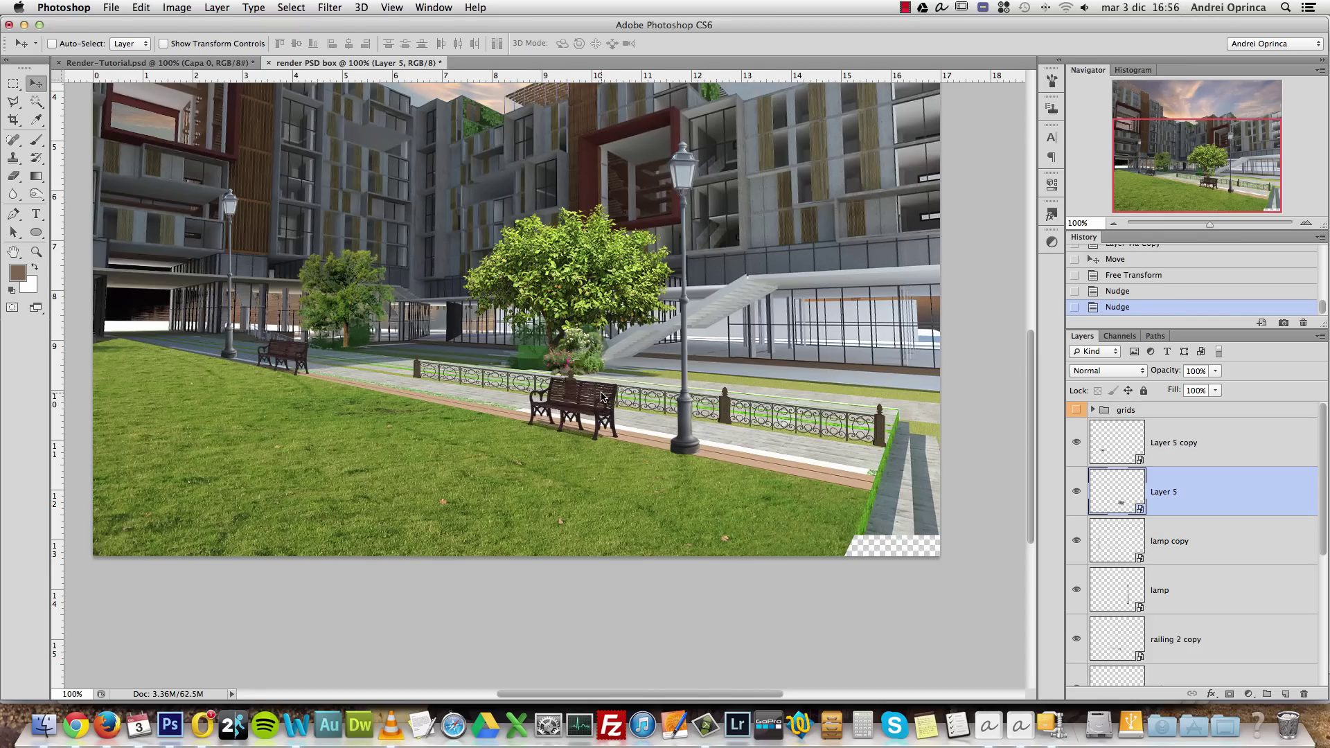
{"action": "key", "text": "Right"}
{"action": "key", "text": "Right"}
{"action": "key", "text": "Right"}
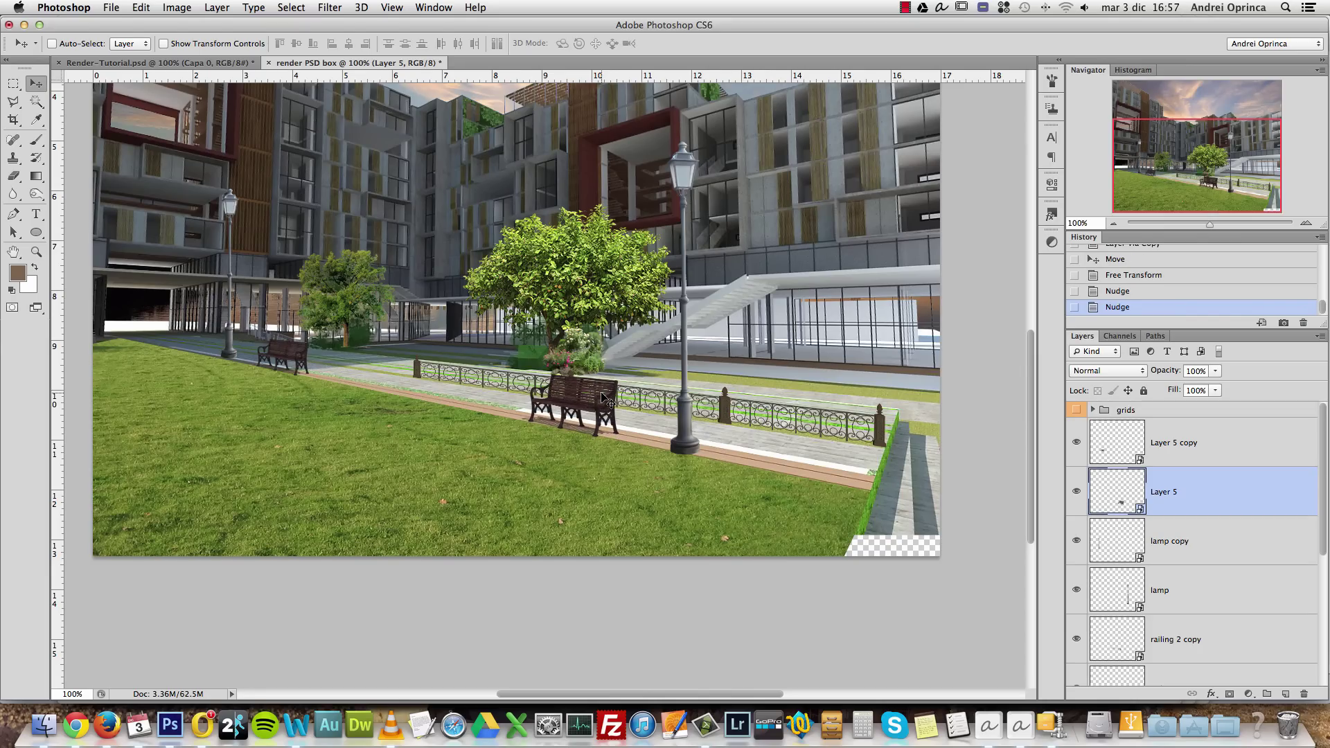
{"action": "key", "text": "Left"}
{"action": "left_click_drag", "start_coordinate": [692, 216], "coordinate": [775, 323]}
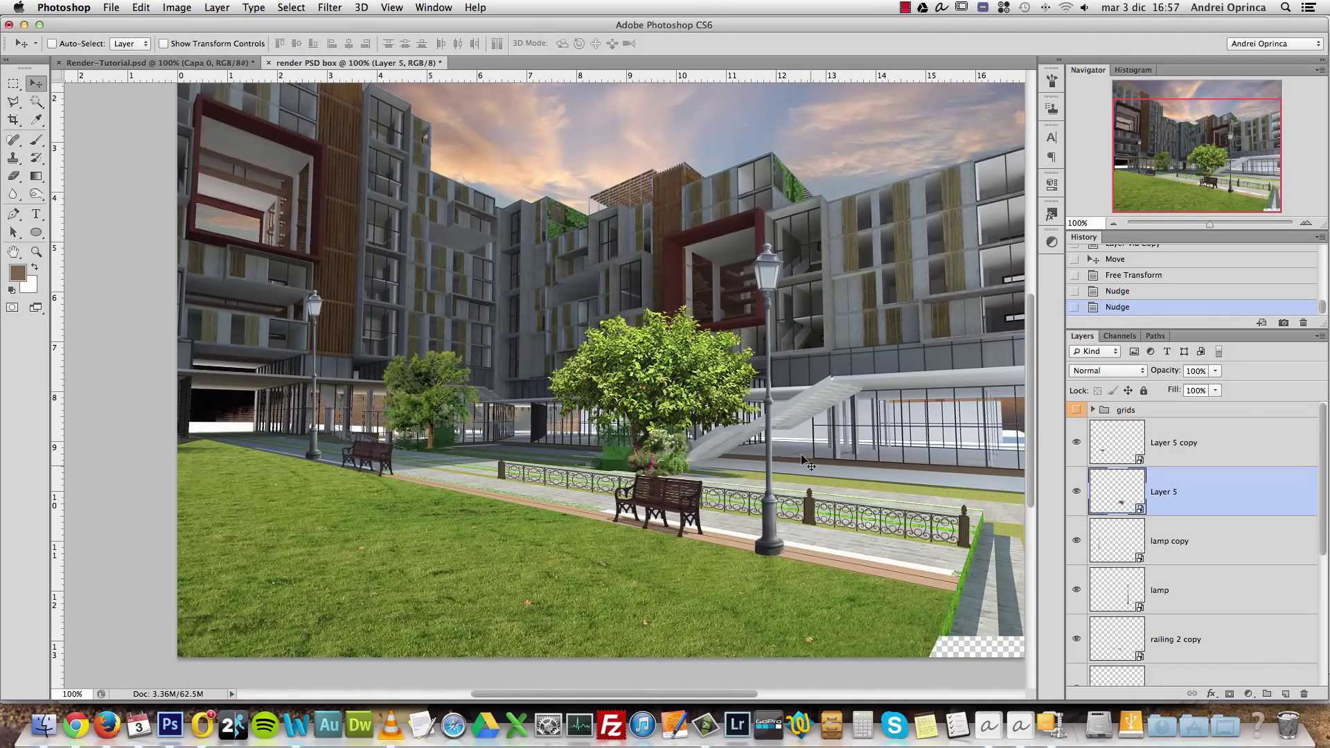
{"action": "scroll", "coordinate": [495, 524], "scroll_direction": "right", "scroll_amount": 3}
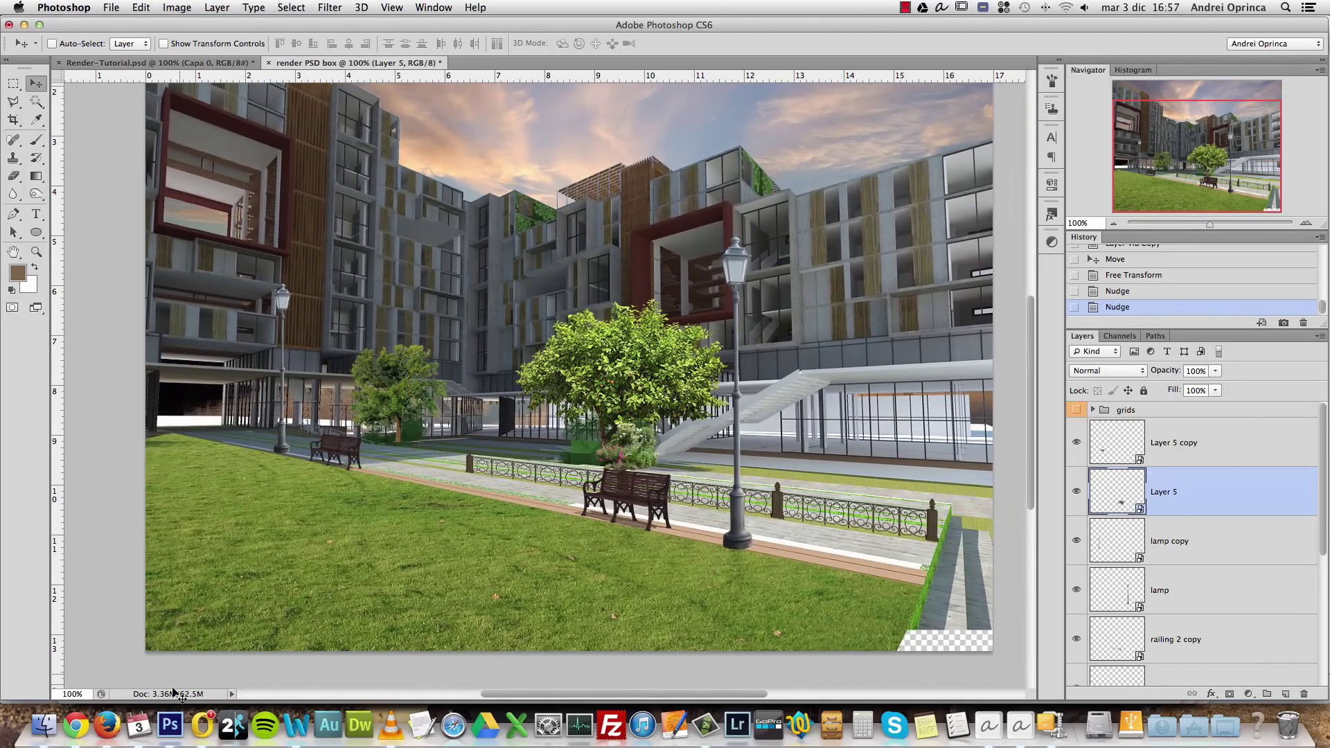
Close the street lamp image in Chrome and open Bin_LB2_Hole_saucer.jpg from the Render tutorial folder in Photoshop CS6
{"action": "left_click", "coordinate": [76, 725]}
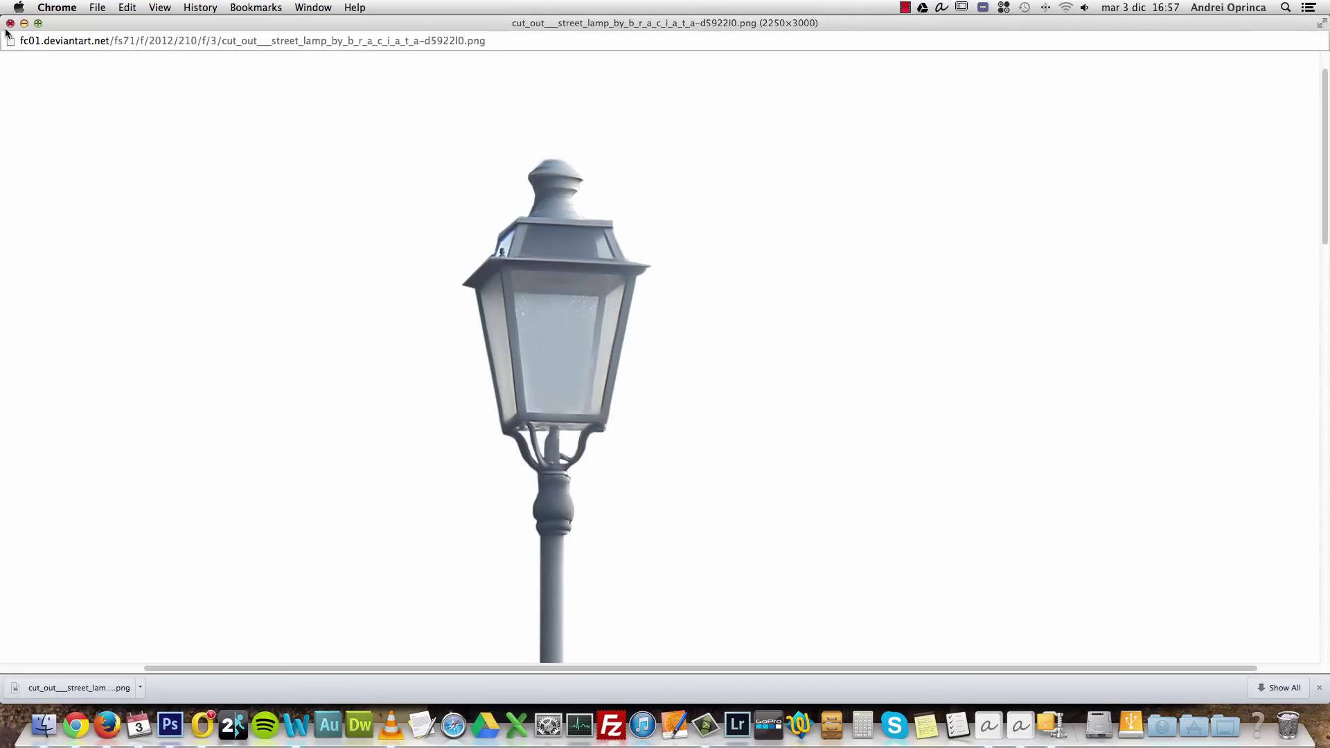
{"action": "left_click", "coordinate": [10, 23]}
{"action": "left_click", "coordinate": [43, 725]}
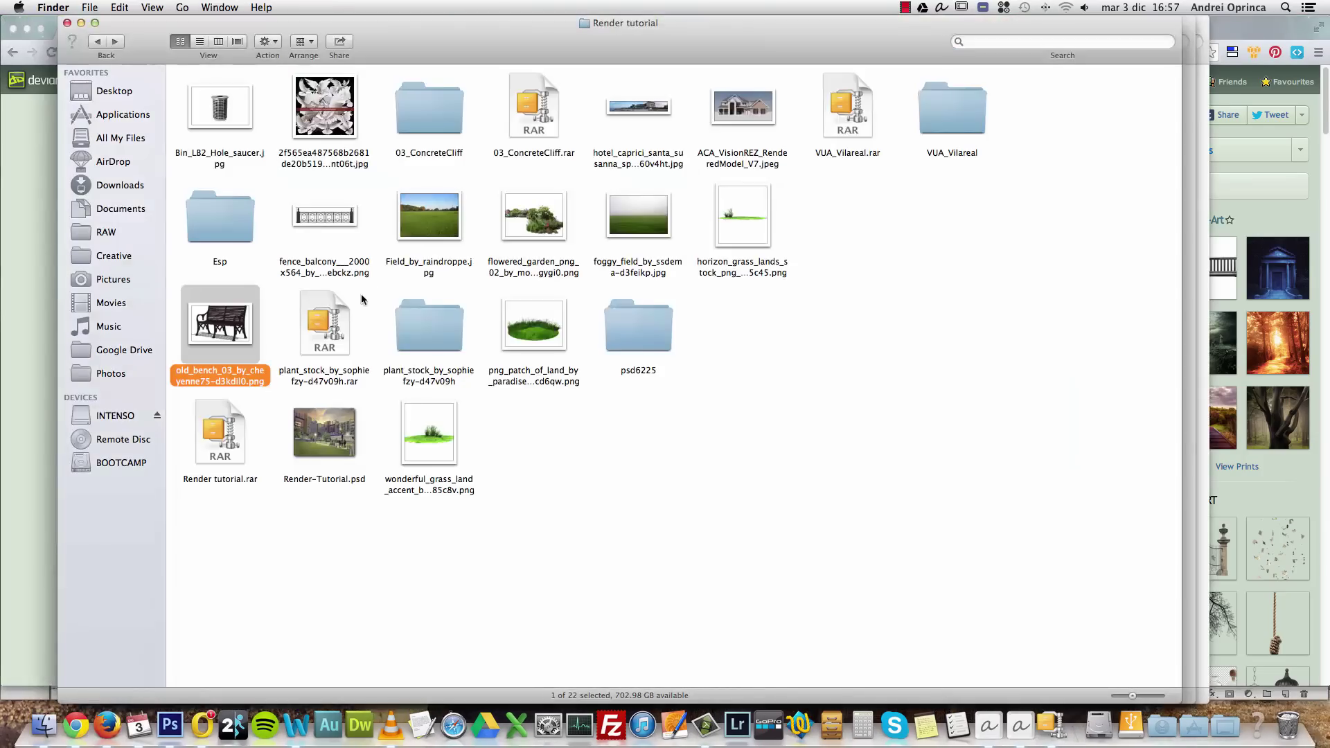
{"action": "right_click", "coordinate": [221, 111]}
{"action": "mouse_move", "coordinate": [411, 135]}
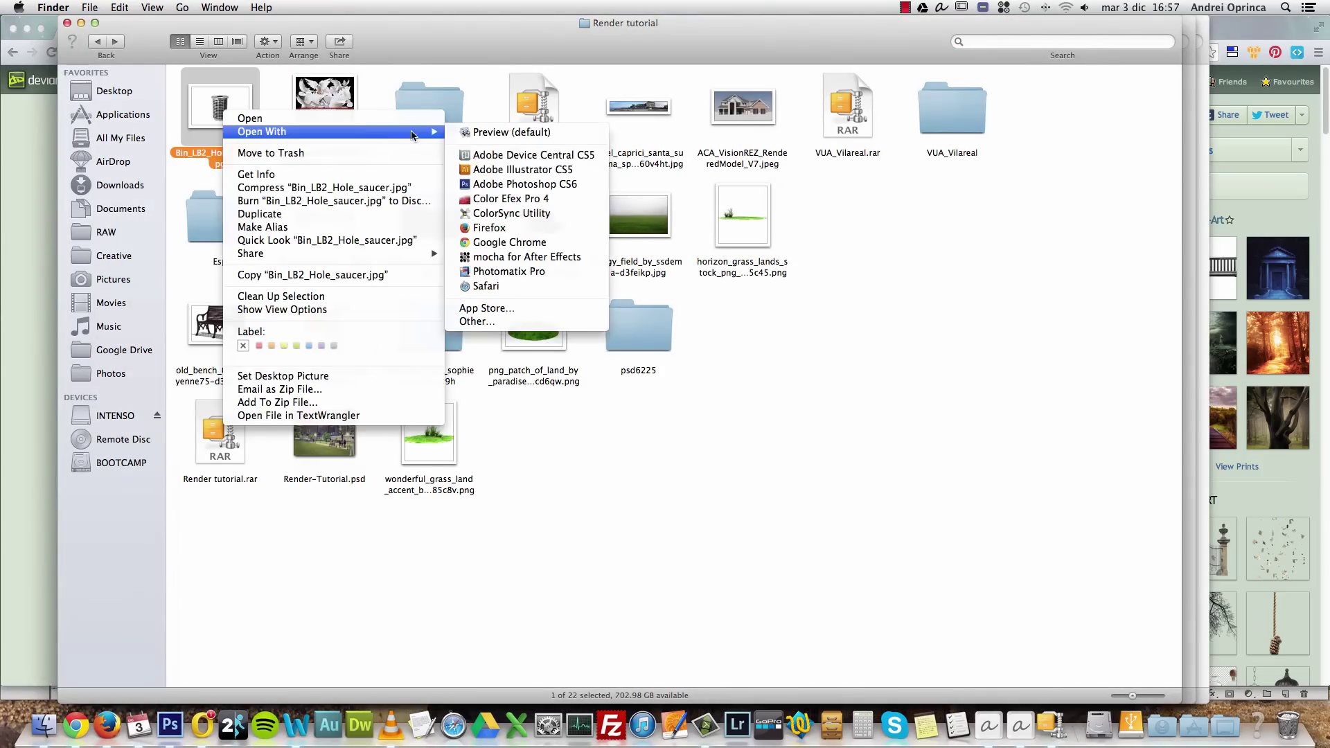
{"action": "left_click", "coordinate": [511, 185]}
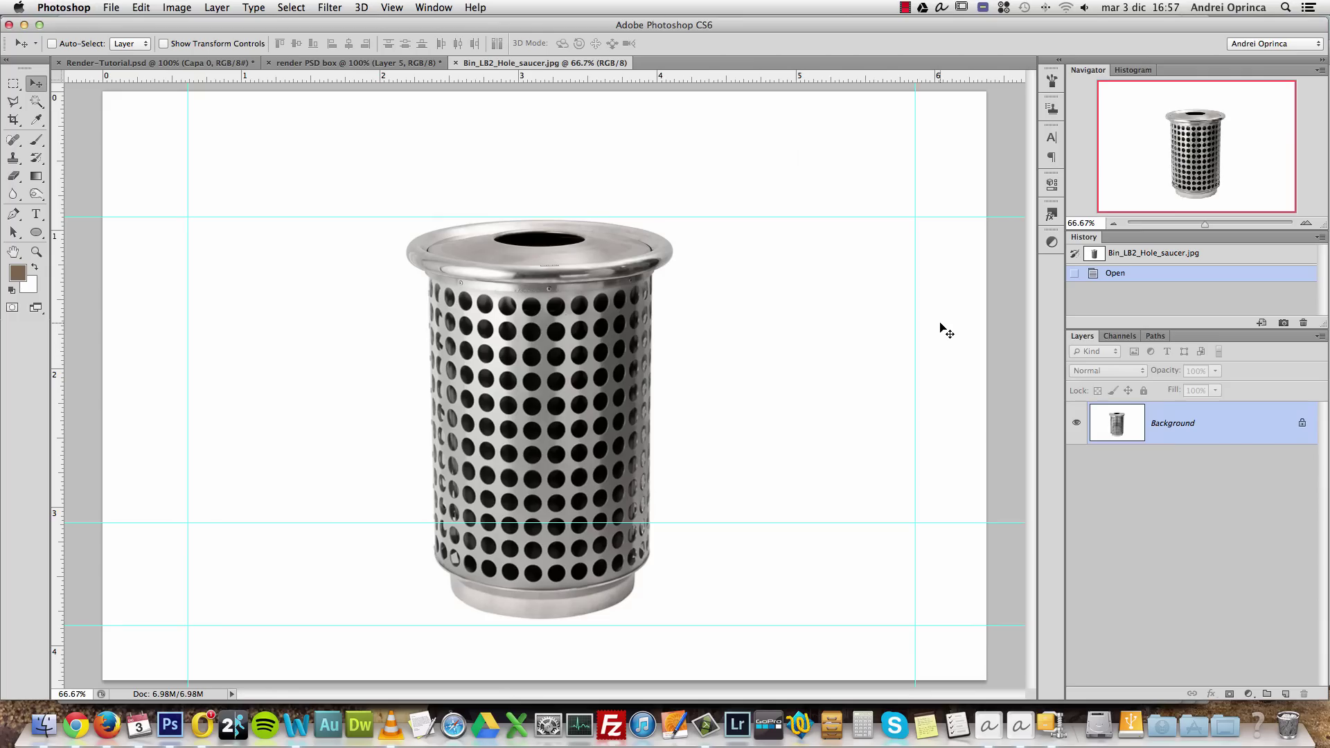
Hide the guides in the bin image and activate the Rectangular Marquee tool
{"action": "key", "text": "super+h"}
{"action": "key", "text": "super+h"}
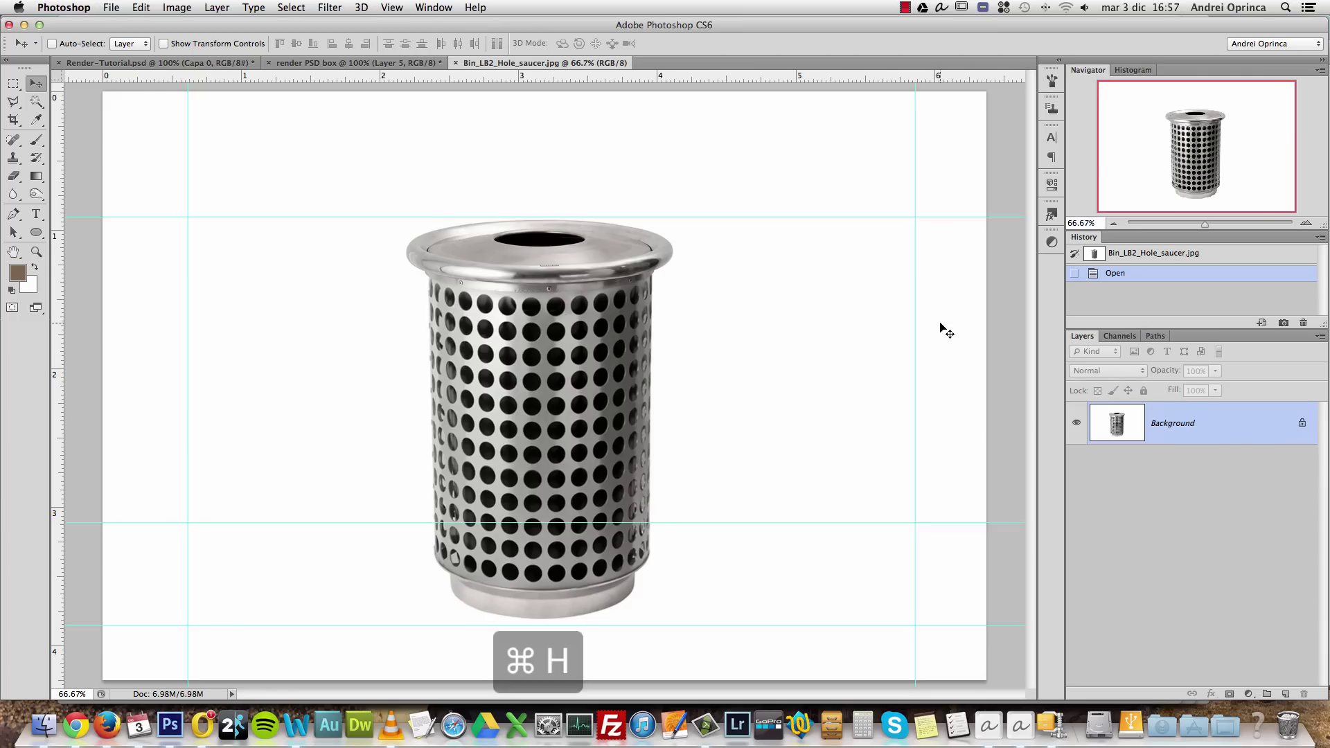
{"action": "key", "text": "super+h"}
{"action": "left_click", "coordinate": [13, 100]}
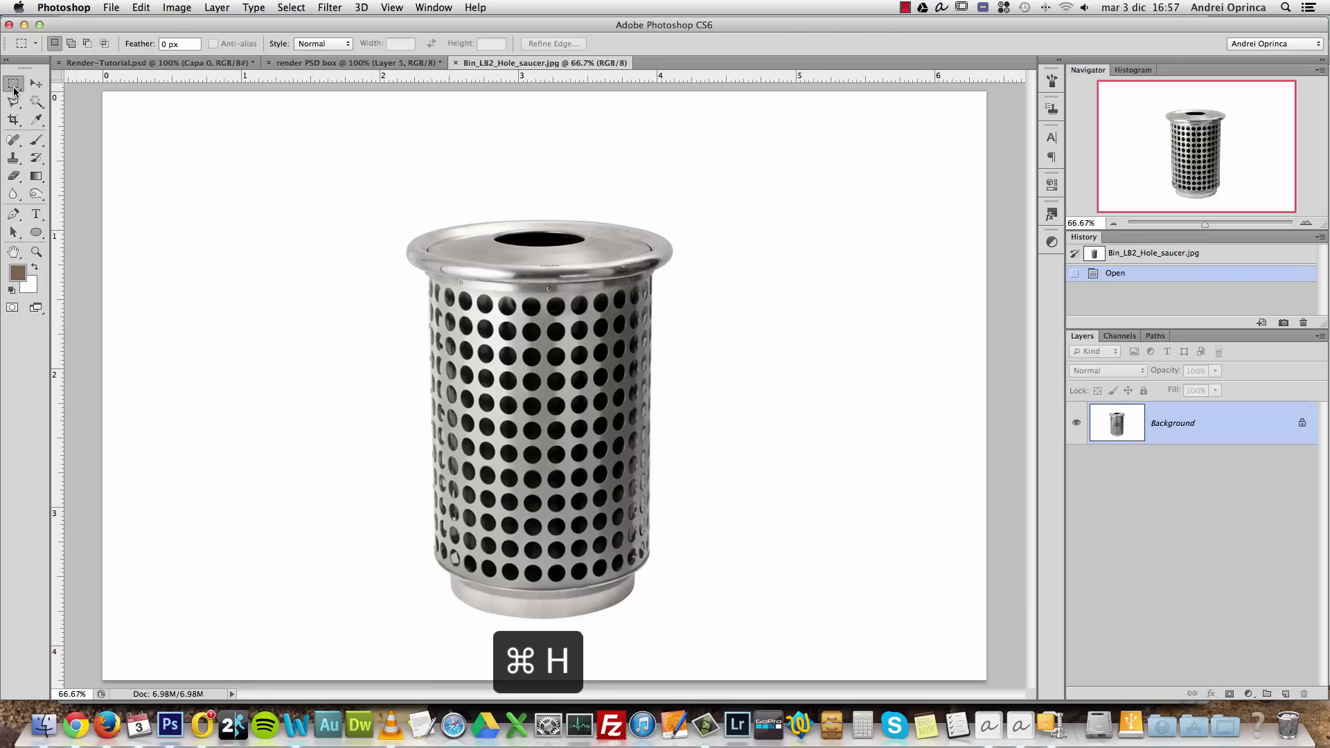
Cut the bin out of its white background with the Magic Wand and paste it into the render PSD box document
{"action": "left_click", "coordinate": [36, 102]}
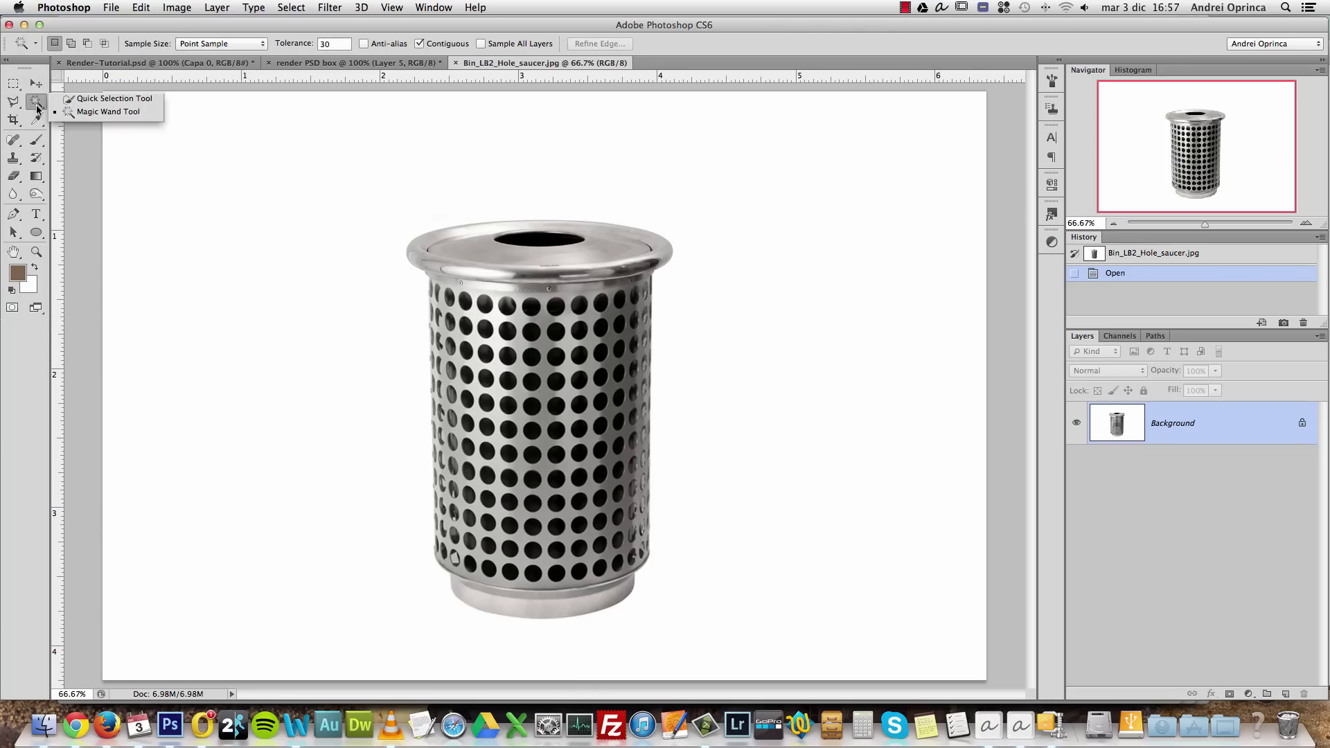
{"action": "left_click", "coordinate": [119, 112]}
{"action": "left_click", "coordinate": [593, 168]}
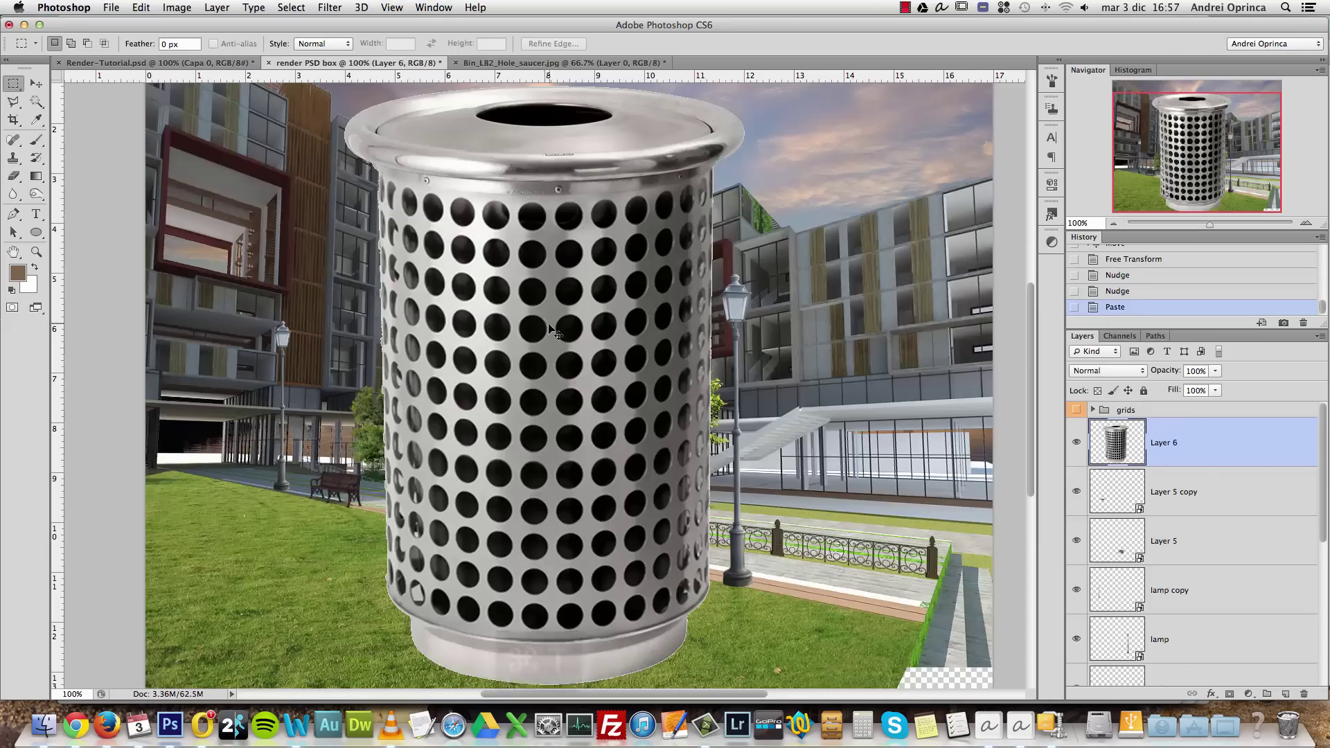
Scale the pasted bin down to about 6.8% and place it between the foreground bench and the street lamp
{"action": "key", "text": "super+t"}
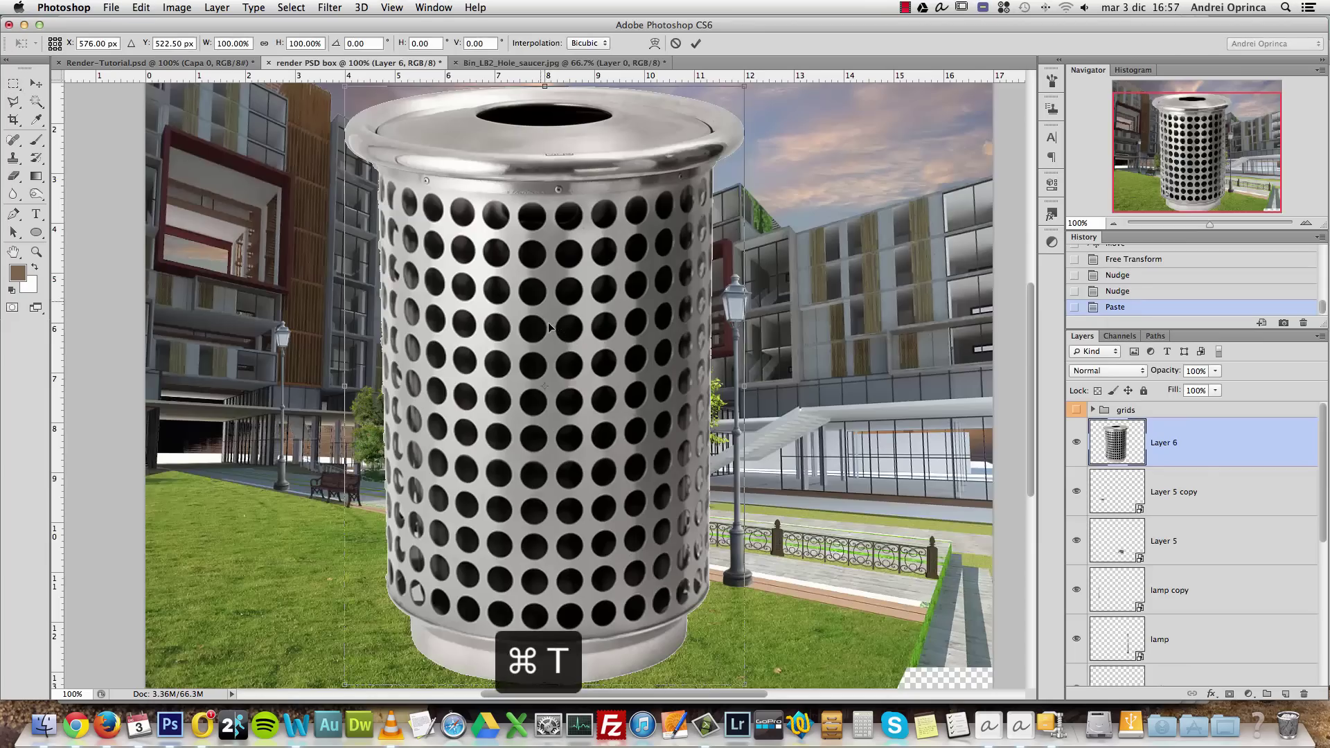
{"action": "left_click_drag", "start_coordinate": [742, 89], "coordinate": [696, 539]}
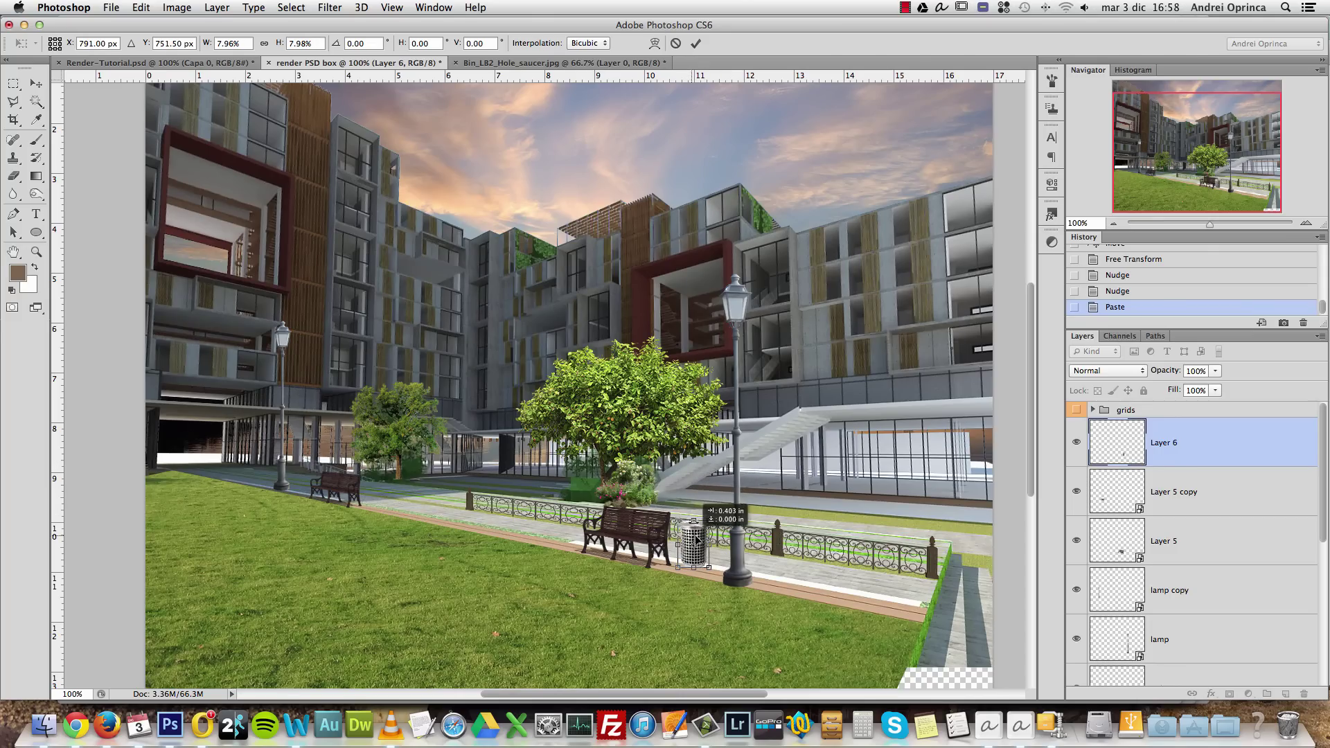
{"action": "left_click", "coordinate": [1305, 223]}
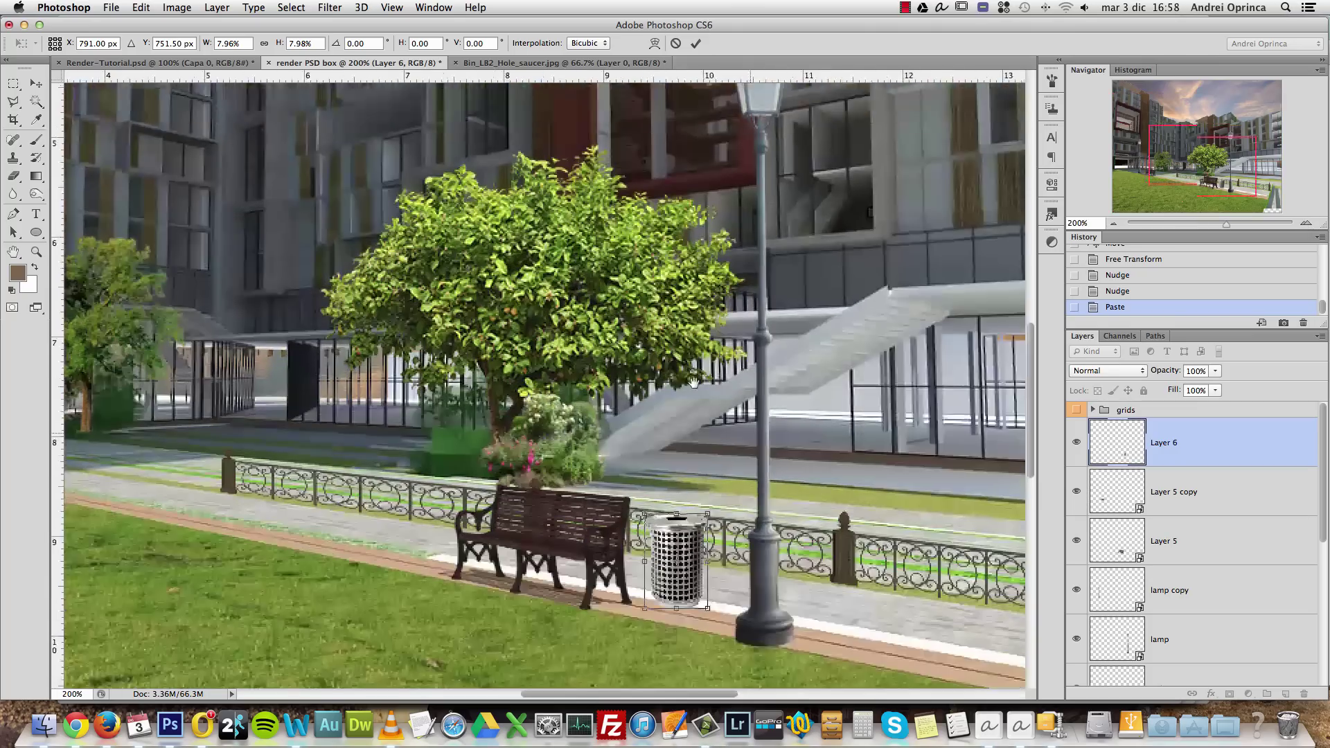
{"action": "scroll", "coordinate": [694, 382], "scroll_direction": "down", "scroll_amount": 2}
{"action": "scroll", "coordinate": [694, 381], "scroll_direction": "right", "scroll_amount": 1}
{"action": "mouse_move", "coordinate": [651, 514]}
{"action": "left_mouse_down"}
{"action": "mouse_move", "coordinate": [646, 525]}
{"action": "mouse_move", "coordinate": [671, 498]}
{"action": "mouse_move", "coordinate": [651, 532]}
{"action": "mouse_move", "coordinate": [668, 530]}
{"action": "mouse_move", "coordinate": [652, 529]}
{"action": "left_mouse_up"}
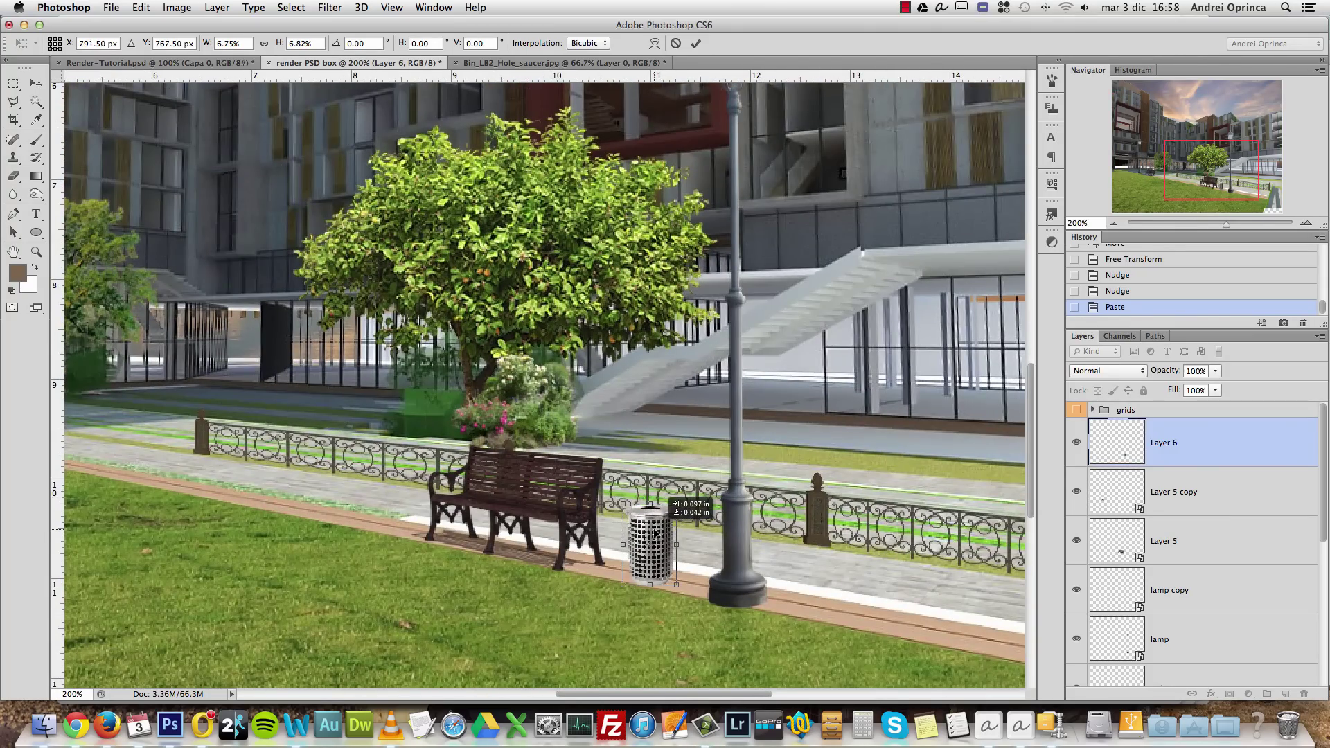
{"action": "key", "text": "Return"}
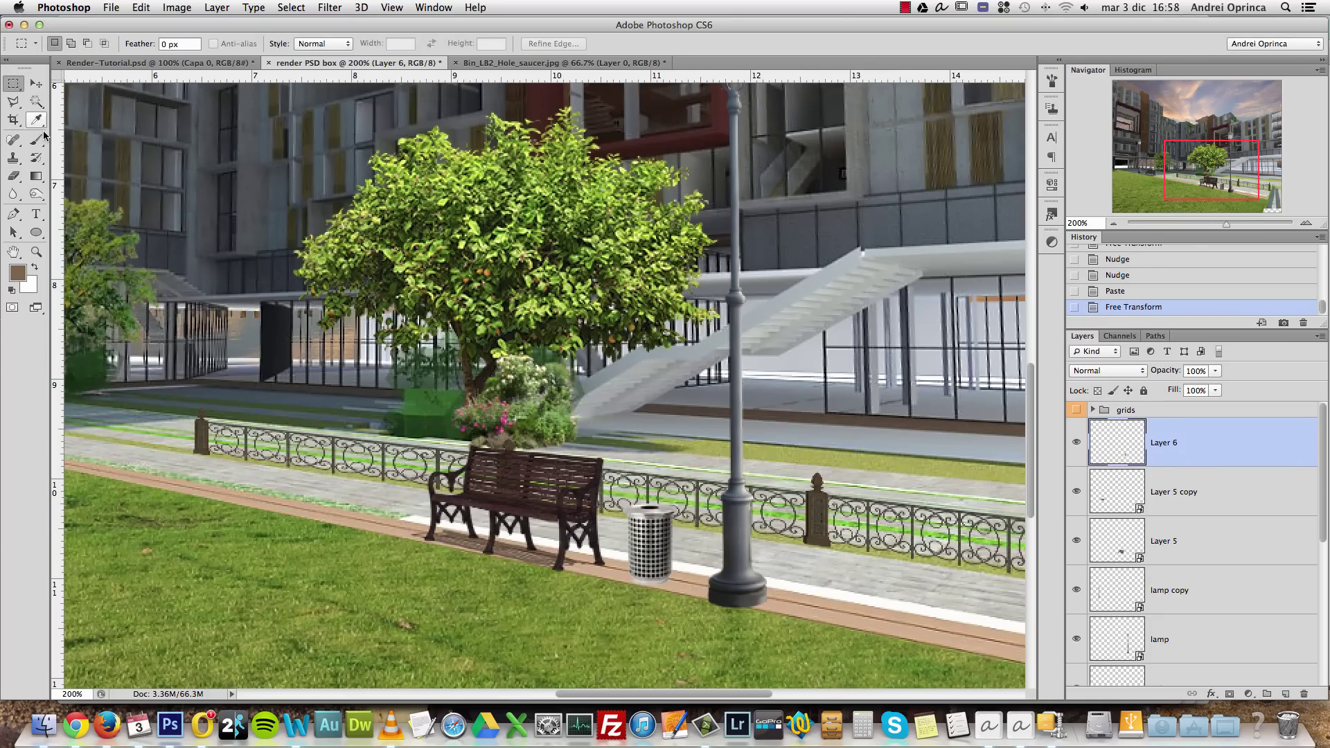
Flip the bin horizontally, nudge it slightly to the left and apply the transformation
{"action": "left_click", "coordinate": [36, 83]}
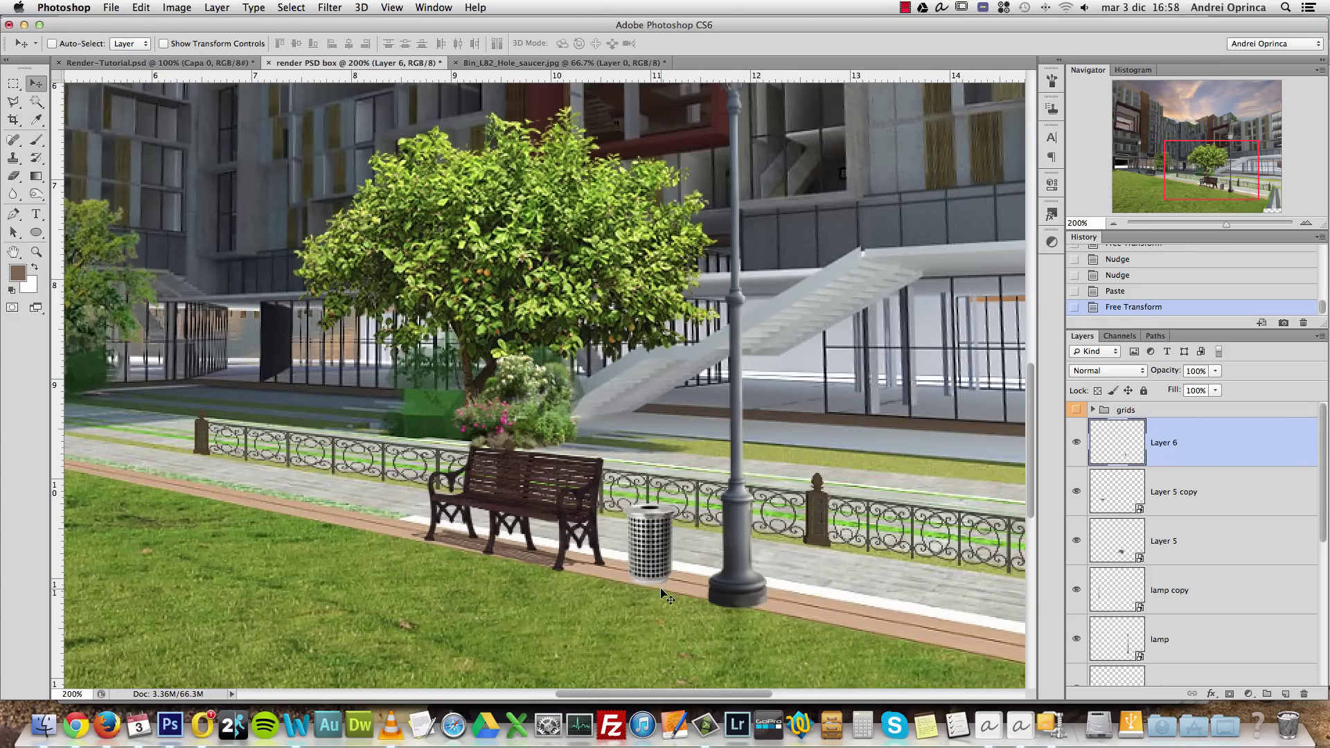
{"action": "key", "text": "super+t"}
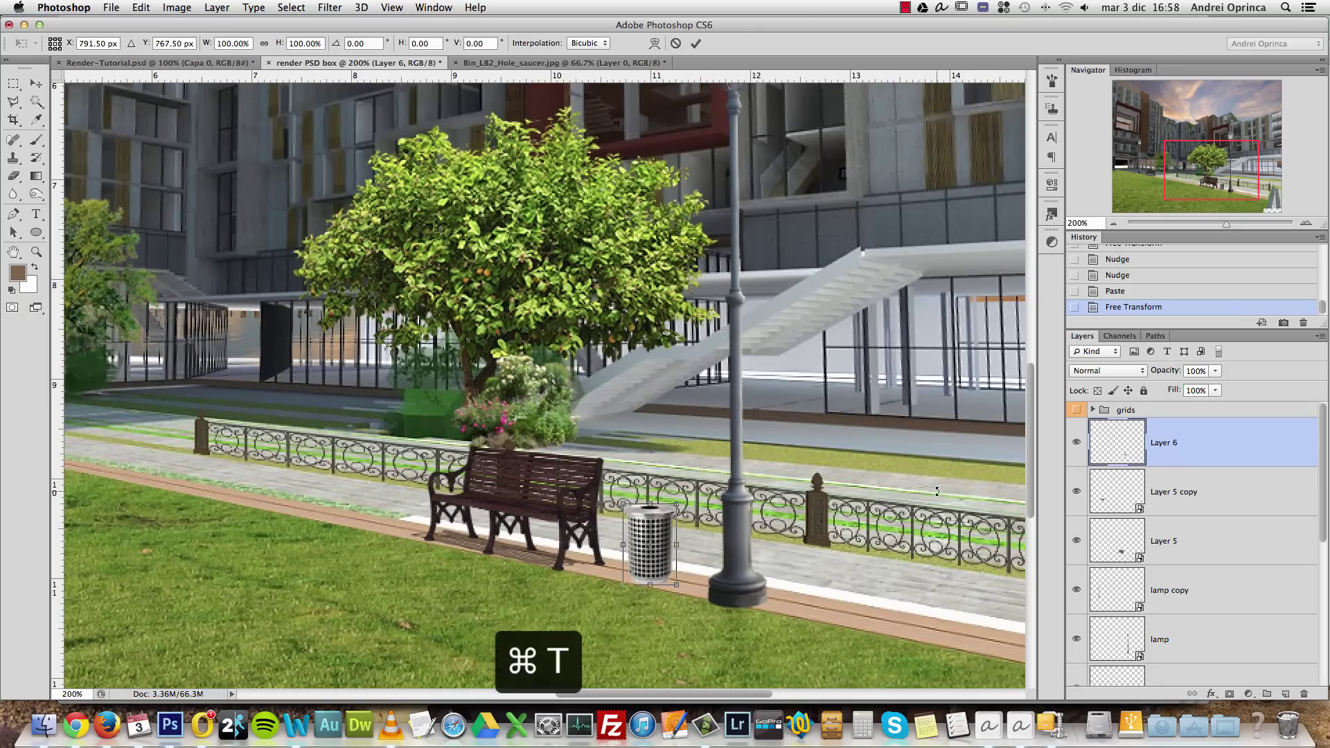
{"action": "right_click", "coordinate": [658, 532]}
{"action": "left_click", "coordinate": [700, 679]}
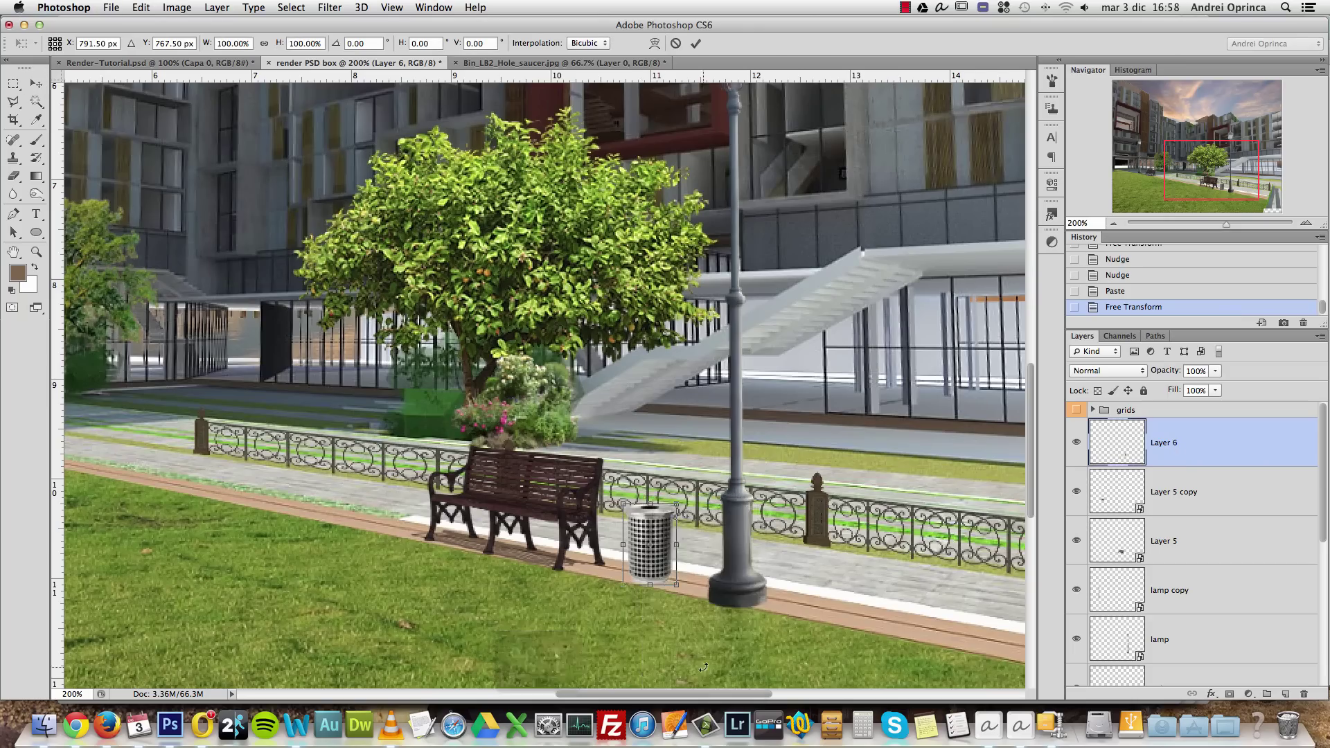
{"action": "key", "text": "Left"}
{"action": "key", "text": "Left"}
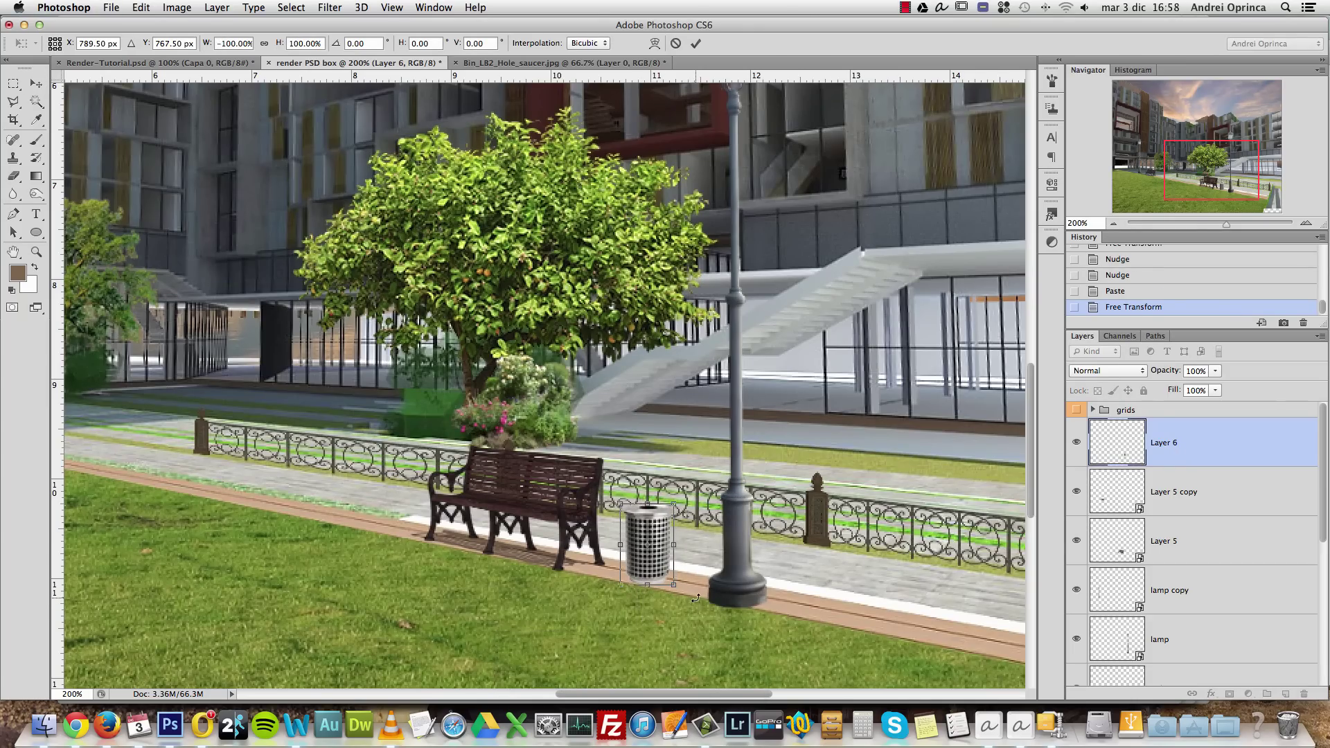
{"action": "key", "text": "Return"}
{"action": "key", "text": "super+1"}
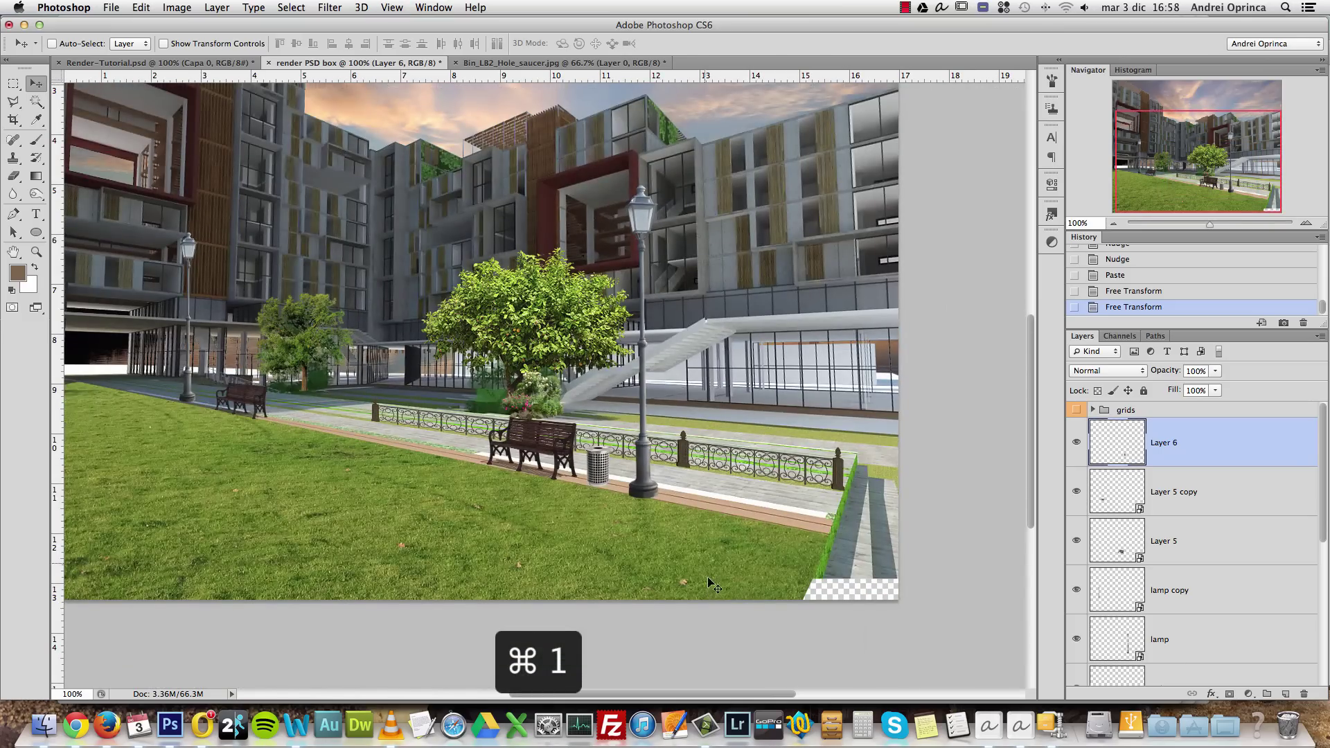
Rename the trash bin's layer as bin
{"action": "double_click", "coordinate": [1167, 443]}
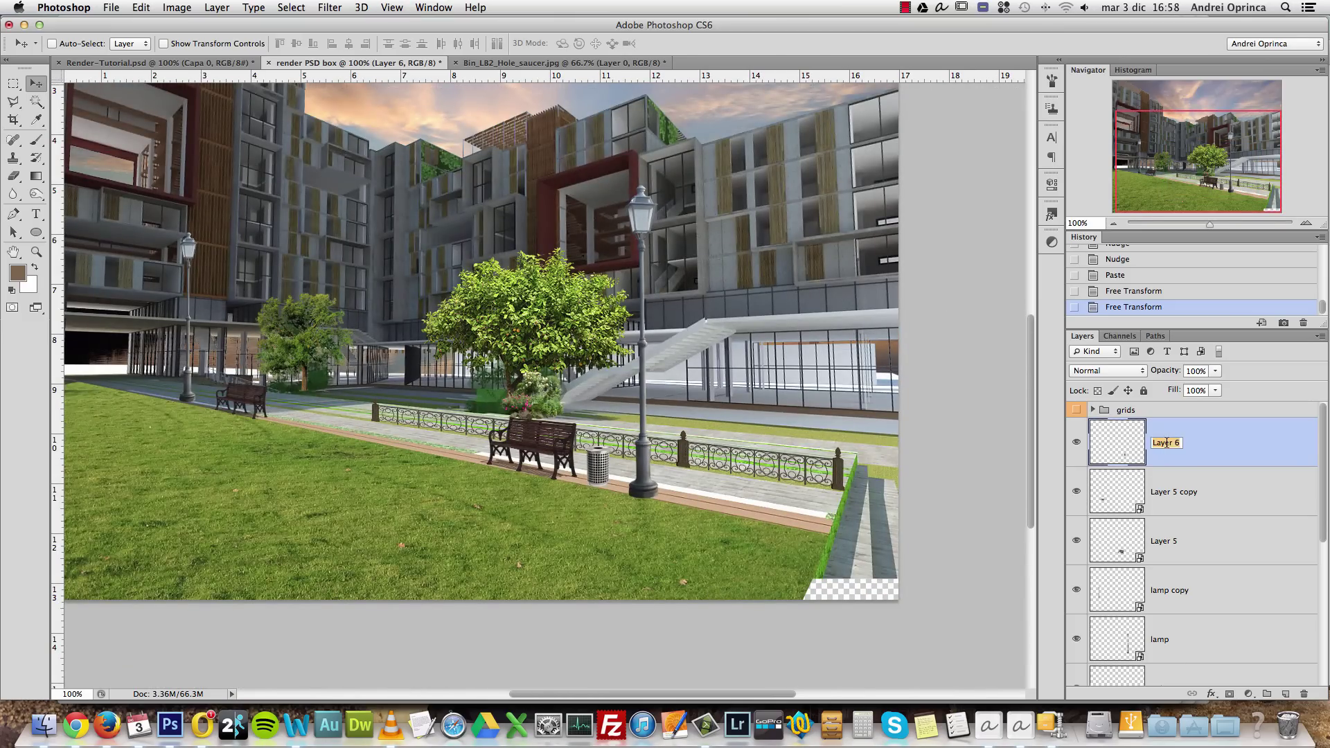
{"action": "type", "text": "bin"}
{"action": "key", "text": "Return"}
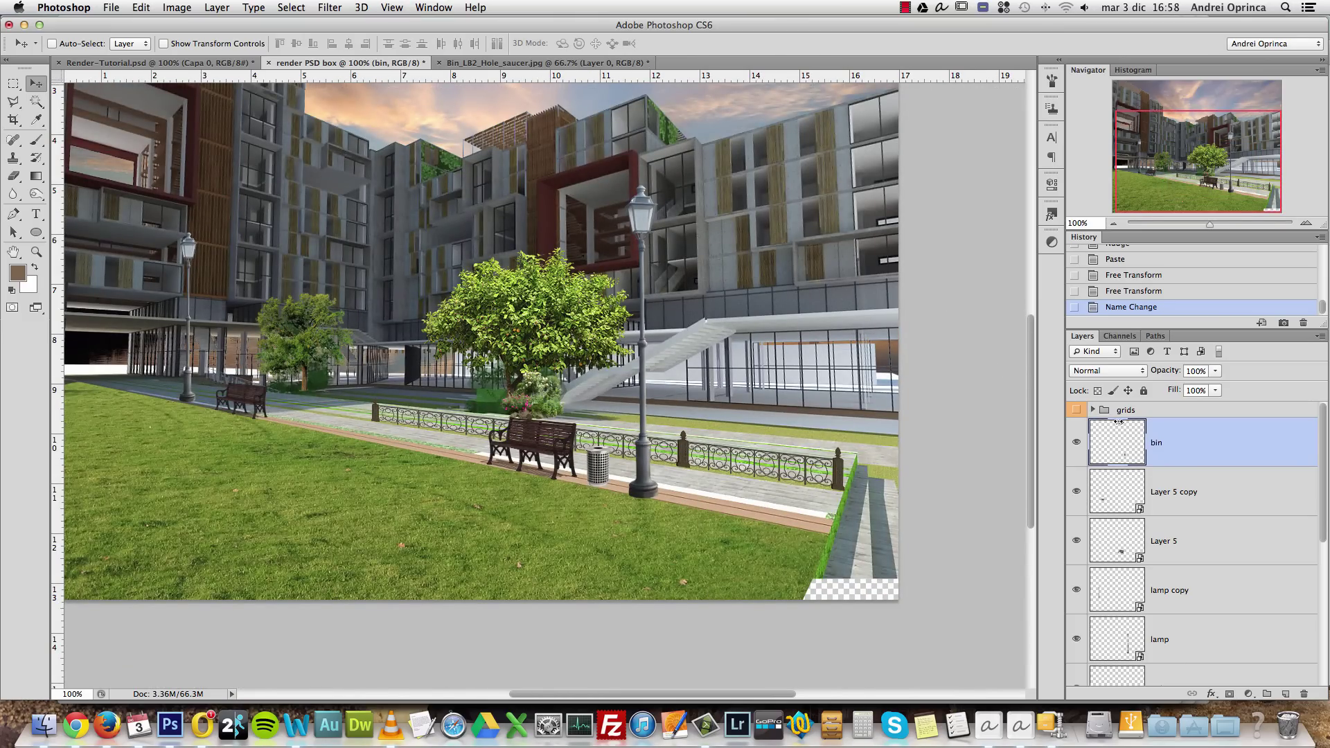
Create a new empty layer directly above the grass layer, Layer 2
{"action": "scroll", "coordinate": [1029, 408], "scroll_direction": "left", "scroll_amount": 4}
{"action": "scroll", "coordinate": [1030, 409], "scroll_direction": "up", "scroll_amount": 2}
{"action": "left_click_drag", "start_coordinate": [558, 410], "coordinate": [573, 414]}
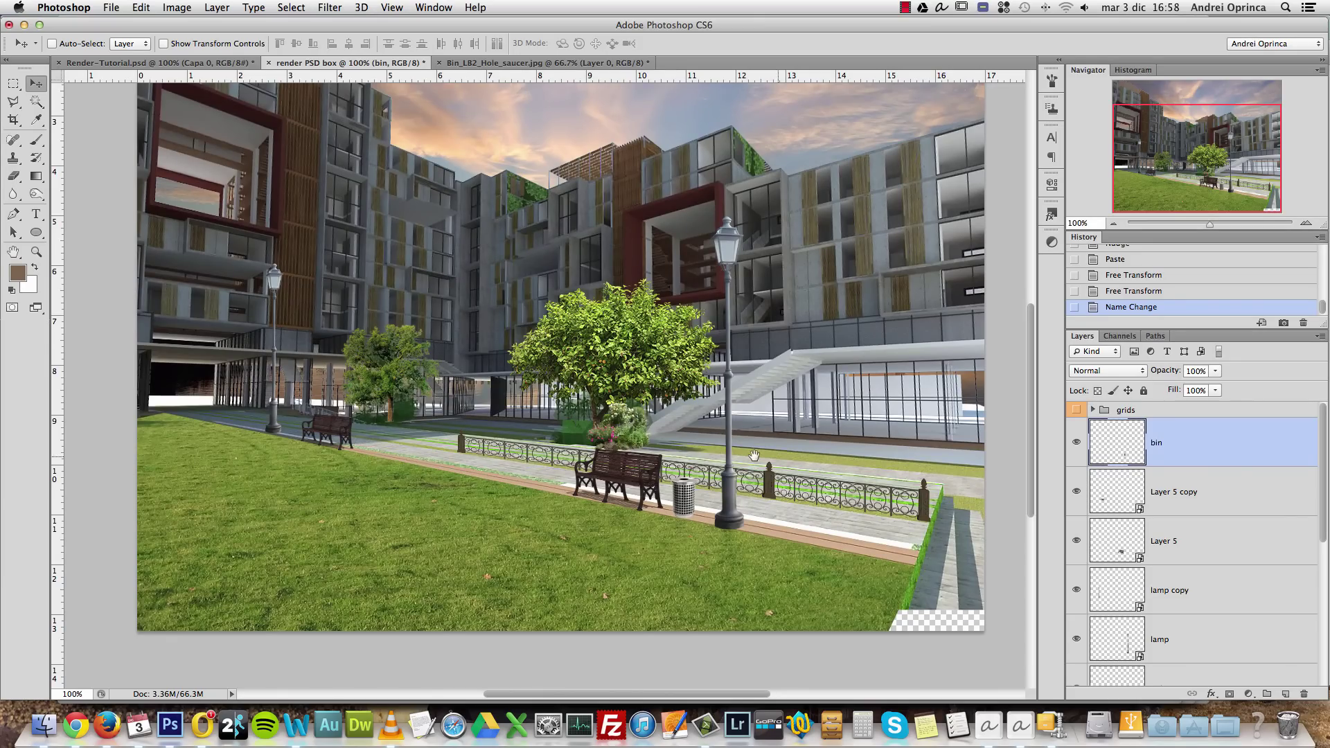
{"action": "scroll", "coordinate": [753, 456], "scroll_direction": "right", "scroll_amount": 7}
{"action": "scroll", "coordinate": [753, 455], "scroll_direction": "down", "scroll_amount": 1}
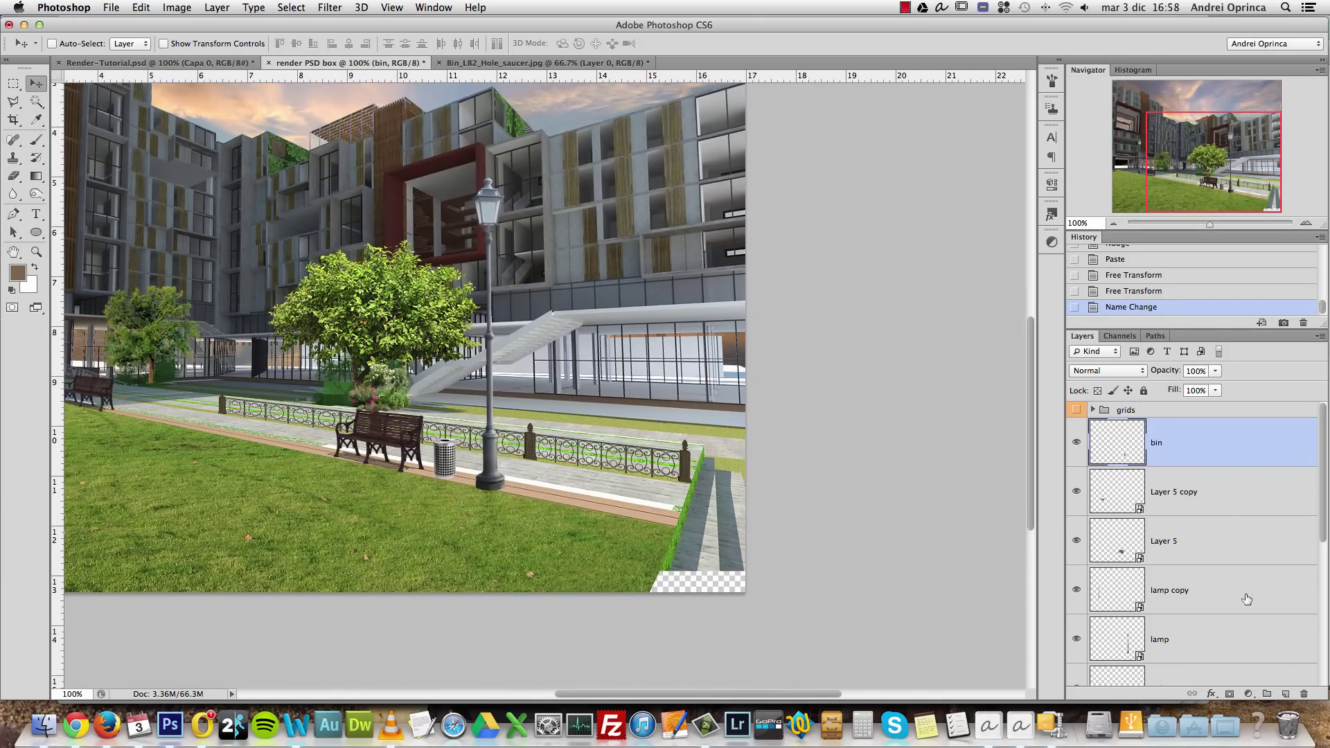
{"action": "scroll", "coordinate": [1246, 599], "scroll_direction": "down", "scroll_amount": 10}
{"action": "left_click", "coordinate": [1255, 560]}
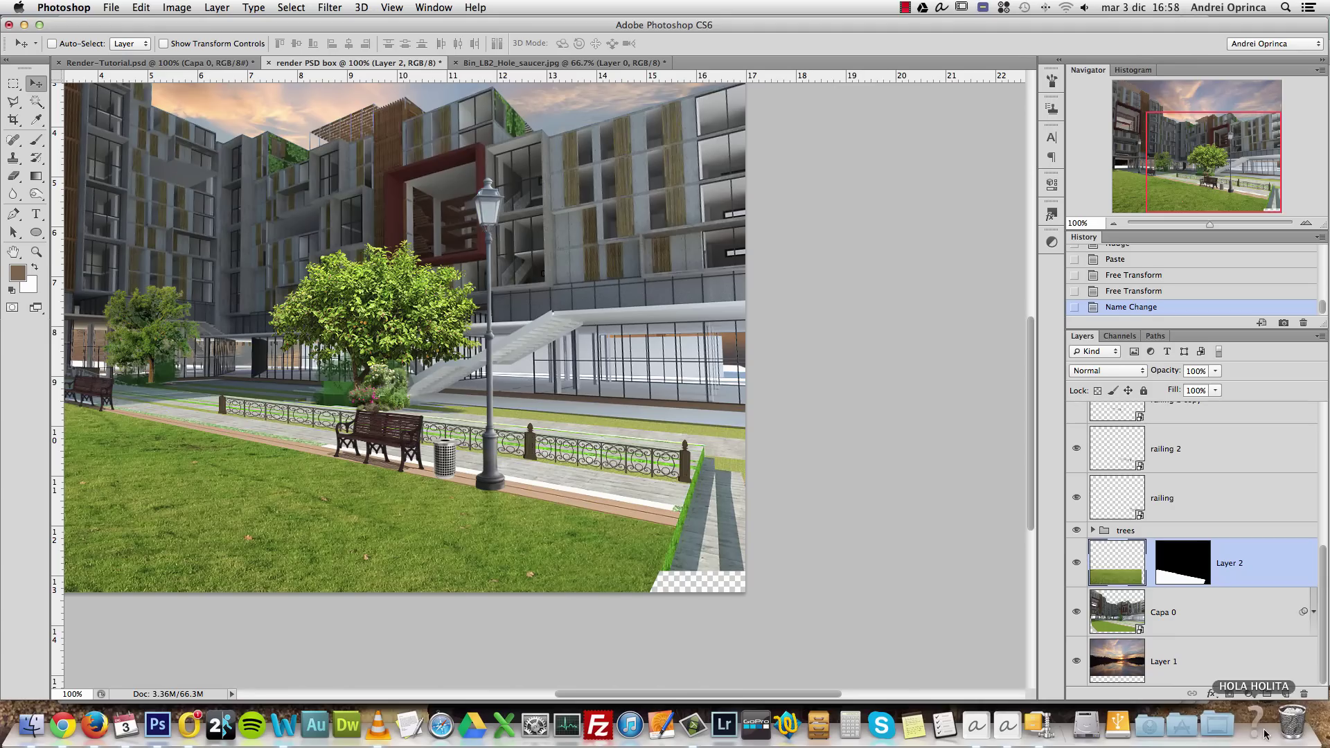
{"action": "left_click", "coordinate": [1287, 693]}
With the Clone Stamp at size 20, extend the shadowed paving at the render's lower right corner over the transparent strip
{"action": "key", "text": "super+1"}
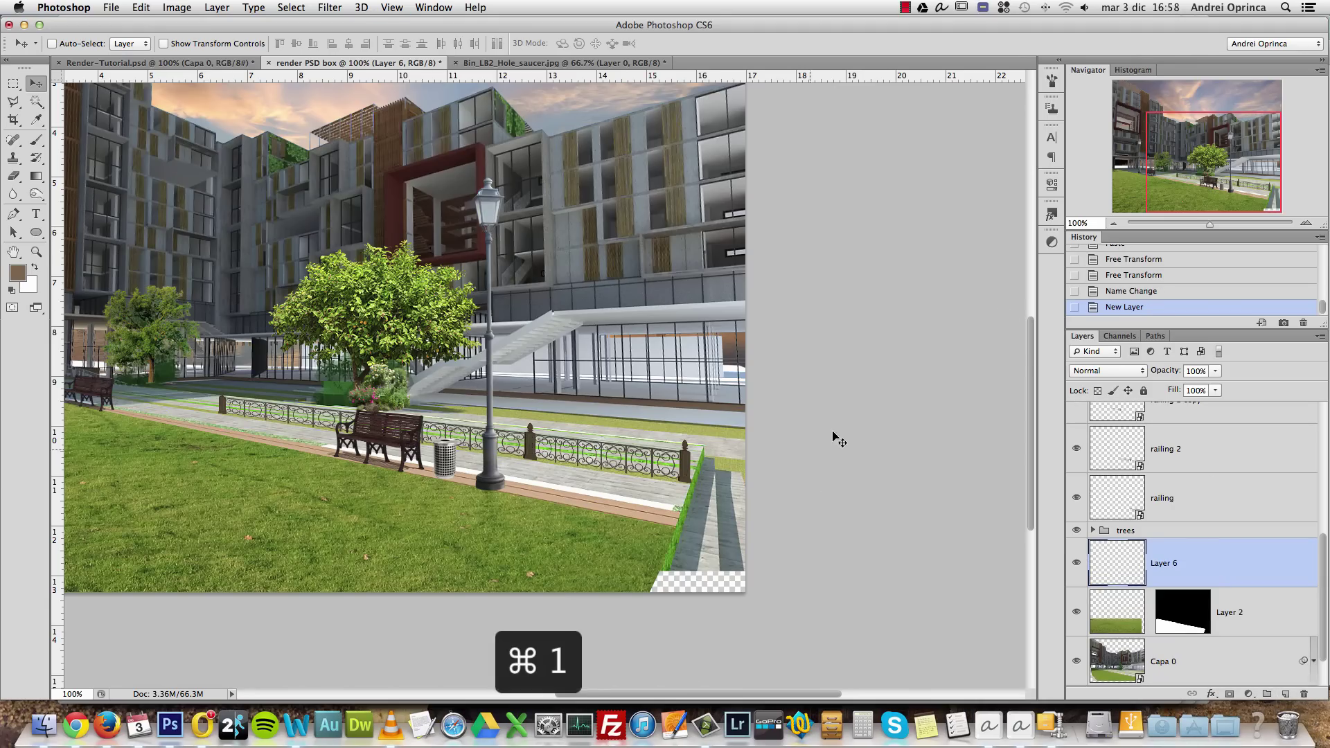
{"action": "scroll", "coordinate": [659, 395], "scroll_direction": "down", "scroll_amount": 4}
{"action": "scroll", "coordinate": [579, 436], "scroll_direction": "up", "scroll_amount": 5}
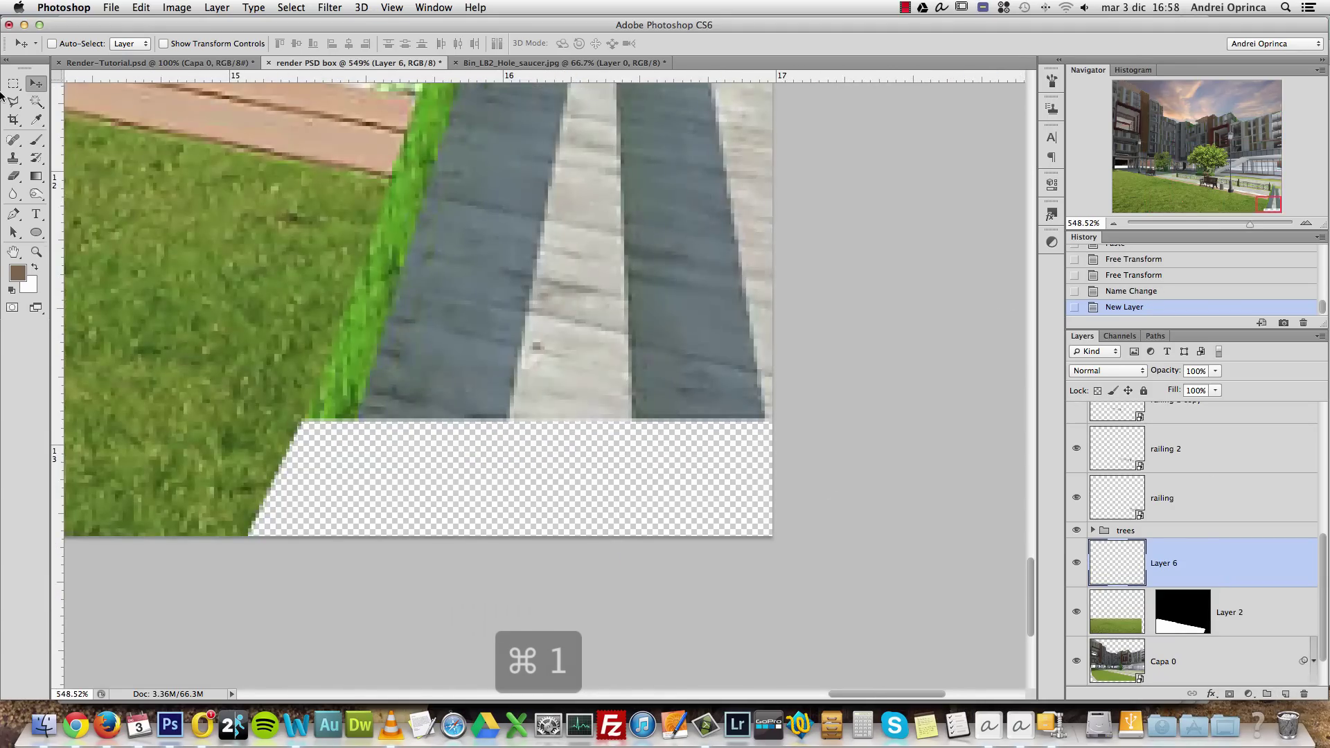
{"action": "left_click", "coordinate": [14, 158]}
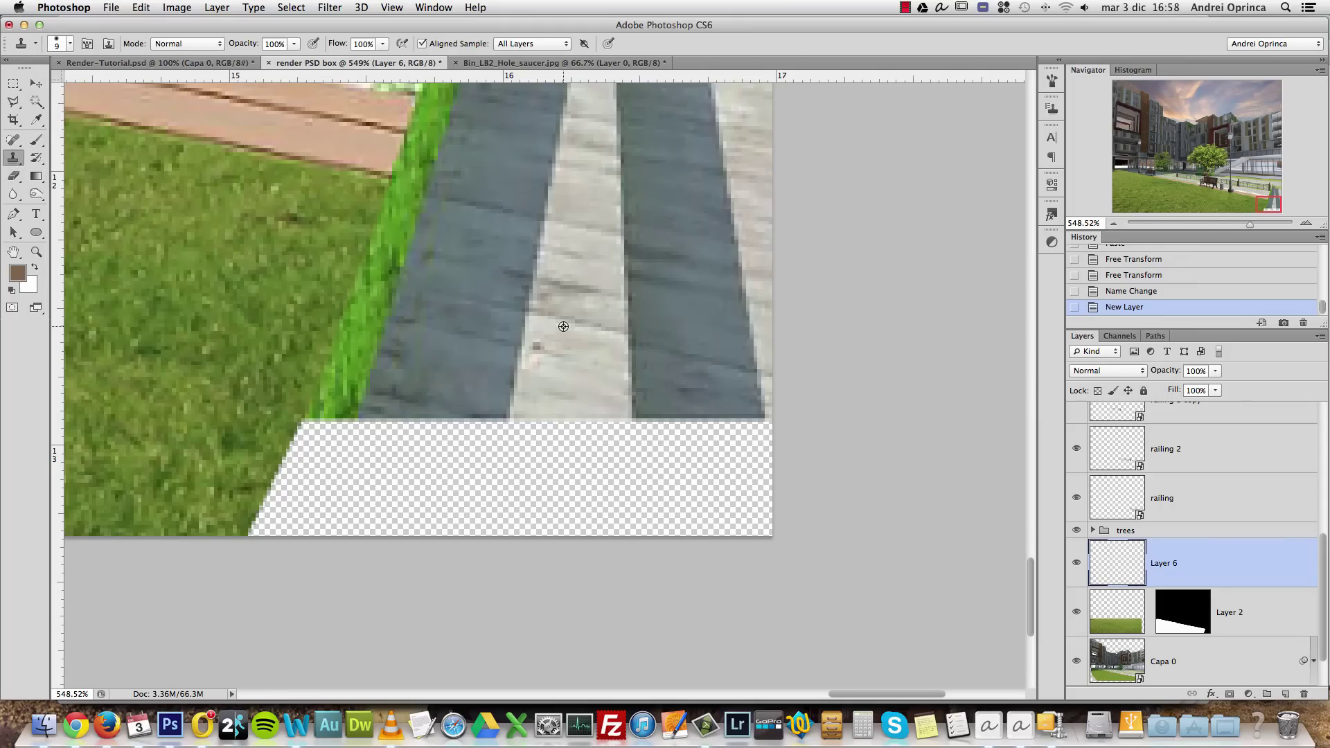
{"action": "scroll", "coordinate": [563, 326], "scroll_direction": "down", "scroll_amount": 5}
{"action": "scroll", "coordinate": [645, 473], "scroll_direction": "up", "scroll_amount": 3}
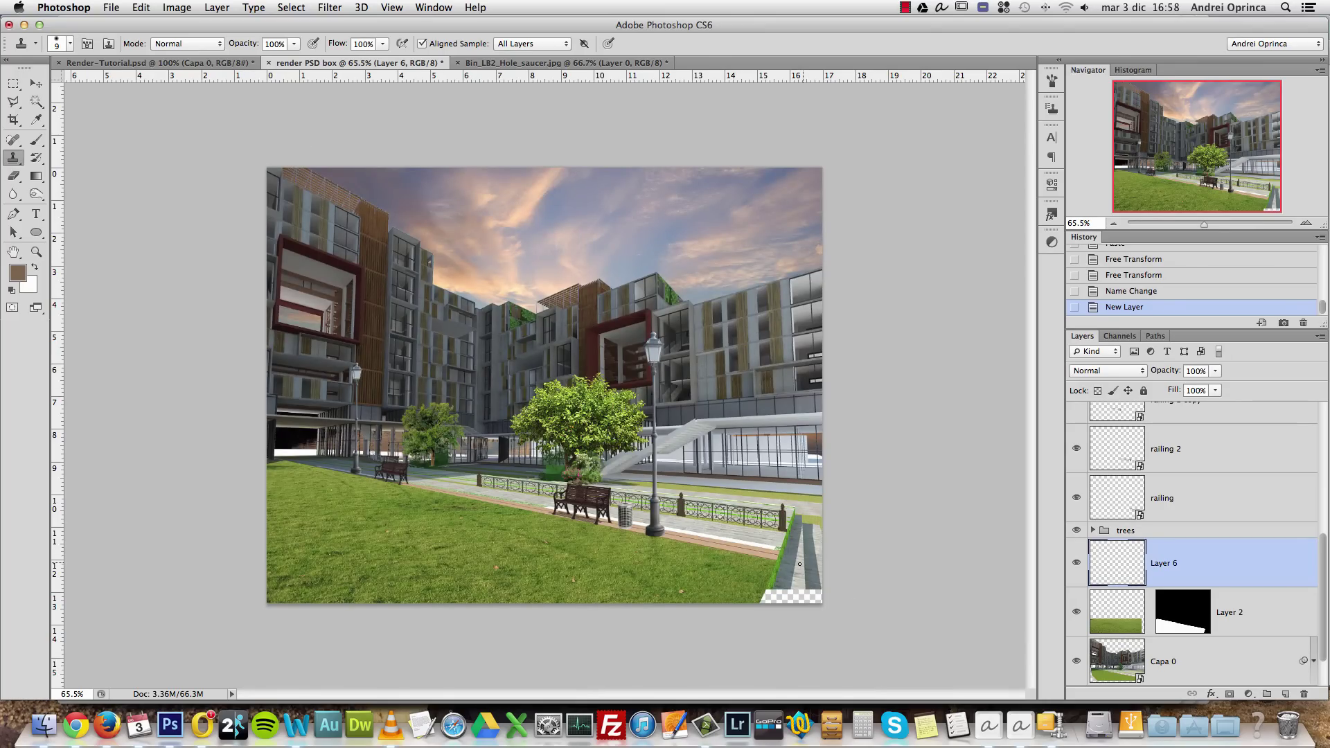
{"action": "left_click", "coordinate": [1305, 223]}
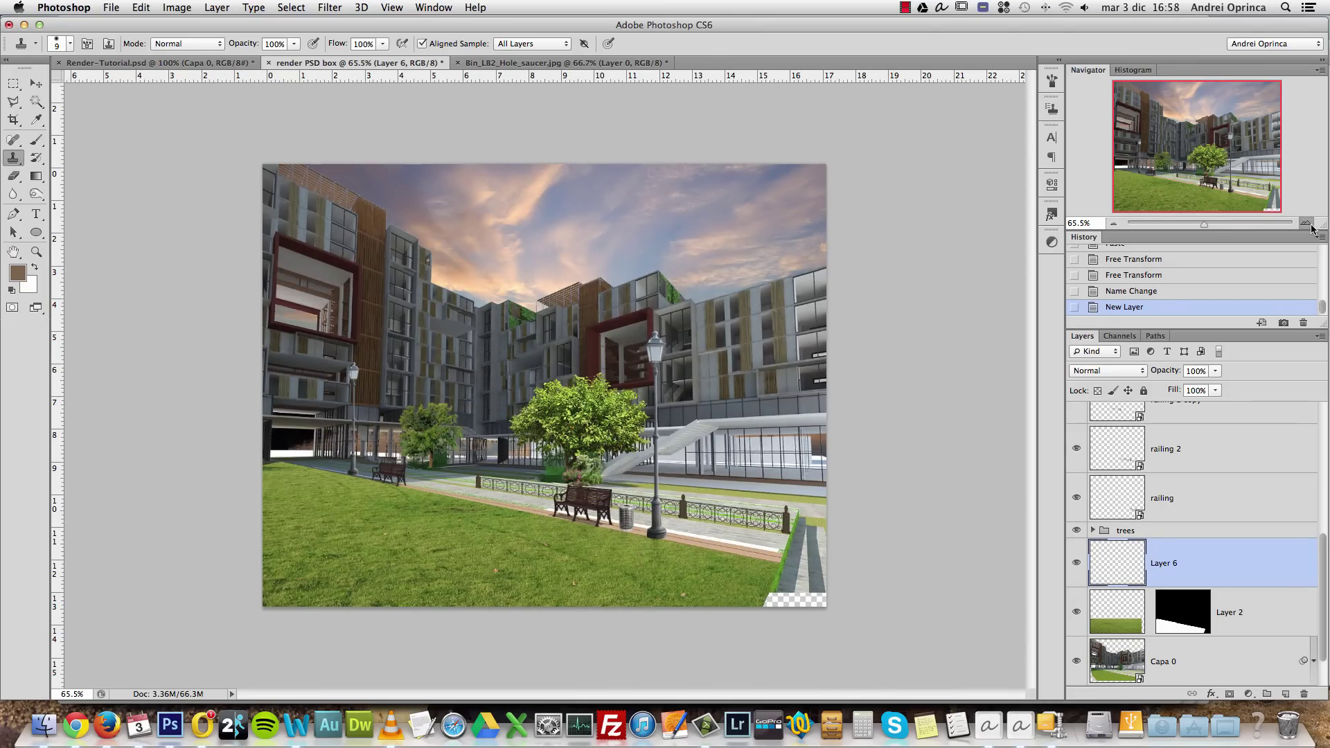
{"action": "left_click", "coordinate": [1306, 223]}
{"action": "left_click_drag", "start_coordinate": [762, 422], "coordinate": [278, 216]}
{"action": "scroll", "coordinate": [690, 351], "scroll_direction": "down", "scroll_amount": 5}
{"action": "scroll", "coordinate": [690, 351], "scroll_direction": "right", "scroll_amount": 3}
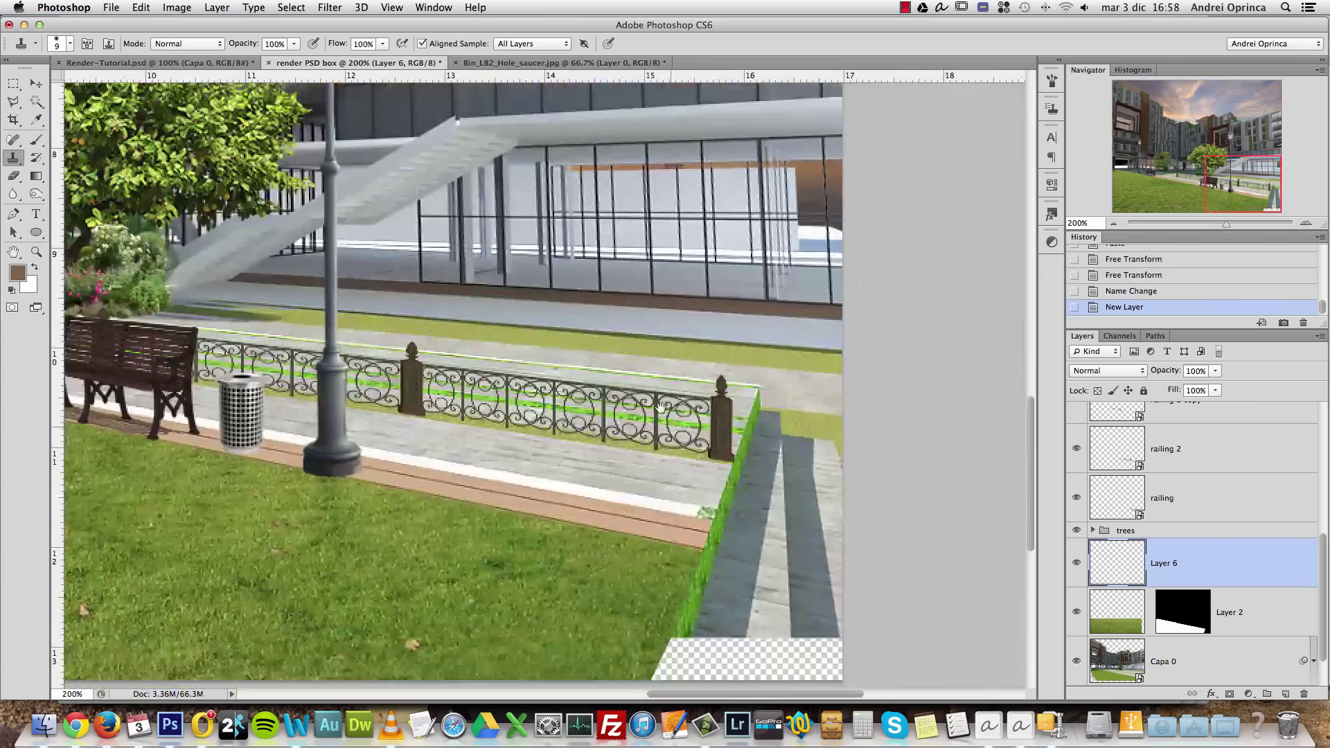
{"action": "scroll", "coordinate": [640, 357], "scroll_direction": "up", "scroll_amount": 2}
{"action": "scroll", "coordinate": [639, 358], "scroll_direction": "left", "scroll_amount": 2}
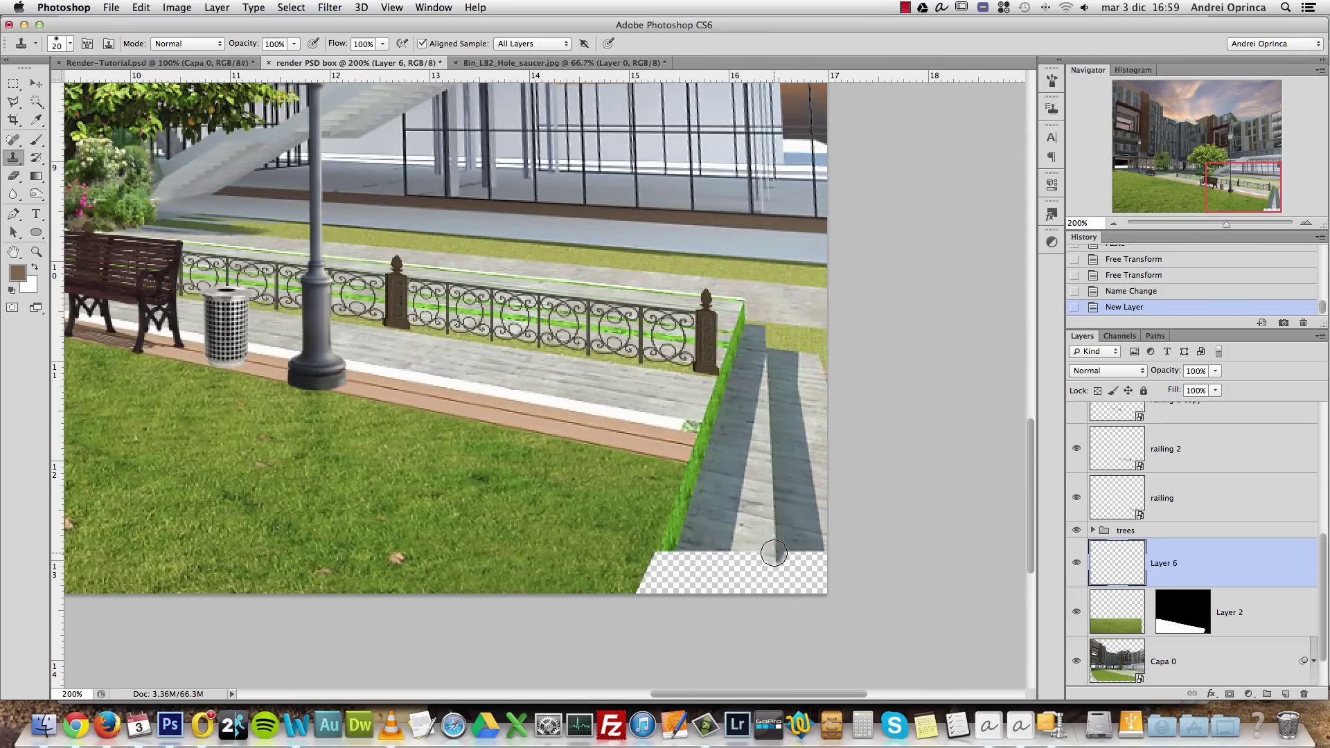
{"action": "left_click", "coordinate": [774, 497], "text": "alt"}
{"action": "mouse_move", "coordinate": [775, 552]}
{"action": "left_mouse_down"}
{"action": "mouse_move", "coordinate": [775, 591]}
{"action": "mouse_move", "coordinate": [798, 564]}
{"action": "mouse_move", "coordinate": [803, 586]}
{"action": "mouse_move", "coordinate": [811, 561]}
{"action": "mouse_move", "coordinate": [816, 574]}
{"action": "left_mouse_up"}
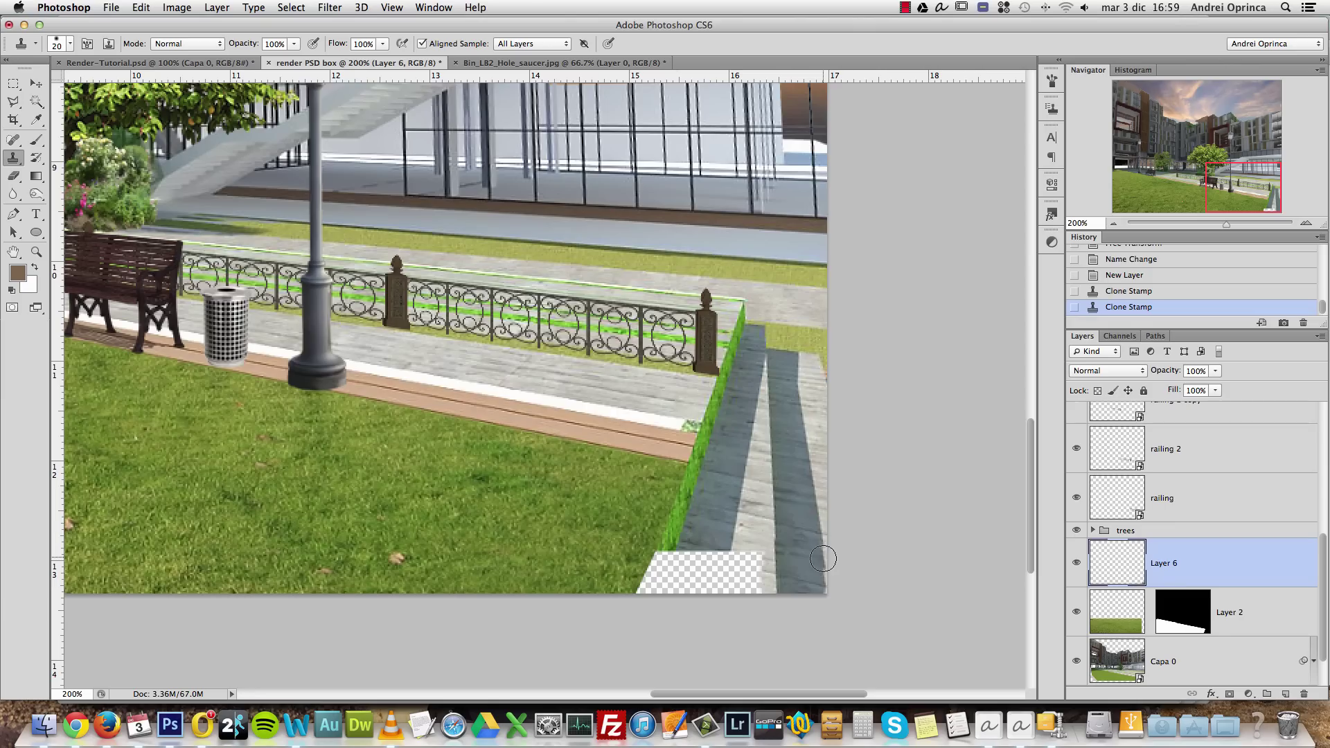
{"action": "left_click", "coordinate": [825, 546]}
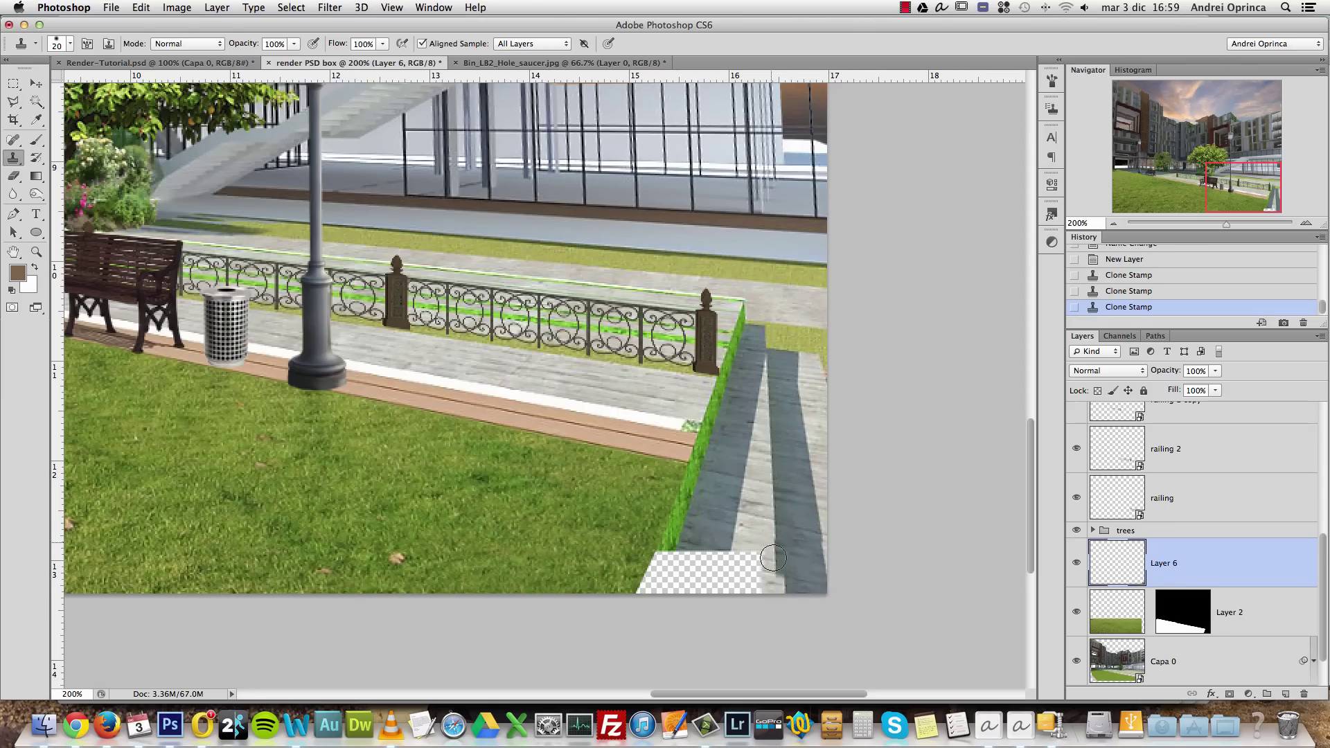
Extend the light paving stripe down to the image's bottom edge with the Clone Stamp at size 10, undoing and redoing poor strokes
{"action": "left_click_drag", "start_coordinate": [755, 522], "coordinate": [755, 575]}
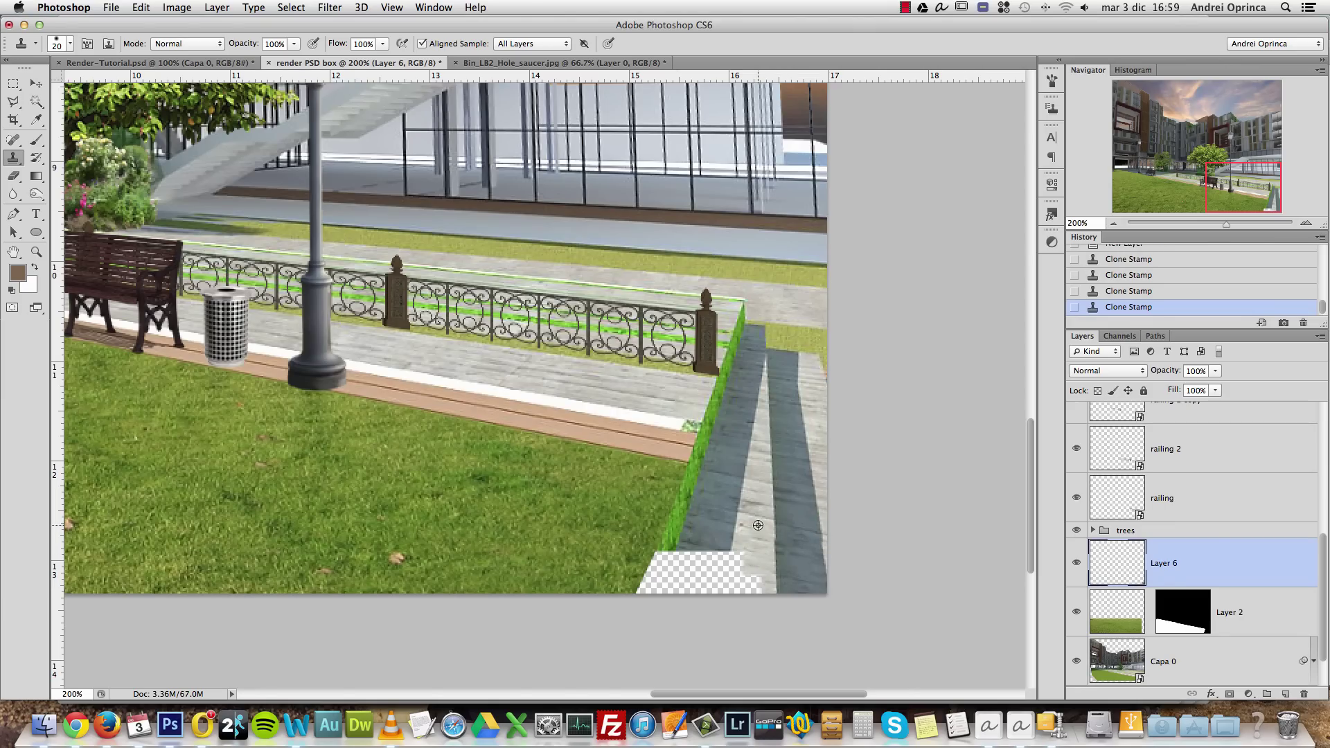
{"action": "left_click", "coordinate": [747, 564]}
{"action": "key", "text": "alt+super+z"}
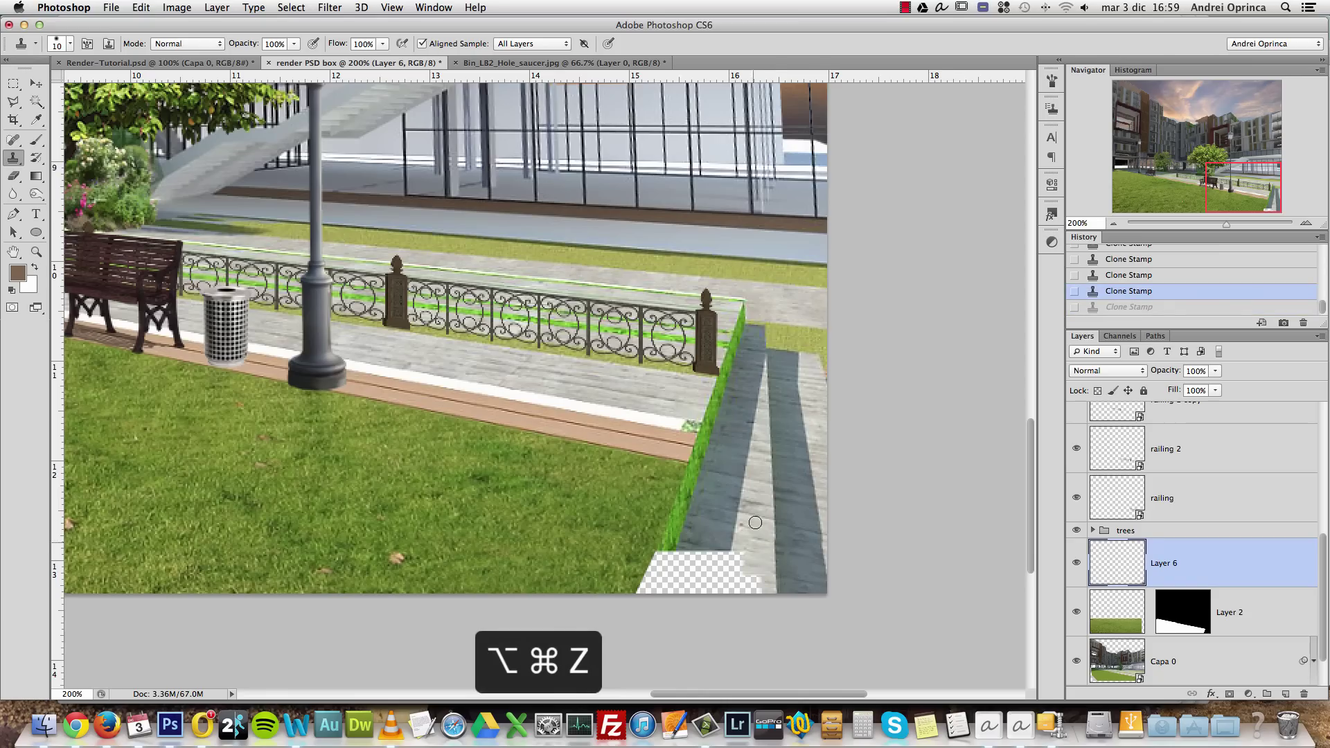
{"action": "key", "text": "bracketleft"}
{"action": "left_click_drag", "start_coordinate": [746, 573], "coordinate": [740, 594]}
{"action": "key", "text": "alt+super+z"}
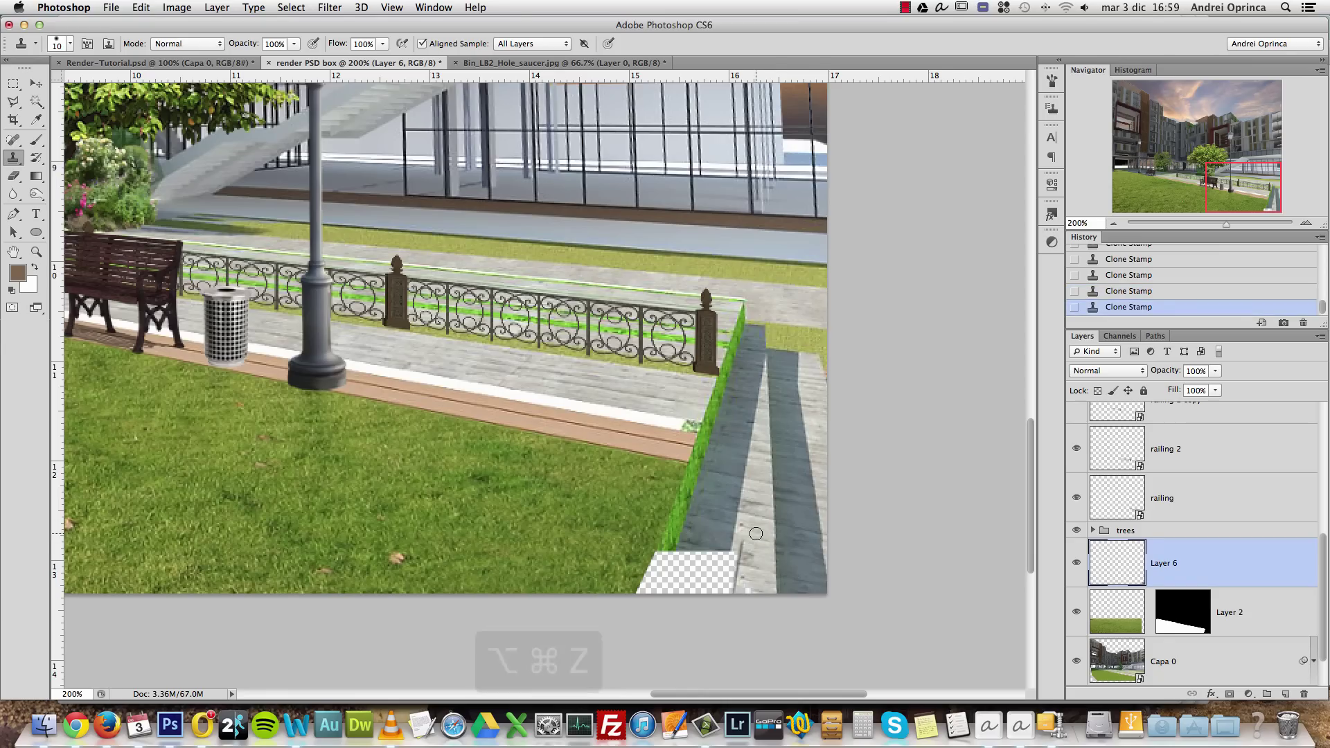
{"action": "left_click", "coordinate": [753, 580]}
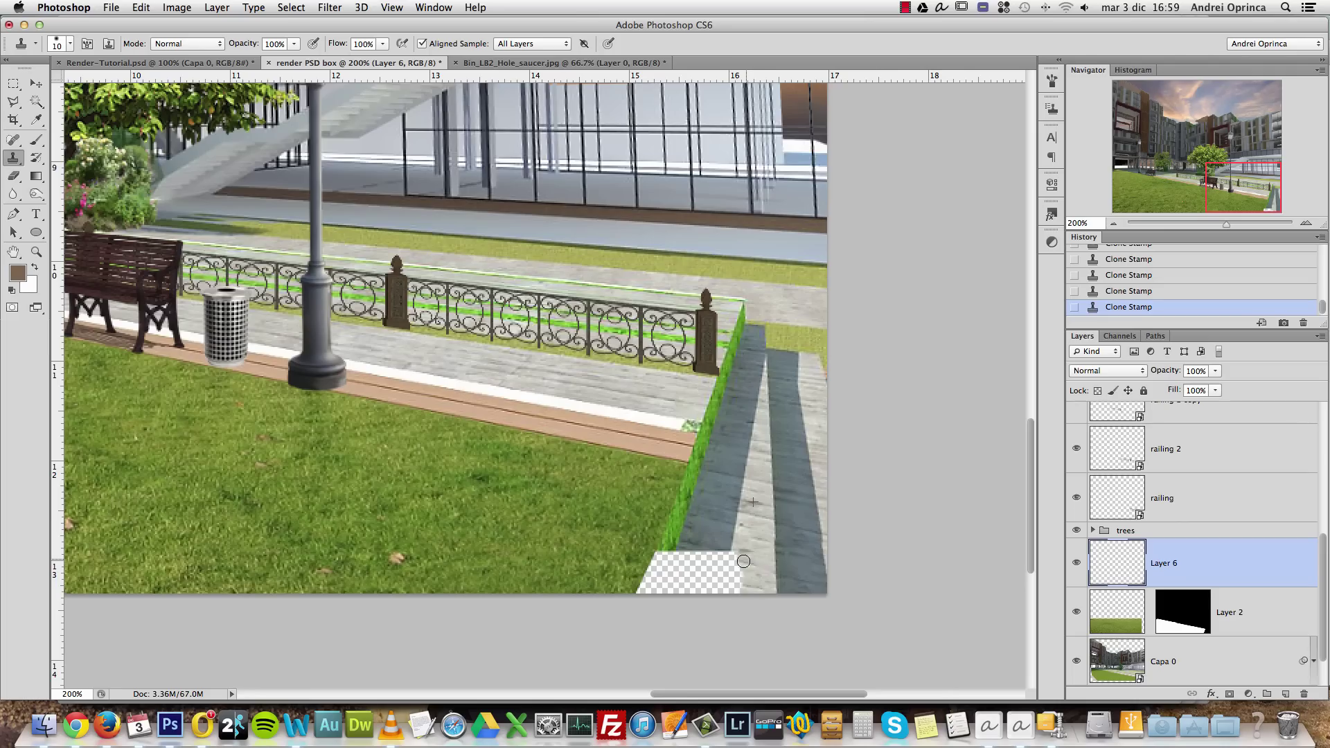
{"action": "left_click_drag", "start_coordinate": [743, 561], "coordinate": [738, 589]}
Clone the dark paving and the bright grass border over the remaining transparent corner with brush size 20
{"action": "key", "text": "bracketright"}
{"action": "key", "text": "bracketright"}
{"action": "mouse_move", "coordinate": [730, 554]}
{"action": "left_mouse_down"}
{"action": "mouse_move", "coordinate": [729, 588]}
{"action": "mouse_move", "coordinate": [732, 568]}
{"action": "mouse_move", "coordinate": [679, 582]}
{"action": "mouse_move", "coordinate": [684, 551]}
{"action": "mouse_move", "coordinate": [670, 578]}
{"action": "mouse_move", "coordinate": [701, 531]}
{"action": "mouse_move", "coordinate": [651, 565]}
{"action": "mouse_move", "coordinate": [637, 601]}
{"action": "mouse_move", "coordinate": [655, 562]}
{"action": "mouse_move", "coordinate": [646, 584]}
{"action": "left_mouse_up"}
{"action": "left_click", "coordinate": [713, 513], "text": "alt"}
{"action": "left_click", "coordinate": [689, 498], "text": "alt"}
{"action": "left_click", "coordinate": [661, 536], "text": "alt"}
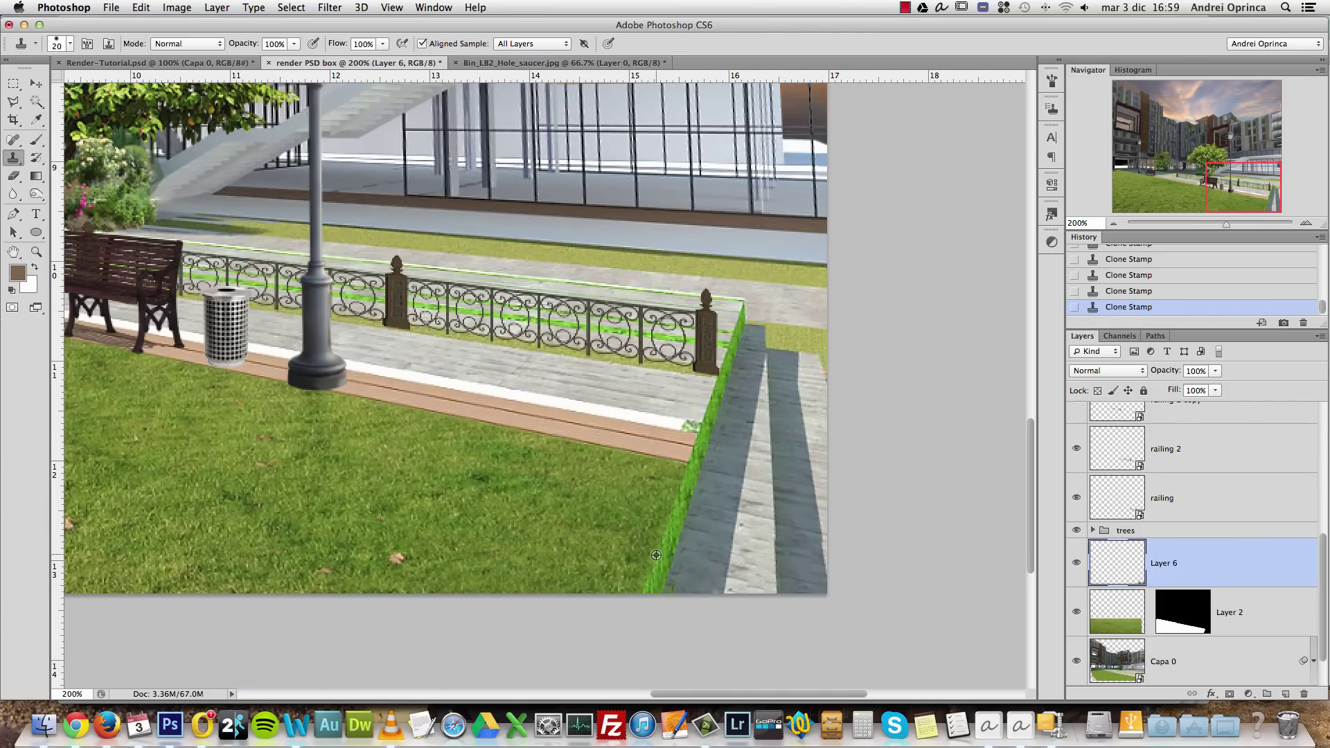
Hide and show the cloned patch layer to compare the corner, and rename the layer as fix
{"action": "scroll", "coordinate": [655, 552], "scroll_direction": "down", "scroll_amount": 5}
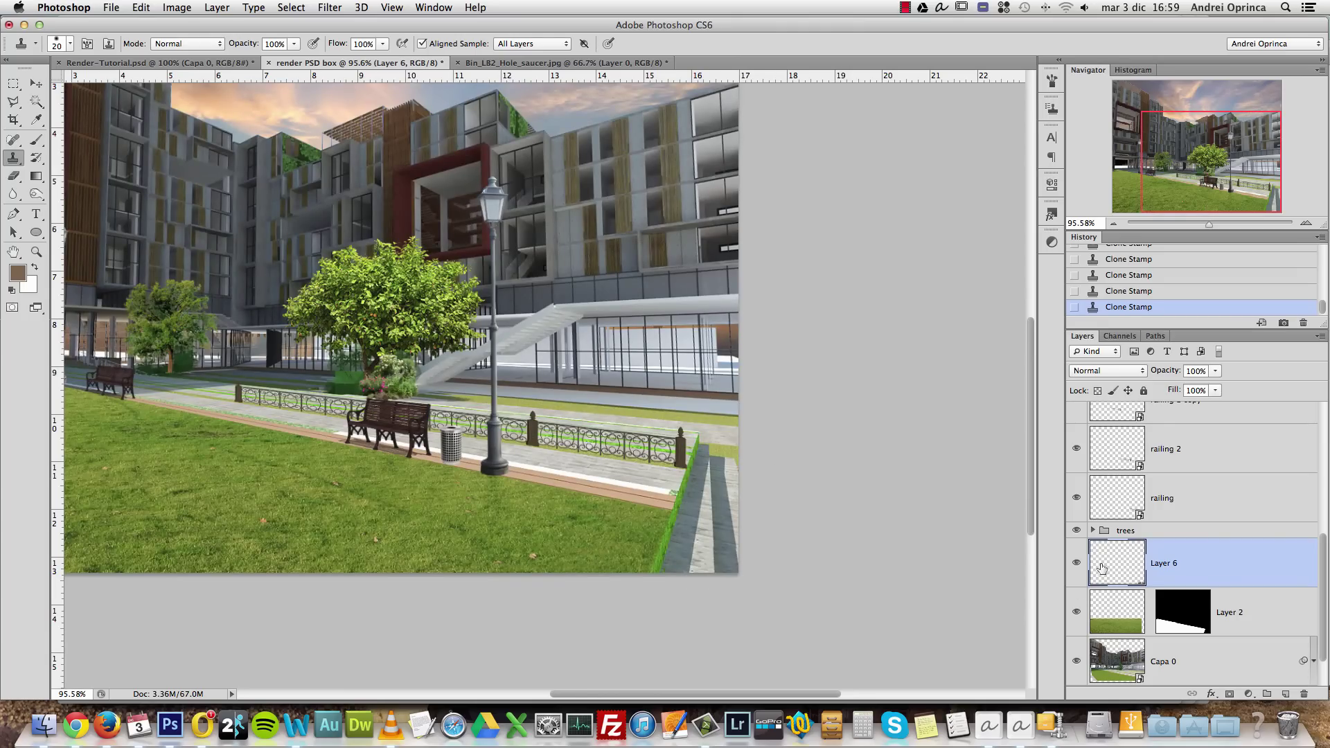
{"action": "left_click", "coordinate": [1077, 563]}
{"action": "left_click", "coordinate": [1078, 564]}
{"action": "double_click", "coordinate": [1160, 565]}
{"action": "type", "text": "fix"}
{"action": "key", "text": "Return"}
Review the whole composition at 66.67% and activate the Move tool
{"action": "scroll", "coordinate": [744, 418], "scroll_direction": "up", "scroll_amount": 3}
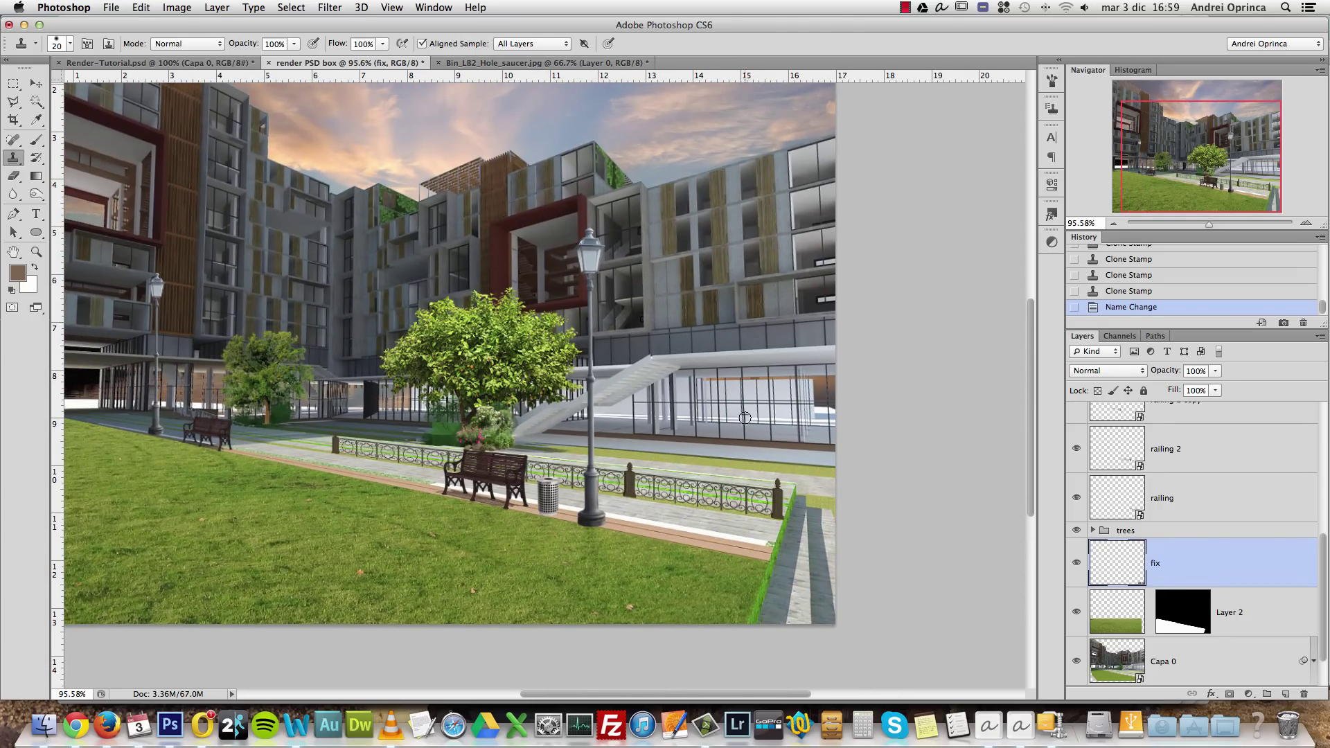
{"action": "left_click", "coordinate": [1113, 223]}
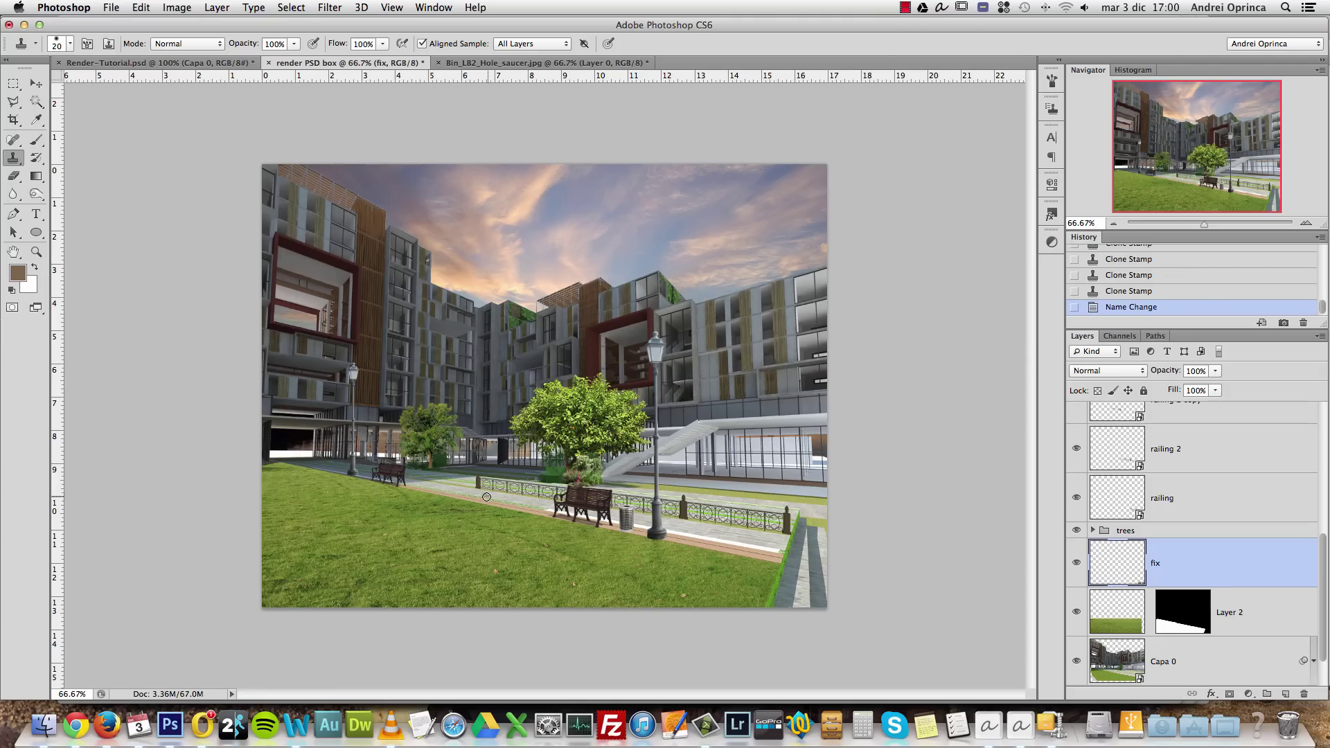
{"action": "left_click", "coordinate": [37, 84]}
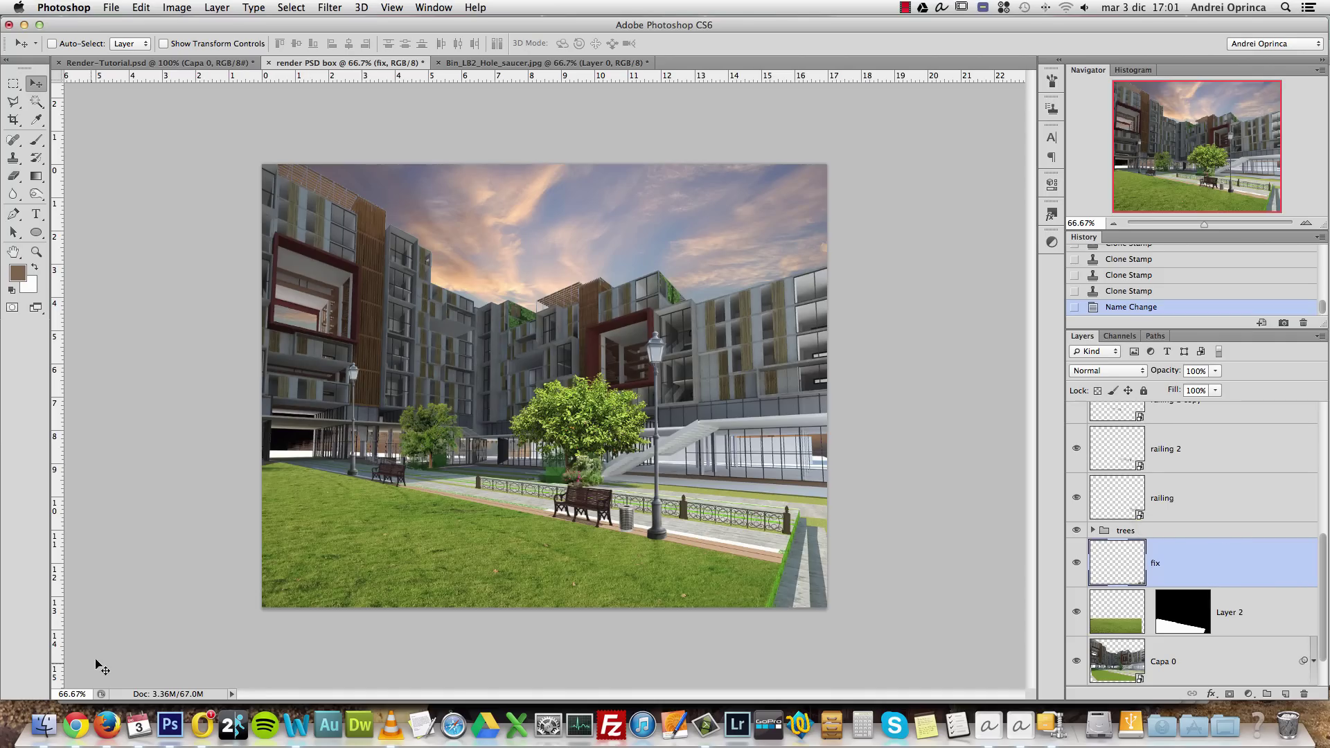
Switch to Finder, look through the people cut-outs in the Esp folder's 04_PeoplePack2_PF subfolder, and return to Esp
{"action": "left_click", "coordinate": [44, 725]}
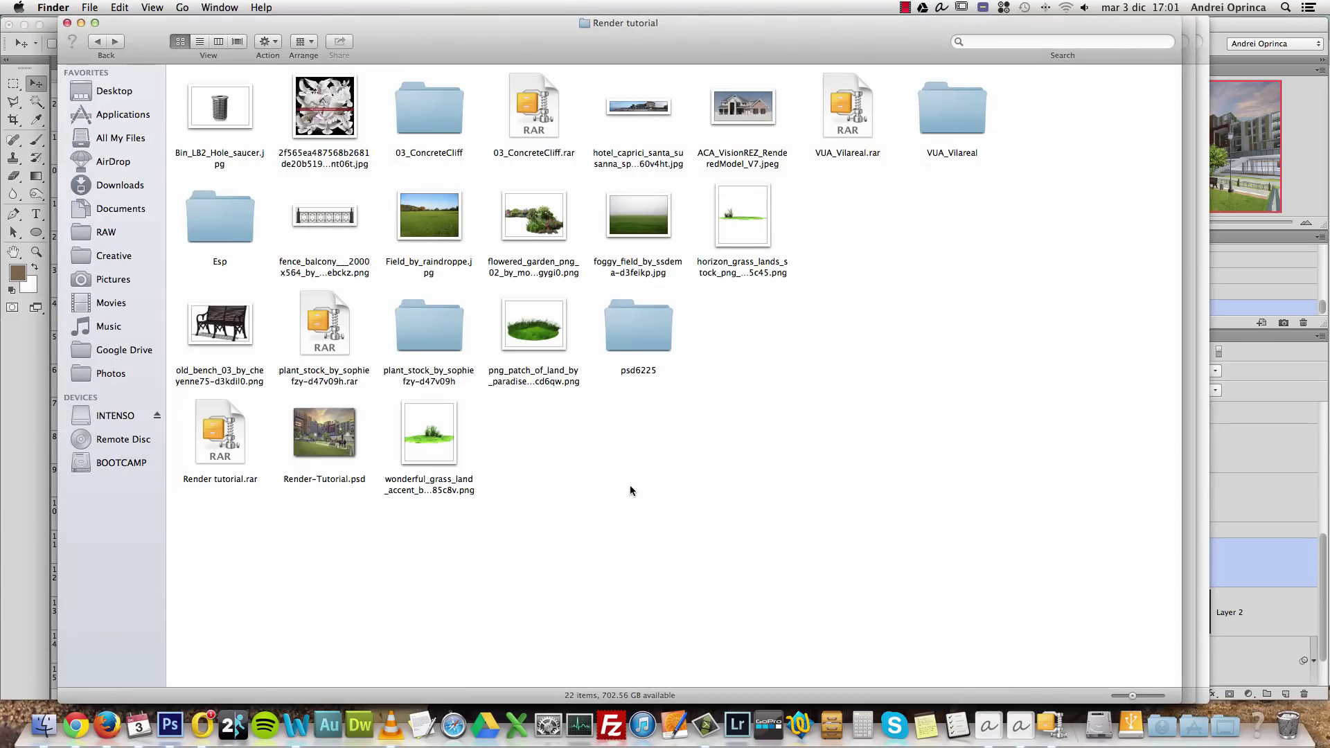
{"action": "double_click", "coordinate": [231, 220]}
{"action": "double_click", "coordinate": [302, 114]}
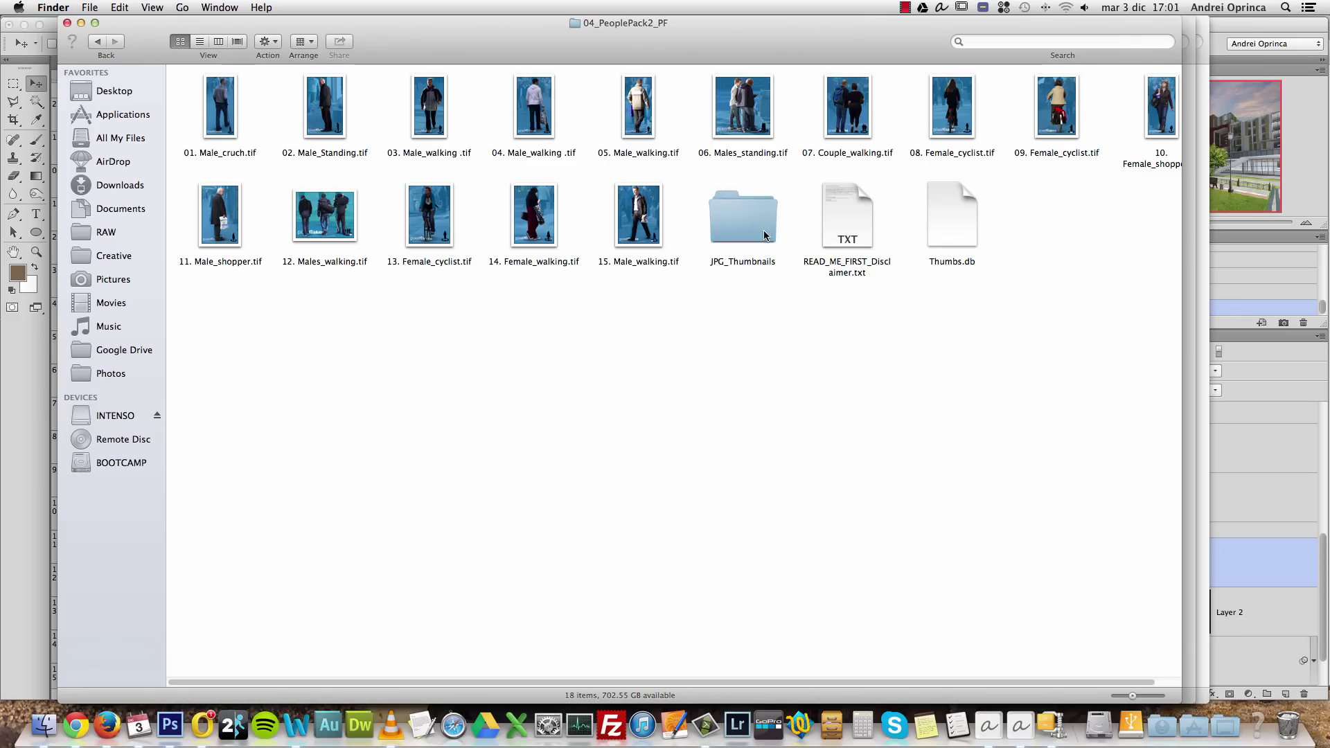
{"action": "scroll", "coordinate": [952, 263], "scroll_direction": "right", "scroll_amount": 3}
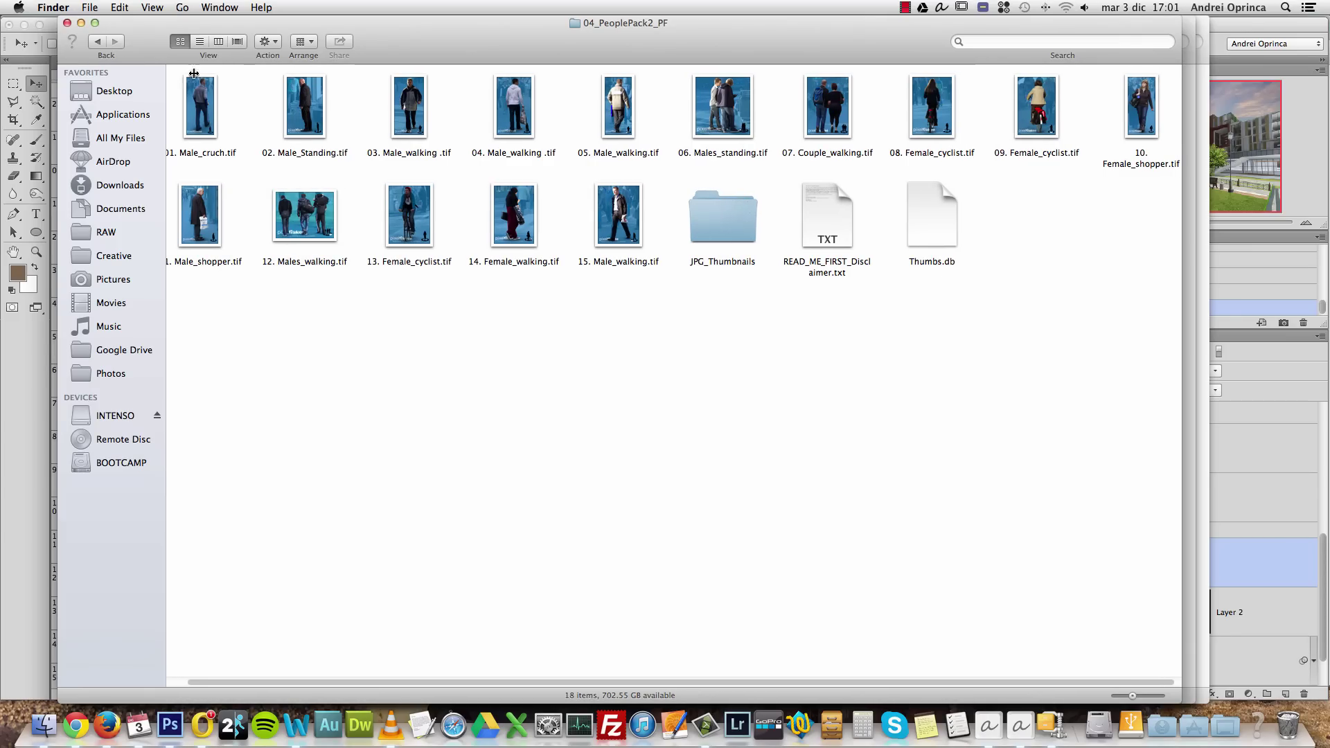
{"action": "left_click", "coordinate": [96, 41]}
{"action": "left_click", "coordinate": [97, 42]}
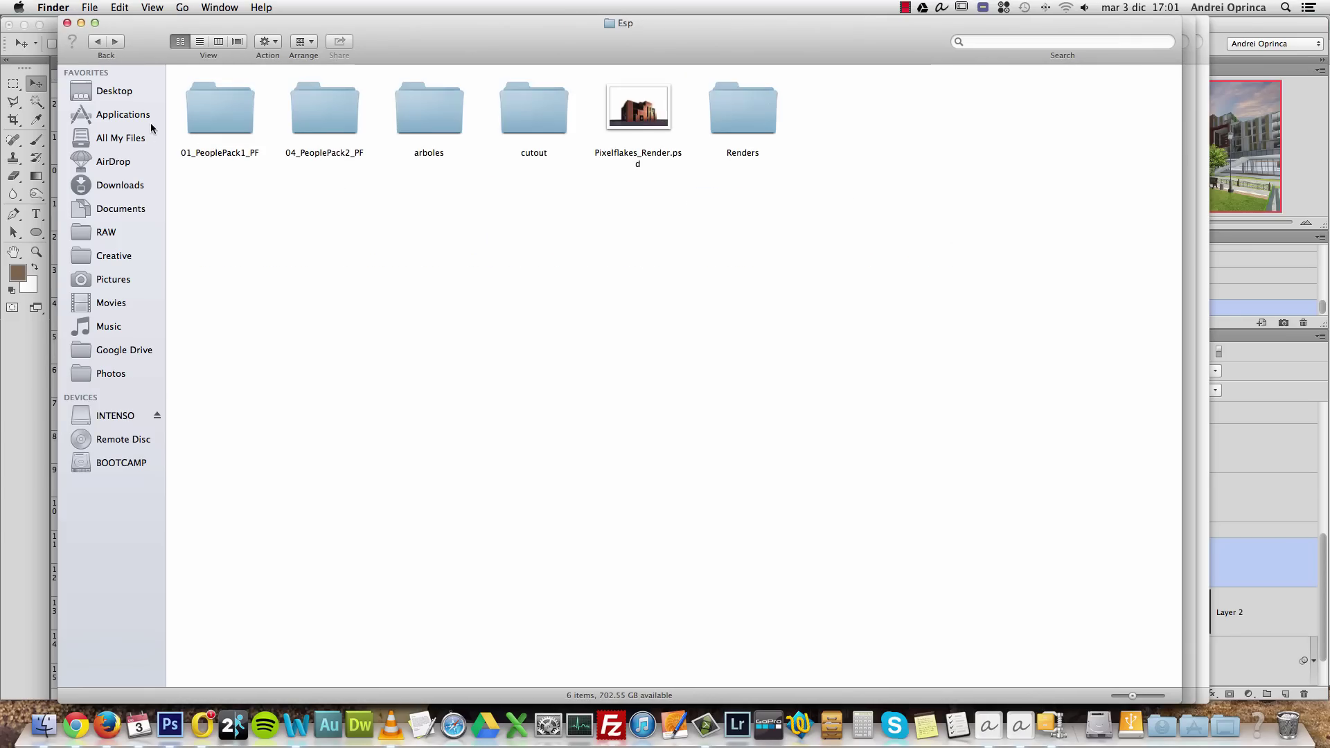
Open 20. Group_Females.tif from the TIFFs folder of 01_PeoplePack1_PF in Adobe Photoshop CS6
{"action": "left_click", "coordinate": [223, 118]}
{"action": "double_click", "coordinate": [223, 118]}
{"action": "left_click", "coordinate": [227, 115]}
{"action": "double_click", "coordinate": [226, 115]}
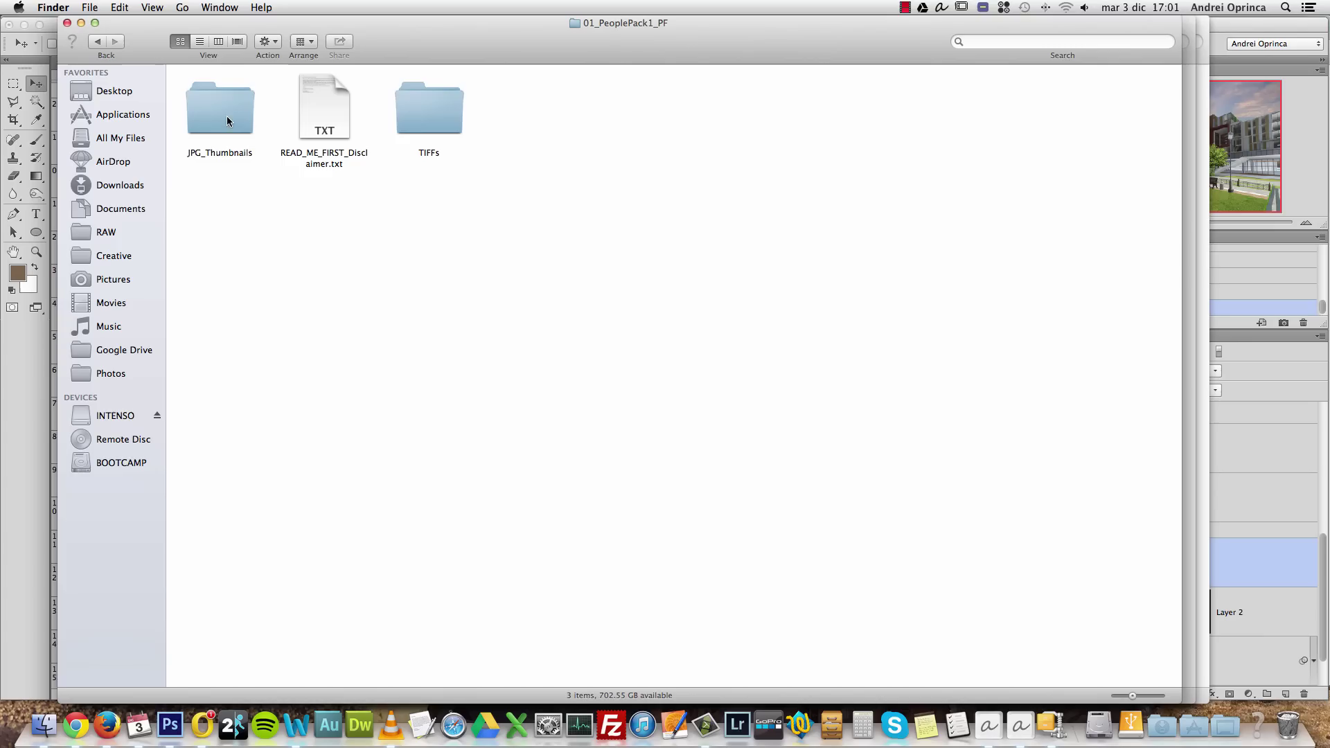
{"action": "double_click", "coordinate": [428, 110]}
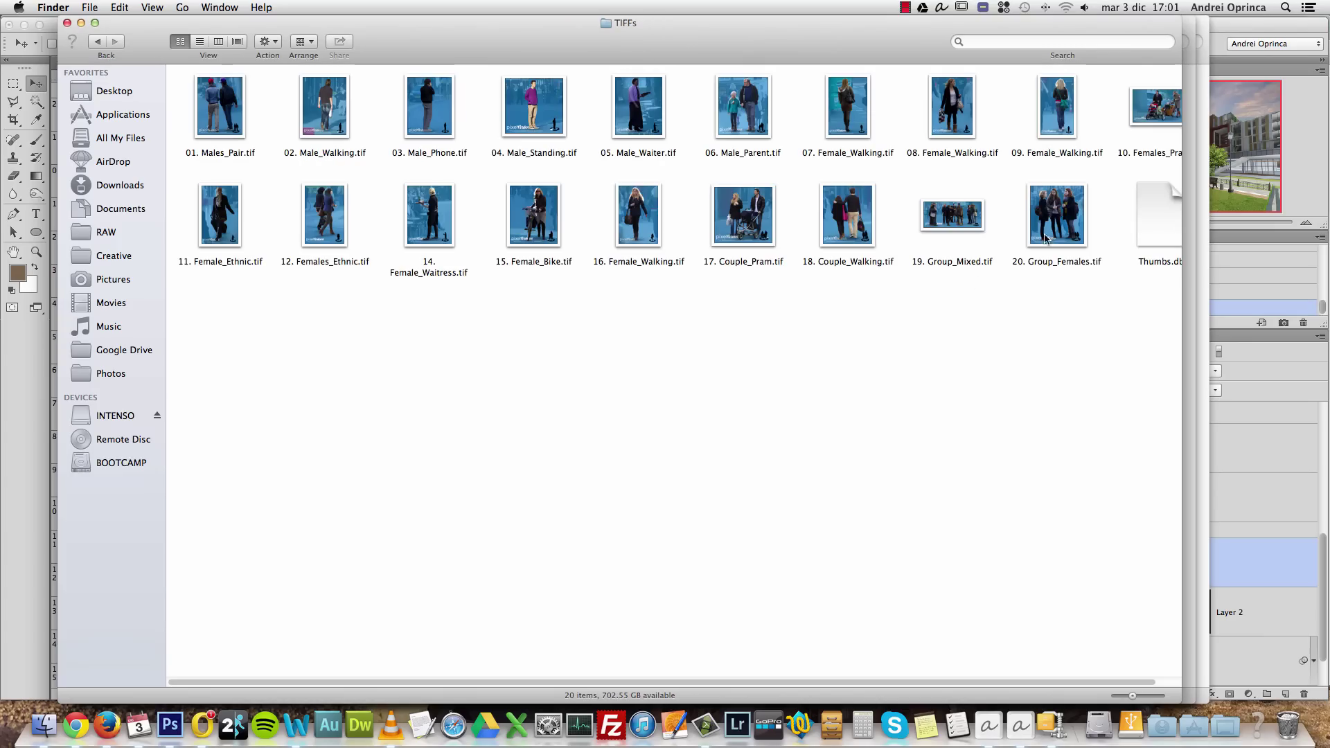
{"action": "left_click", "coordinate": [1082, 246]}
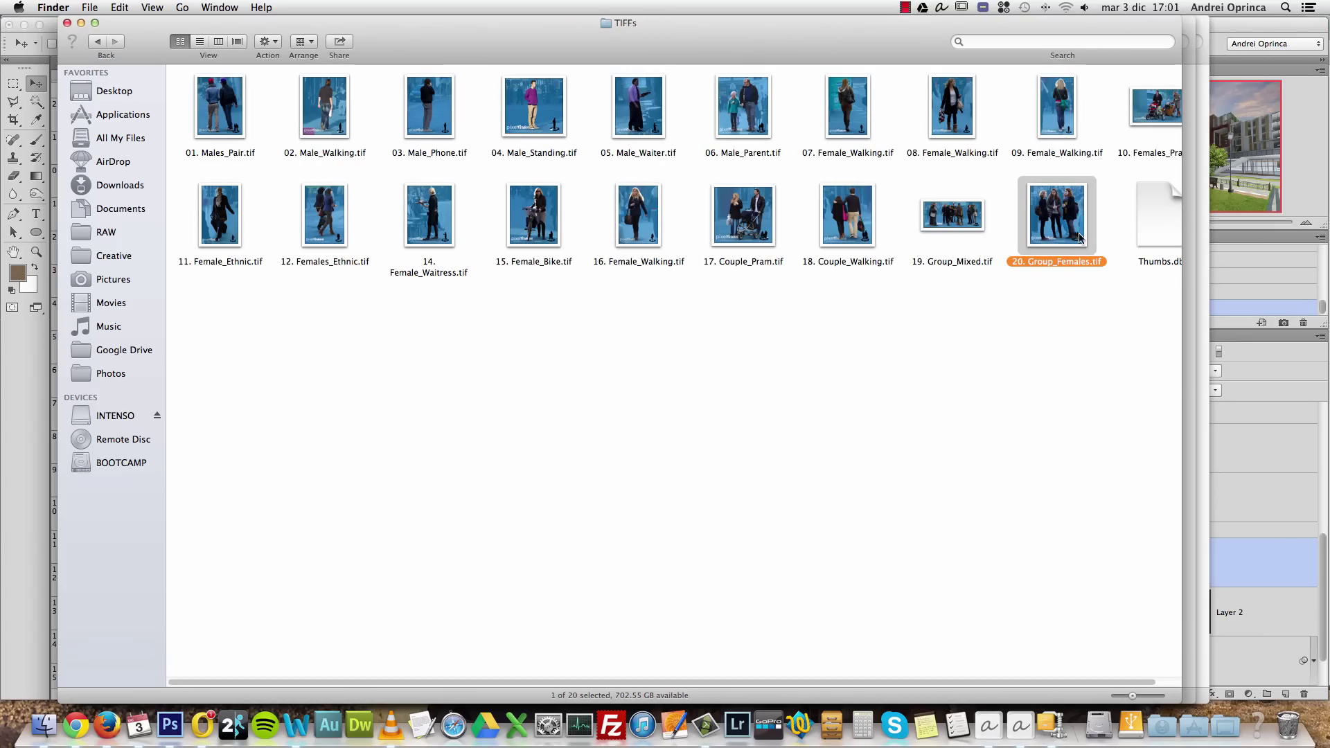
{"action": "right_click", "coordinate": [1079, 217]}
{"action": "mouse_move", "coordinate": [1108, 226]}
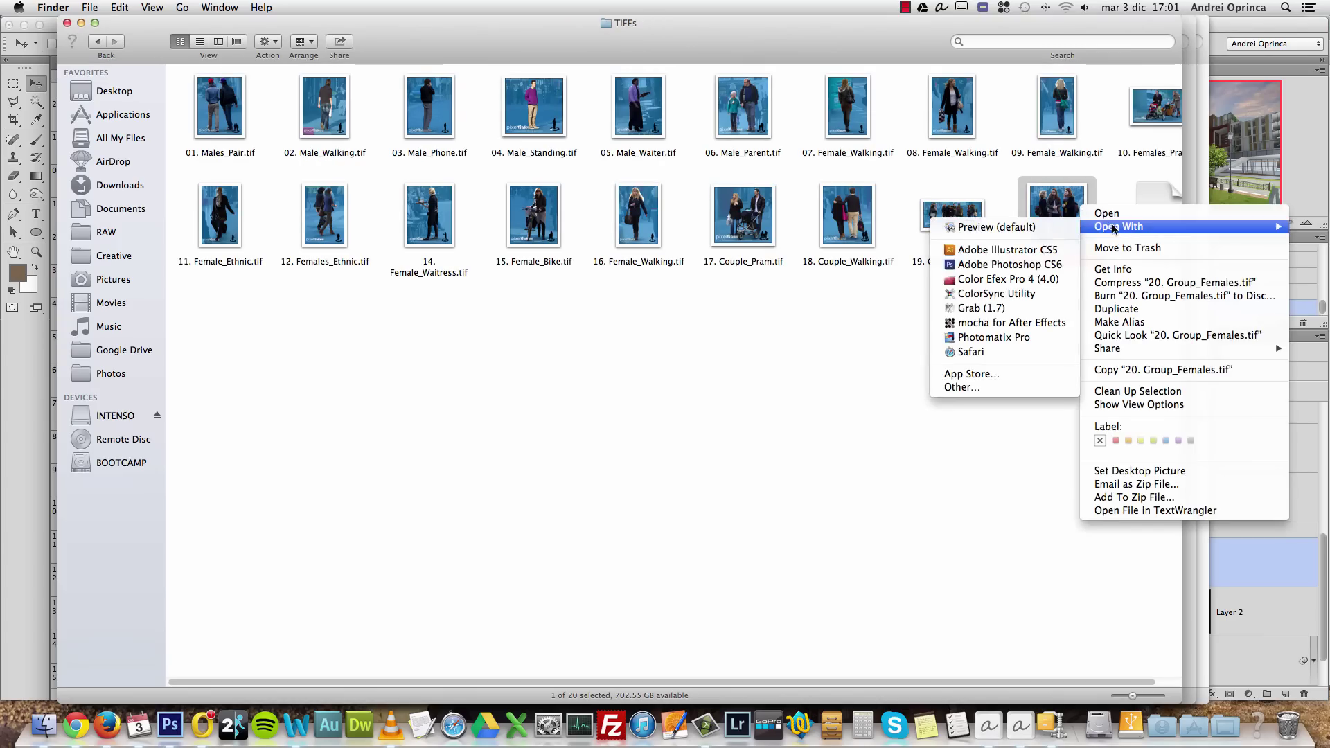
{"action": "left_click", "coordinate": [985, 266]}
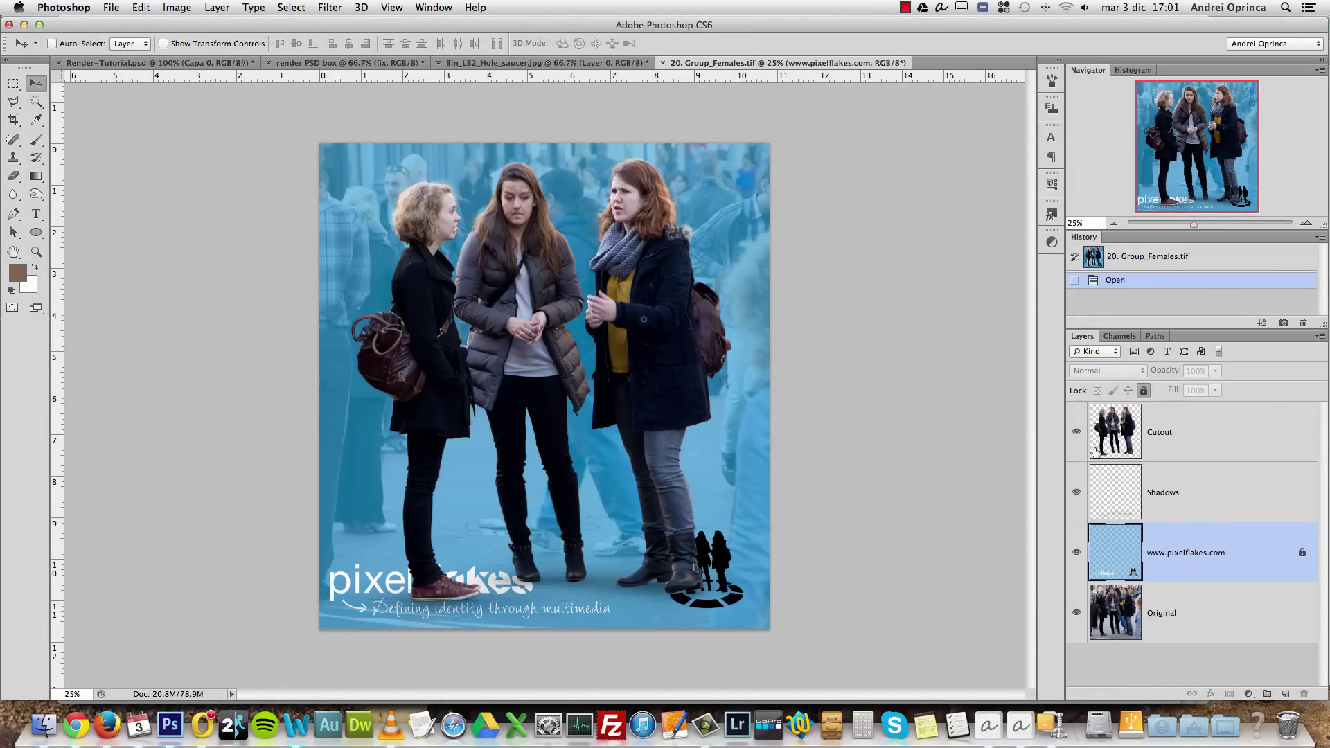
Show only the Cutout and Shadows layers of the three women and copy both into the render PSD box document
{"action": "left_click", "coordinate": [1127, 413]}
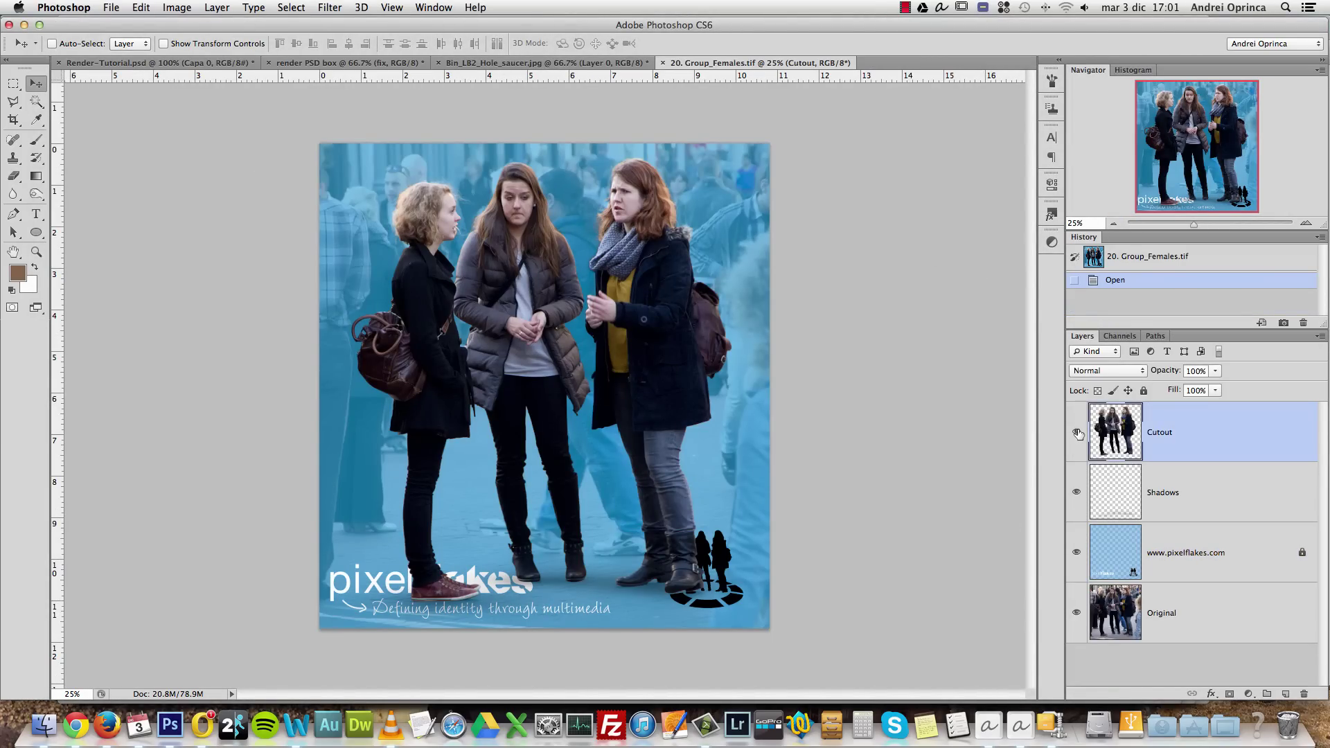
{"action": "left_click", "coordinate": [1077, 433], "text": "alt"}
{"action": "left_click", "coordinate": [1161, 487]}
{"action": "left_click", "coordinate": [1077, 491]}
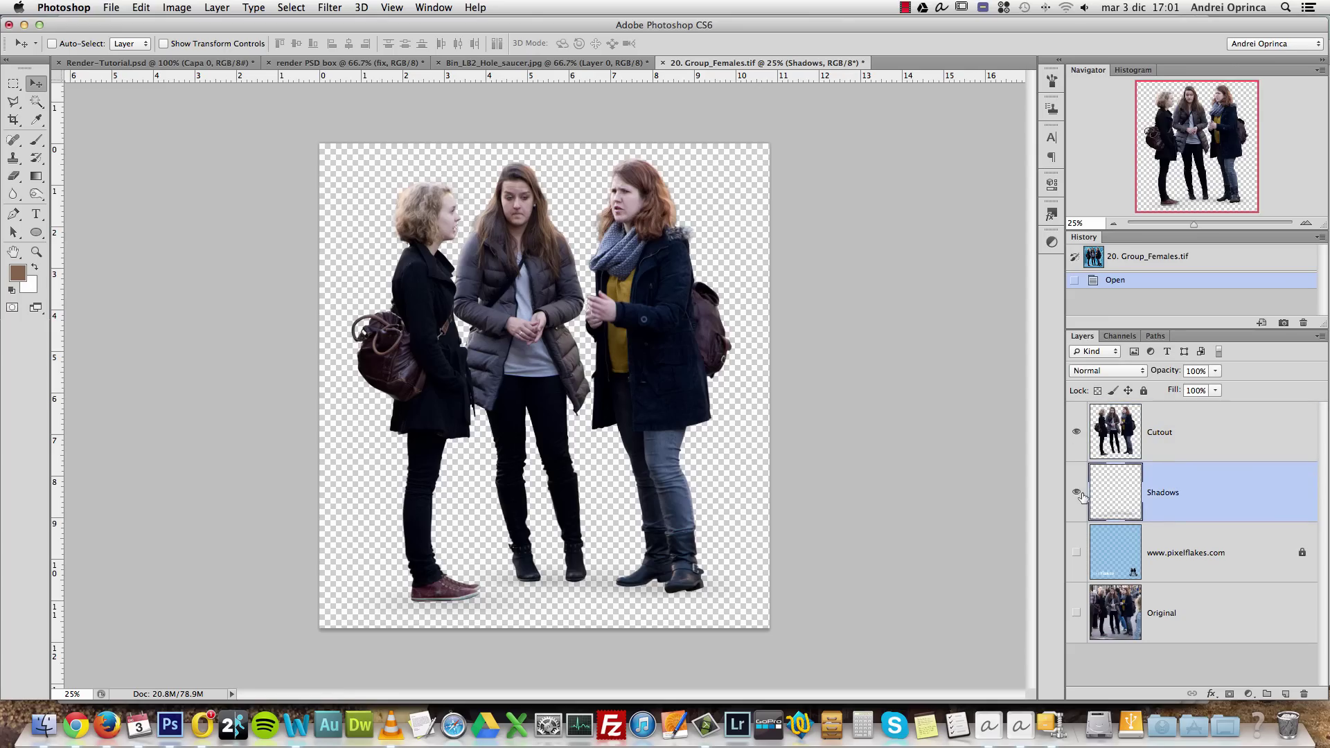
{"action": "left_click", "coordinate": [1236, 439], "text": "shift"}
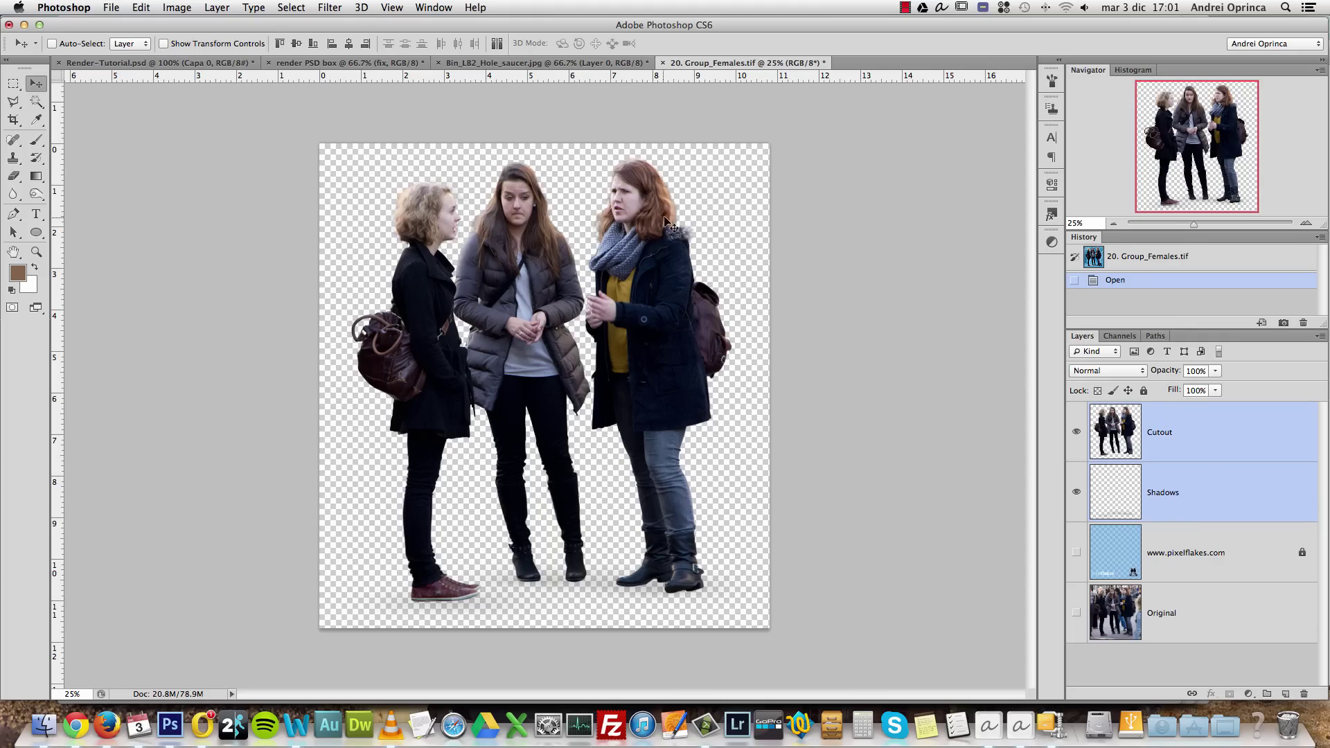
{"action": "left_click_drag", "start_coordinate": [664, 218], "coordinate": [632, 293]}
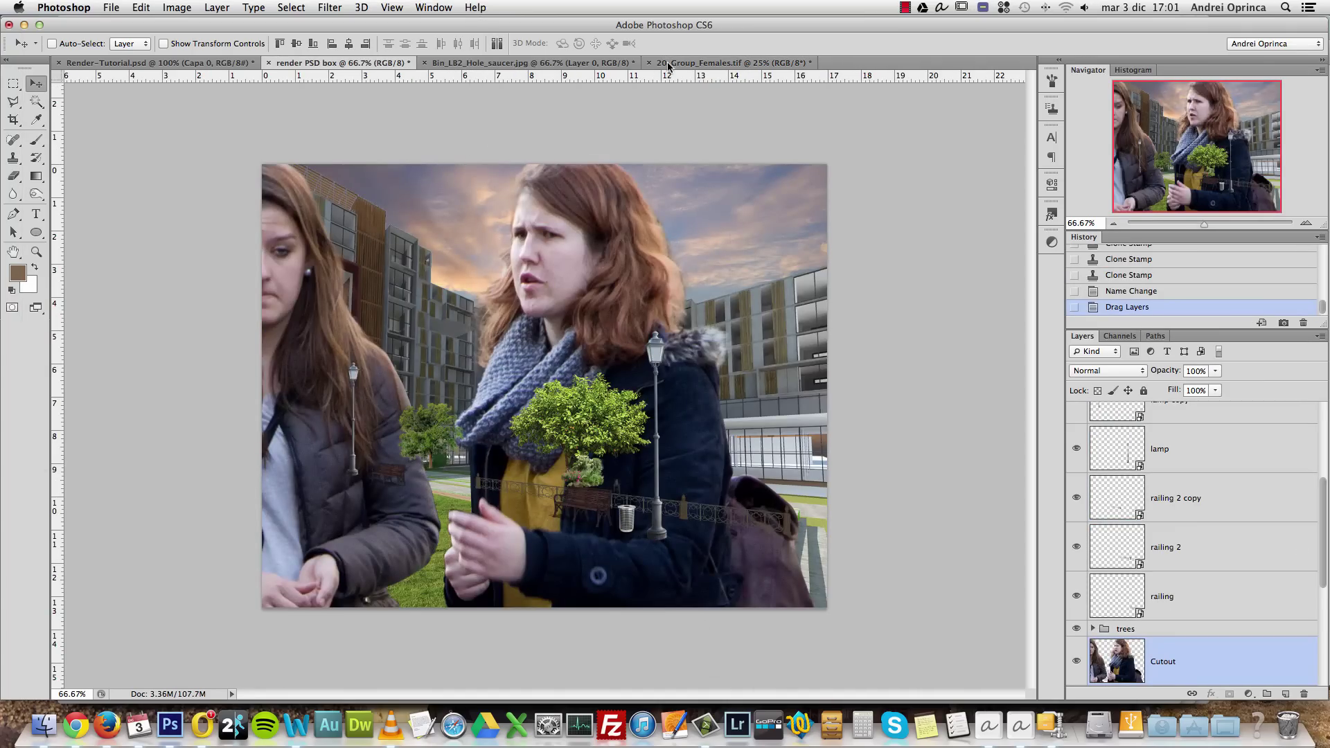
Close the 20. Group_Females.tif and Bin_LB2_Hole_saucer.jpg documents
{"action": "left_click", "coordinate": [642, 65]}
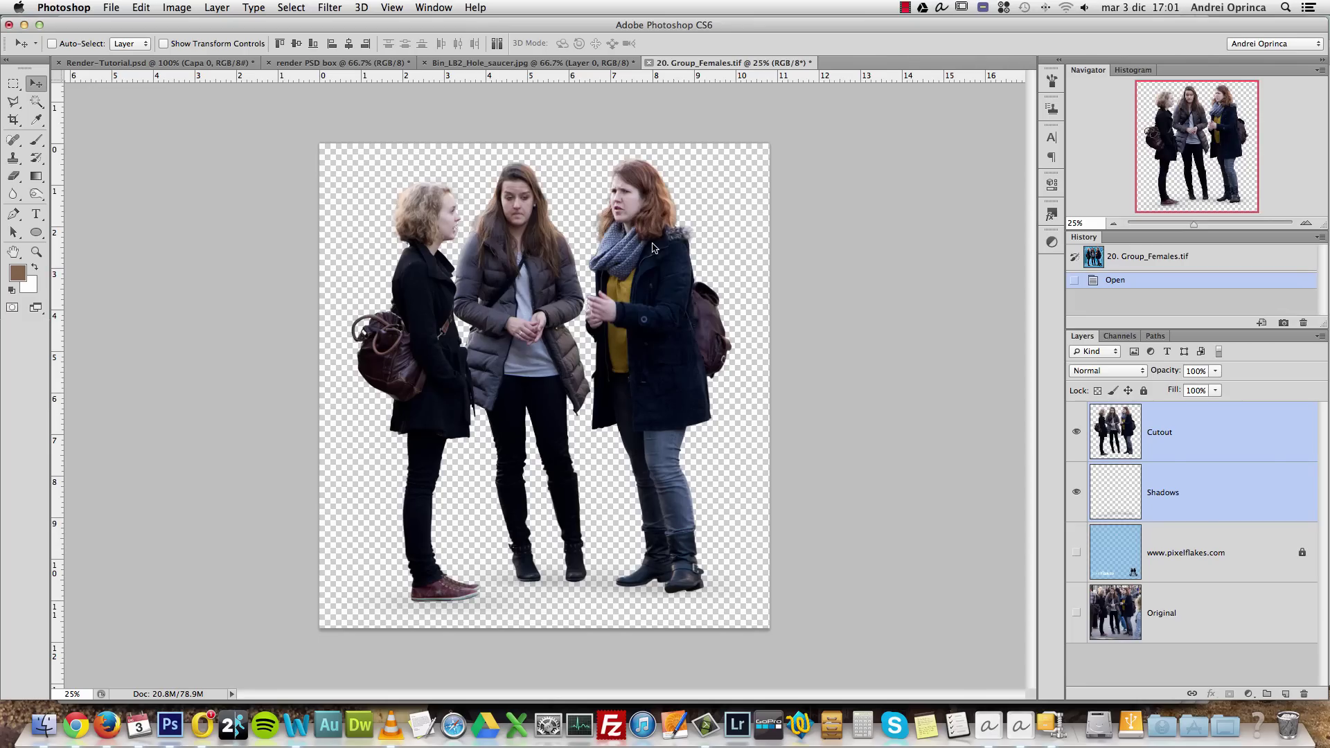
{"action": "key", "text": "super+w"}
{"action": "left_click", "coordinate": [635, 255]}
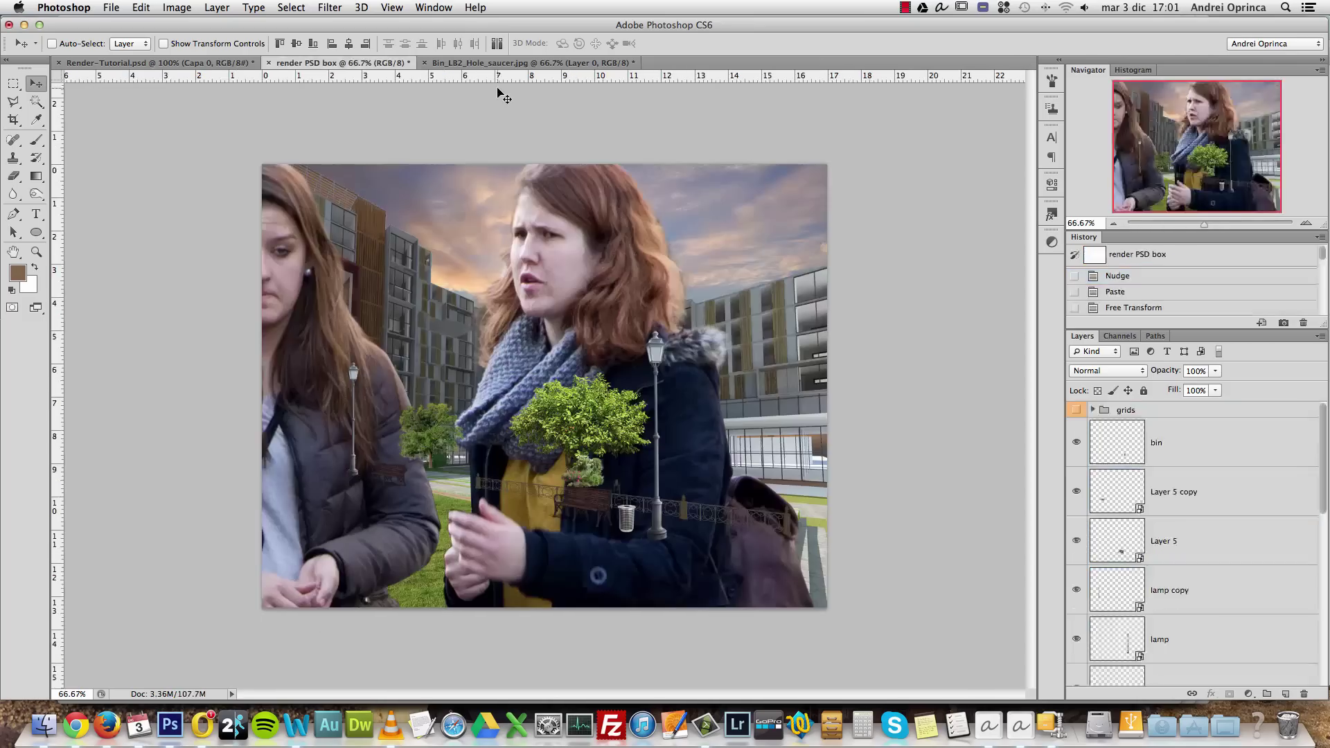
{"action": "left_click", "coordinate": [491, 62]}
{"action": "key", "text": "super+w"}
{"action": "left_click", "coordinate": [607, 253]}
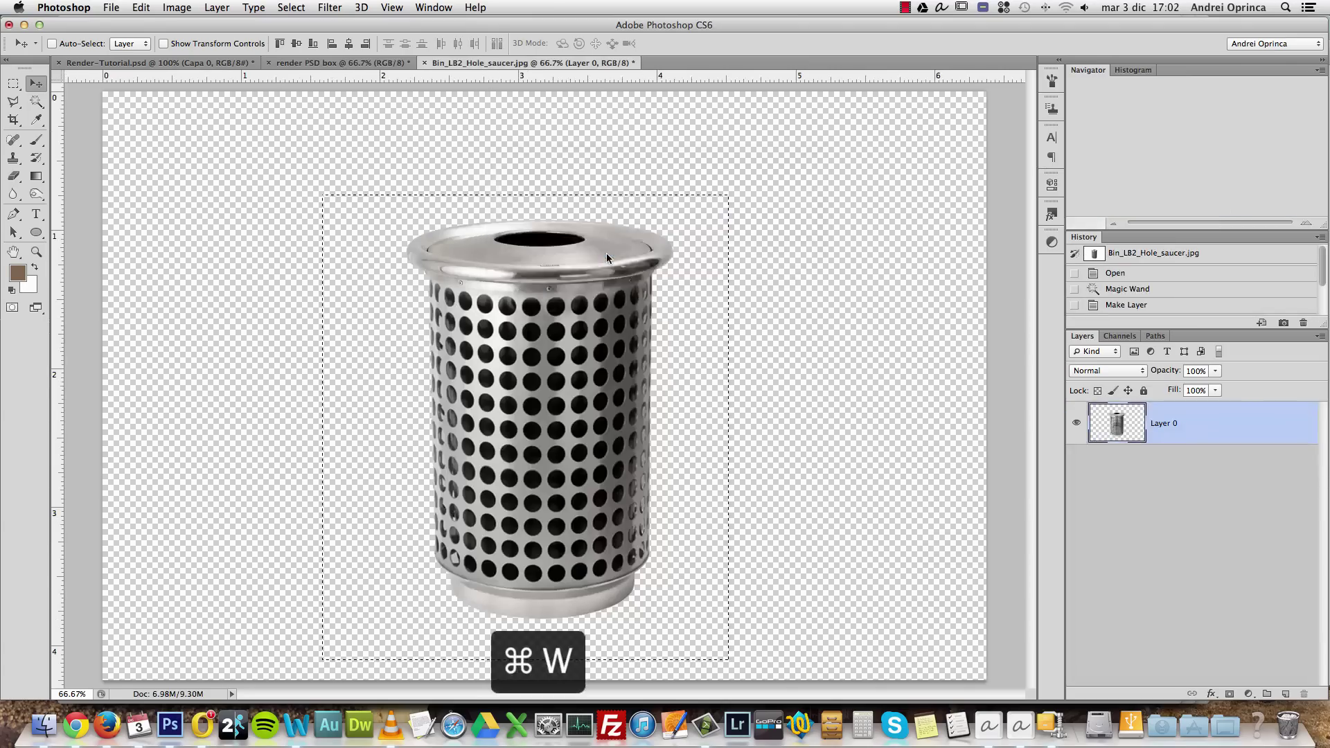
Move the Cutout and Shadows layers above the bin layer and group them as people
{"action": "left_click", "coordinate": [1180, 457], "text": "shift"}
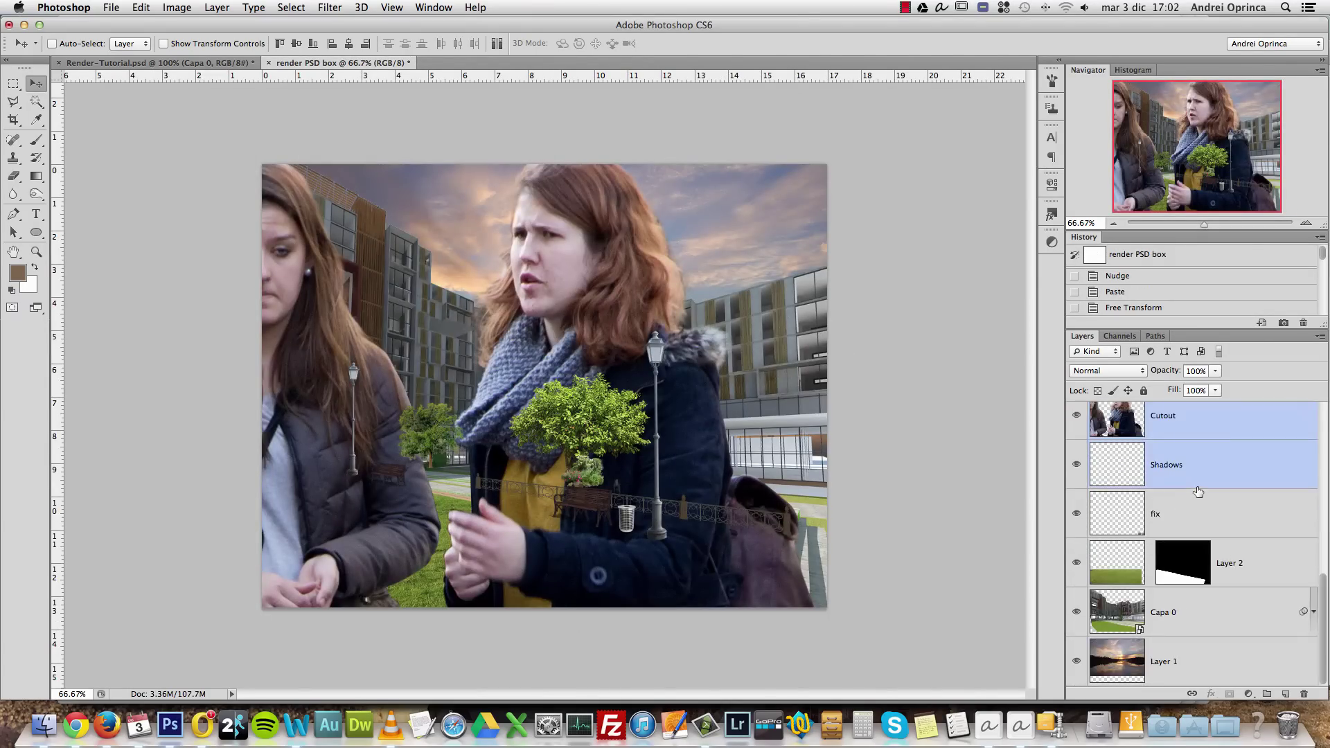
{"action": "scroll", "coordinate": [1198, 492], "scroll_direction": "up", "scroll_amount": 4}
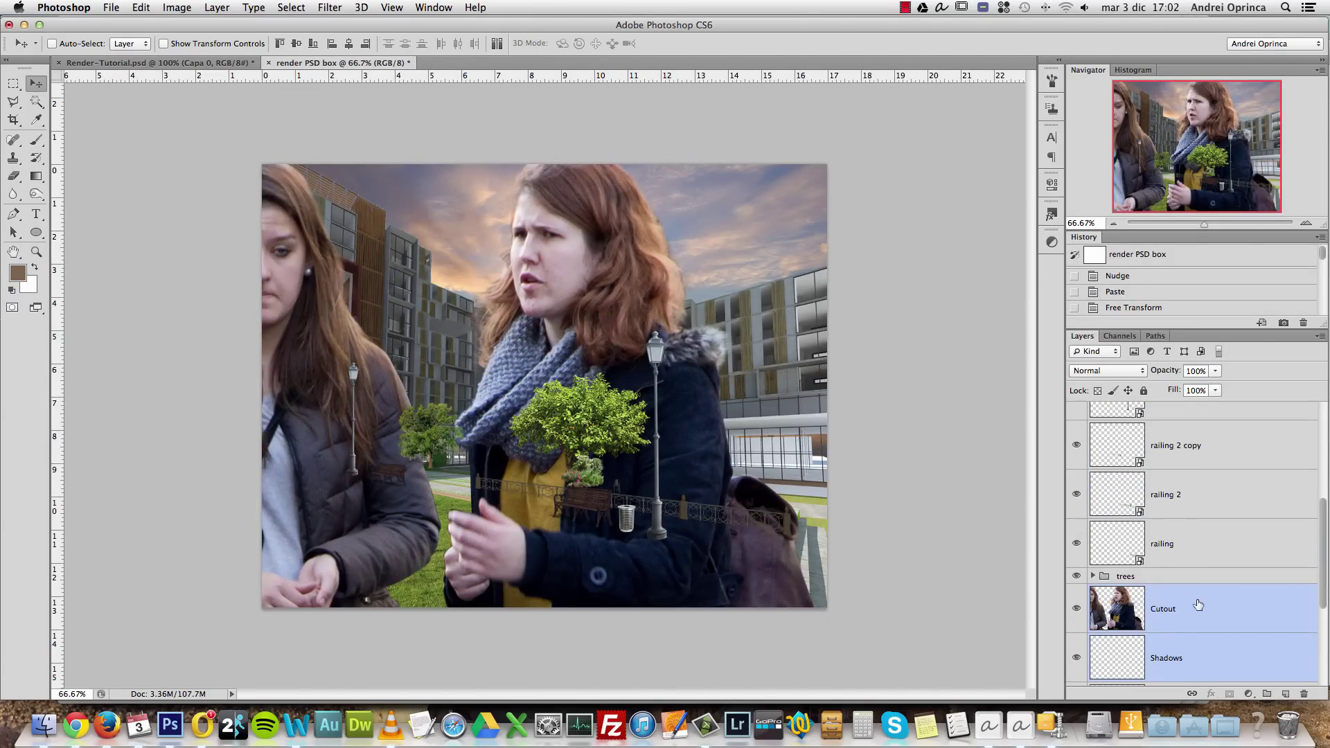
{"action": "left_click_drag", "start_coordinate": [1209, 599], "coordinate": [1178, 441]}
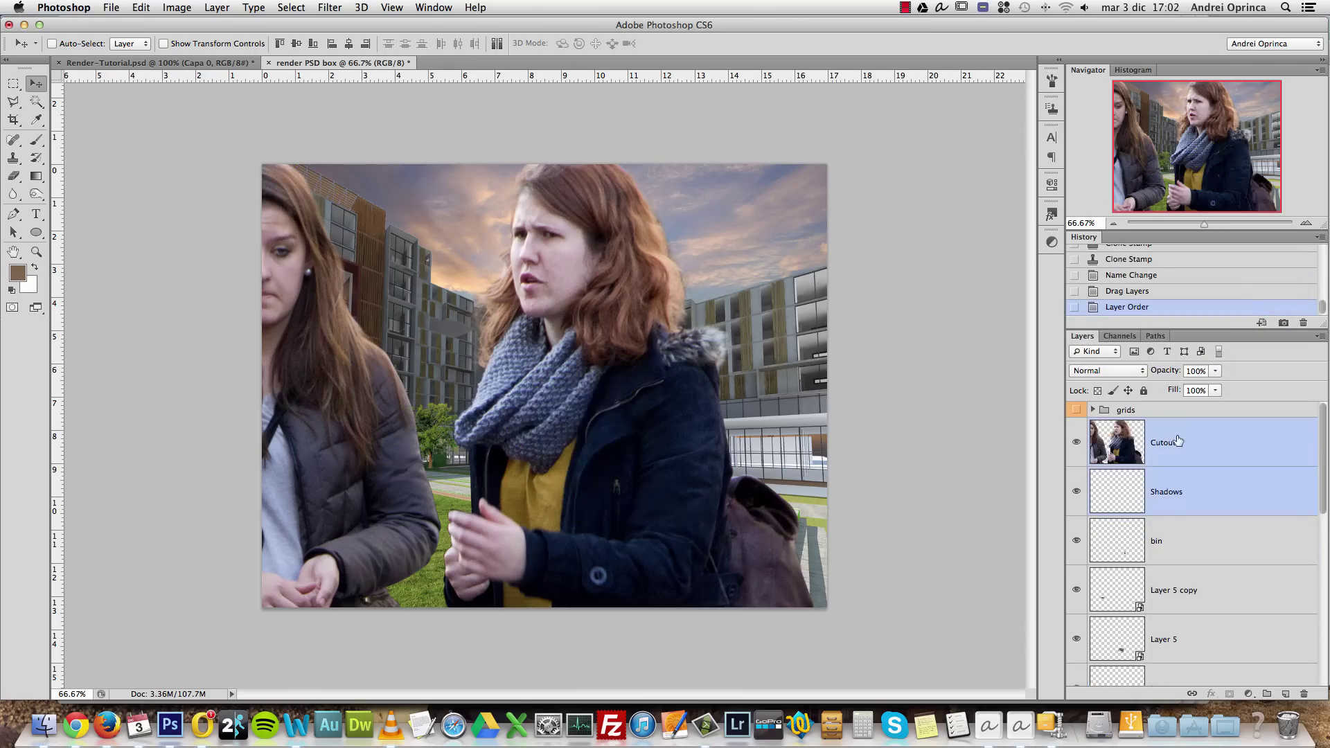
{"action": "key", "text": "super+g"}
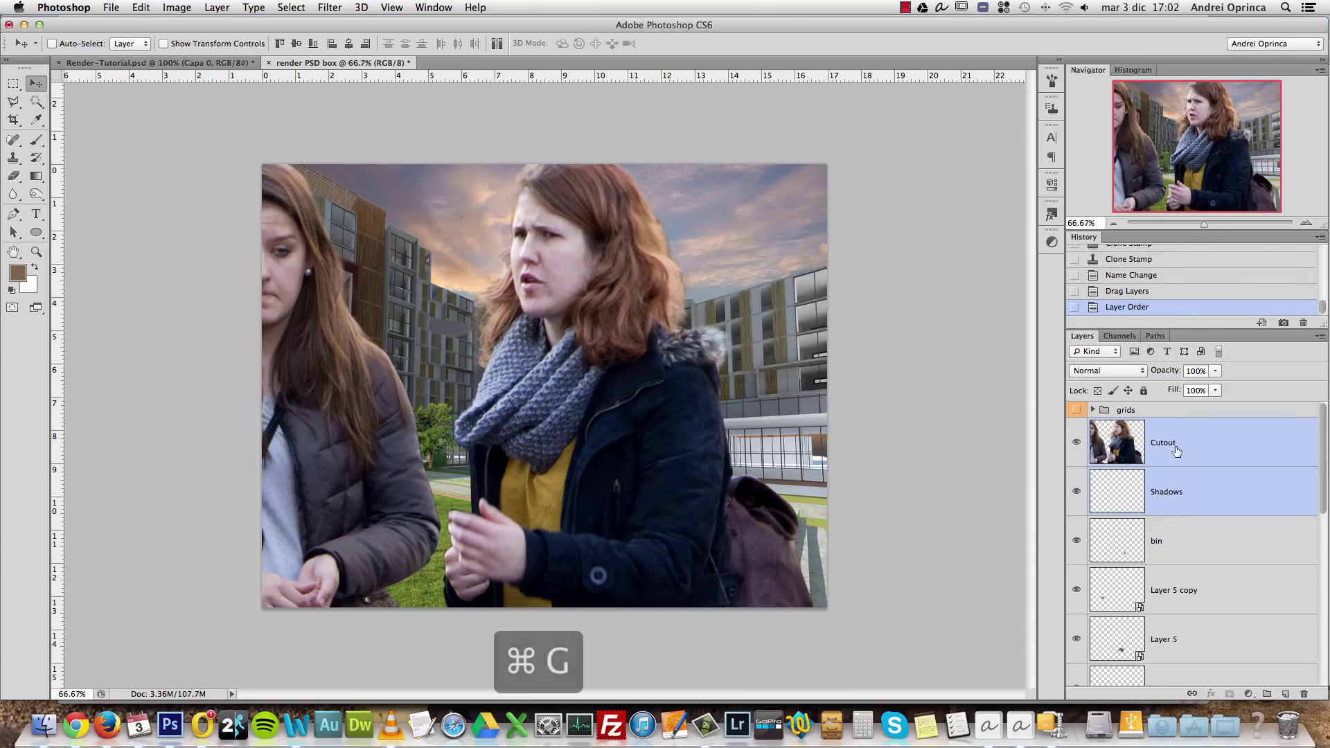
{"action": "double_click", "coordinate": [1138, 426]}
{"action": "type", "text": "people"}
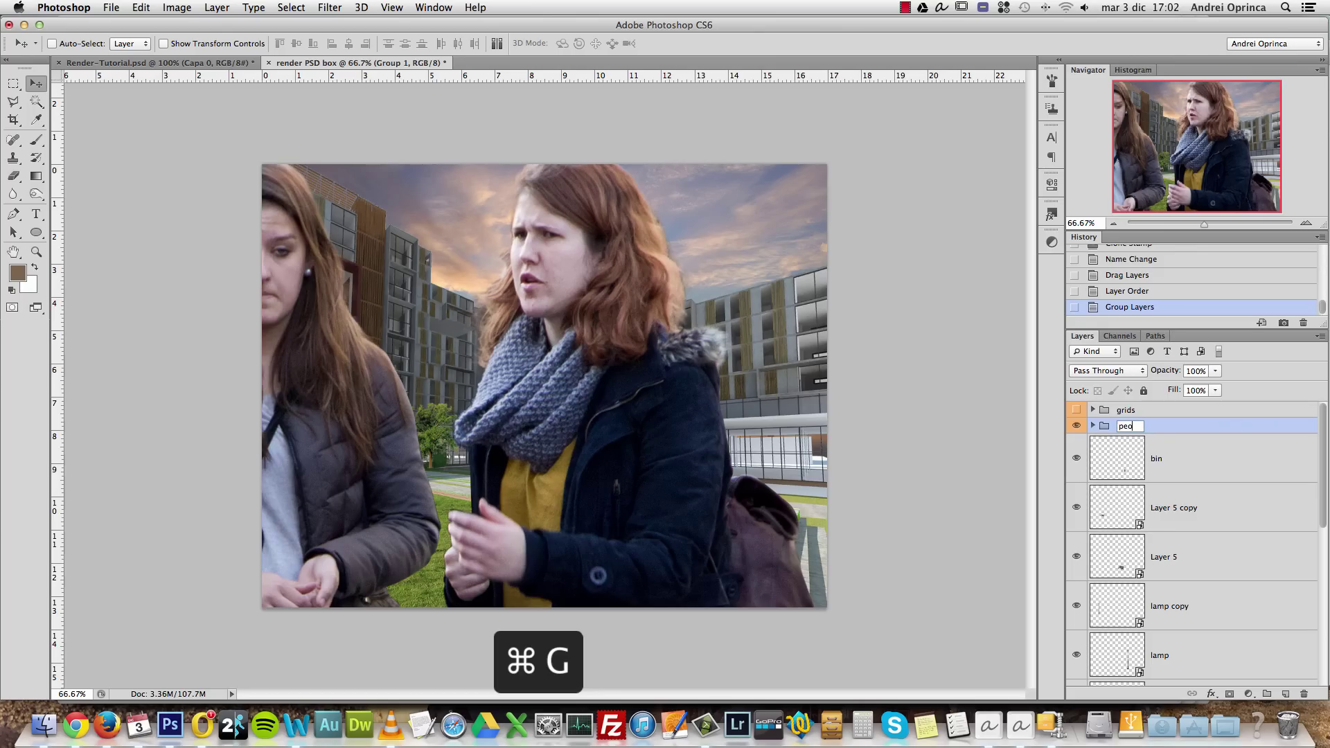
{"action": "key", "text": "Return"}
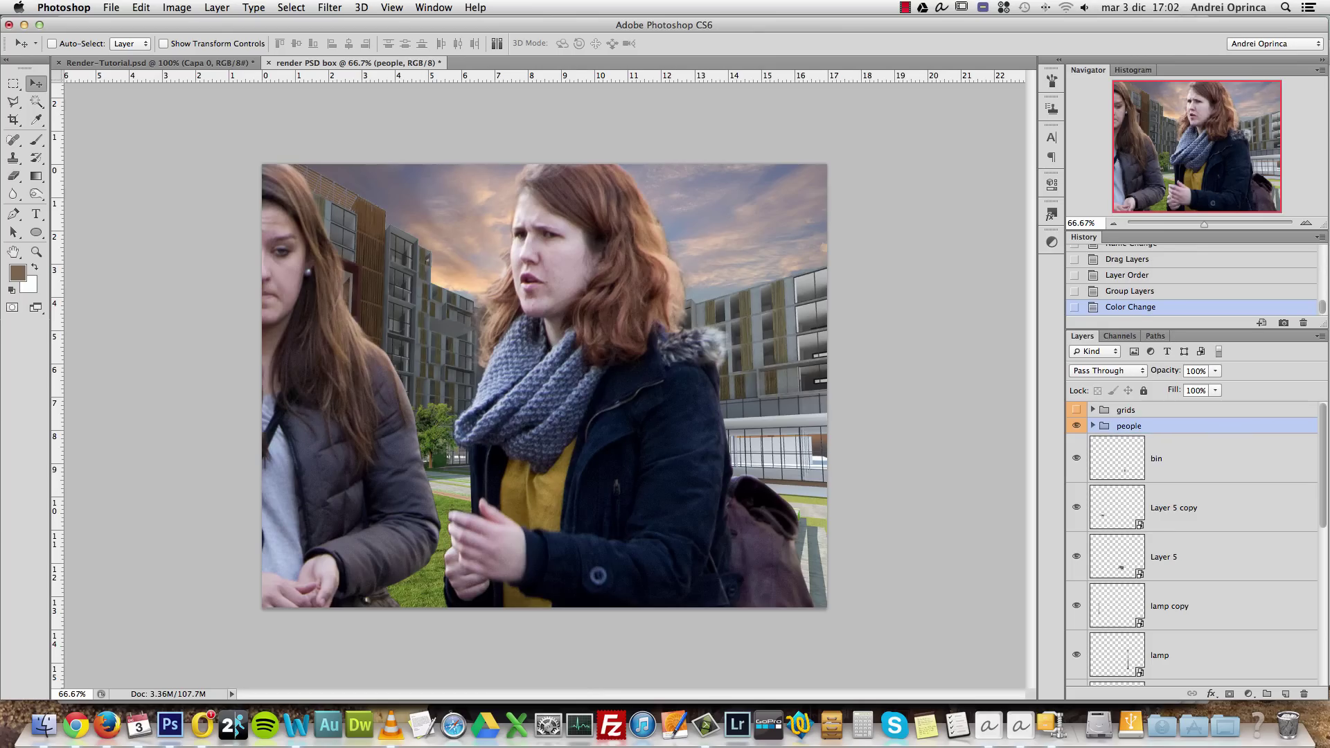
Group the Cutout and Shadows layers inside the people group as a nested group named people 1
{"action": "left_click", "coordinate": [1093, 427]}
{"action": "left_click", "coordinate": [1217, 460]}
{"action": "left_click", "coordinate": [1225, 504], "text": "shift"}
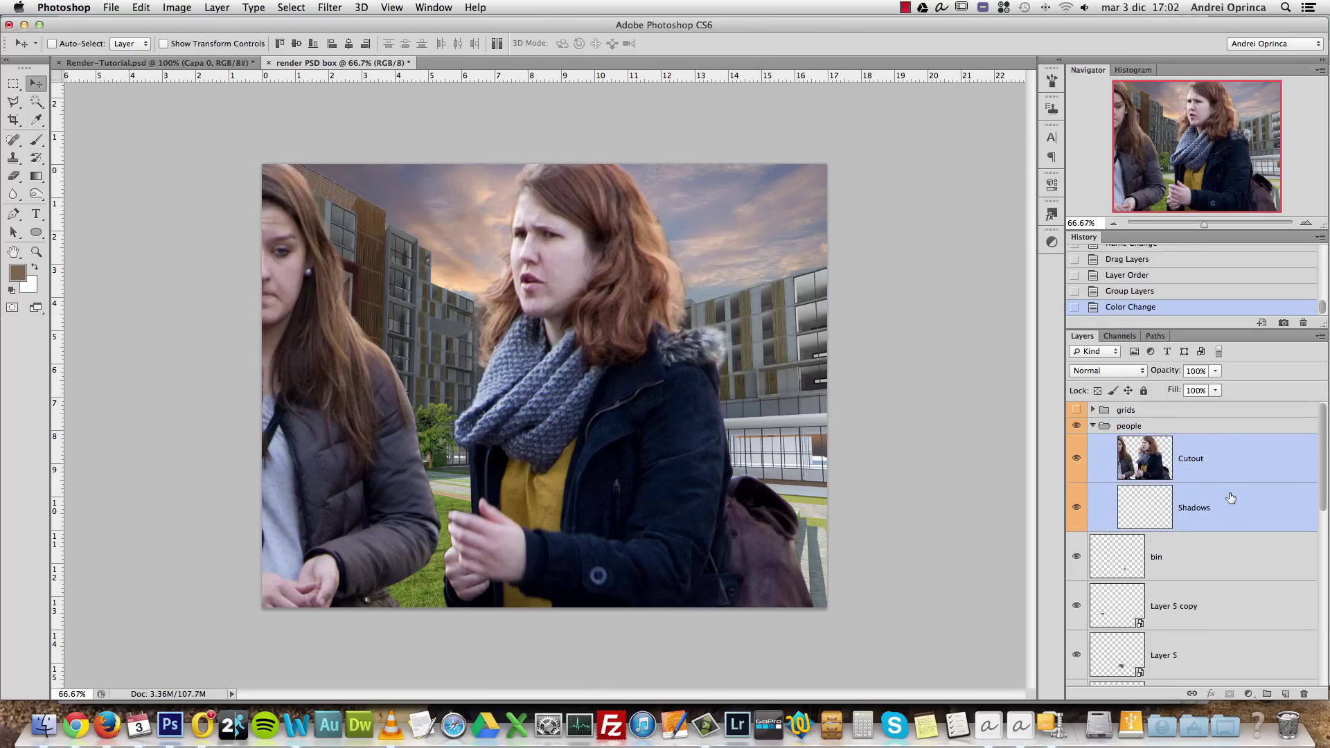
{"action": "key", "text": "super+g"}
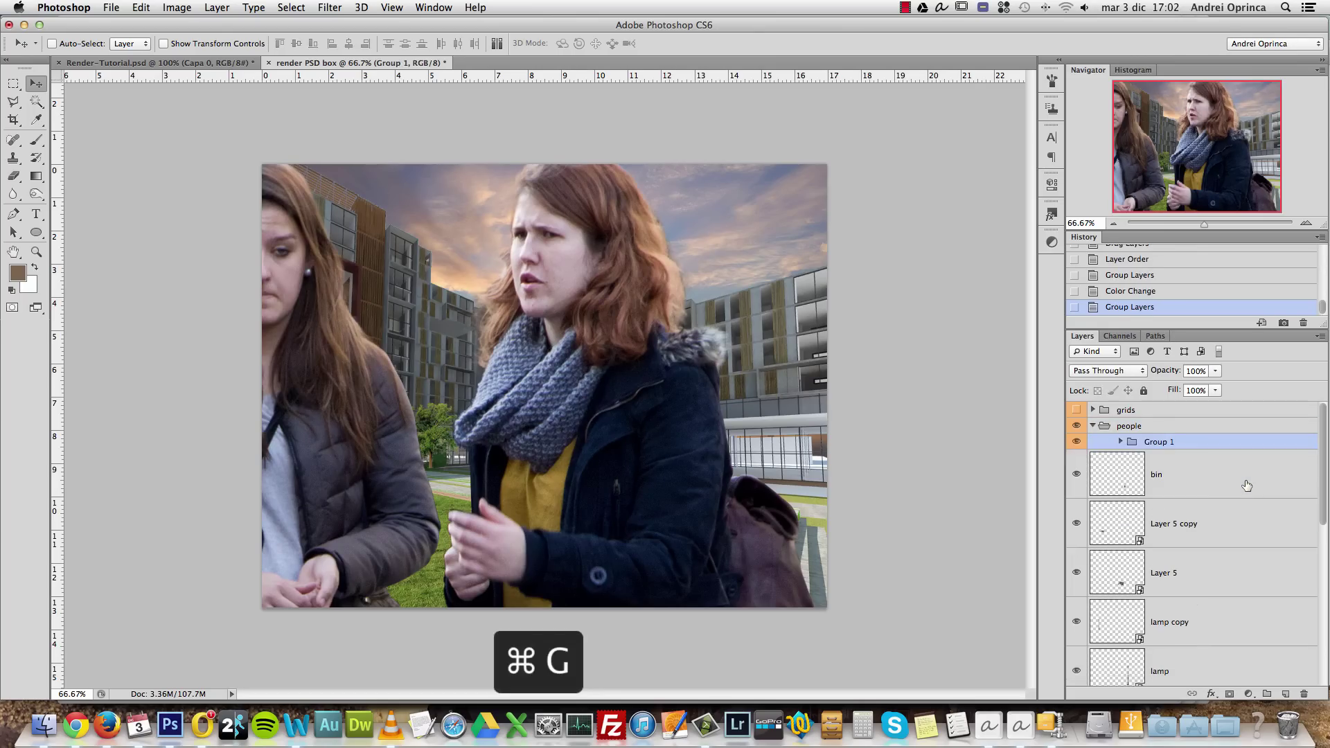
{"action": "double_click", "coordinate": [1158, 442]}
{"action": "type", "text": "people"}
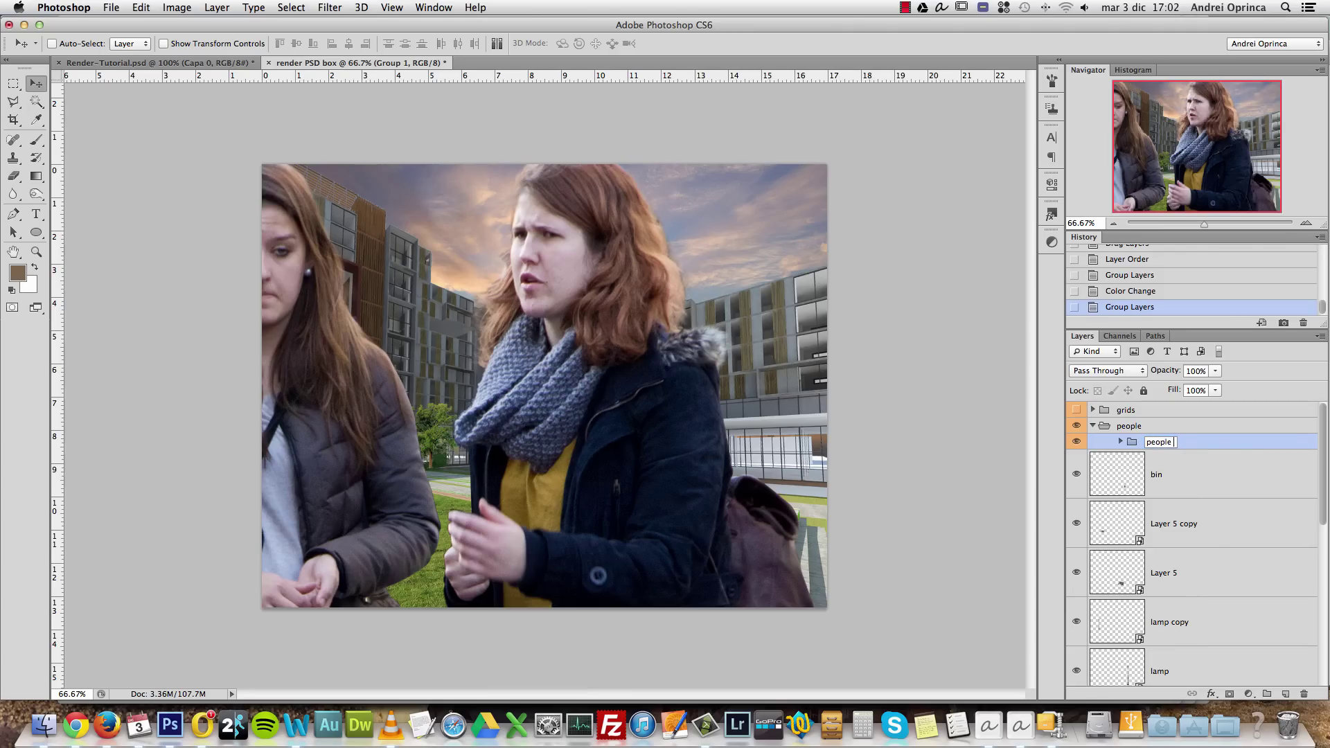
{"action": "type", "text": " 1"}
{"action": "key", "text": "Return"}
Link the Cutout and Shadows layers inside the people 1 group
{"action": "left_click", "coordinate": [1122, 442]}
{"action": "left_click", "coordinate": [1243, 476]}
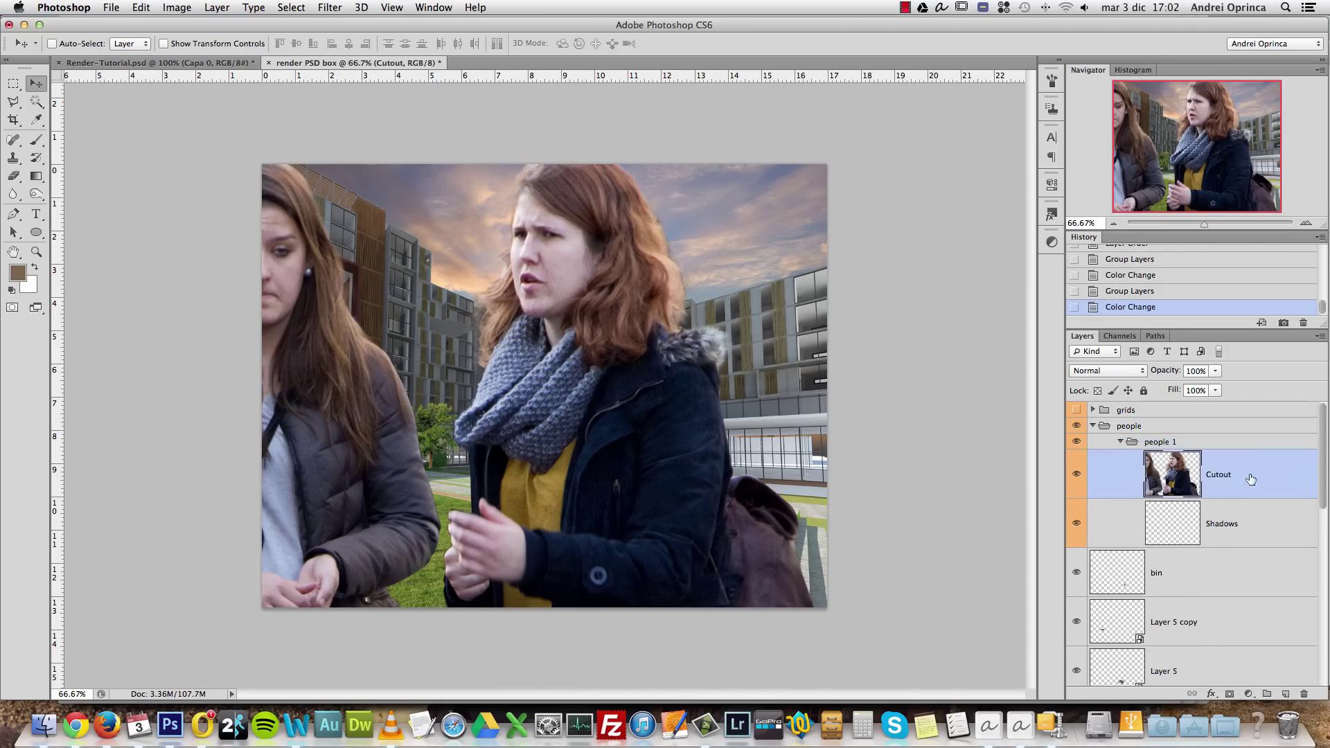
{"action": "left_click", "coordinate": [1248, 513], "text": "shift"}
{"action": "right_click", "coordinate": [1265, 518]}
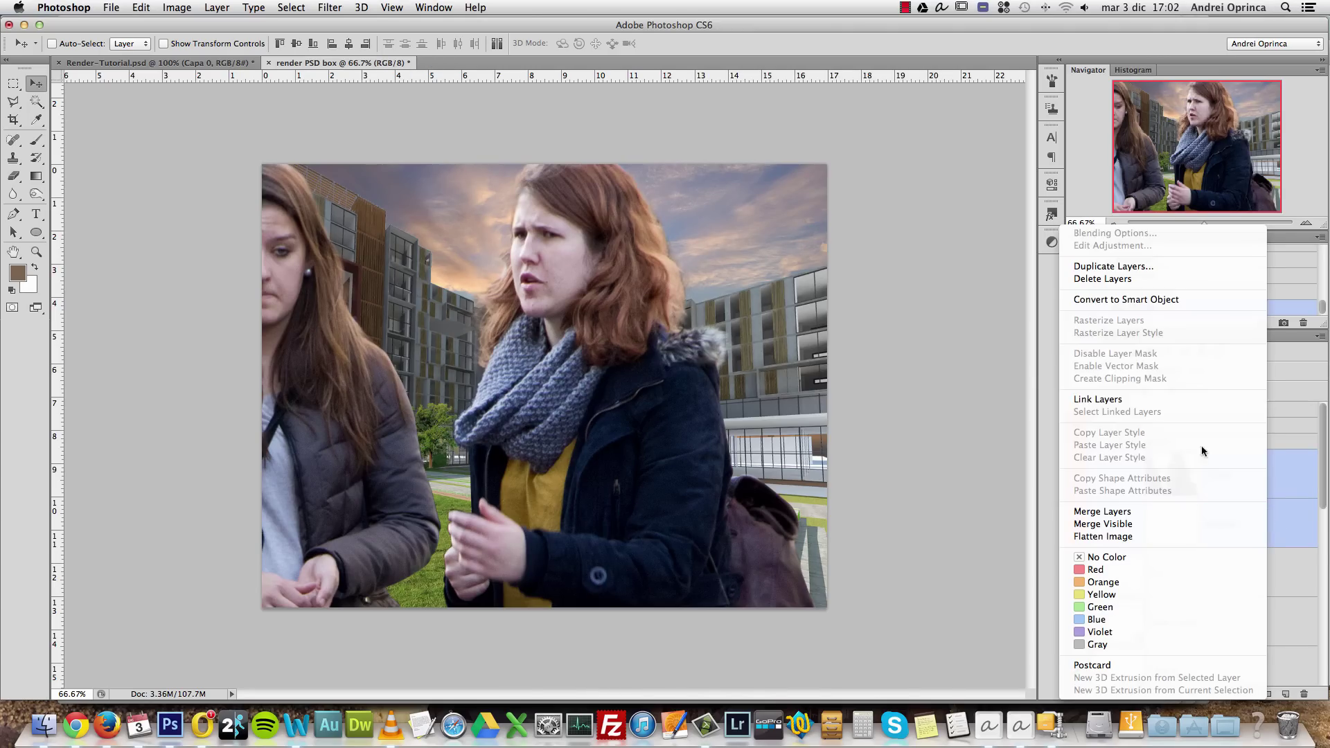
{"action": "left_click", "coordinate": [1129, 400]}
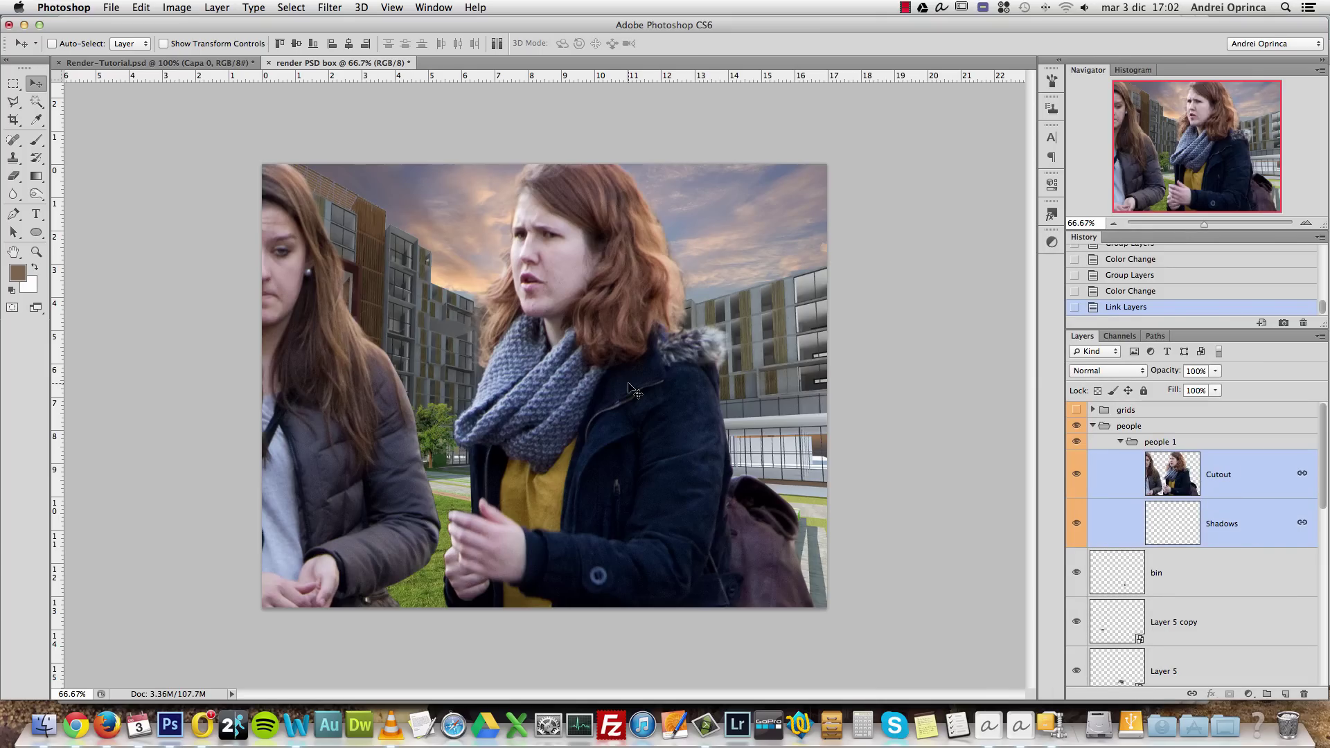
Free-transform the linked women layers, shifting them sideways and scaling them proportionally to 20%
{"action": "key", "text": "super+t"}
{"action": "left_click_drag", "start_coordinate": [444, 352], "coordinate": [685, 356]}
{"action": "left_click", "coordinate": [262, 43]}
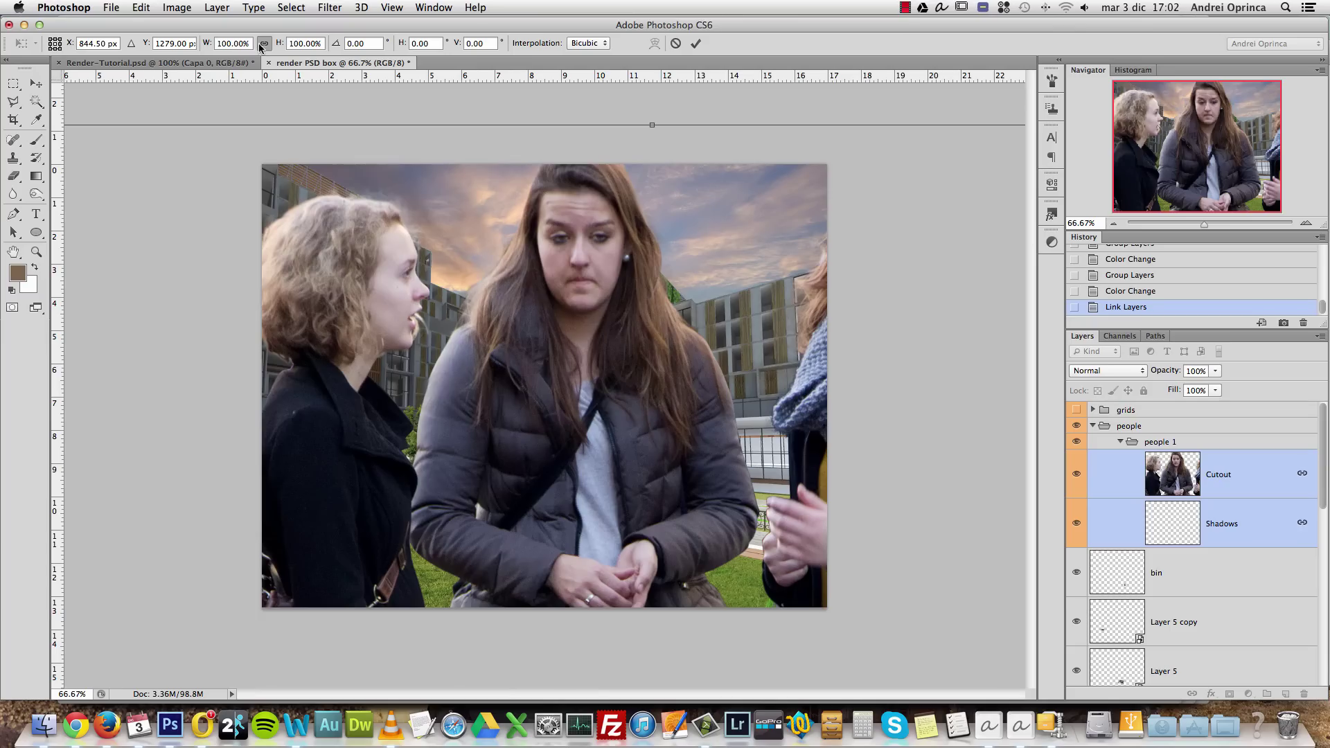
{"action": "left_click", "coordinate": [244, 44]}
{"action": "type", "text": "20"}
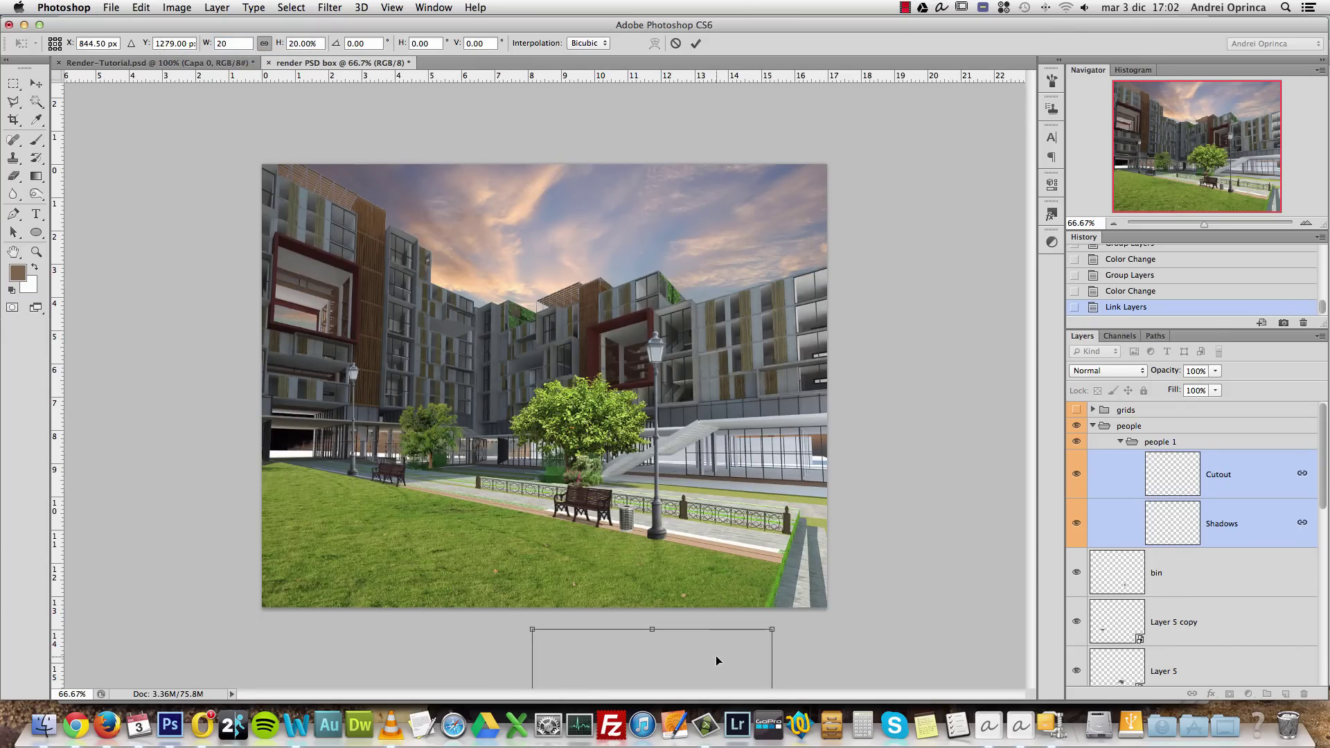
Place the women in front of the large bench and lamp at 21.65% scale, and convert both layers to one smart object
{"action": "left_click_drag", "start_coordinate": [716, 661], "coordinate": [743, 429]}
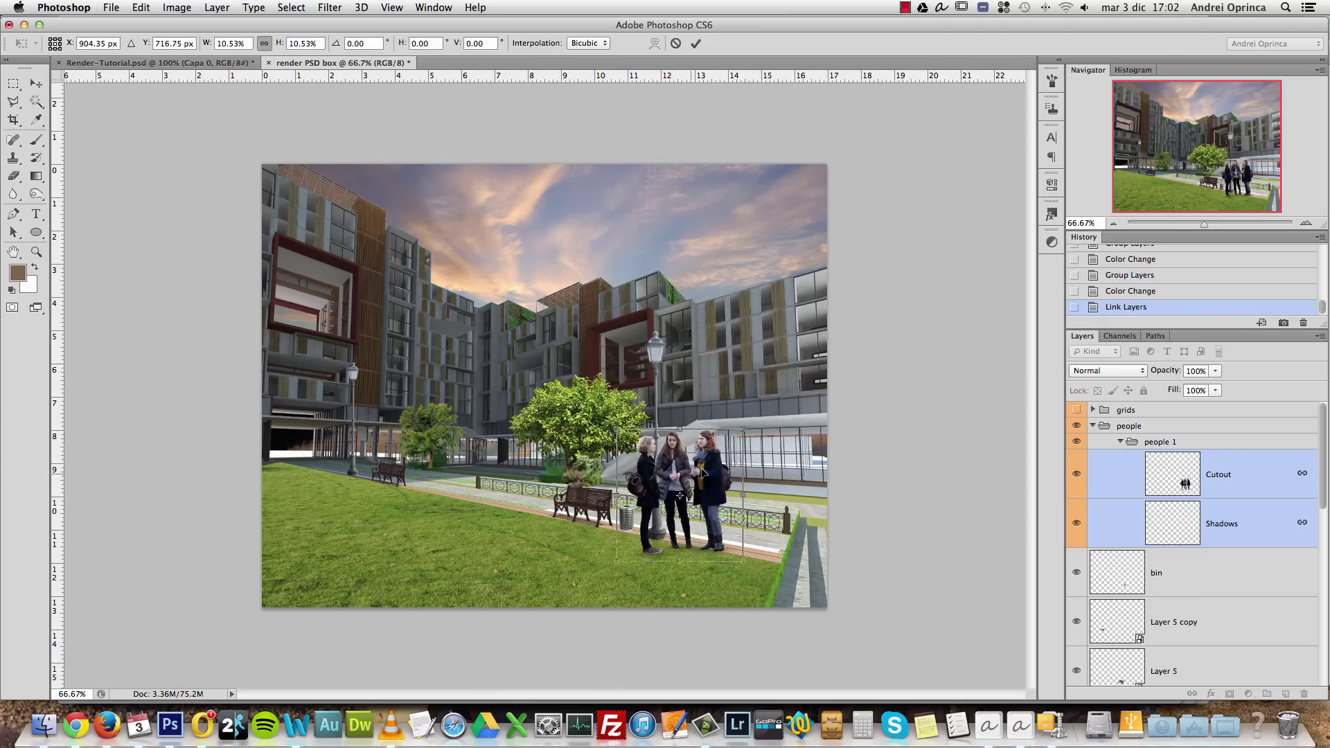
{"action": "left_click_drag", "start_coordinate": [703, 473], "coordinate": [748, 475]}
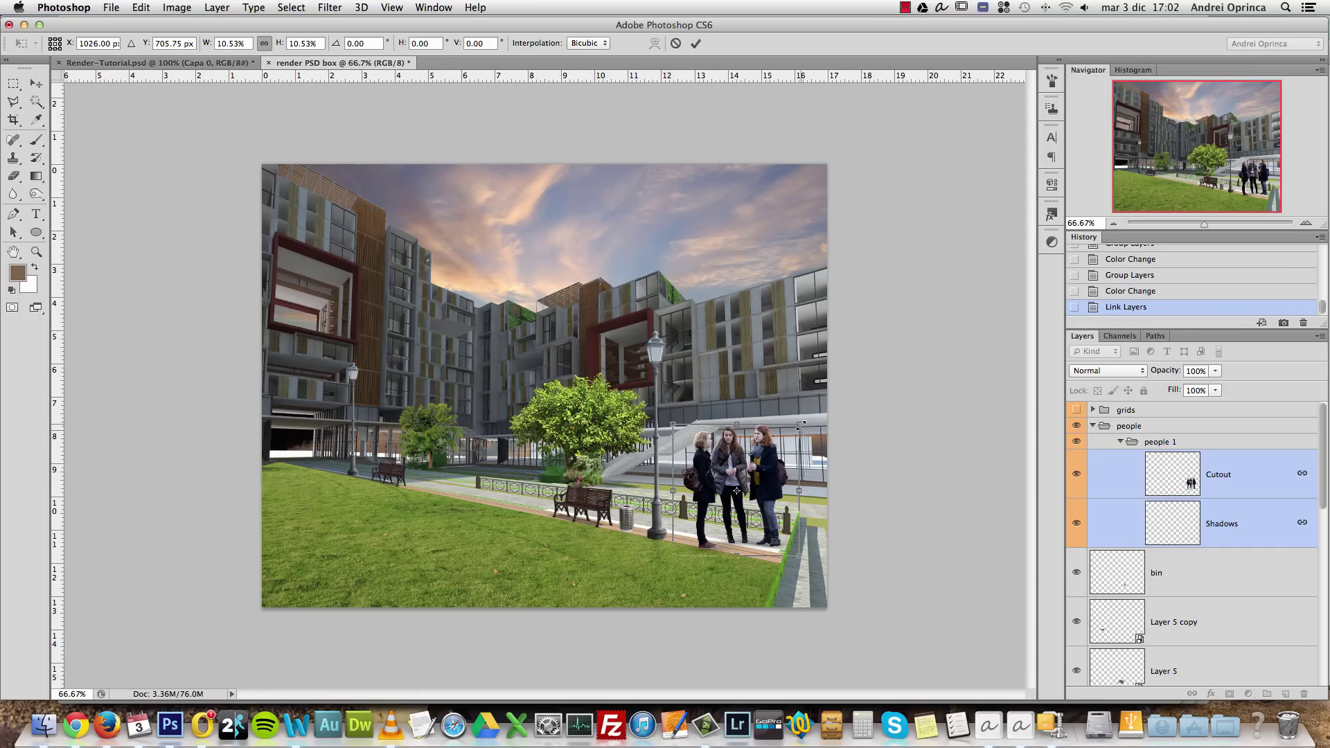
{"action": "left_click_drag", "start_coordinate": [800, 425], "coordinate": [719, 380]}
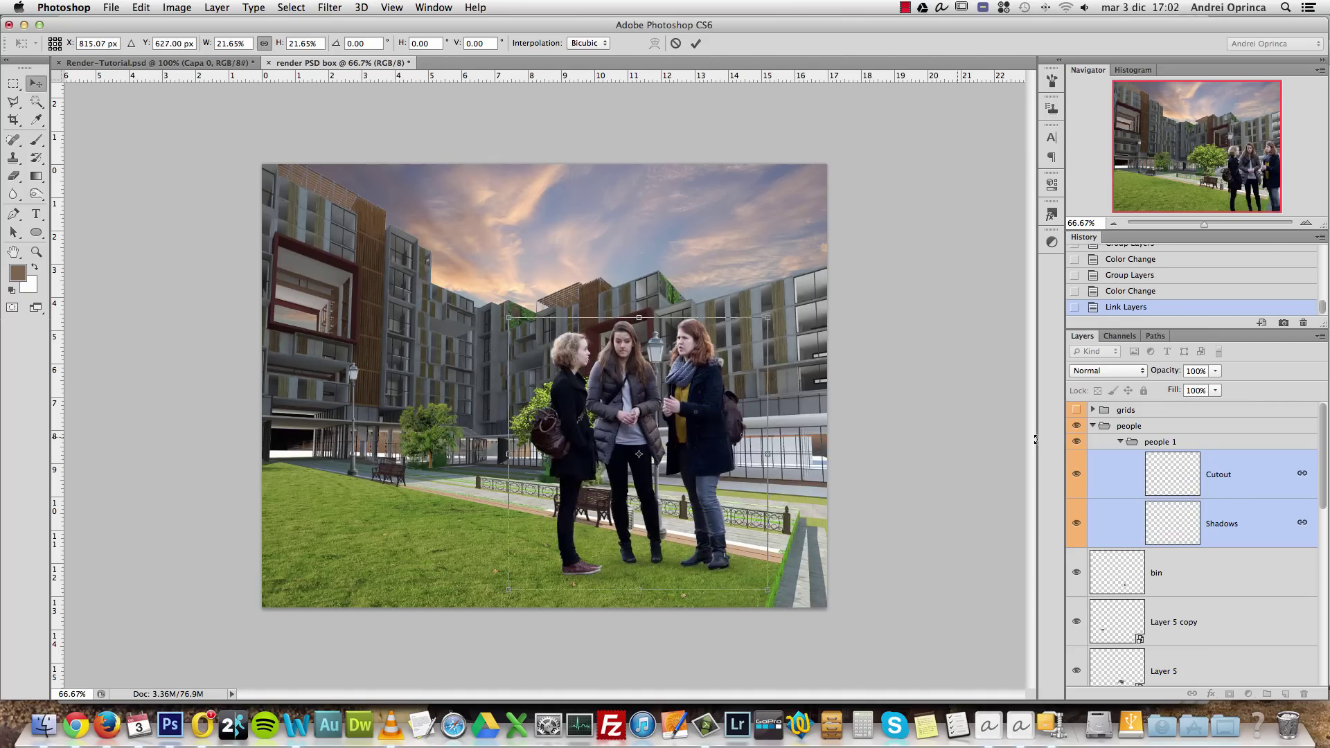
{"action": "key", "text": "Return"}
{"action": "right_click", "coordinate": [1273, 479]}
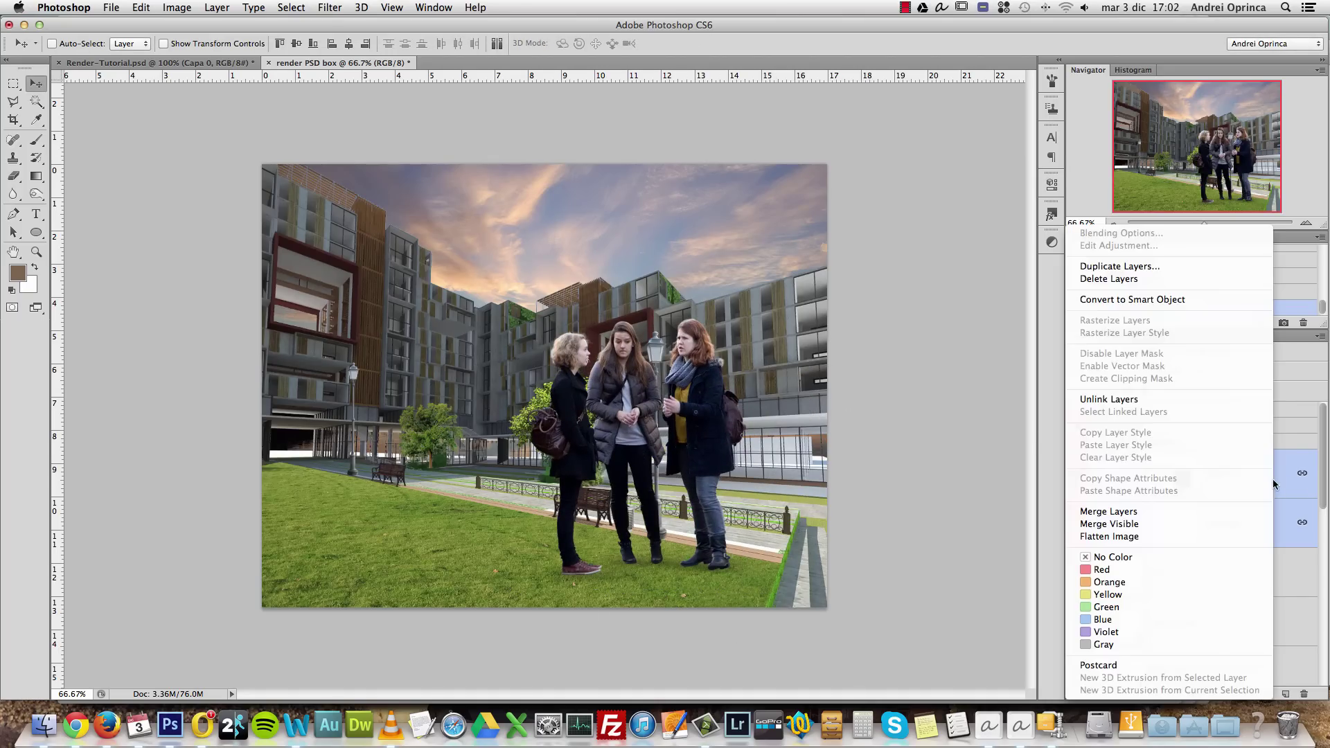
{"action": "left_click", "coordinate": [1150, 302]}
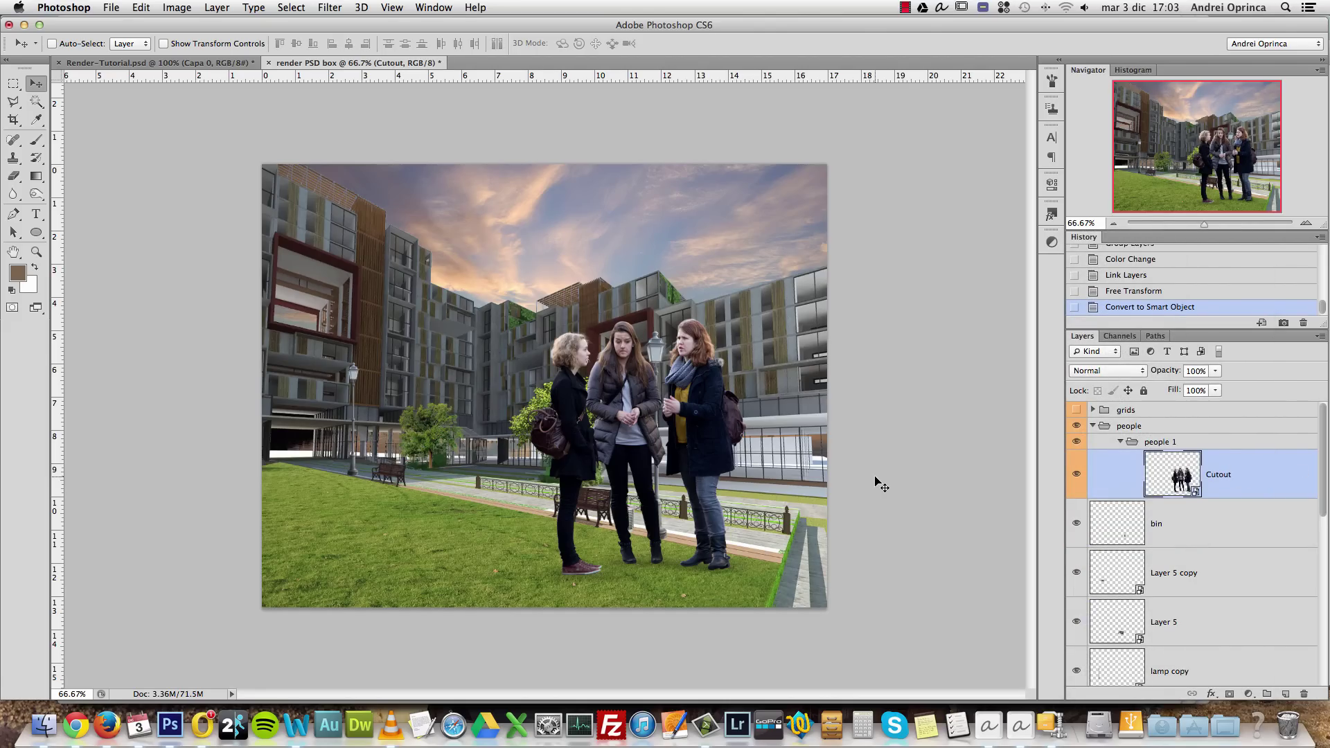
Free-transform the women smart object, scaling it down to about 39% and moving it onto the path beside the large lamp
{"action": "key", "text": "super+r"}
{"action": "key", "text": "super+r"}
{"action": "key", "text": "super+t"}
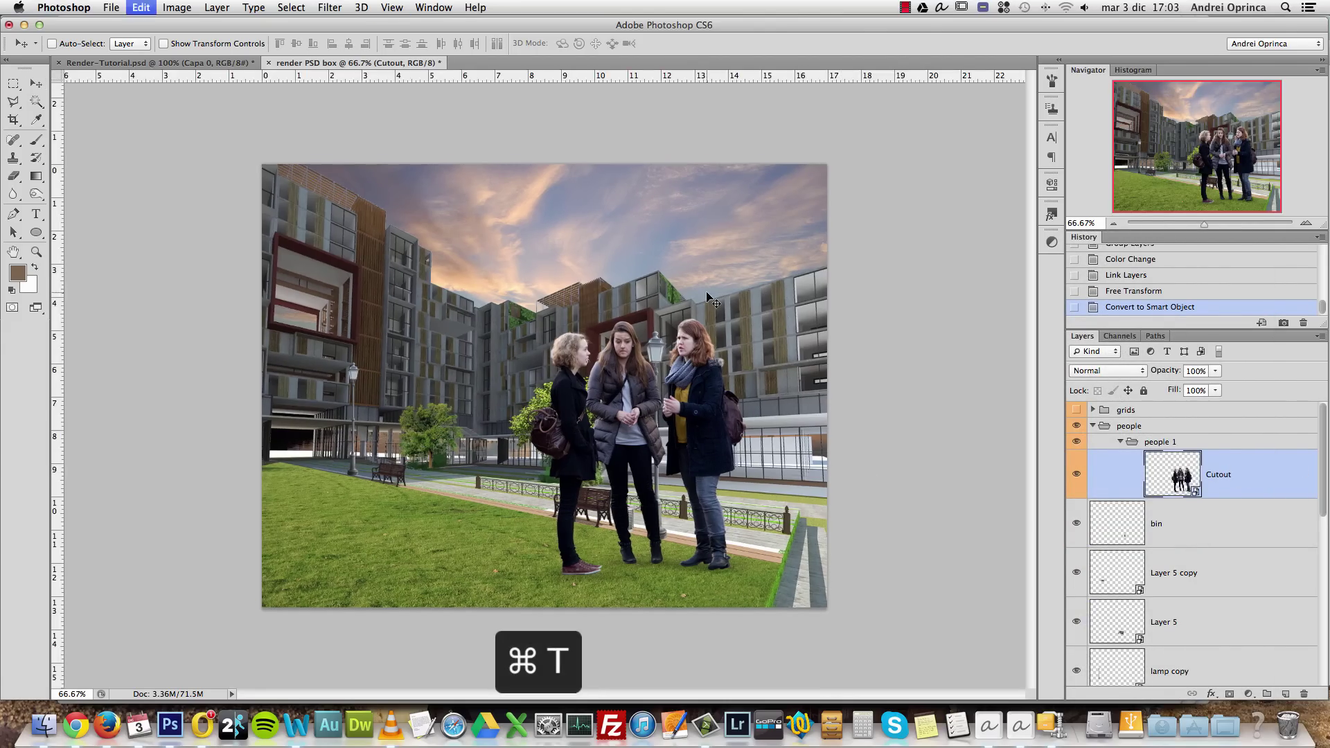
{"action": "left_click_drag", "start_coordinate": [767, 321], "coordinate": [646, 446]}
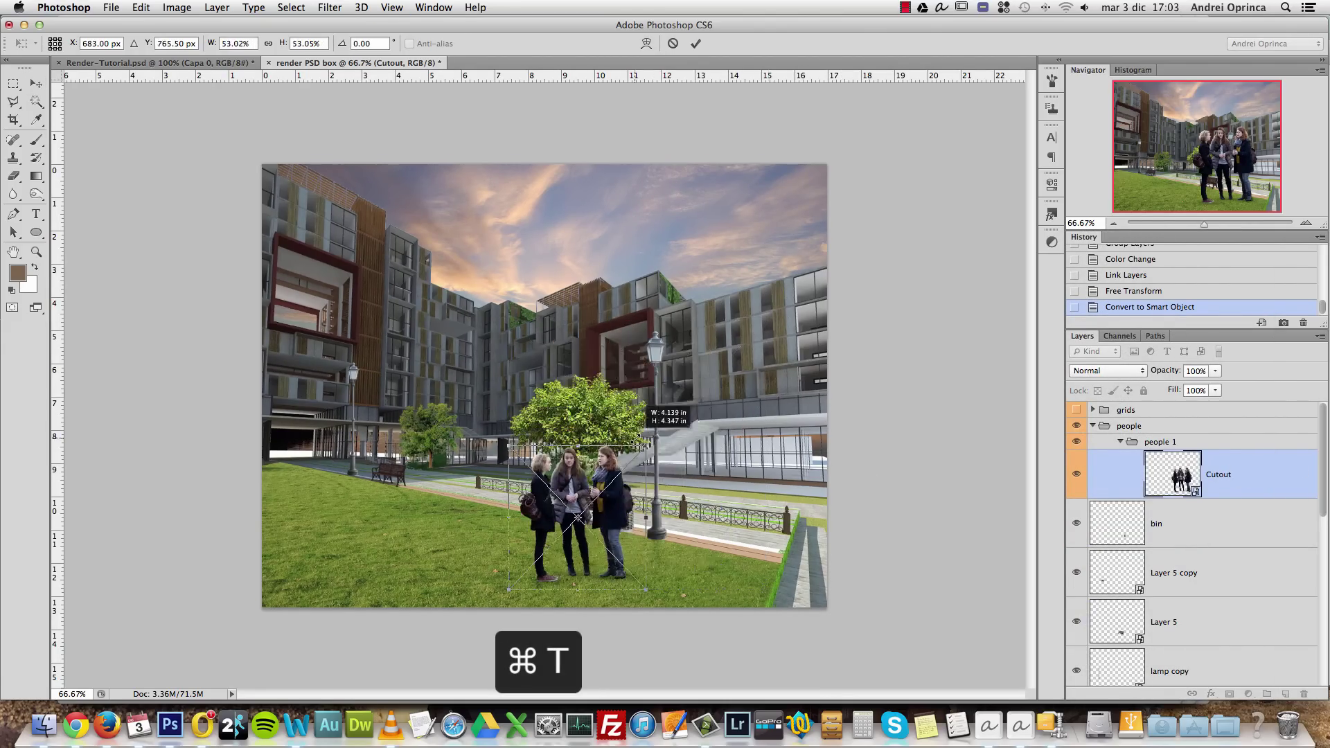
{"action": "left_click_drag", "start_coordinate": [586, 498], "coordinate": [744, 460]}
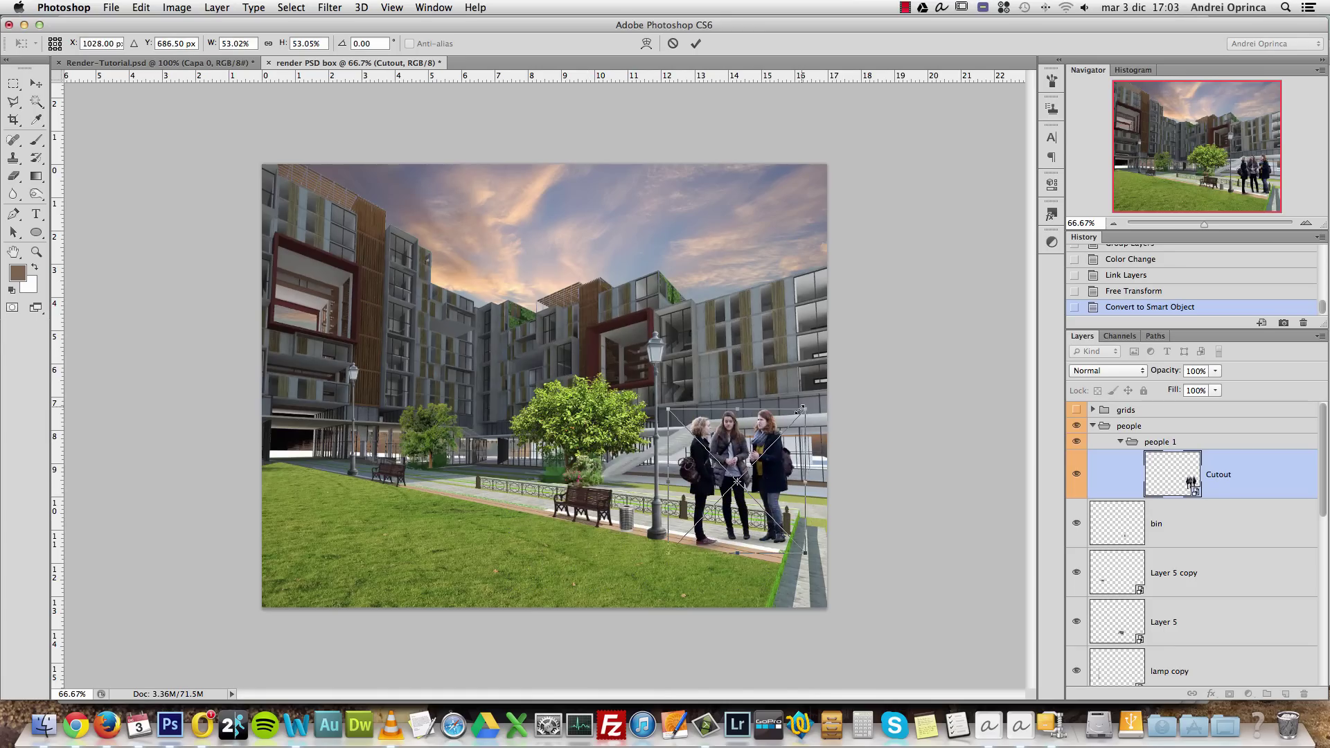
{"action": "left_click_drag", "start_coordinate": [803, 409], "coordinate": [767, 444]}
{"action": "left_click_drag", "start_coordinate": [721, 498], "coordinate": [739, 489]}
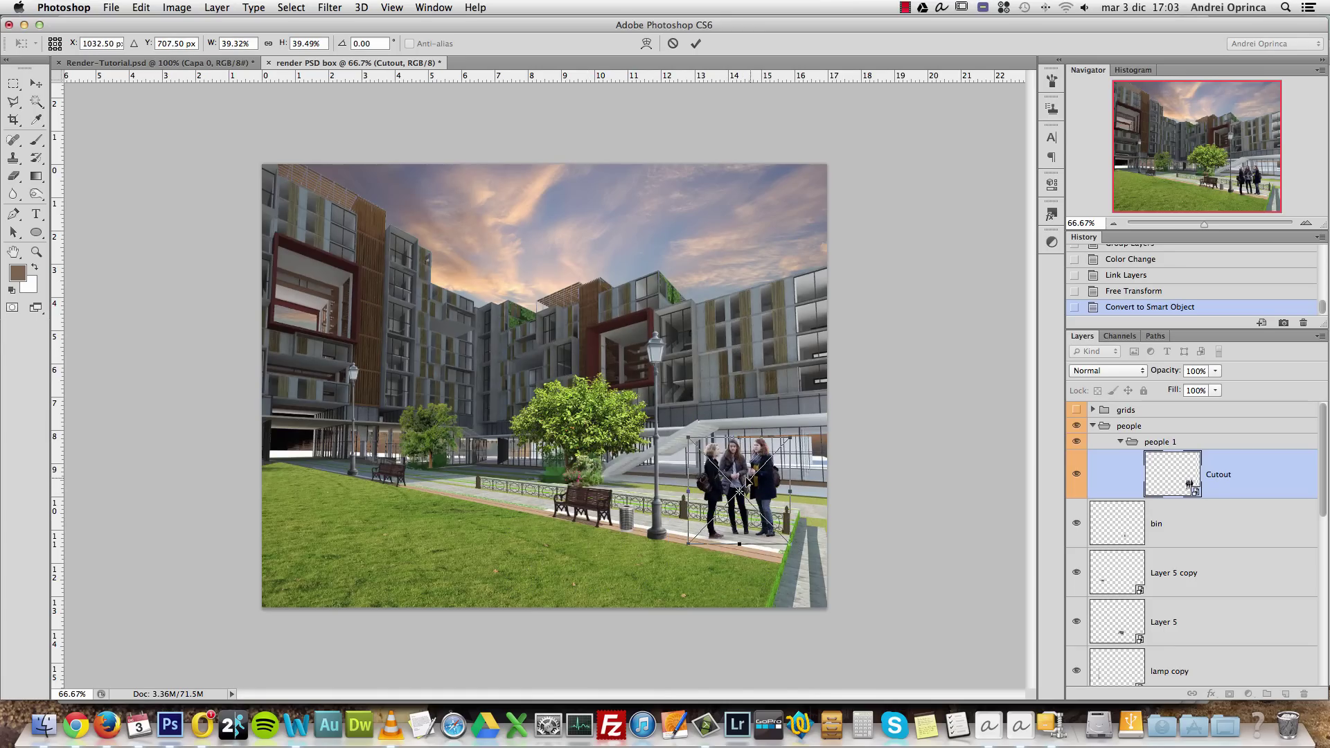
Refine the women's size to 38.26% width and 35.59% height, apply the transform and nudge them slightly toward the lamp
{"action": "left_click_drag", "start_coordinate": [789, 437], "coordinate": [778, 449]}
{"action": "left_click_drag", "start_coordinate": [766, 462], "coordinate": [771, 493]}
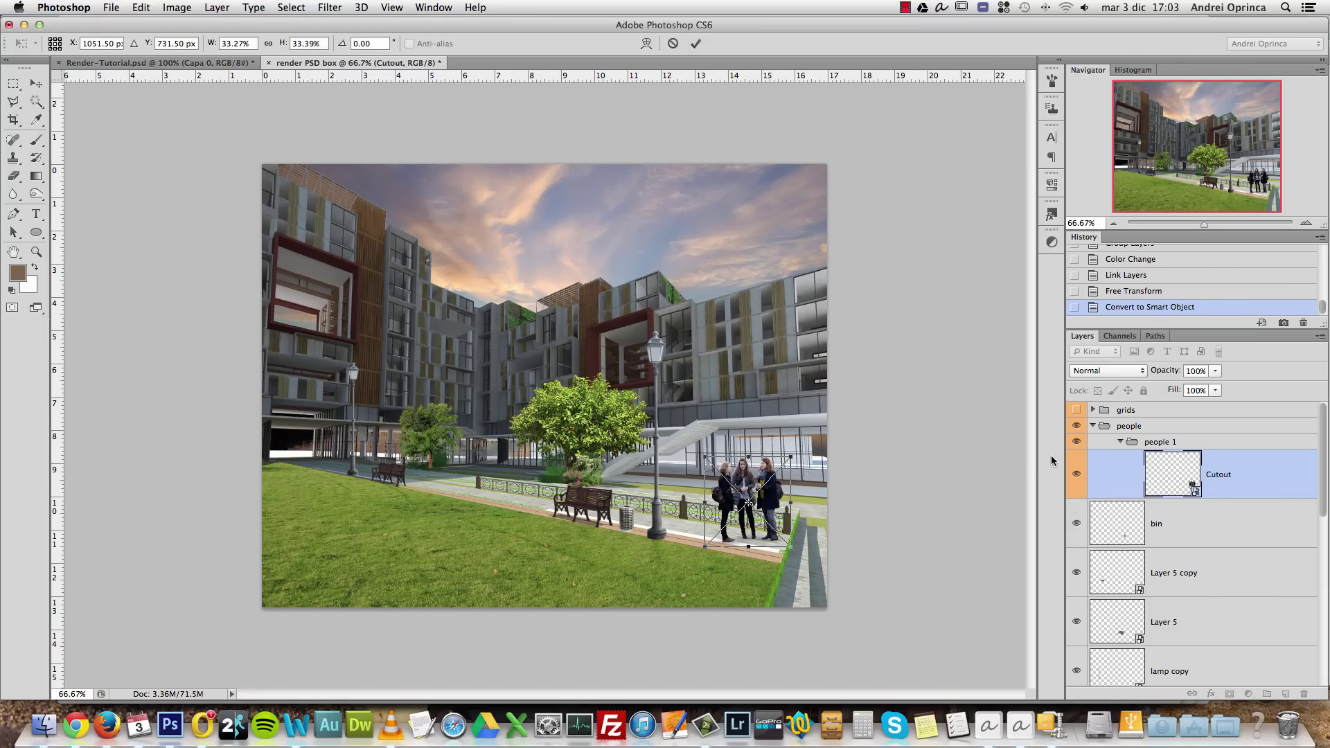
{"action": "left_click_drag", "start_coordinate": [786, 459], "coordinate": [771, 494]}
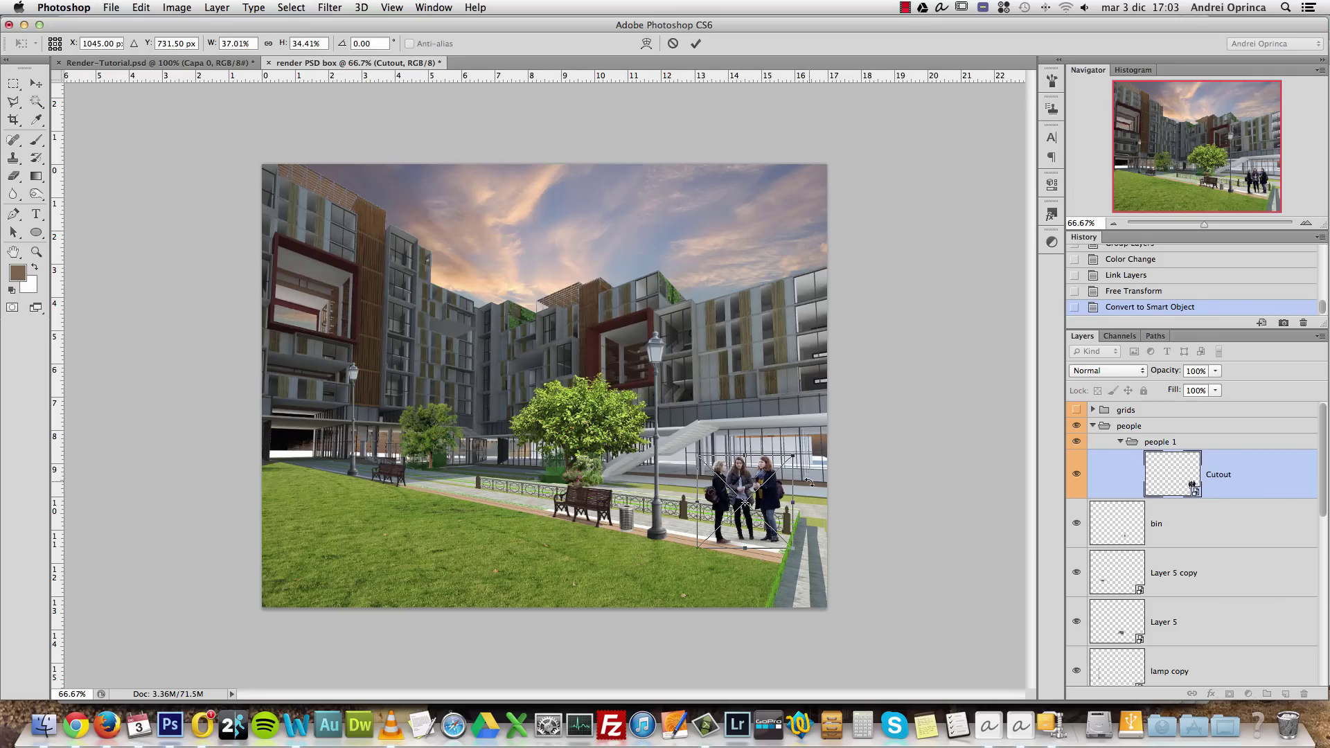
{"action": "left_click_drag", "start_coordinate": [795, 455], "coordinate": [768, 501]}
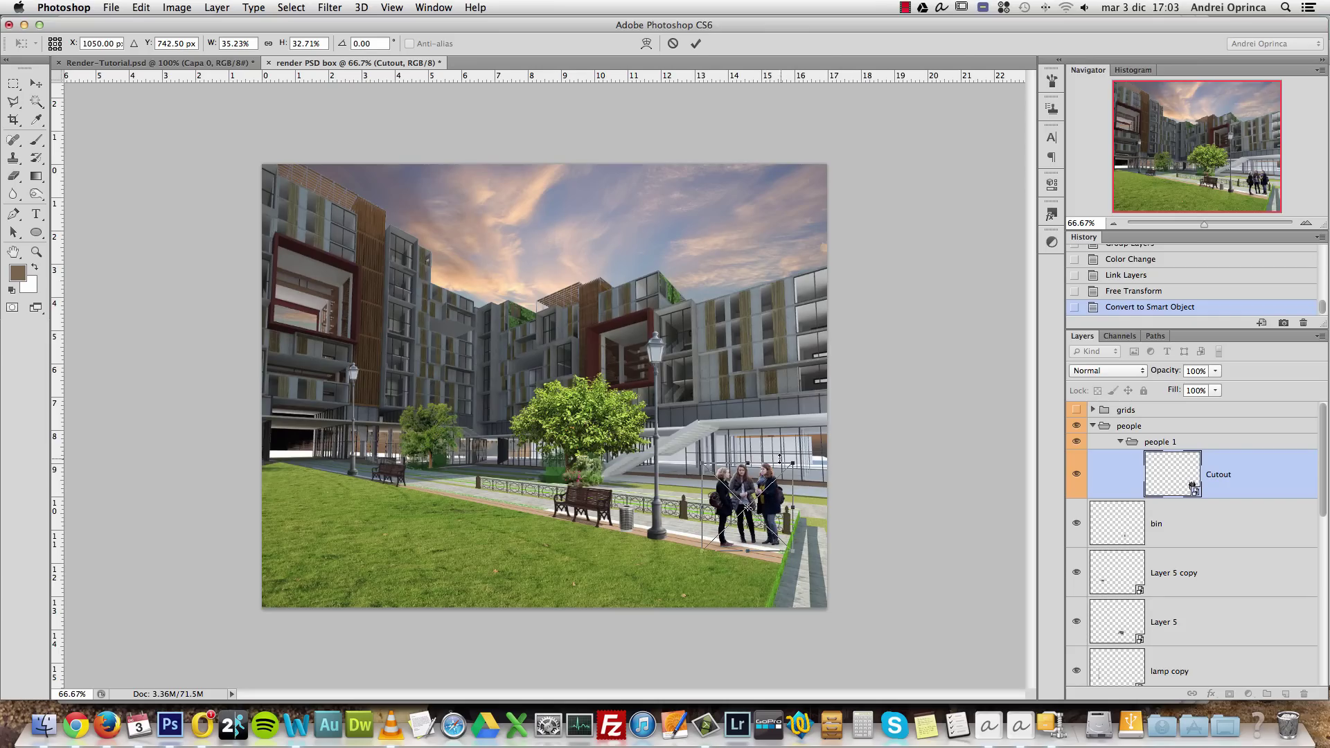
{"action": "mouse_move", "coordinate": [793, 461]}
{"action": "left_mouse_down"}
{"action": "mouse_move", "coordinate": [827, 433]}
{"action": "mouse_move", "coordinate": [792, 454]}
{"action": "left_mouse_up"}
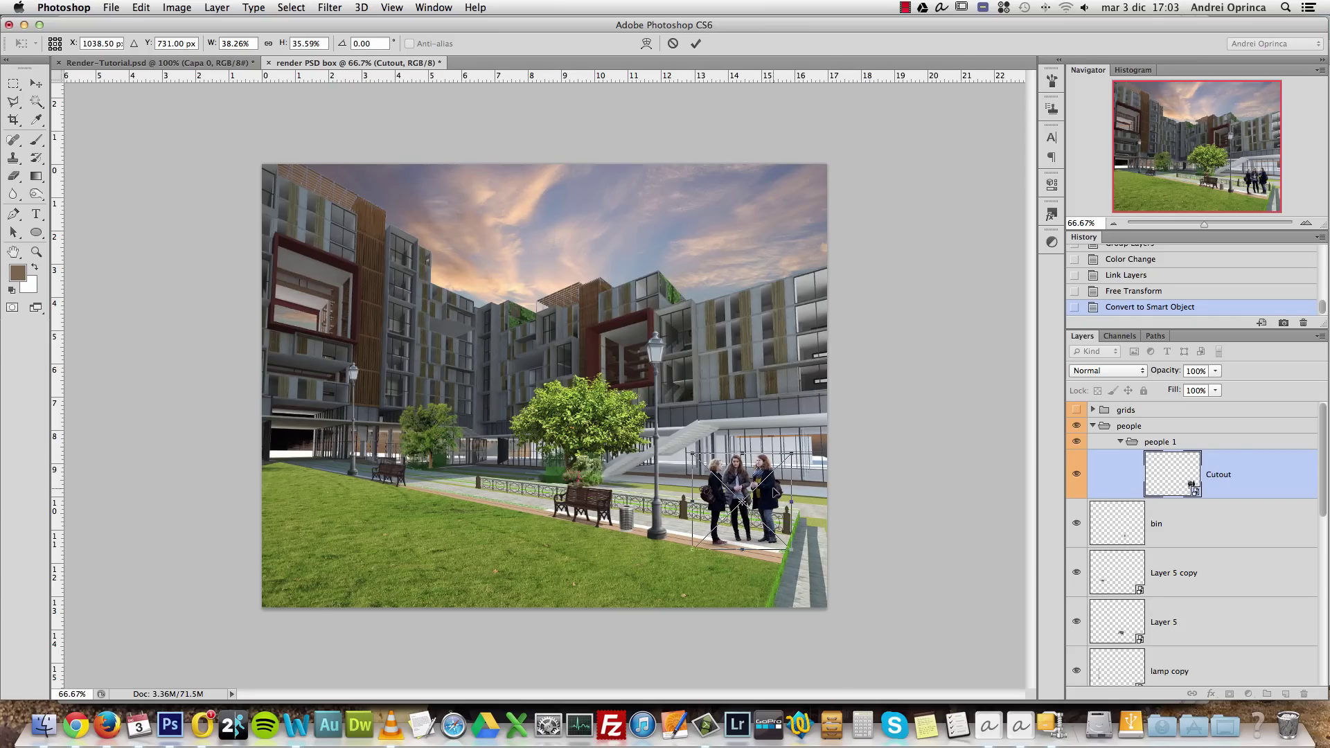
{"action": "key", "text": "Return"}
{"action": "key", "text": "Left"}
{"action": "key", "text": "Left"}
{"action": "key", "text": "Left"}
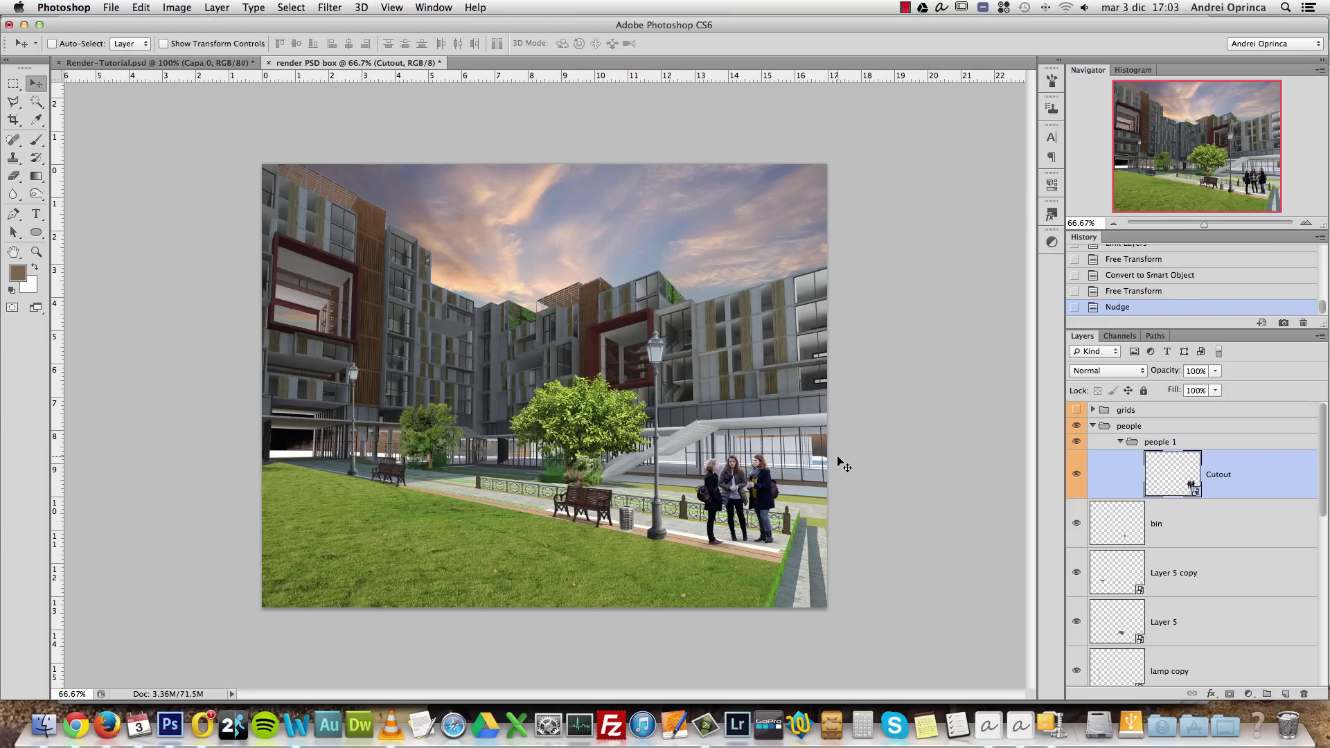
{"action": "key", "text": "super+1"}
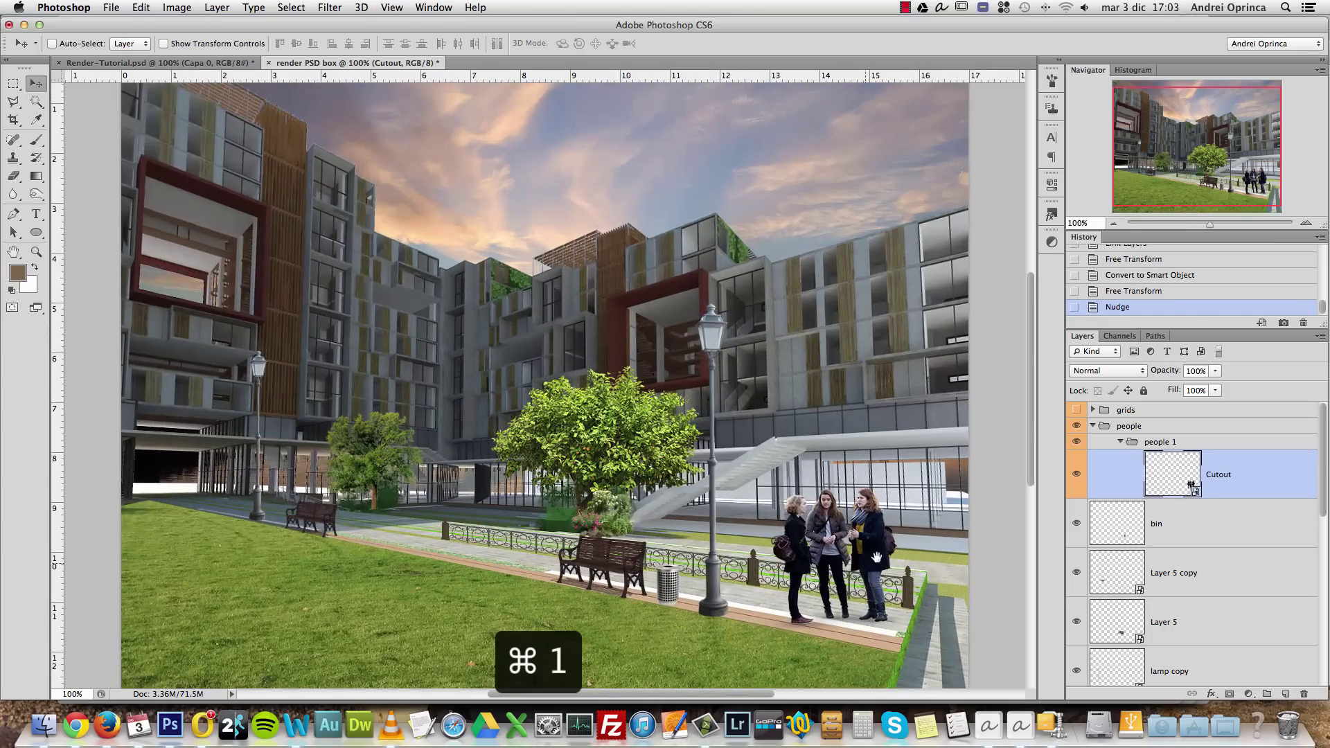
{"action": "left_click_drag", "start_coordinate": [861, 568], "coordinate": [859, 539]}
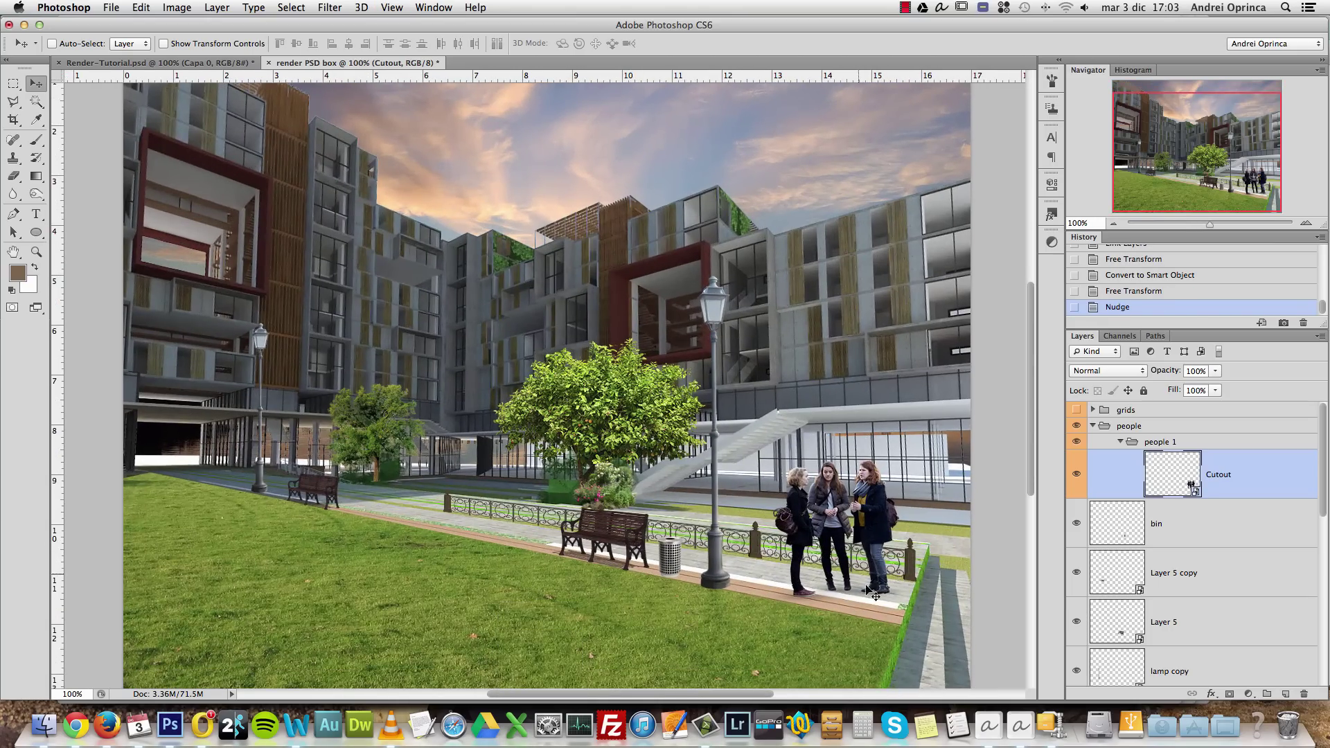
{"action": "scroll", "coordinate": [742, 554], "scroll_direction": "down", "scroll_amount": 5}
{"action": "scroll", "coordinate": [568, 446], "scroll_direction": "up", "scroll_amount": 4}
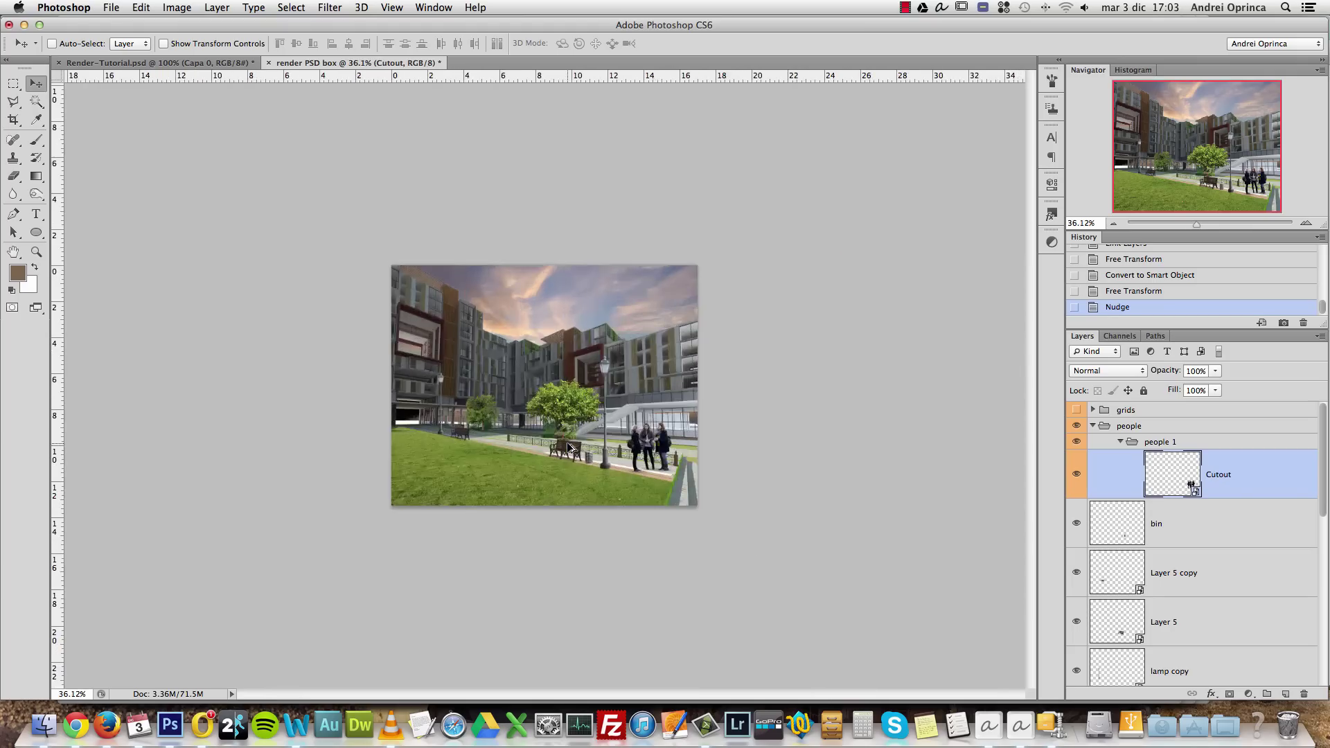
Switch to Finder and select the 01. Males_Pair.tif image in the TIFFs folder
{"action": "key", "text": "super+Tab"}
{"action": "left_click", "coordinate": [564, 447]}
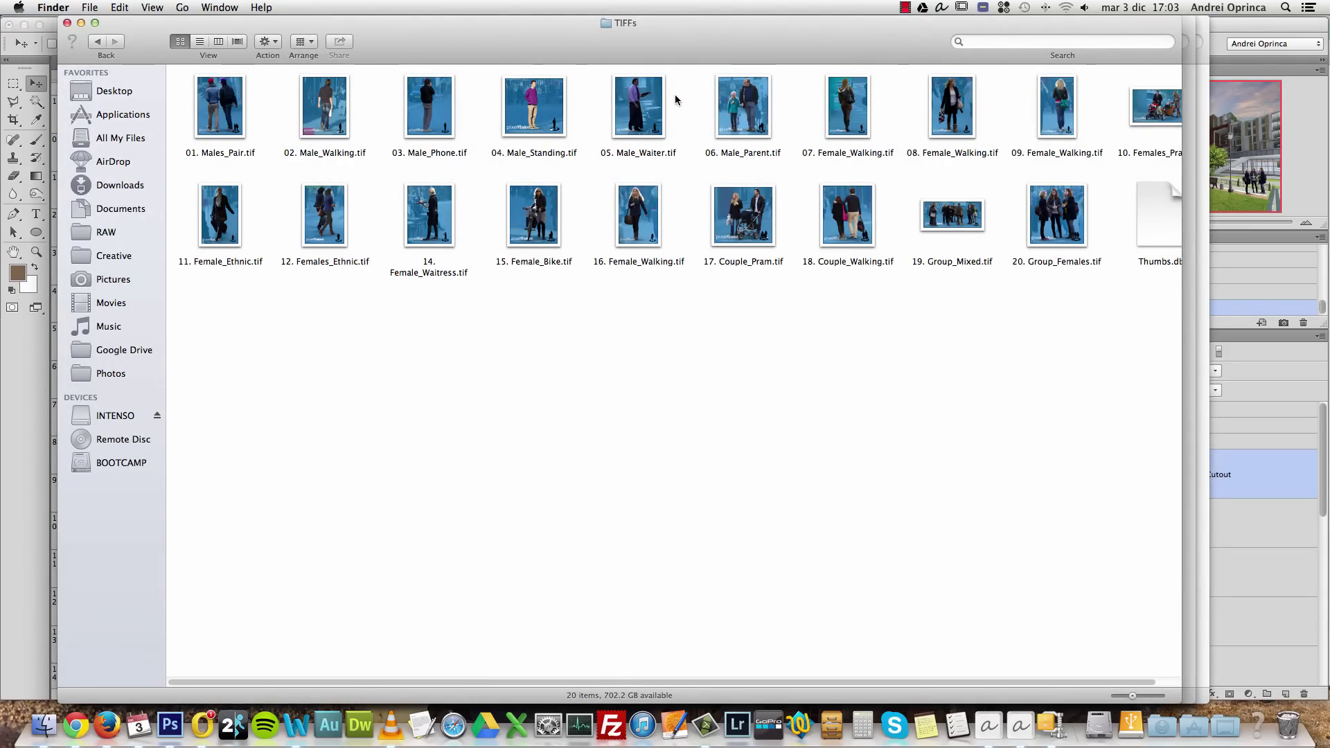
{"action": "left_click", "coordinate": [222, 99]}
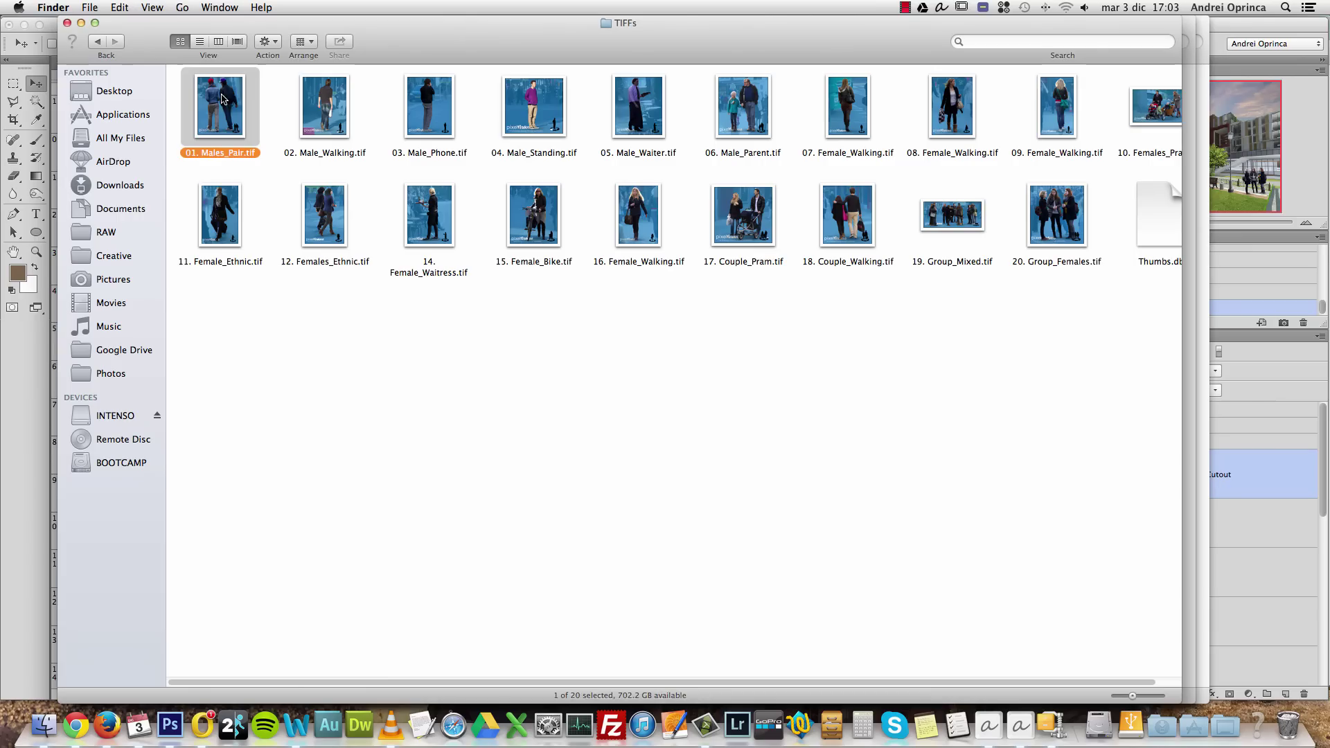
{"action": "double_click", "coordinate": [222, 99]}
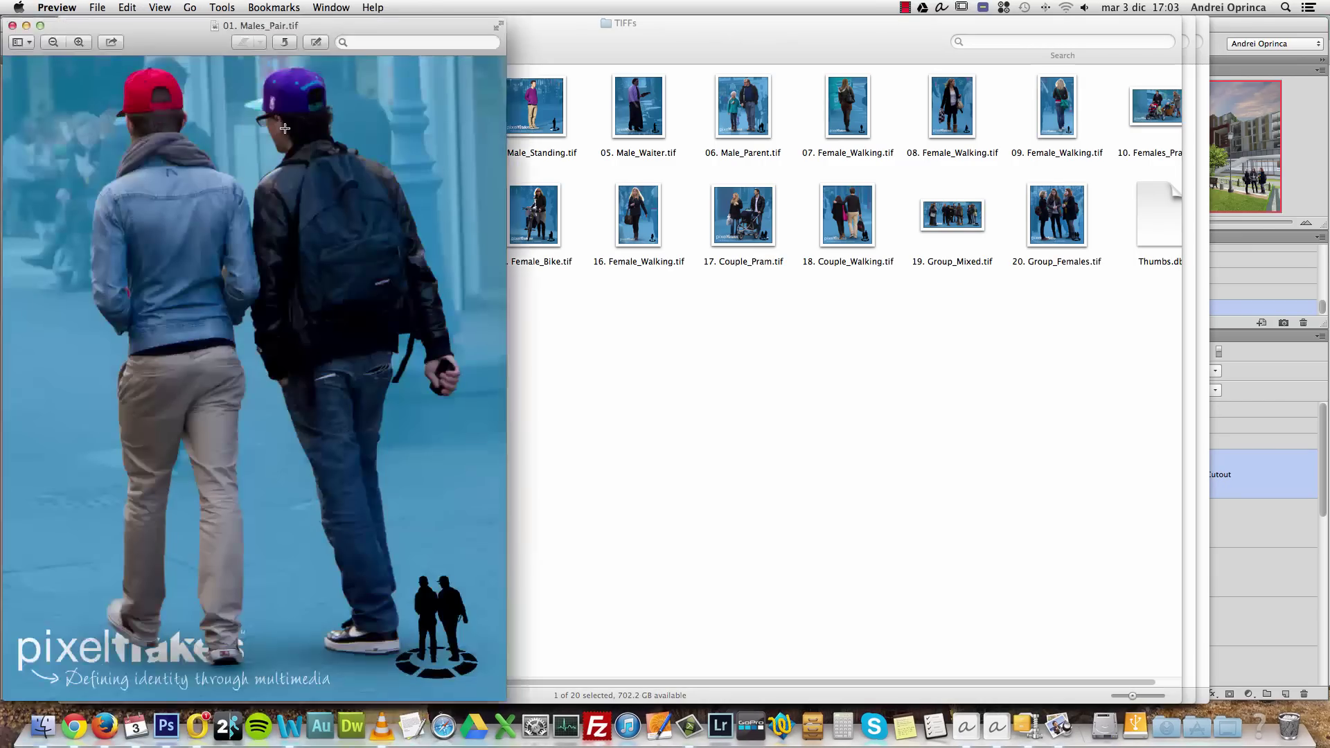
{"action": "key", "text": "super+l"}
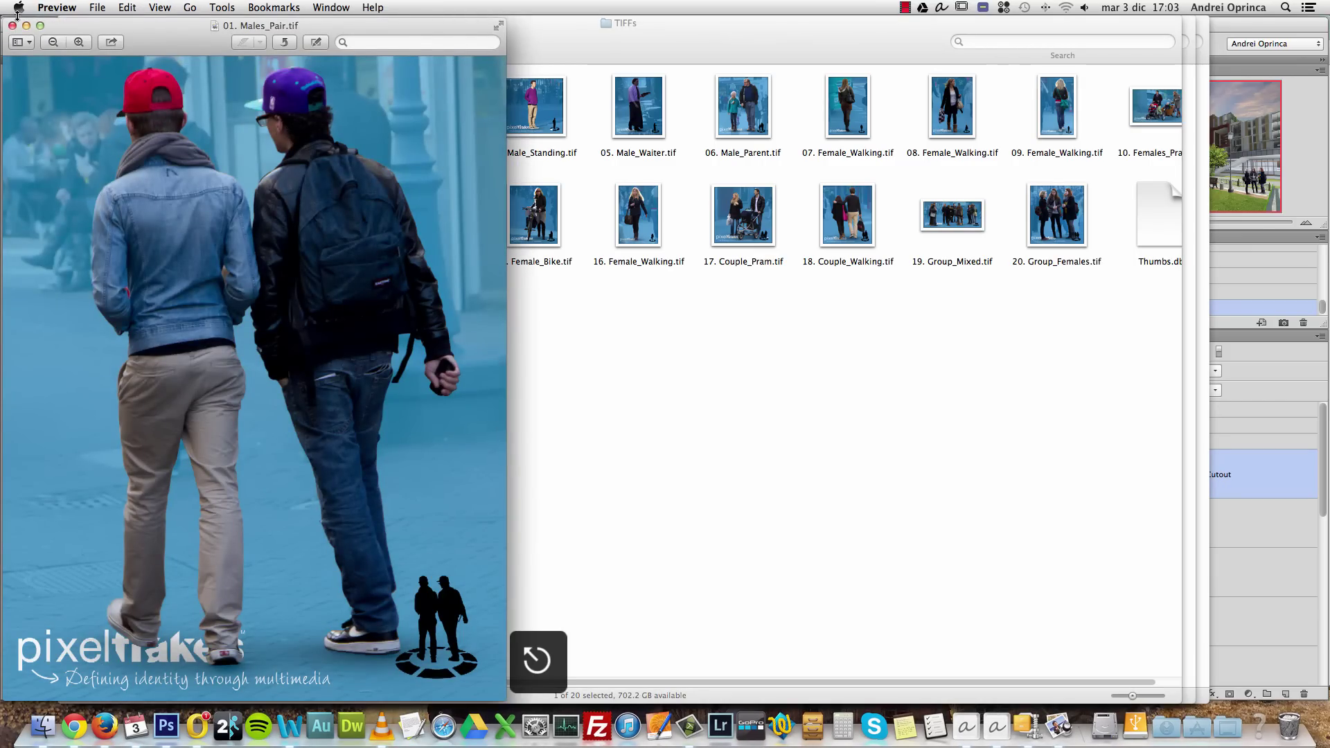
{"action": "left_click", "coordinate": [13, 26]}
Open 01. Males_Pair.tif with Adobe Photoshop CS6
{"action": "right_click", "coordinate": [245, 111]}
{"action": "mouse_move", "coordinate": [326, 129]}
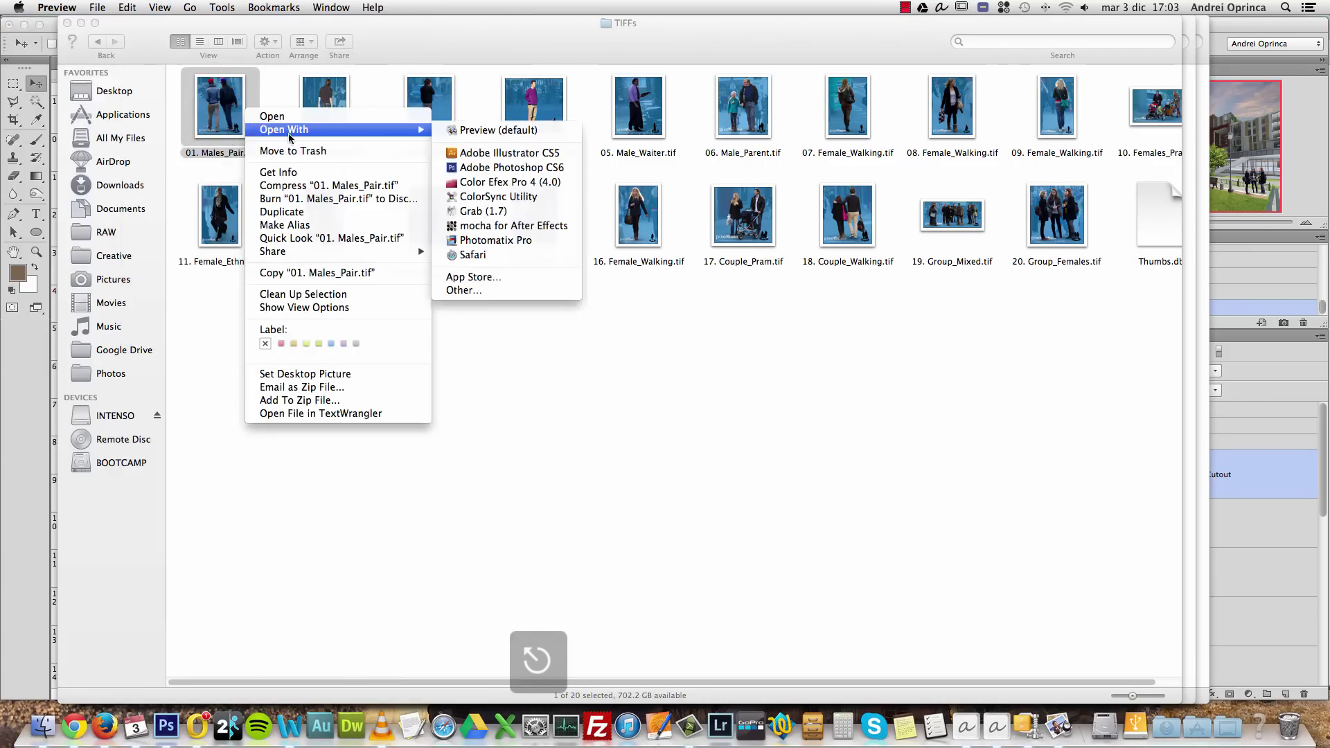
{"action": "left_click", "coordinate": [527, 168]}
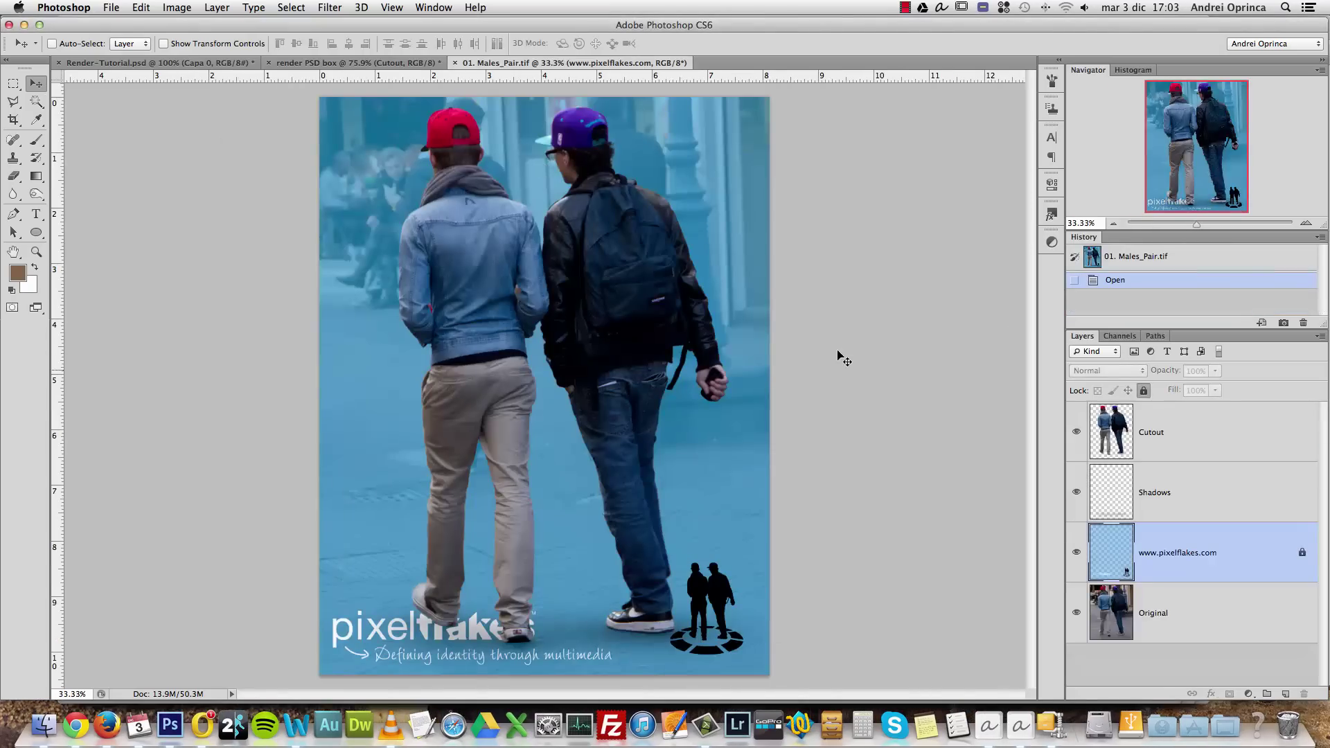
Merge the men's Cutout and Shadows layers with the other layers hidden, and copy the result into the render PSD box document
{"action": "left_click", "coordinate": [1077, 432], "text": "alt"}
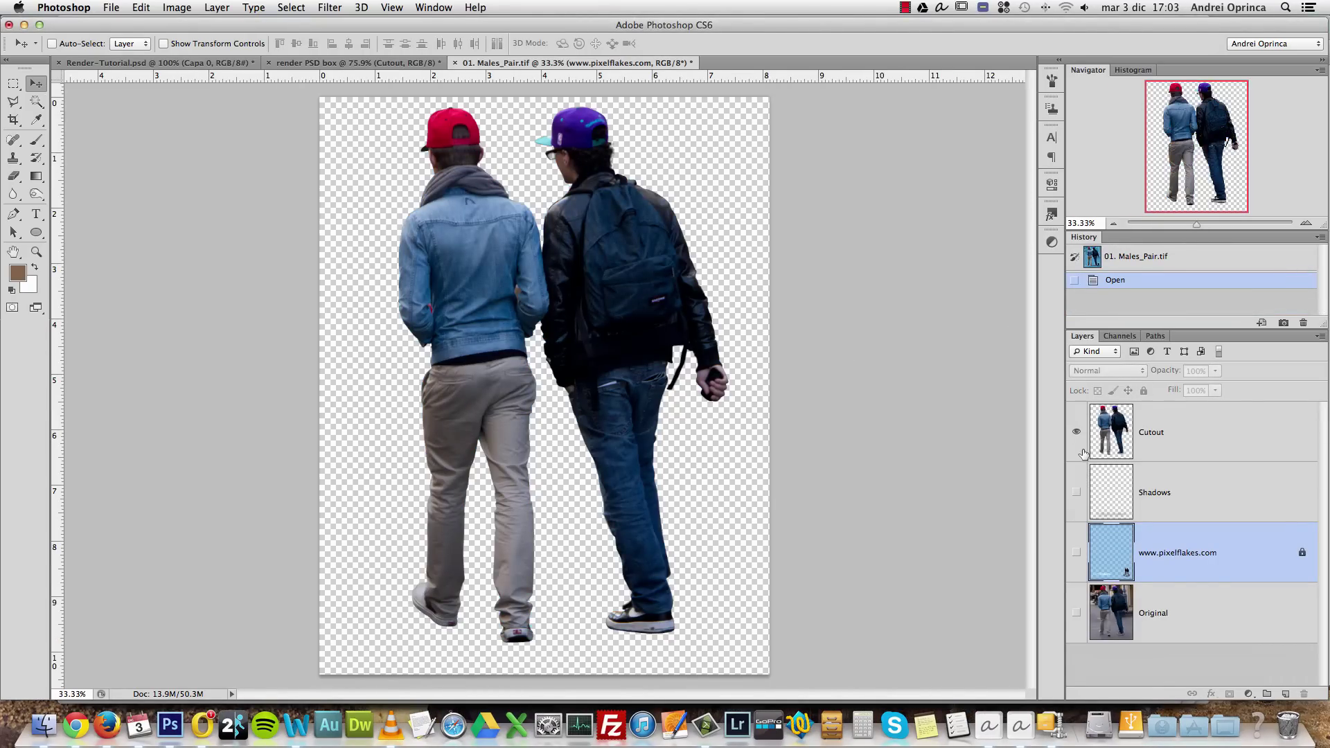
{"action": "left_click", "coordinate": [1078, 493]}
{"action": "left_click", "coordinate": [1172, 485]}
{"action": "left_click", "coordinate": [1194, 452], "text": "shift"}
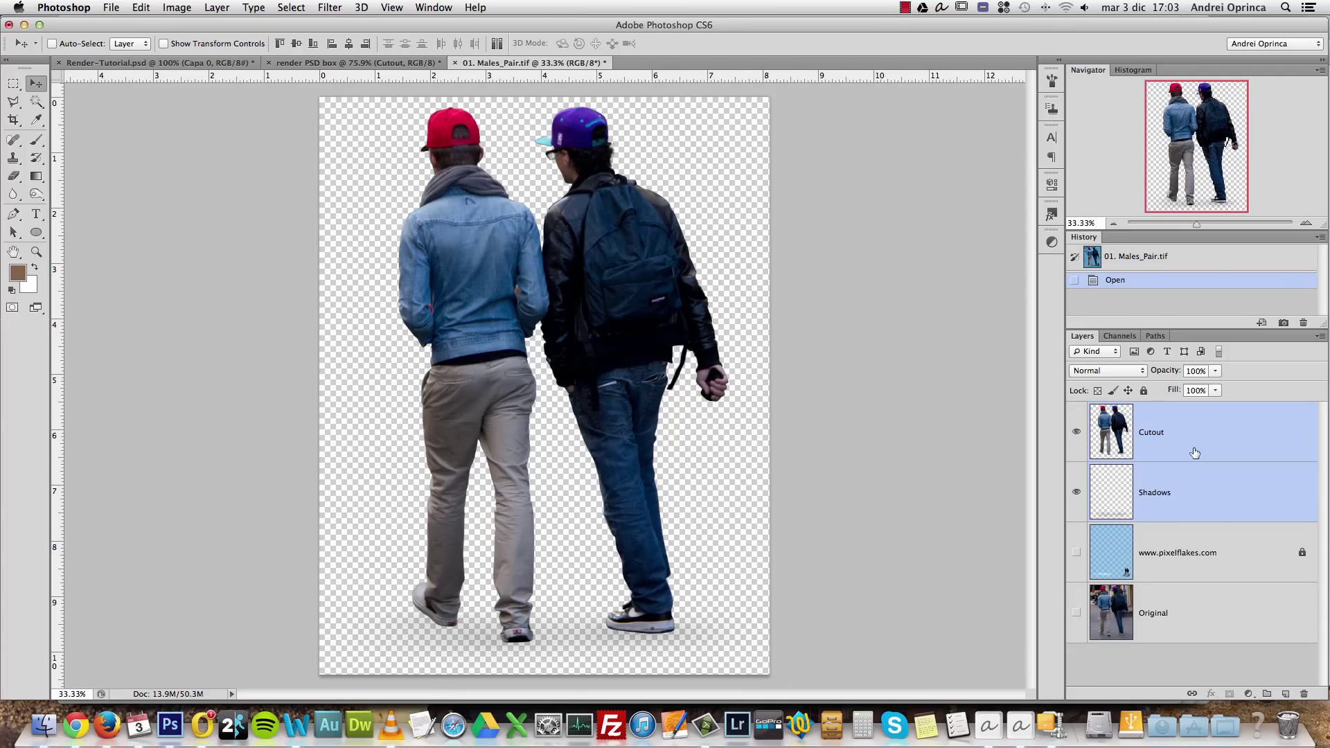
{"action": "key", "text": "super+e"}
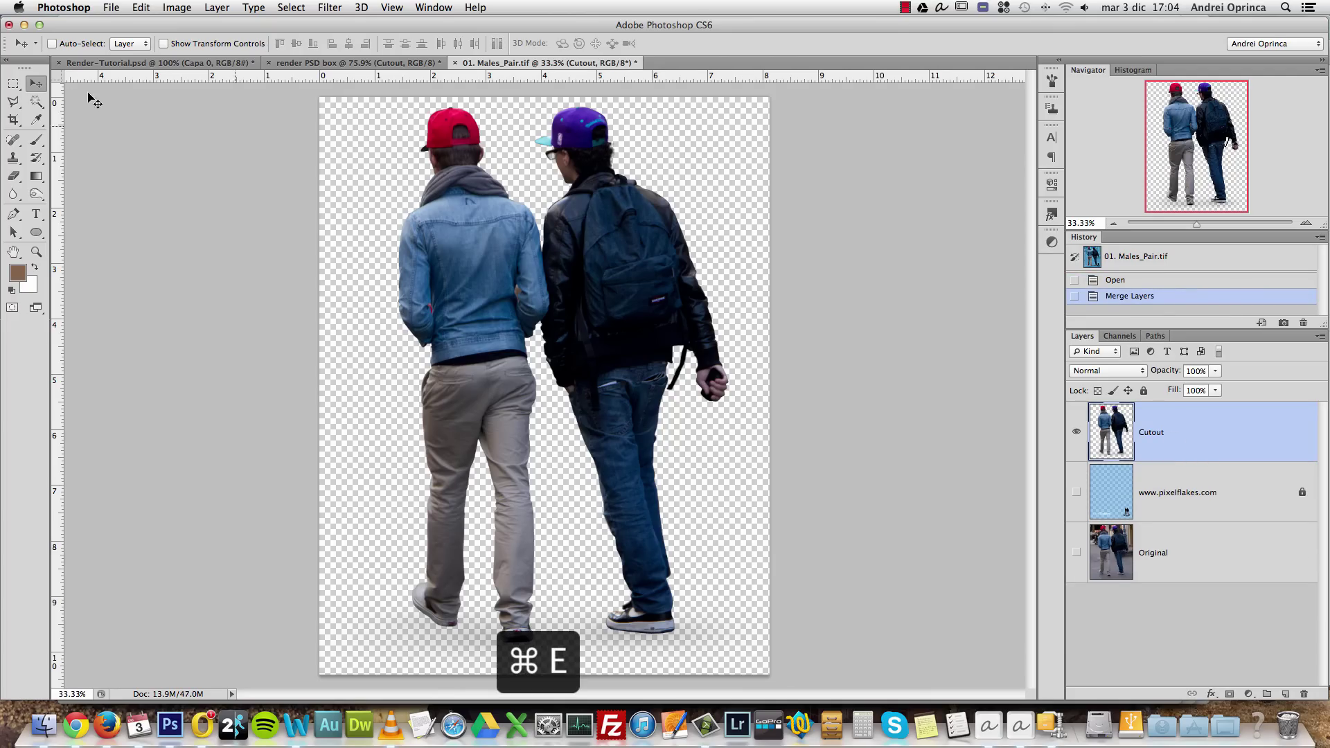
{"action": "left_click_drag", "start_coordinate": [520, 172], "coordinate": [382, 111]}
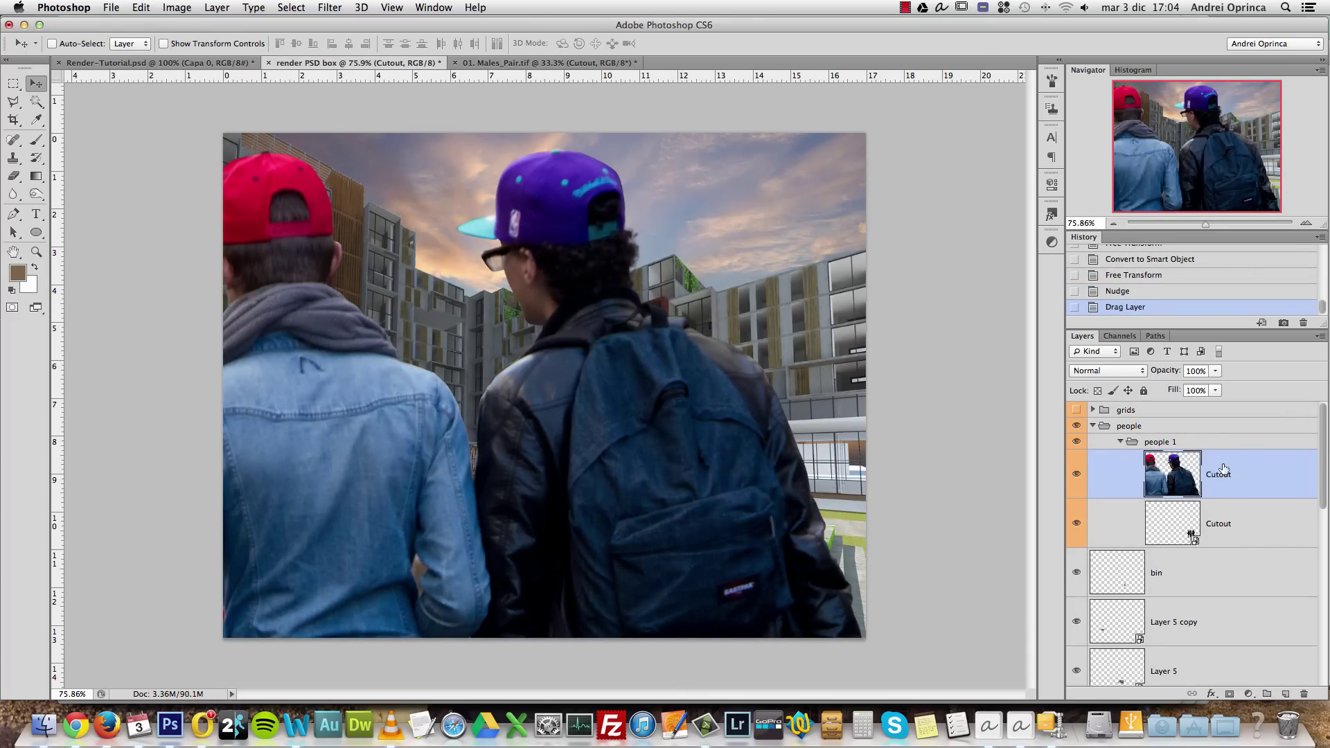
Move the men's Cutout layer out of the people 1 group and remove that group while keeping the women's layer
{"action": "left_click_drag", "start_coordinate": [1223, 469], "coordinate": [1166, 469]}
{"action": "left_click", "coordinate": [1237, 521]}
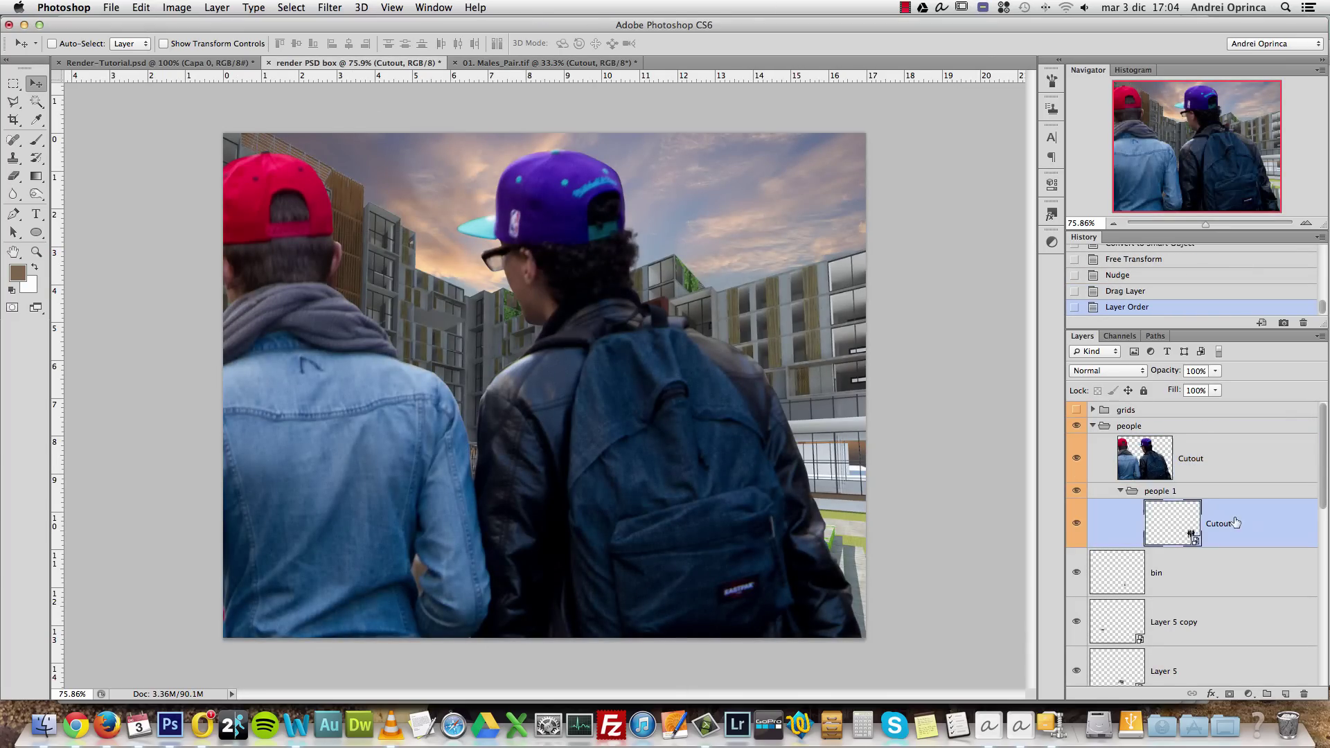
{"action": "left_click", "coordinate": [1169, 493]}
{"action": "right_click", "coordinate": [1244, 502]}
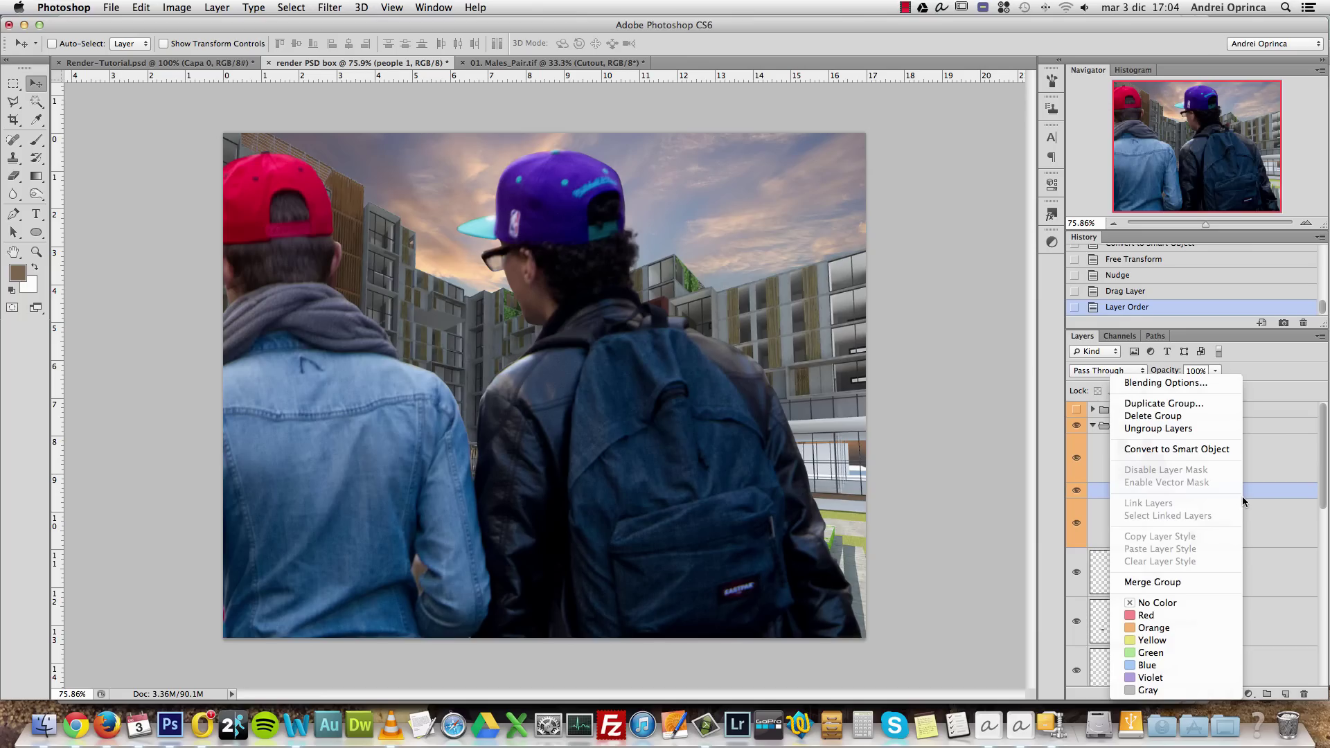
{"action": "left_click", "coordinate": [1178, 415]}
{"action": "left_click", "coordinate": [674, 246]}
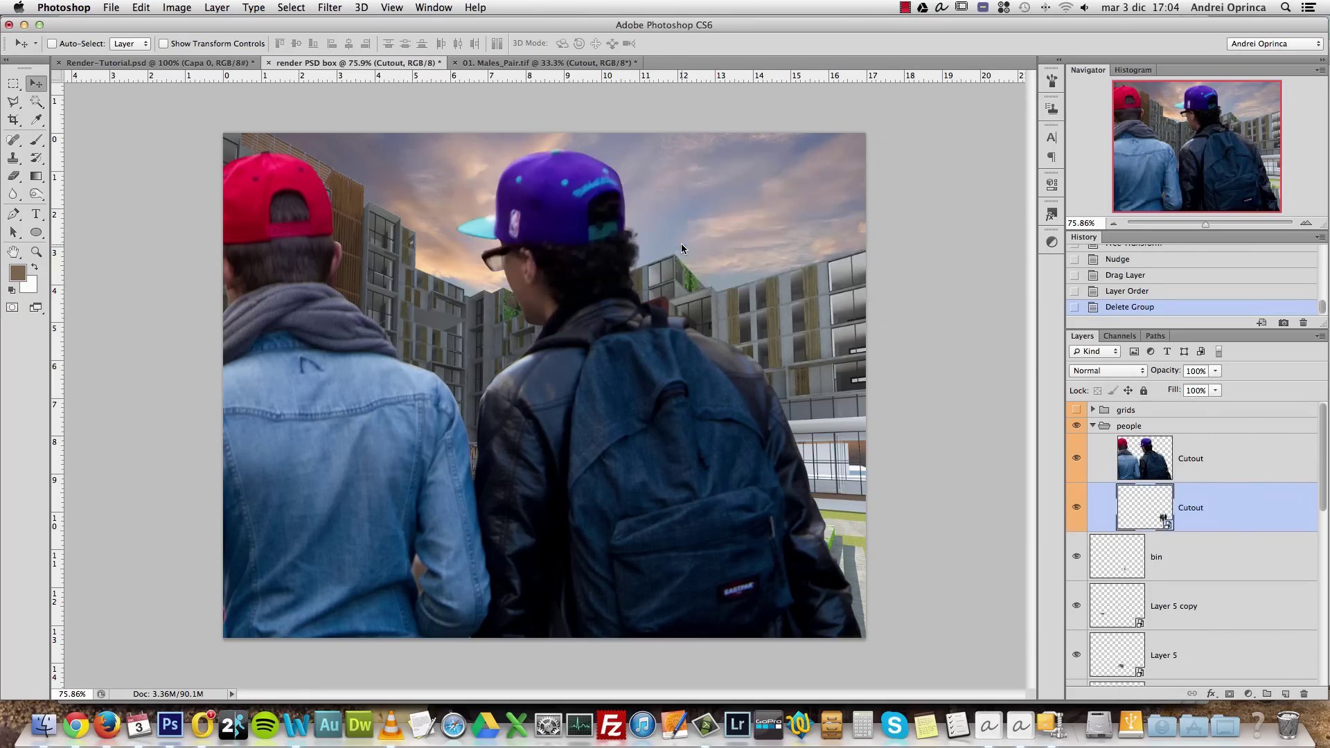
Free-transform the men's Cutout layer, scaling it to about 5% and placing it on the path beside the small bench
{"action": "left_click", "coordinate": [1202, 459]}
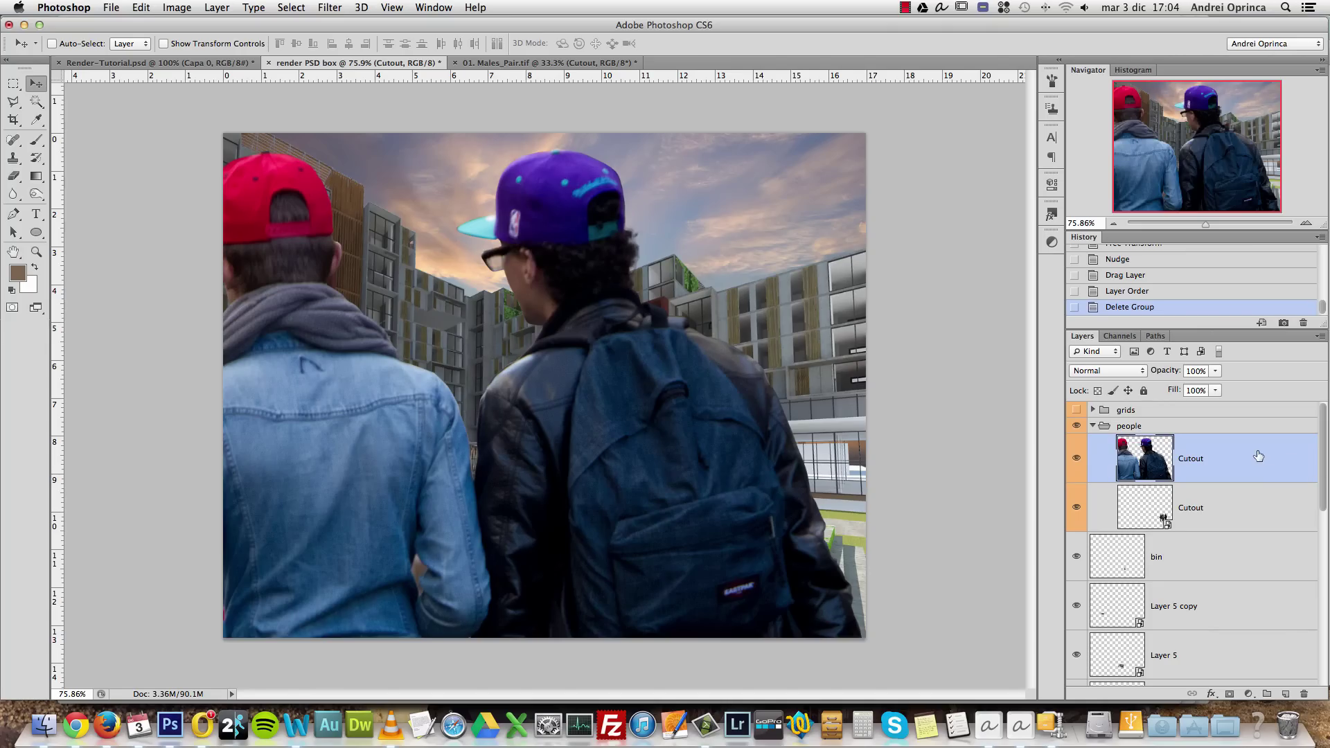
{"action": "key", "text": "super+t"}
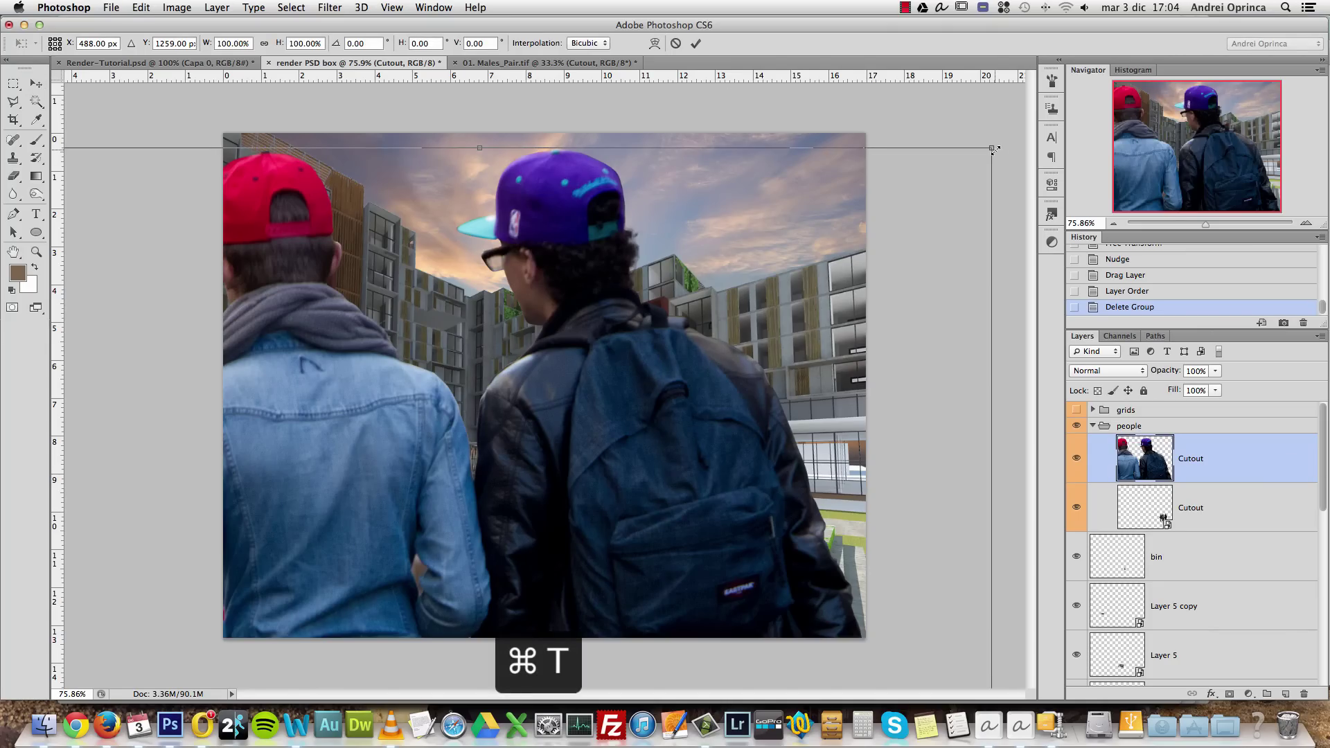
{"action": "left_click_drag", "start_coordinate": [994, 150], "coordinate": [600, 627]}
{"action": "left_click_drag", "start_coordinate": [507, 651], "coordinate": [639, 254]}
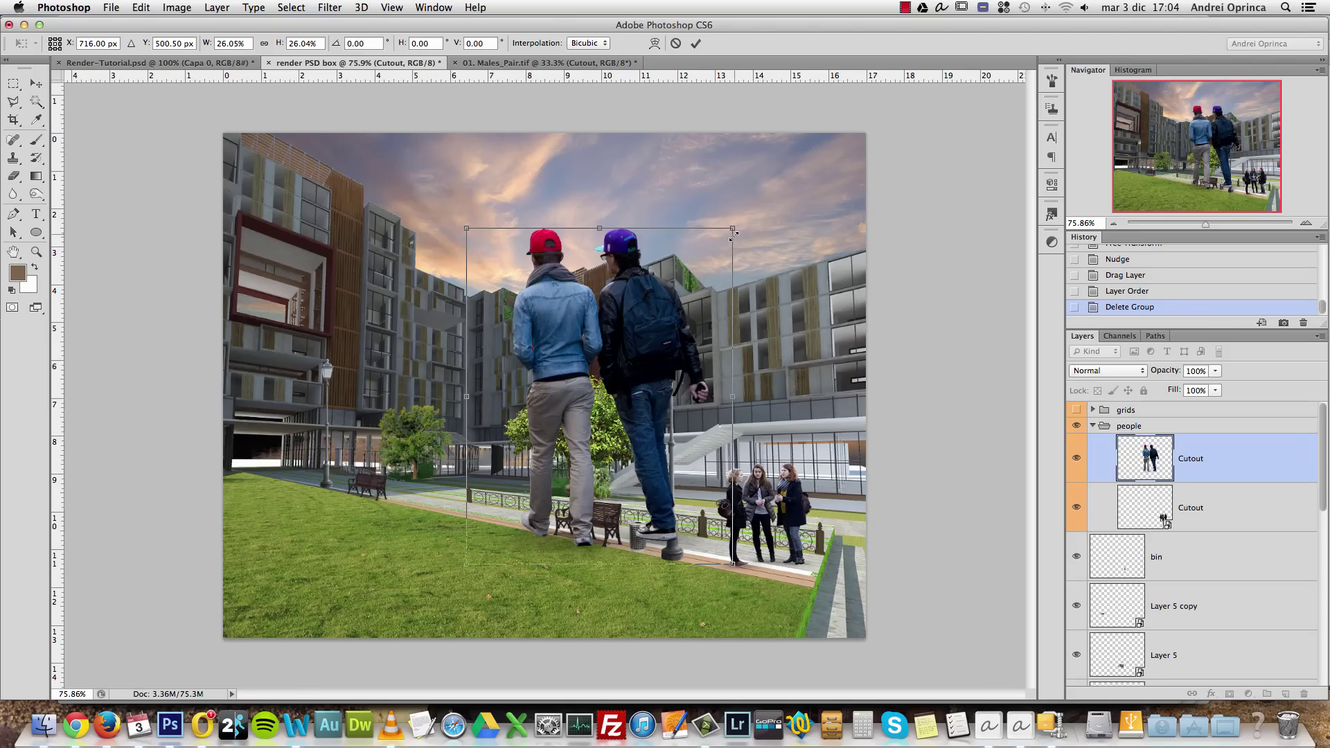
{"action": "left_click_drag", "start_coordinate": [735, 235], "coordinate": [423, 451]}
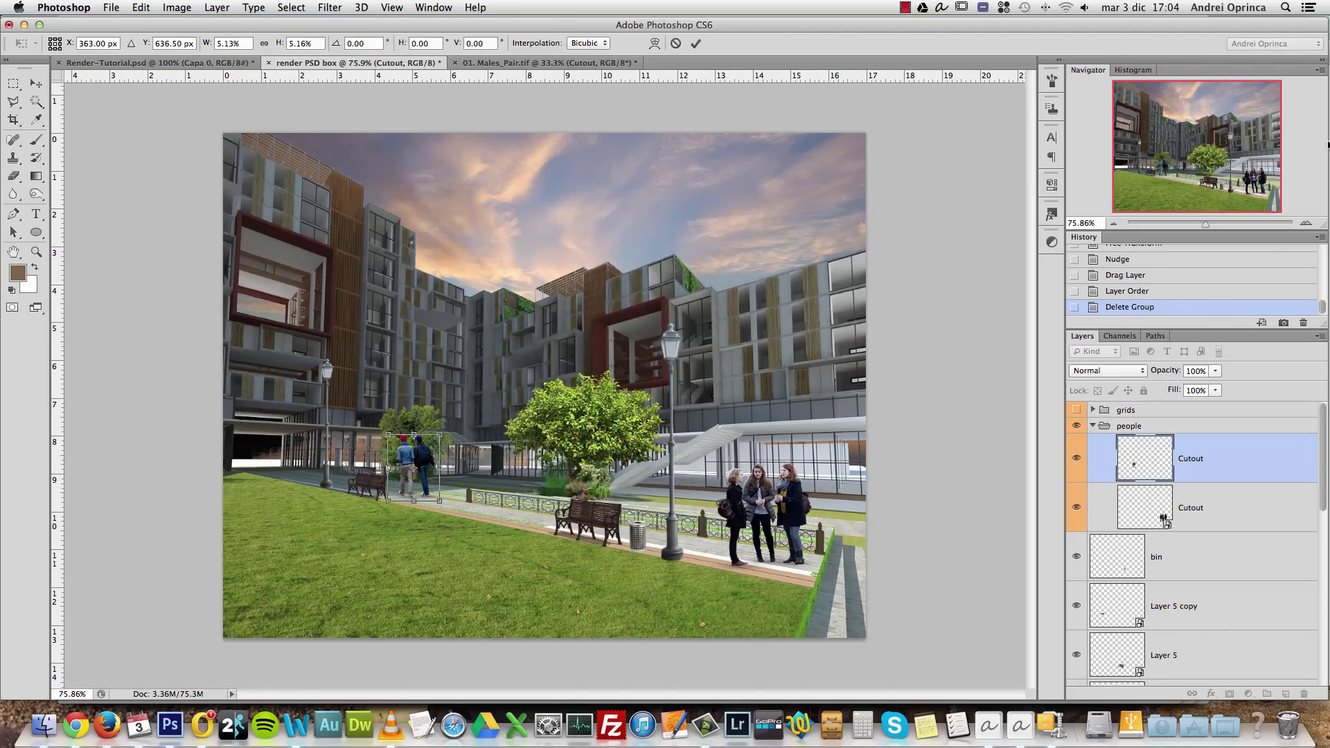
Shrink the men slightly, shift them closer to the small bench and apply the transform
{"action": "left_click", "coordinate": [1305, 223]}
{"action": "left_click", "coordinate": [1306, 223]}
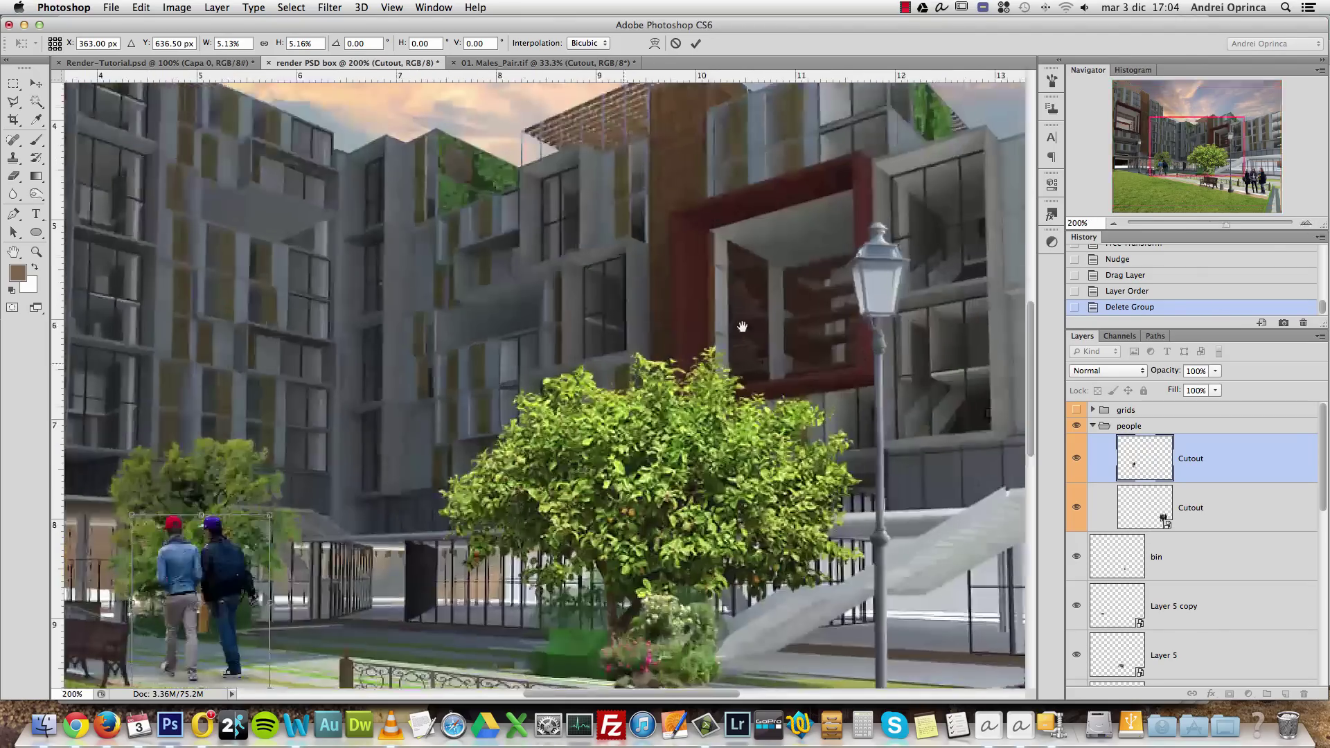
{"action": "left_click_drag", "start_coordinate": [242, 467], "coordinate": [762, 269]}
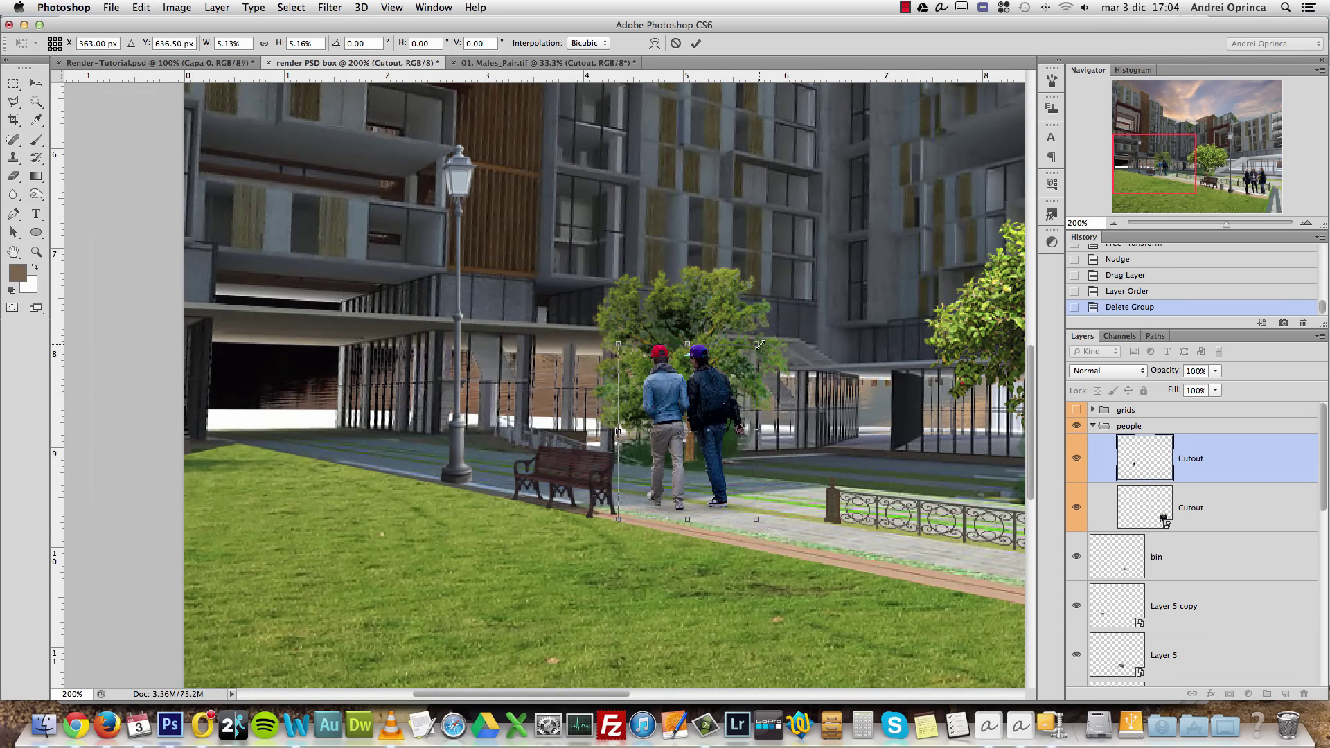
{"action": "left_click_drag", "start_coordinate": [760, 344], "coordinate": [747, 354]}
{"action": "left_click_drag", "start_coordinate": [716, 413], "coordinate": [594, 465]}
{"action": "key", "text": "Return"}
Free-transform the two men again to make them a little smaller, and nudge them sideways toward the small bench
{"action": "key", "text": "super+1"}
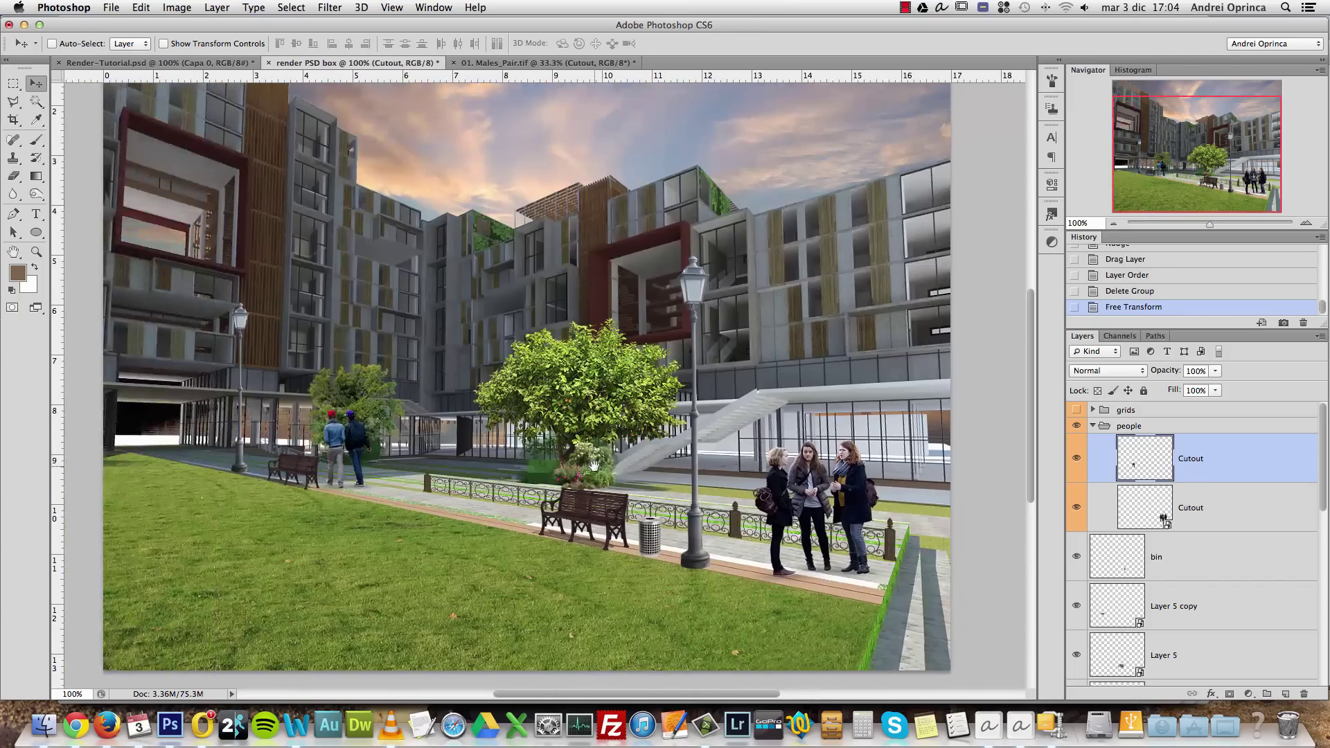
{"action": "key", "text": "super+t"}
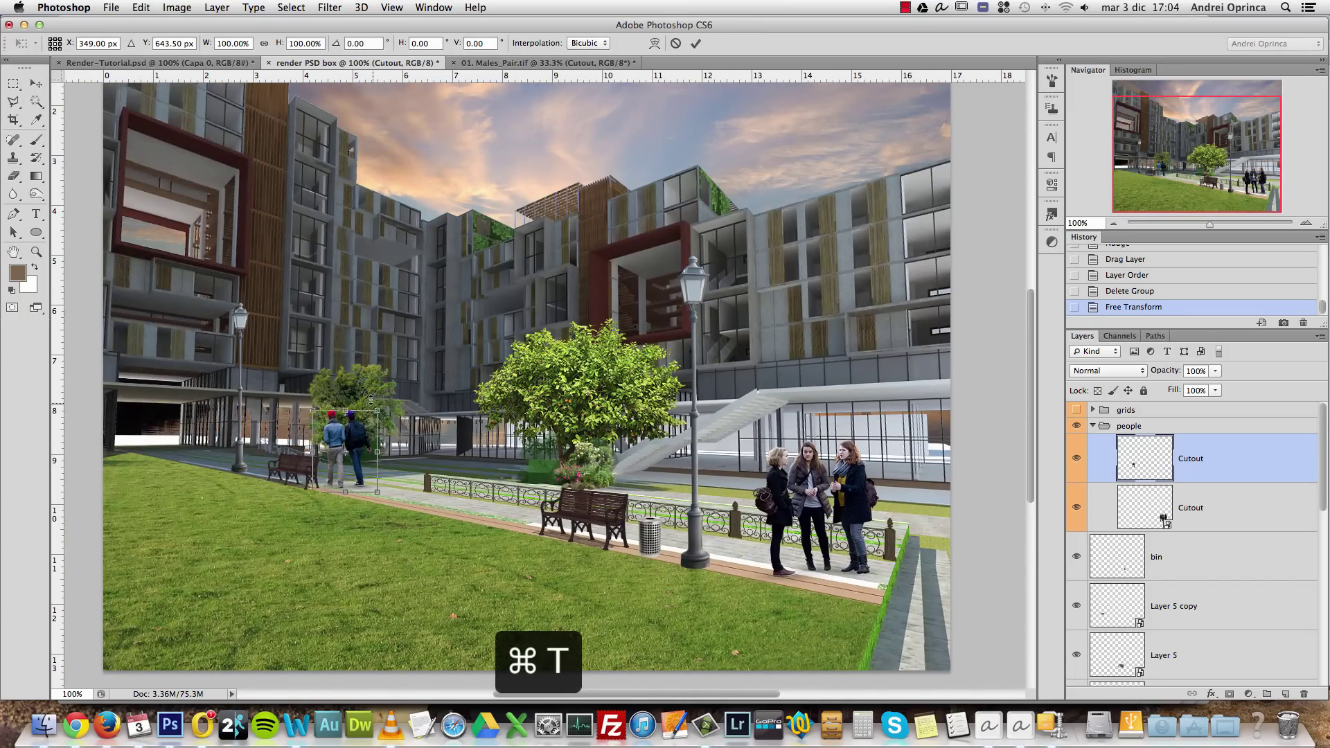
{"action": "left_click_drag", "start_coordinate": [378, 409], "coordinate": [363, 422]}
{"action": "key", "text": "Return"}
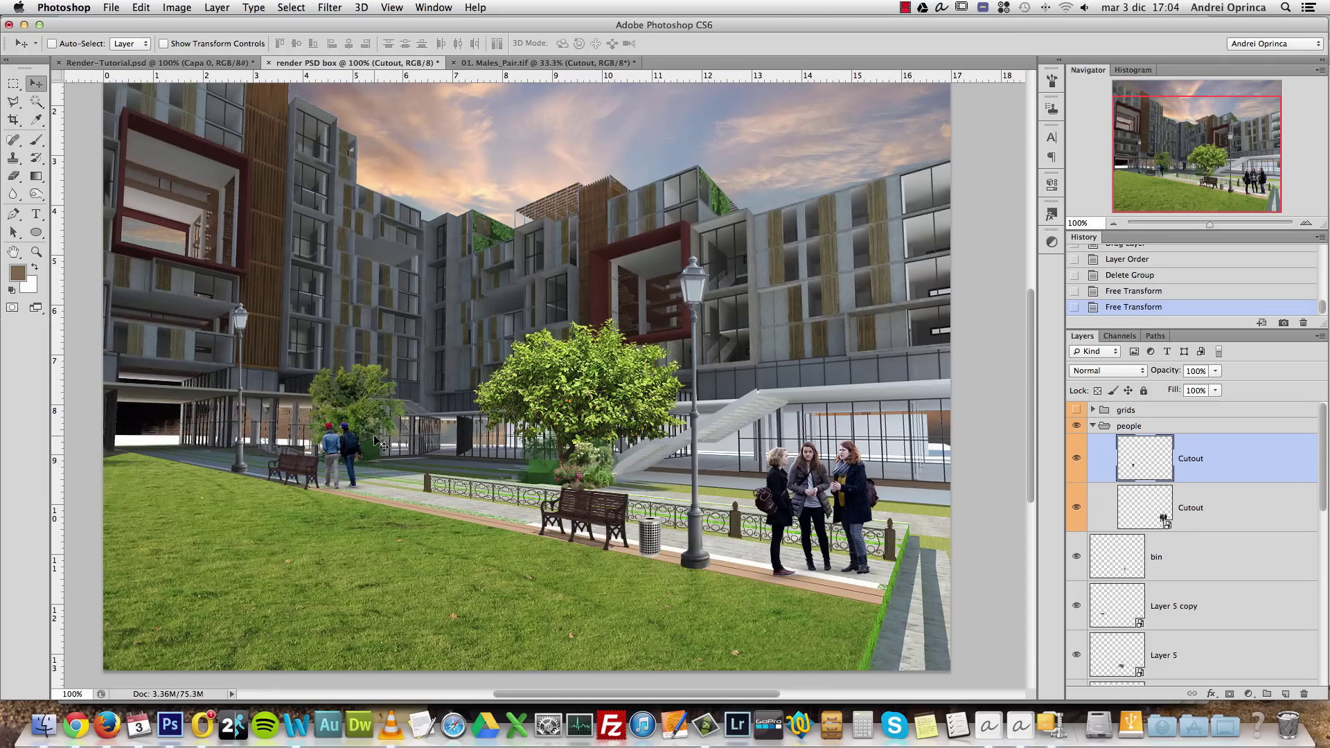
{"action": "key", "text": "Left"}
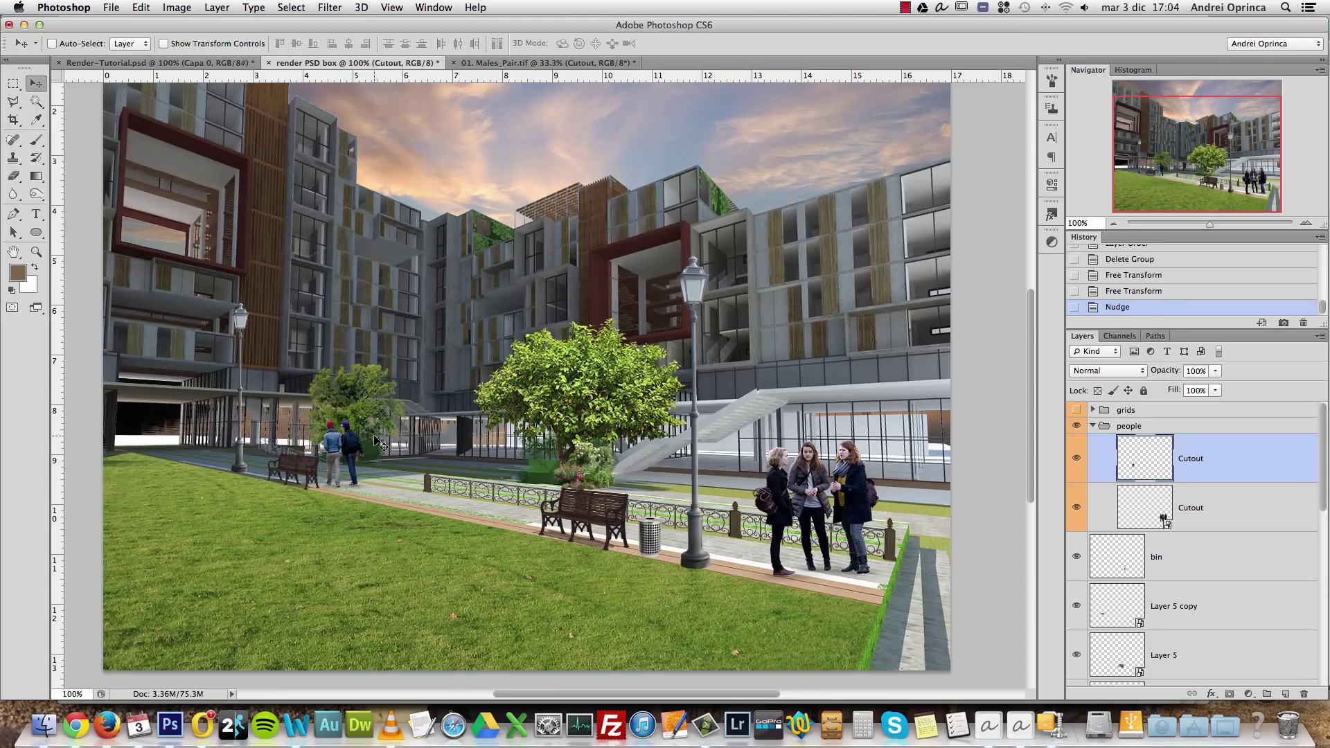
Nudge the two men a touch further along the path, closer to the small bench, and review their placement
{"action": "key", "text": "Left"}
{"action": "scroll", "coordinate": [374, 491], "scroll_direction": "down", "scroll_amount": 3}
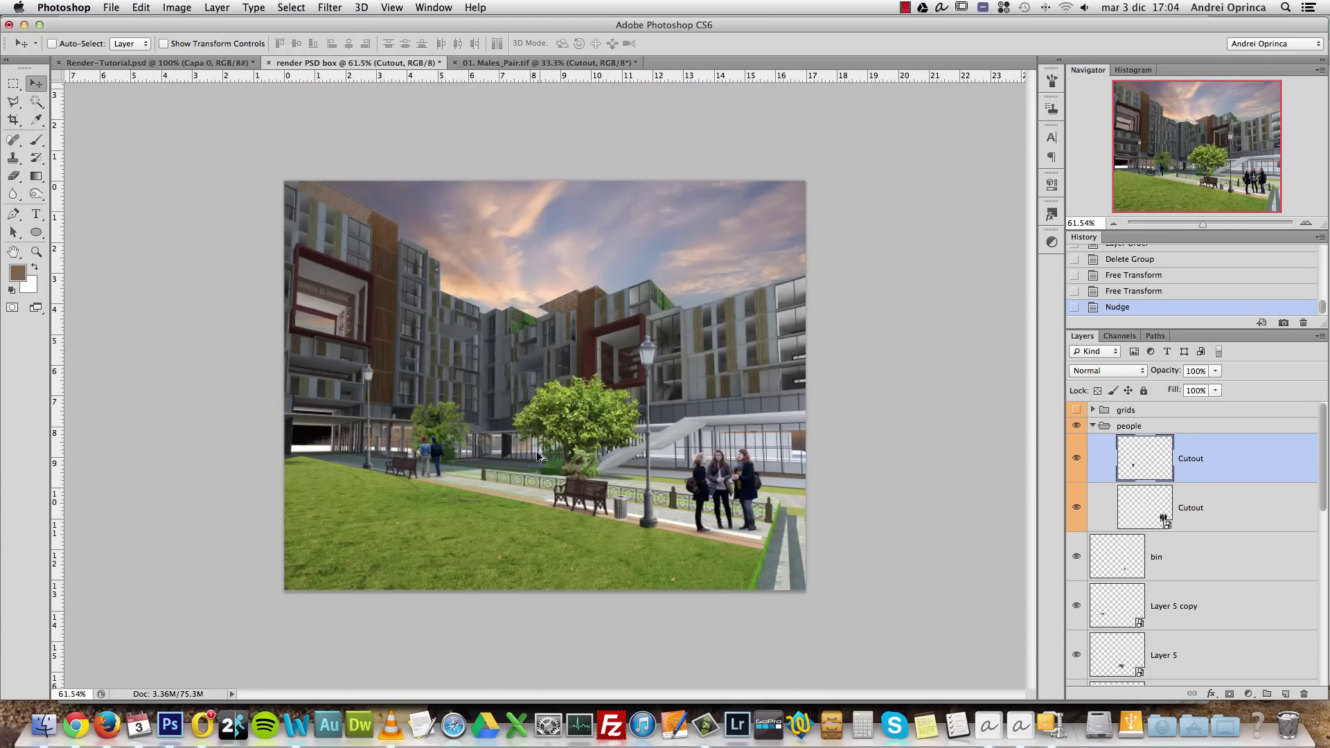
{"action": "scroll", "coordinate": [539, 457], "scroll_direction": "up", "scroll_amount": 2}
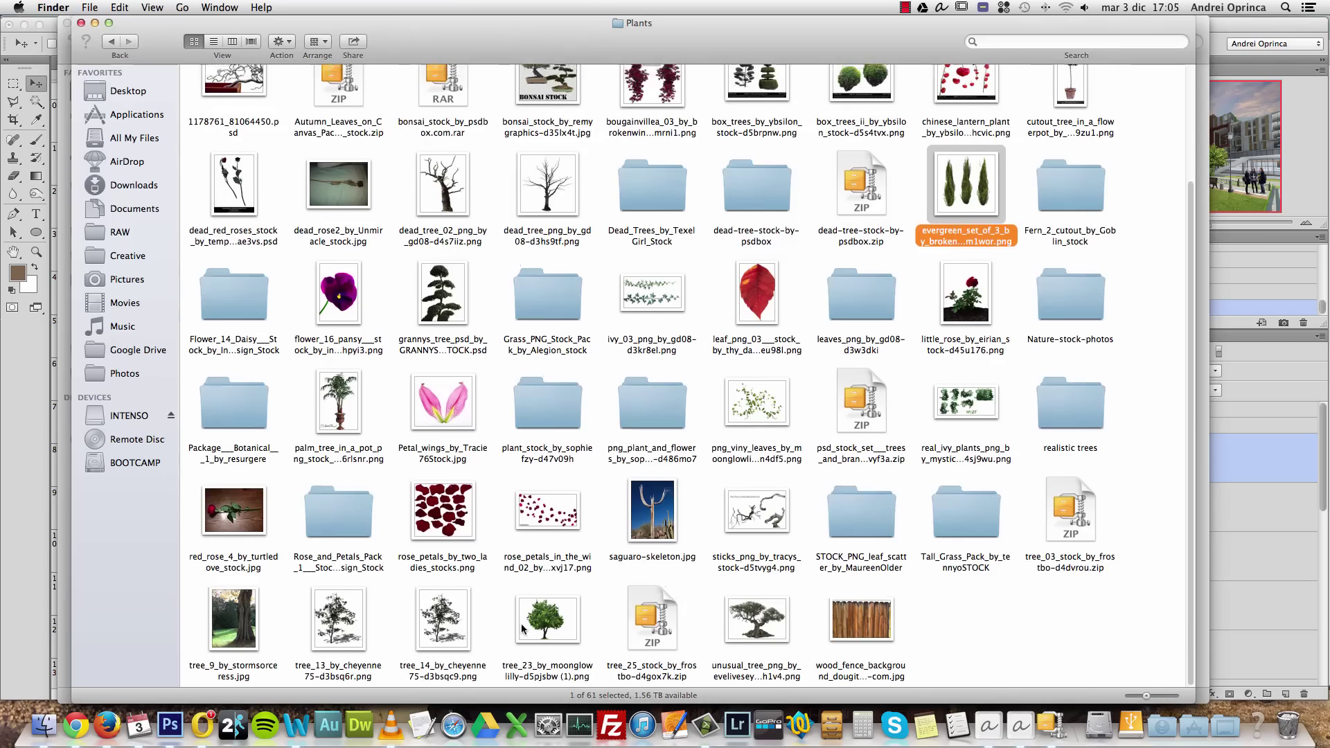
Preview the green tree image tree_23_by_moonglowlilly-d5pjsbw (1).png in the Plants folder and open it in Photoshop
{"action": "left_click", "coordinate": [513, 630]}
{"action": "key", "text": "space"}
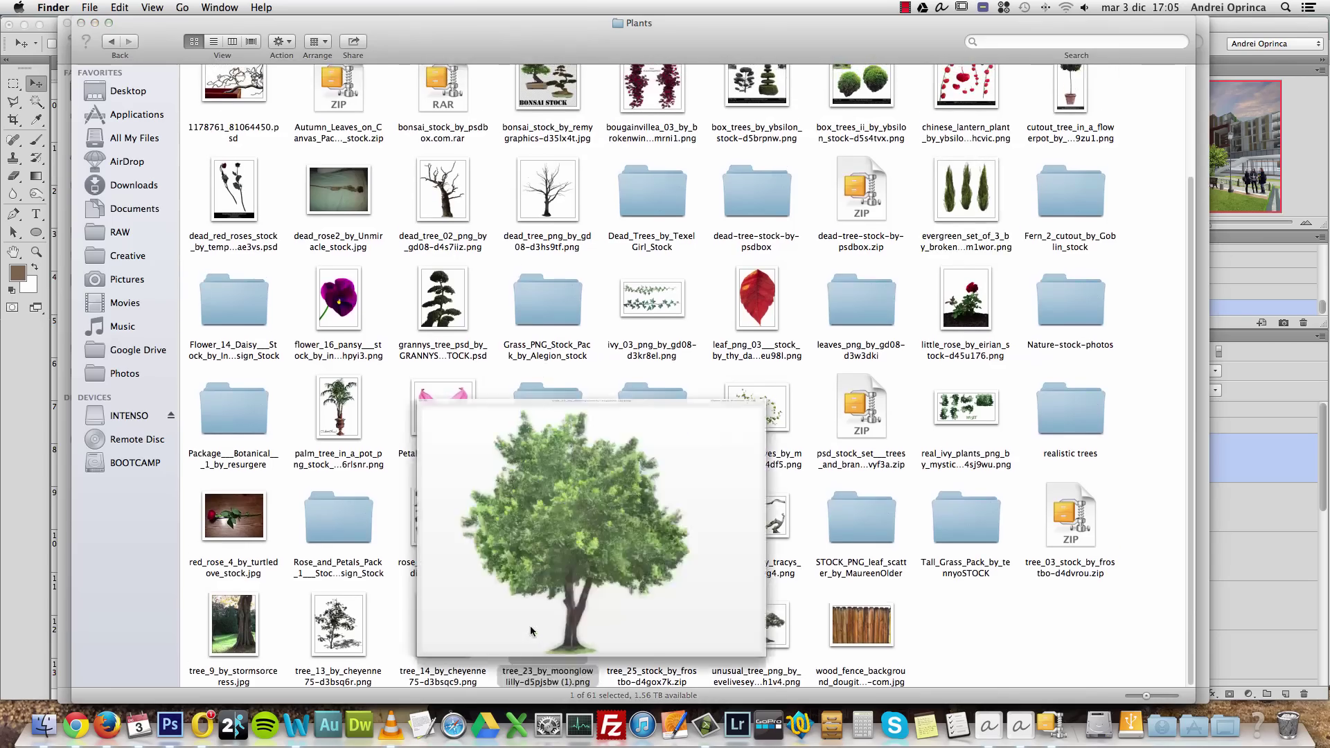
{"action": "key", "text": "space"}
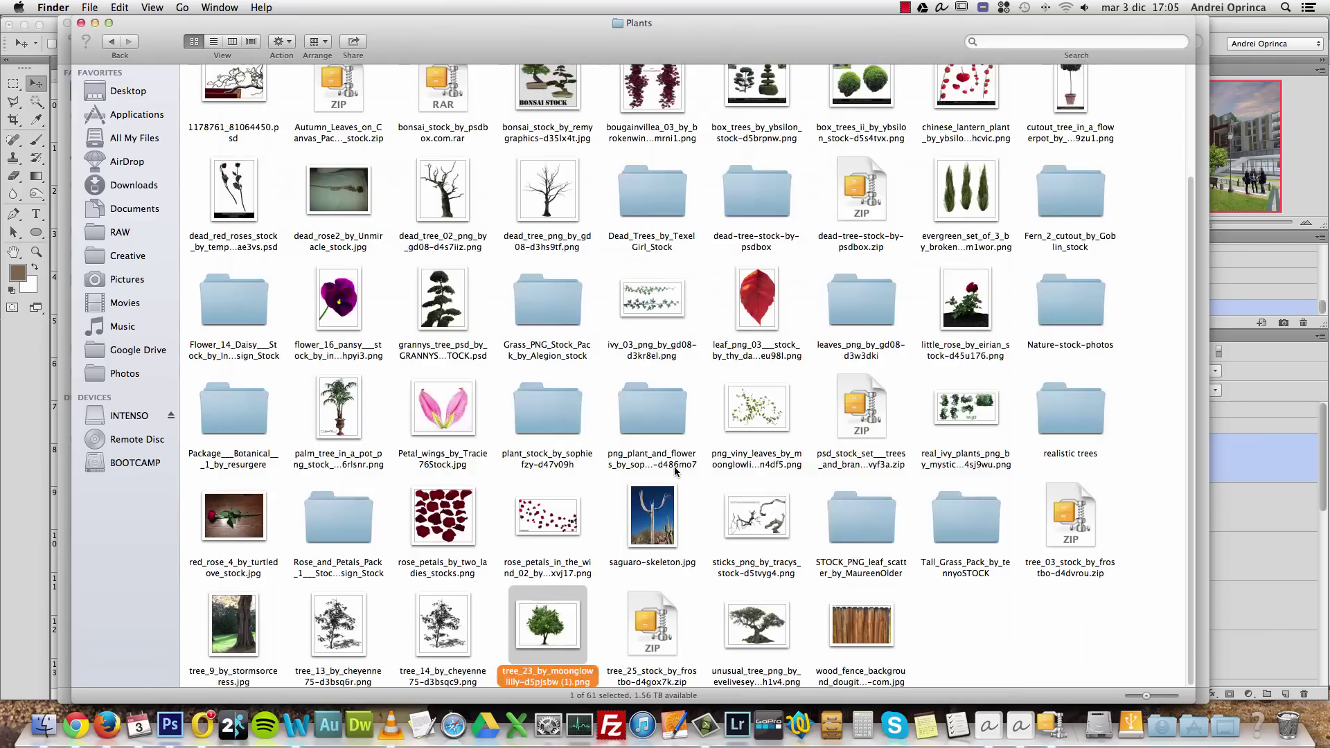
{"action": "right_click", "coordinate": [547, 606]}
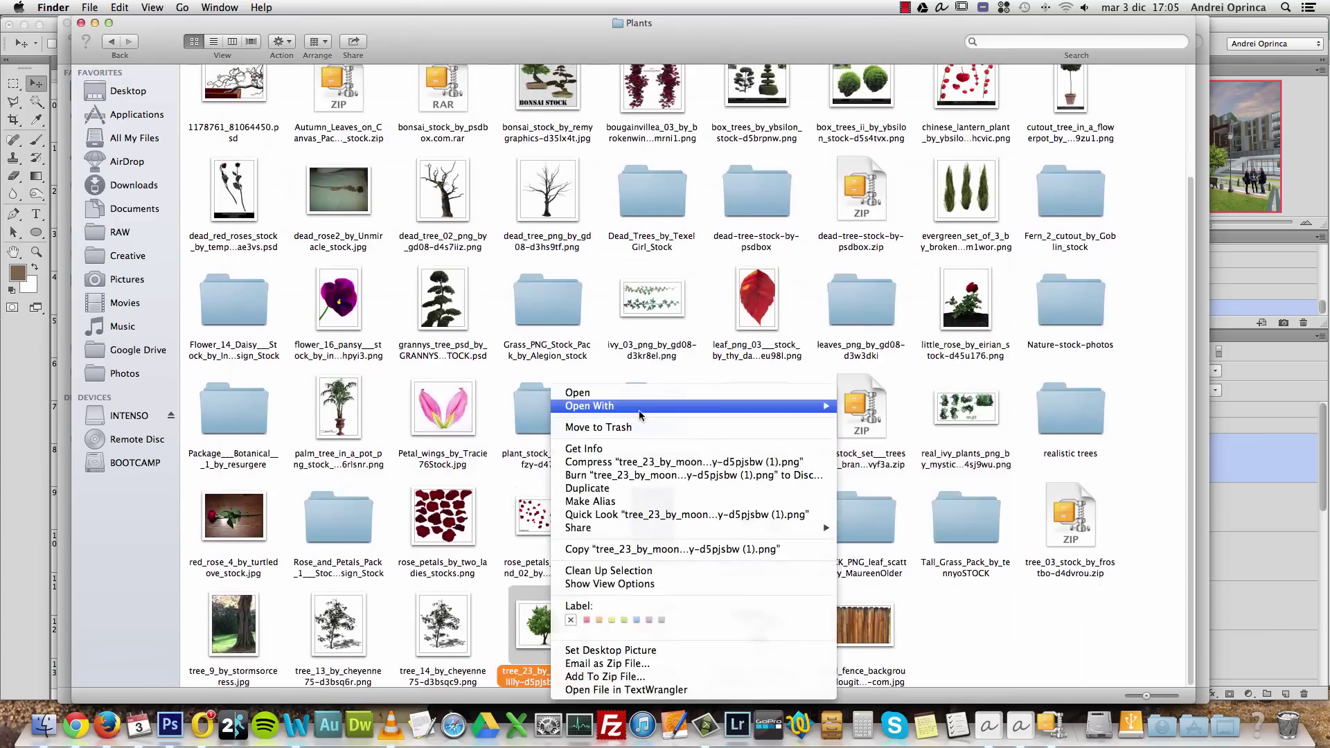
{"action": "mouse_move", "coordinate": [639, 409]}
{"action": "left_click", "coordinate": [921, 458]}
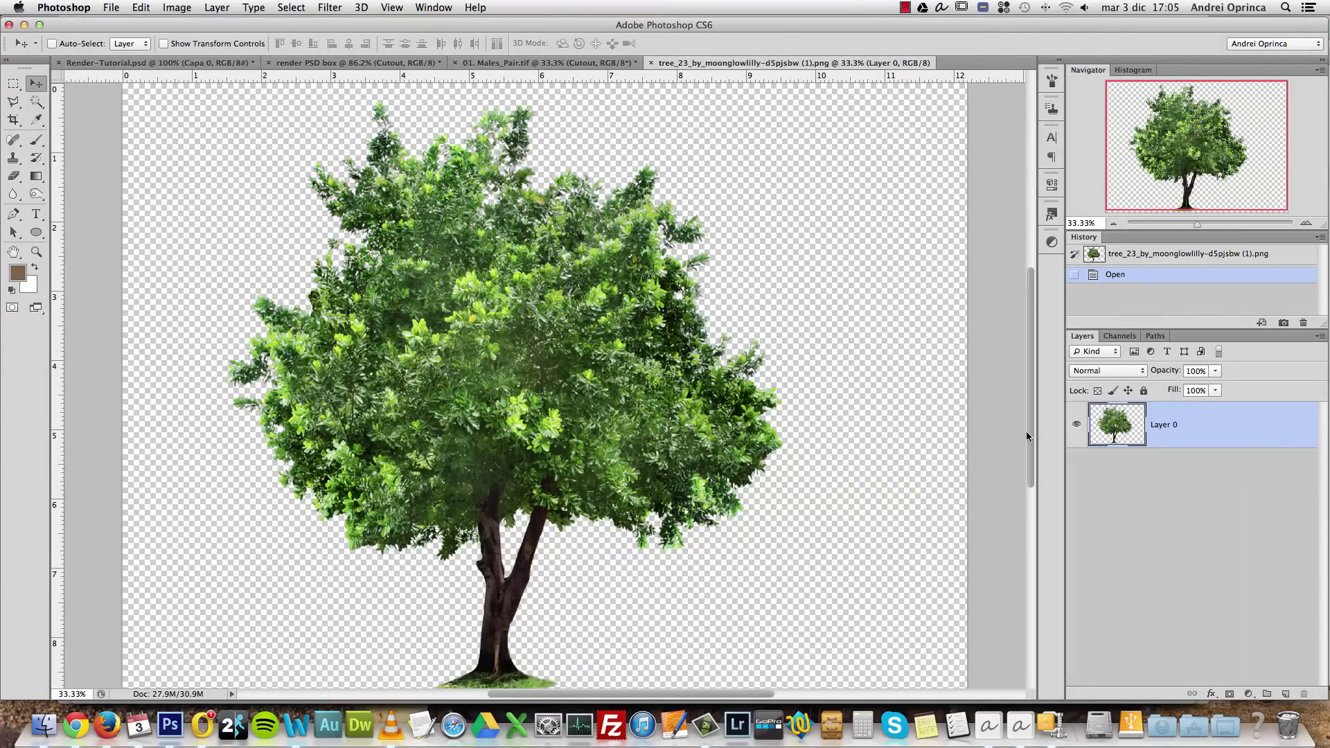
Copy the entire tree image and close its file
{"action": "key", "text": "super+a"}
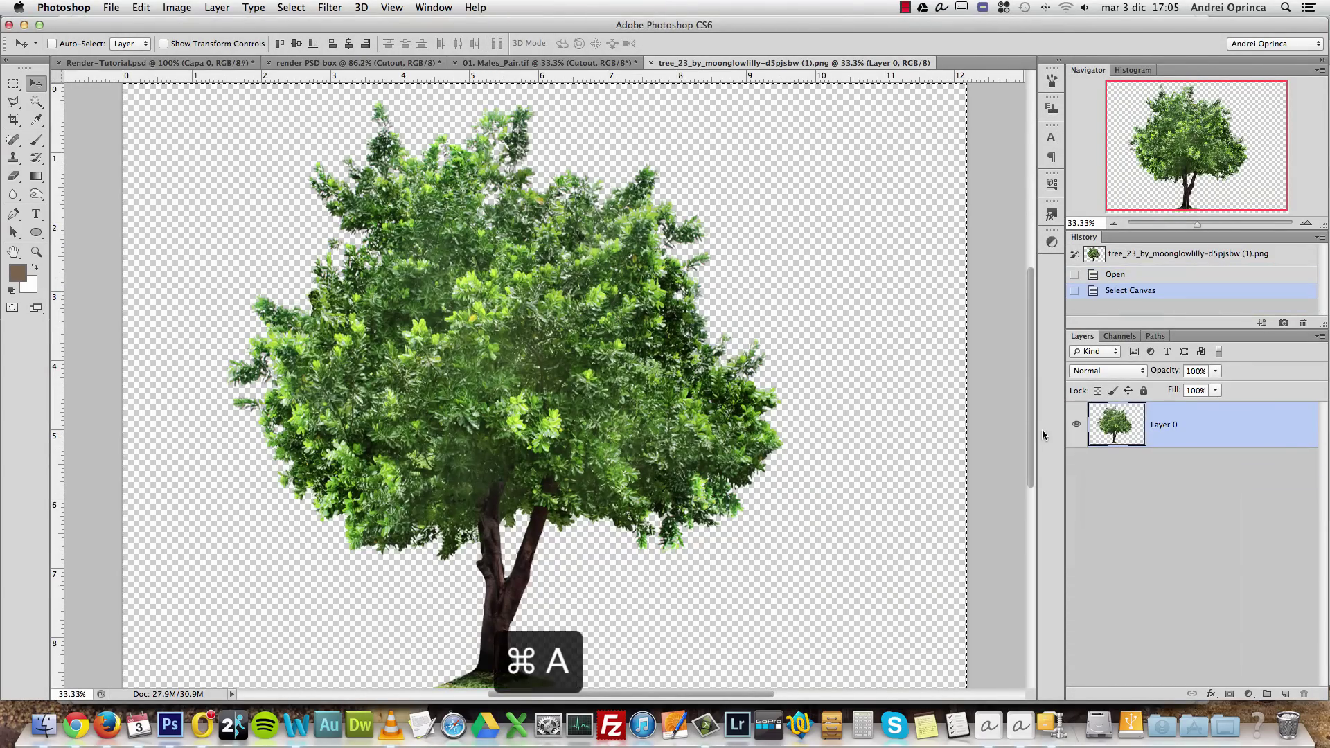
{"action": "key", "text": "super+c"}
{"action": "key", "text": "super+w"}
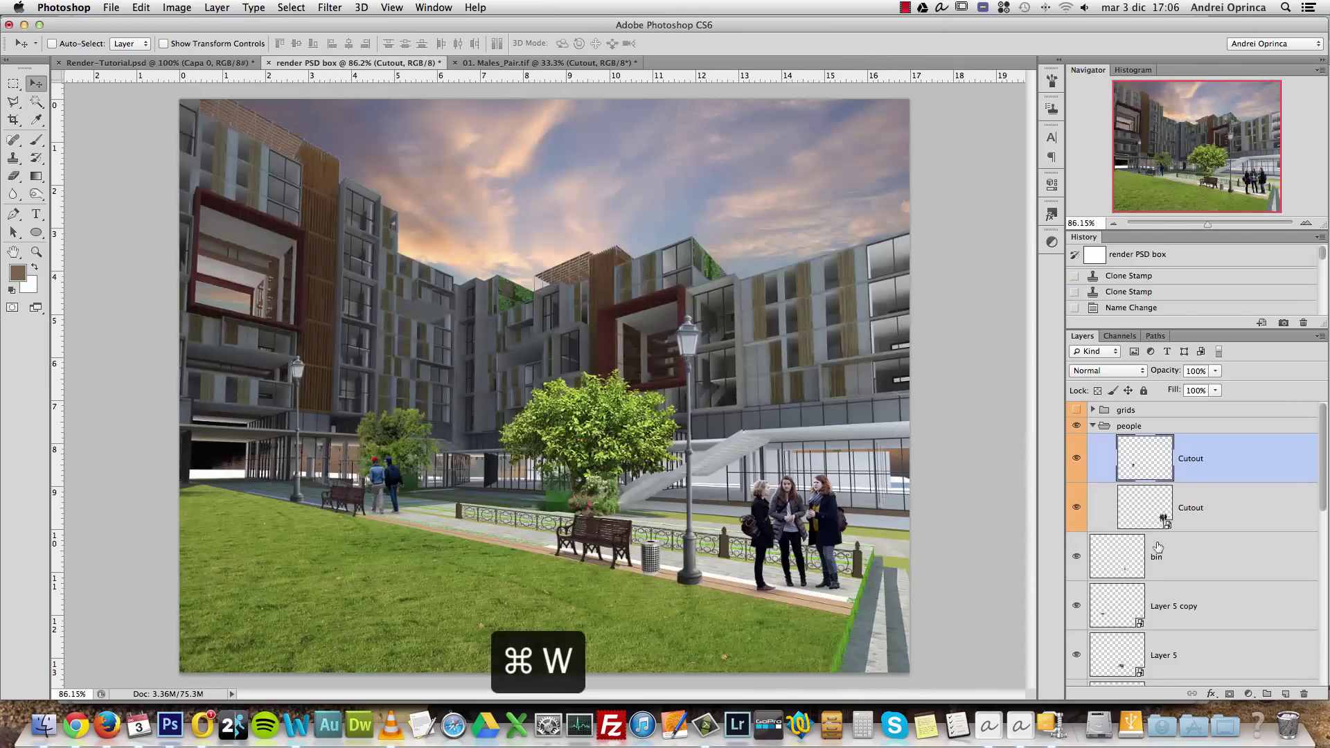
Collapse the people group and paste the tree as a layer directly above it
{"action": "left_click", "coordinate": [1093, 427]}
{"action": "left_click", "coordinate": [1188, 446]}
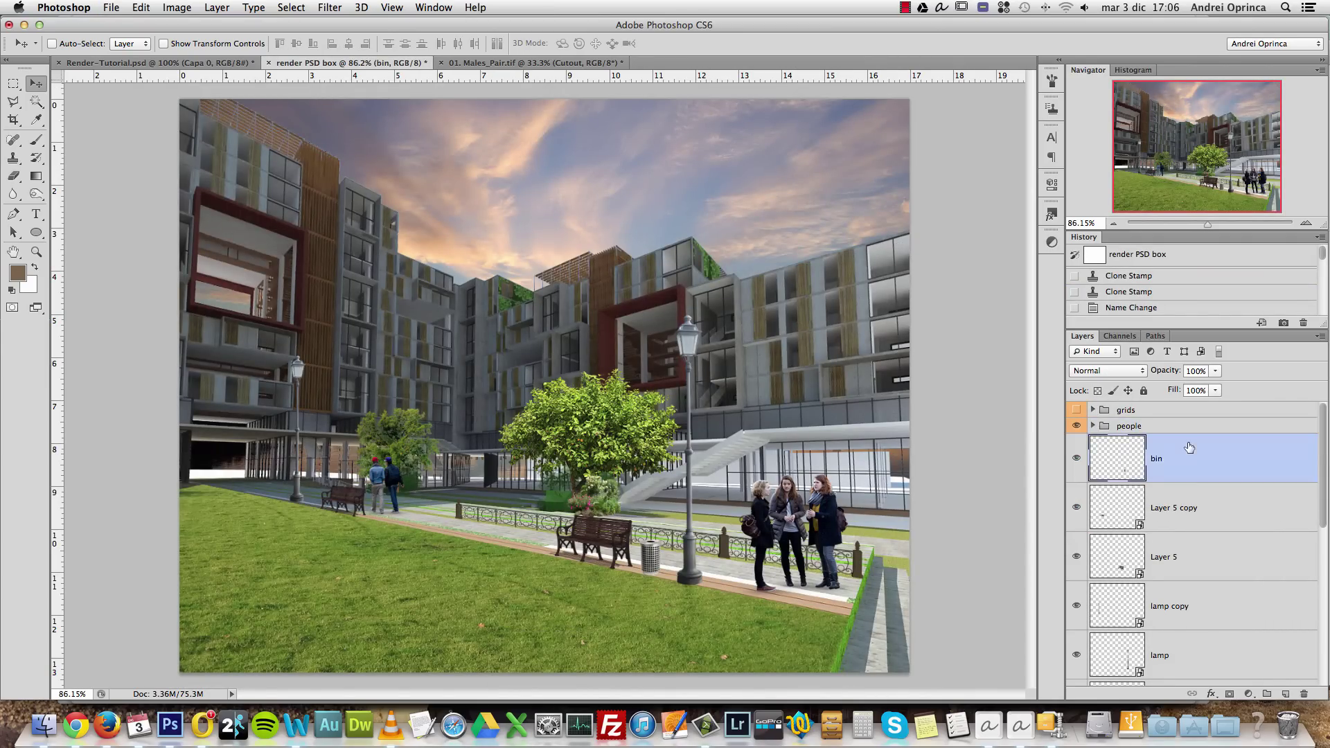
{"action": "left_click", "coordinate": [1166, 429]}
{"action": "key", "text": "super+b"}
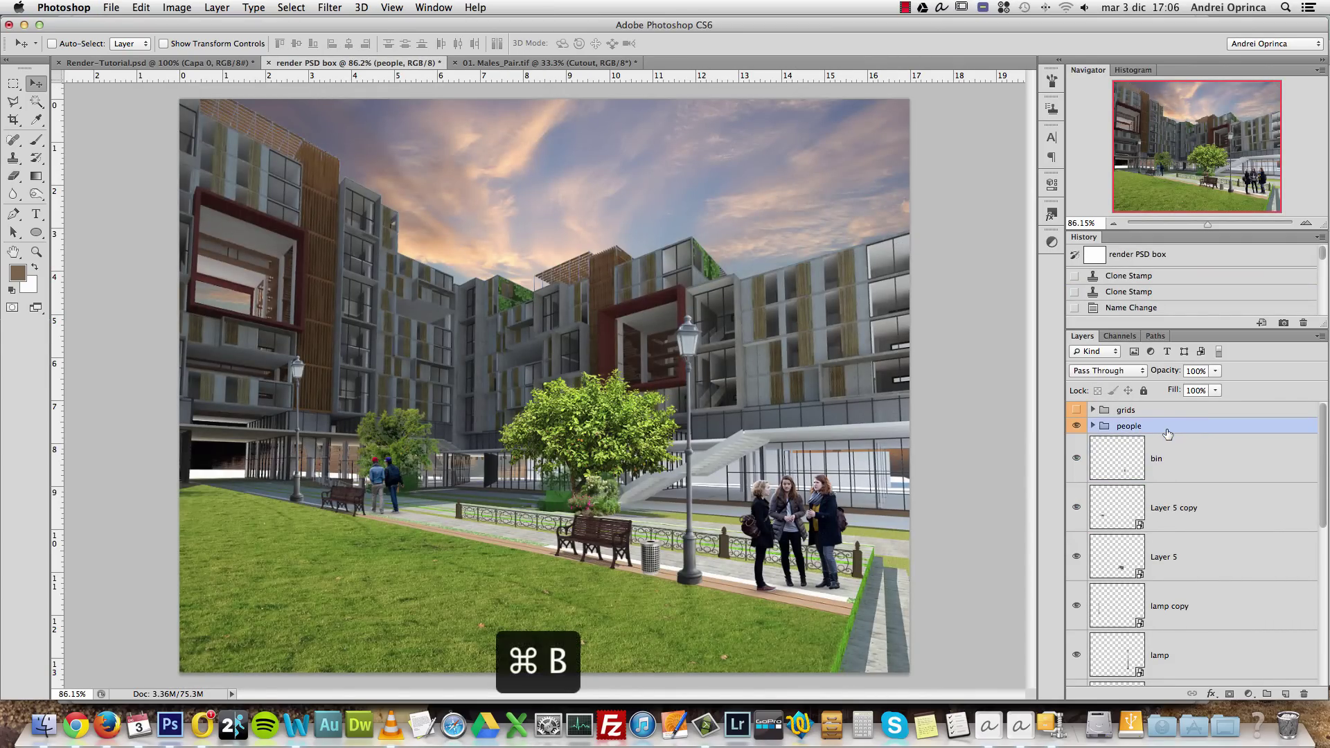
{"action": "key", "text": "super+v"}
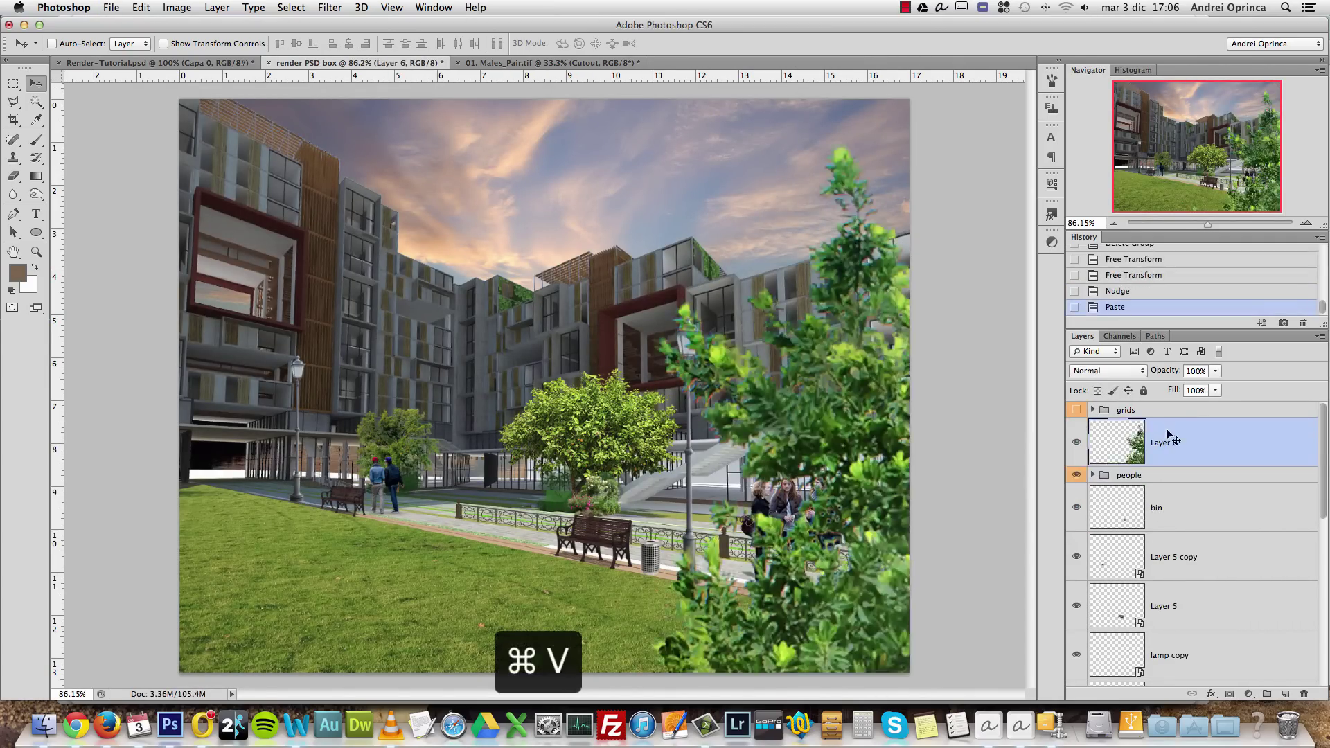
Move the pasted tree to the left side of the render and free-transform it proportionally to about 25%
{"action": "left_click_drag", "start_coordinate": [823, 464], "coordinate": [447, 313]}
{"action": "key", "text": "super+minus"}
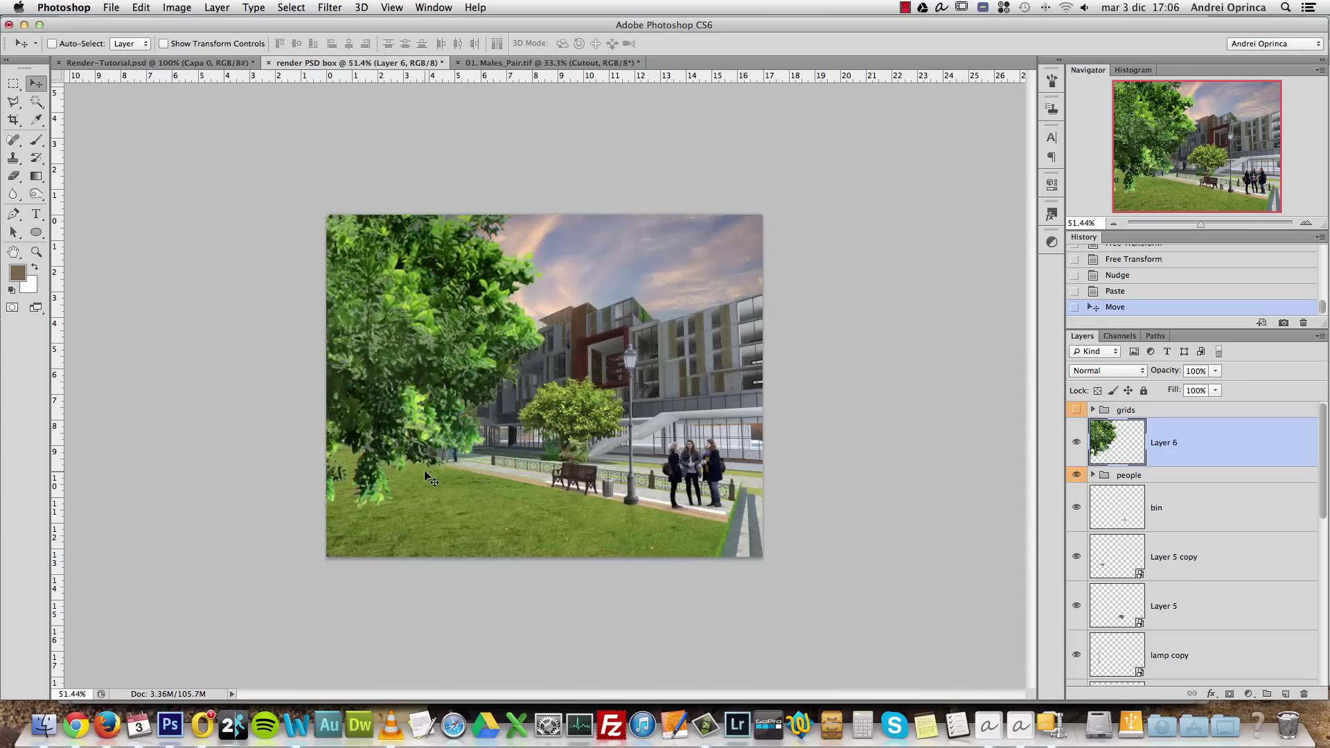
{"action": "key", "text": "super+t"}
{"action": "left_click", "coordinate": [263, 43]}
{"action": "double_click", "coordinate": [227, 43]}
{"action": "type", "text": "50"}
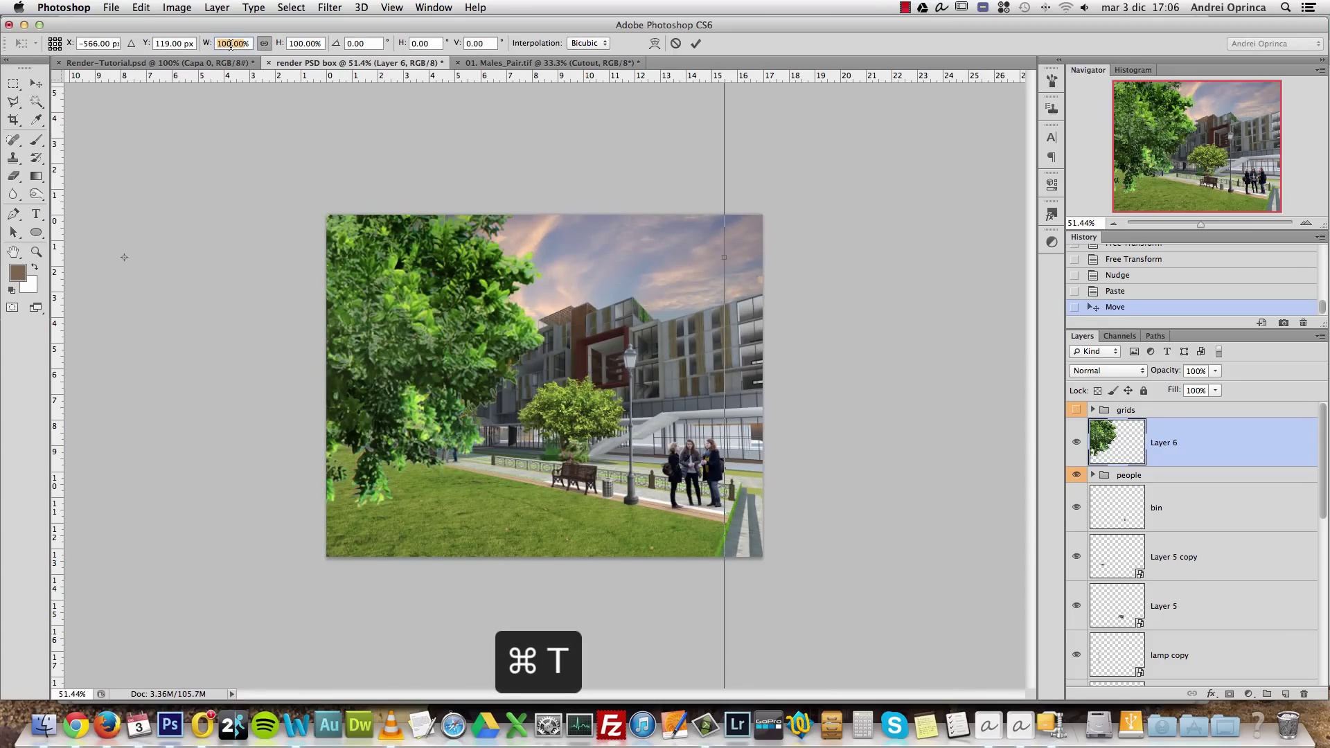
{"action": "left_click_drag", "start_coordinate": [214, 242], "coordinate": [486, 248]}
{"action": "left_click_drag", "start_coordinate": [695, 499], "coordinate": [473, 325]}
{"action": "left_click_drag", "start_coordinate": [406, 252], "coordinate": [459, 397]}
{"action": "left_click_drag", "start_coordinate": [525, 470], "coordinate": [445, 405]}
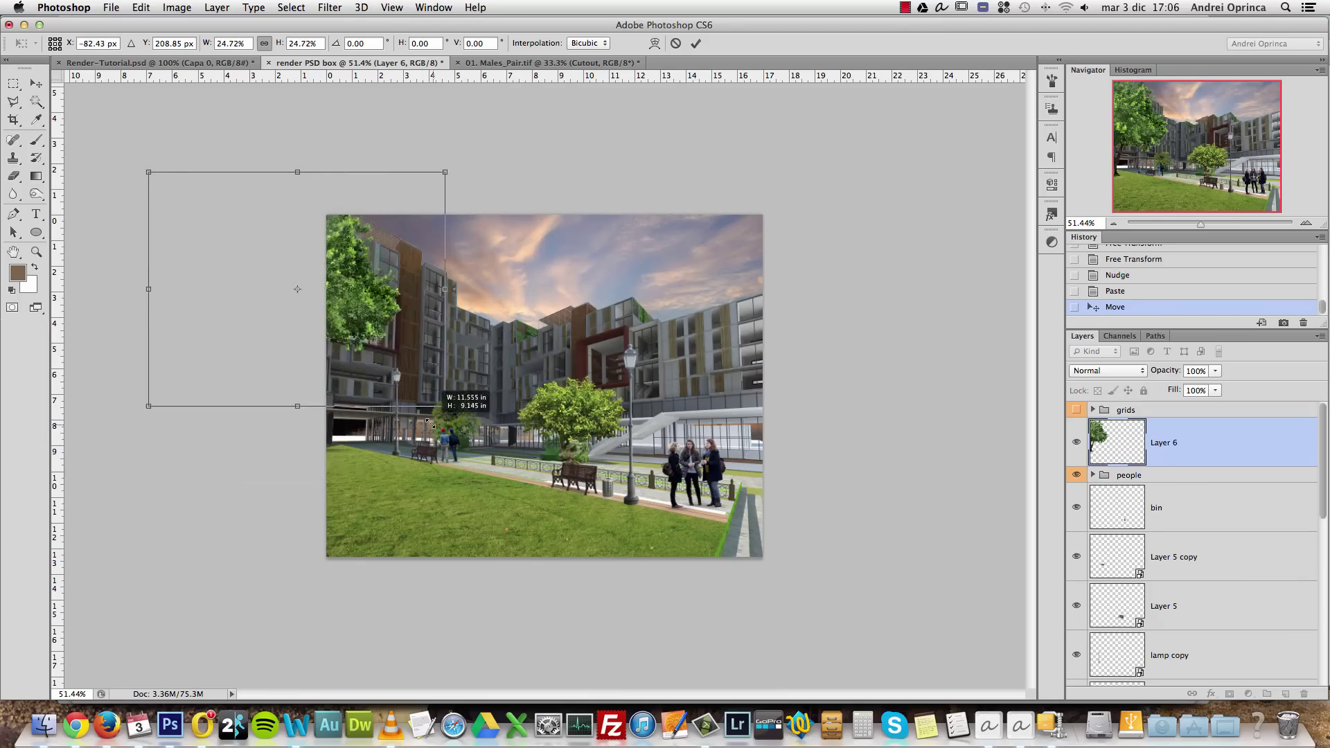
Shrink the tree further, stand its trunk on the lawn near the left image edge, and apply the transform
{"action": "left_click_drag", "start_coordinate": [326, 290], "coordinate": [375, 337]}
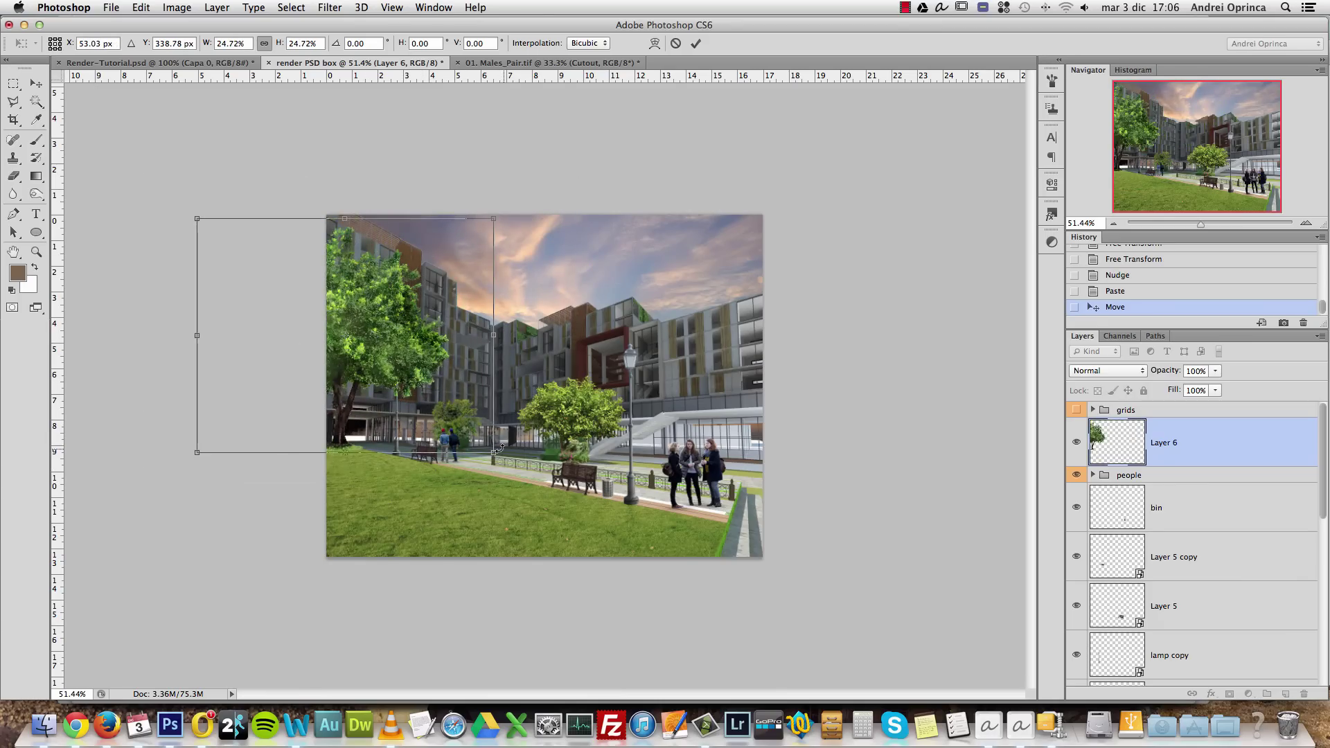
{"action": "left_click_drag", "start_coordinate": [494, 453], "coordinate": [416, 392]}
{"action": "left_click_drag", "start_coordinate": [364, 350], "coordinate": [406, 424]}
{"action": "key", "text": "Return"}
Rename the Capa 0 layer to building
{"action": "scroll", "coordinate": [1302, 531], "scroll_direction": "down", "scroll_amount": 10}
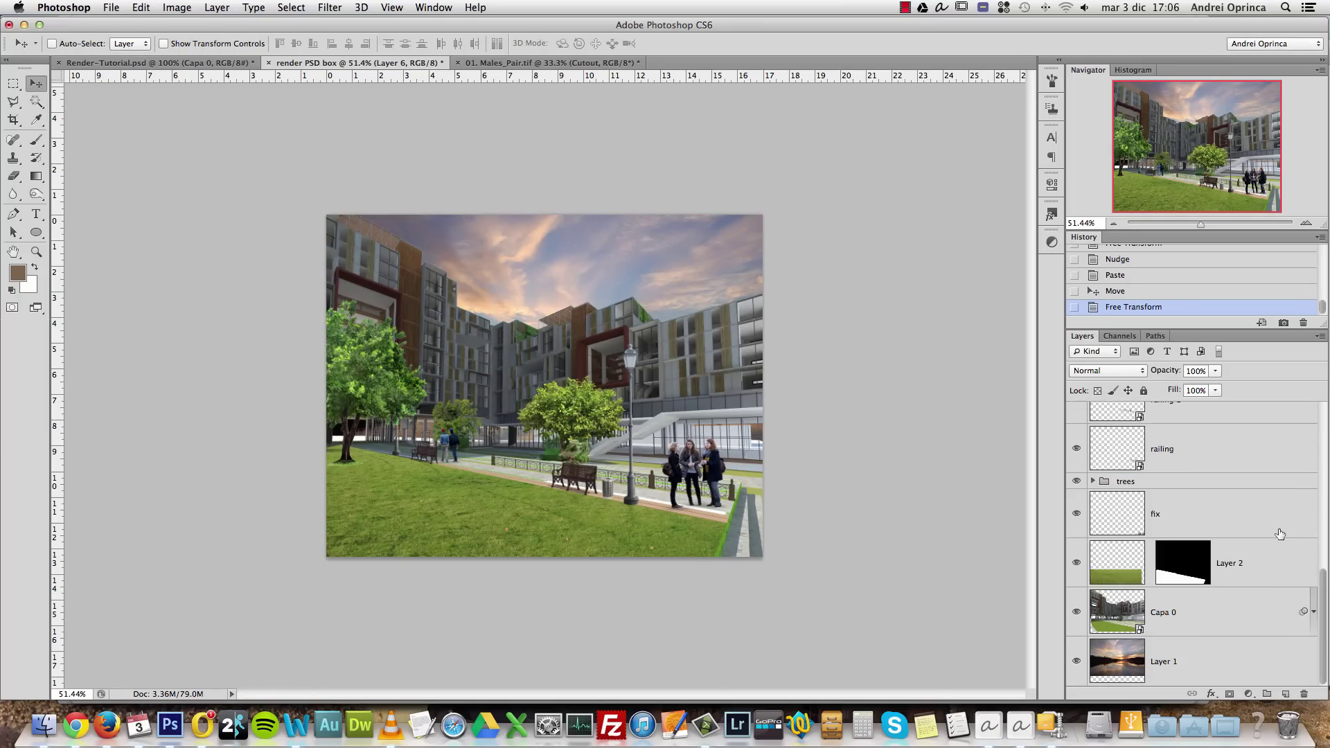
{"action": "left_click", "coordinate": [1220, 624]}
{"action": "left_click", "coordinate": [1215, 665]}
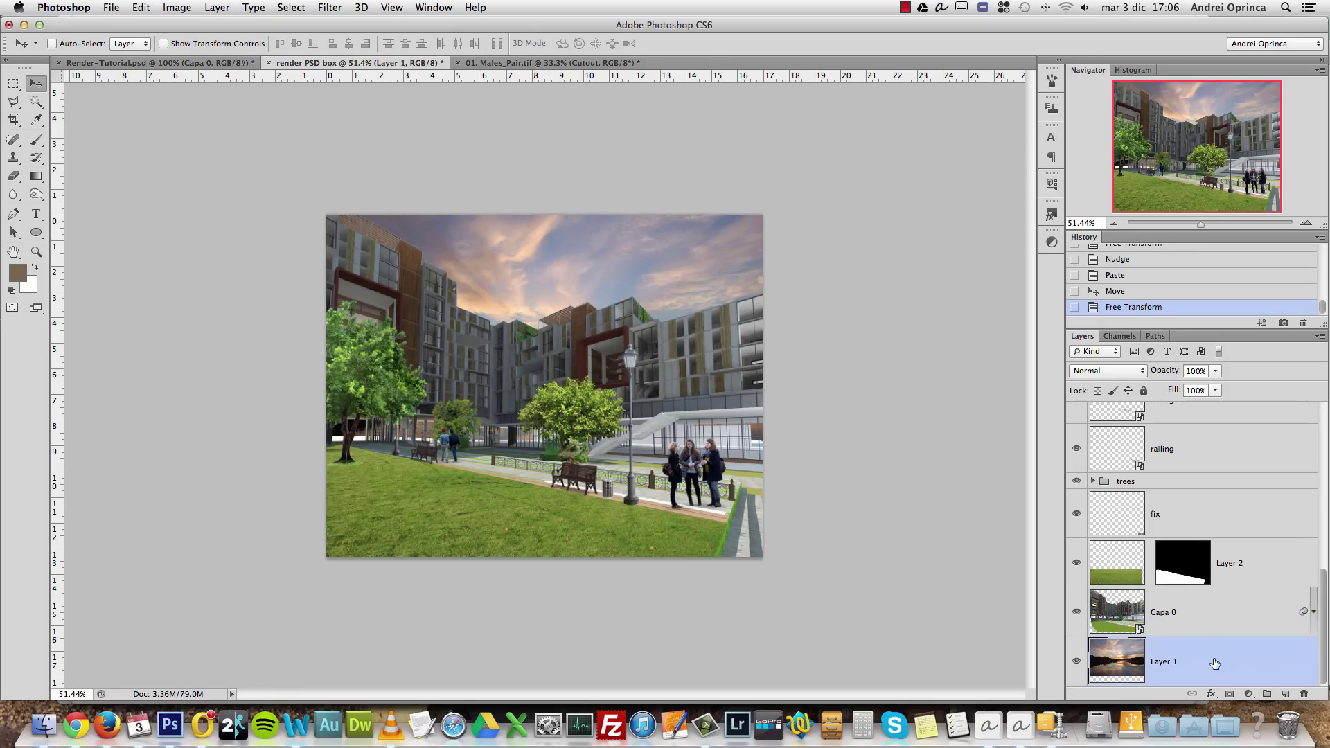
{"action": "double_click", "coordinate": [1166, 614]}
{"action": "type", "text": "building"}
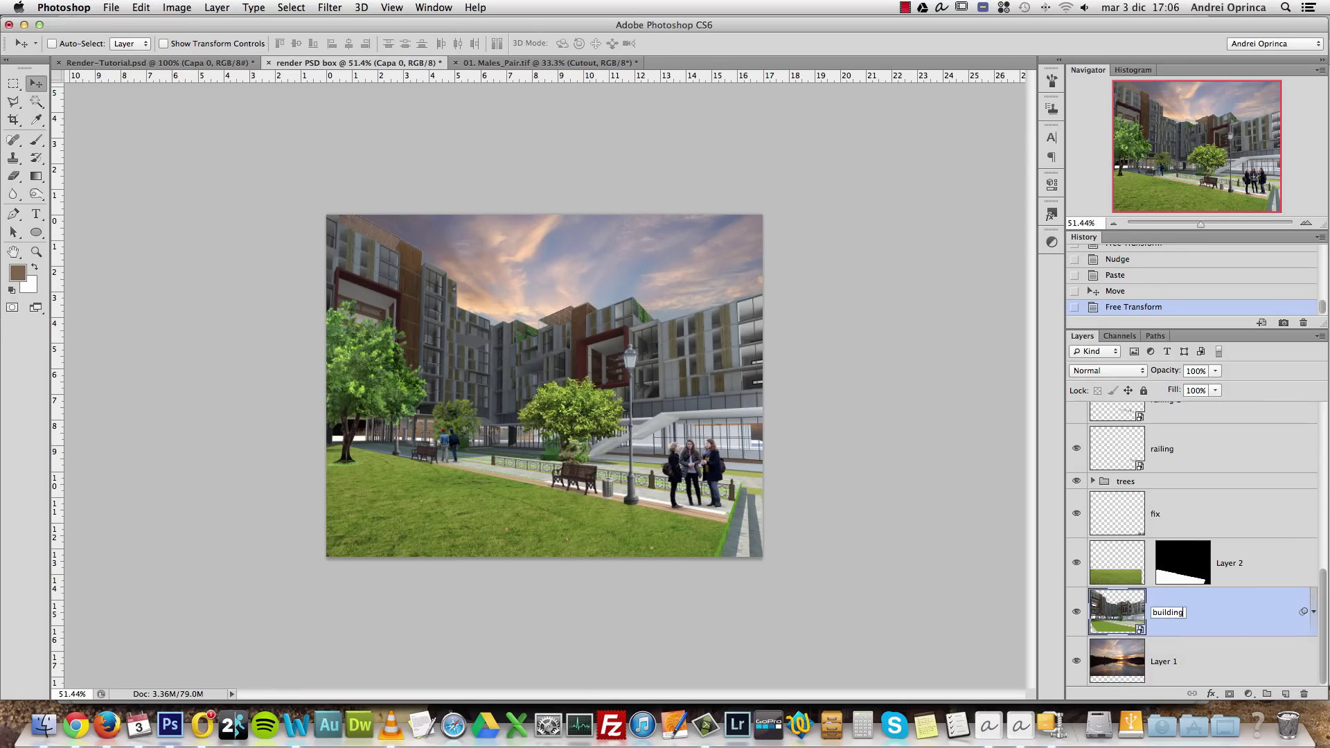
{"action": "key", "text": "Return"}
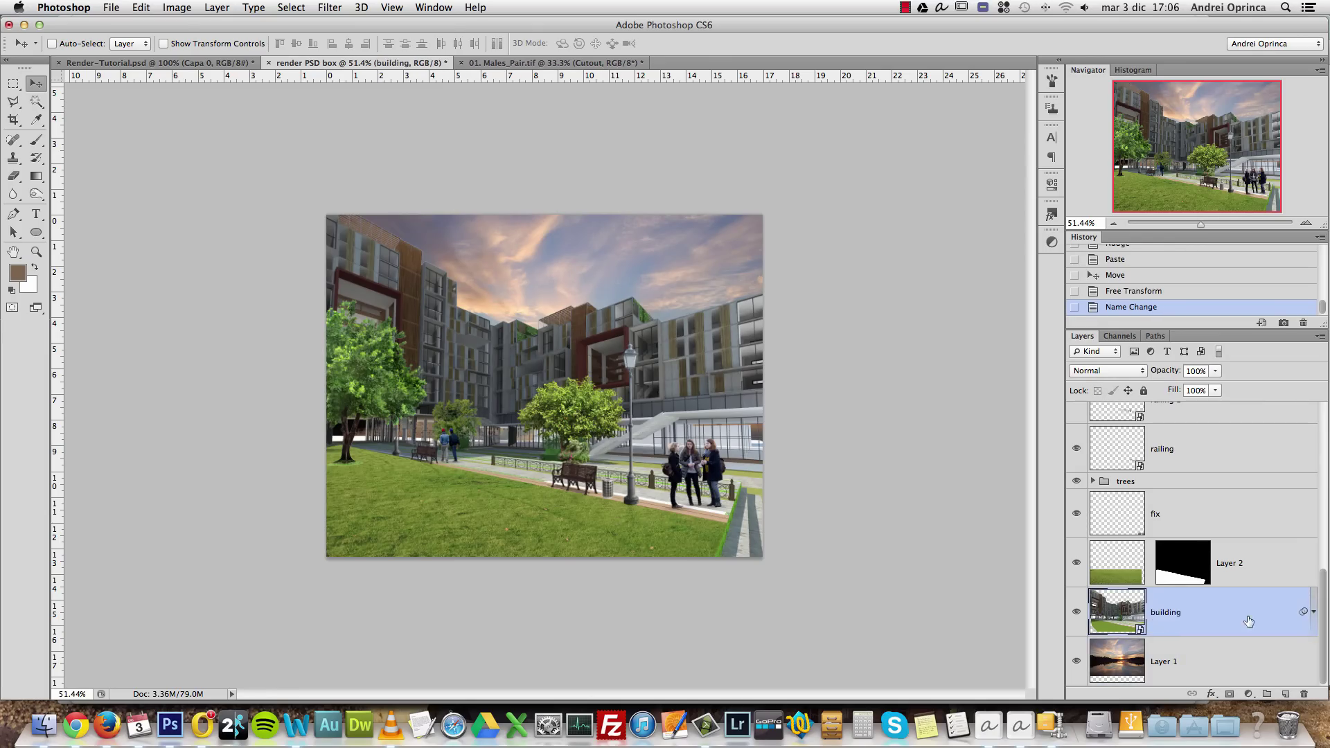
Paste a second tree between the sky layer and the building layer and free-transform it to about 34%
{"action": "left_click", "coordinate": [1260, 647]}
{"action": "key", "text": "cmd+v"}
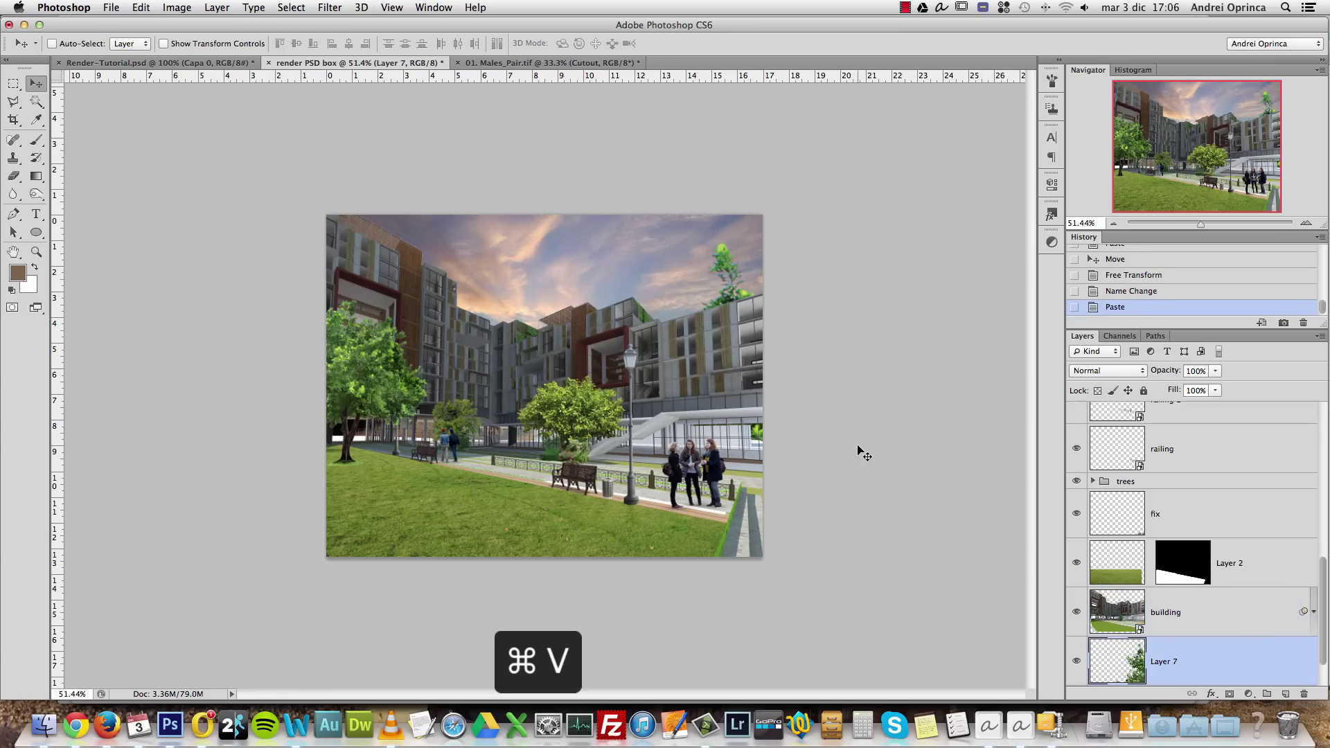
{"action": "key", "text": "cmd+t"}
{"action": "left_click_drag", "start_coordinate": [338, 222], "coordinate": [776, 485]}
{"action": "left_click_drag", "start_coordinate": [885, 603], "coordinate": [697, 283]}
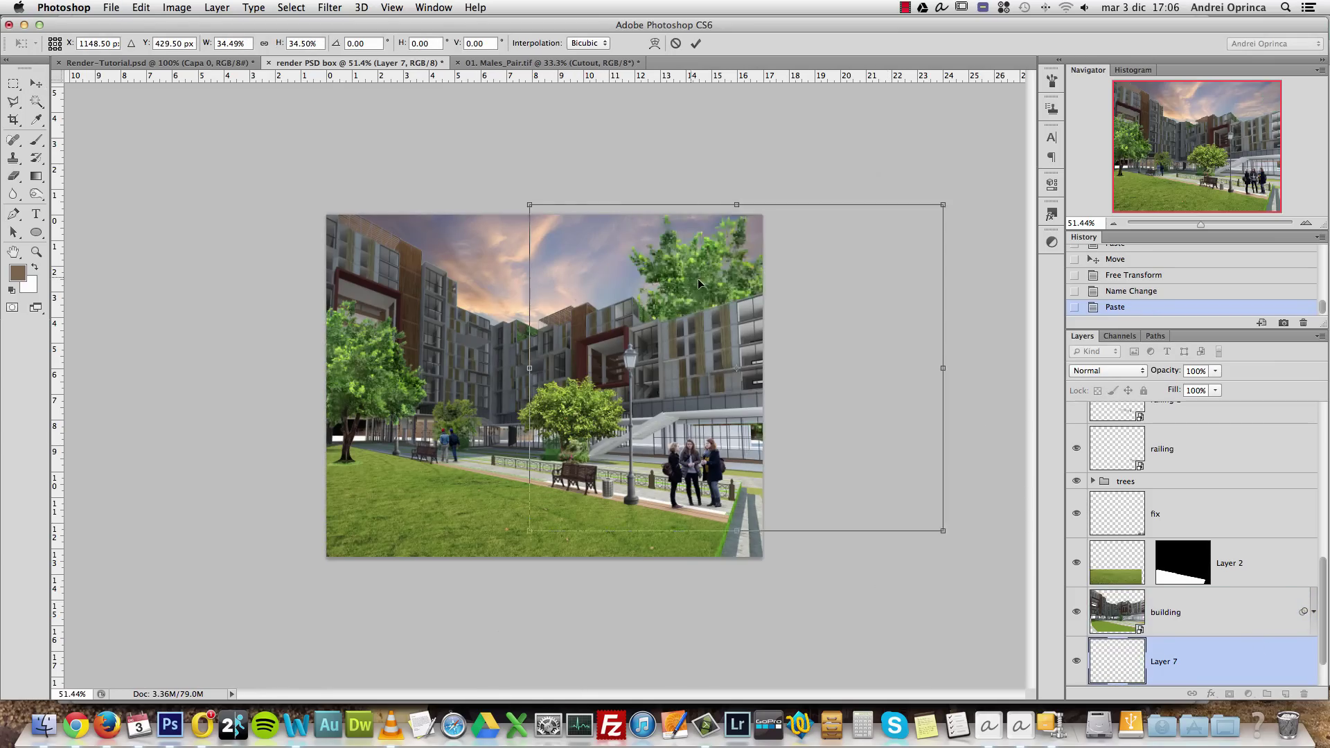
Scale the rear tree down to about 17%, place its crown above the roof at the right image edge, and apply the transform
{"action": "left_click_drag", "start_coordinate": [530, 202], "coordinate": [606, 285]}
{"action": "left_click_drag", "start_coordinate": [700, 336], "coordinate": [739, 285]}
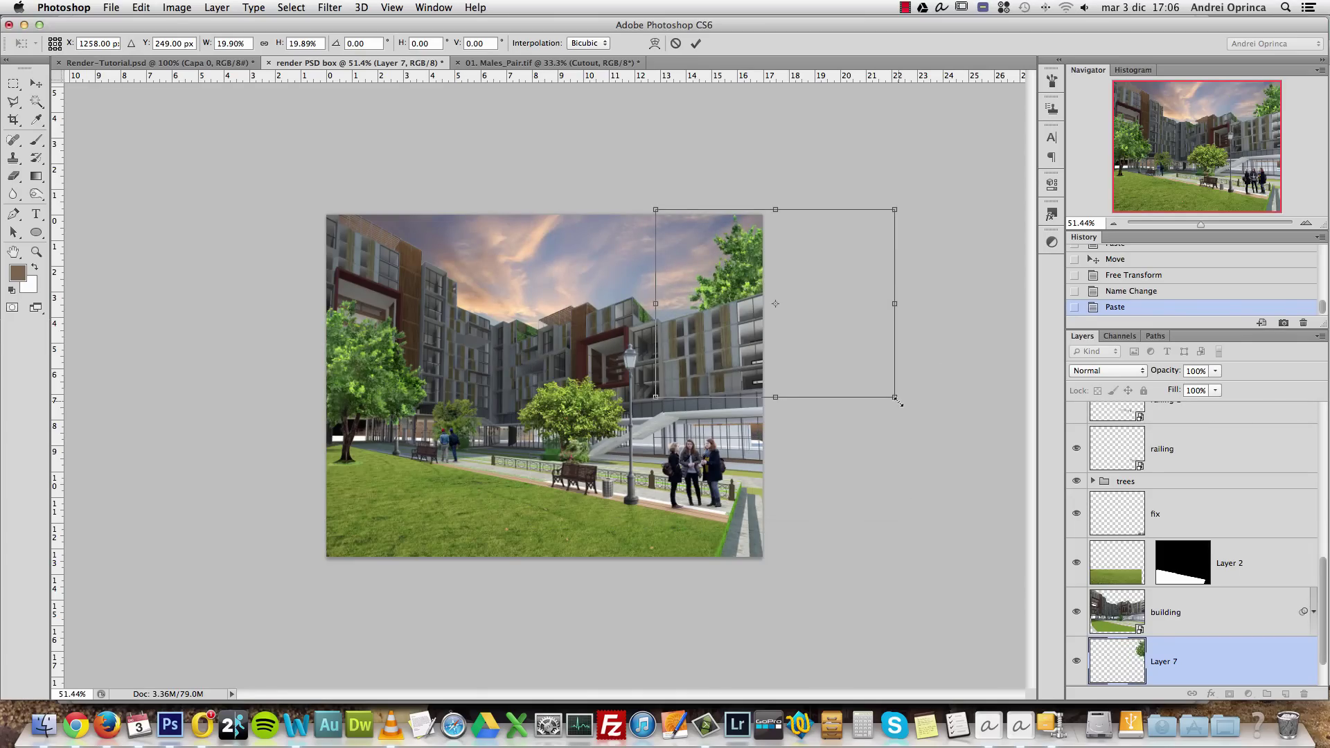
{"action": "left_click_drag", "start_coordinate": [896, 399], "coordinate": [997, 480]}
{"action": "left_click_drag", "start_coordinate": [917, 421], "coordinate": [891, 434]}
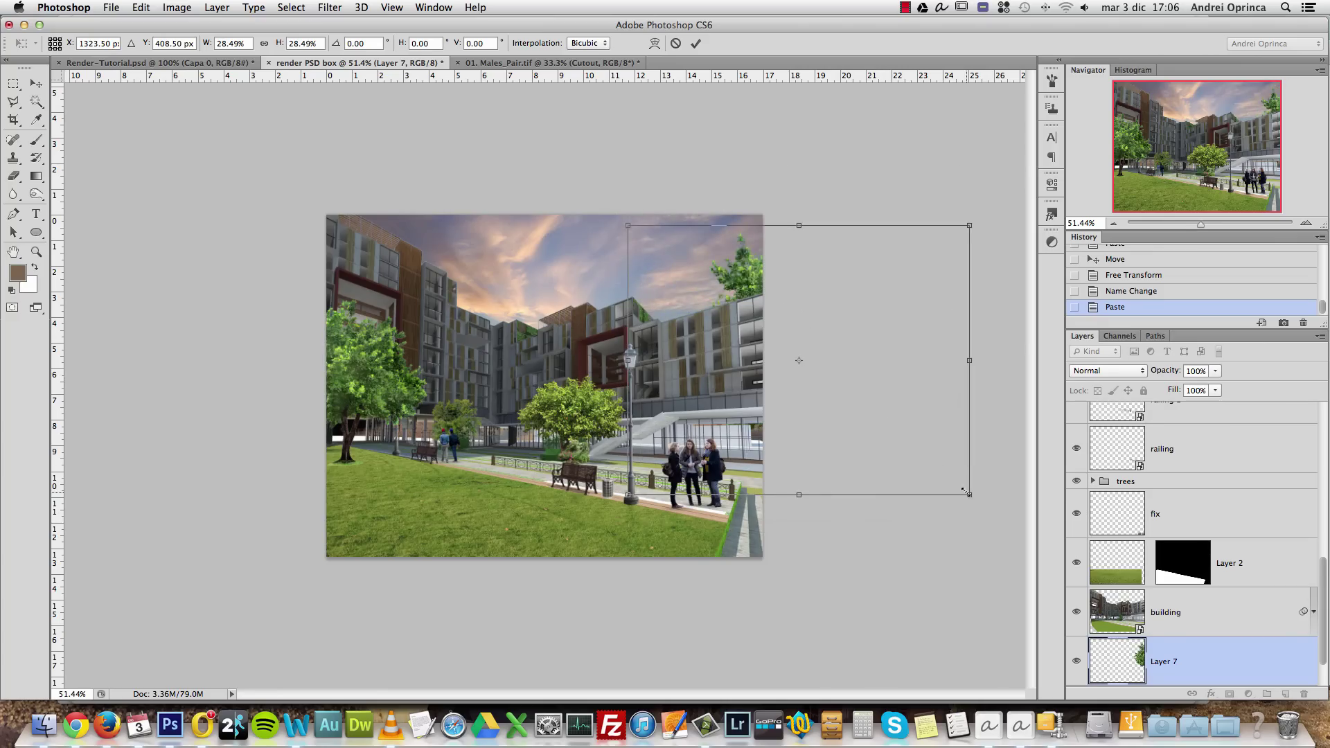
{"action": "left_click_drag", "start_coordinate": [968, 492], "coordinate": [845, 397]}
{"action": "left_click_drag", "start_coordinate": [766, 349], "coordinate": [808, 382]}
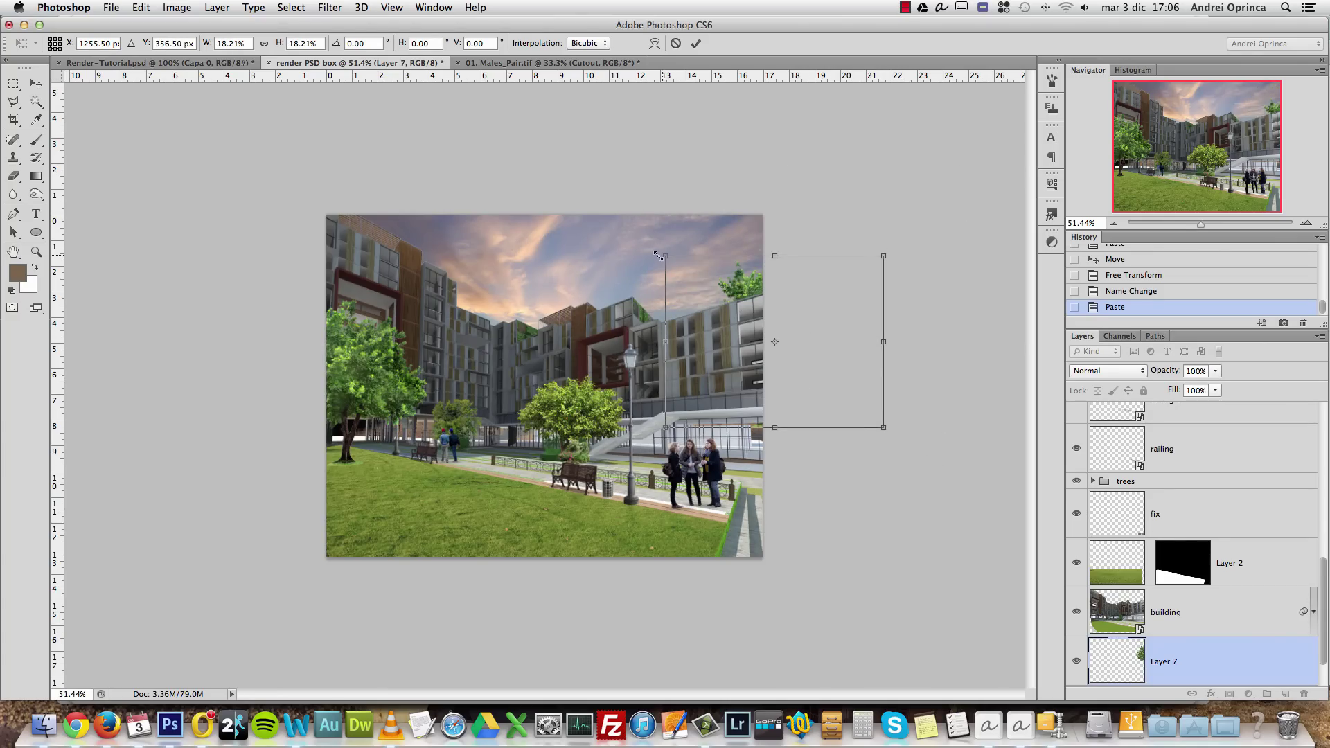
{"action": "left_click_drag", "start_coordinate": [658, 256], "coordinate": [673, 268]}
{"action": "left_click_drag", "start_coordinate": [759, 337], "coordinate": [740, 320]}
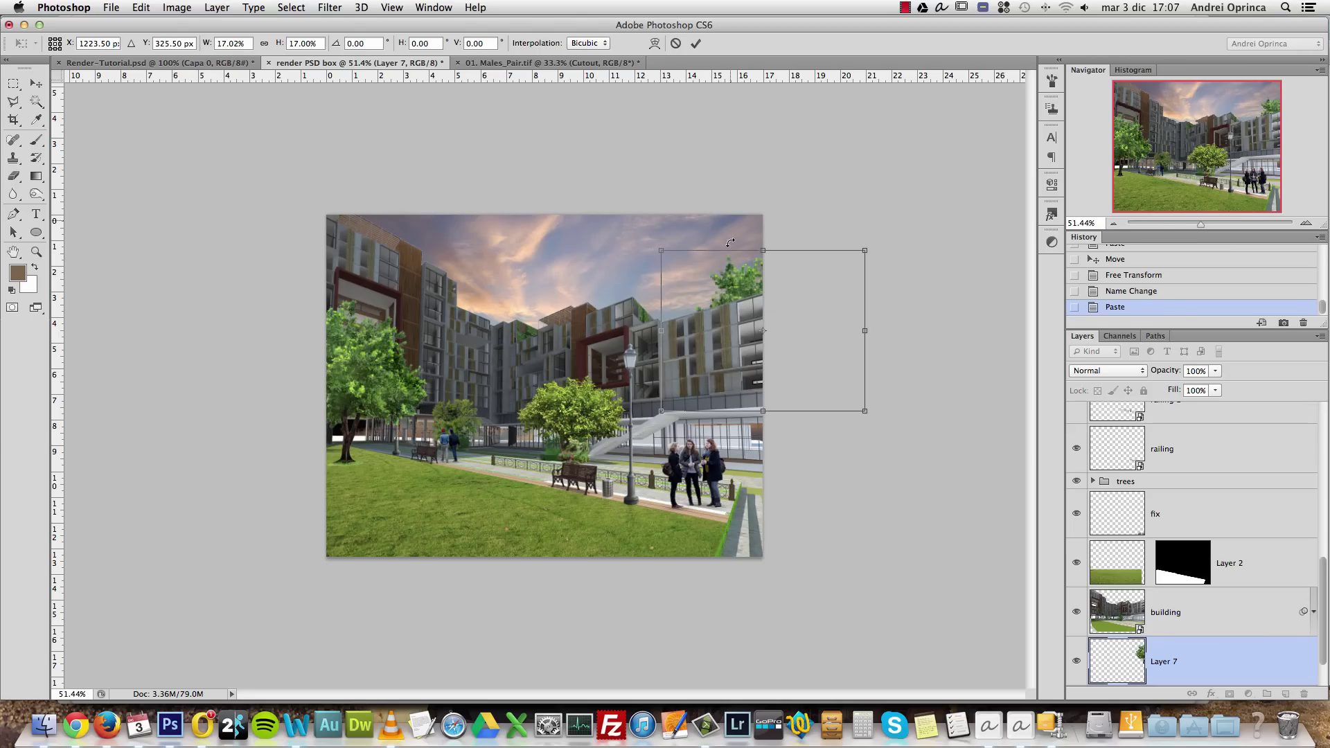
{"action": "left_click_drag", "start_coordinate": [663, 250], "coordinate": [764, 313]}
{"action": "key", "text": "Return"}
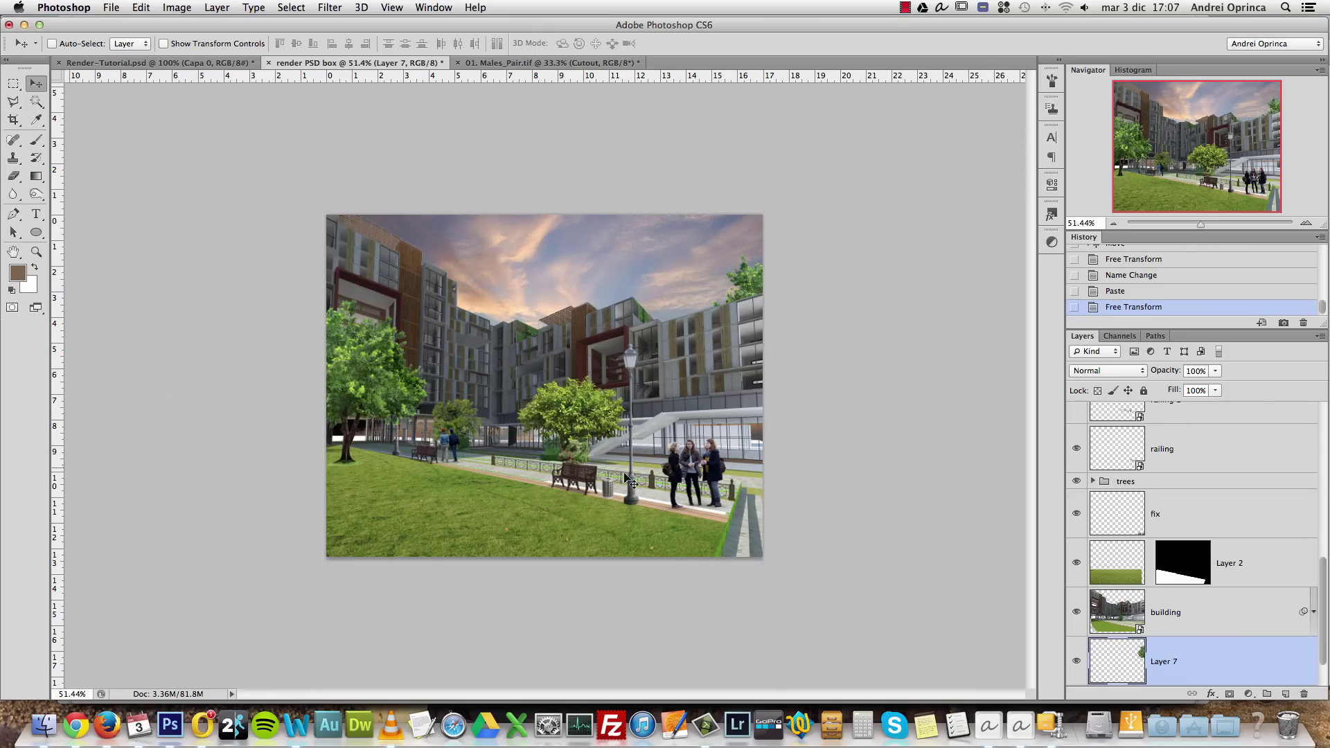
Add a new layer above the foreground tree layer, choose the Brush tool and set the layer's blending mode to Screen
{"action": "scroll", "coordinate": [1220, 516], "scroll_direction": "up", "scroll_amount": 10}
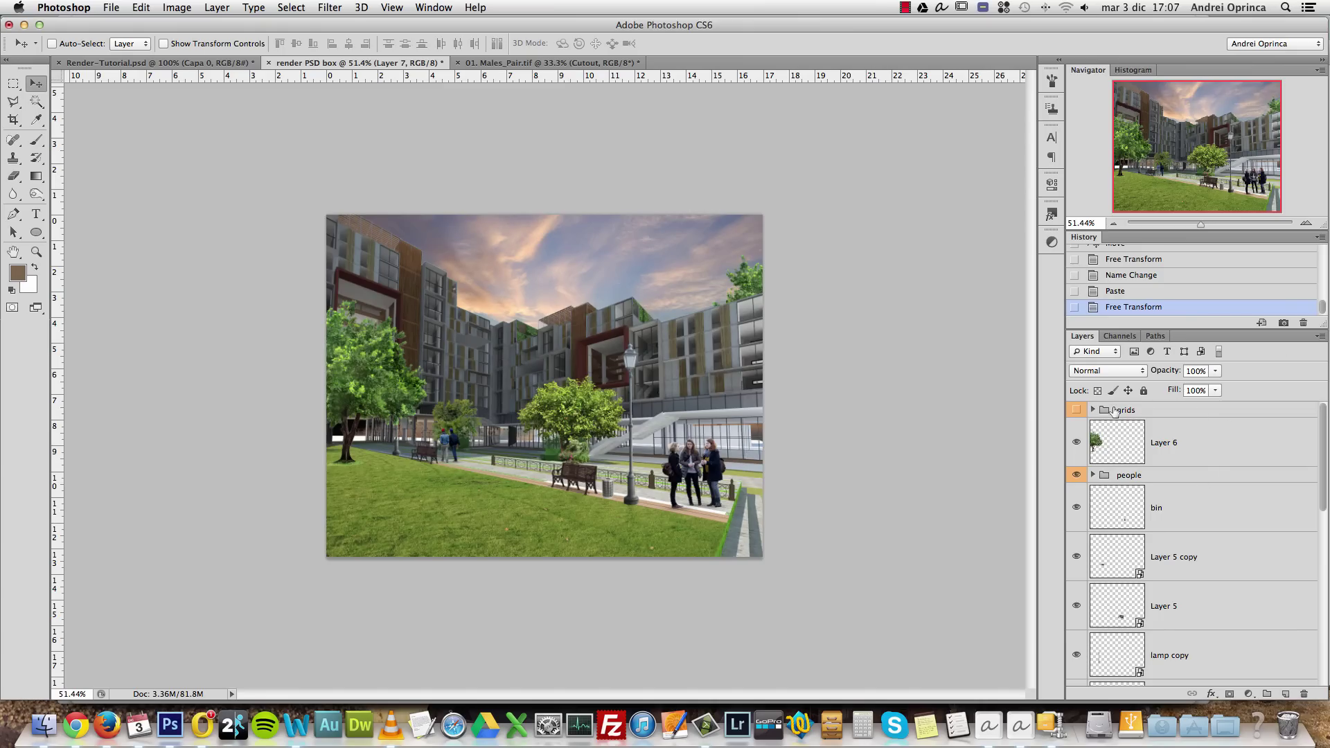
{"action": "key", "text": "super+1"}
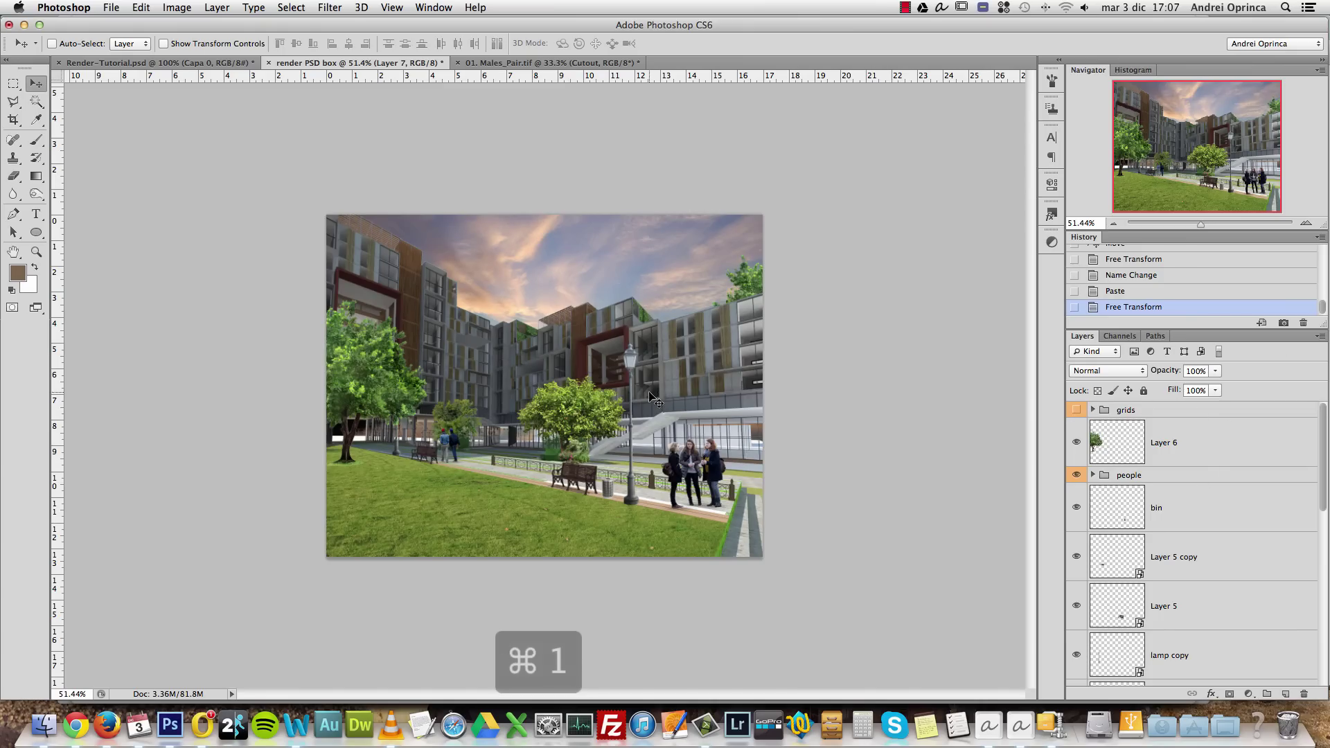
{"action": "left_click", "coordinate": [1190, 434]}
{"action": "left_click", "coordinate": [1286, 693]}
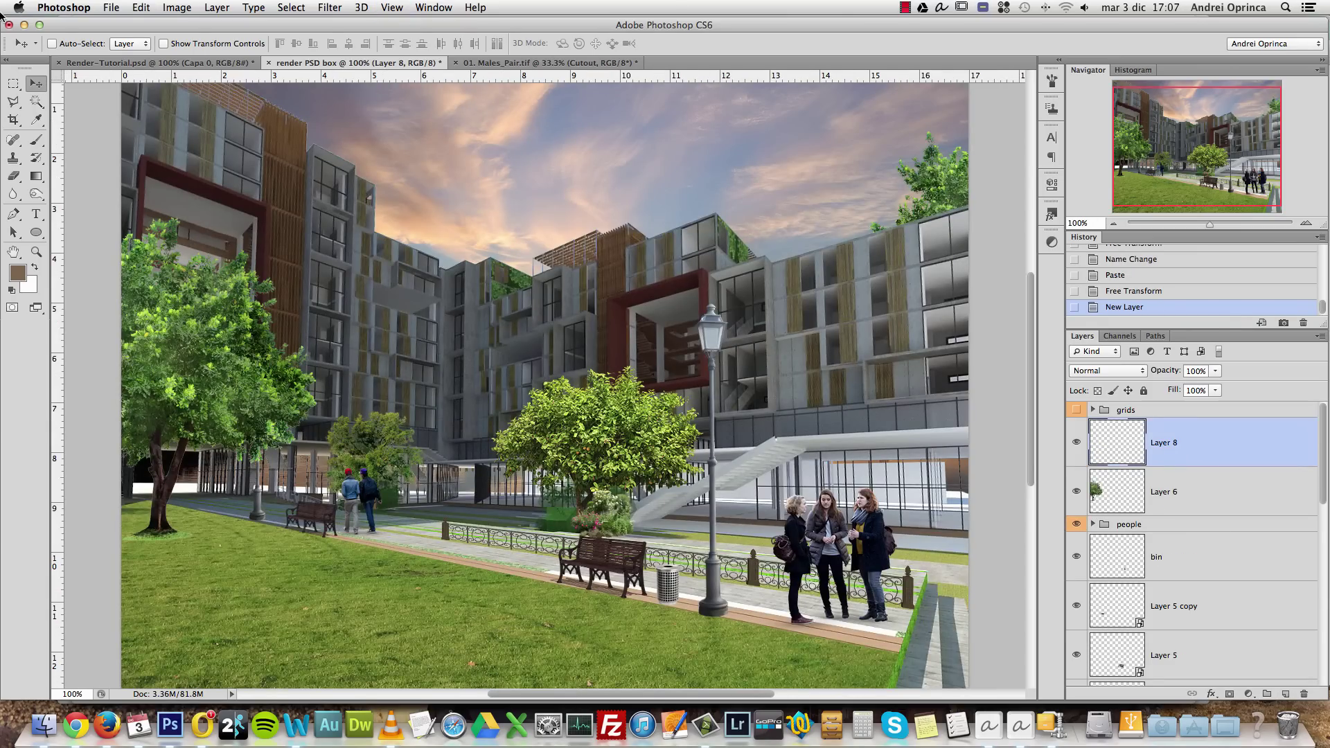
{"action": "left_click", "coordinate": [37, 140]}
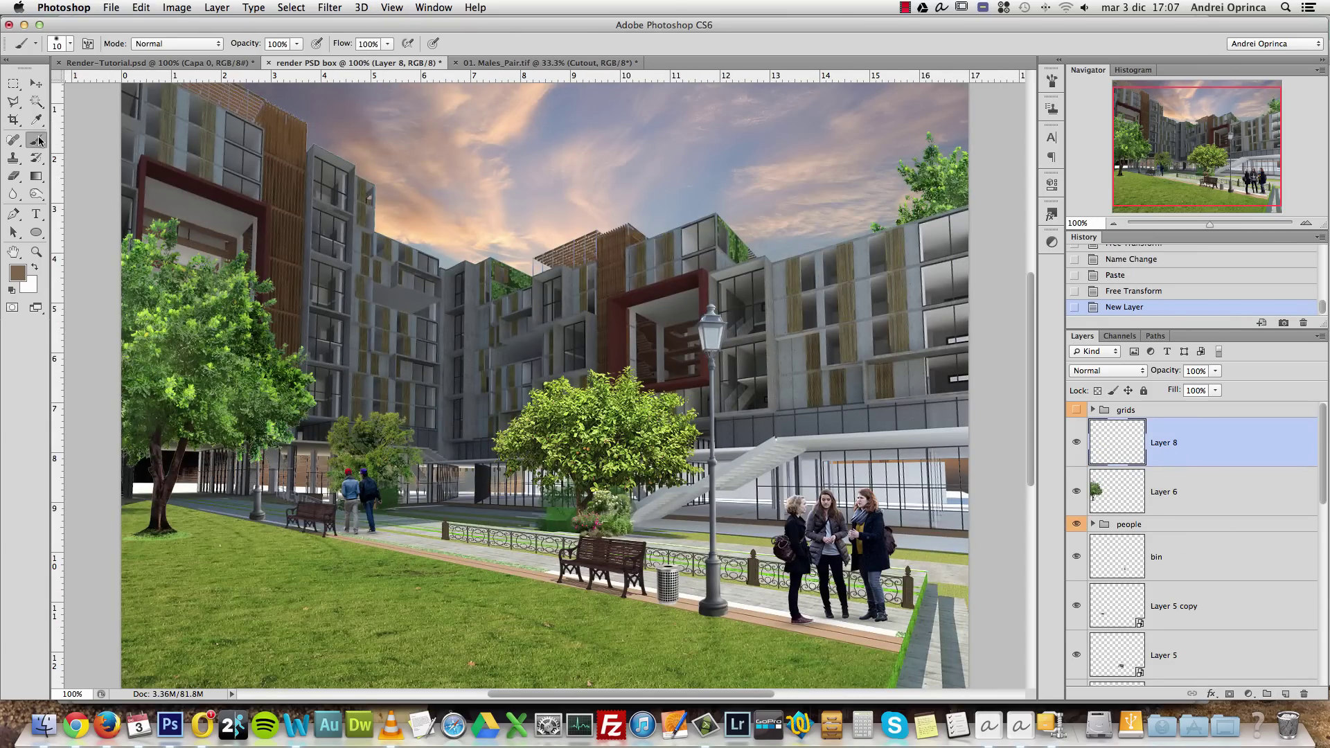
{"action": "left_click", "coordinate": [1108, 372]}
{"action": "left_click", "coordinate": [1088, 475]}
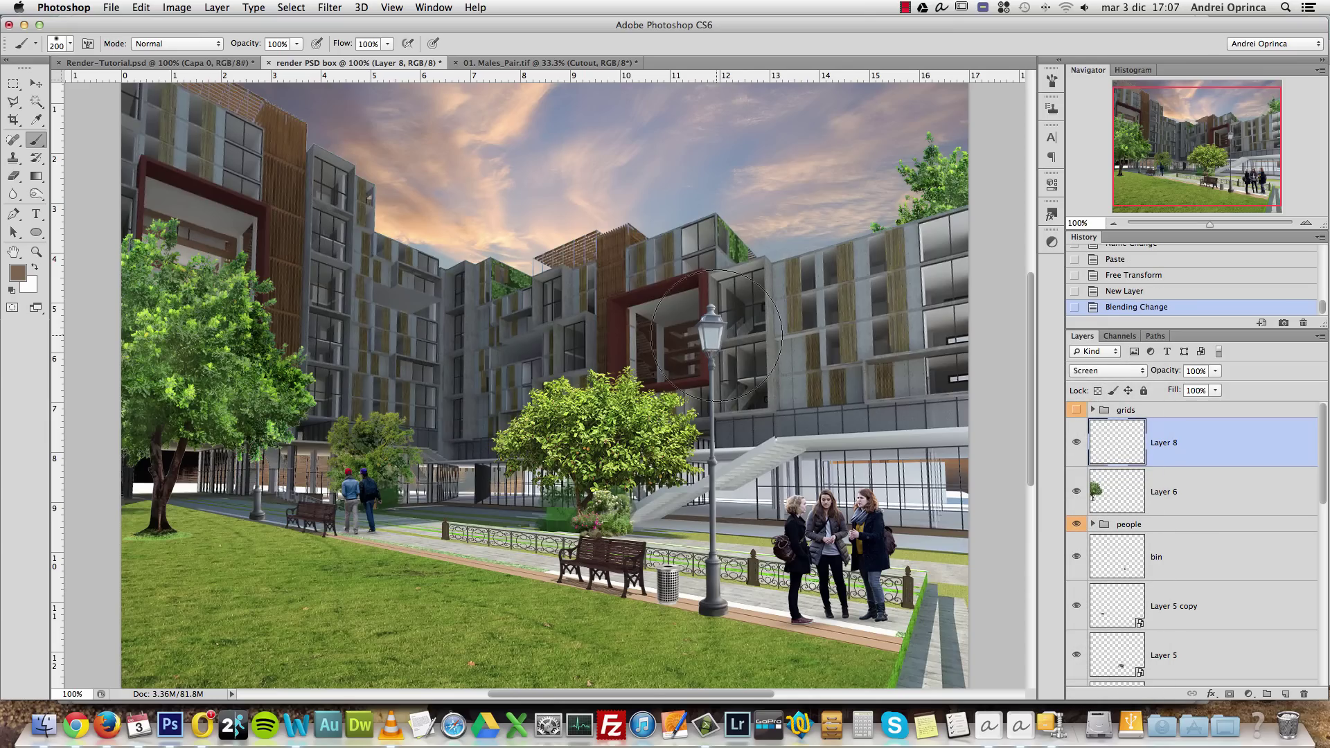
Set the brush to a soft tip with 0% hardness and a size of 191 px
{"action": "right_click", "coordinate": [740, 325]}
{"action": "left_click_drag", "start_coordinate": [793, 387], "coordinate": [729, 386]}
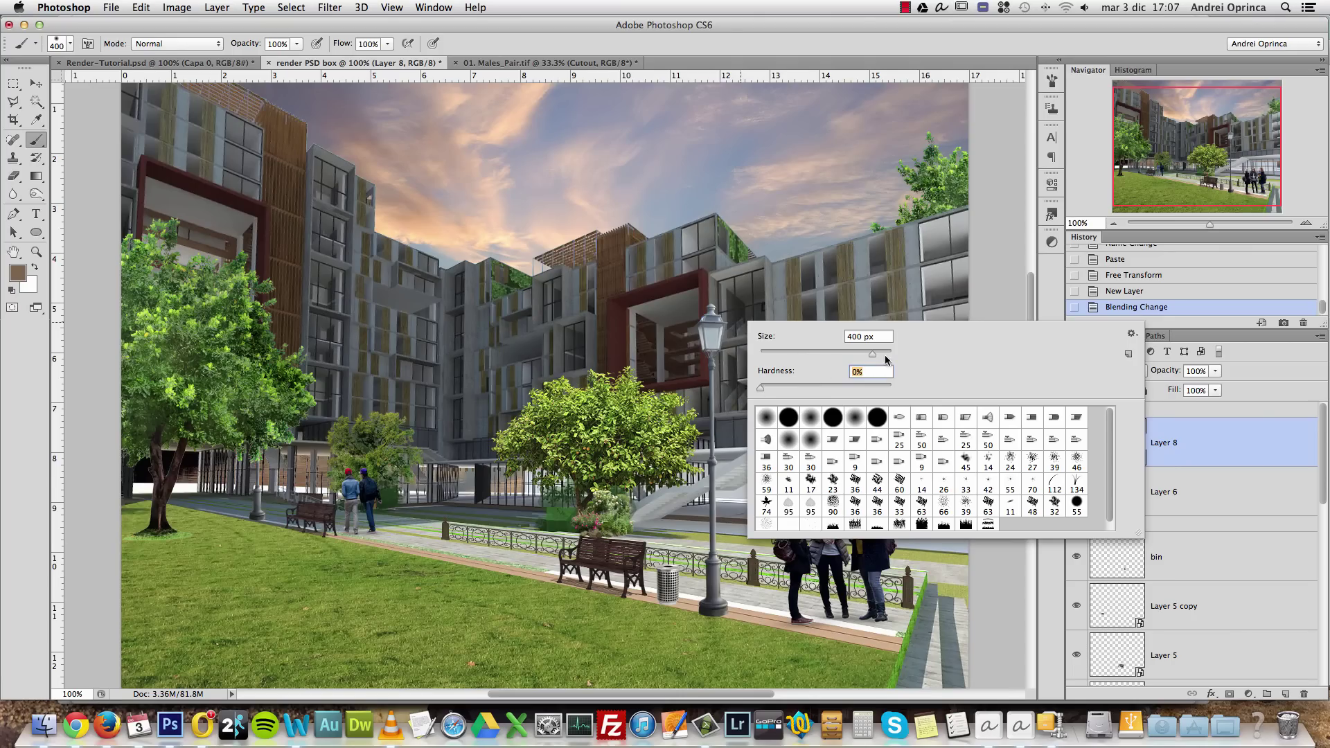
{"action": "left_click_drag", "start_coordinate": [873, 354], "coordinate": [857, 357]}
{"action": "left_click", "coordinate": [1196, 438]}
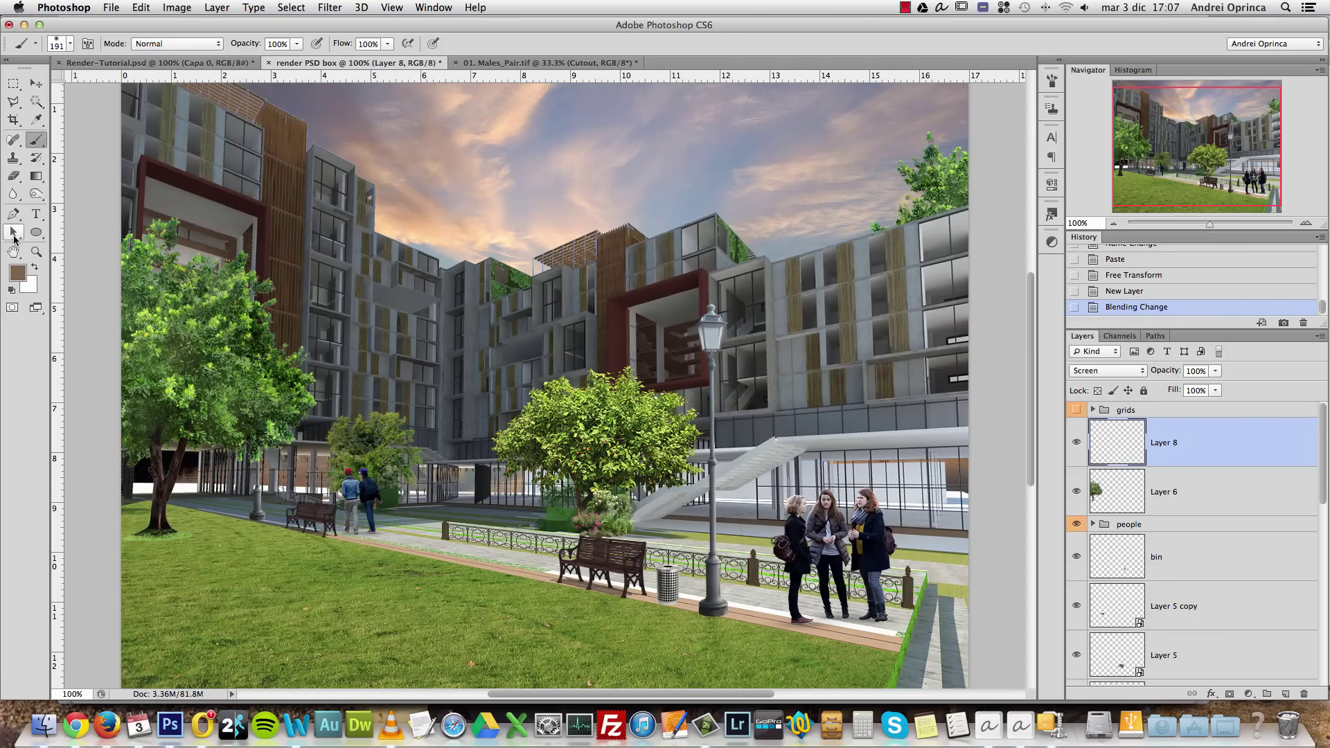
Change the foreground colour to a pale warm beige for the brush
{"action": "left_click", "coordinate": [17, 272]}
{"action": "left_click", "coordinate": [817, 230]}
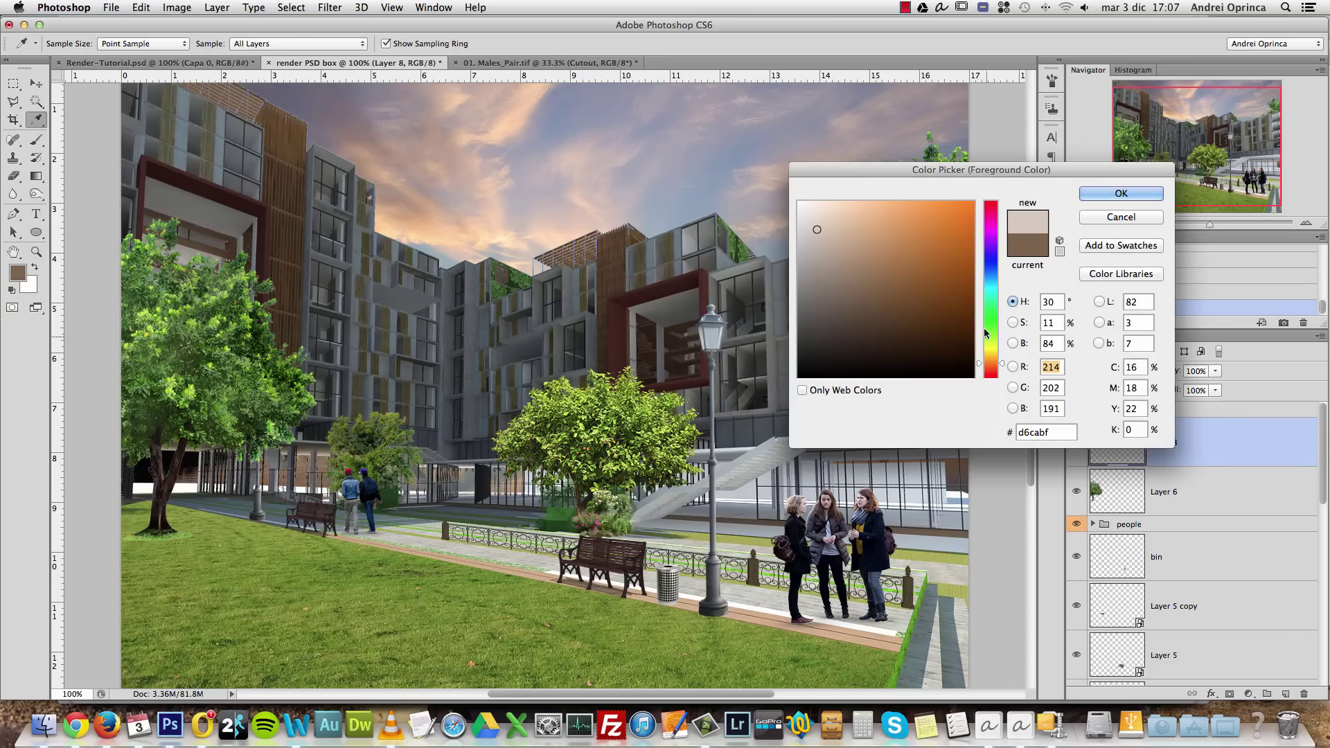
{"action": "left_click", "coordinate": [994, 357]}
{"action": "left_click", "coordinate": [1120, 193]}
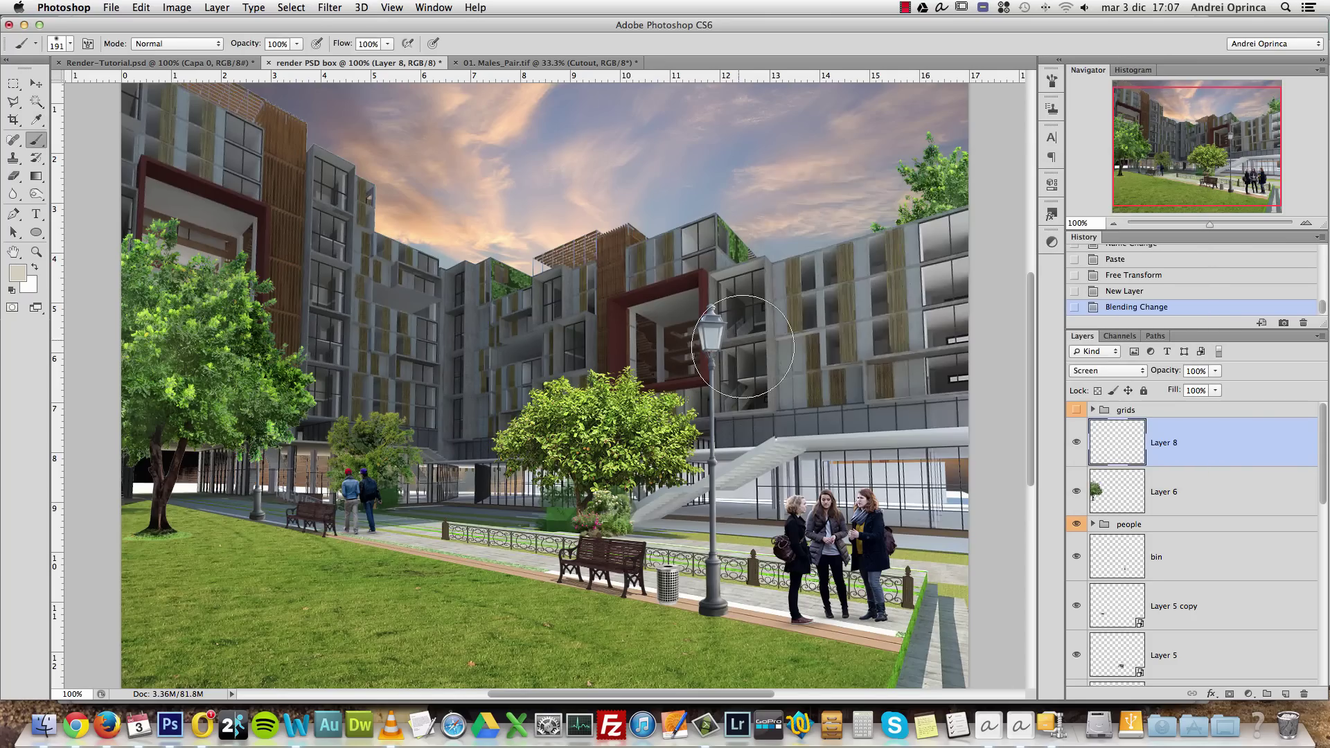
Paint one soft 200 px glow over the foreground street lamp's head and undo the trial glow at the rear lamp
{"action": "left_click", "coordinate": [713, 335]}
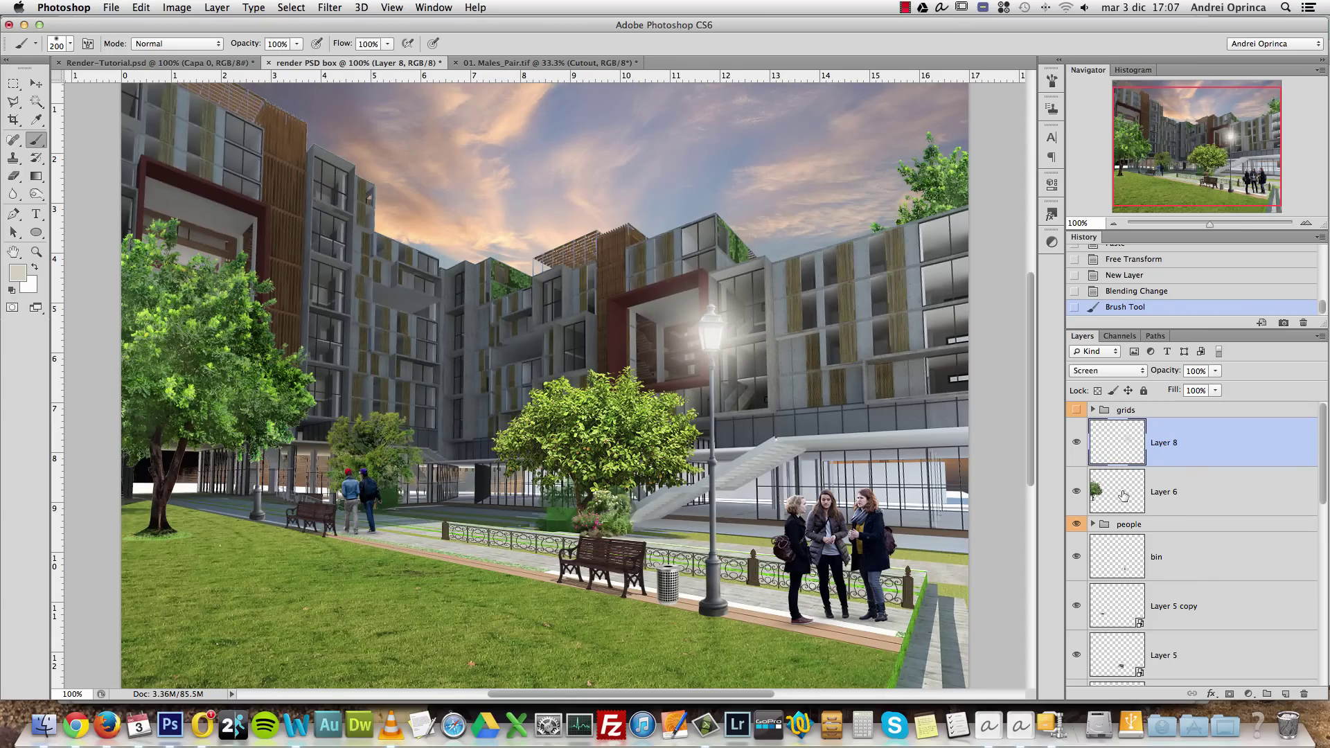
{"action": "left_click", "coordinate": [259, 395]}
{"action": "key", "text": "super+z"}
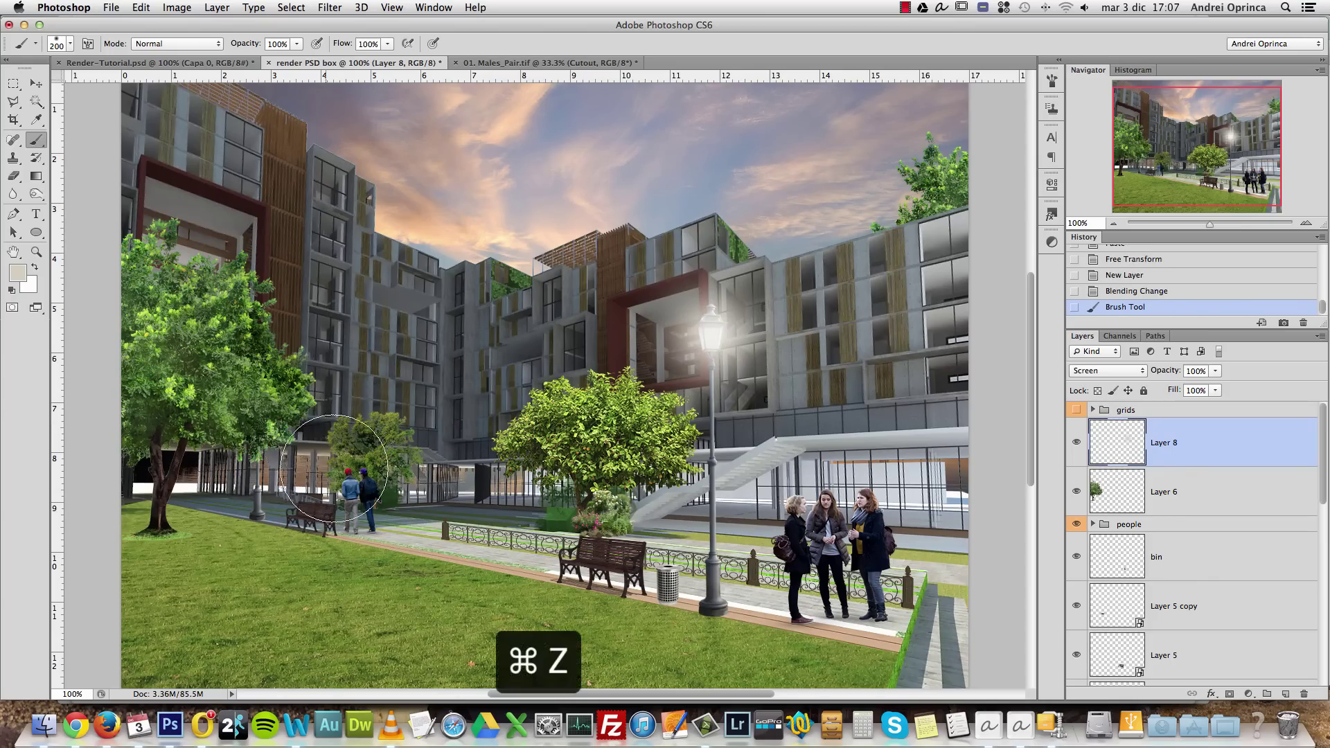
Add a new layer directly above the lamp layer and paint a 150 px glow on the rear lamp behind the tree
{"action": "scroll", "coordinate": [1168, 602], "scroll_direction": "down", "scroll_amount": 3}
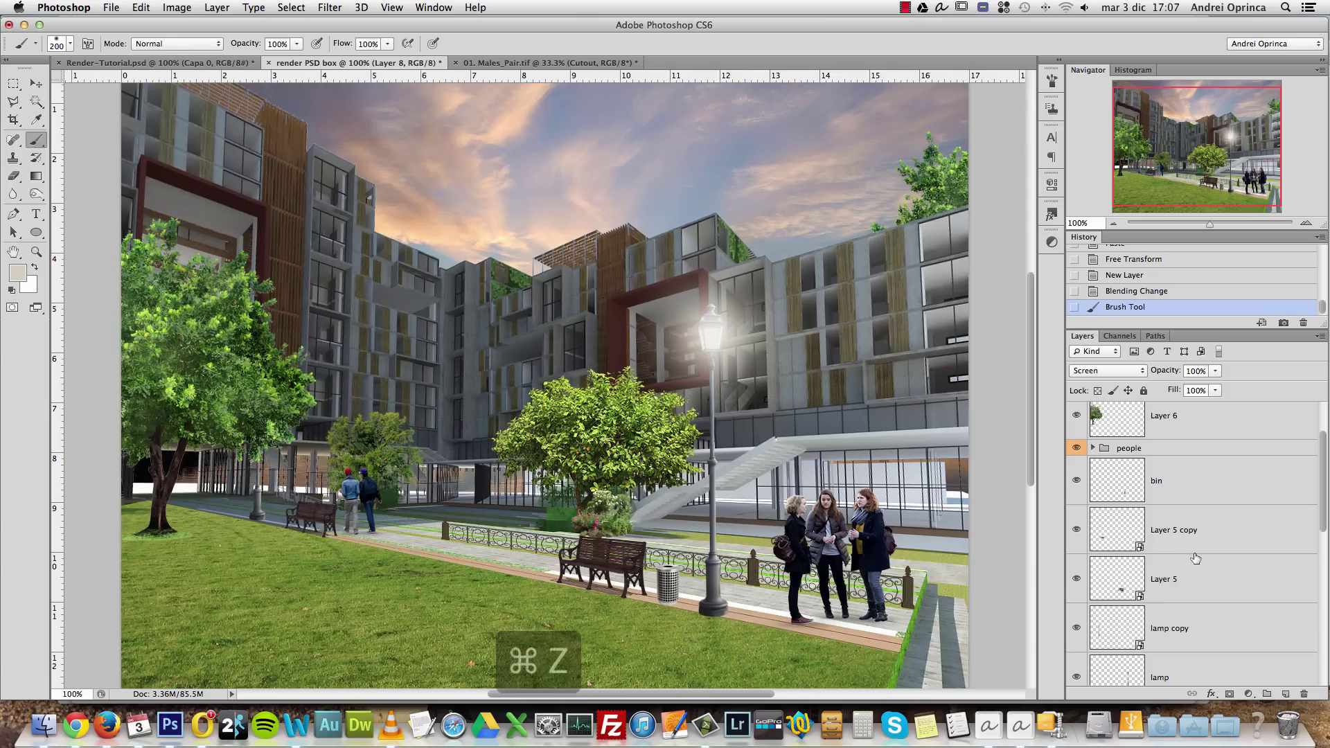
{"action": "scroll", "coordinate": [1173, 559], "scroll_direction": "down", "scroll_amount": 3}
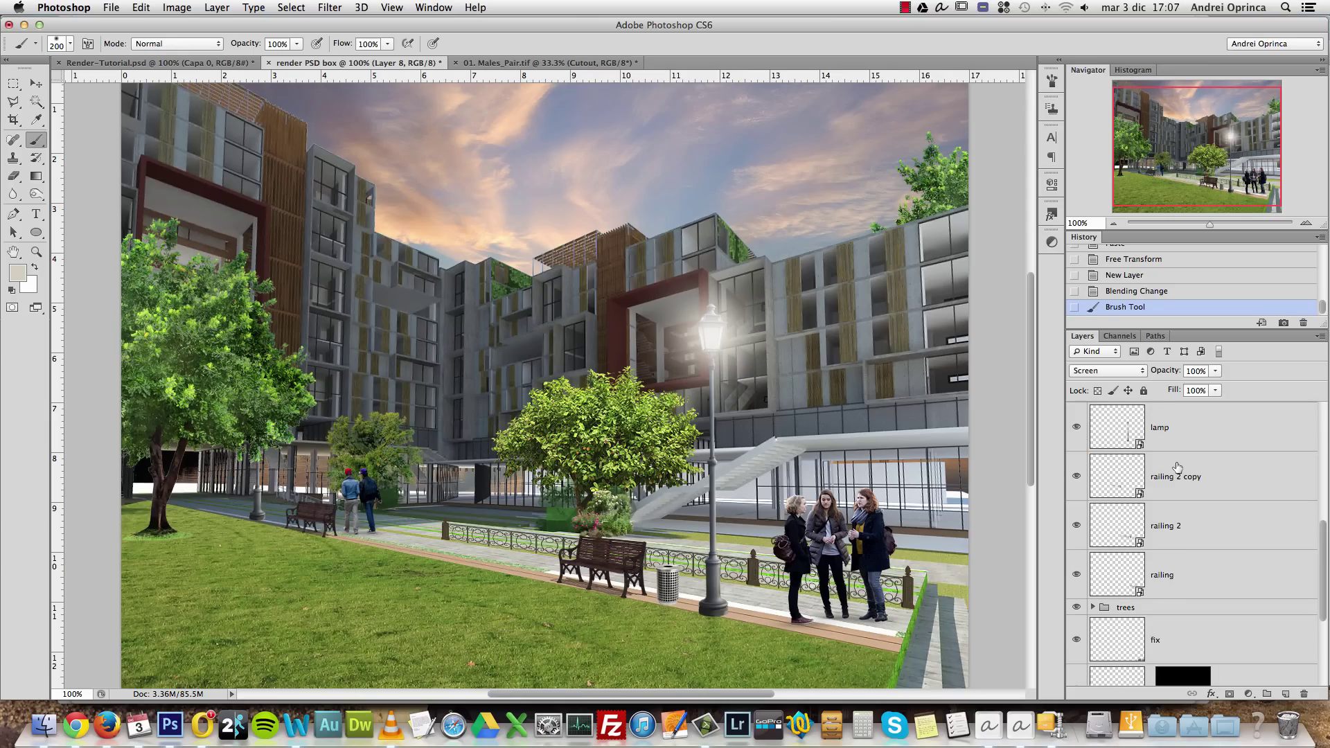
{"action": "left_click", "coordinate": [1177, 439]}
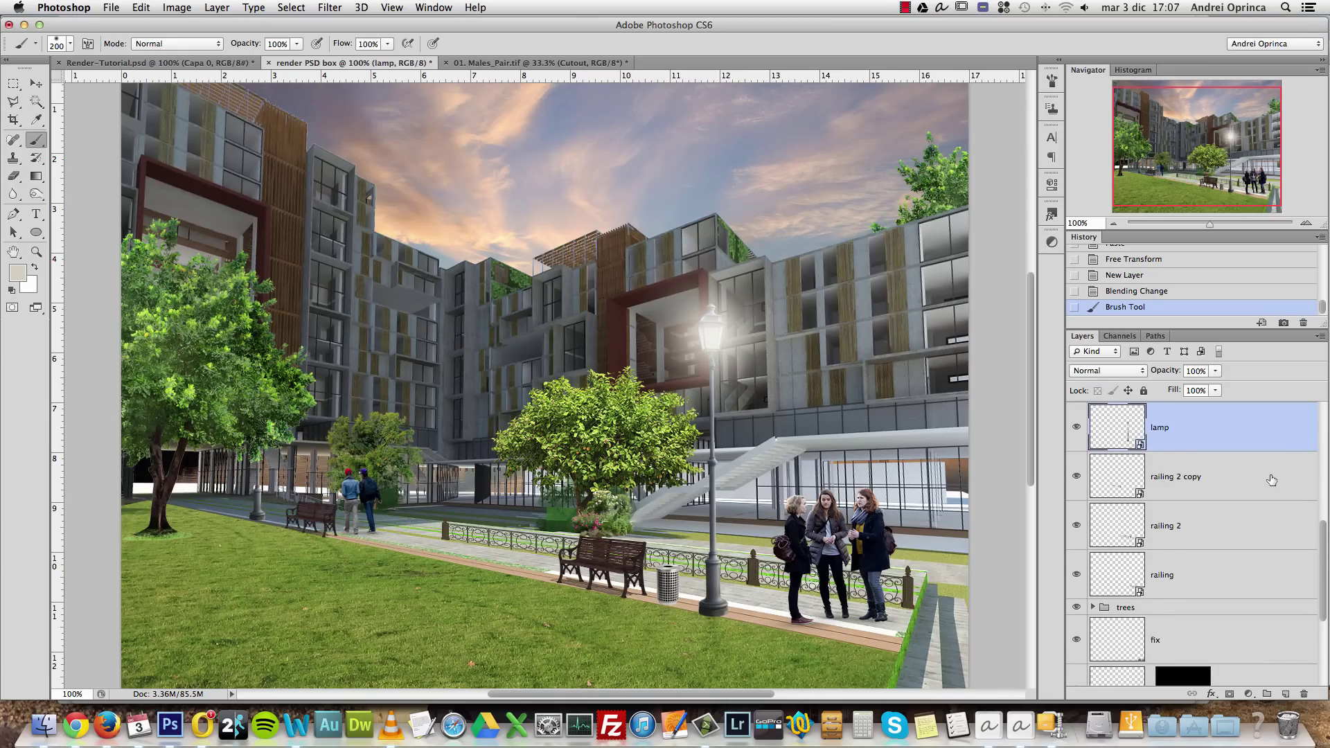
{"action": "left_click", "coordinate": [1285, 693]}
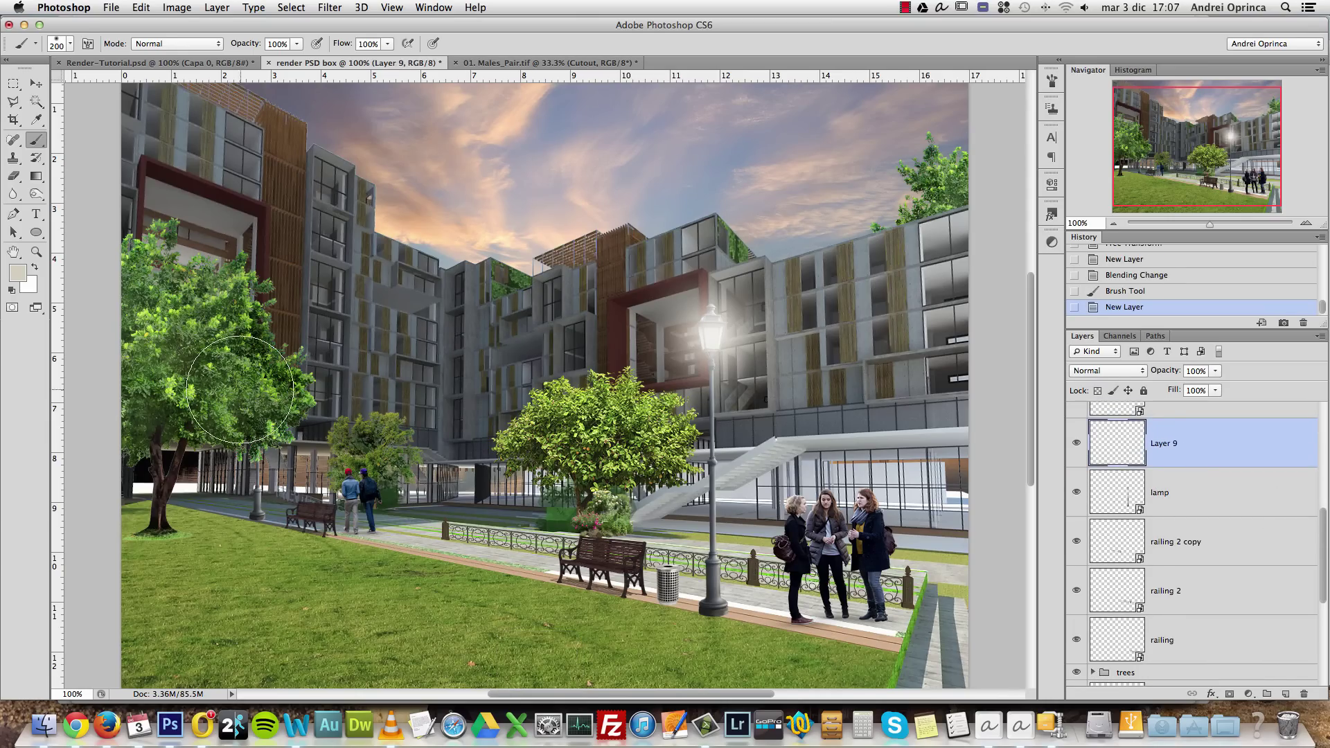
{"action": "key", "text": "bracketleft"}
{"action": "key", "text": "bracketleft"}
{"action": "left_click_drag", "start_coordinate": [266, 397], "coordinate": [272, 467]}
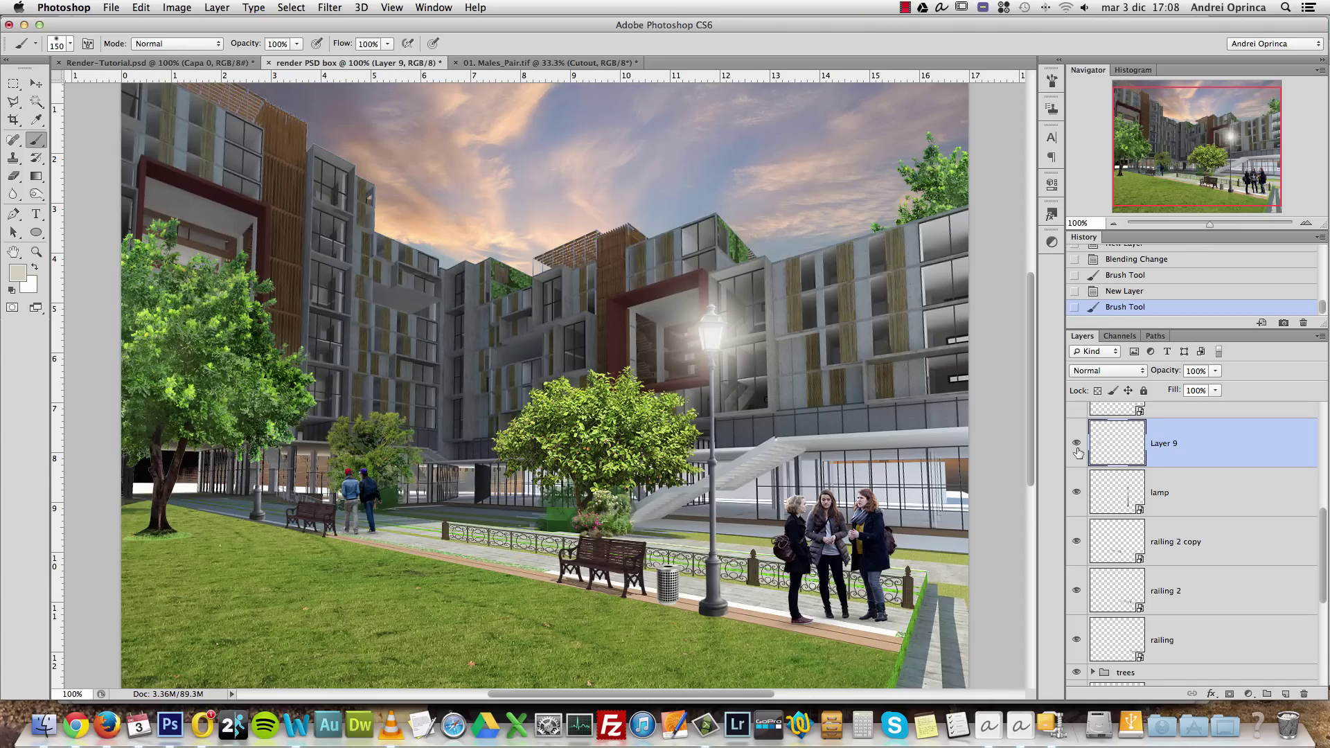
Close the 01. Males_Pair.tif cut-out document and return to the render PSD box document
{"action": "left_click_drag", "start_coordinate": [776, 393], "coordinate": [818, 452]}
{"action": "scroll", "coordinate": [1175, 482], "scroll_direction": "down", "scroll_amount": 3}
{"action": "scroll", "coordinate": [1176, 482], "scroll_direction": "up", "scroll_amount": 5}
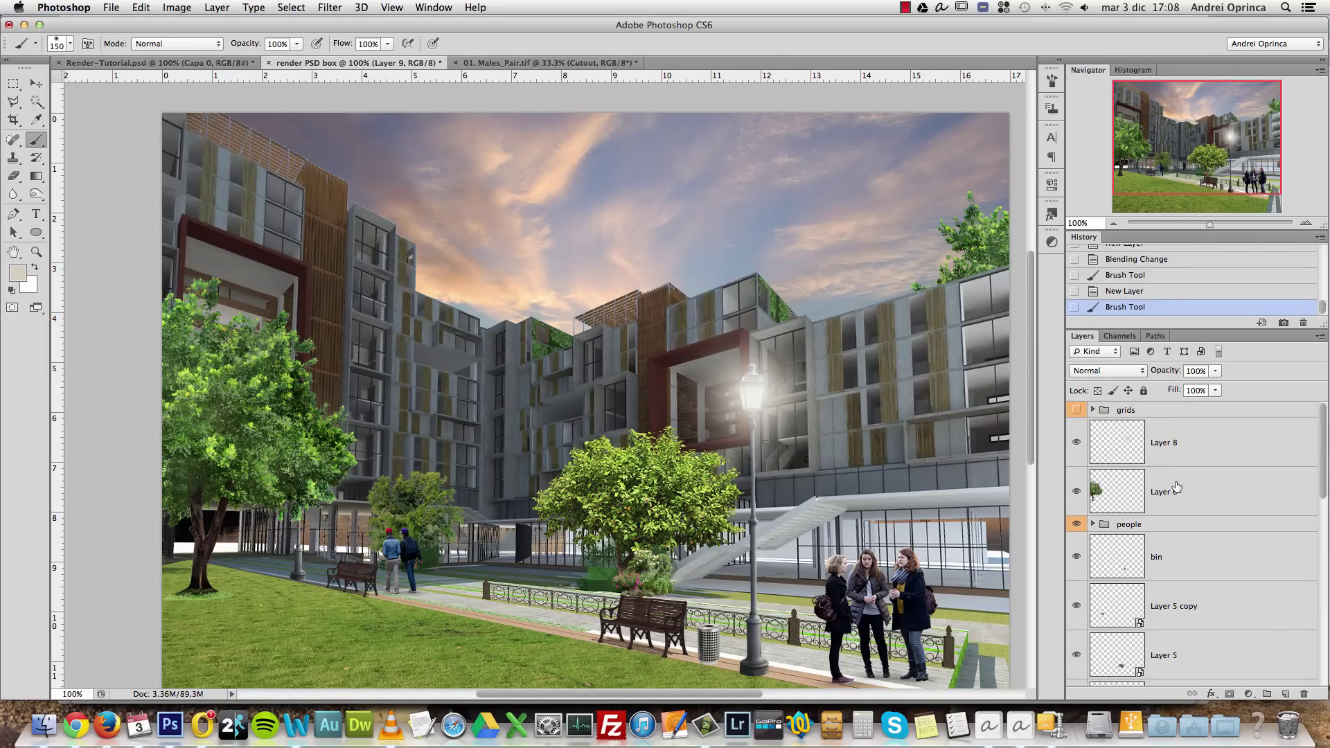
{"action": "scroll", "coordinate": [790, 416], "scroll_direction": "right", "scroll_amount": 2}
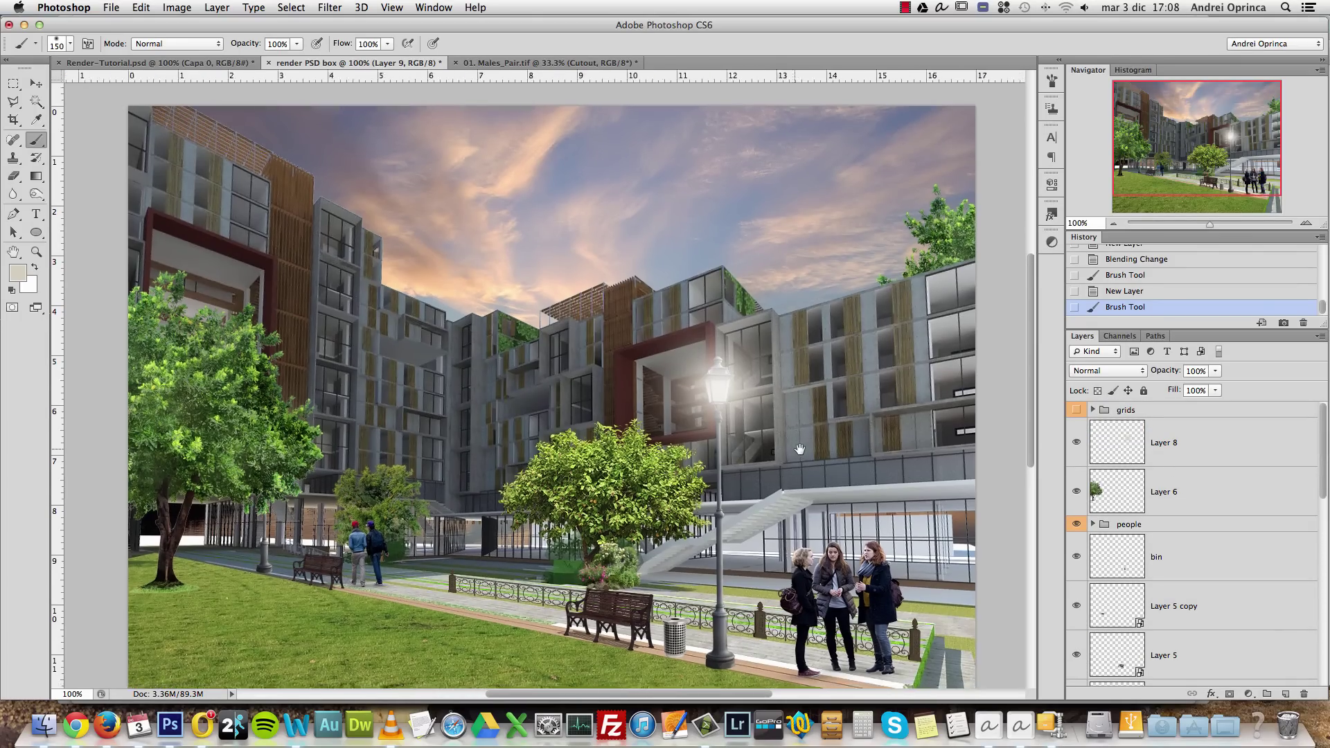
{"action": "left_click", "coordinate": [513, 63]}
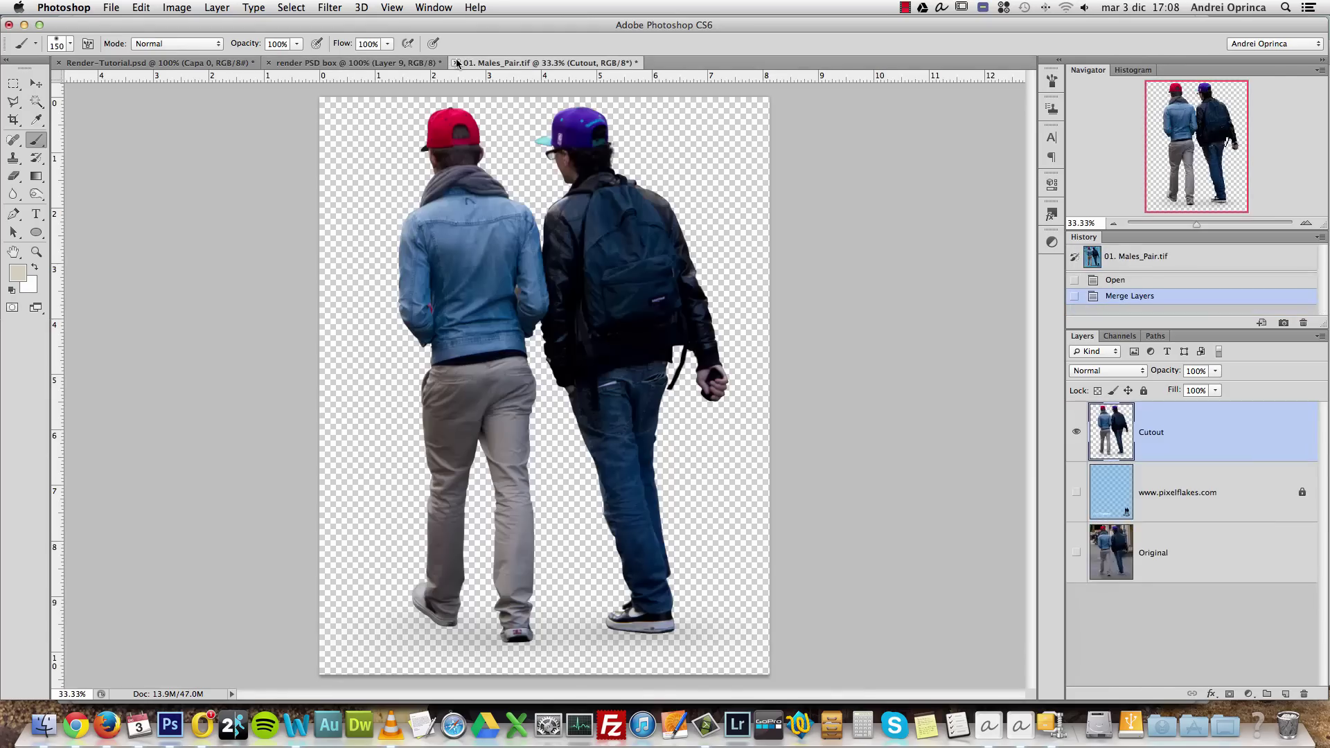
{"action": "key", "text": "super+w"}
{"action": "left_click", "coordinate": [617, 250]}
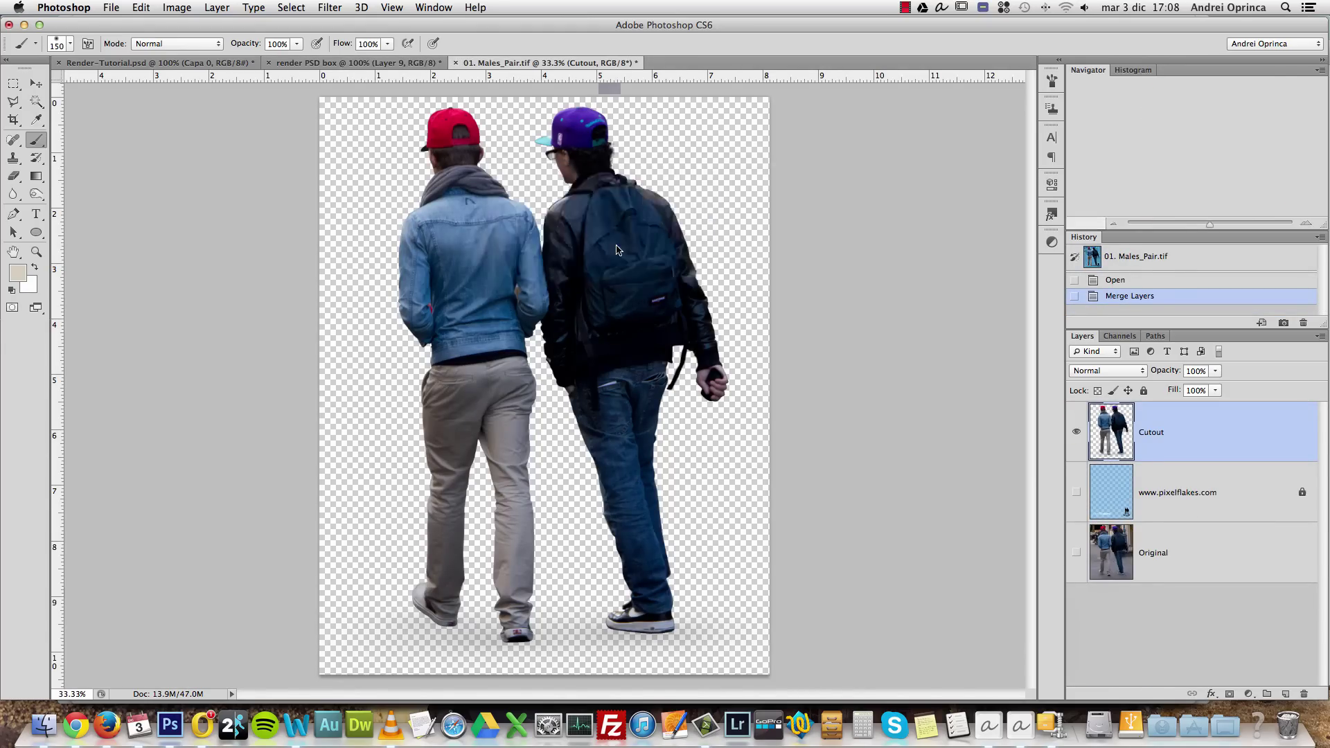
{"action": "scroll", "coordinate": [705, 353], "scroll_direction": "down", "scroll_amount": 3}
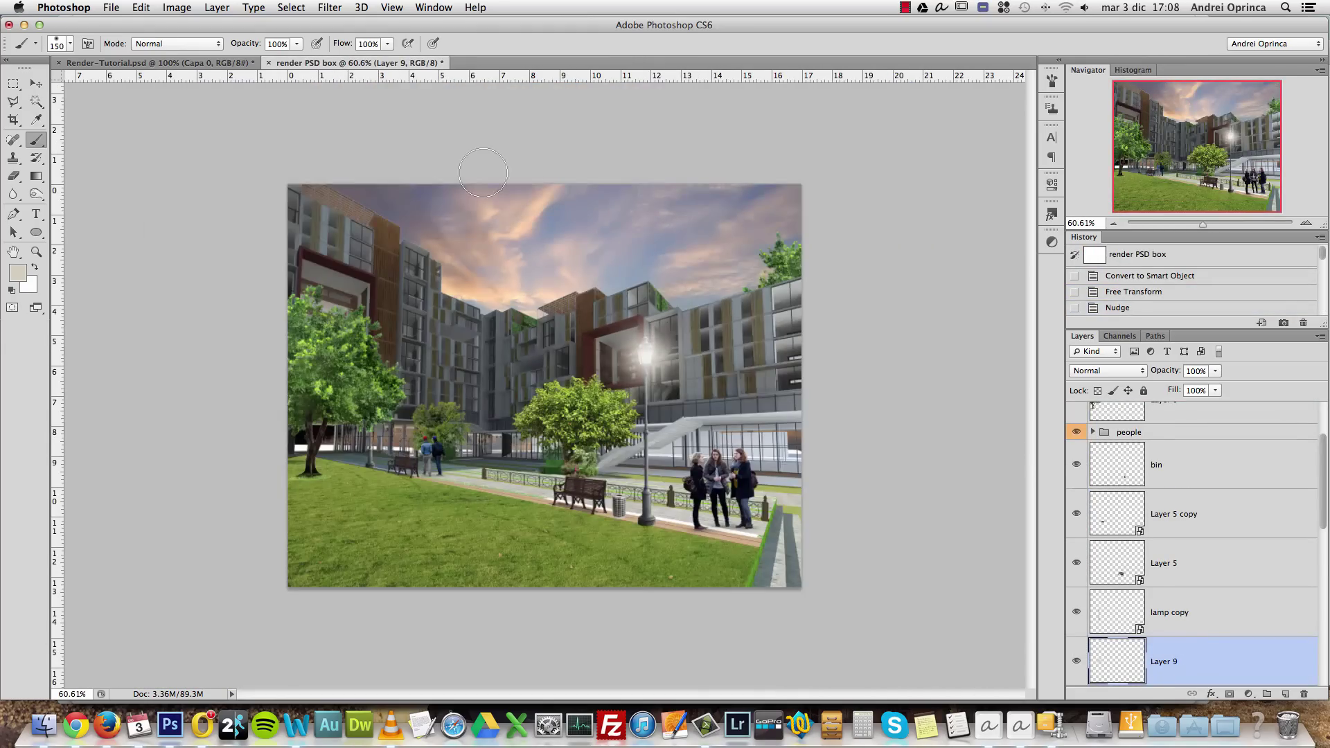
In Render-Tutorial.psd, isolate the Capa 1 sky layer, and show fondo 2 and Capa 16 with it
{"action": "left_click", "coordinate": [187, 63]}
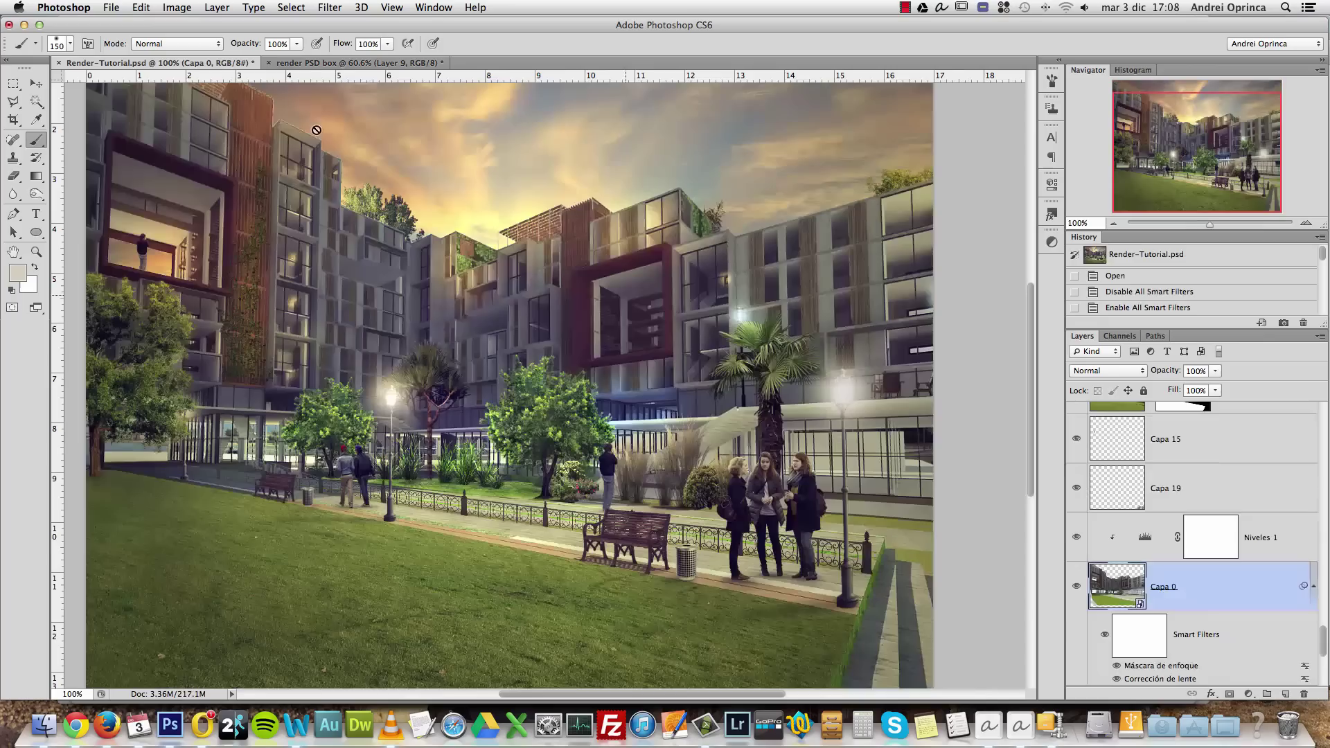
{"action": "scroll", "coordinate": [1115, 498], "scroll_direction": "down", "scroll_amount": 3}
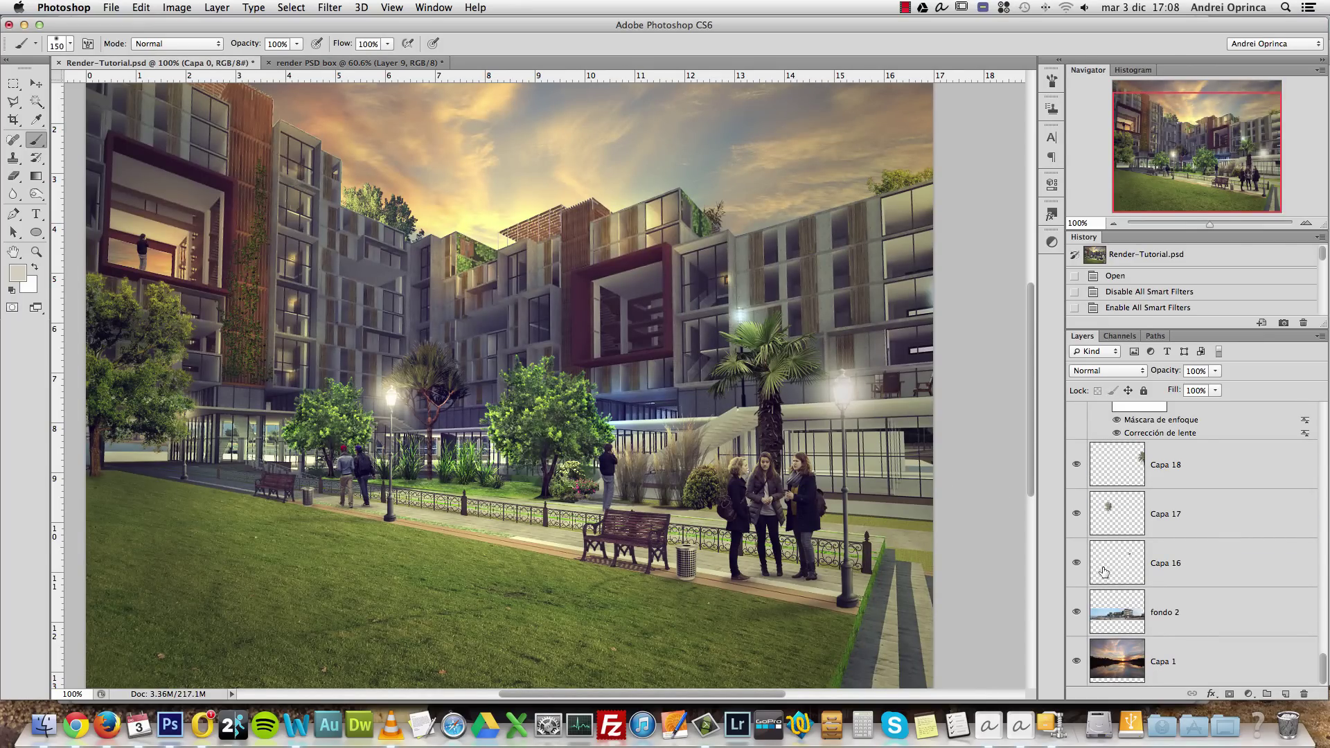
{"action": "scroll", "coordinate": [1104, 572], "scroll_direction": "up", "scroll_amount": 5}
{"action": "scroll", "coordinate": [1100, 608], "scroll_direction": "down", "scroll_amount": 5}
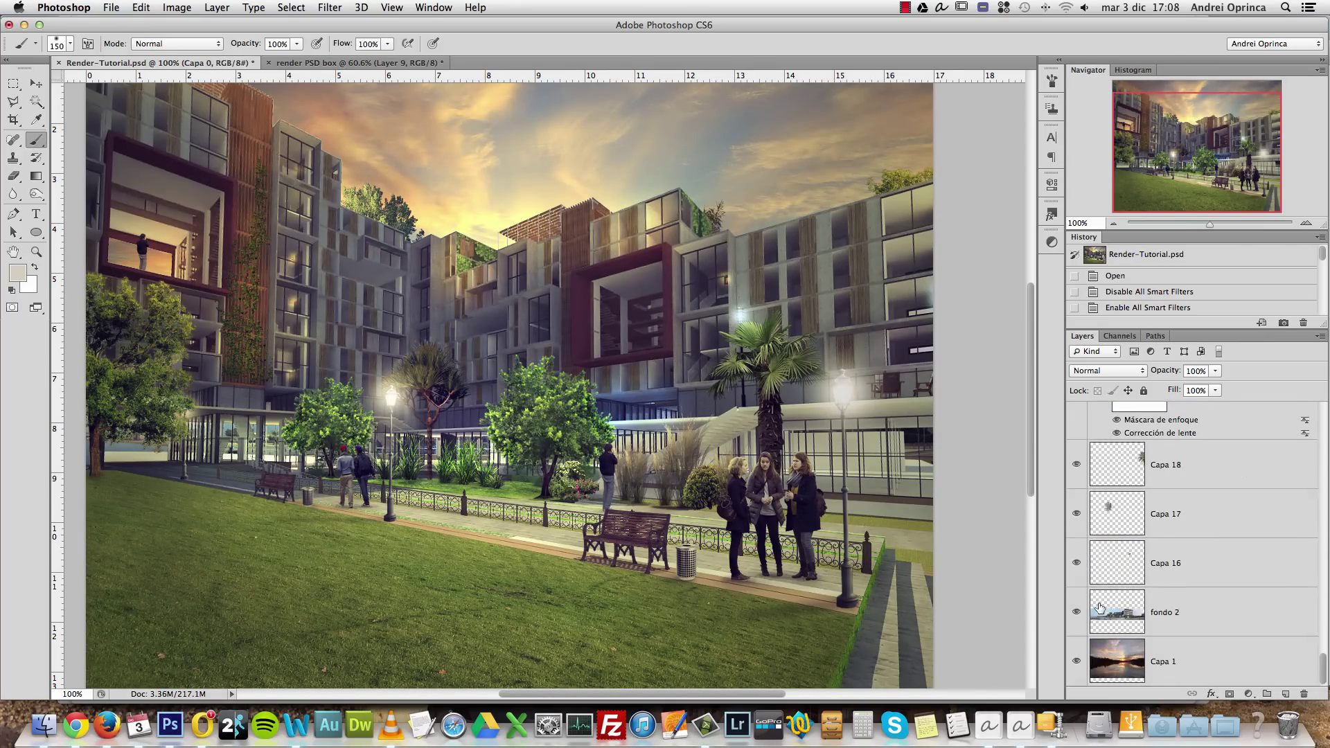
{"action": "left_click", "coordinate": [1077, 662], "text": "alt"}
{"action": "left_click", "coordinate": [1076, 613]}
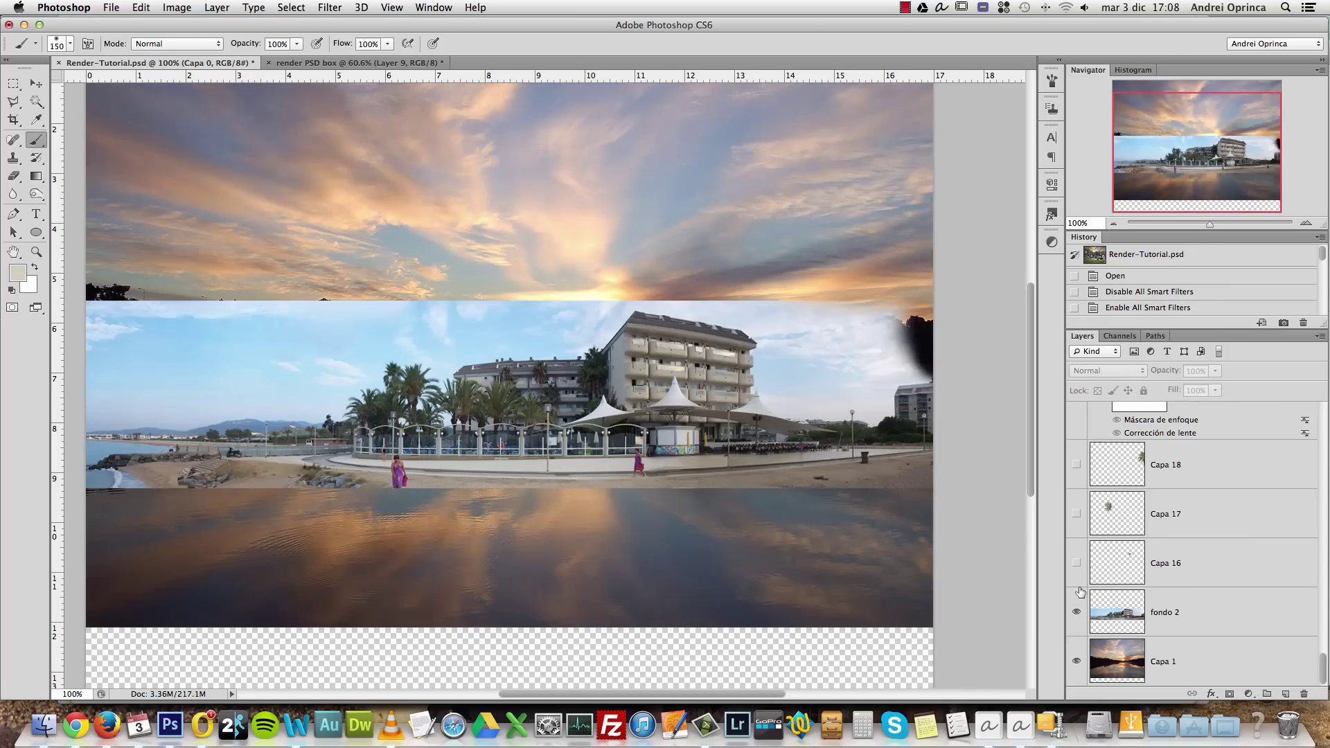
{"action": "left_click", "coordinate": [1076, 563]}
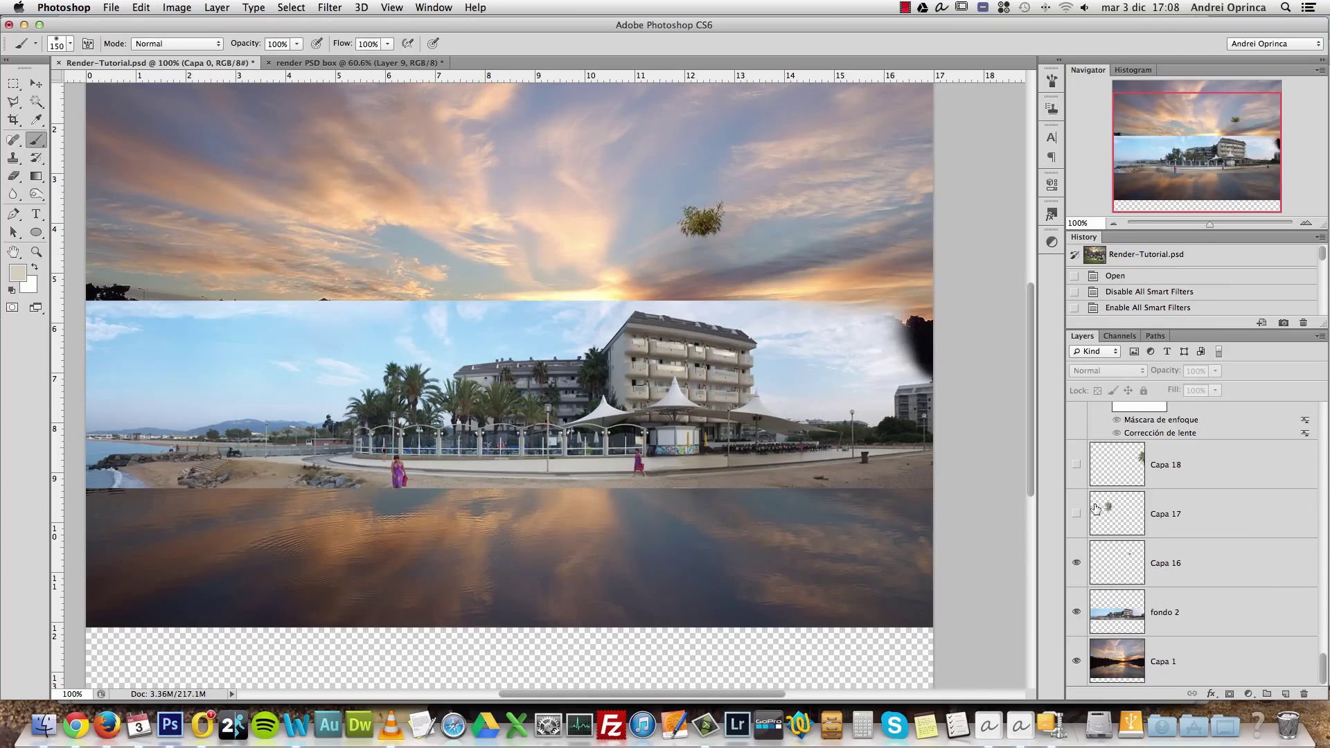
Show the Capa 0 building render and the rooftop tree layers Capa 17 and Capa 18
{"action": "scroll", "coordinate": [1096, 509], "scroll_direction": "up", "scroll_amount": 5}
{"action": "left_click", "coordinate": [1077, 669]}
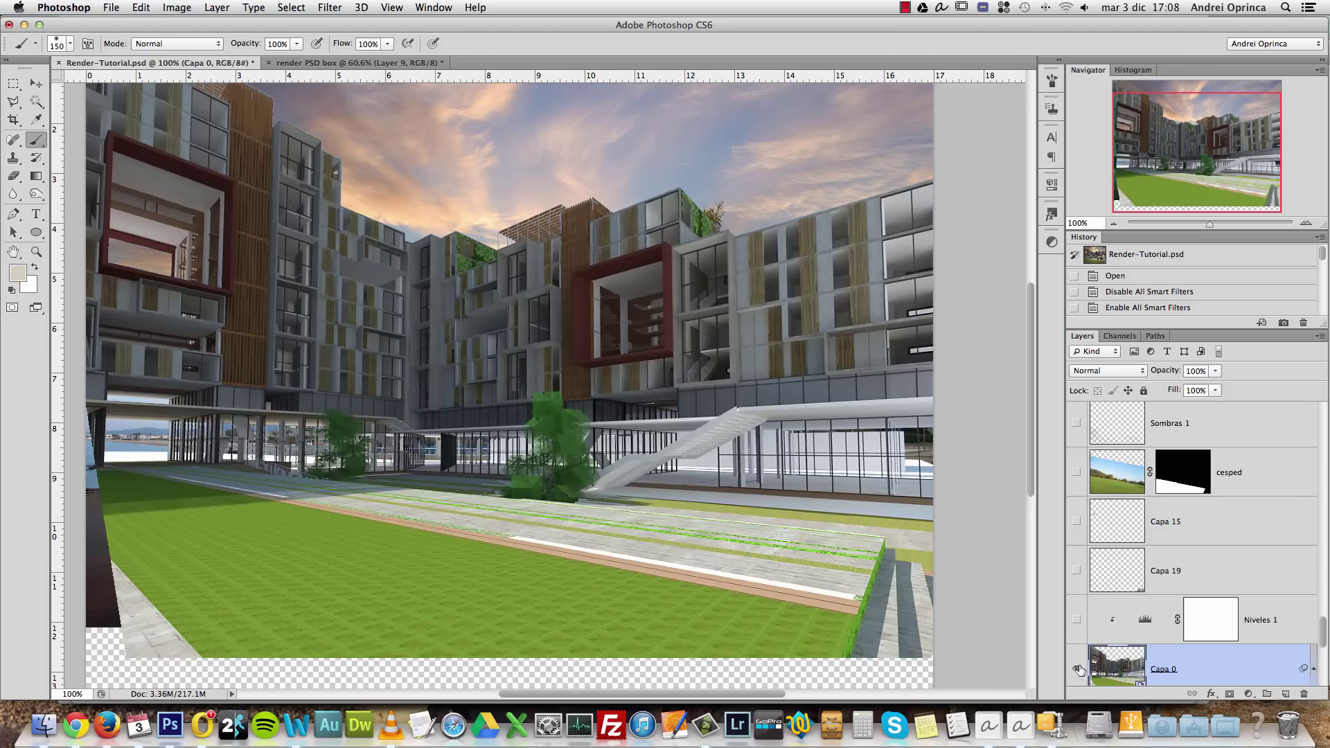
{"action": "scroll", "coordinate": [1079, 658], "scroll_direction": "down", "scroll_amount": 5}
{"action": "left_click", "coordinate": [1077, 523]}
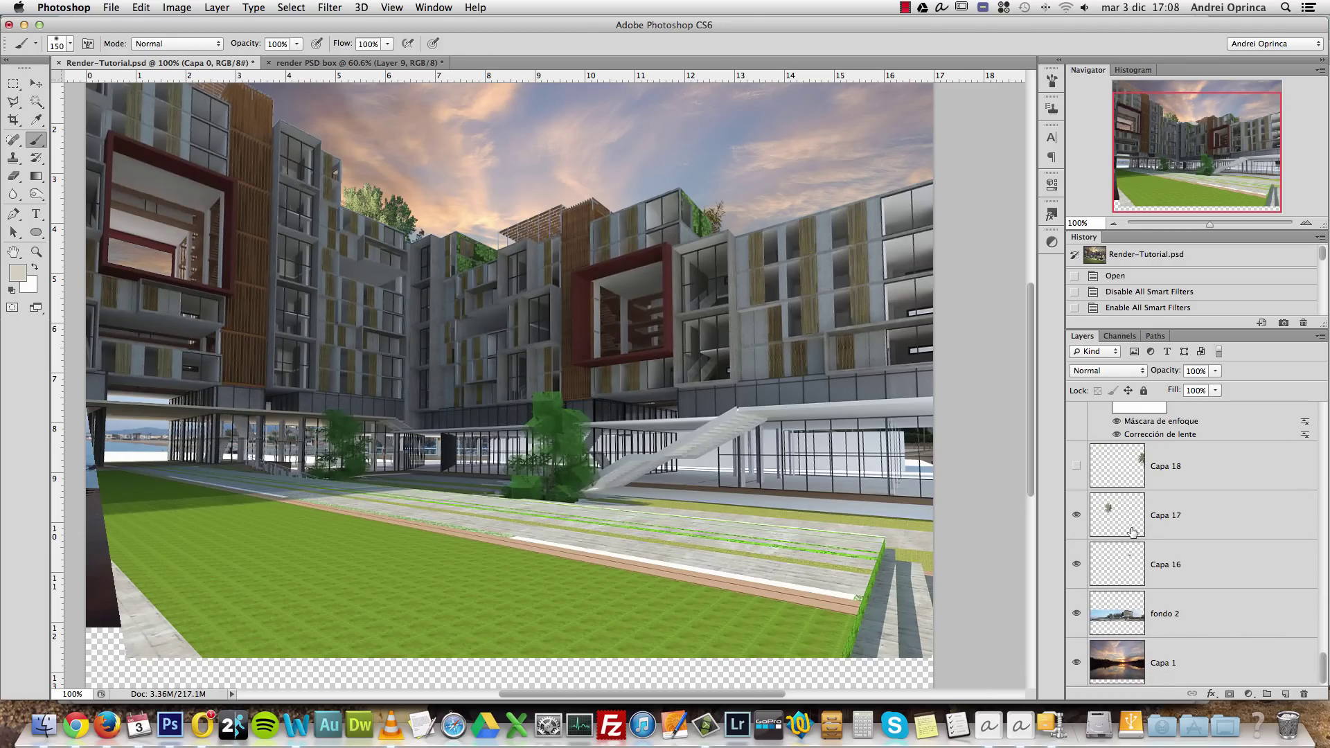
{"action": "left_click", "coordinate": [1077, 466]}
Show the Niveles 1 adjustment and Capa 19, and collapse the Smart Filters list of Capa 0
{"action": "left_click_drag", "start_coordinate": [732, 391], "coordinate": [798, 467]}
{"action": "scroll", "coordinate": [1106, 554], "scroll_direction": "up", "scroll_amount": 5}
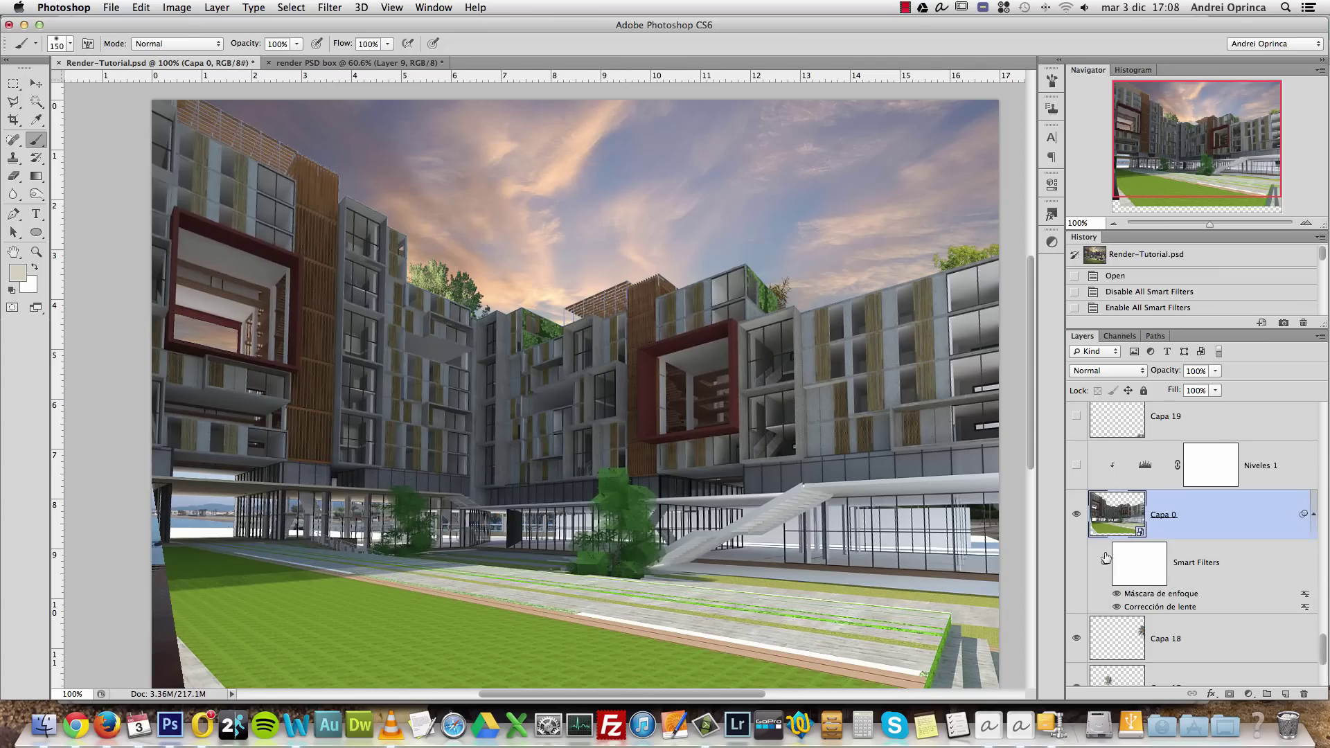
{"action": "left_click", "coordinate": [1077, 466]}
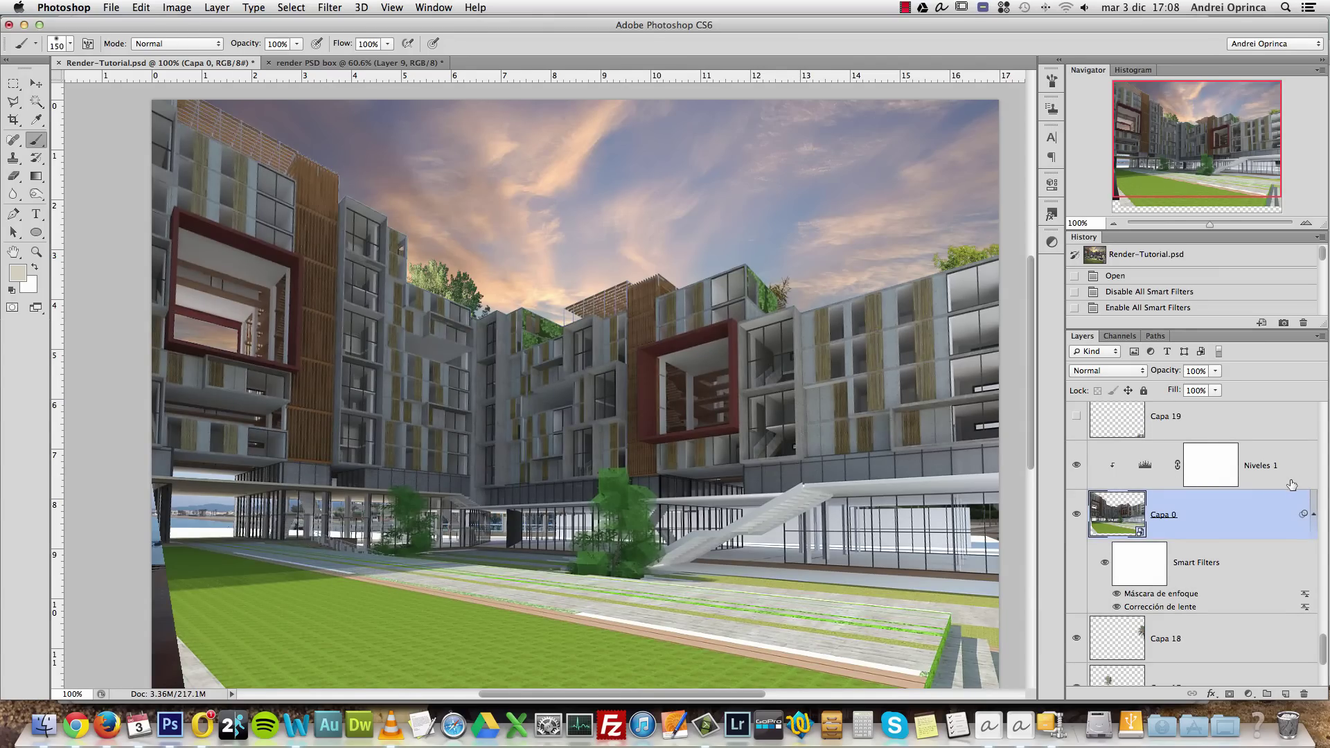
{"action": "left_click", "coordinate": [1314, 511]}
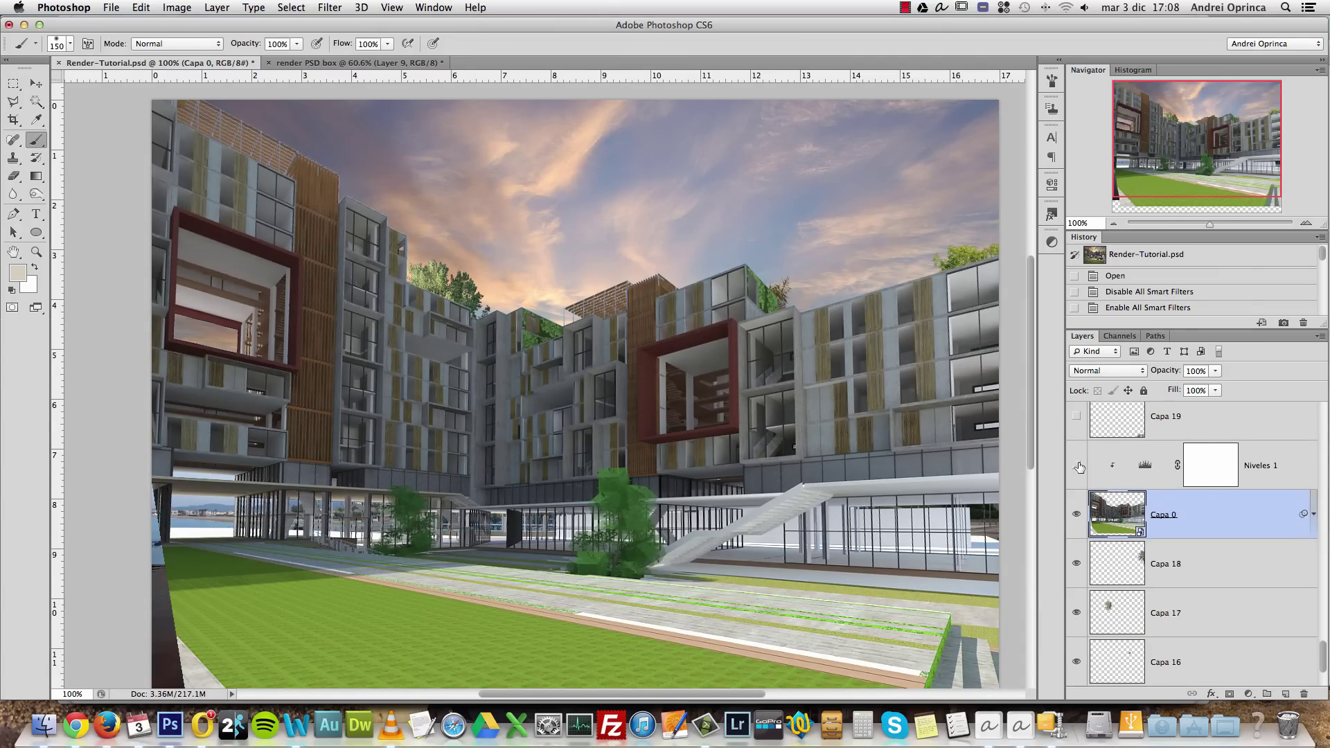
{"action": "scroll", "coordinate": [1148, 499], "scroll_direction": "up", "scroll_amount": 5}
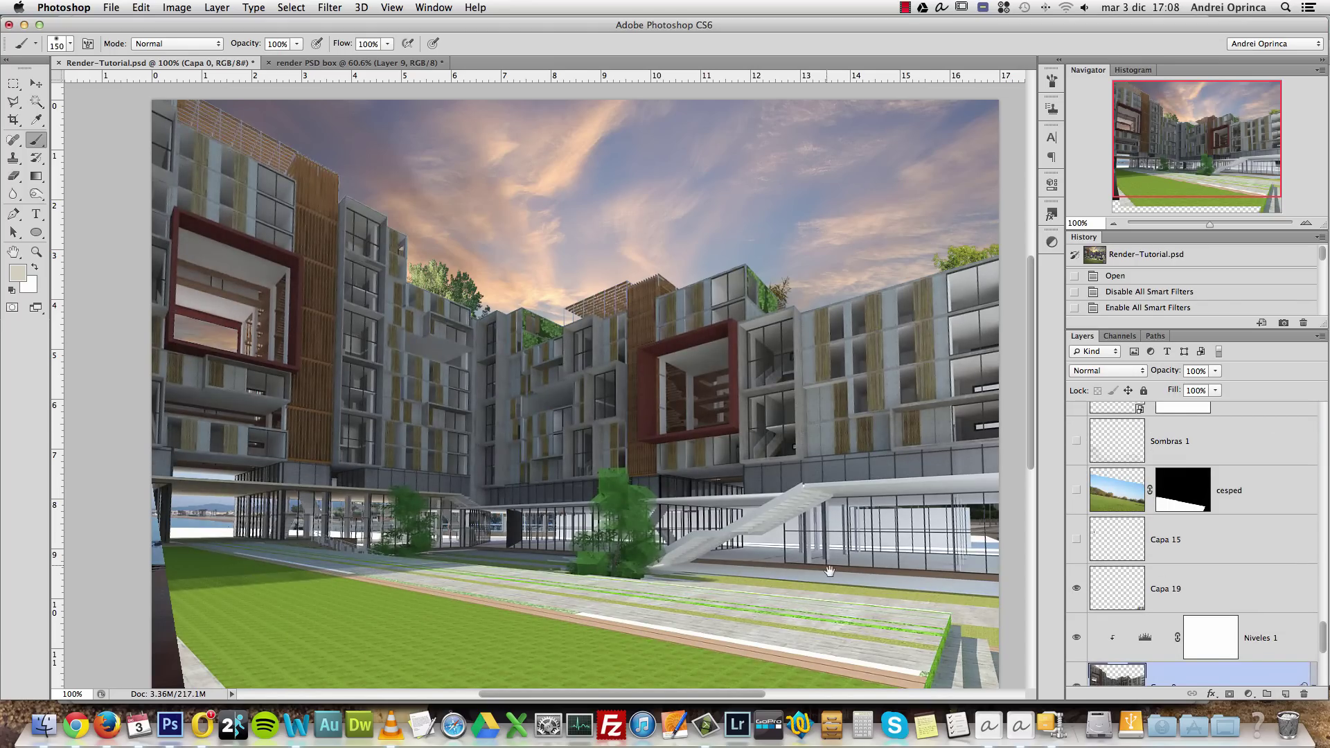
Show Capa 15 and the cesped lawn layer, and compare the scene with and without Sombras 1, leaving those shadows hidden
{"action": "left_click_drag", "start_coordinate": [829, 570], "coordinate": [771, 419]}
{"action": "left_click", "coordinate": [1076, 442]}
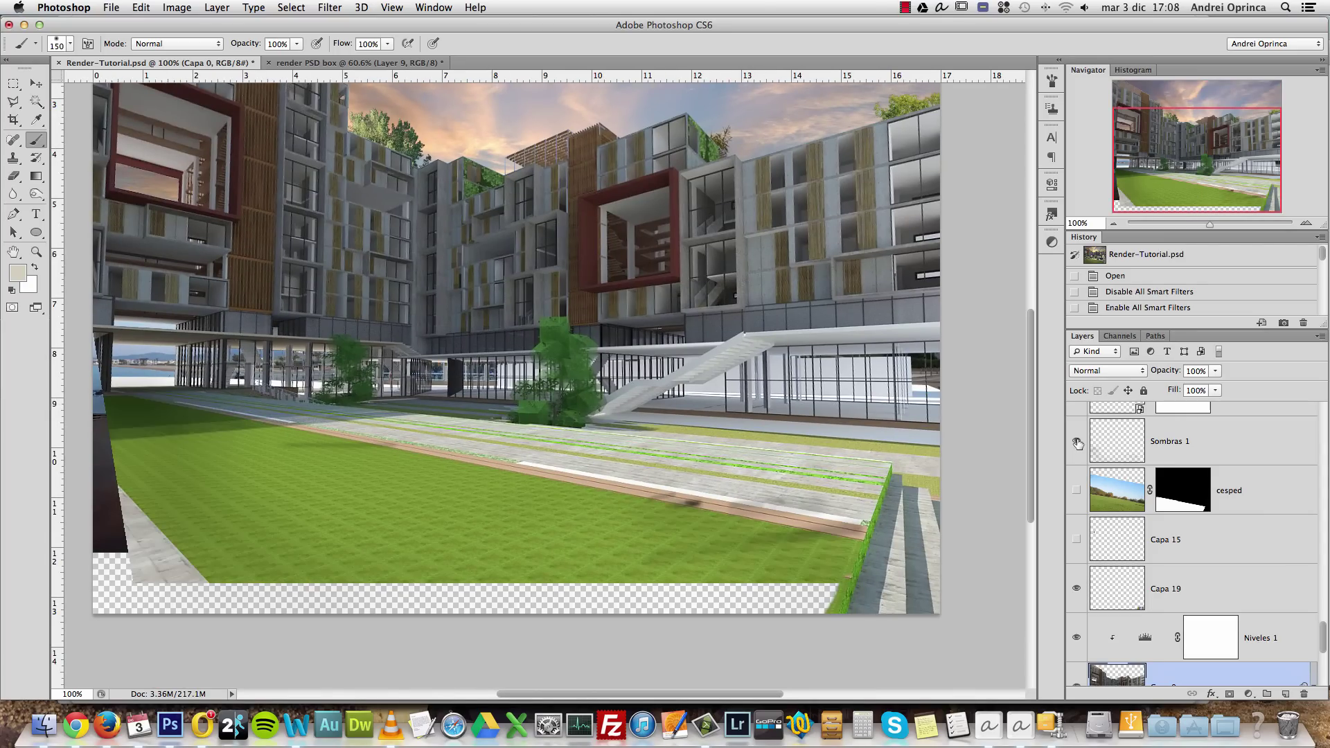
{"action": "left_click", "coordinate": [1076, 441]}
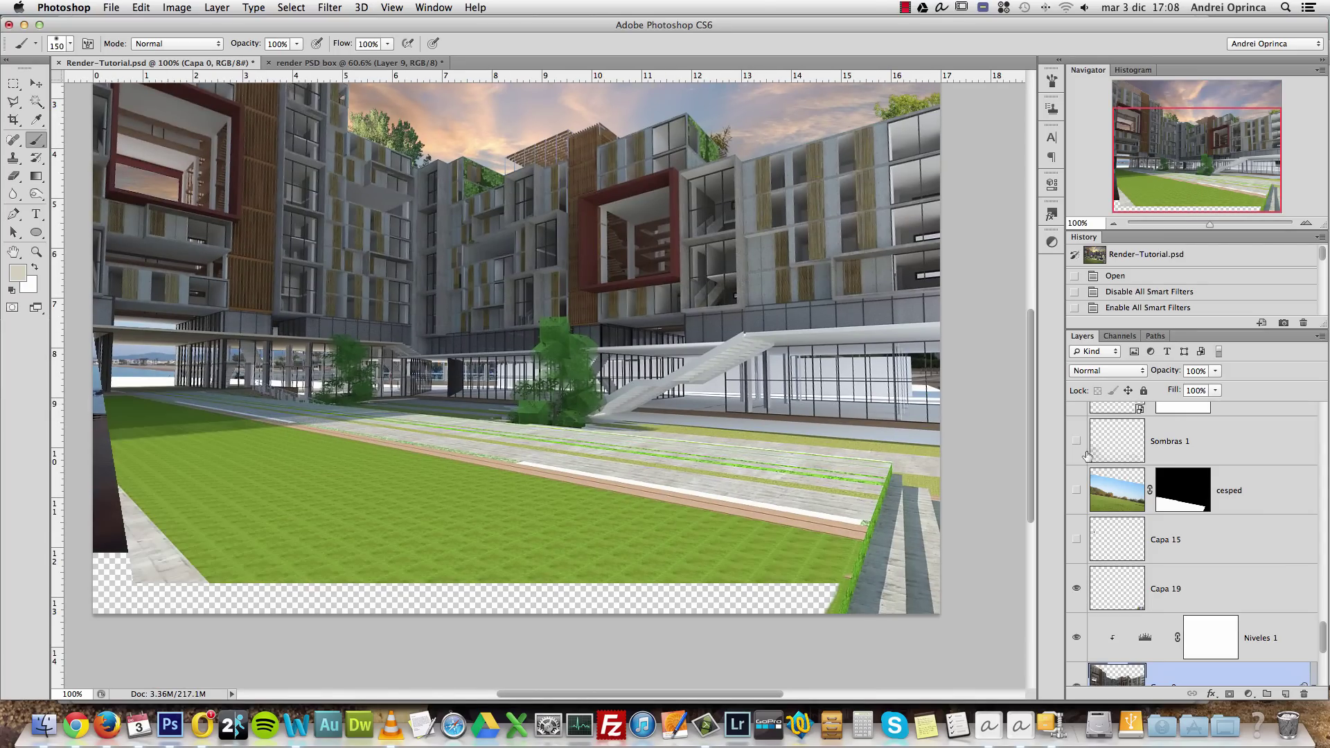
{"action": "left_click", "coordinate": [1077, 545]}
{"action": "left_click", "coordinate": [1076, 490]}
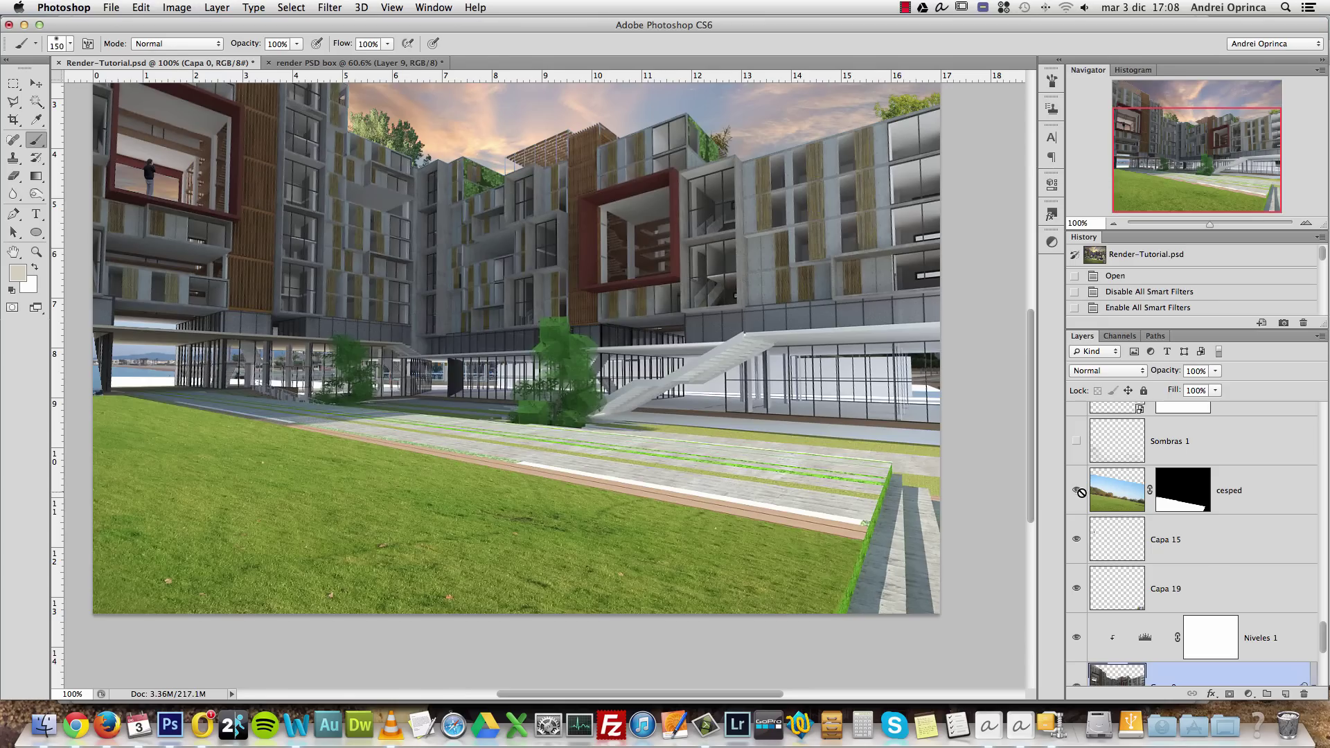
{"action": "left_click", "coordinate": [1076, 441]}
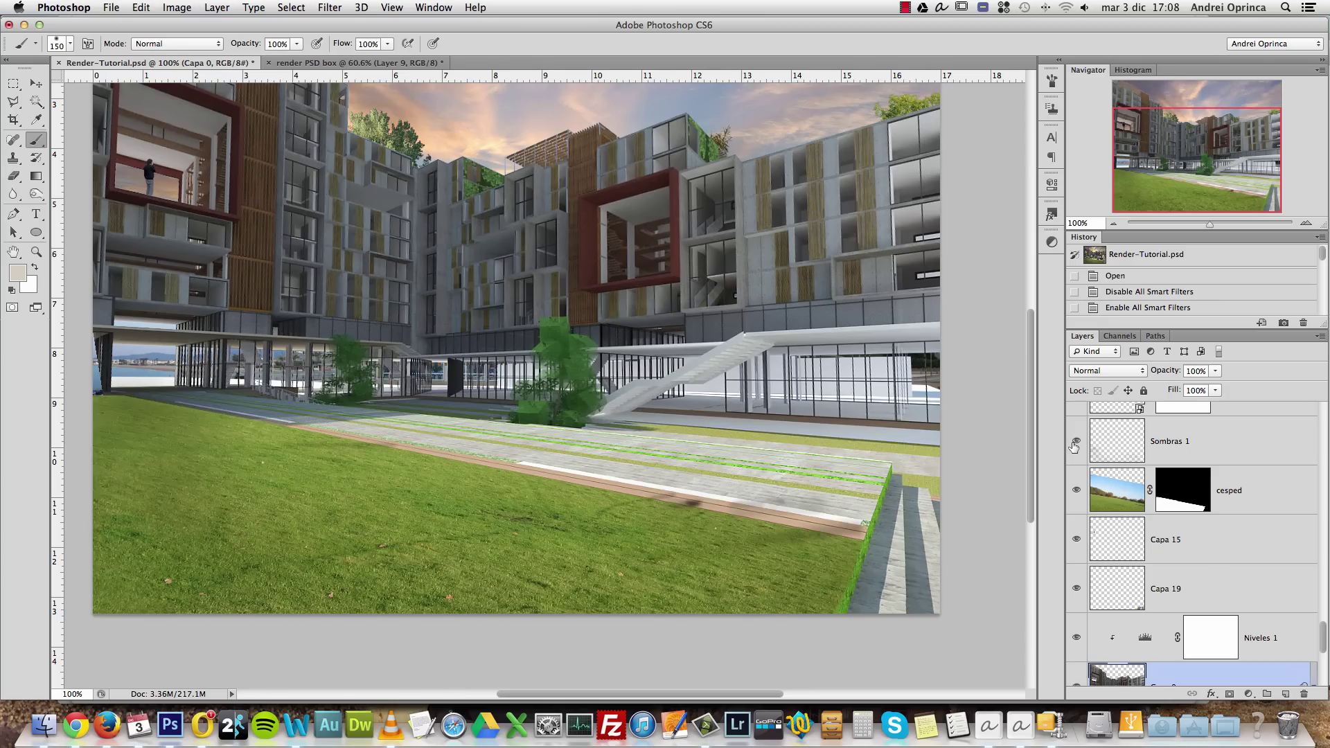
{"action": "left_click", "coordinate": [1076, 441]}
{"action": "left_click", "coordinate": [1076, 441]}
{"action": "left_click", "coordinate": [1076, 441]}
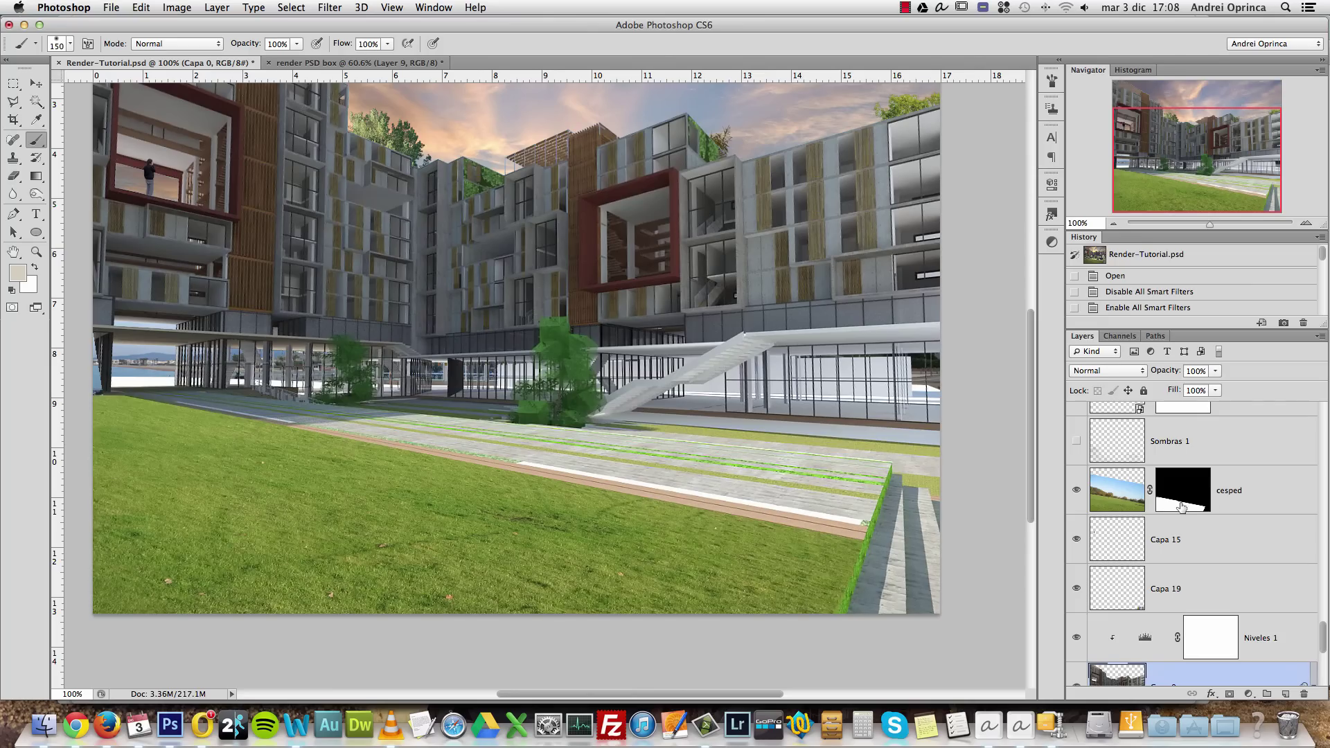
Show the plant layers planta1, planta2 and Capa 4 together with its two copies, Capa 4 copia and Capa 4 copia 2
{"action": "scroll", "coordinate": [1212, 504], "scroll_direction": "down", "scroll_amount": 5}
{"action": "scroll", "coordinate": [1212, 504], "scroll_direction": "up", "scroll_amount": 5}
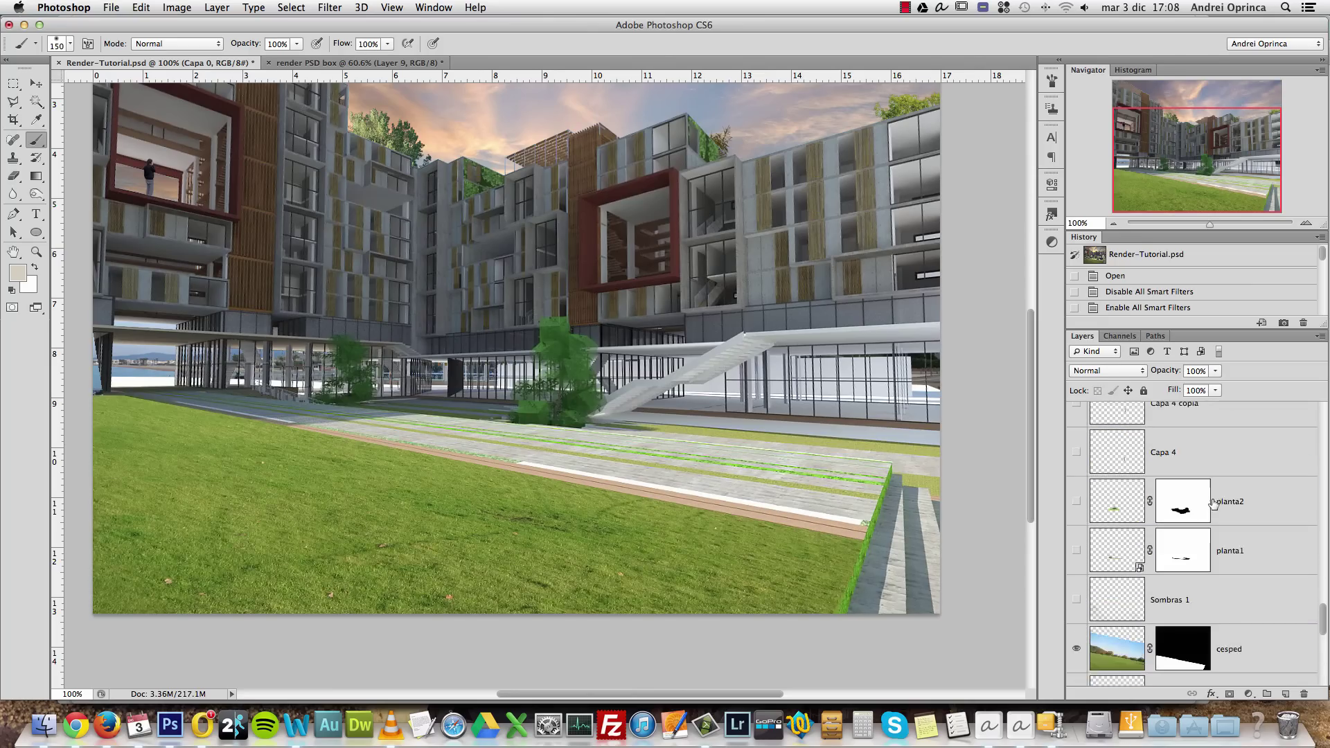
{"action": "left_click", "coordinate": [1076, 550]}
{"action": "left_click", "coordinate": [1076, 502]}
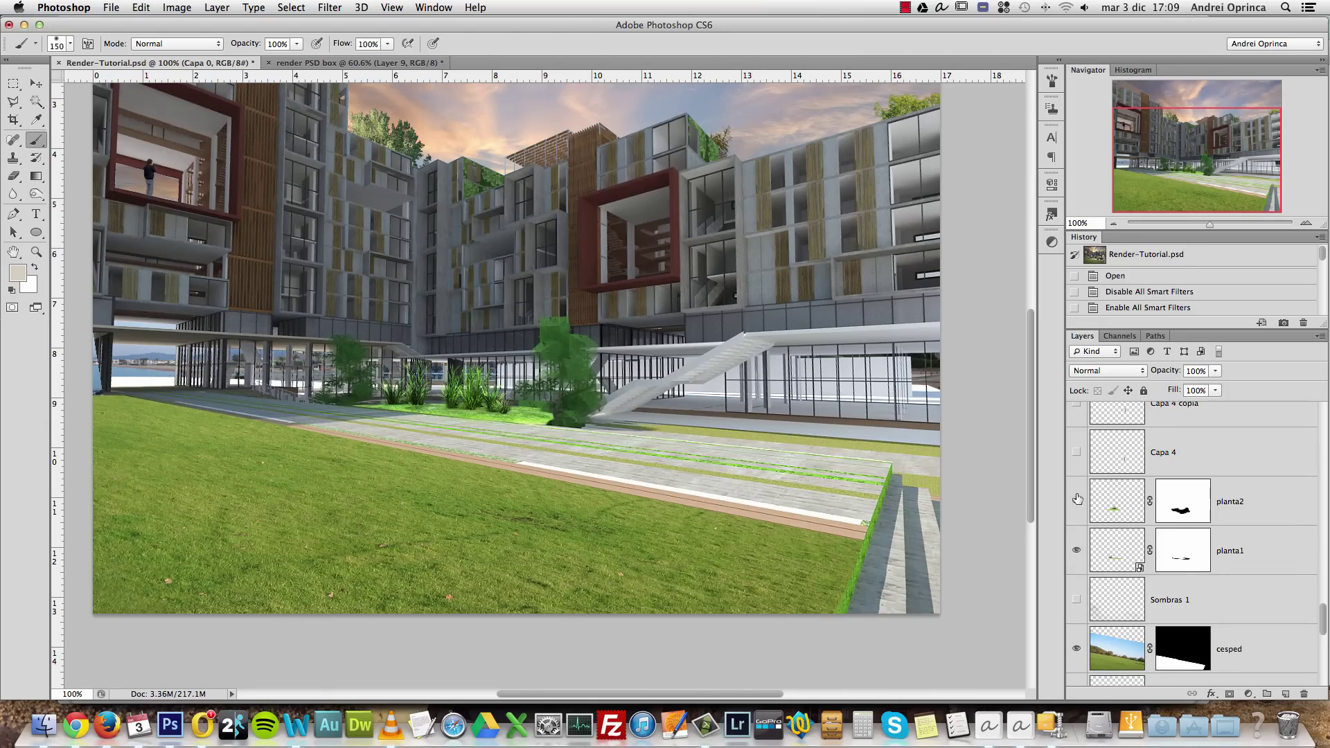
{"action": "left_click", "coordinate": [1076, 453]}
{"action": "scroll", "coordinate": [1103, 455], "scroll_direction": "up", "scroll_amount": 3}
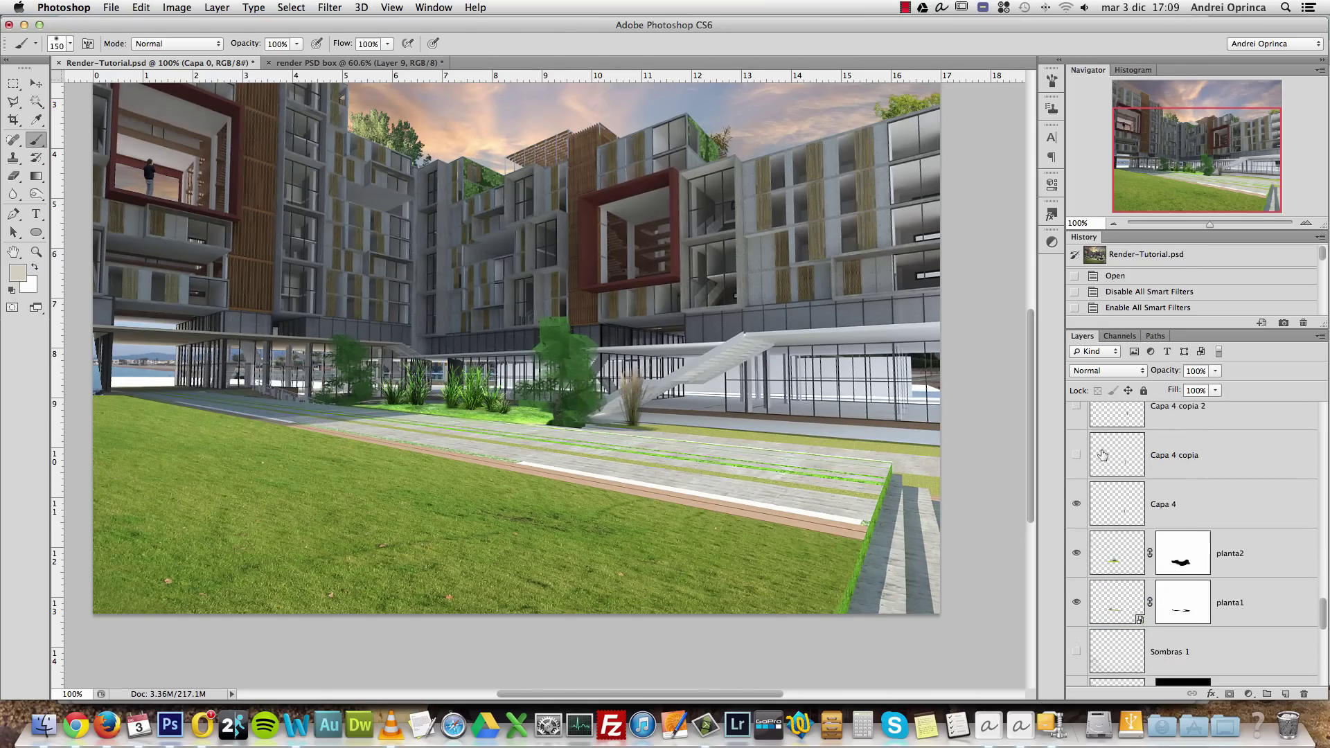
{"action": "left_click", "coordinate": [1076, 511]}
{"action": "left_click", "coordinate": [1076, 560]}
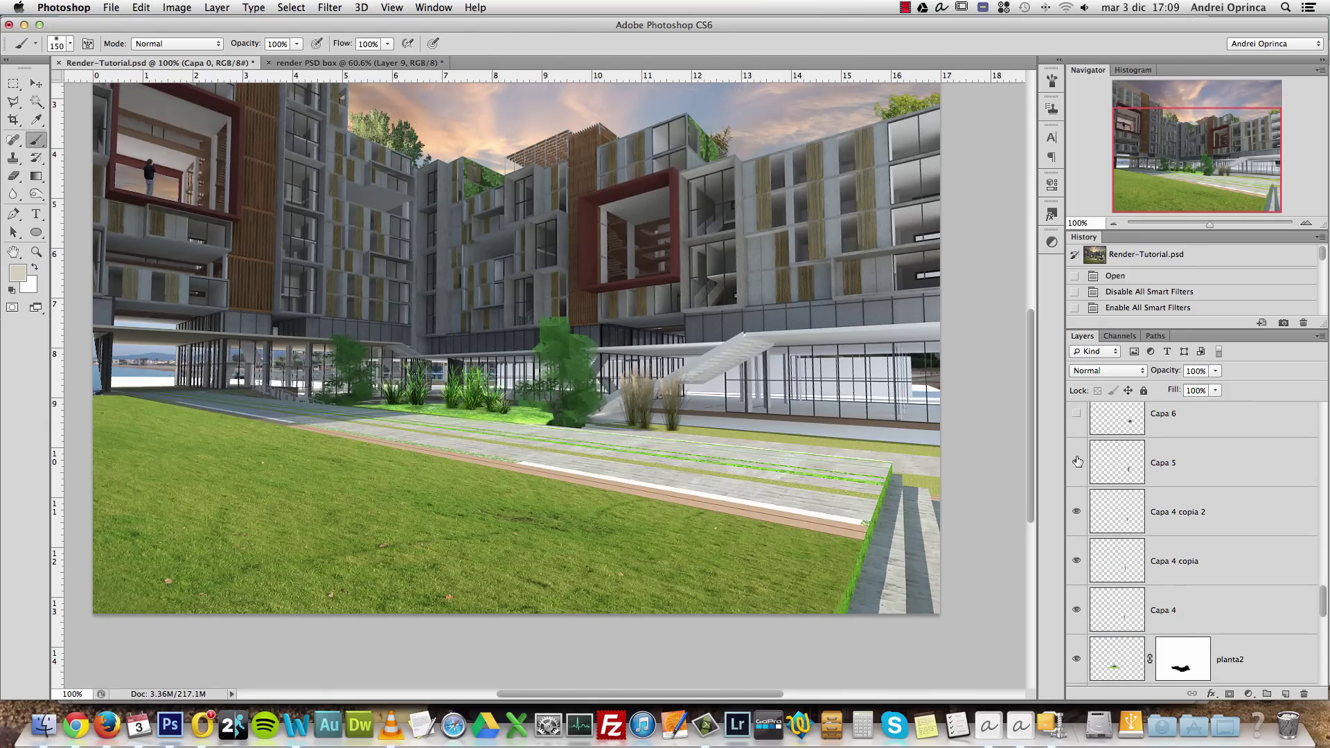
Show the shrub layers Capa 5, Capa 6 and Capa 5 copia, plus the farola b2 lamp and sillas chairs
{"action": "left_click", "coordinate": [1077, 462]}
{"action": "scroll", "coordinate": [1111, 469], "scroll_direction": "up", "scroll_amount": 2}
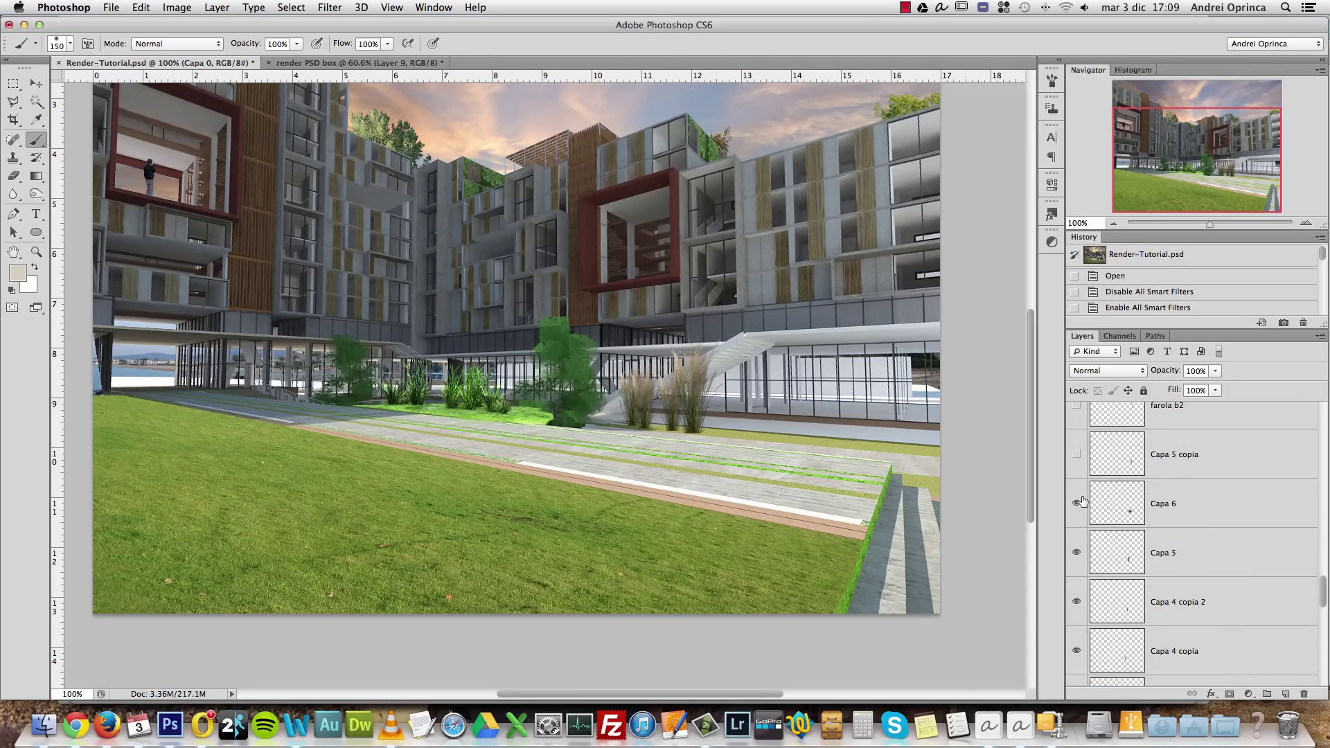
{"action": "left_click", "coordinate": [1076, 503]}
{"action": "left_click", "coordinate": [1076, 454]}
{"action": "scroll", "coordinate": [1161, 464], "scroll_direction": "up", "scroll_amount": 2}
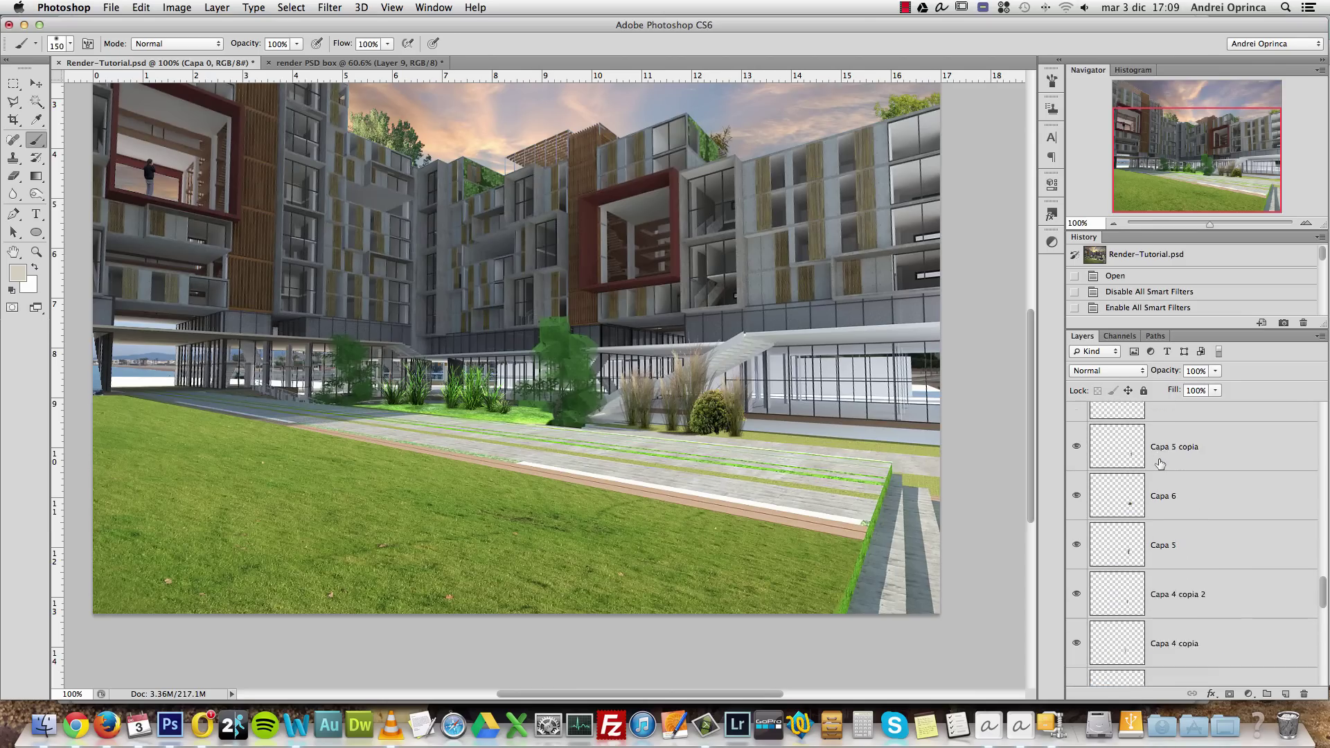
{"action": "left_click", "coordinate": [1077, 484]}
{"action": "left_click", "coordinate": [1076, 434]}
{"action": "scroll", "coordinate": [1122, 471], "scroll_direction": "up", "scroll_amount": 4}
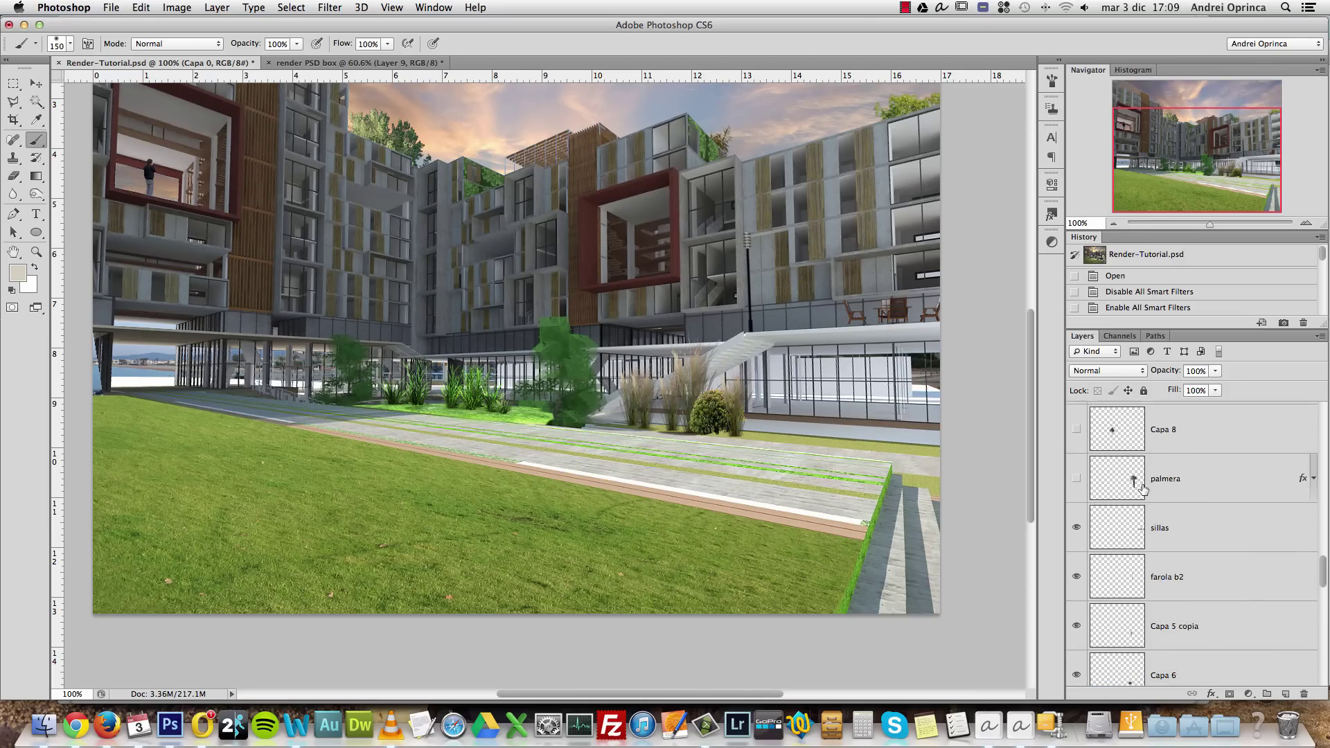
Show the palmera palm layer and the Capa 8 tree layer
{"action": "left_click", "coordinate": [1076, 594]}
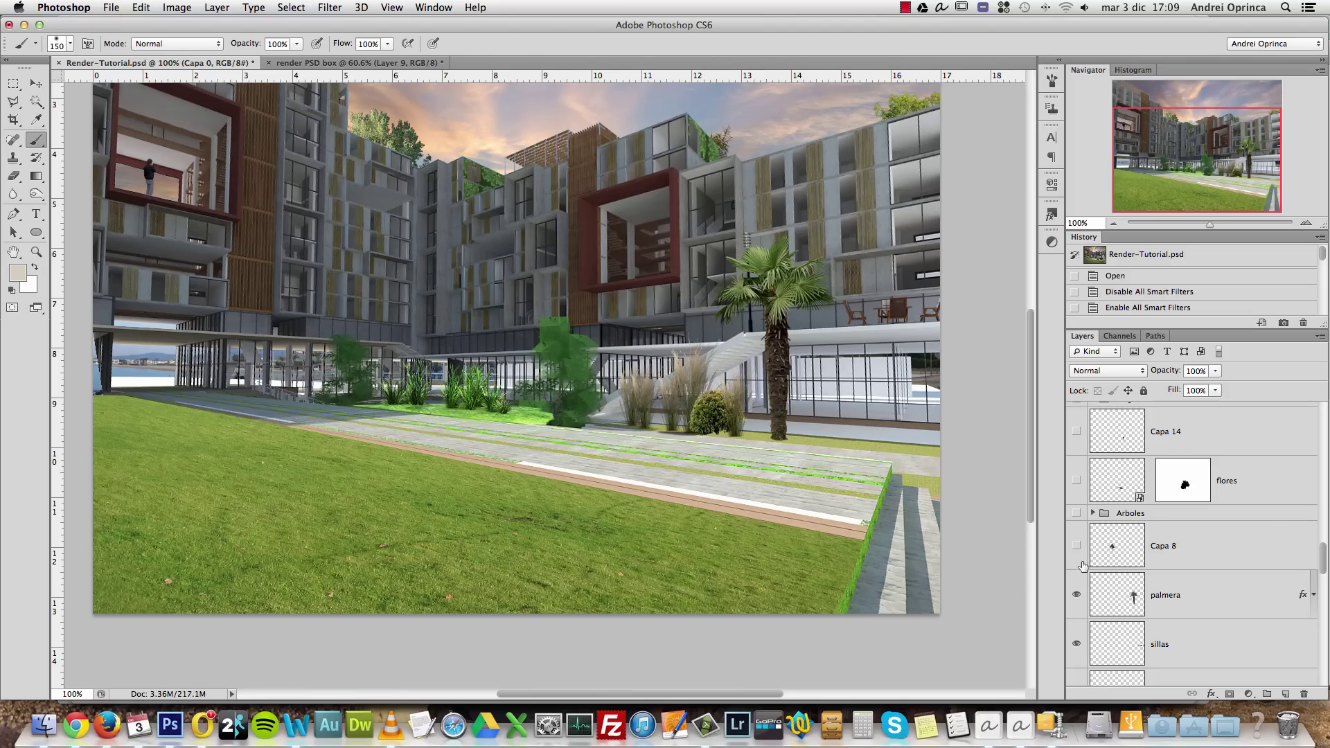
{"action": "left_click", "coordinate": [1076, 545]}
{"action": "scroll", "coordinate": [1115, 547], "scroll_direction": "up", "scroll_amount": 3}
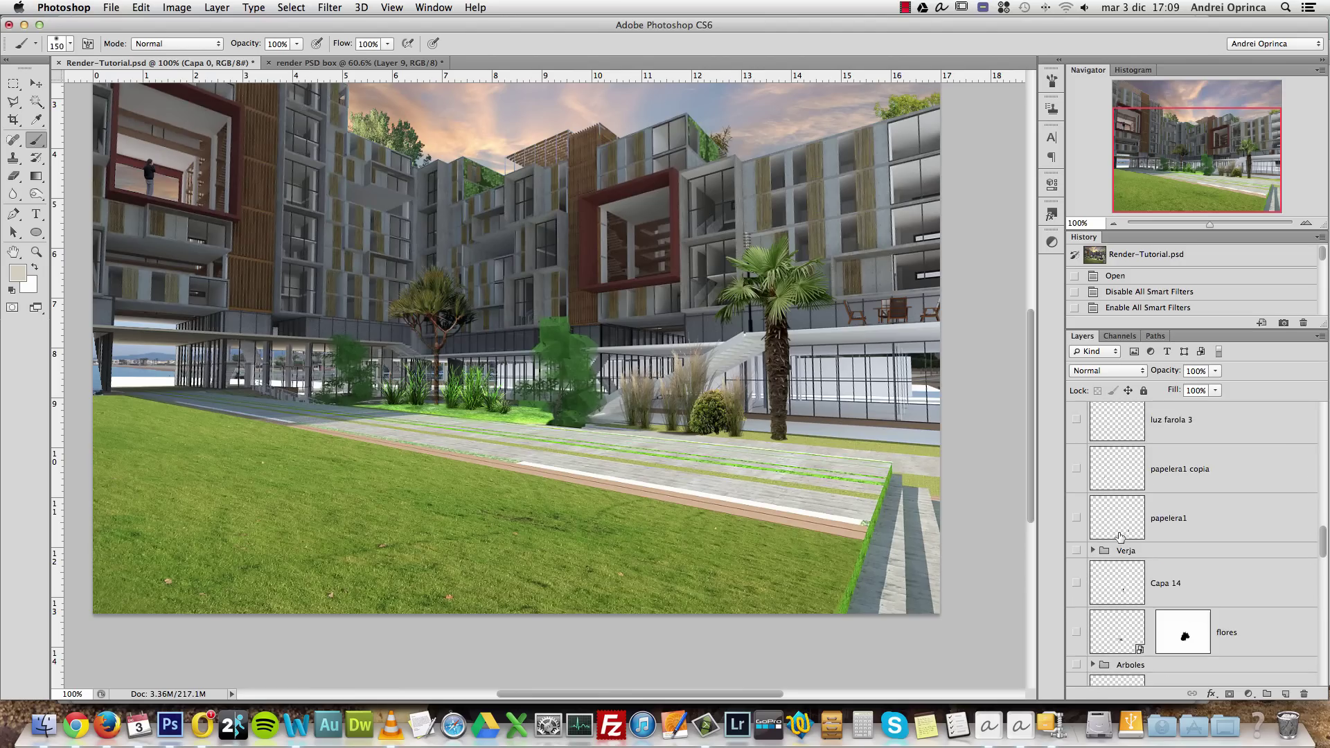
Show the Arboles tree group, the flores layer and the Capa 14 figure
{"action": "scroll", "coordinate": [1095, 617], "scroll_direction": "down", "scroll_amount": 2}
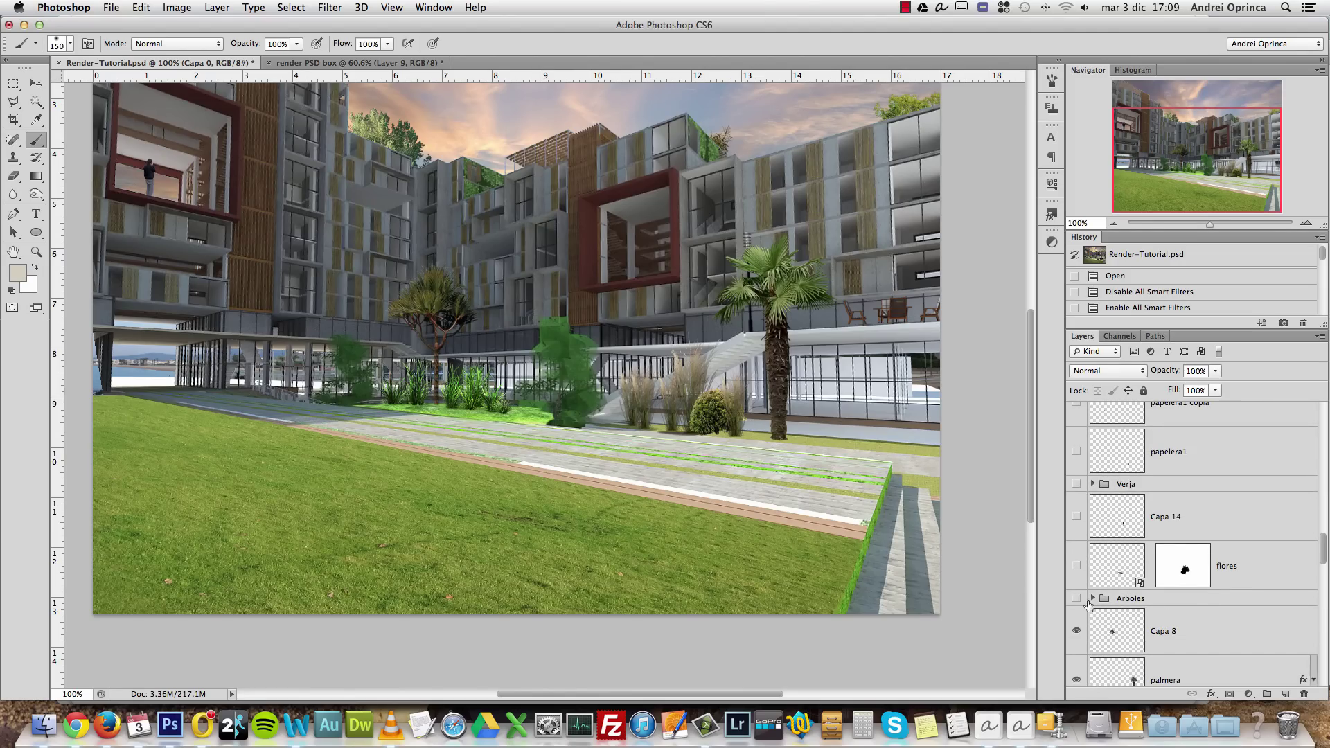
{"action": "left_click", "coordinate": [1077, 599]}
{"action": "left_click", "coordinate": [1077, 567]}
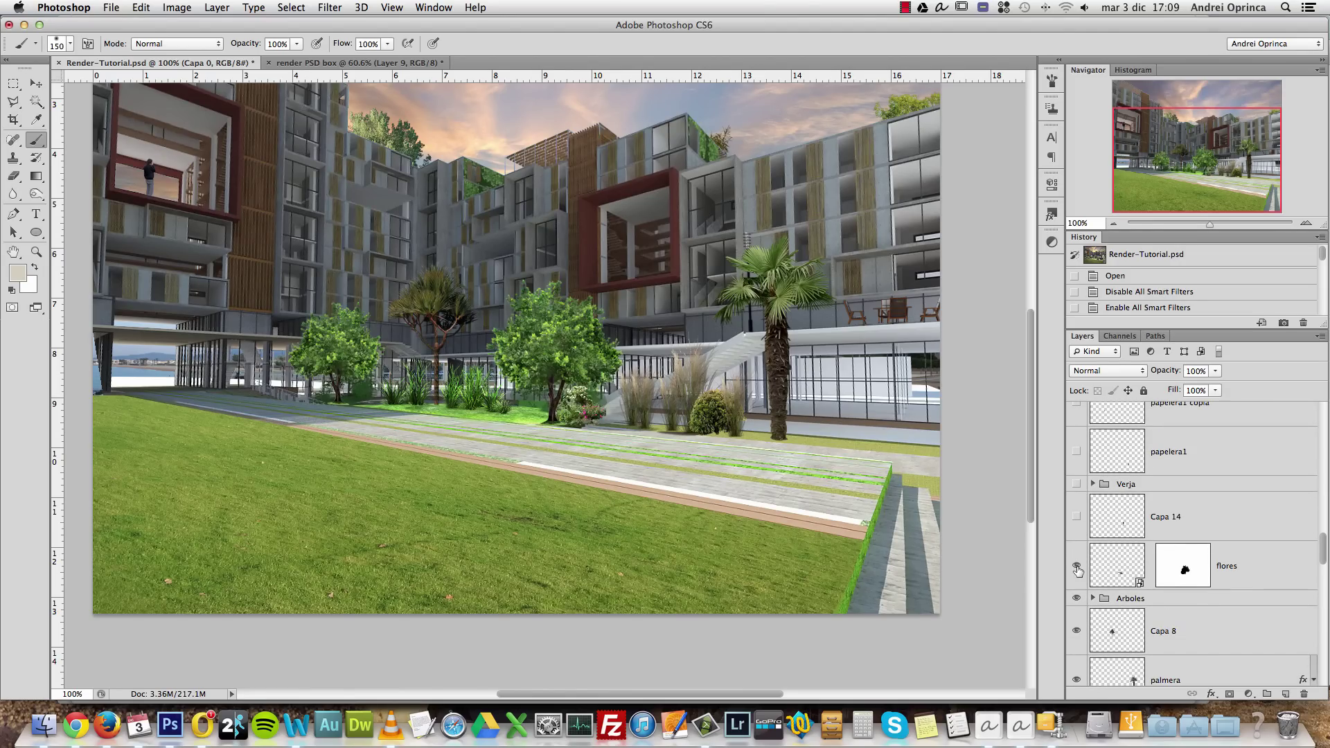
{"action": "left_click", "coordinate": [1077, 516]}
{"action": "scroll", "coordinate": [1097, 521], "scroll_direction": "up", "scroll_amount": 2}
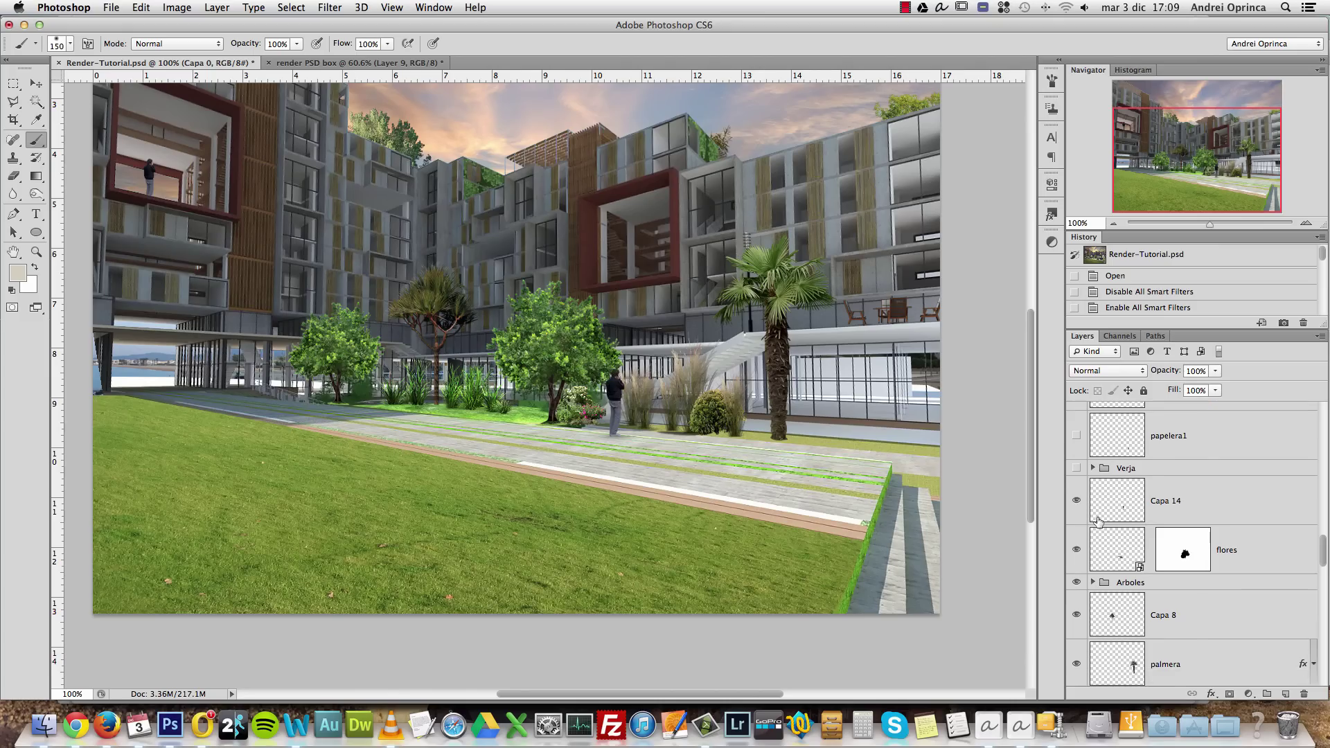
Show the Verja fence group and the two litter bin layers, papelera1 and papelera1 copia
{"action": "left_click", "coordinate": [1077, 532]}
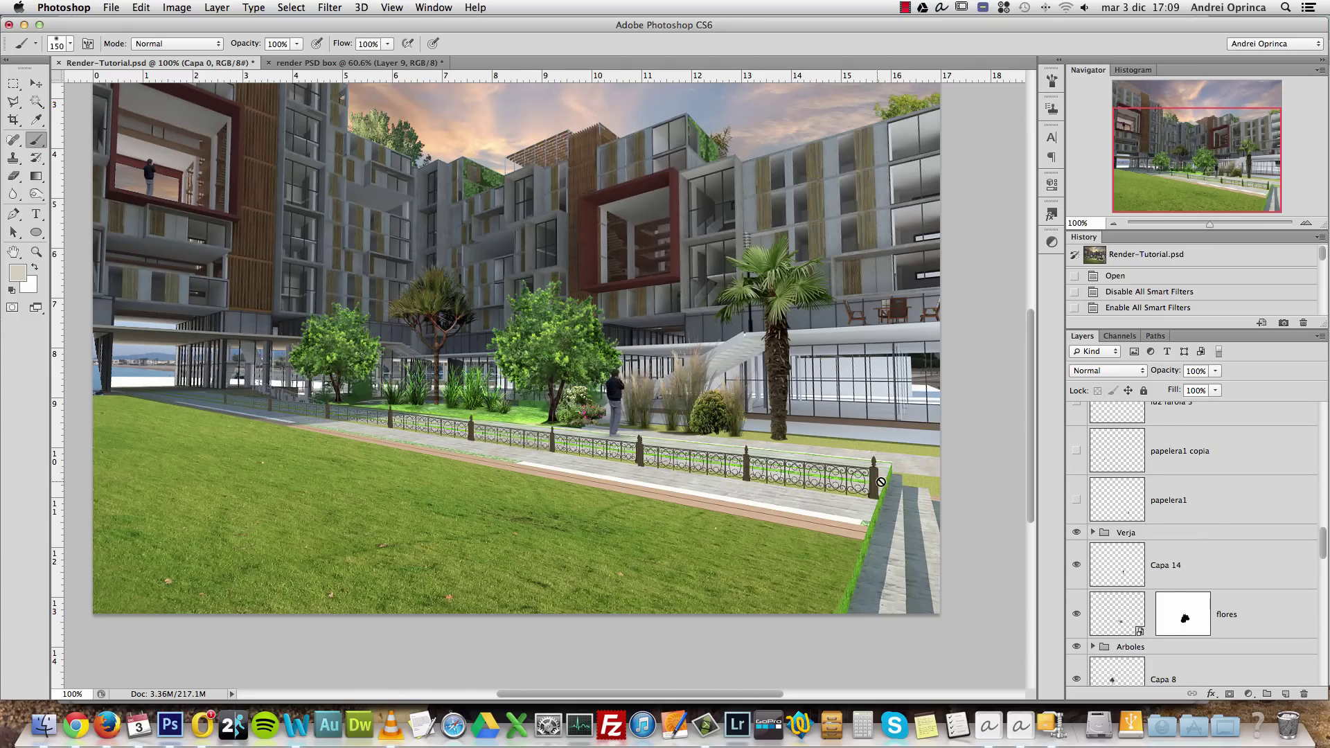
{"action": "left_click", "coordinate": [1076, 500]}
{"action": "scroll", "coordinate": [1079, 505], "scroll_direction": "down", "scroll_amount": 1}
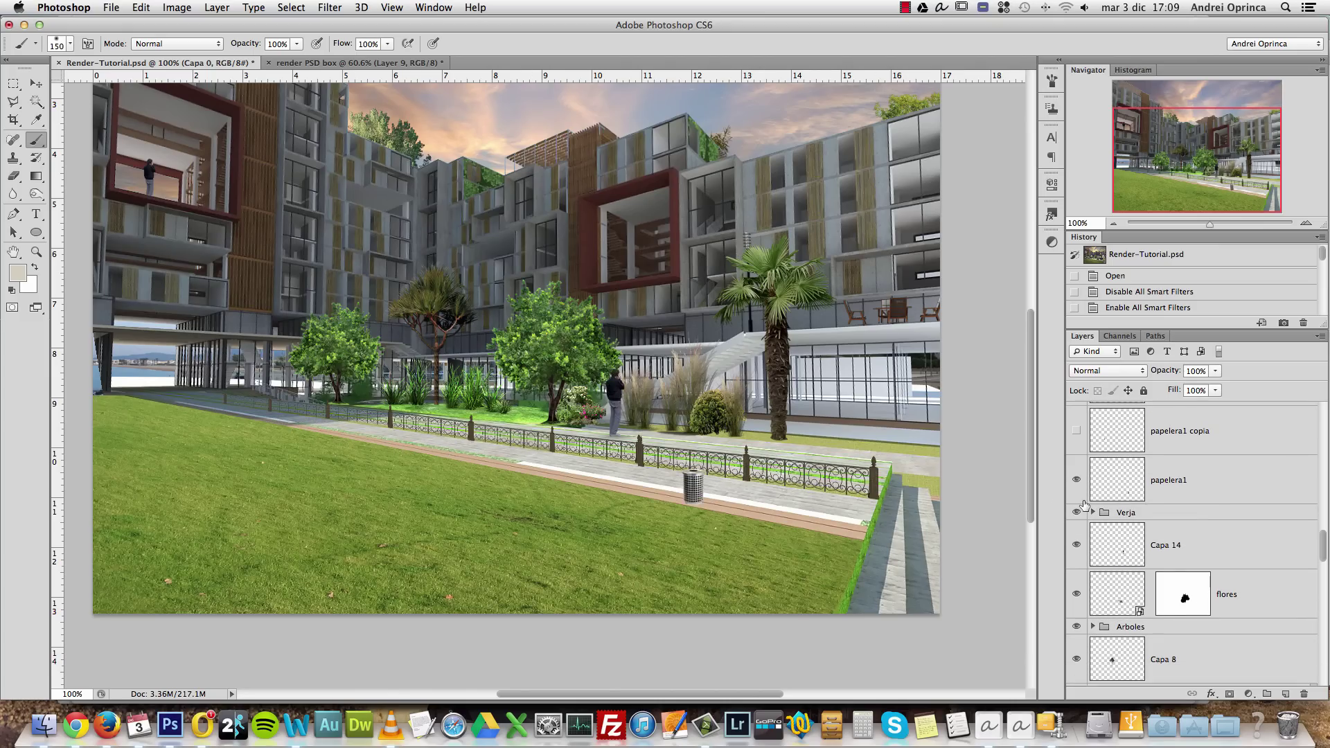
{"action": "left_click", "coordinate": [1077, 431]}
{"action": "scroll", "coordinate": [1181, 505], "scroll_direction": "up", "scroll_amount": 8}
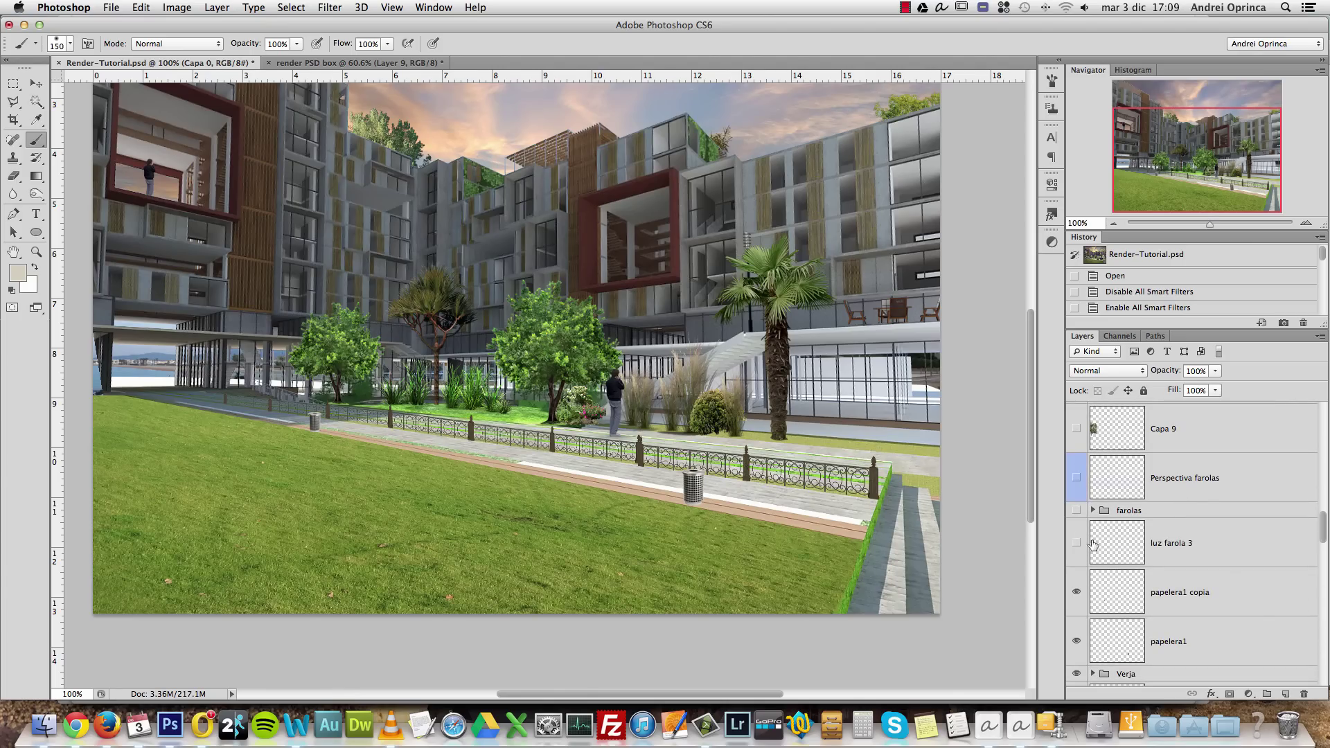
Show luz farola 3 and the farolas lamp group, and preview the Perspectiva farolas grid, leaving that grid hidden
{"action": "left_click", "coordinate": [1077, 543]}
{"action": "left_click", "coordinate": [1077, 511]}
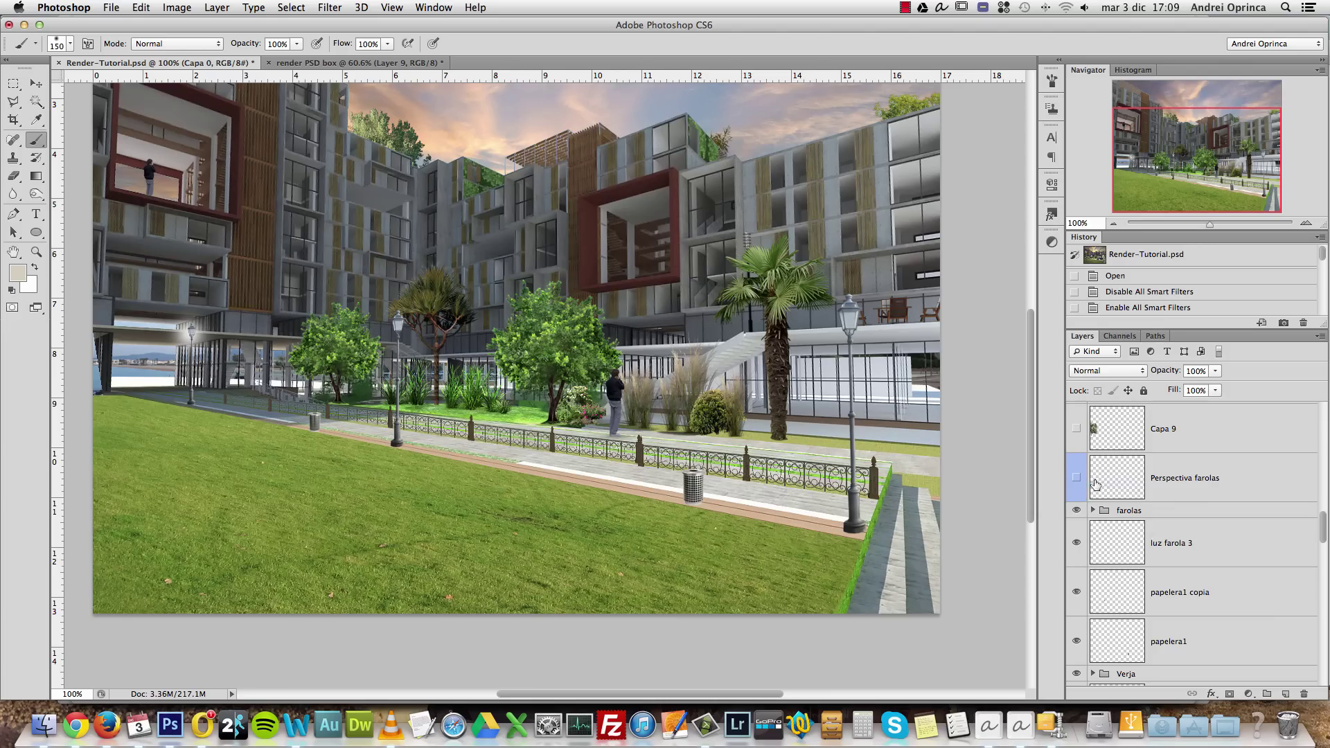
{"action": "left_click", "coordinate": [1077, 476]}
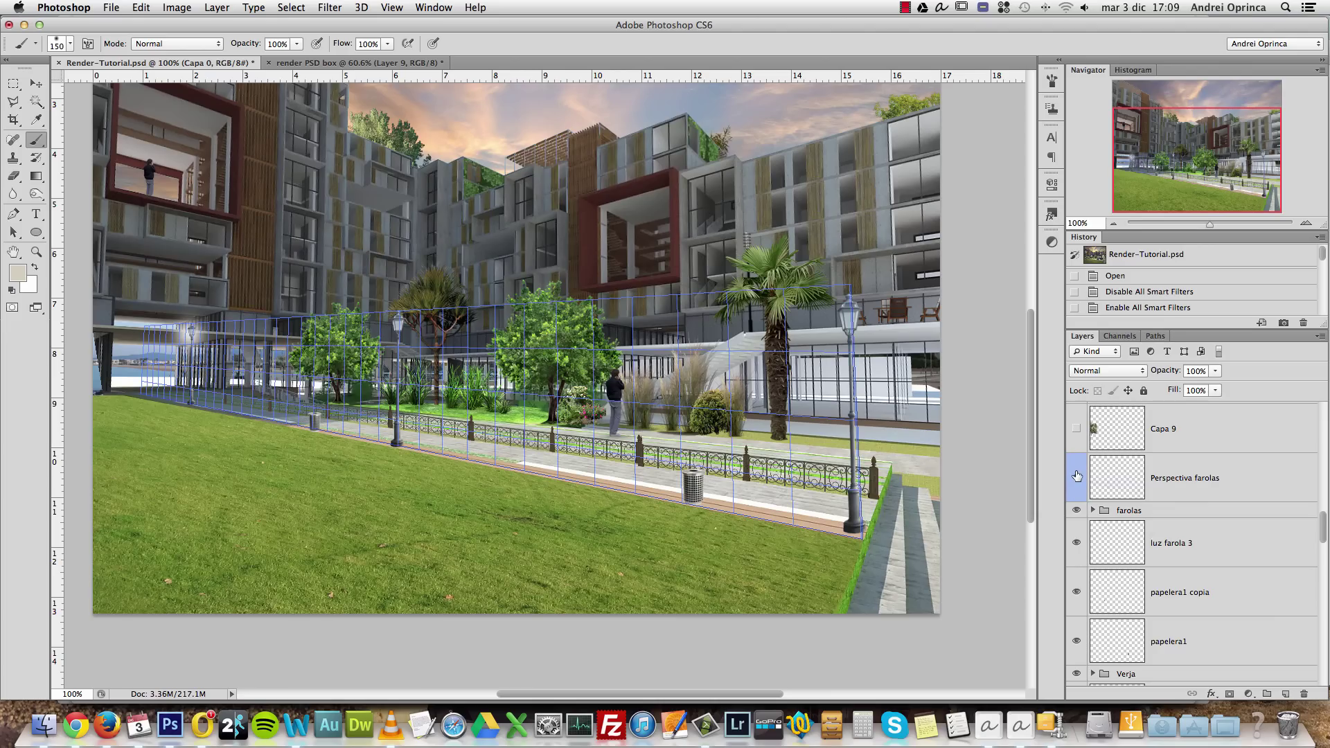
{"action": "left_click", "coordinate": [1077, 477]}
{"action": "left_click", "coordinate": [1076, 477]}
{"action": "left_click", "coordinate": [1075, 477]}
Show the Capa 9 tree, the climbing-plant layers Capa 10, Capa 10 copia and Capa 11, and the farolaB layer
{"action": "left_click", "coordinate": [1076, 428]}
{"action": "scroll", "coordinate": [1158, 483], "scroll_direction": "up", "scroll_amount": 3}
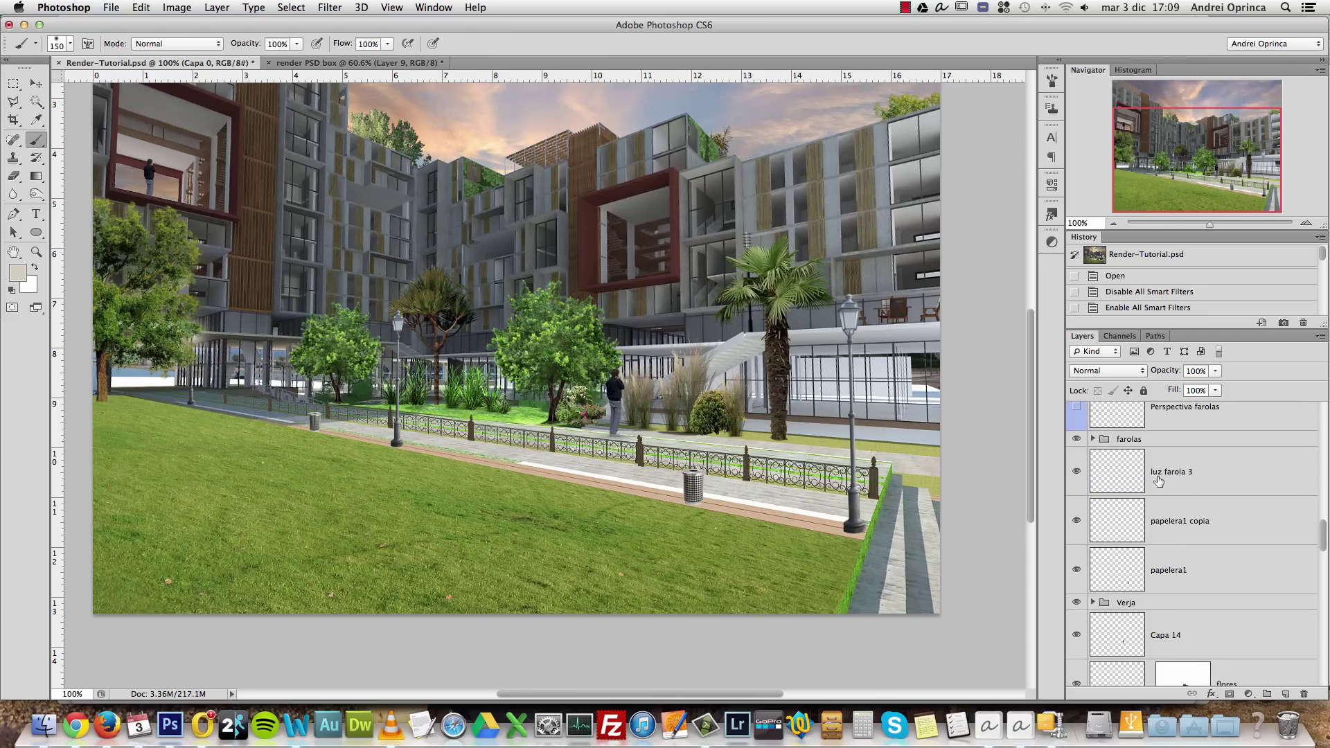
{"action": "left_click", "coordinate": [1077, 457]}
{"action": "scroll", "coordinate": [1159, 494], "scroll_direction": "up", "scroll_amount": 5}
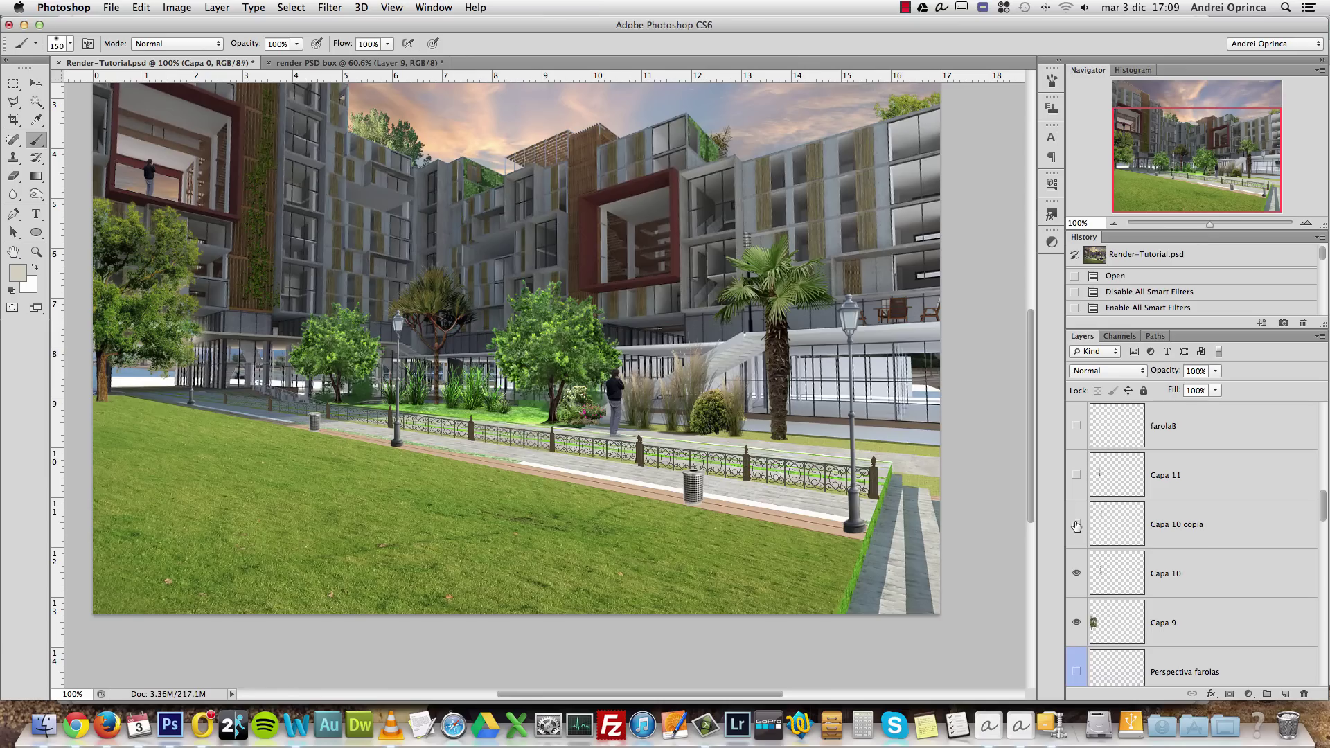
{"action": "left_click", "coordinate": [1075, 524]}
{"action": "left_click", "coordinate": [1076, 475]}
{"action": "scroll", "coordinate": [1101, 471], "scroll_direction": "down", "scroll_amount": 1}
{"action": "left_click", "coordinate": [1077, 416]}
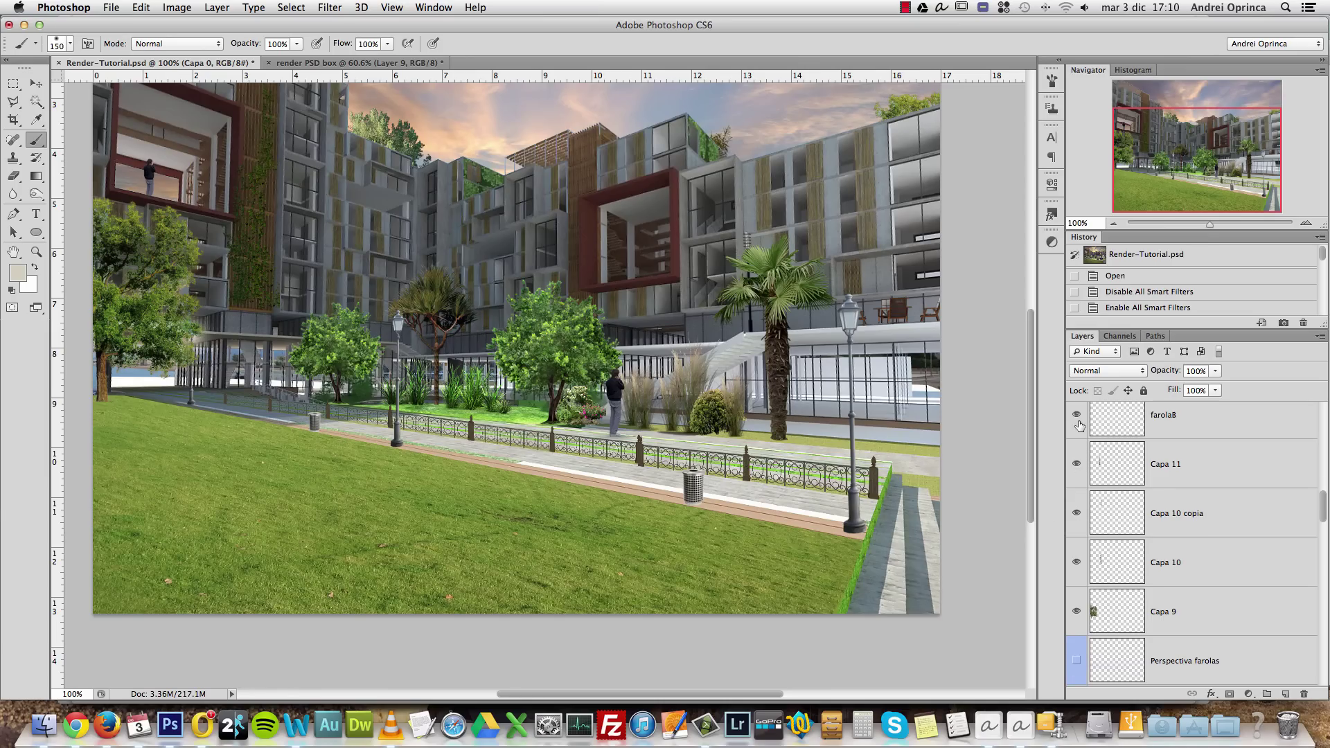
Show the banco and banco 2 bench layers, and preview the perspectiva verja guide, leaving it hidden
{"action": "scroll", "coordinate": [1130, 478], "scroll_direction": "down", "scroll_amount": 2}
{"action": "left_click", "coordinate": [1114, 224]}
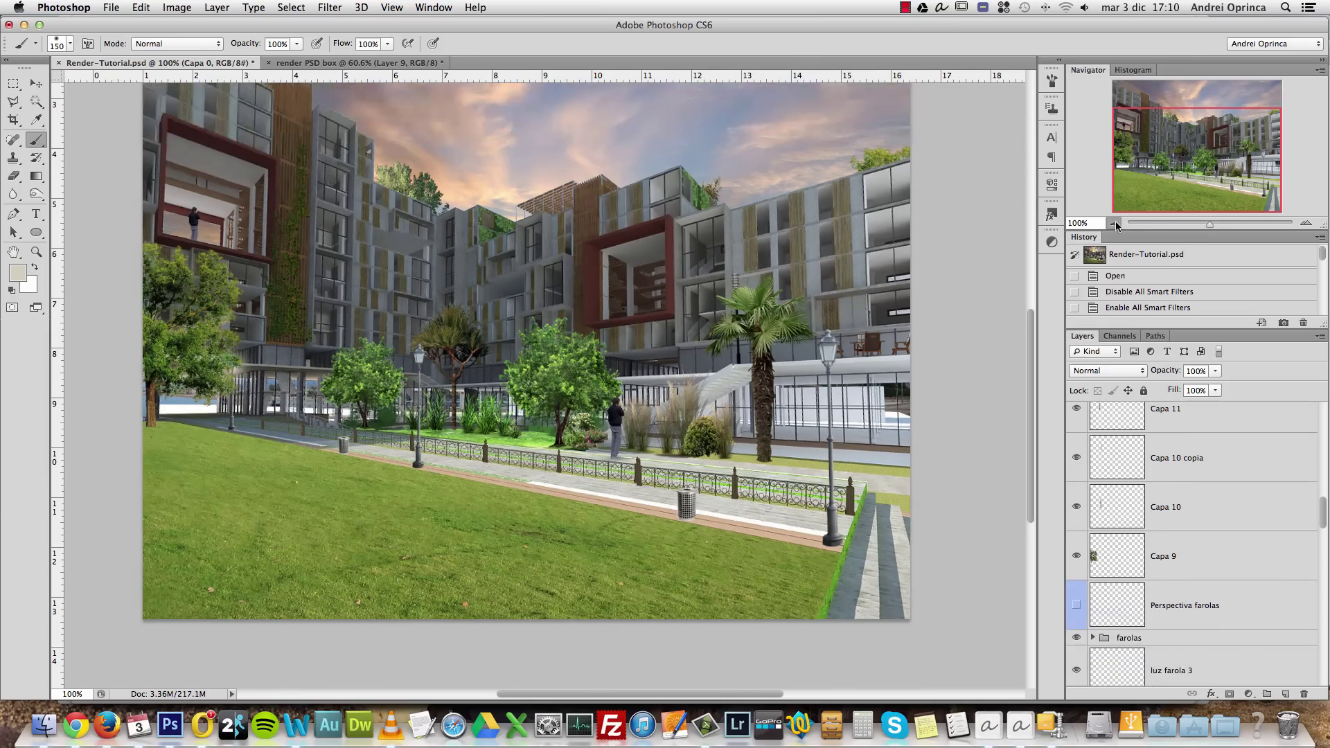
{"action": "scroll", "coordinate": [1142, 514], "scroll_direction": "up", "scroll_amount": 8}
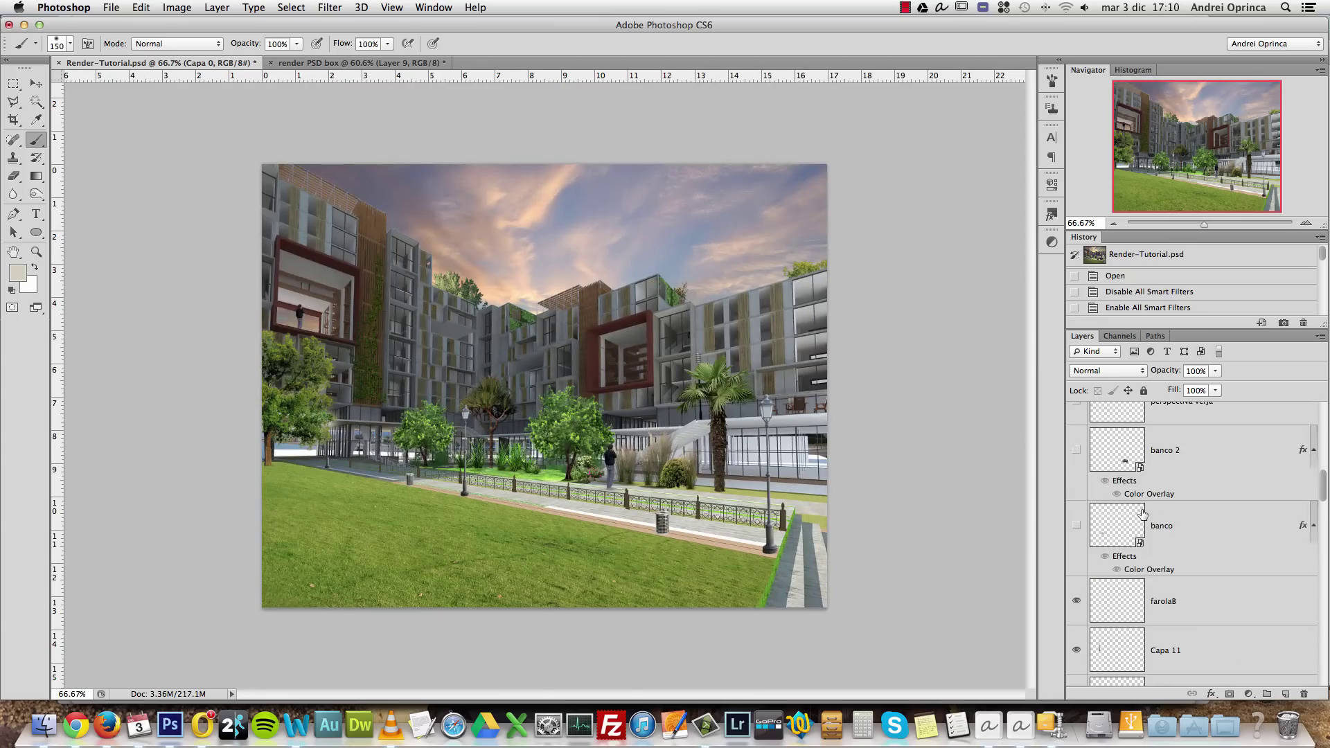
{"action": "left_click", "coordinate": [1075, 530]}
{"action": "left_click", "coordinate": [1075, 450]}
{"action": "scroll", "coordinate": [1165, 456], "scroll_direction": "down", "scroll_amount": 5}
{"action": "scroll", "coordinate": [1165, 456], "scroll_direction": "up", "scroll_amount": 5}
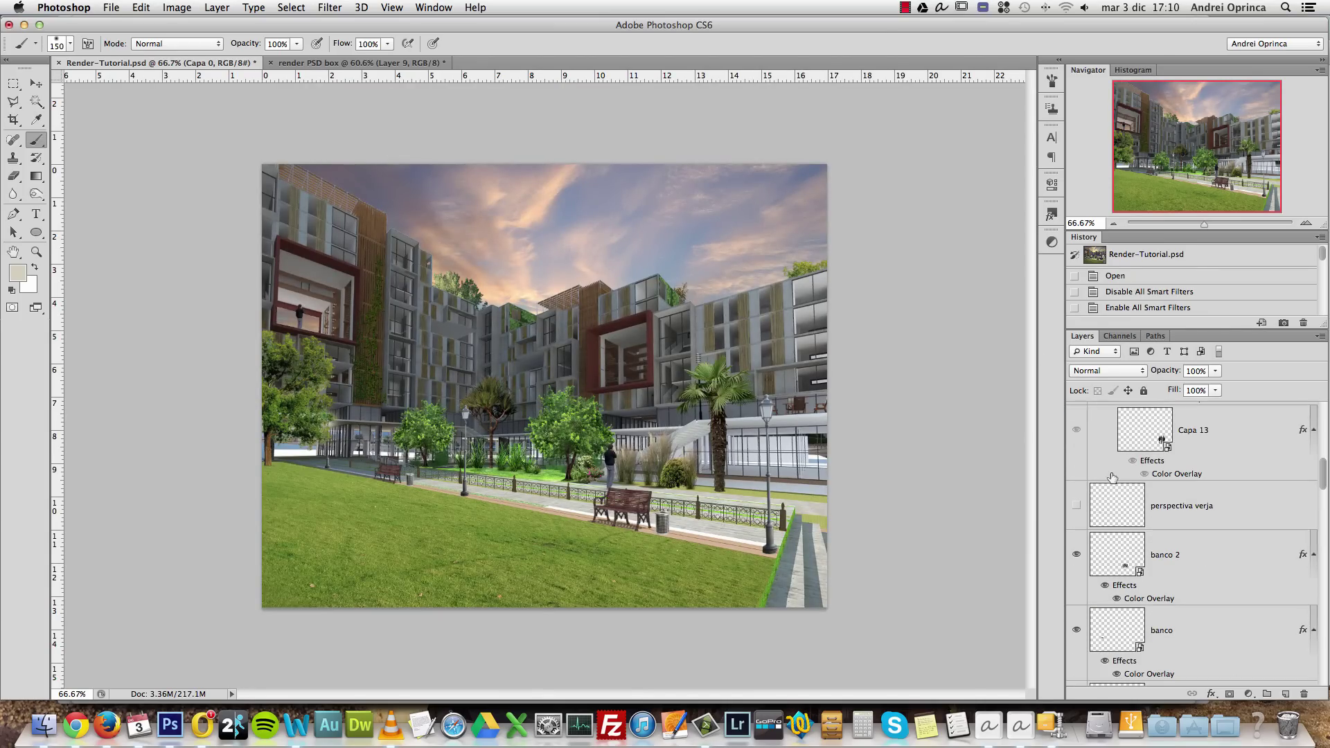
{"action": "left_click", "coordinate": [1075, 508]}
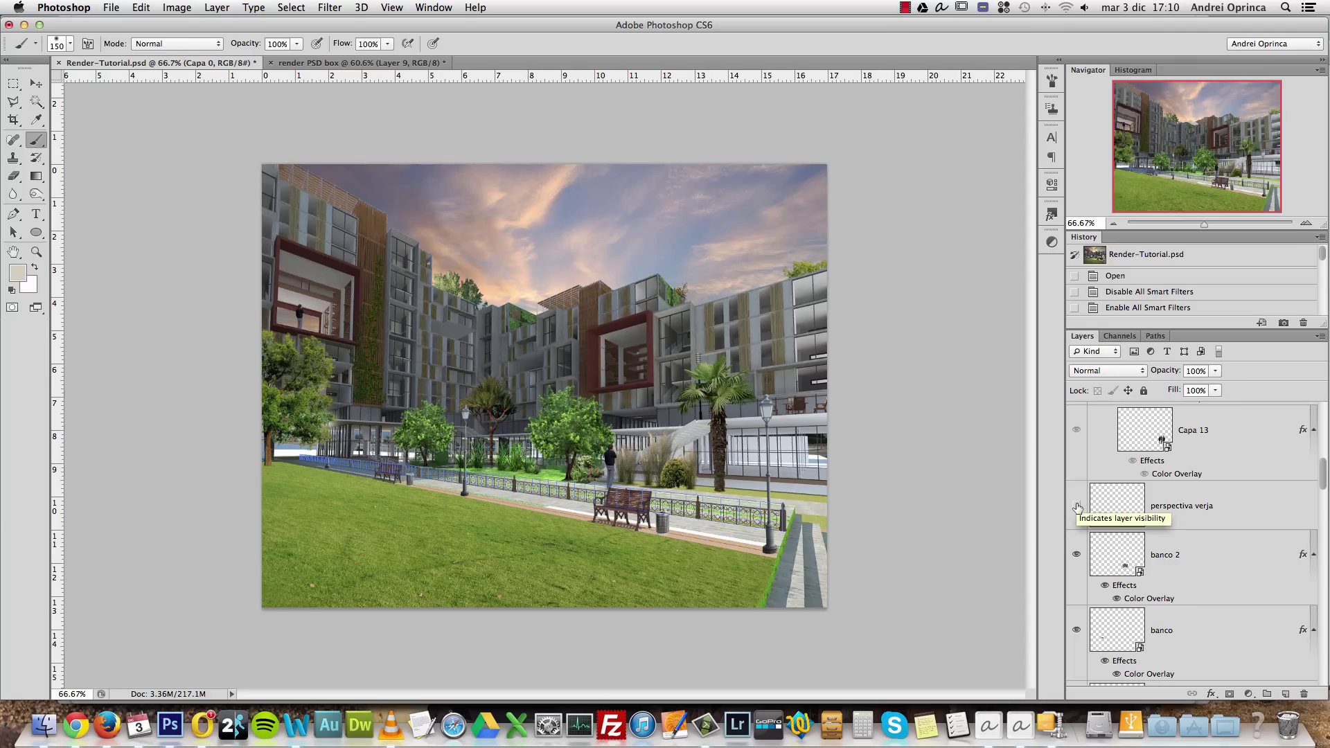
{"action": "left_click", "coordinate": [1076, 508]}
Show the personas group and collapse it, then toggle the perspectiva verja layer on and off again
{"action": "scroll", "coordinate": [1261, 481], "scroll_direction": "up", "scroll_amount": 3}
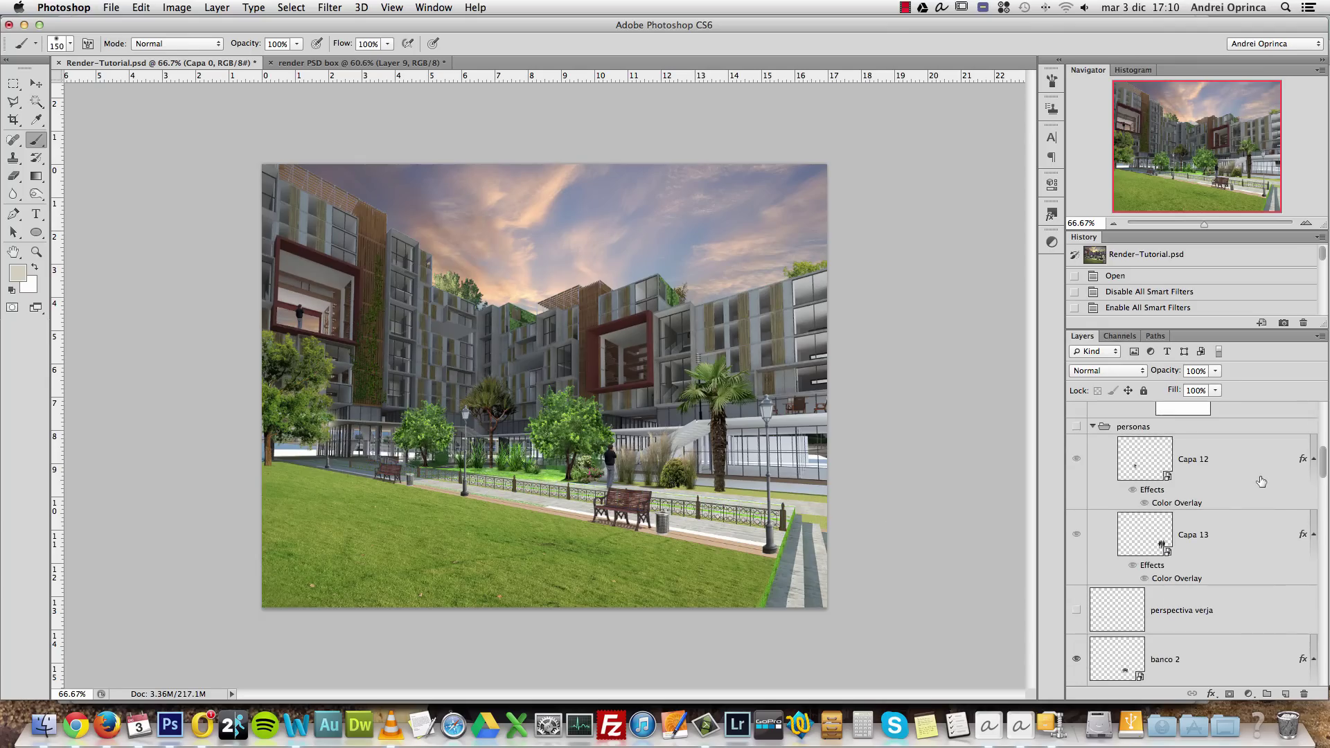
{"action": "left_click", "coordinate": [1077, 537]}
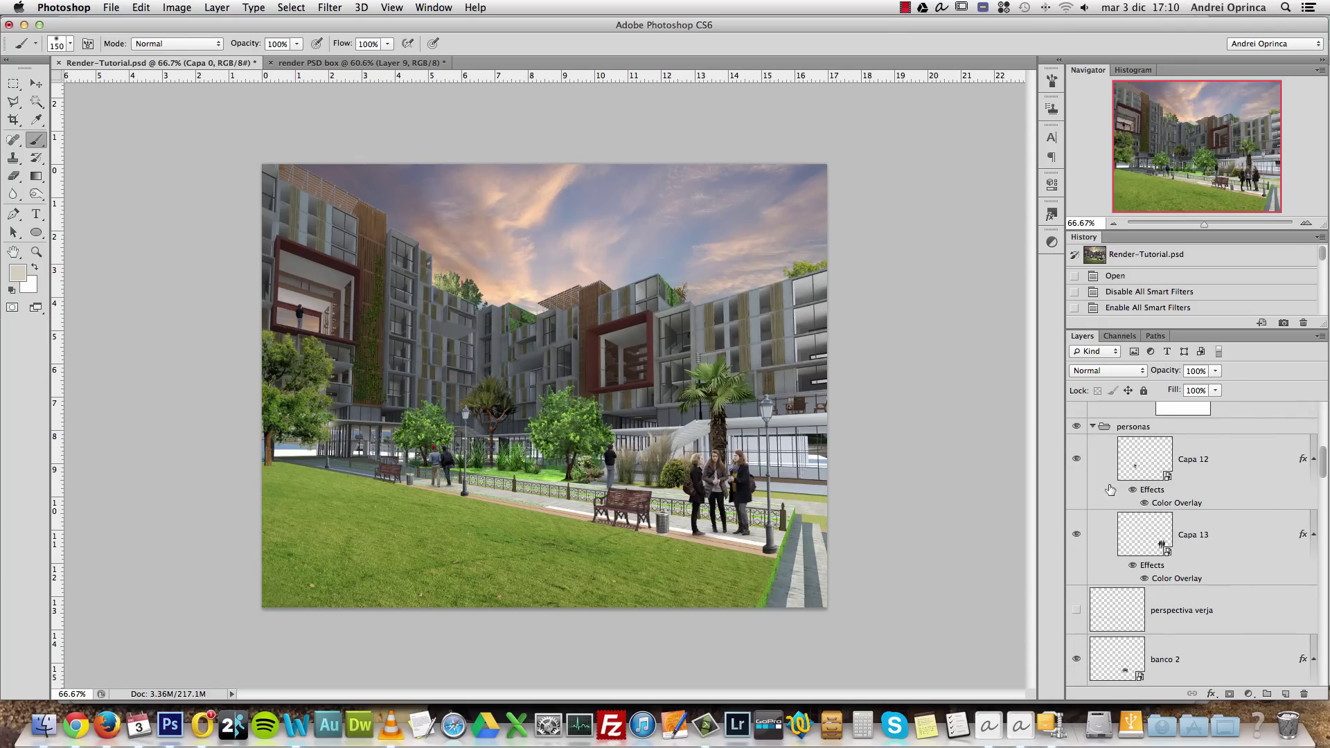
{"action": "scroll", "coordinate": [1126, 476], "scroll_direction": "up", "scroll_amount": 5}
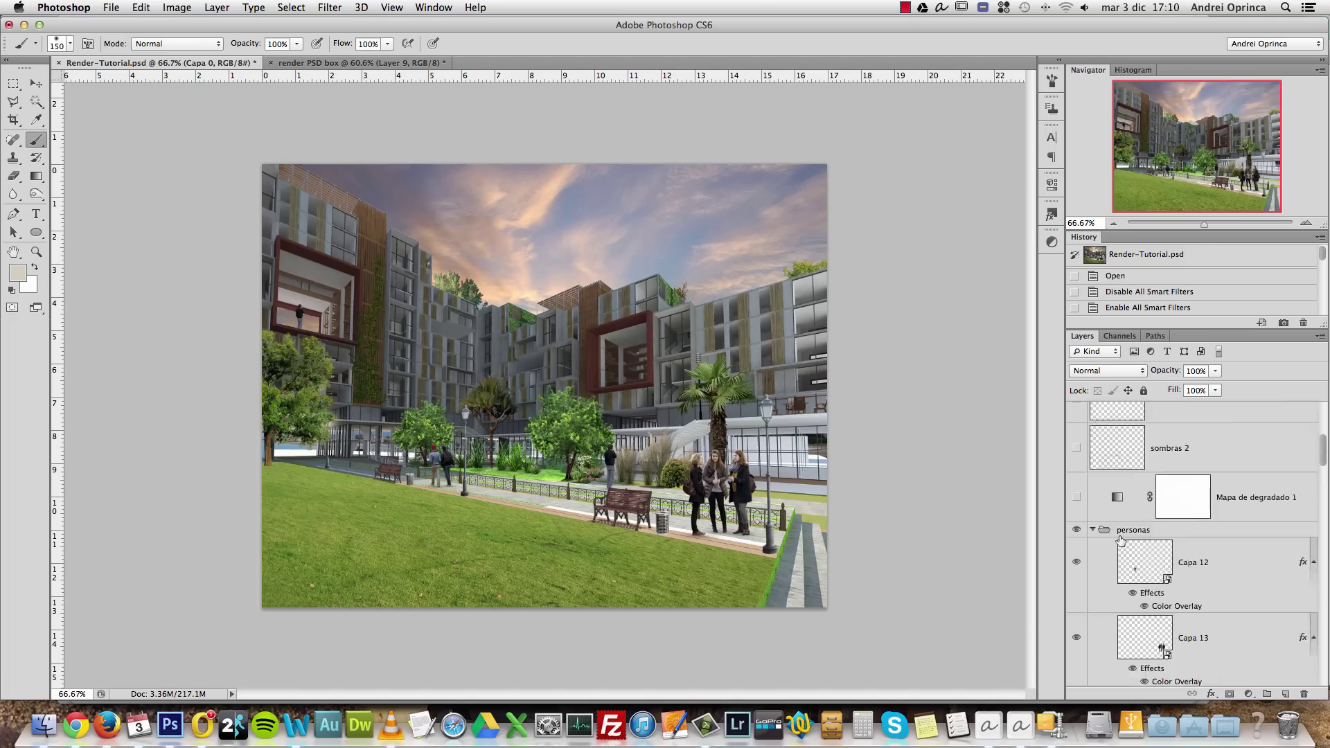
{"action": "scroll", "coordinate": [1120, 539], "scroll_direction": "down", "scroll_amount": 5}
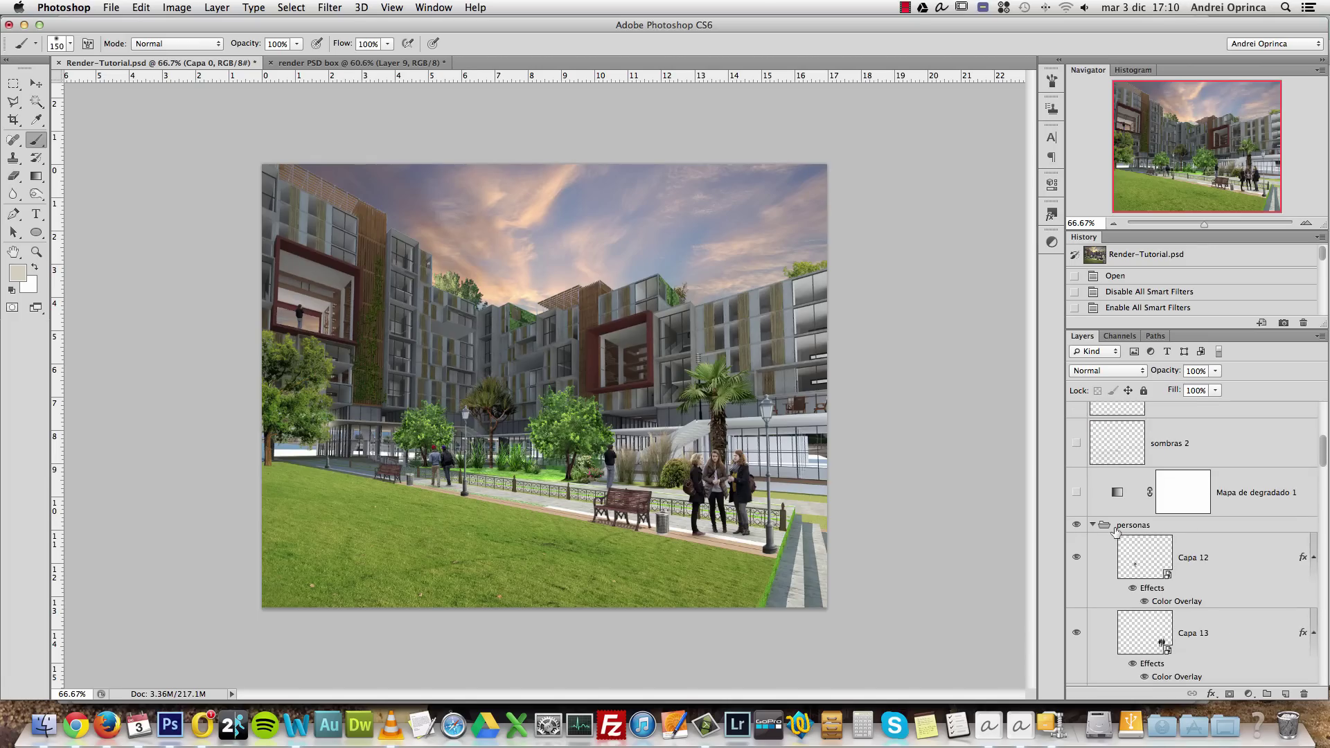
{"action": "left_click", "coordinate": [1094, 524]}
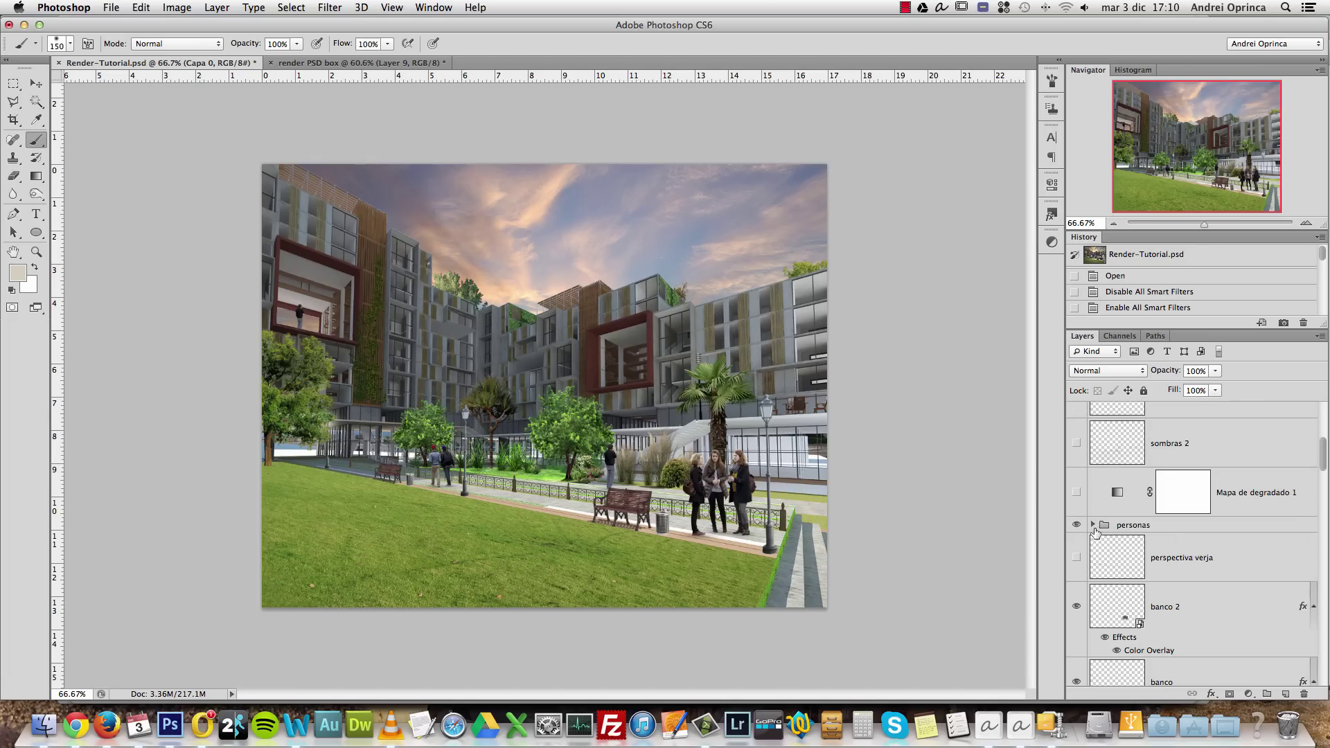
{"action": "left_click", "coordinate": [1076, 558]}
{"action": "left_click", "coordinate": [1075, 558]}
Show the Mapa de degradado 1 adjustment and compare the scene at 100% zoom with and without it
{"action": "left_click", "coordinate": [1249, 490]}
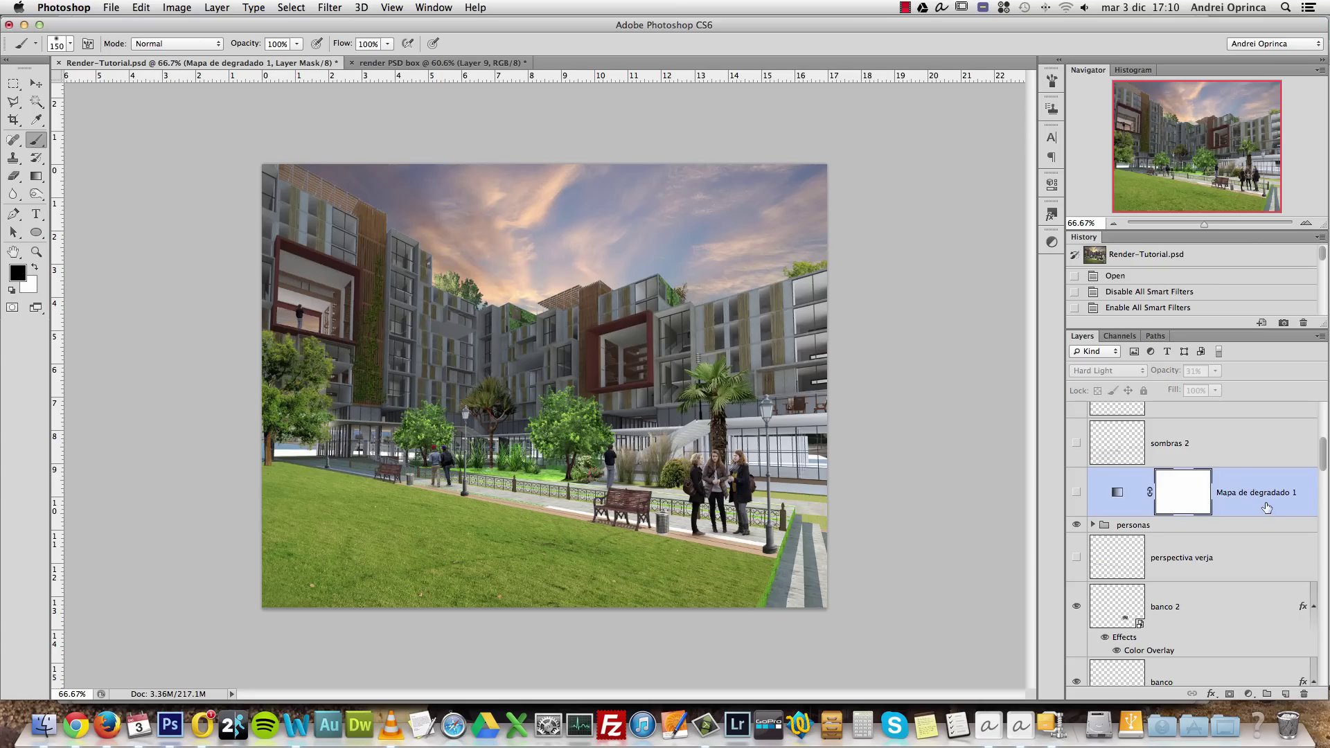
{"action": "left_click", "coordinate": [1305, 223]}
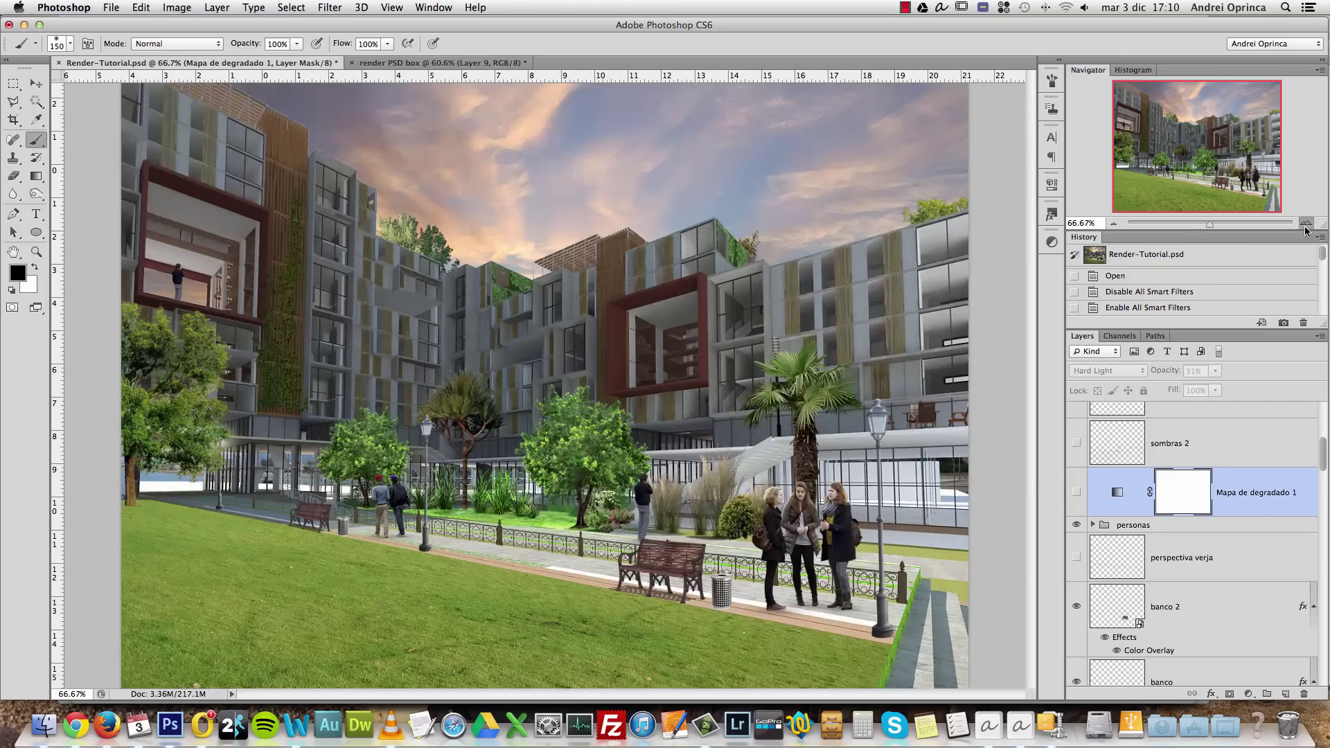
{"action": "left_click", "coordinate": [1077, 492]}
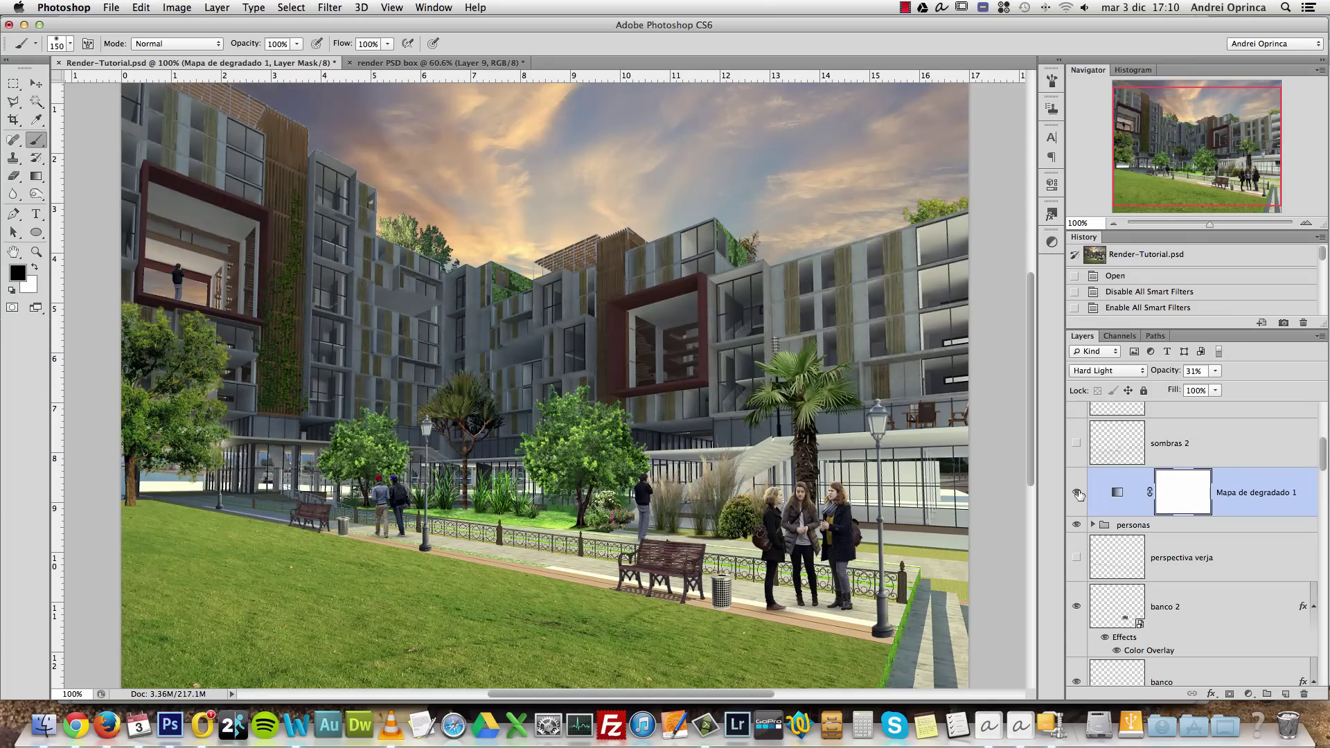
{"action": "left_click", "coordinate": [1077, 493]}
{"action": "left_click", "coordinate": [1077, 493]}
Select the Sombras 1 layer above cesped and make its shadows visible
{"action": "mouse_move", "coordinate": [1321, 461]}
{"action": "left_mouse_down"}
{"action": "mouse_move", "coordinate": [1323, 646]}
{"action": "mouse_move", "coordinate": [1323, 618]}
{"action": "left_mouse_up"}
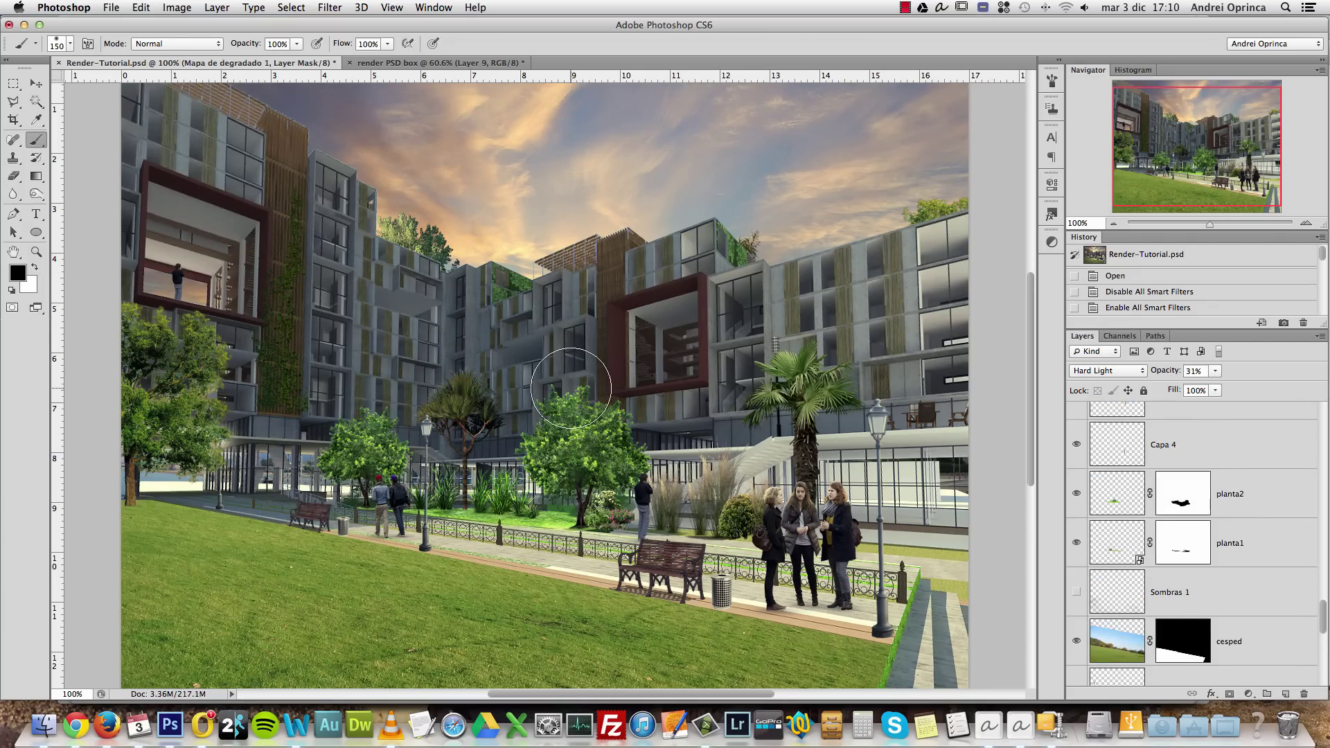
{"action": "left_click", "coordinate": [1231, 595]}
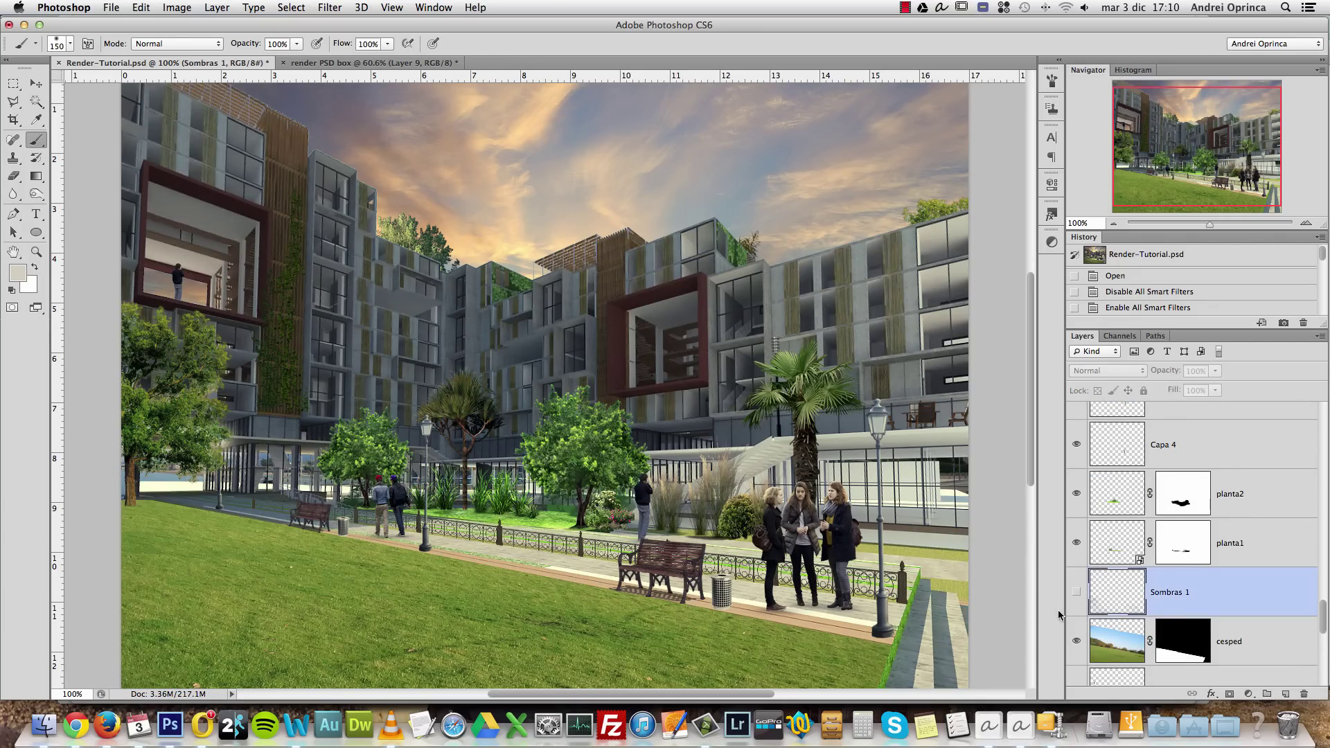
{"action": "left_click", "coordinate": [1078, 594]}
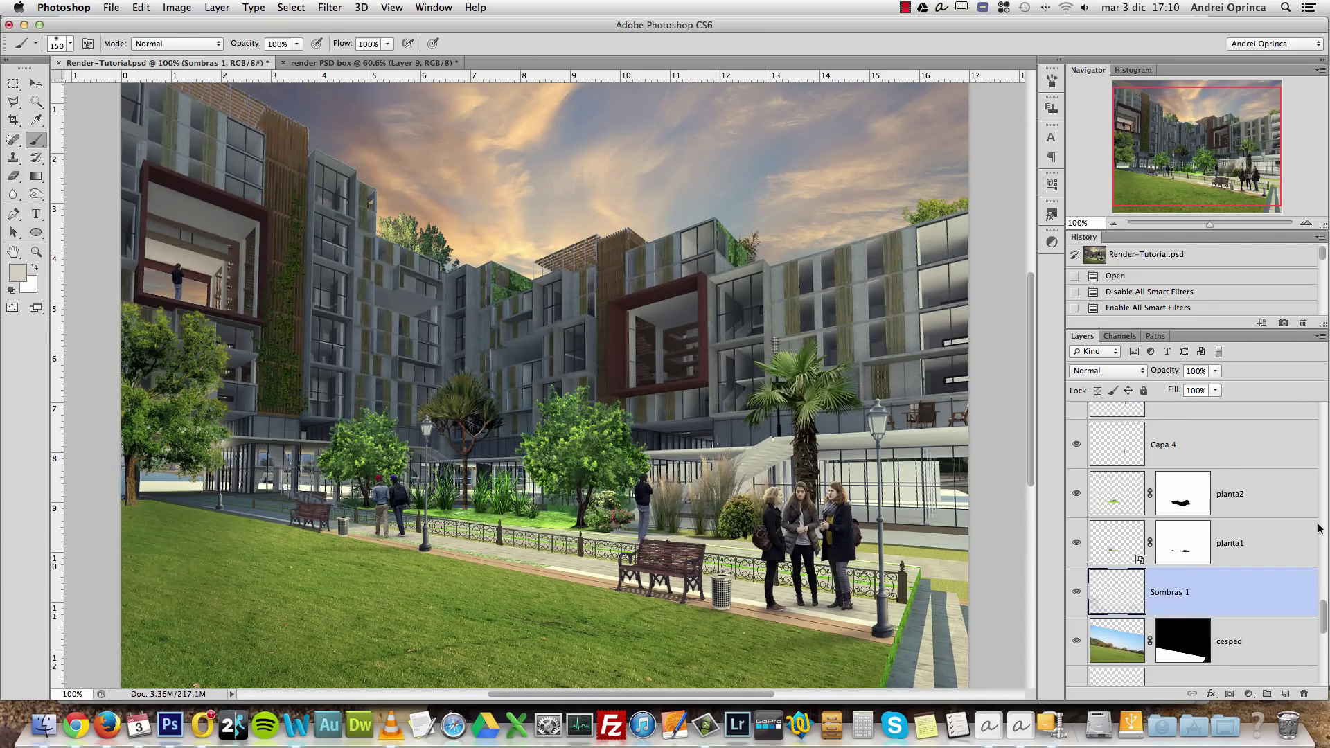
Examine the Gradient Map properties of the Mapa de degradado 1 adjustment and close them
{"action": "left_click_drag", "start_coordinate": [1320, 613], "coordinate": [1322, 440]}
{"action": "left_click", "coordinate": [1269, 593]}
{"action": "double_click", "coordinate": [1117, 576]}
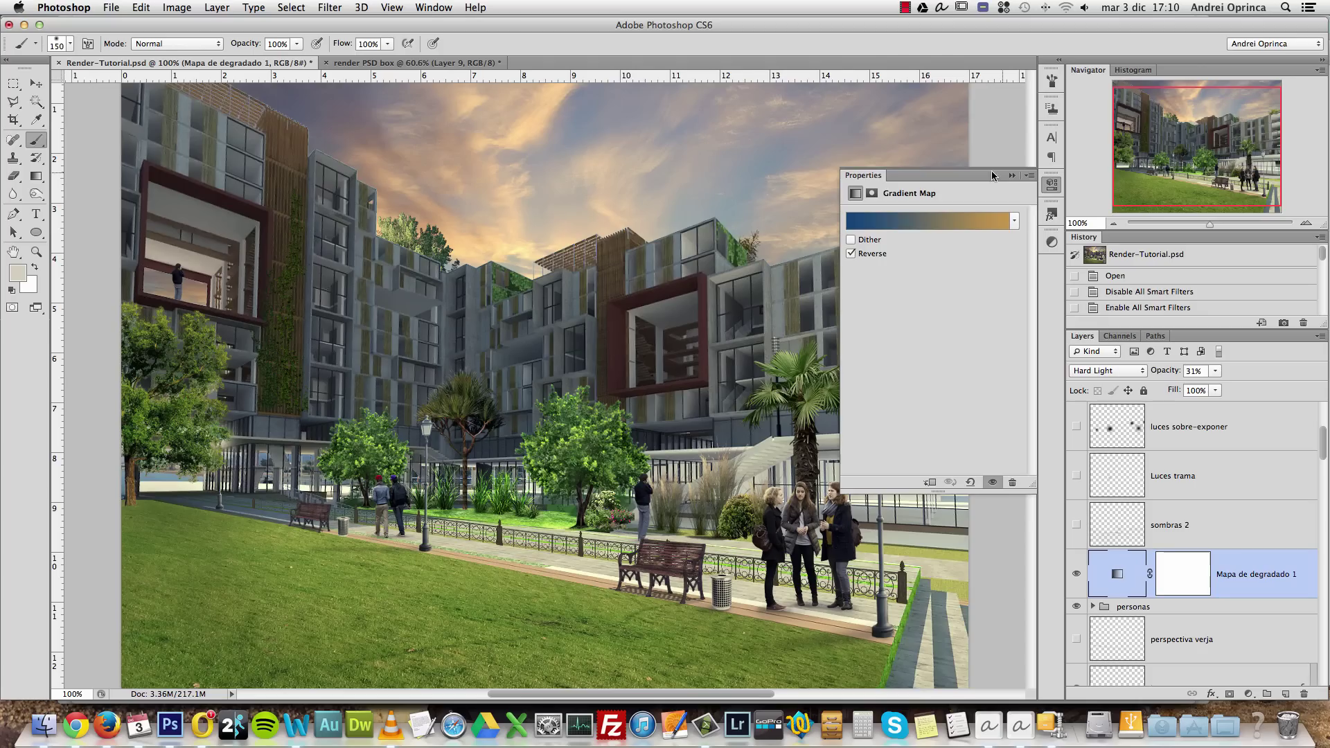
{"action": "left_click", "coordinate": [1012, 175]}
Select the sombras 2 layer and compare the scene with and without its shadows, leaving them visible
{"action": "left_click", "coordinate": [1243, 517]}
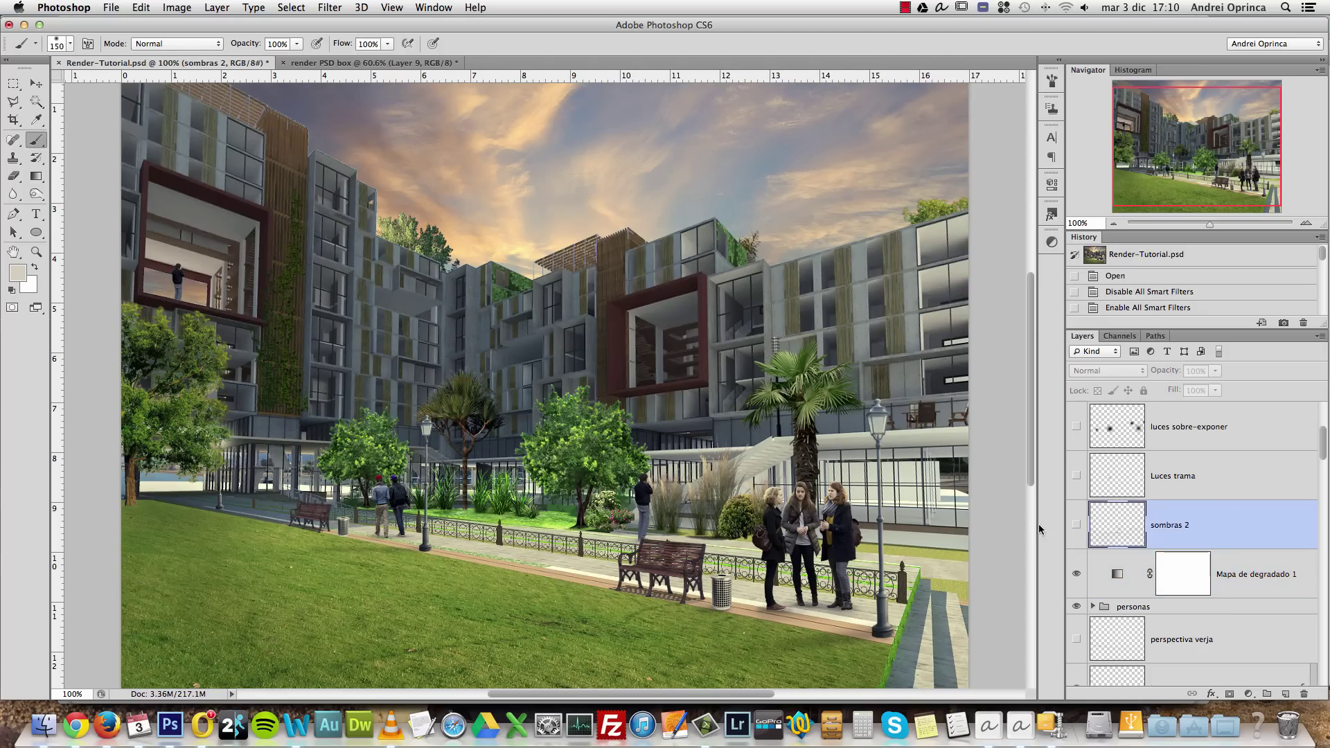
{"action": "left_click", "coordinate": [1076, 525]}
{"action": "left_click", "coordinate": [1075, 525]}
{"action": "left_click", "coordinate": [1074, 532]}
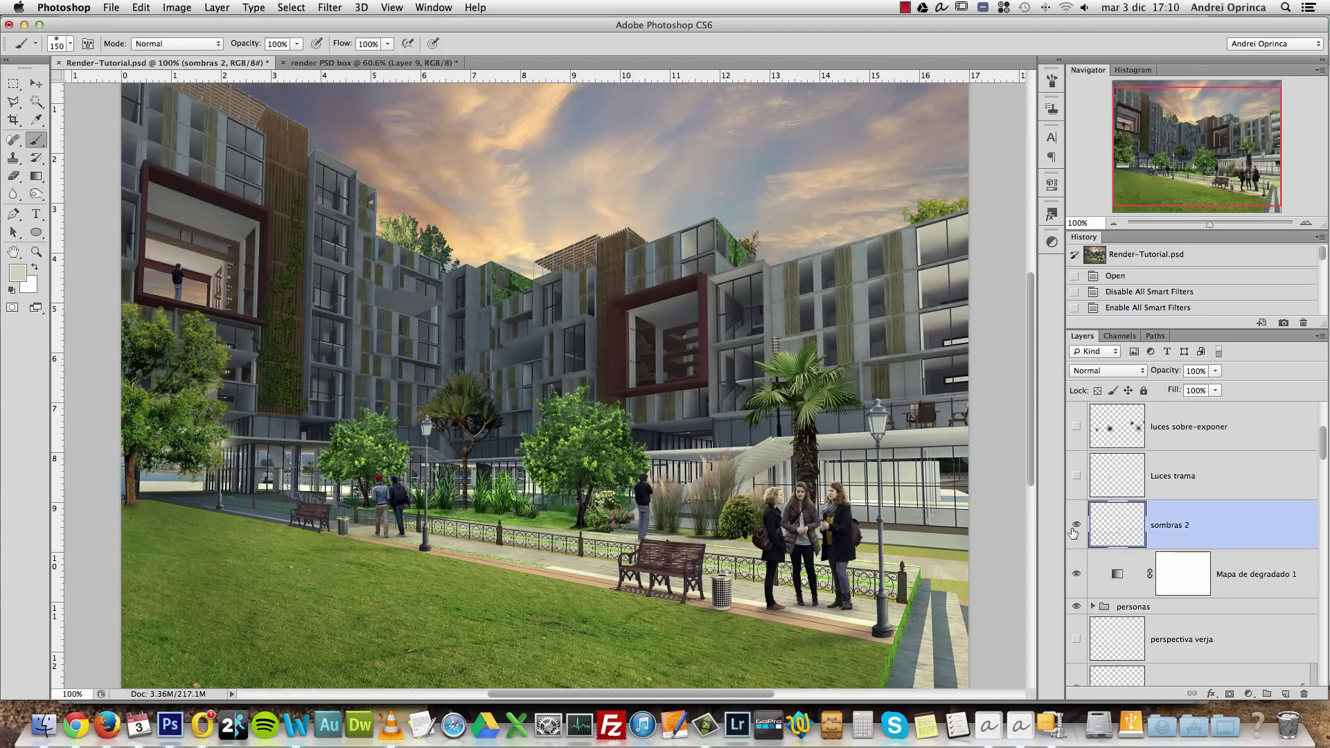
{"action": "left_click", "coordinate": [1074, 532]}
{"action": "left_click", "coordinate": [1074, 531]}
{"action": "left_click", "coordinate": [1074, 531]}
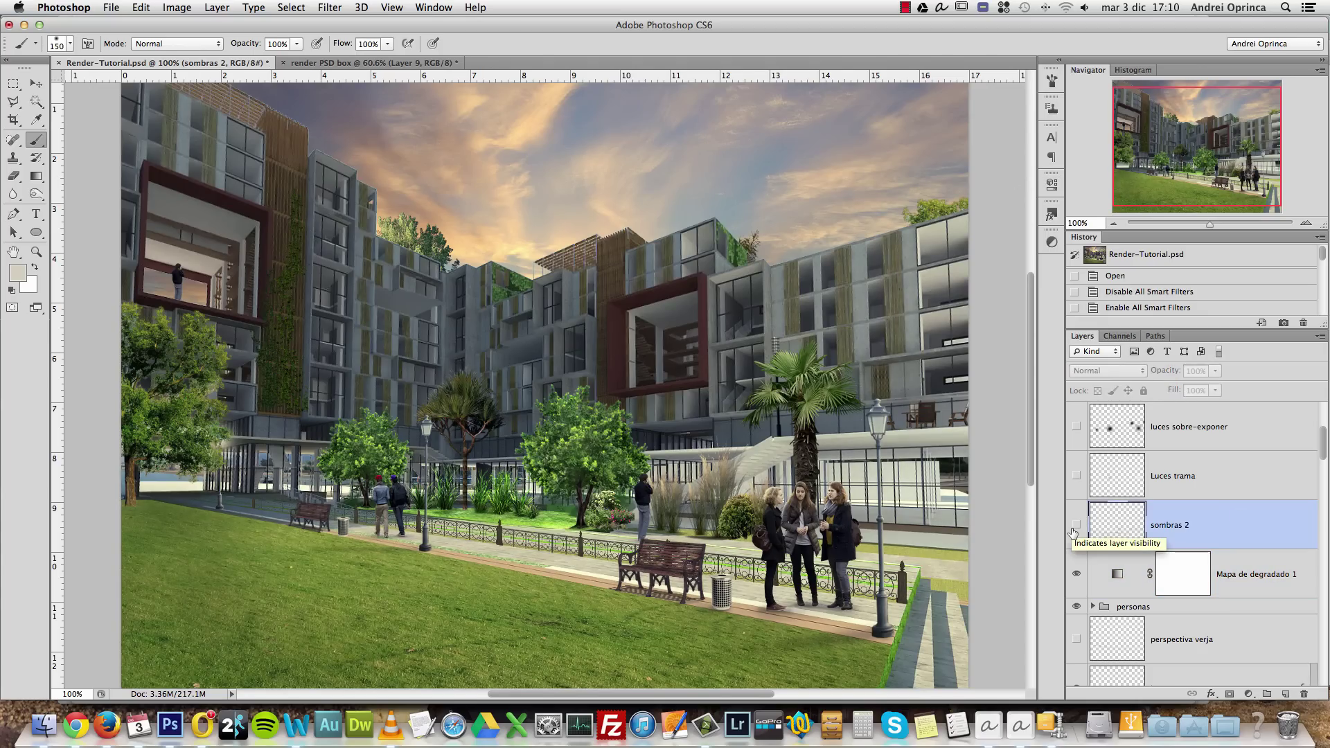
{"action": "left_click", "coordinate": [1073, 531]}
Show the Luces trama lamp-glow layer, compare the scene with and without it, and activate the Move tool
{"action": "left_click", "coordinate": [1203, 473]}
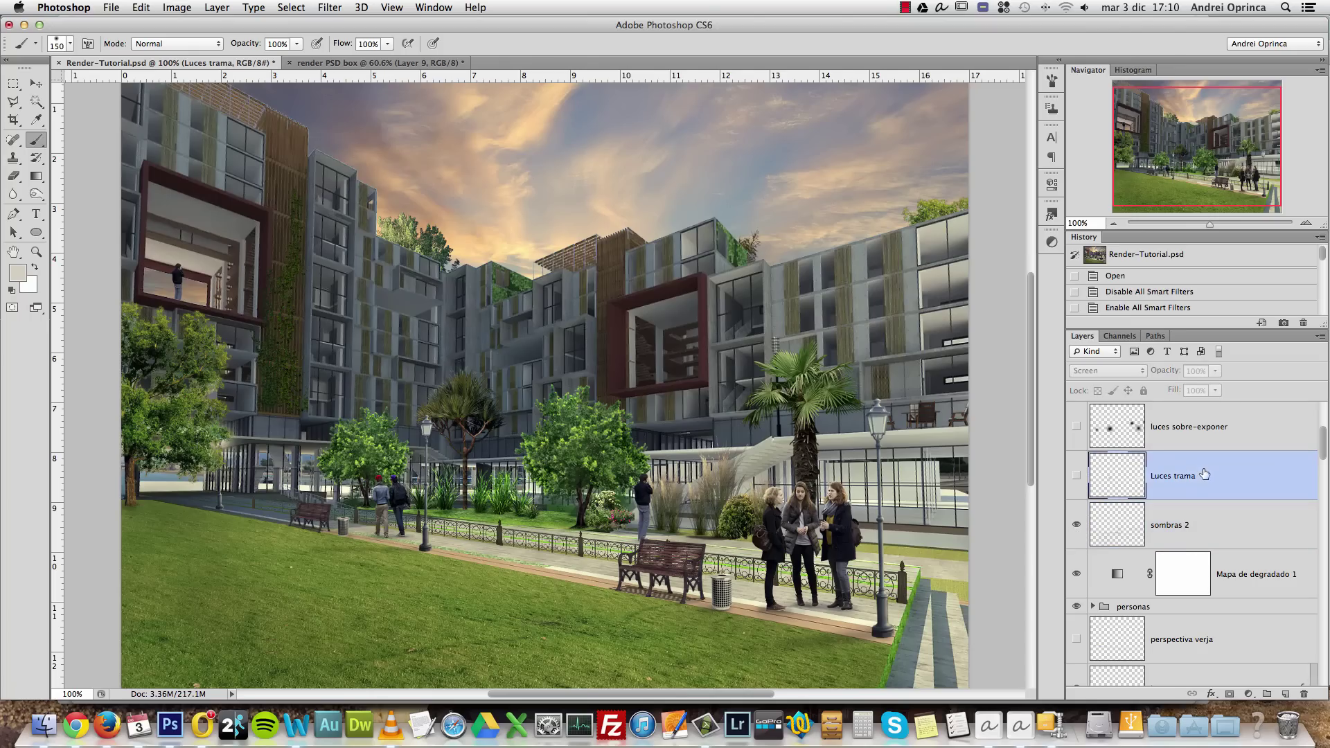
{"action": "left_click", "coordinate": [1076, 475]}
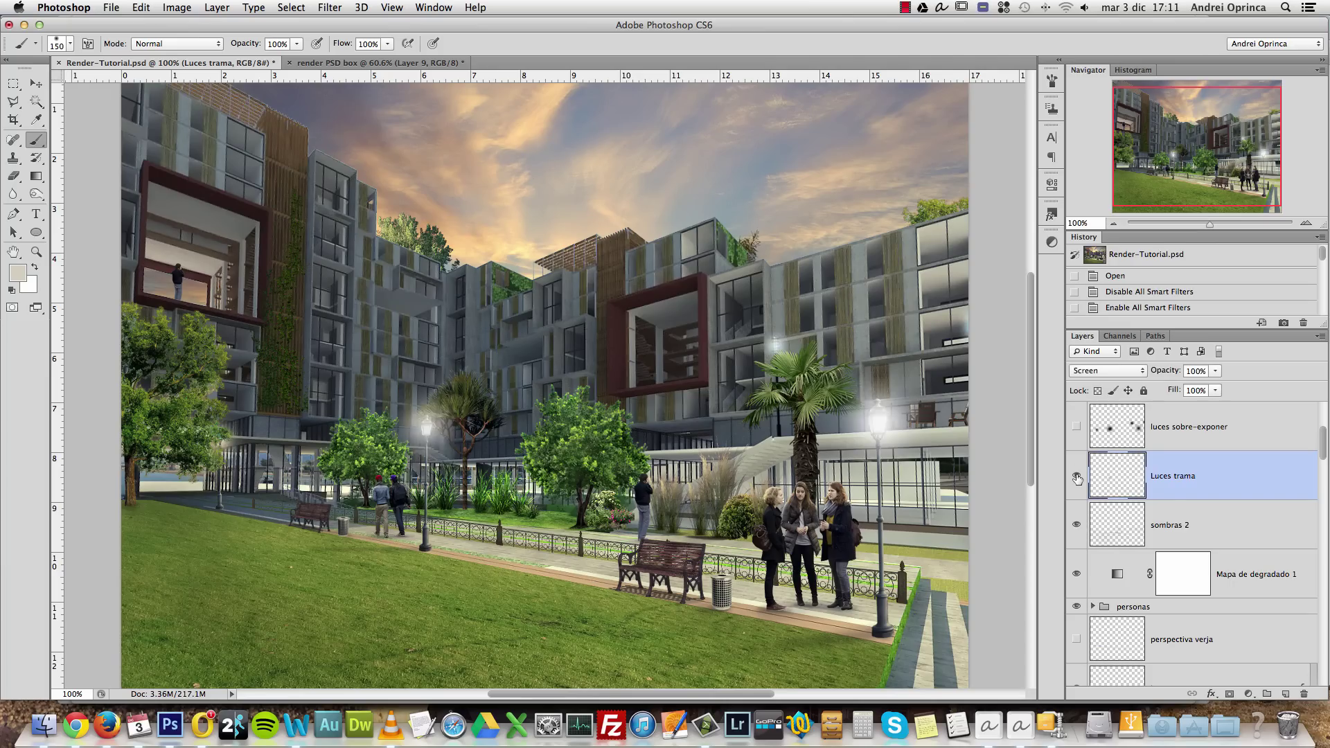
{"action": "left_click", "coordinate": [1076, 477]}
{"action": "left_click", "coordinate": [1076, 477]}
{"action": "left_click", "coordinate": [40, 83]}
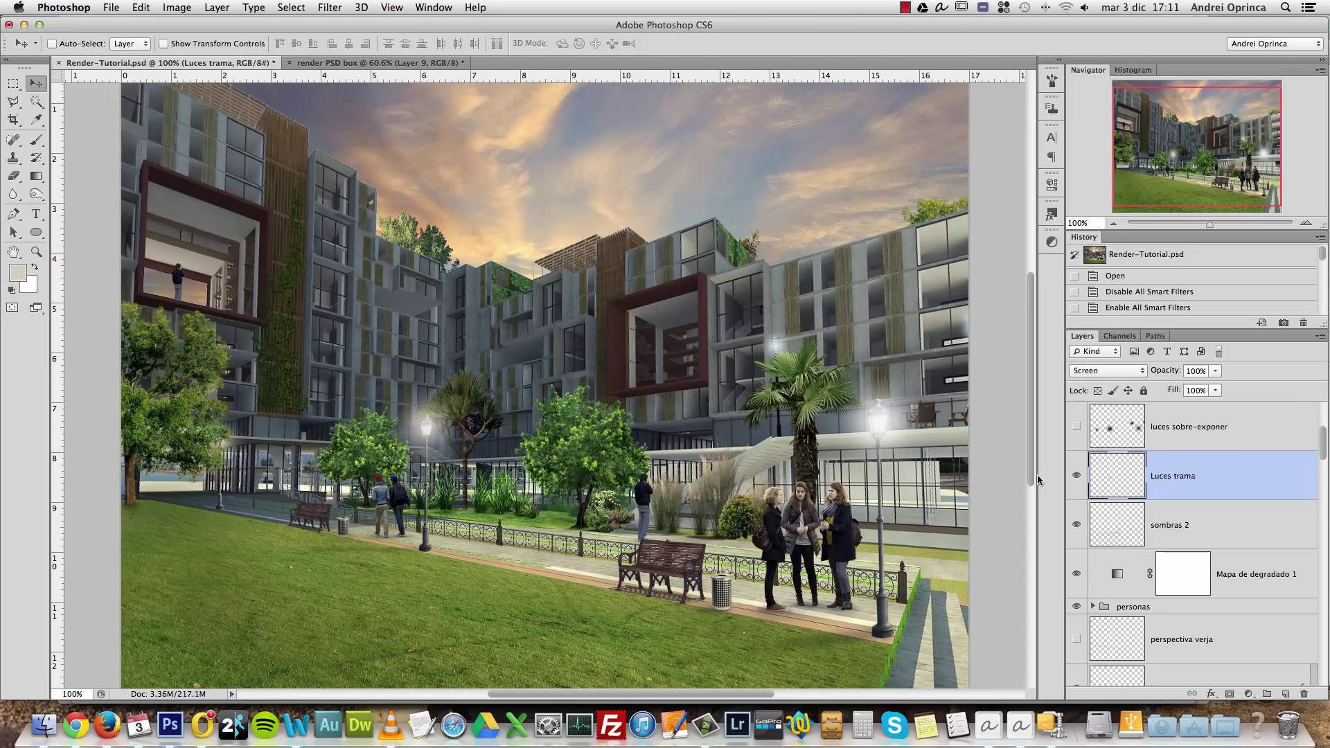
Select the luces sobre-exponer layer above Luces trama and compare the scene with and without it, leaving it visible
{"action": "left_click", "coordinate": [1078, 478]}
{"action": "left_click", "coordinate": [1079, 480]}
{"action": "left_click", "coordinate": [1194, 426]}
{"action": "scroll", "coordinate": [1220, 495], "scroll_direction": "up", "scroll_amount": 3}
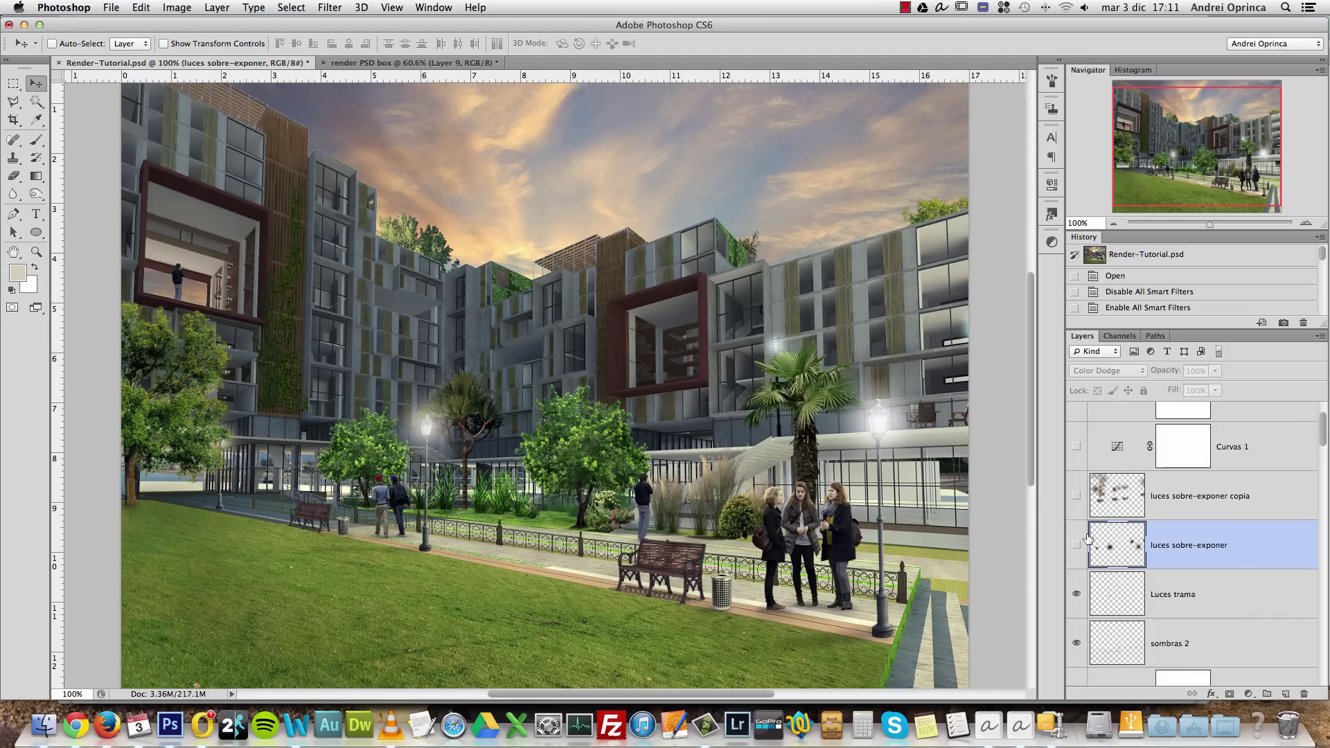
{"action": "left_click", "coordinate": [1076, 546]}
{"action": "left_click", "coordinate": [1076, 547]}
{"action": "left_click", "coordinate": [1077, 547]}
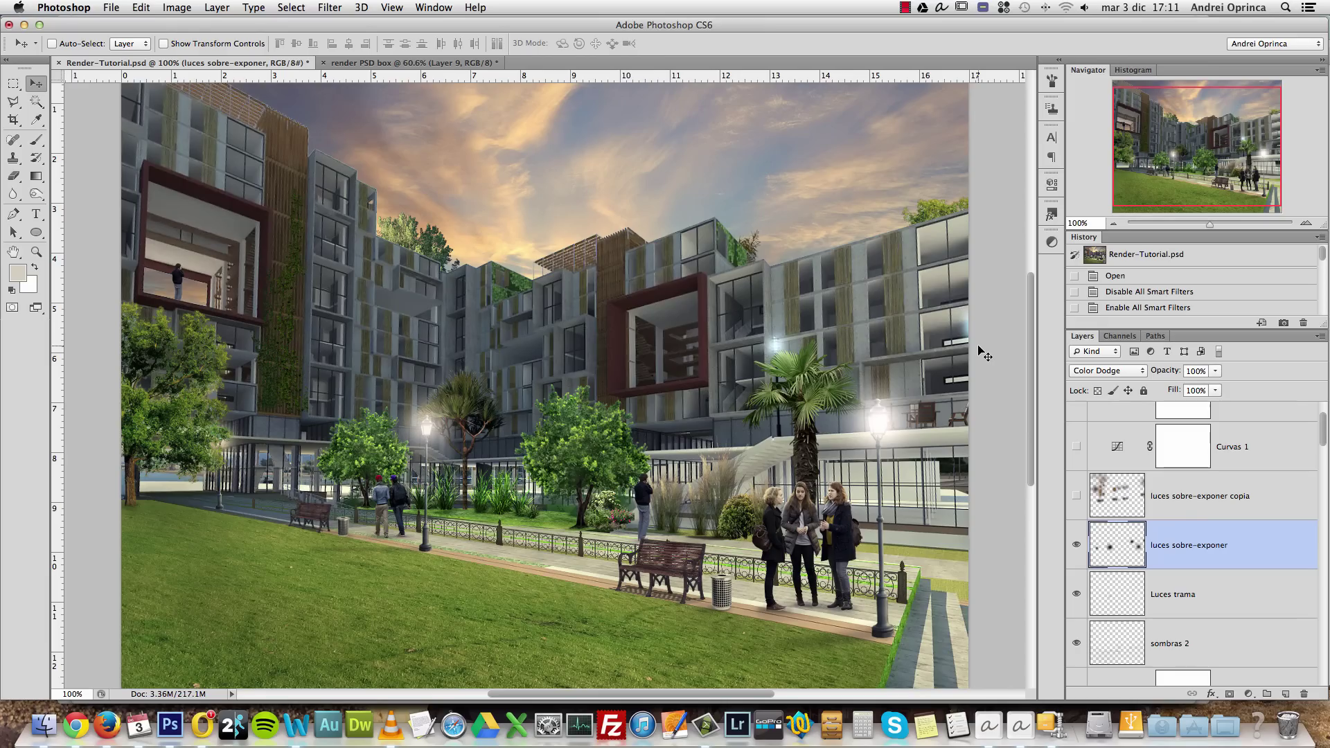
Try the Normal blend mode on the luces sobre-exponer layer and undo the blending change
{"action": "left_click", "coordinate": [1139, 371]}
{"action": "left_click", "coordinate": [1114, 258]}
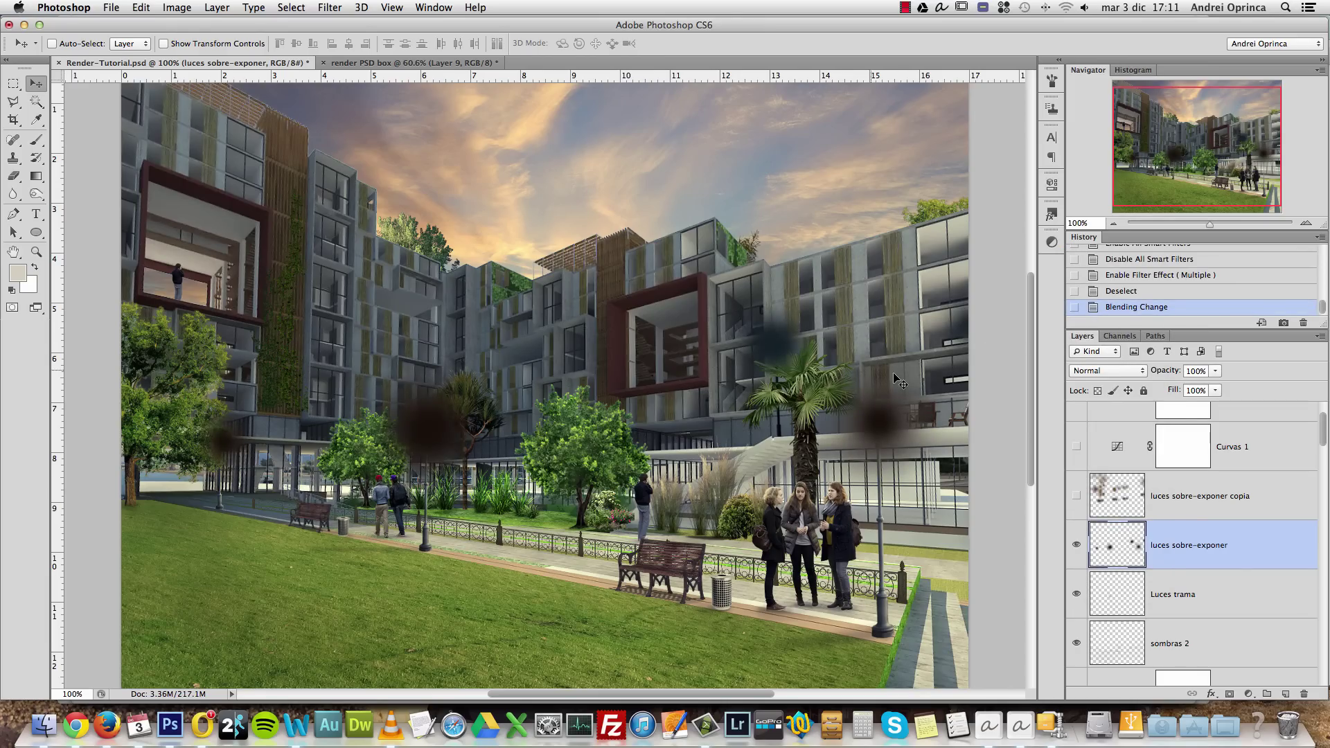
{"action": "left_click", "coordinate": [1140, 294]}
{"action": "scroll", "coordinate": [1231, 504], "scroll_direction": "down", "scroll_amount": 5}
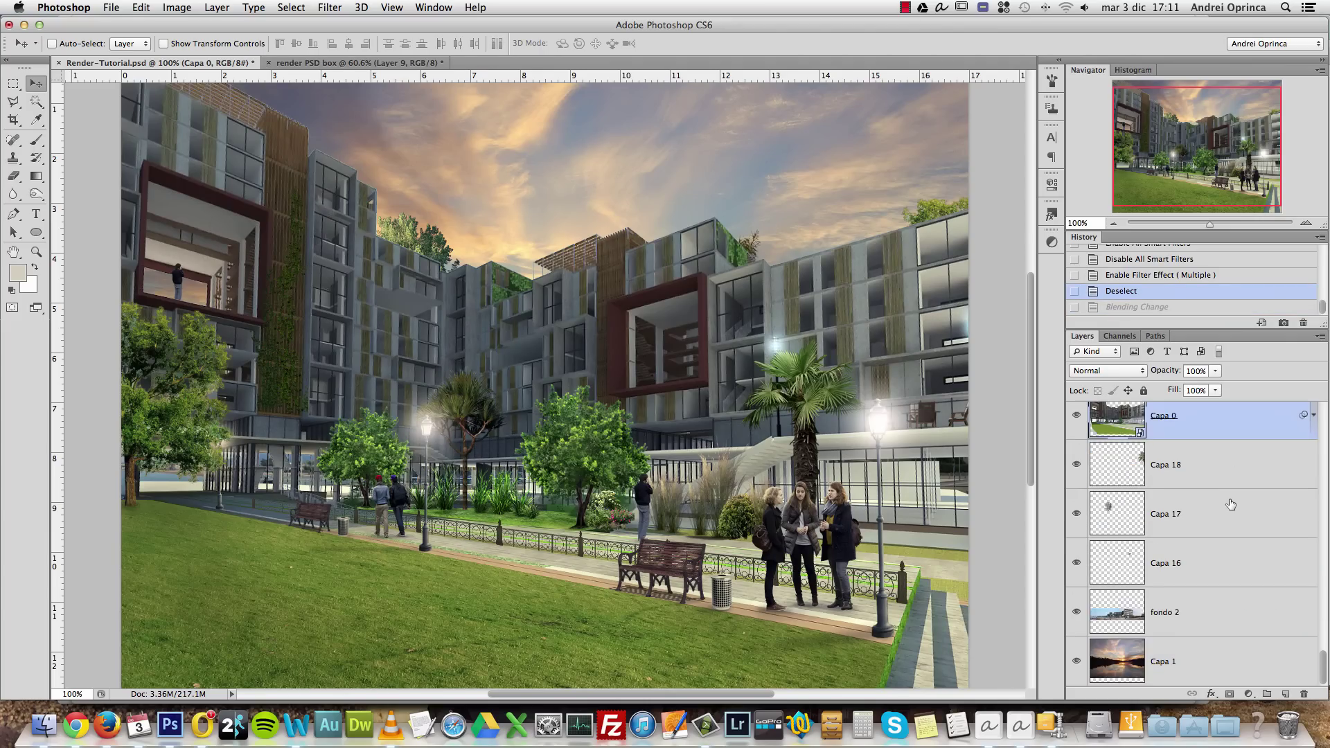
{"action": "scroll", "coordinate": [1231, 505], "scroll_direction": "up", "scroll_amount": 6}
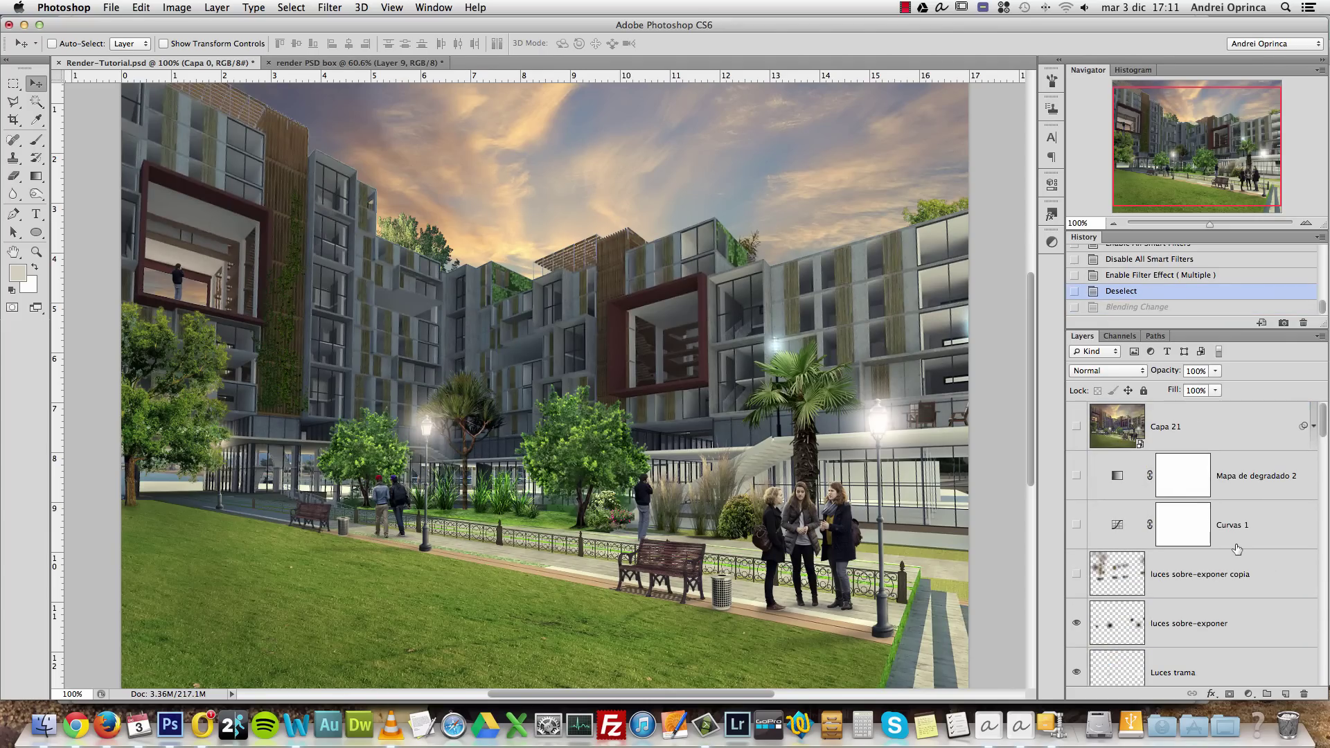
Select the luces sobre-exponer copia layer and compare the building lights with and without it, leaving it visible
{"action": "left_click", "coordinate": [1220, 578]}
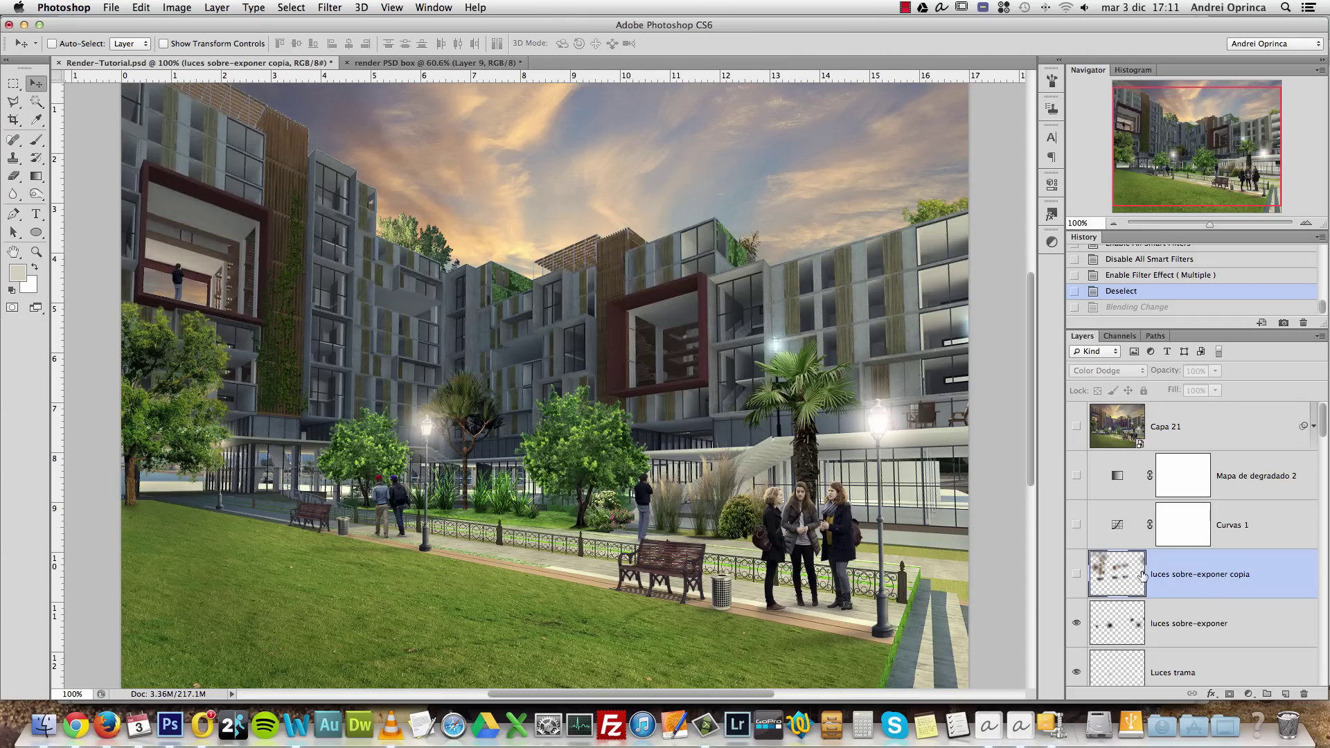
{"action": "left_click", "coordinate": [1077, 574]}
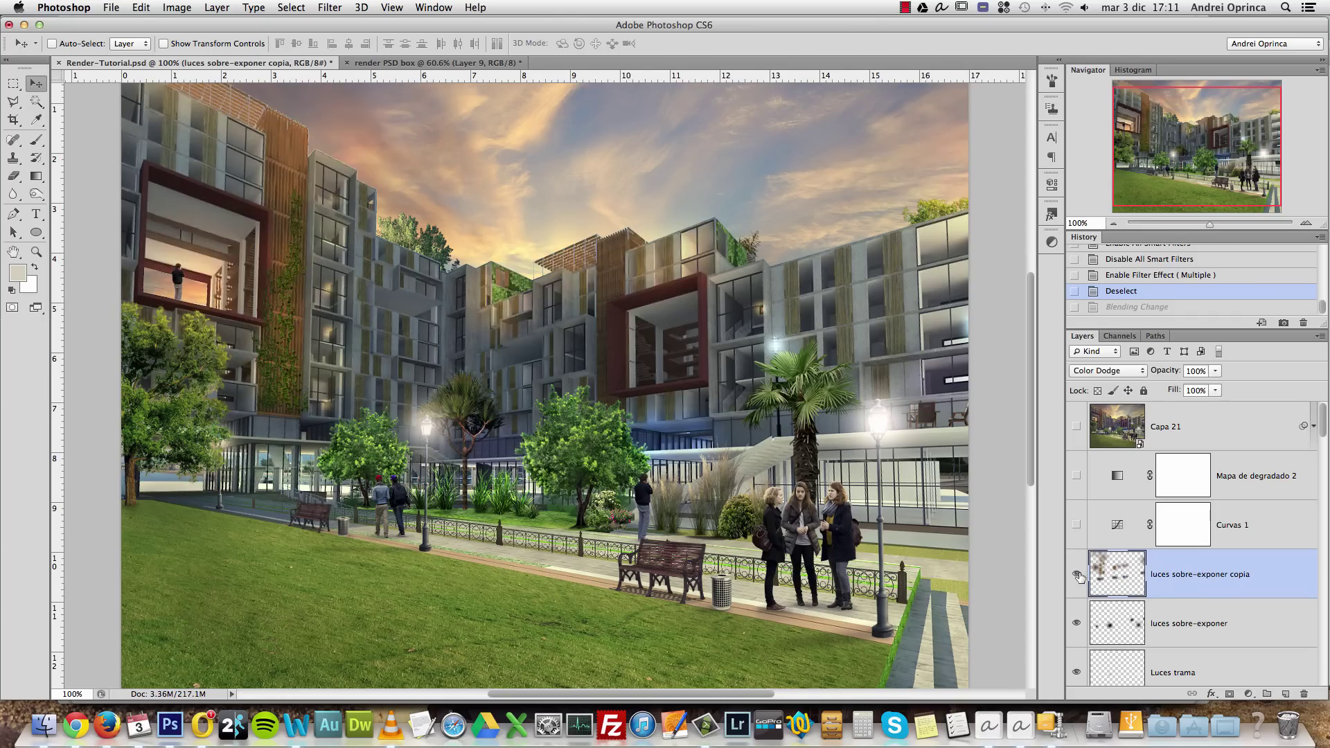
{"action": "left_click", "coordinate": [1076, 574]}
{"action": "left_click", "coordinate": [1076, 574]}
{"action": "left_click", "coordinate": [1077, 573]}
{"action": "left_click", "coordinate": [1076, 572]}
{"action": "left_click", "coordinate": [1076, 573]}
{"action": "left_click", "coordinate": [1077, 573]}
{"action": "left_click", "coordinate": [1076, 573]}
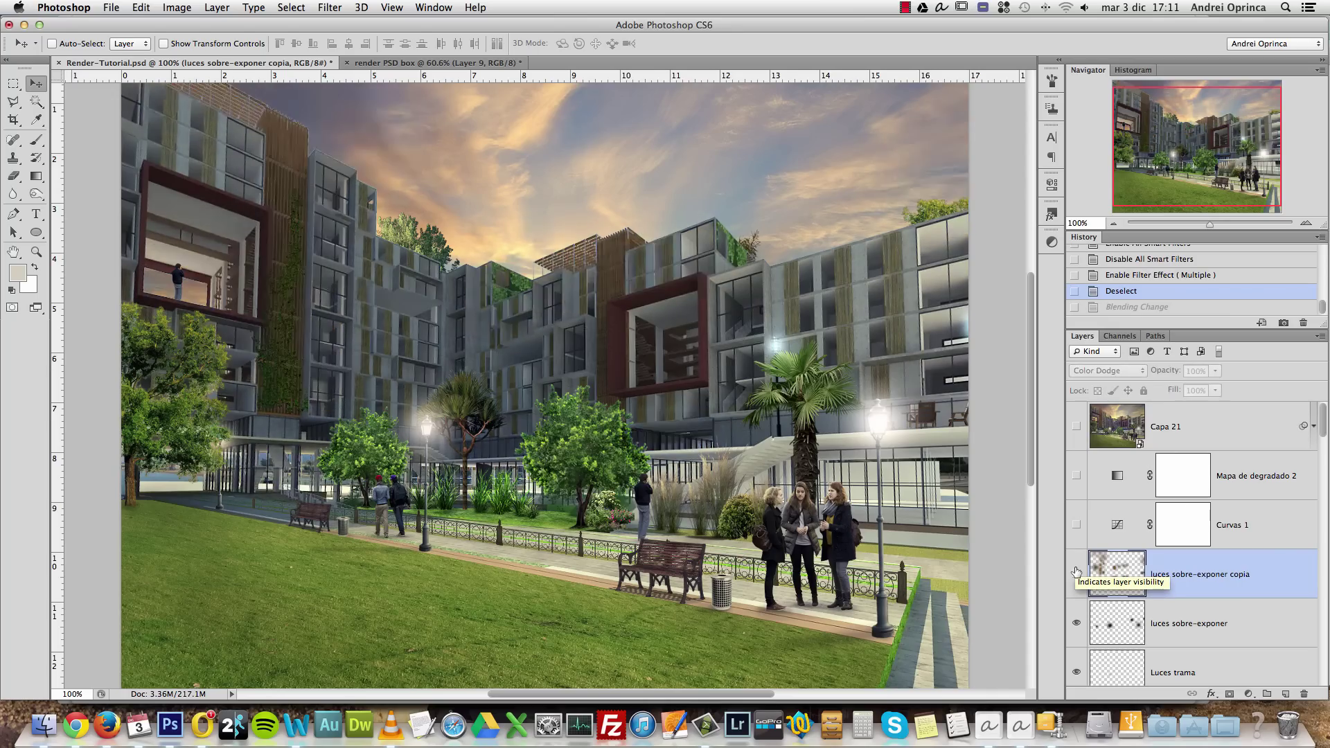
{"action": "left_click", "coordinate": [1076, 573]}
{"action": "left_click", "coordinate": [1077, 573]}
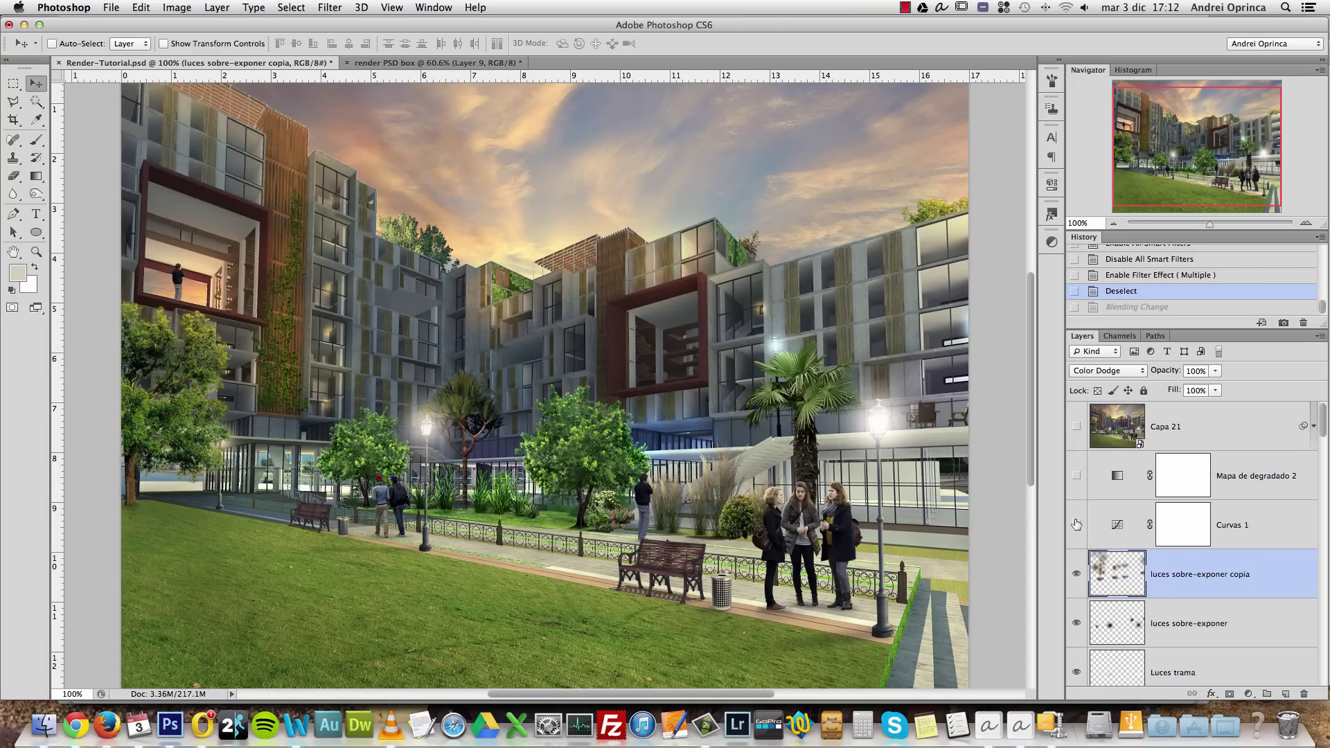
{"action": "left_click", "coordinate": [1077, 573]}
{"action": "left_click", "coordinate": [1076, 573]}
Show the Curvas 1 adjustment layer and examine its Curves properties, including the Red channel, closing them when done
{"action": "left_click", "coordinate": [1070, 527]}
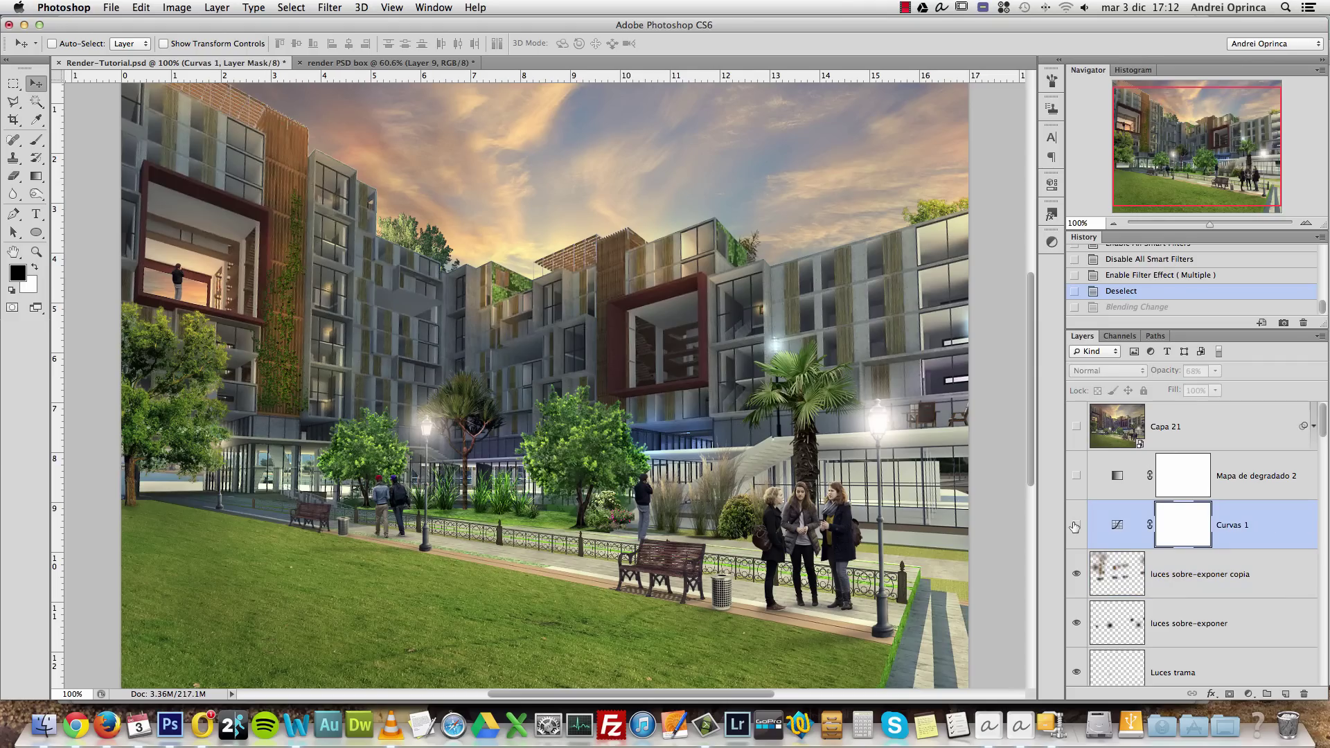
{"action": "left_click", "coordinate": [1077, 526]}
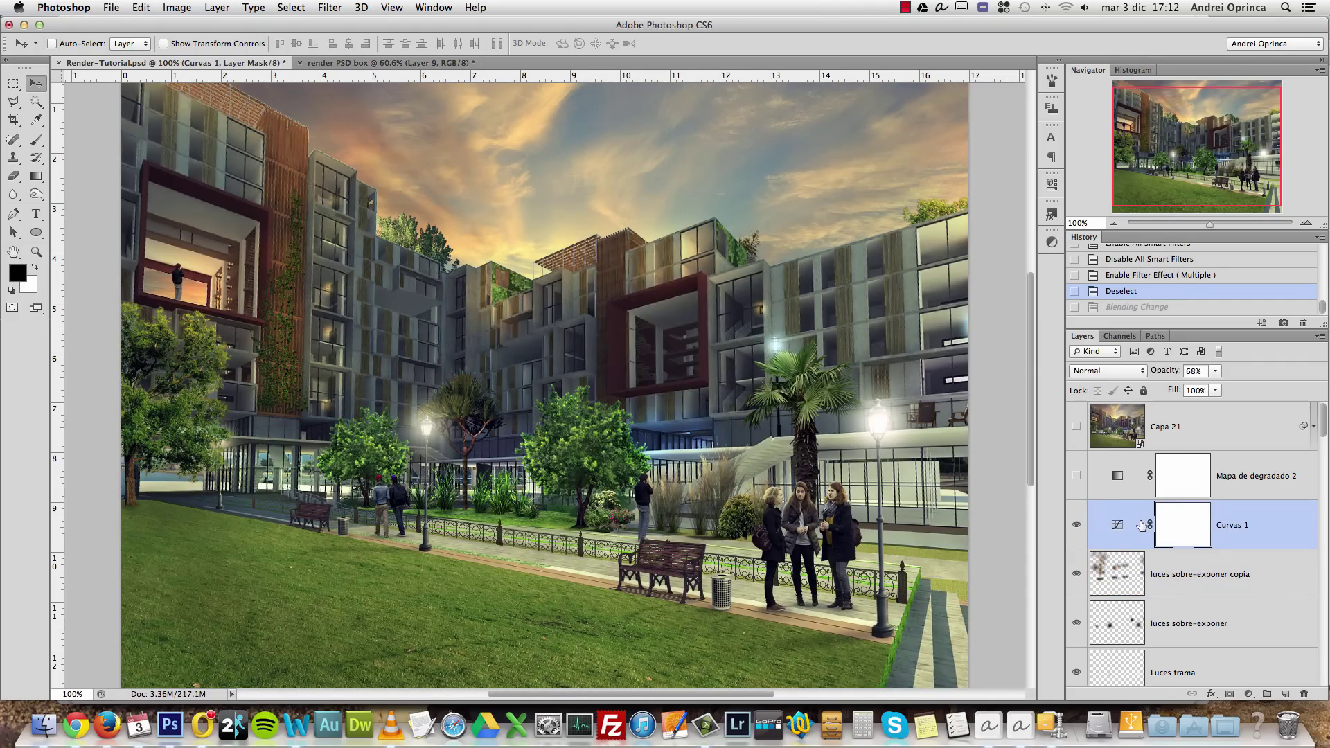
{"action": "left_click", "coordinate": [1118, 527]}
{"action": "double_click", "coordinate": [1118, 527]}
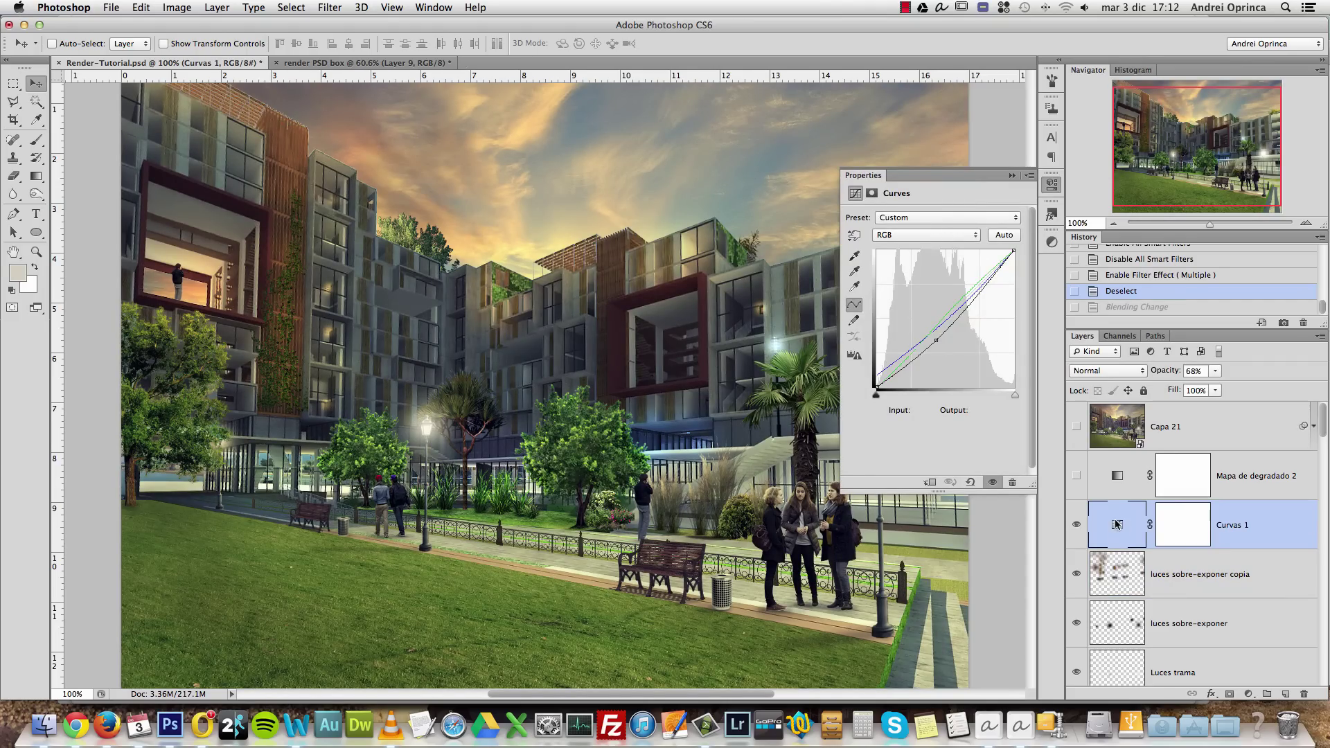
{"action": "left_click", "coordinate": [938, 235]}
{"action": "left_click", "coordinate": [920, 246]}
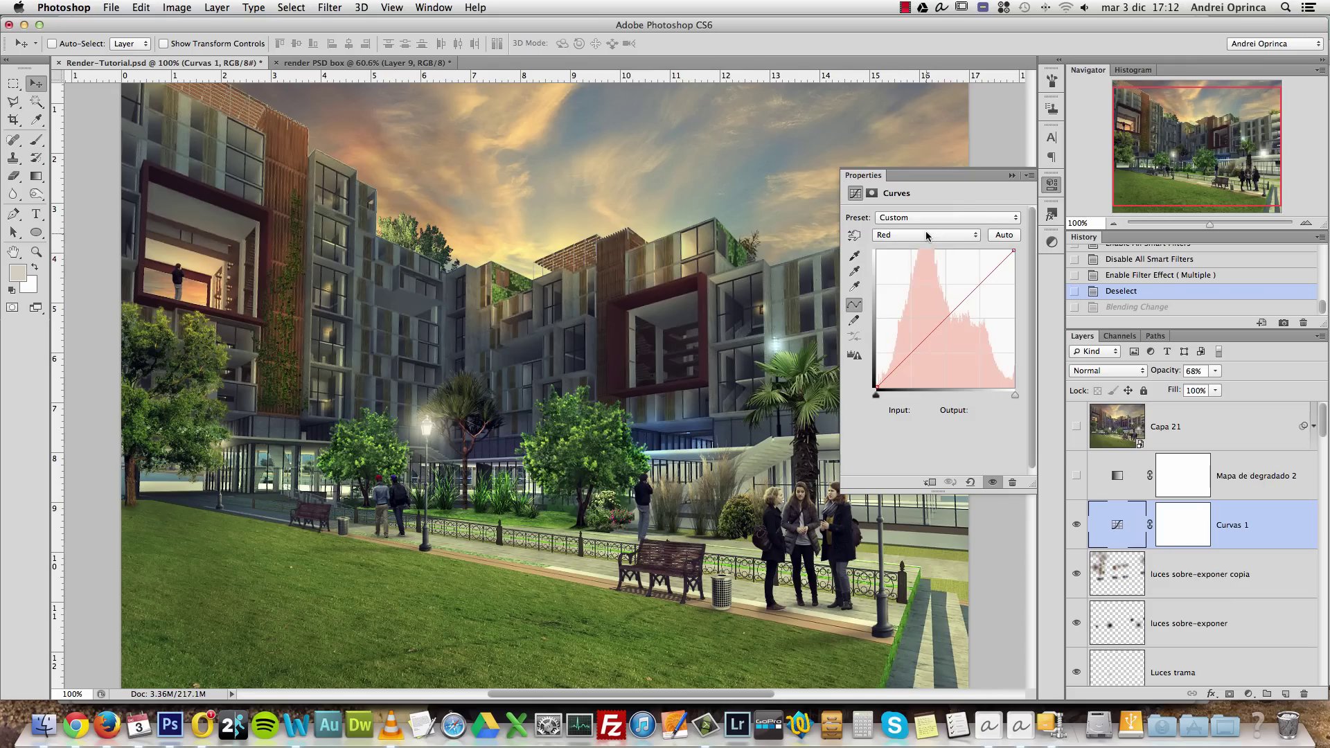
{"action": "left_click", "coordinate": [925, 235]}
{"action": "left_click", "coordinate": [923, 257]}
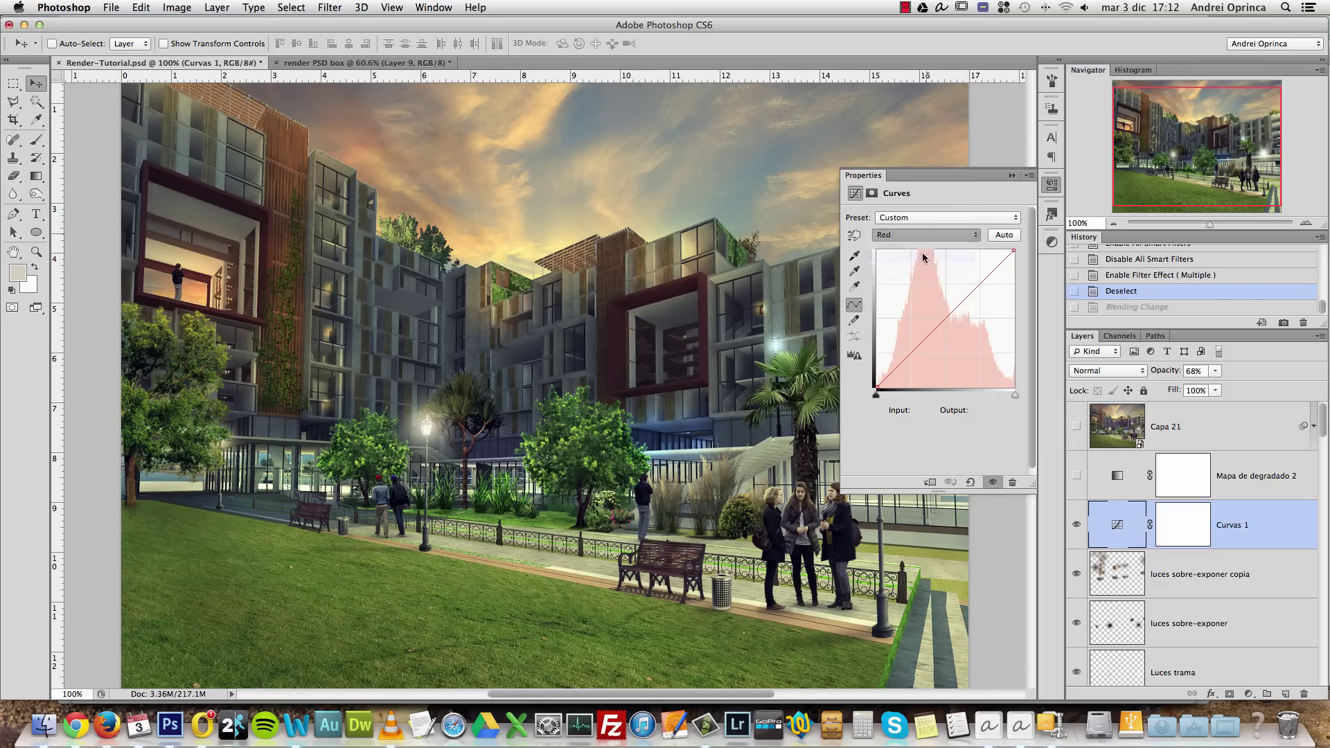
{"action": "left_click", "coordinate": [1011, 175]}
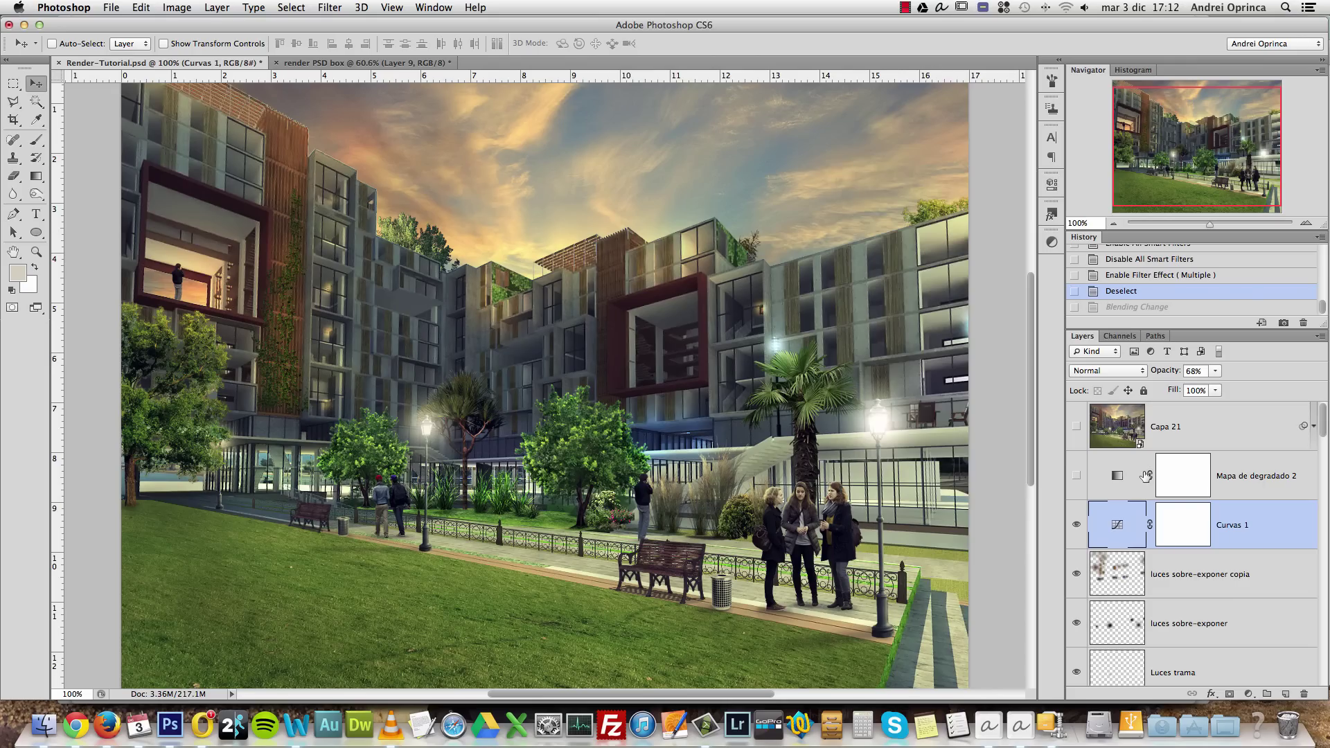
Show the Mapa de degradado 2 adjustment layer and examine its Gradient Map properties, closing them when done
{"action": "left_click", "coordinate": [1244, 478]}
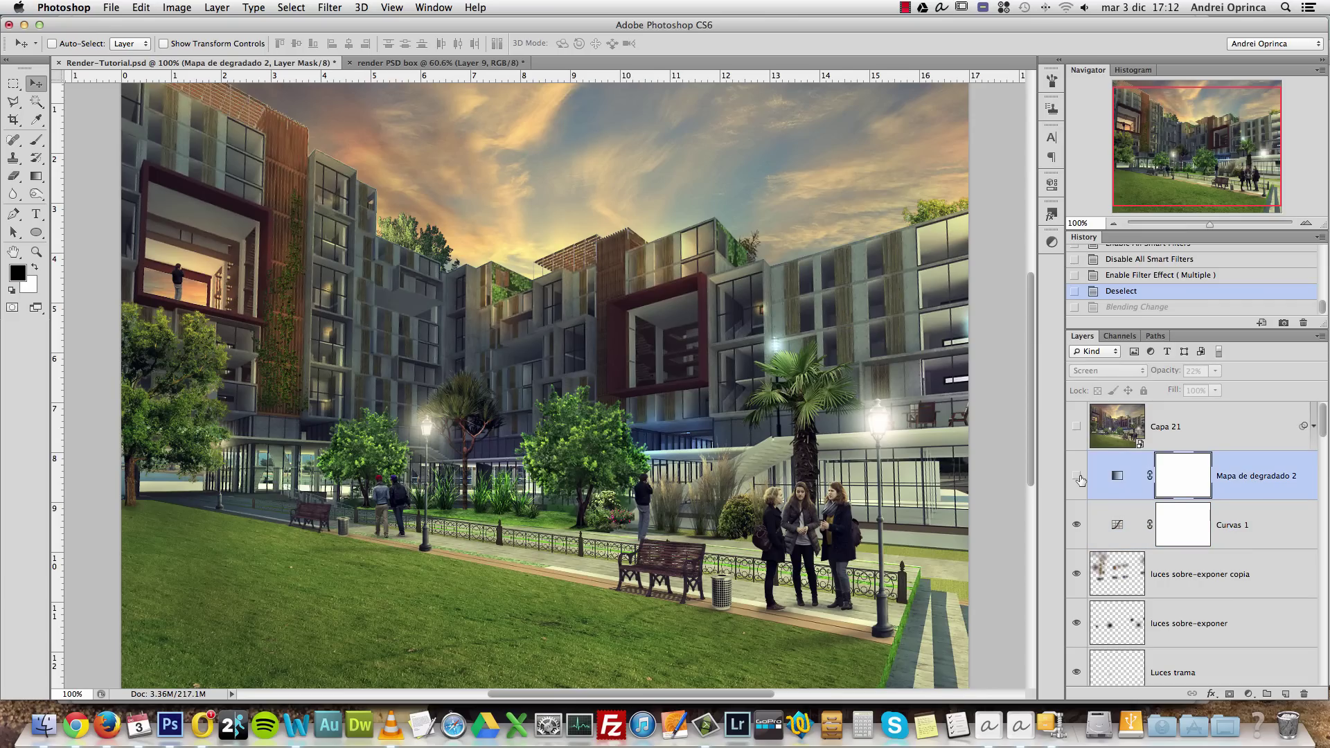
{"action": "left_click", "coordinate": [1077, 476]}
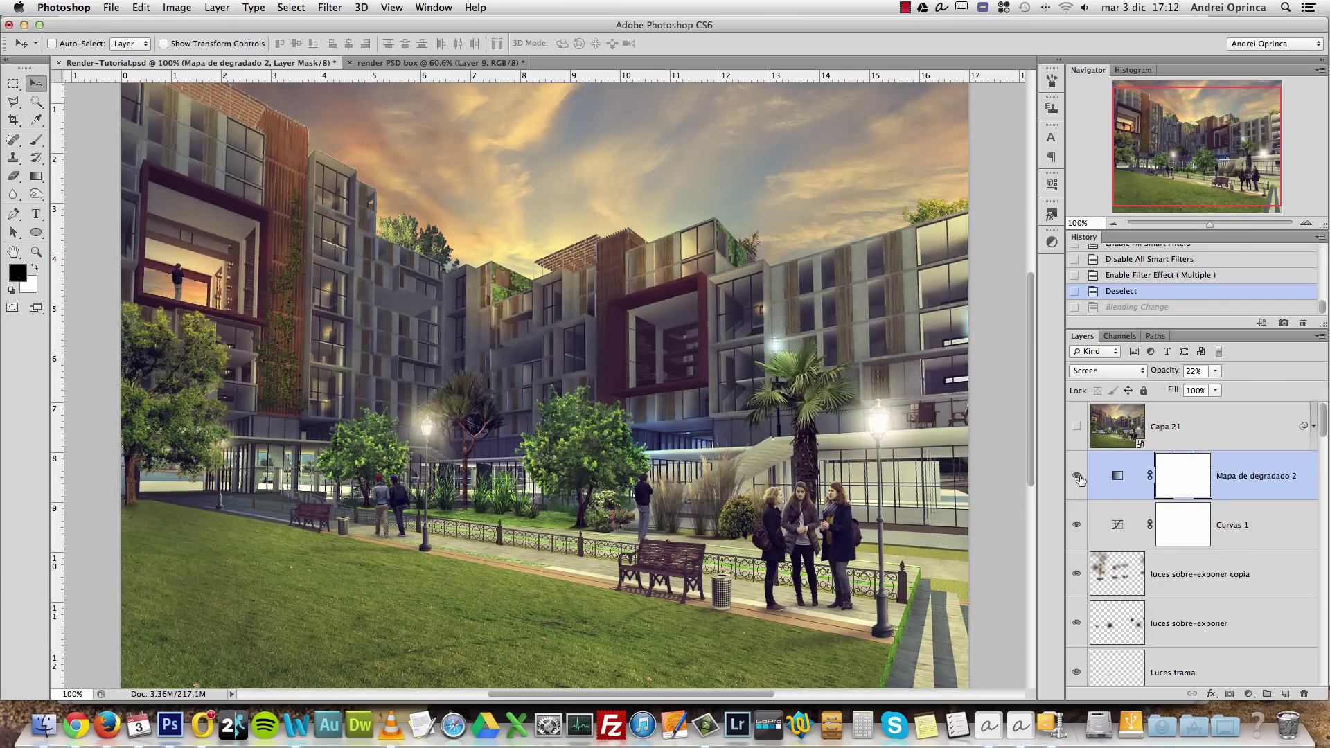
{"action": "left_click", "coordinate": [1077, 476]}
{"action": "double_click", "coordinate": [1117, 475]}
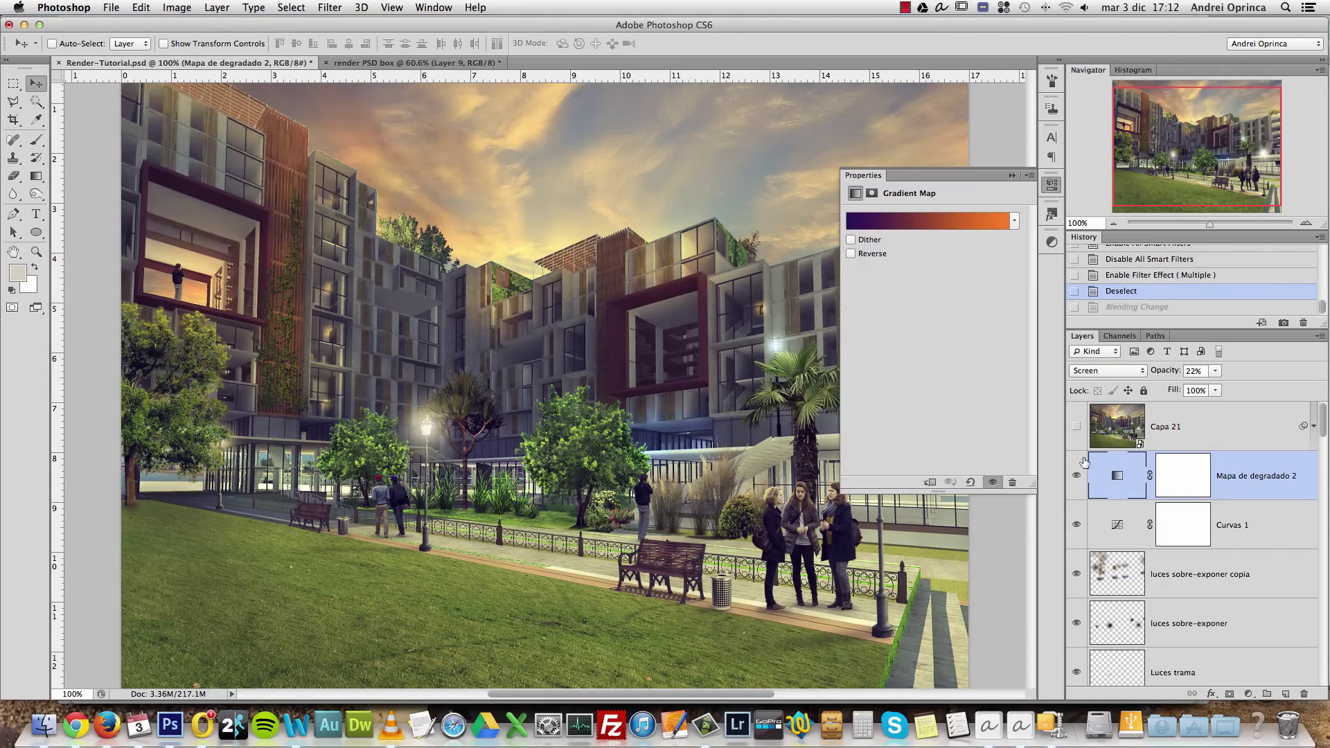
{"action": "left_click", "coordinate": [1011, 175]}
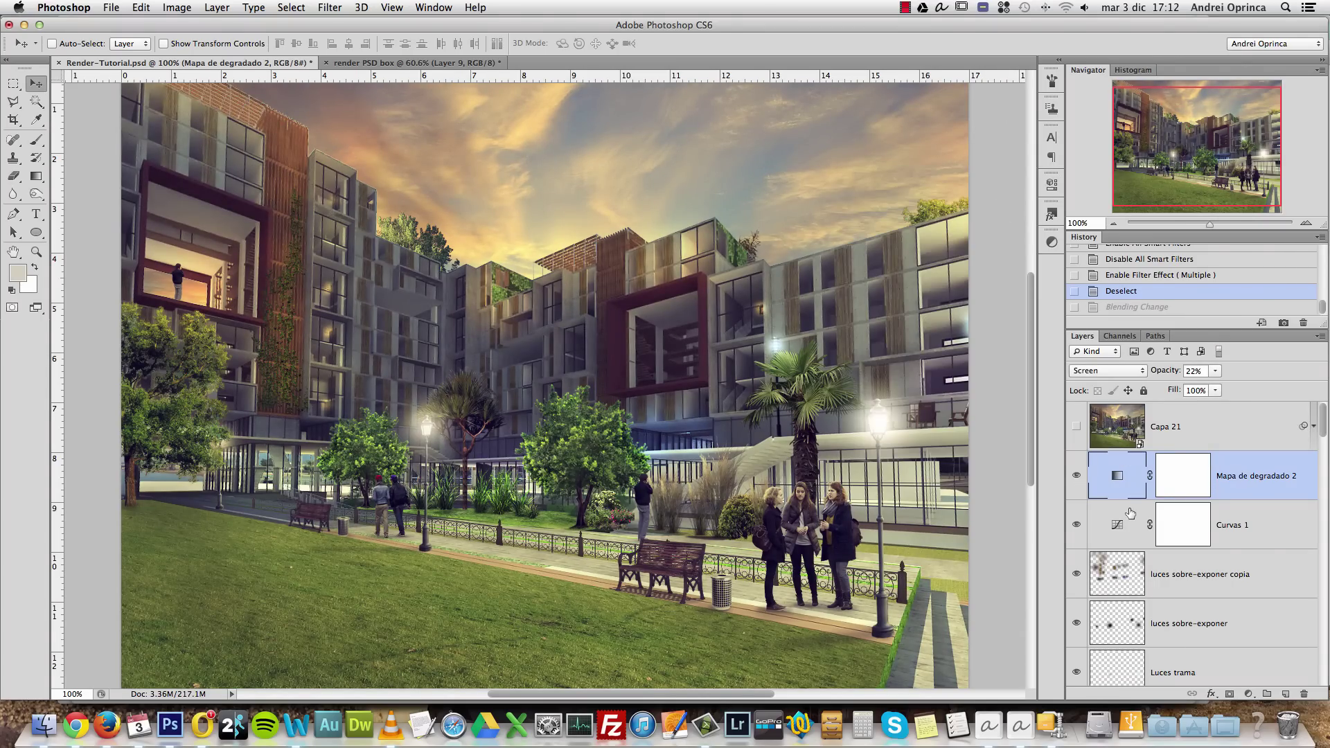
Compare the scene with and without the Mapa de degradado 2 adjustment, leaving it visible
{"action": "left_click", "coordinate": [1077, 481]}
{"action": "left_click", "coordinate": [1077, 481]}
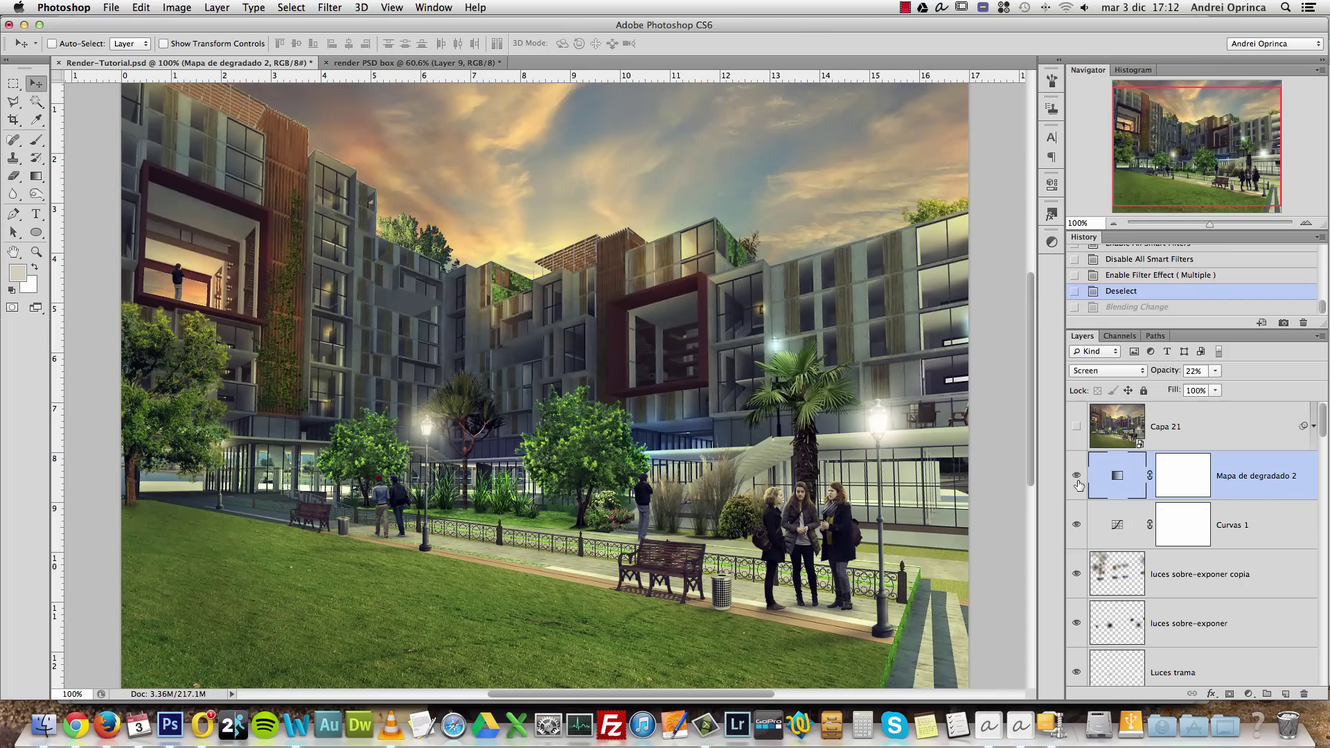
{"action": "left_click", "coordinate": [1077, 481]}
{"action": "left_click", "coordinate": [1077, 483]}
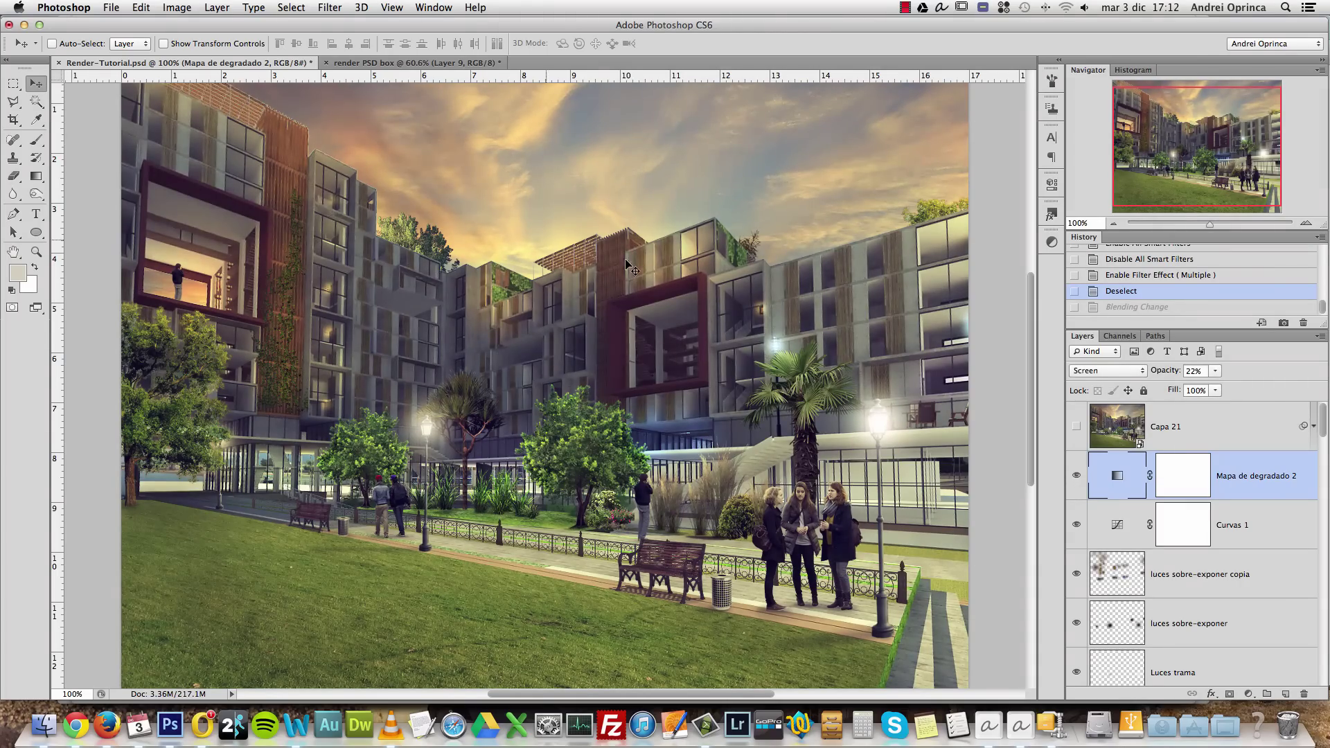
Stamp all visible layers into a new layer above Mapa de degradado 2 and delete that merged layer
{"action": "left_click", "coordinate": [1210, 435]}
{"action": "left_click", "coordinate": [1288, 485]}
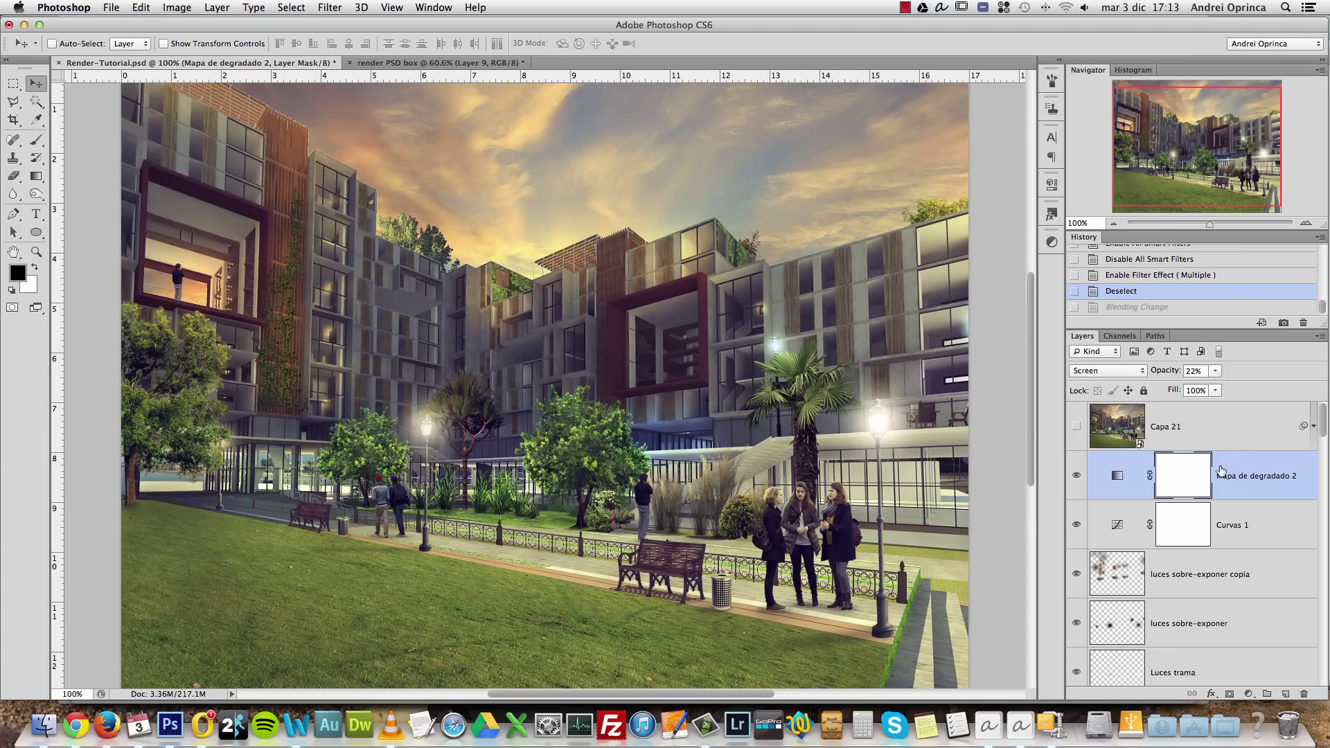
{"action": "key", "text": "alt+shift+super+e"}
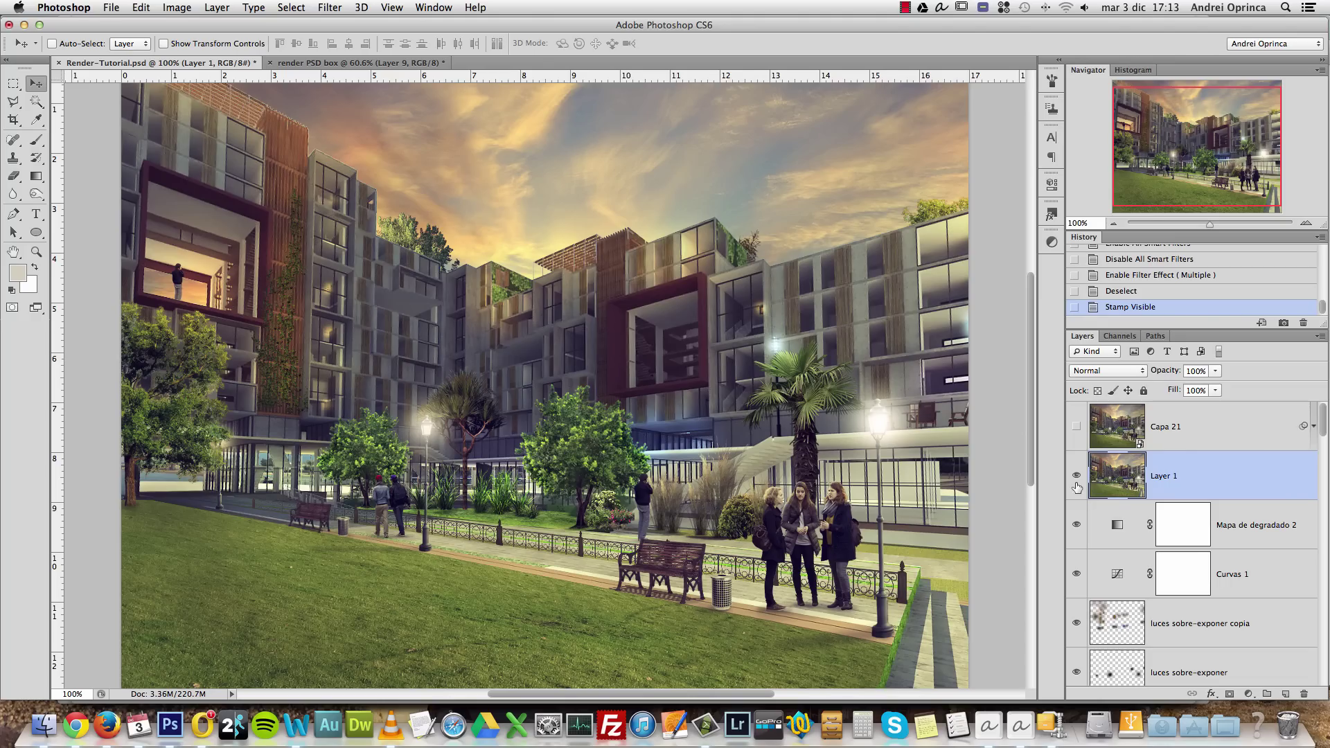
{"action": "left_click_drag", "start_coordinate": [1284, 479], "coordinate": [1303, 693]}
Show the Capa 21 layer and compare the scene with and without its Lighting Effects smart filter, leaving the filter enabled
{"action": "left_click", "coordinate": [1075, 414]}
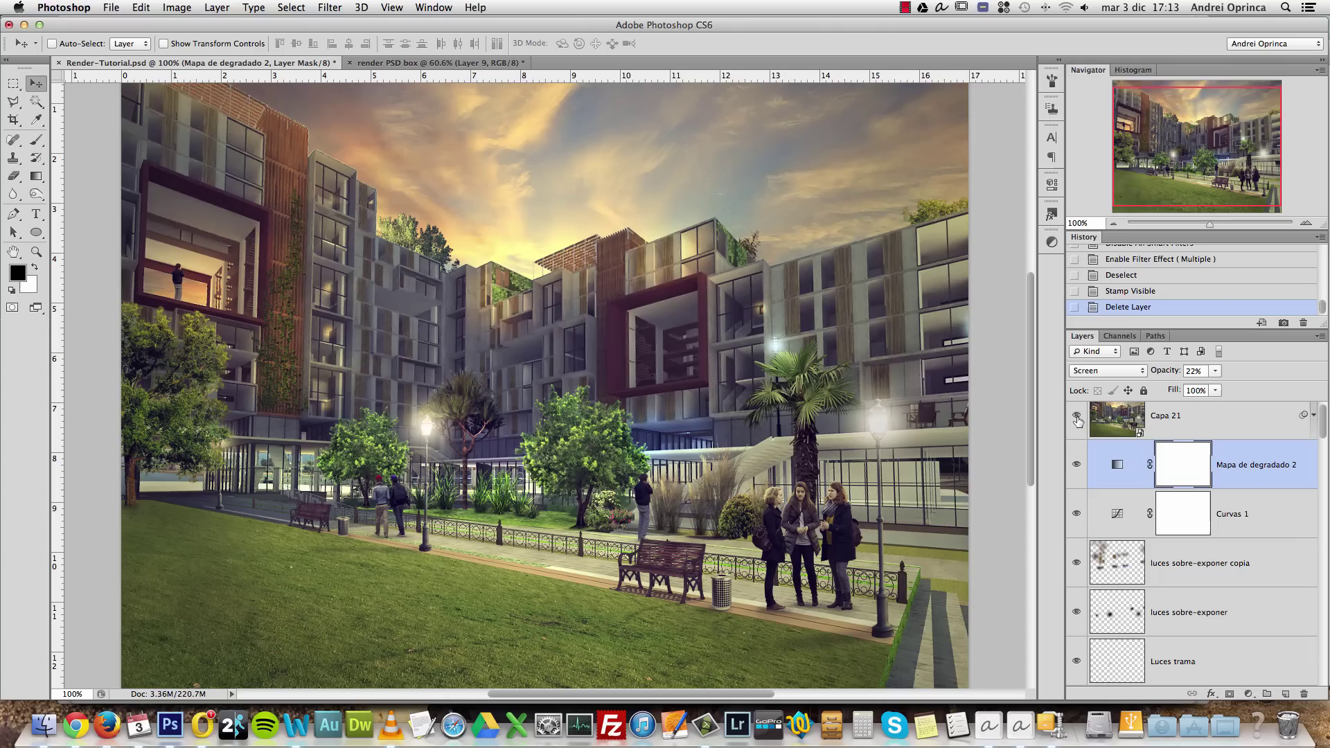
{"action": "left_click", "coordinate": [1312, 414]}
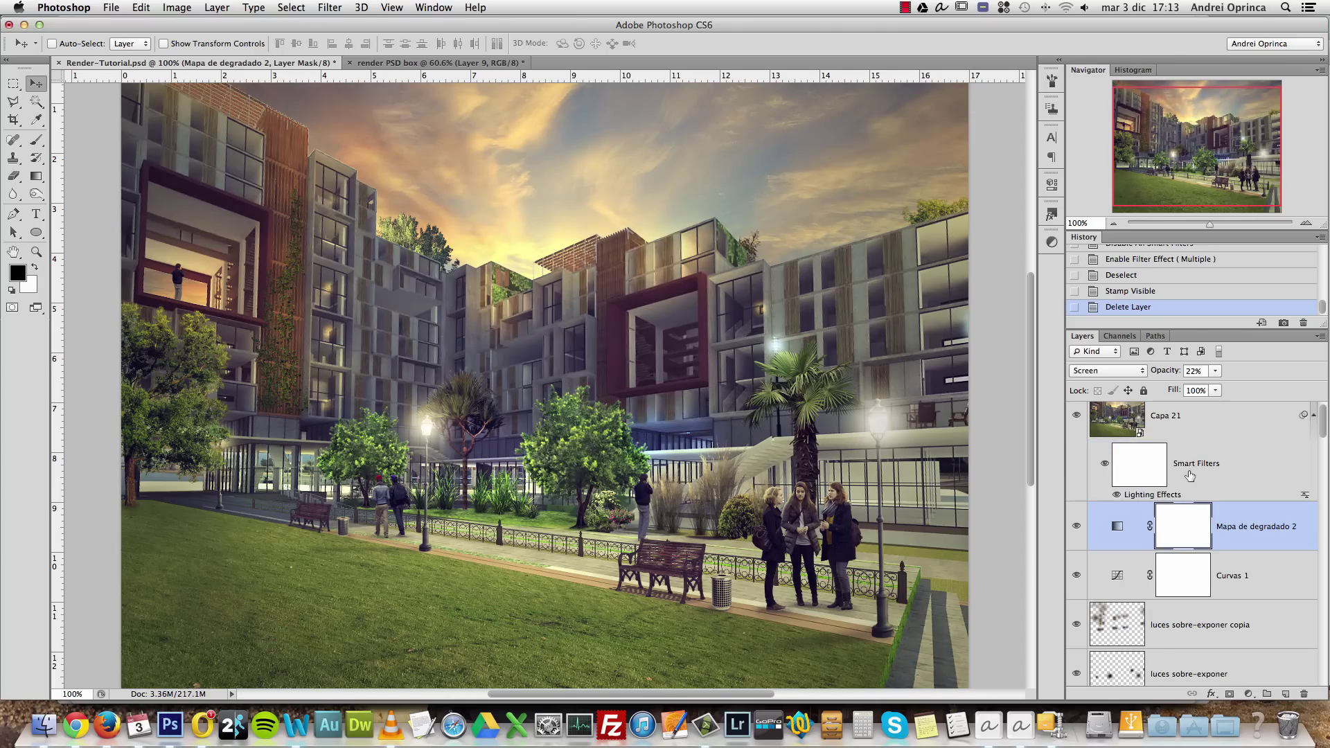
{"action": "left_click", "coordinate": [1112, 492]}
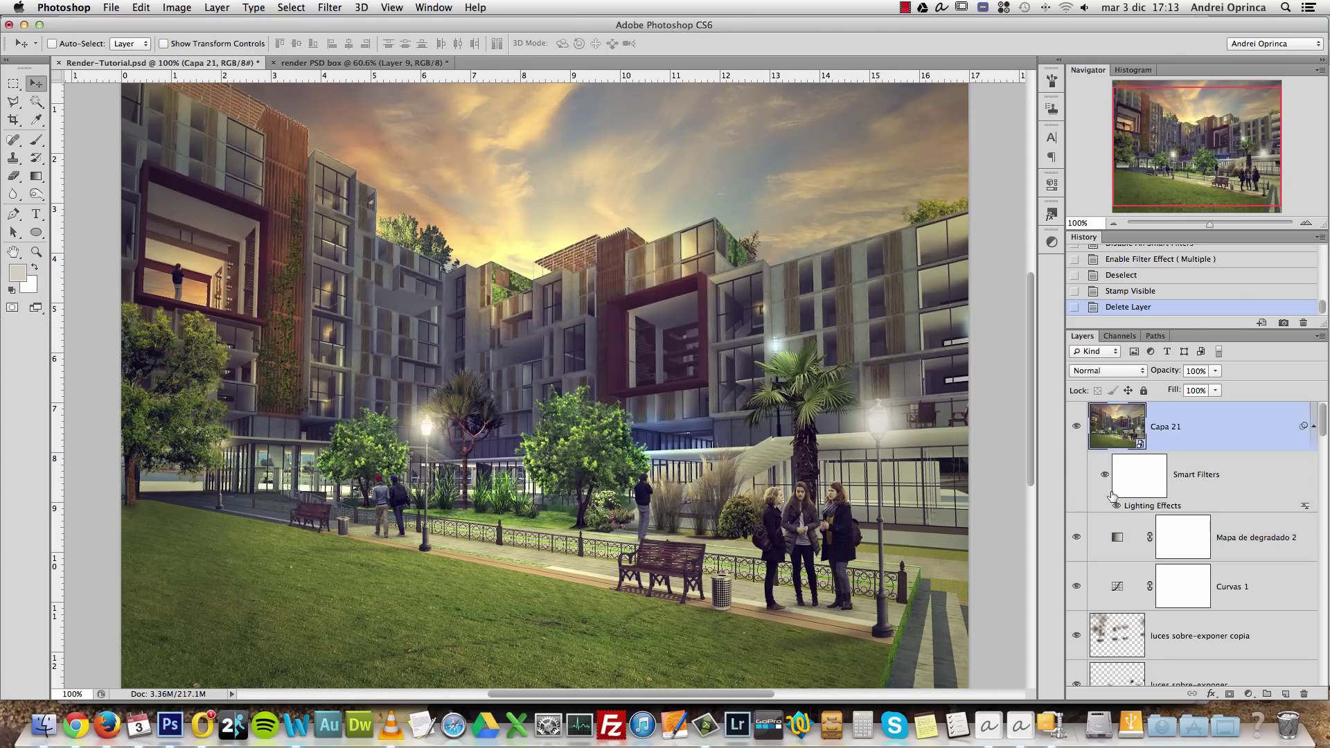
{"action": "left_click", "coordinate": [1114, 505]}
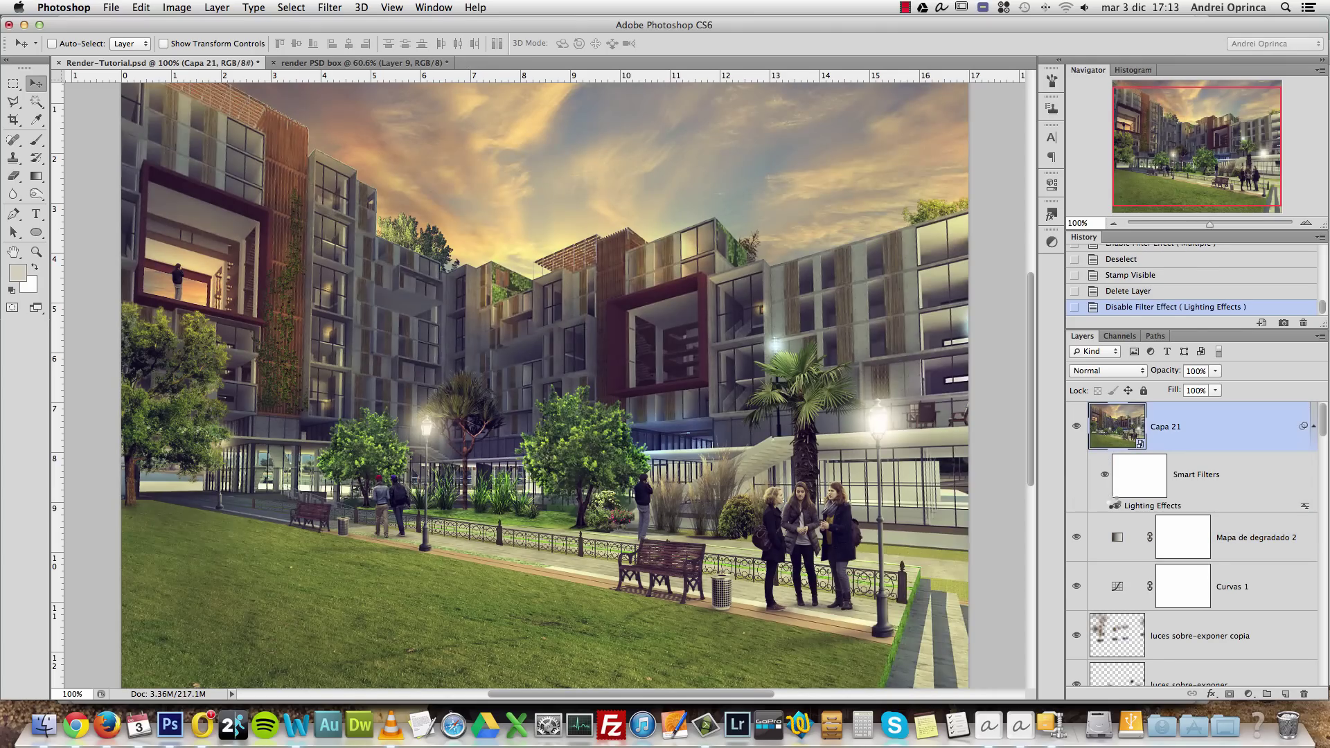
{"action": "left_click", "coordinate": [1114, 505]}
{"action": "left_click", "coordinate": [1114, 505]}
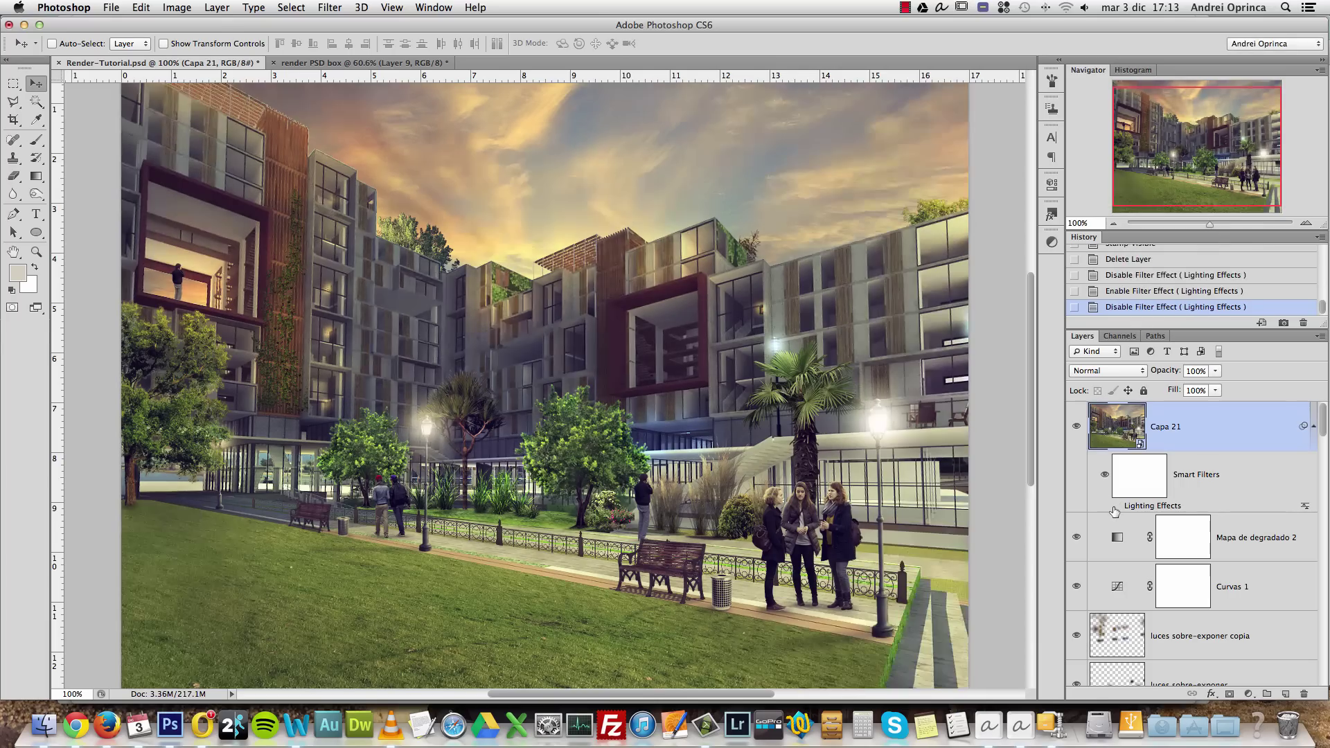
{"action": "left_click", "coordinate": [1115, 508]}
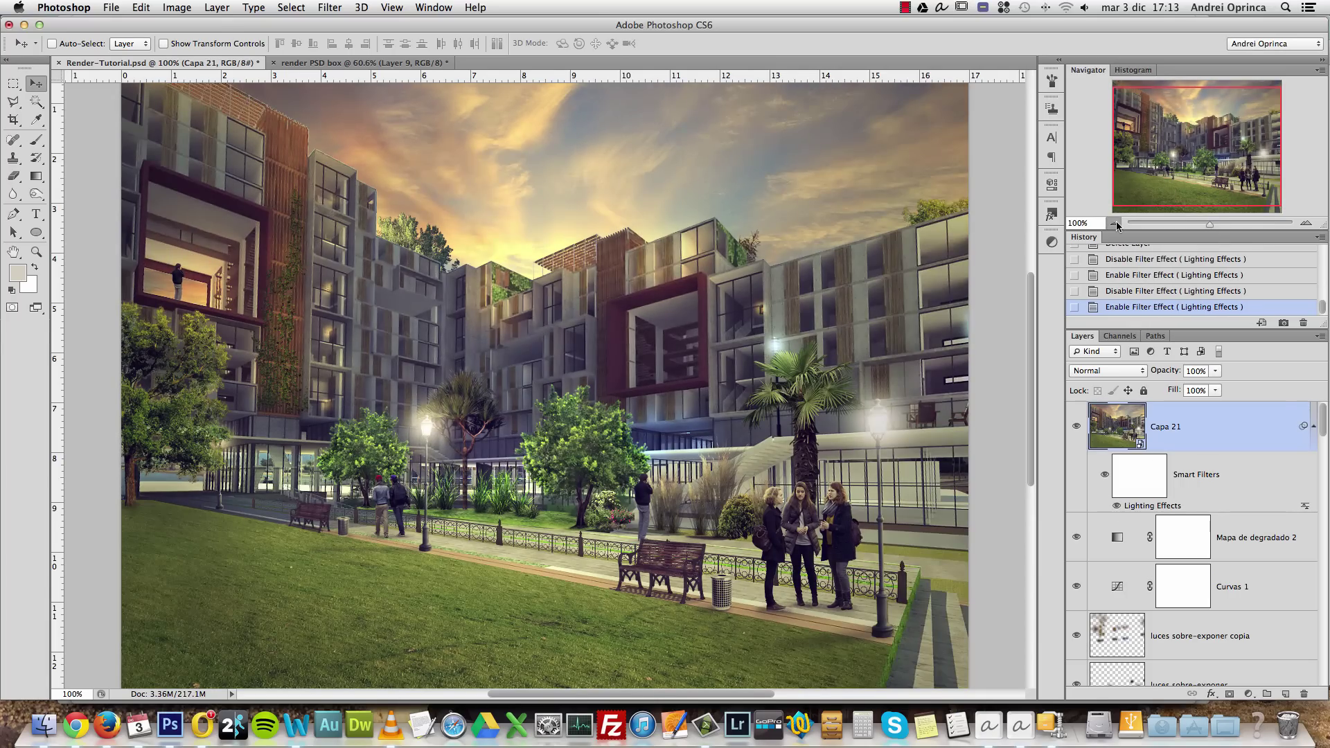
Examine the whole finished render at 66.67% and review the layer stack from Capa 21 down to Capa 1
{"action": "left_click", "coordinate": [1115, 224]}
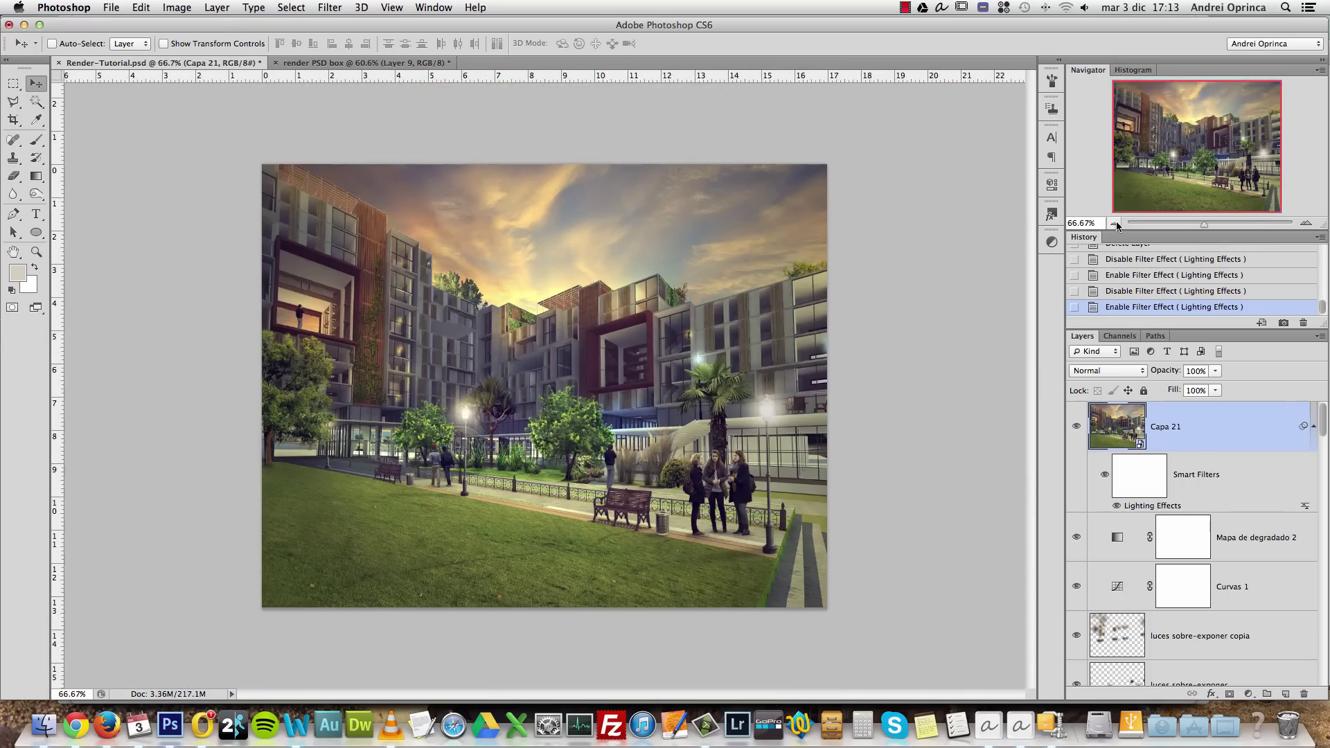
{"action": "left_click", "coordinate": [1312, 223]}
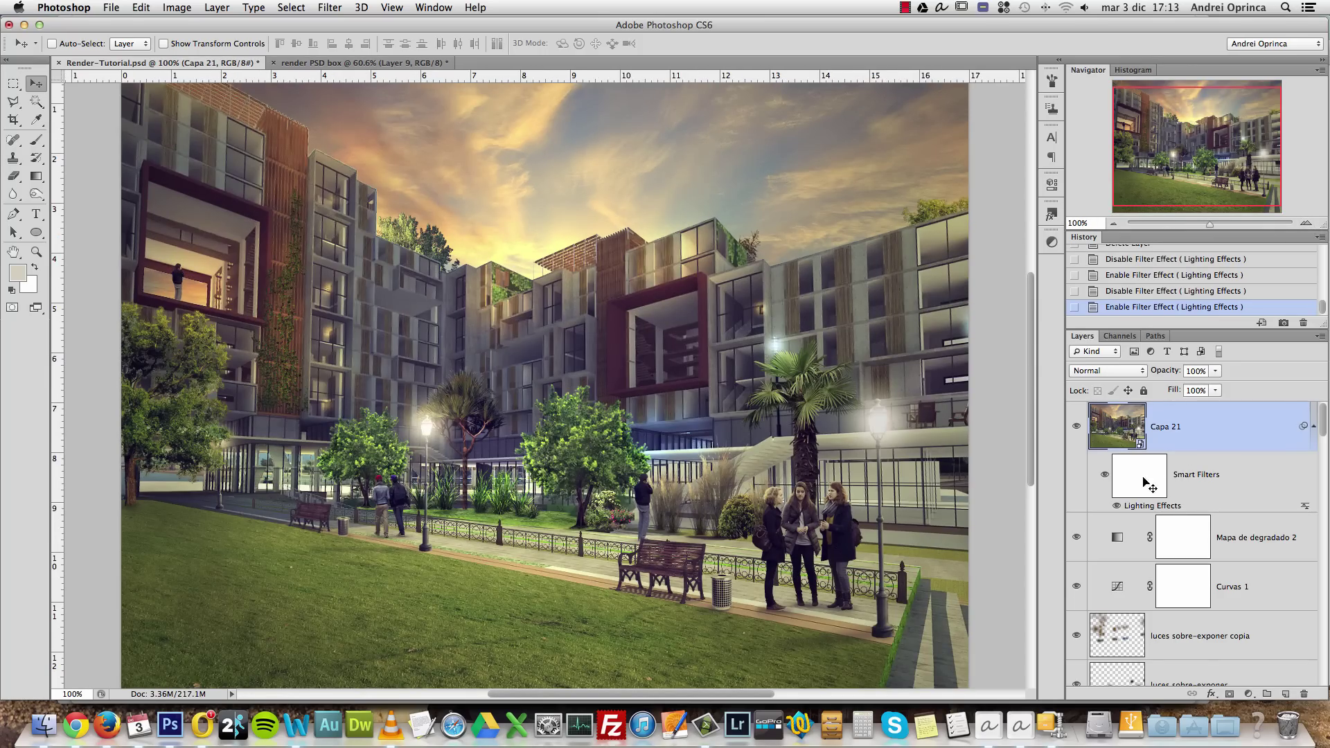
{"action": "scroll", "coordinate": [1118, 509], "scroll_direction": "down", "scroll_amount": 5}
{"action": "scroll", "coordinate": [1123, 509], "scroll_direction": "down", "scroll_amount": 5}
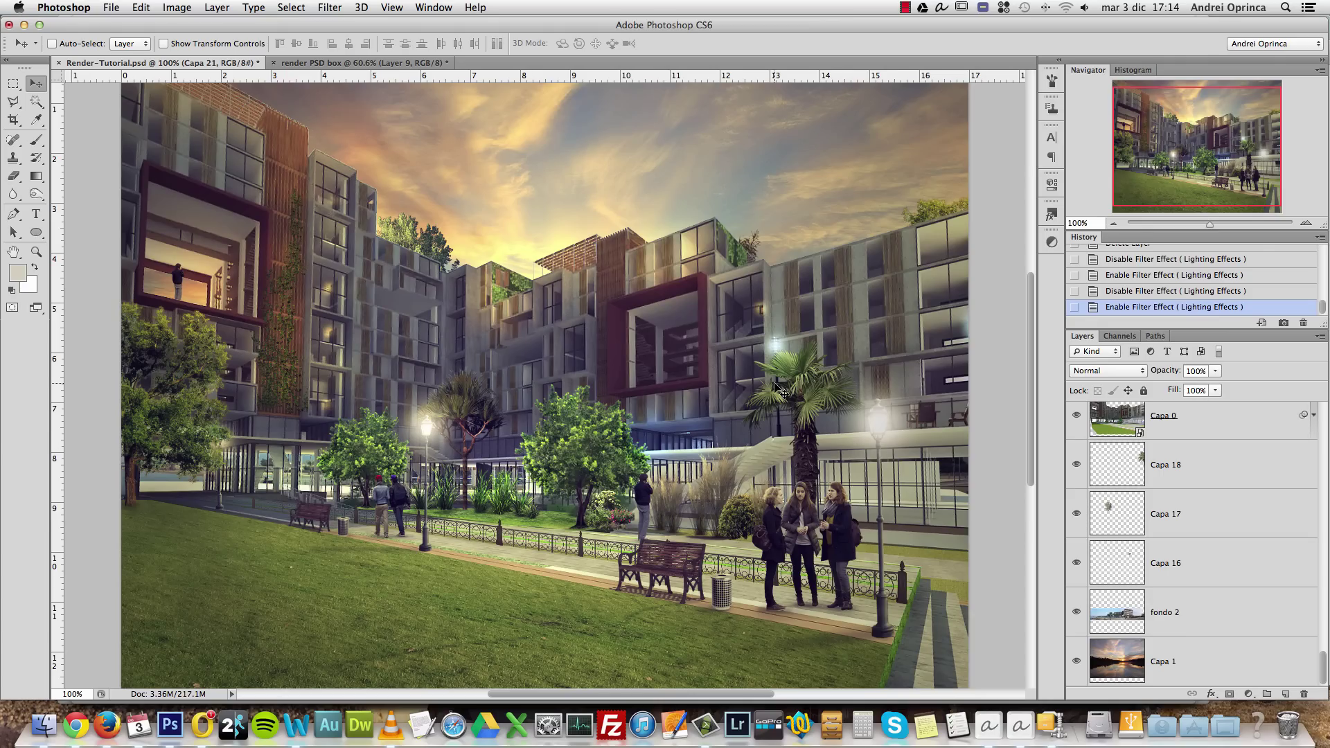
{"action": "left_click", "coordinate": [1111, 224]}
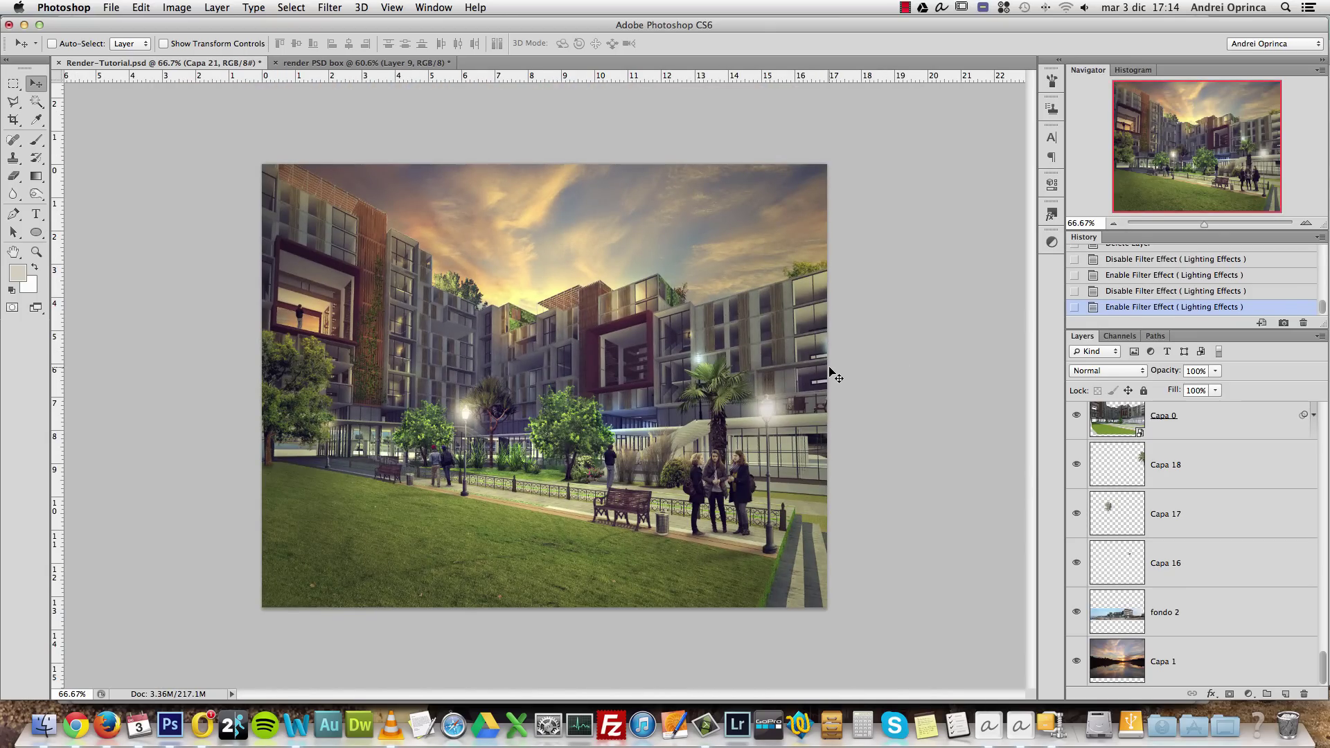
{"action": "scroll", "coordinate": [1213, 510], "scroll_direction": "up", "scroll_amount": 5}
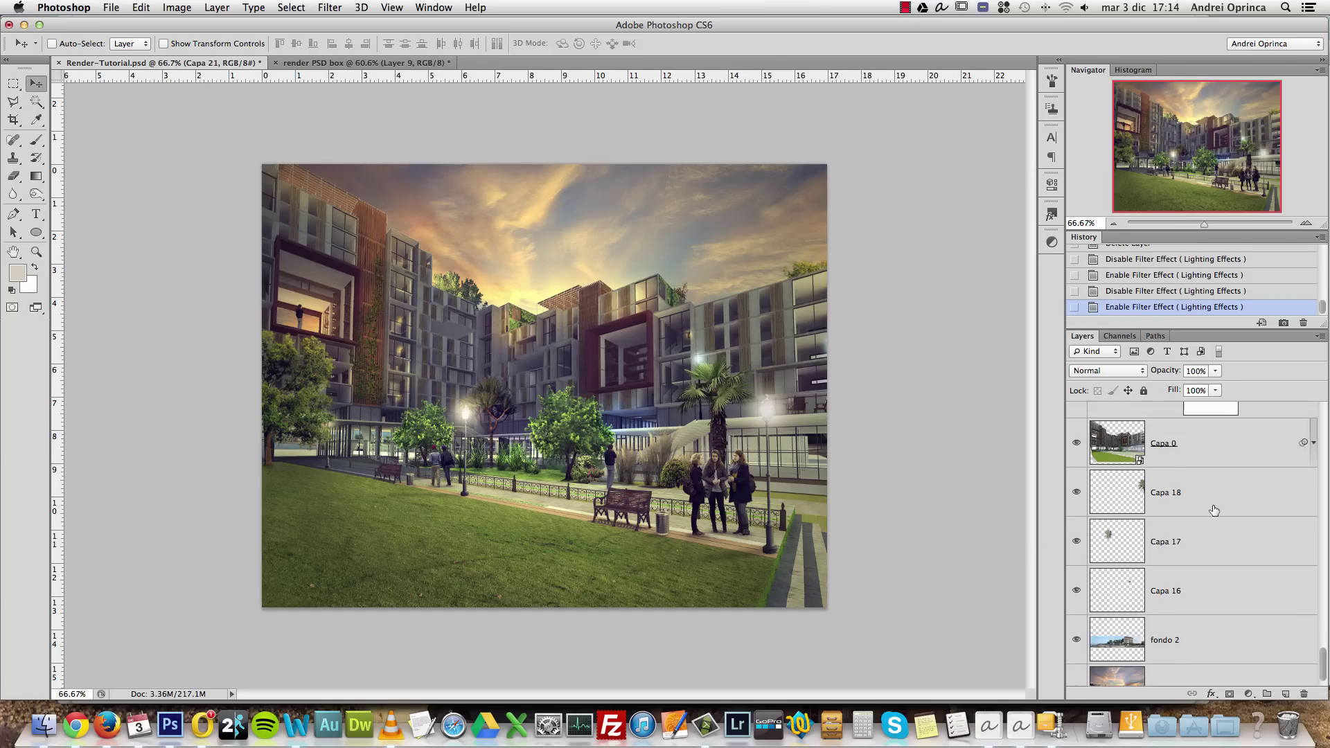
{"action": "scroll", "coordinate": [1214, 511], "scroll_direction": "up", "scroll_amount": 2}
{"action": "scroll", "coordinate": [1213, 511], "scroll_direction": "down", "scroll_amount": 5}
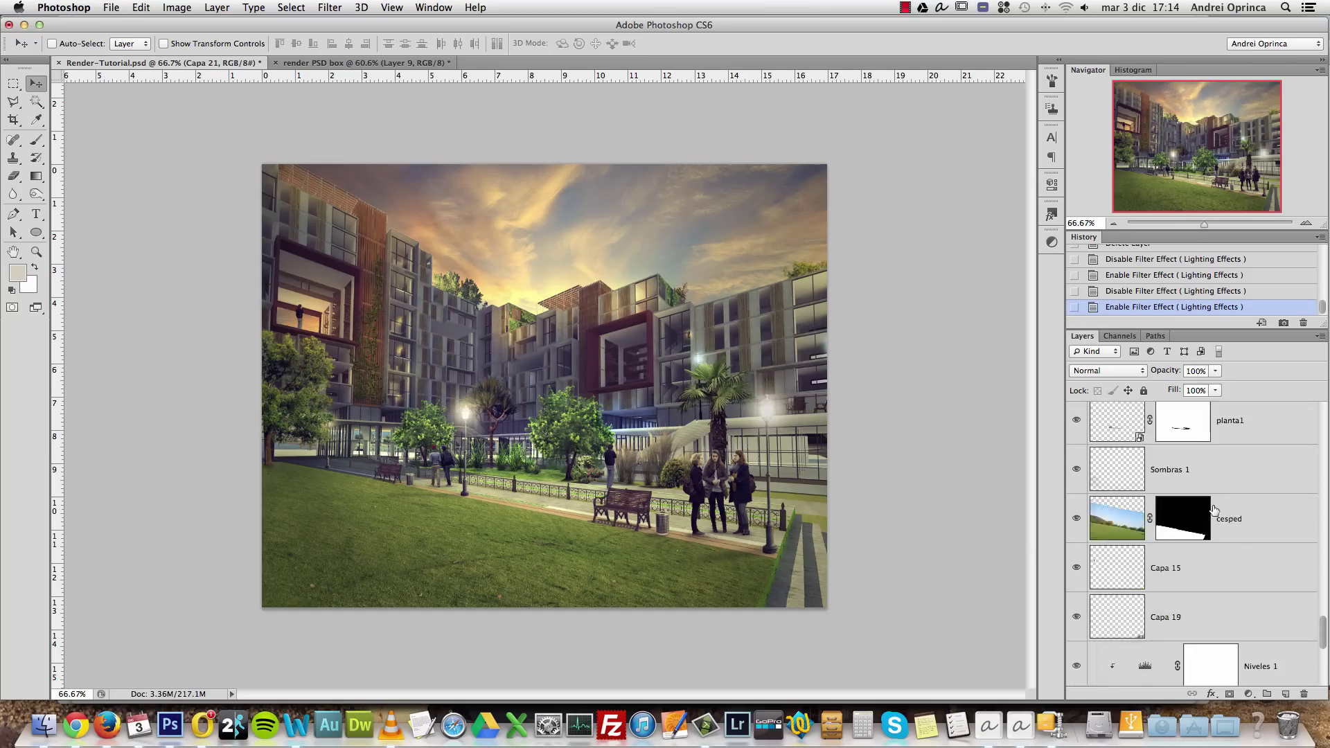
Isolate the Capa 0 layer, expand its smart filter list and disable all of its smart filters
{"action": "left_click", "coordinate": [1076, 494], "text": "alt"}
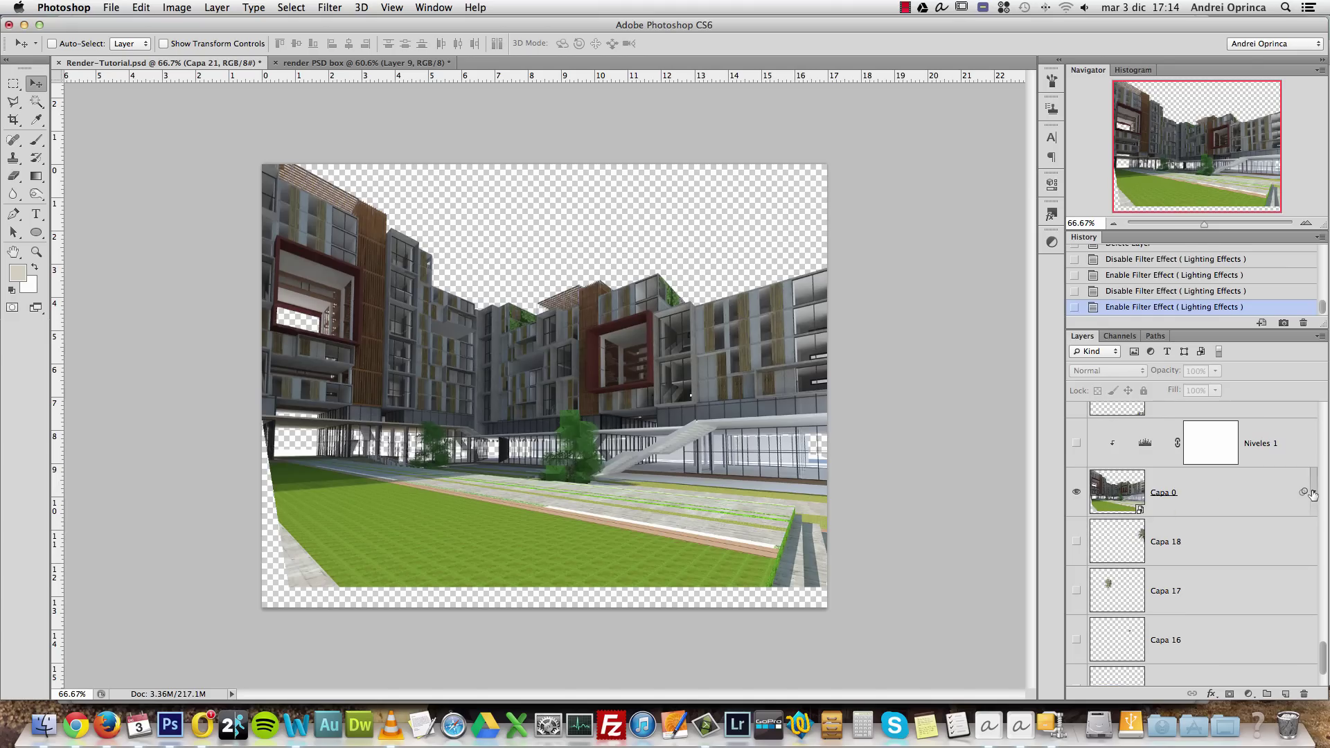
{"action": "left_click", "coordinate": [1275, 502]}
{"action": "left_click", "coordinate": [1313, 492]}
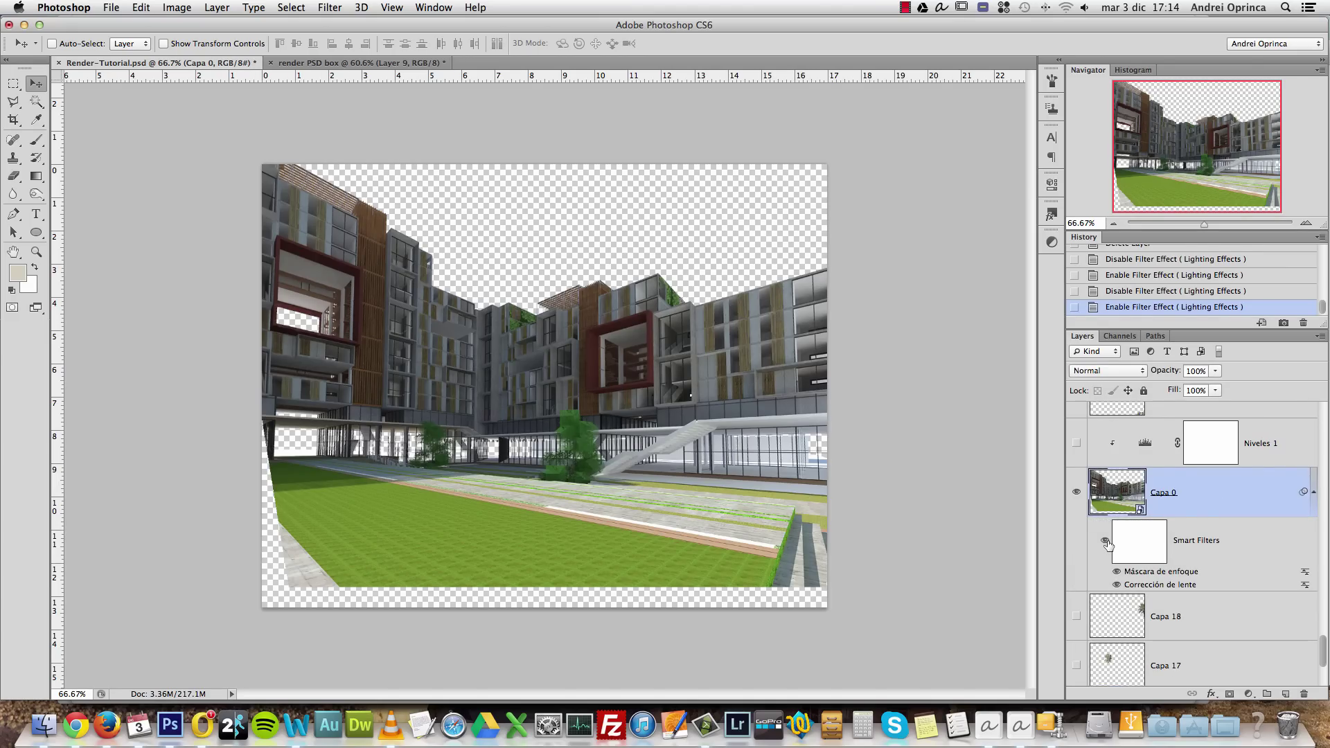
{"action": "left_click", "coordinate": [1108, 545]}
Compare the unfiltered Capa 0 render on its own with the full composition, leaving all layers visible
{"action": "left_click", "coordinate": [1076, 492], "text": "alt"}
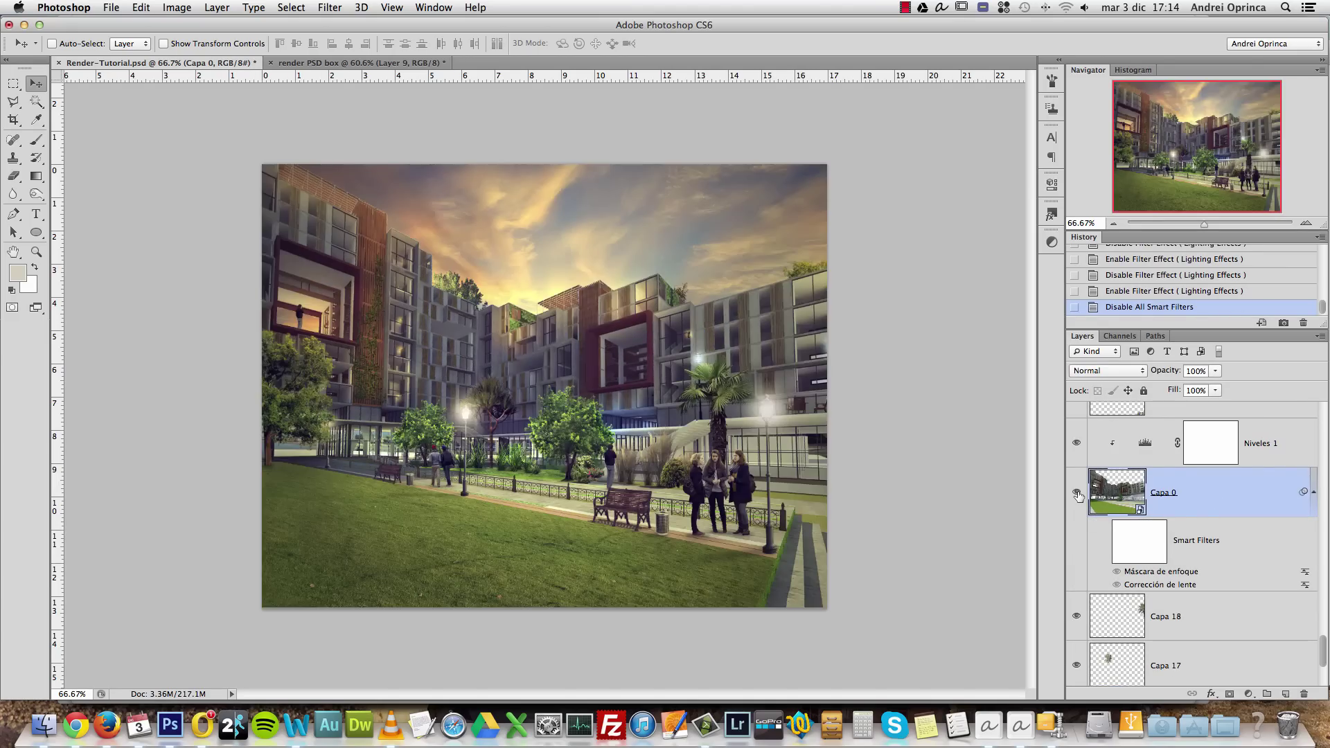
{"action": "left_click", "coordinate": [1076, 492], "text": "alt"}
{"action": "left_click", "coordinate": [1076, 493], "text": "alt"}
{"action": "left_click", "coordinate": [1077, 492], "text": "alt"}
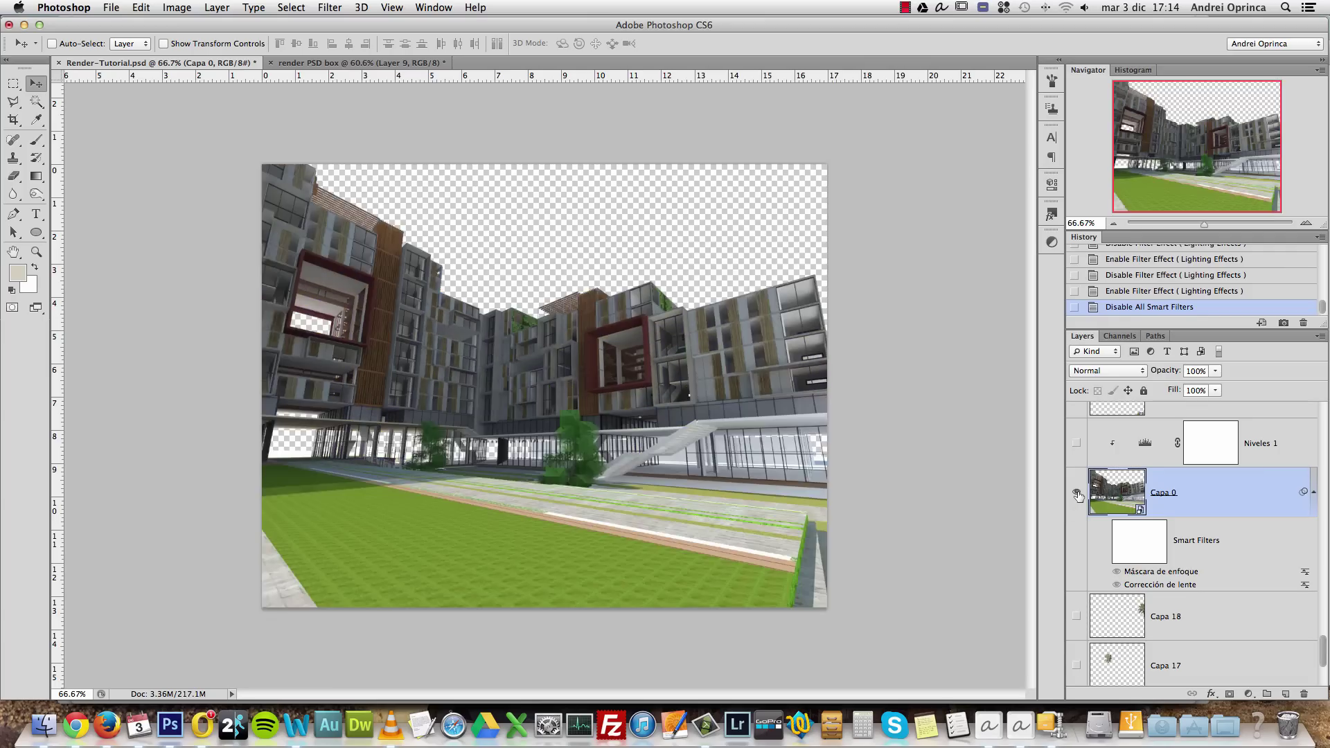
{"action": "left_click", "coordinate": [1077, 492], "text": "alt"}
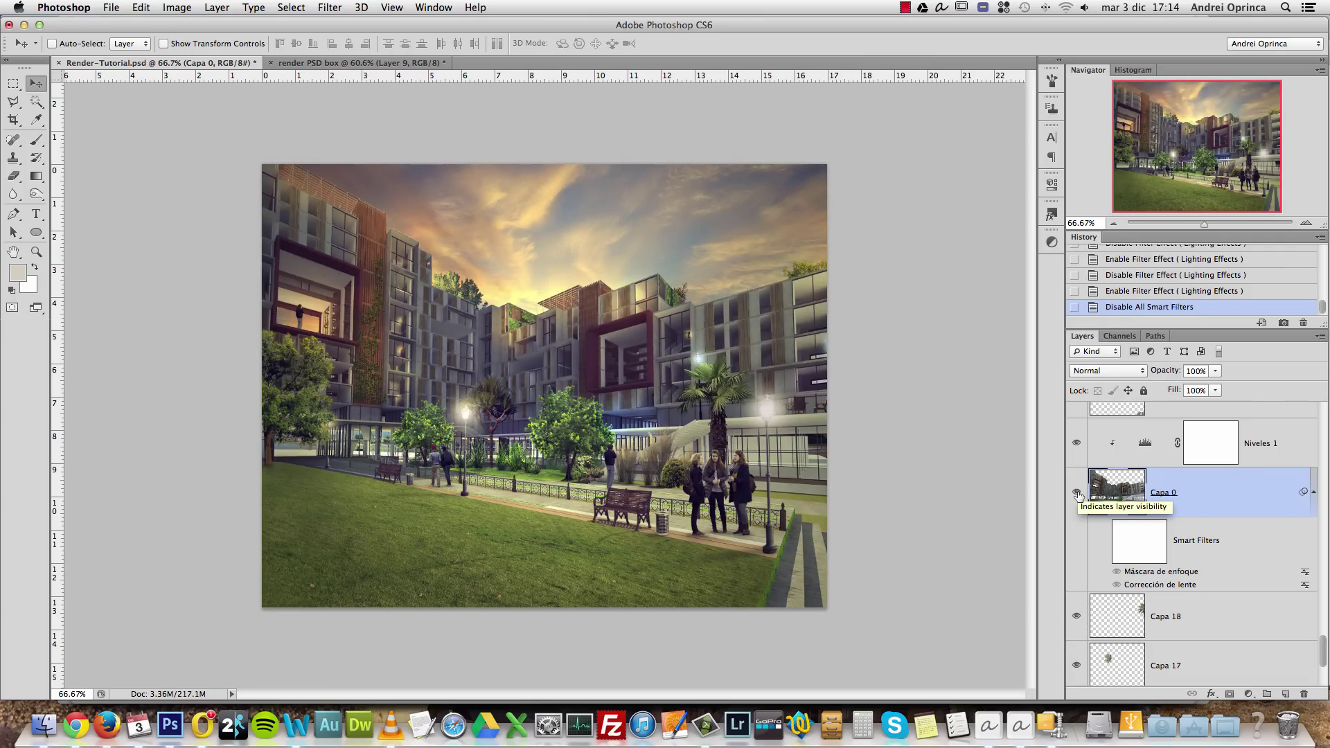
Collapse the smart filter list of the Capa 21 layer
{"action": "left_click_drag", "start_coordinate": [1324, 654], "coordinate": [1327, 418]}
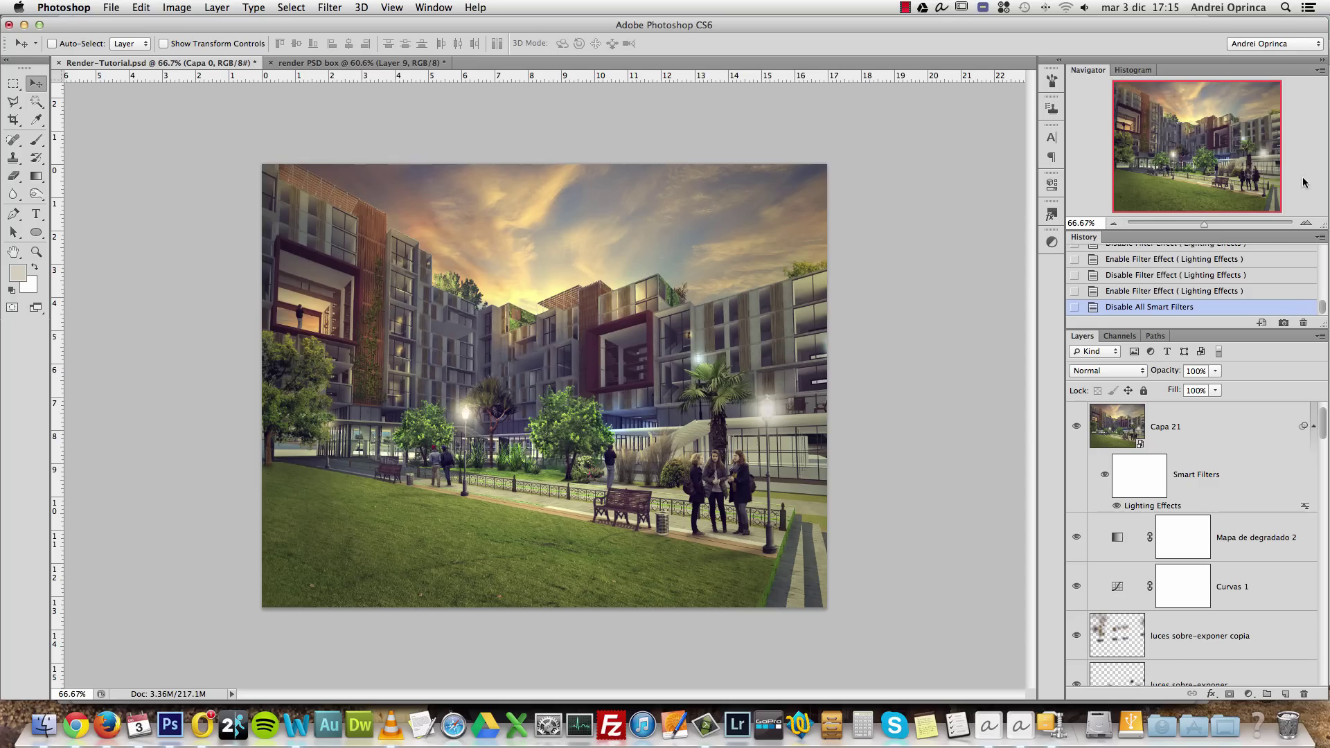
{"action": "left_click", "coordinate": [1313, 427]}
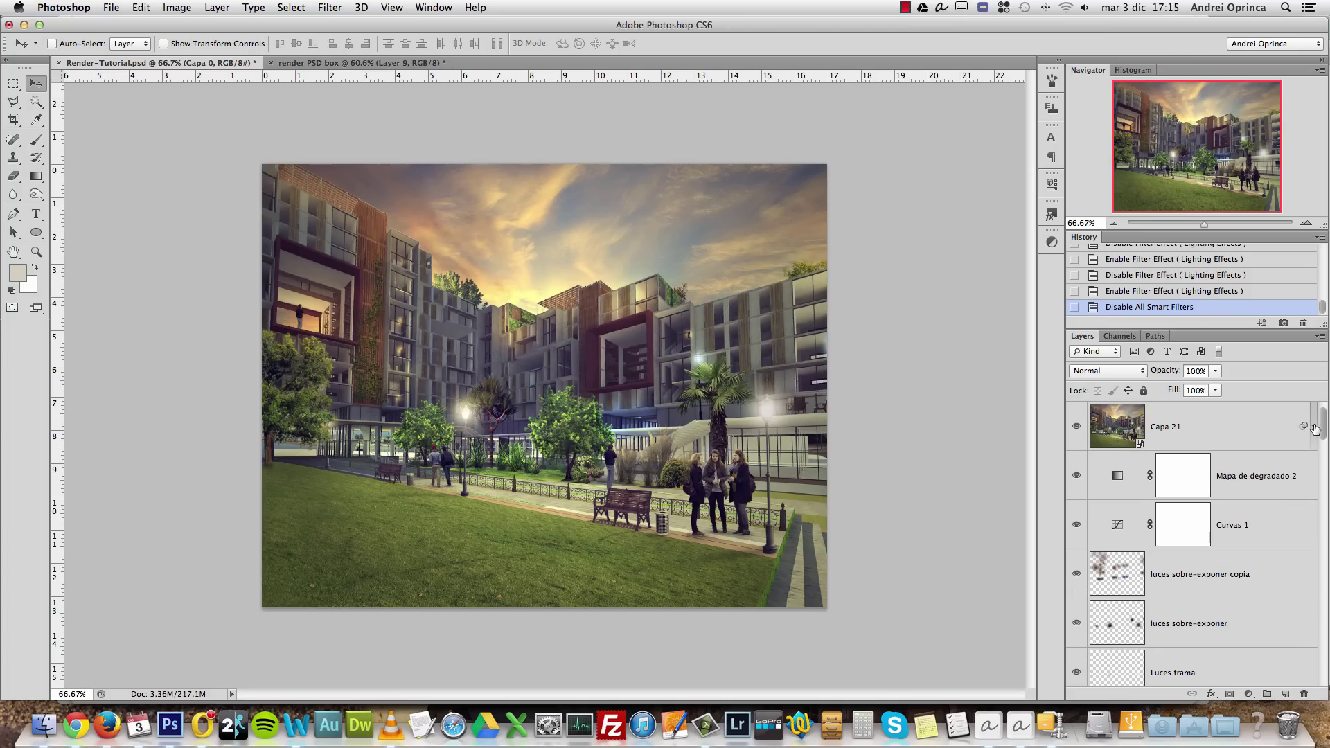